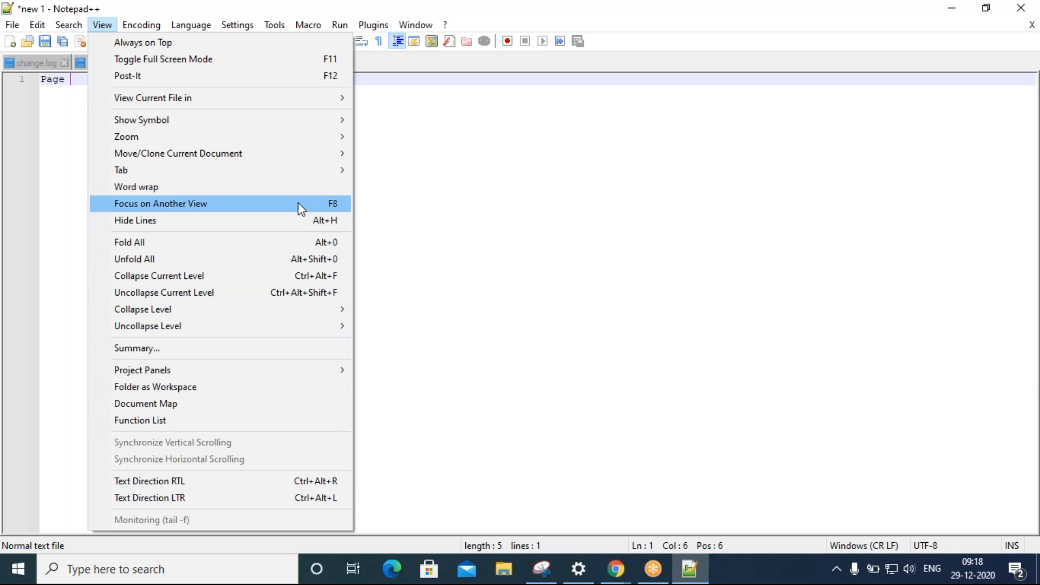
- Switch word wrap on, then off again, and browse the View menu's submenus
{"action": "left_click", "coordinate": [295, 187]}
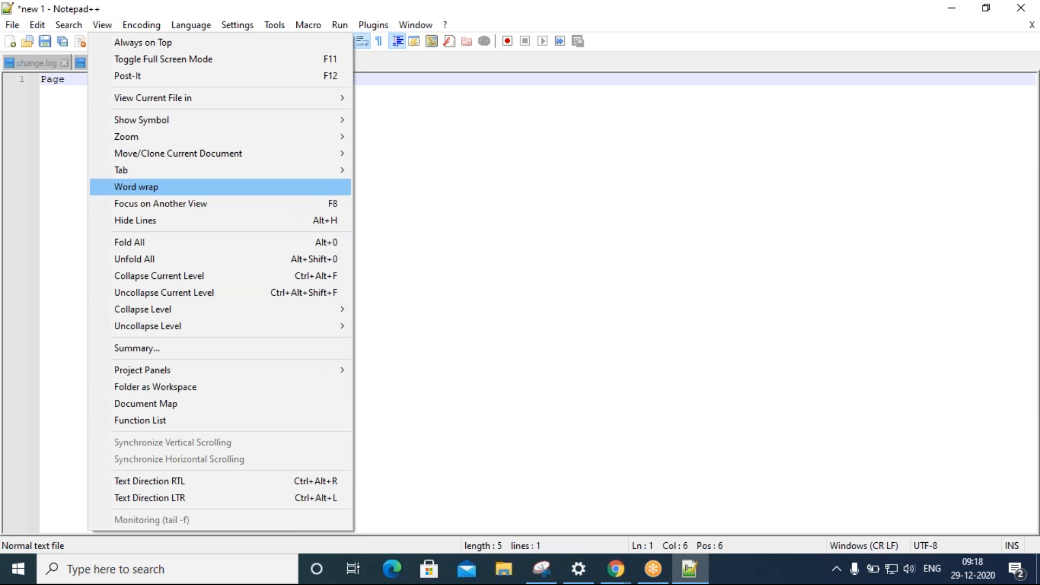
{"action": "left_click", "coordinate": [100, 26]}
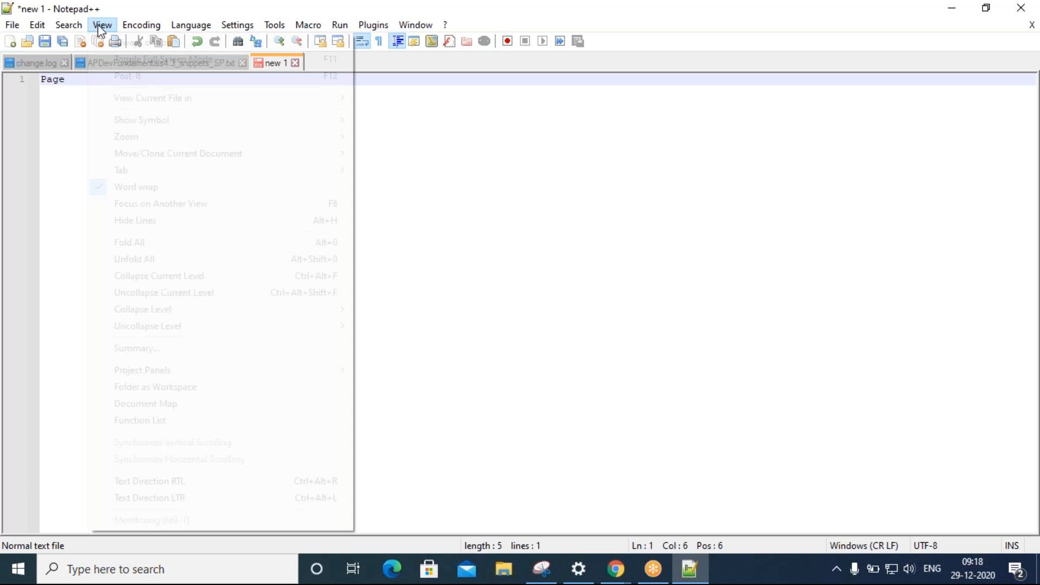
{"action": "left_click", "coordinate": [148, 187]}
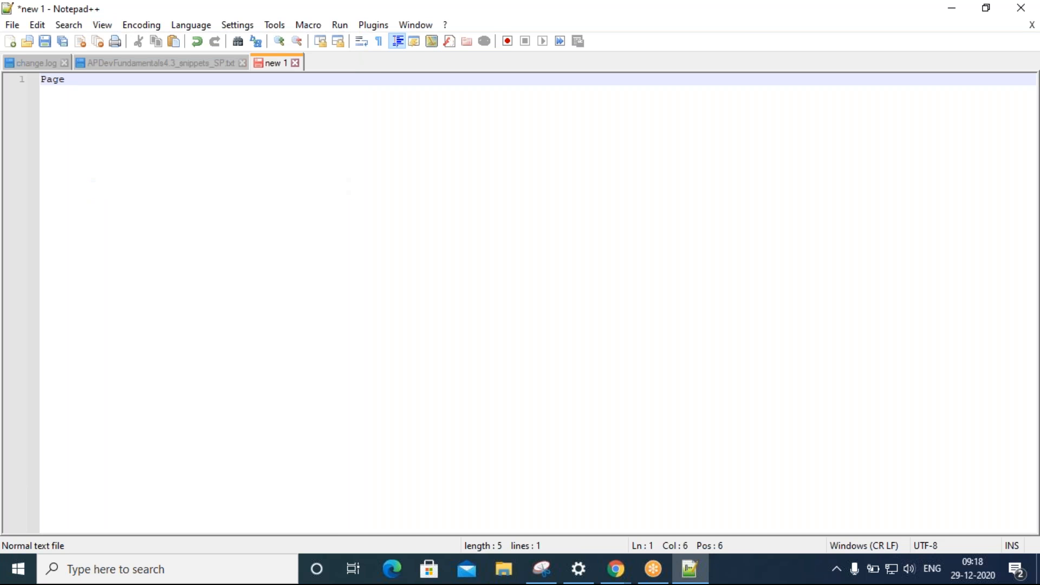
{"action": "left_click", "coordinate": [109, 22]}
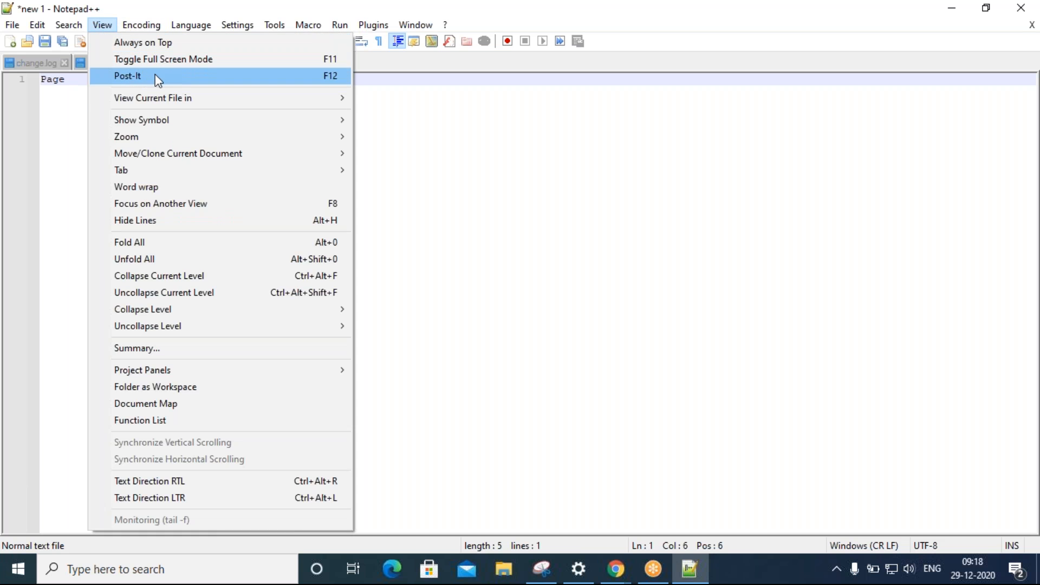
{"action": "mouse_move", "coordinate": [205, 103]}
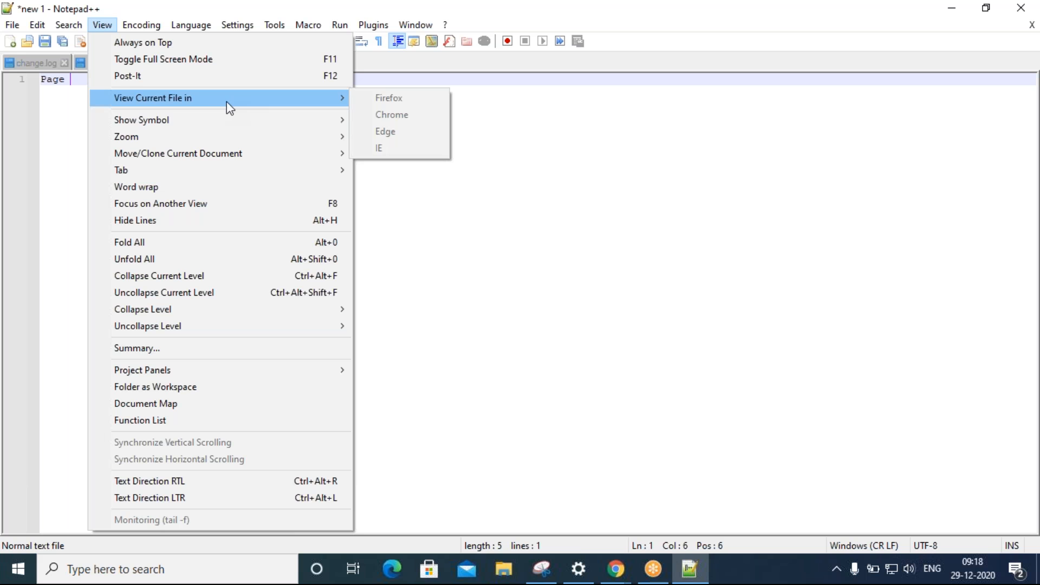
{"action": "mouse_move", "coordinate": [265, 172]}
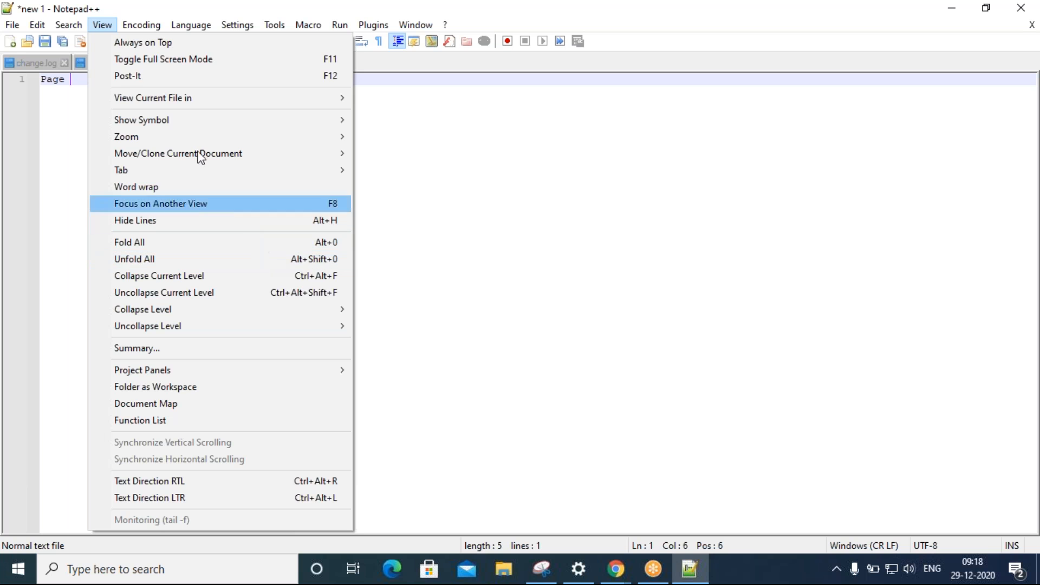
- Set the global style font size to 20 in the Style Configurator and save
{"action": "mouse_move", "coordinate": [236, 27]}
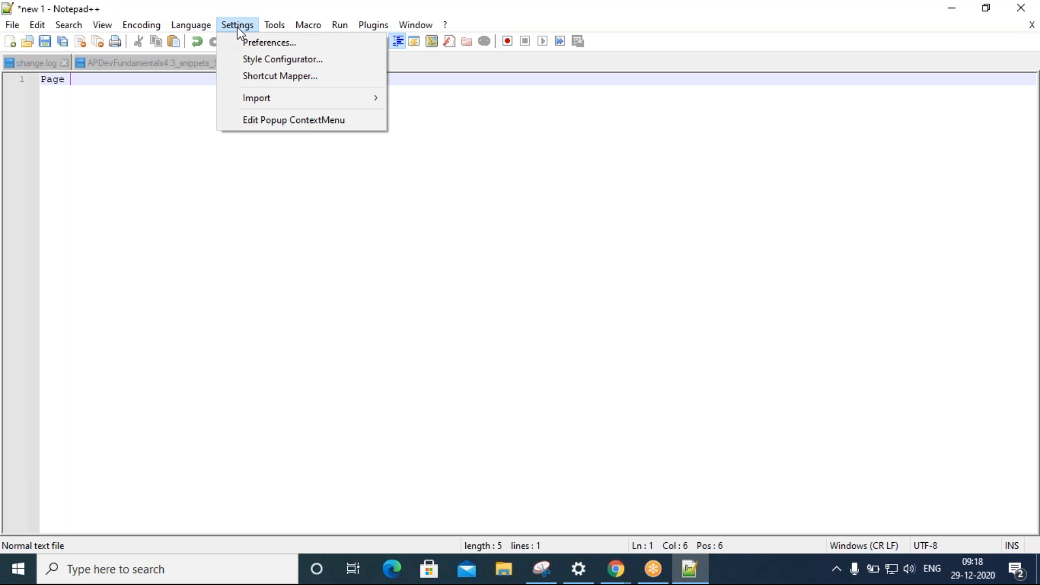
{"action": "left_click", "coordinate": [284, 59]}
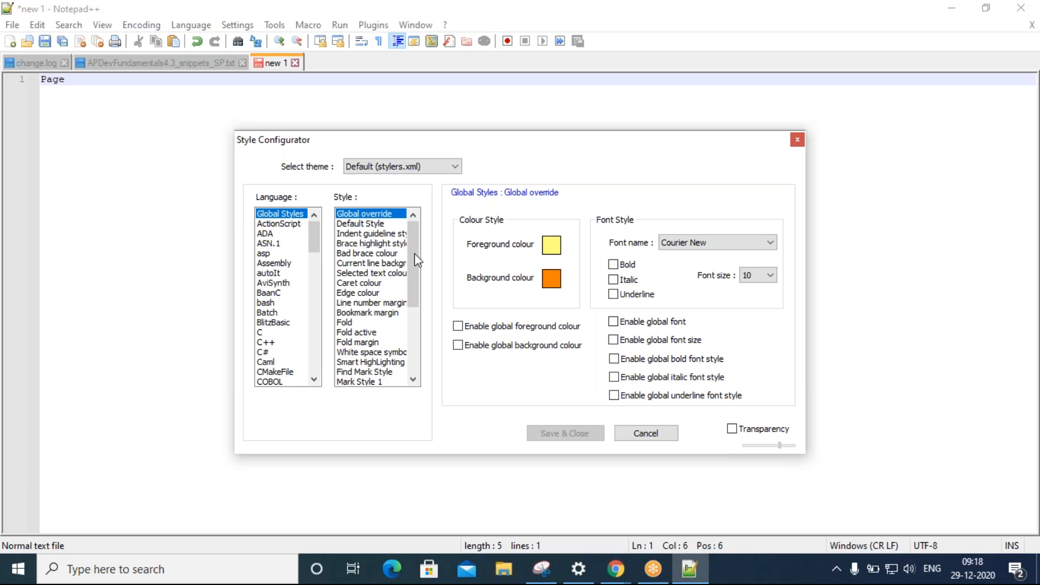
{"action": "left_click", "coordinate": [773, 276]}
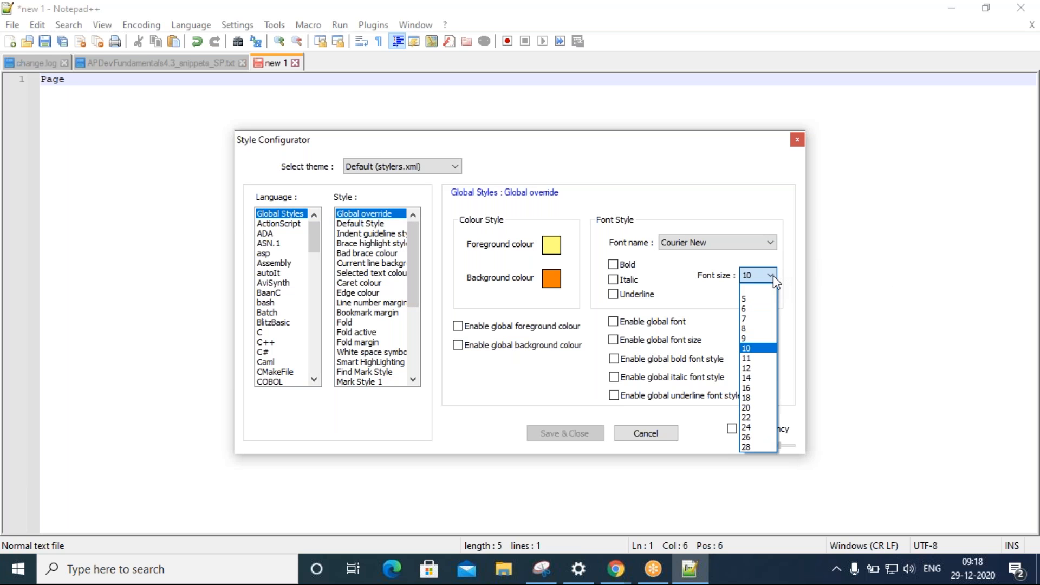
{"action": "left_click", "coordinate": [759, 407]}
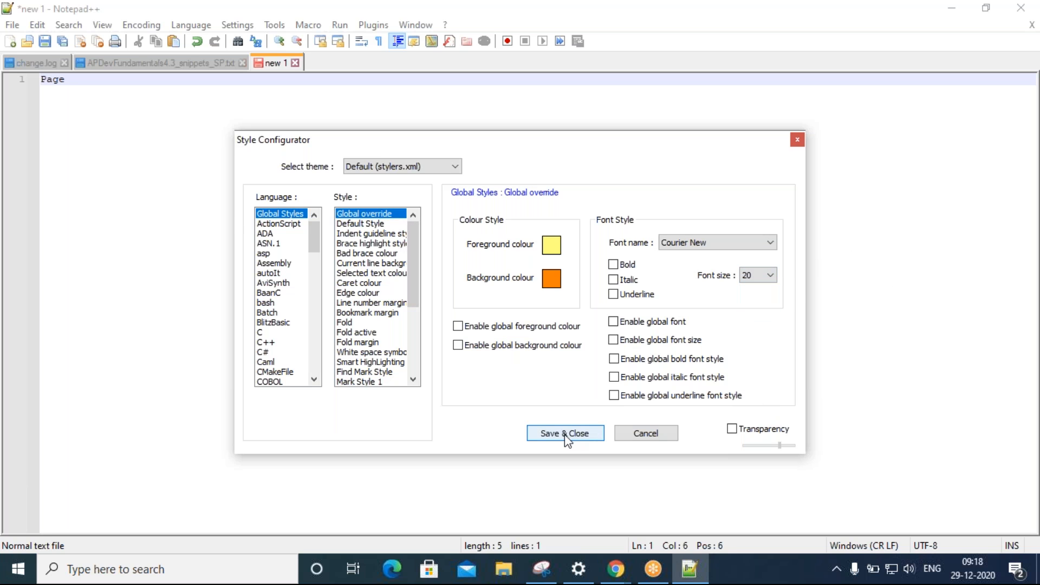
{"action": "left_click", "coordinate": [564, 433]}
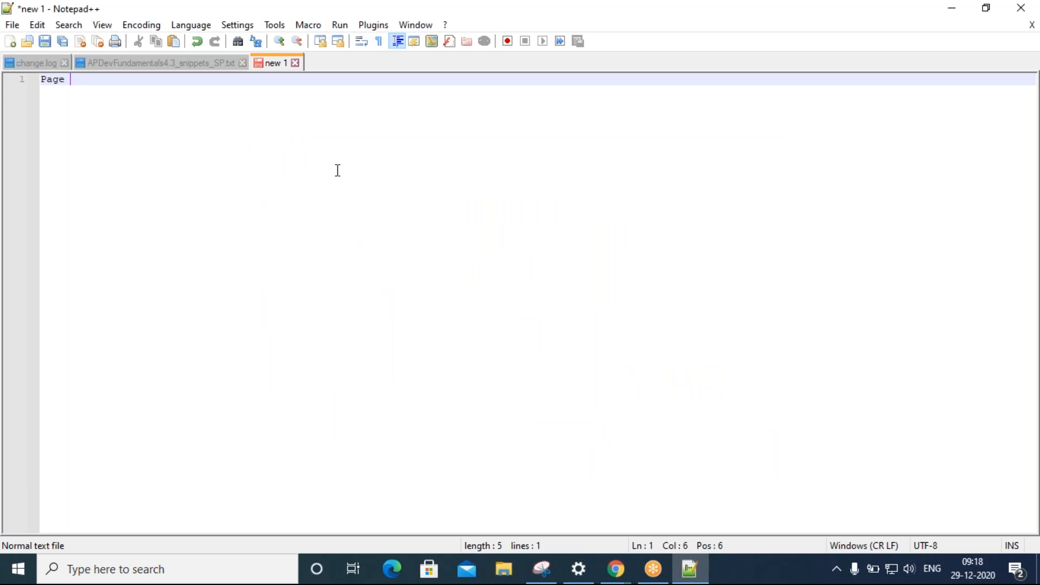
- Delete the word 'Page' so the document is empty
{"action": "key", "text": "BackSpace"}
{"action": "key", "text": "BackSpace"}
{"action": "key", "text": "BackSpace"}
{"action": "key", "text": "BackSpace"}
{"action": "key", "text": "BackSpace"}
{"action": "type", "text": "P"}
{"action": "key", "text": "BackSpace"}
- Reopen the Style Configurator, view the theme list, and close it keeping Default
{"action": "left_click", "coordinate": [237, 25]}
{"action": "left_click", "coordinate": [270, 60]}
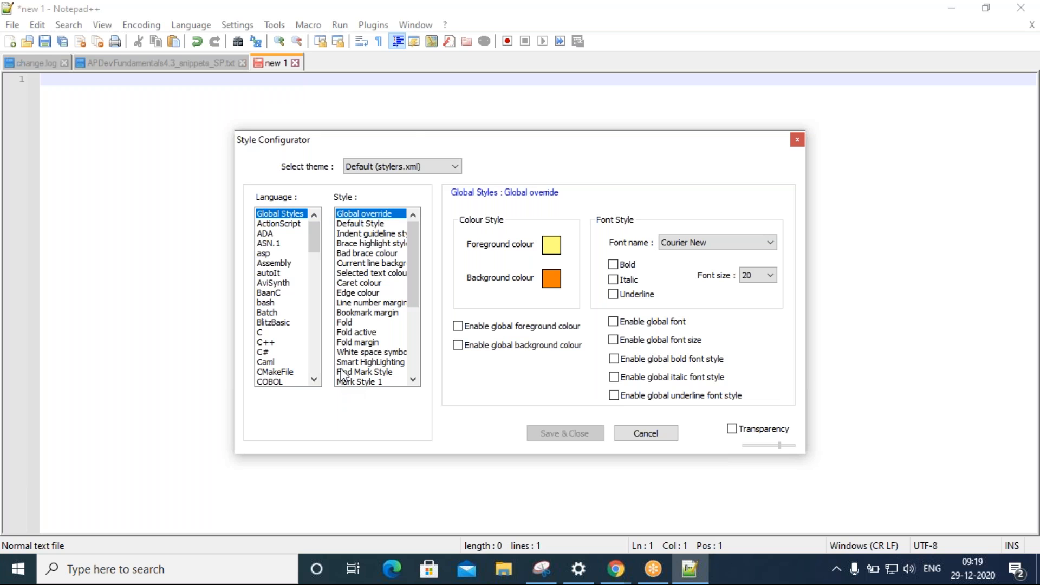
{"action": "left_click", "coordinate": [430, 169]}
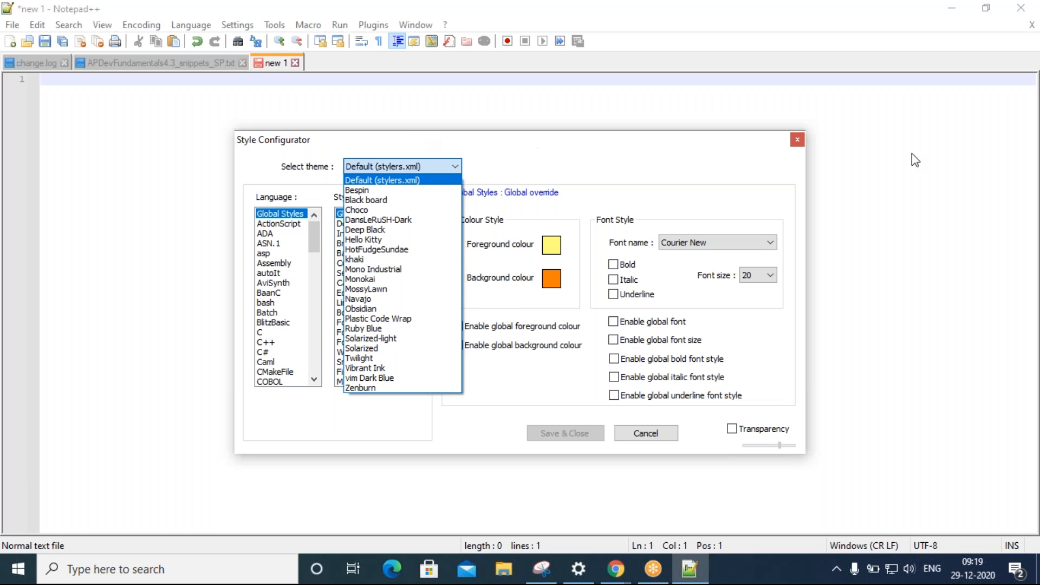
{"action": "left_click", "coordinate": [796, 142]}
{"action": "left_click", "coordinate": [796, 141]}
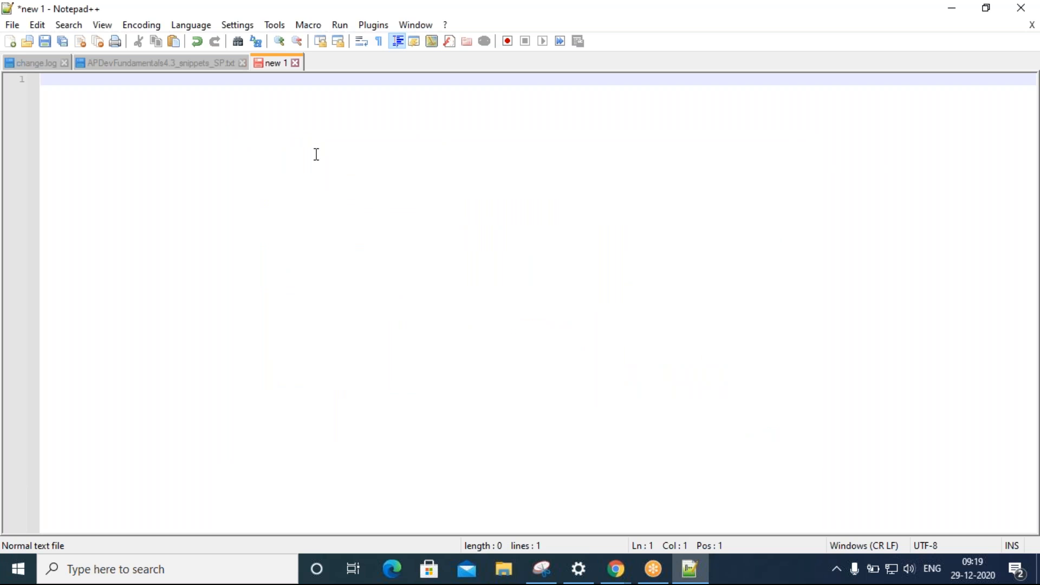
- Type 'Page layout' and 'Record Types' as notes, spaced with blank lines
{"action": "type", "text": "Page layout"}
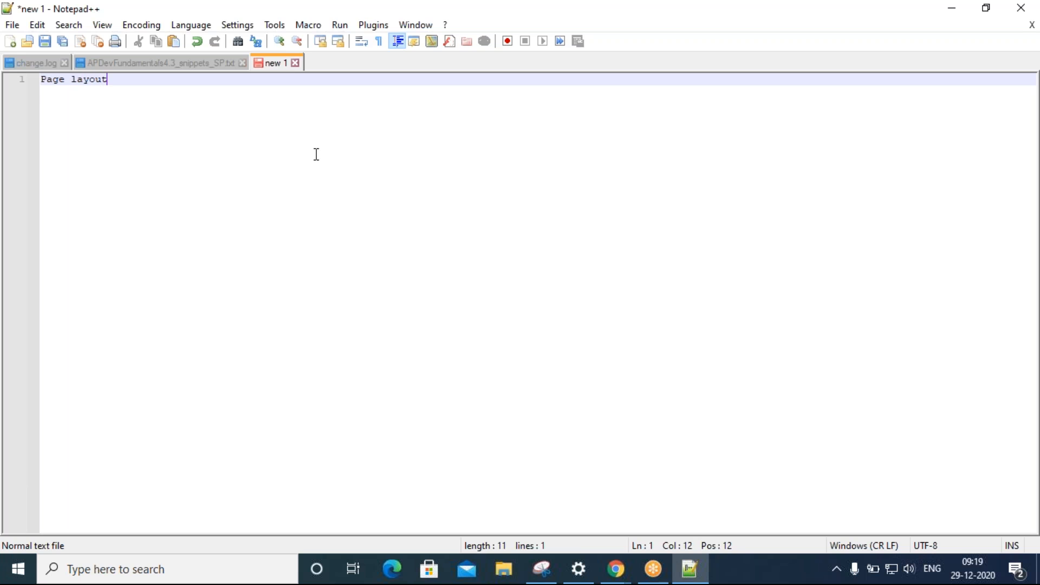
{"action": "key", "text": "Return"}
{"action": "type", "text": "Re"}
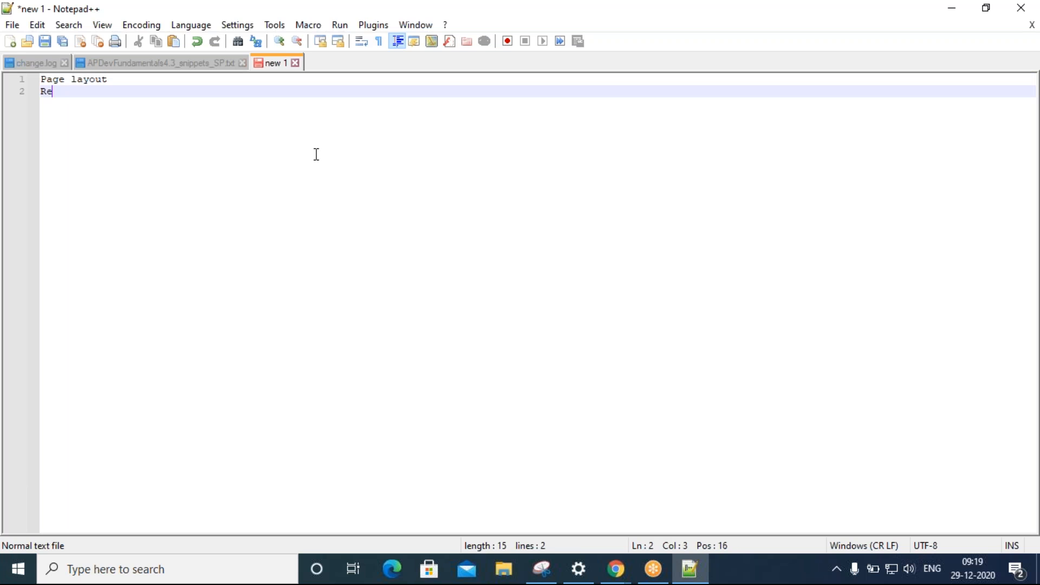
{"action": "type", "text": "cord Types"}
{"action": "key", "text": "Return"}
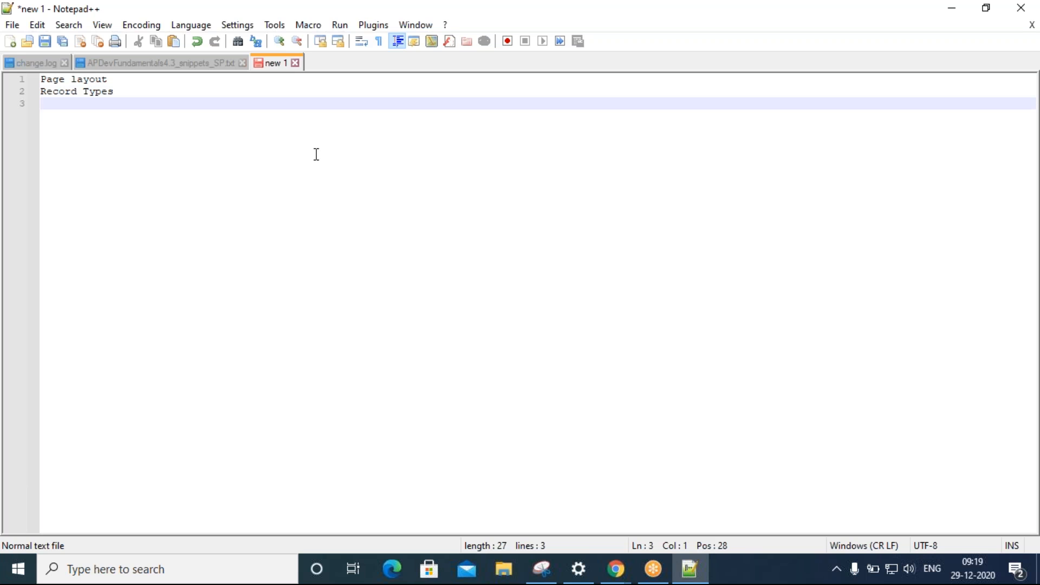
{"action": "key", "text": "Up"}
{"action": "key", "text": "Up"}
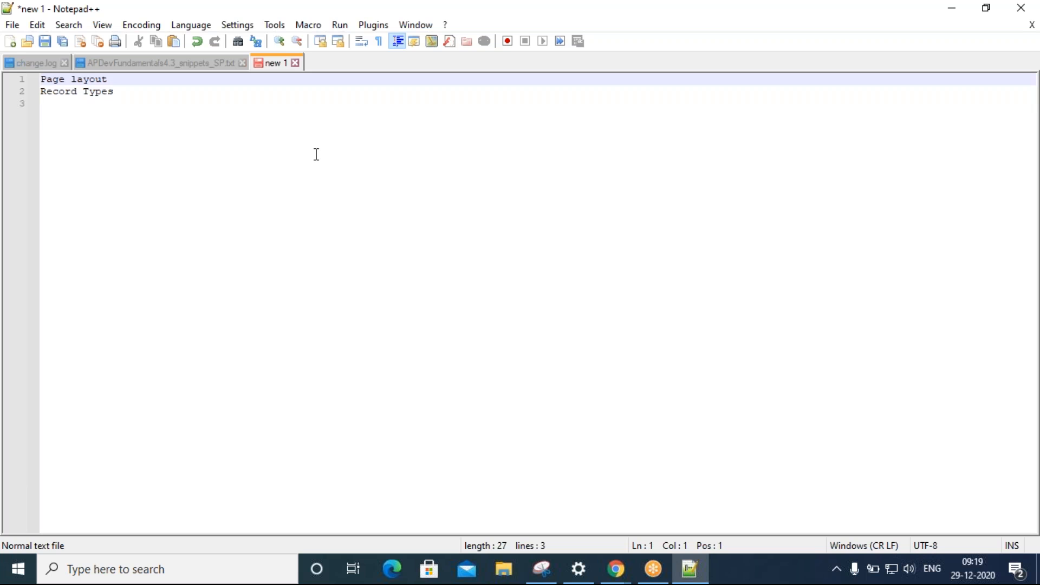
{"action": "key", "text": "Return"}
{"action": "key", "text": "Return"}
{"action": "key", "text": "Down"}
{"action": "key", "text": "Down"}
{"action": "key", "text": "Up"}
{"action": "key", "text": "Return"}
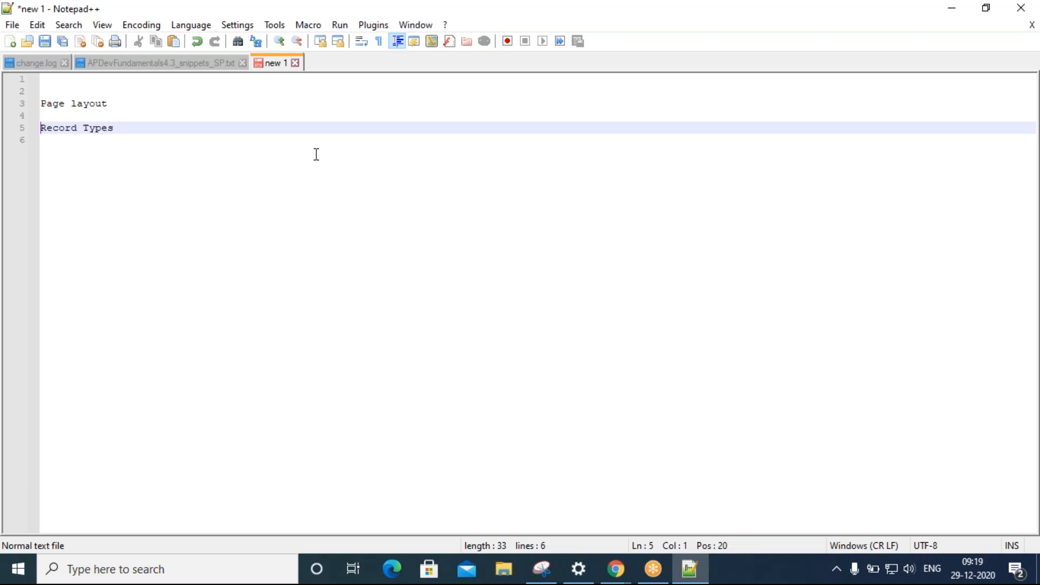
{"action": "key", "text": "Down"}
{"action": "key", "text": "Return"}
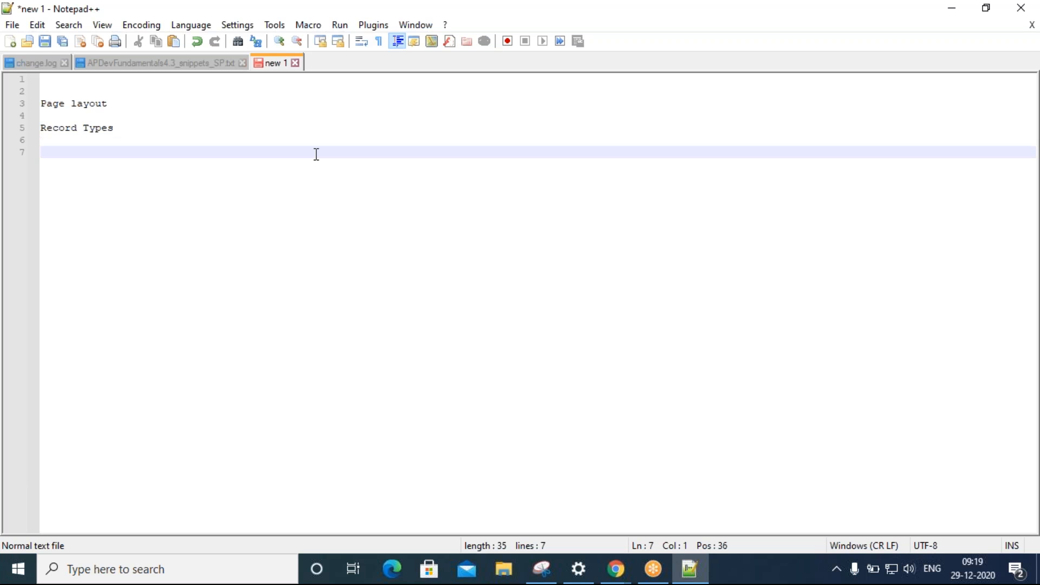
- Add 'students', 'Accounts' and 'Leads' on separate lines, with empty lines after Leads
{"action": "type", "text": "students"}
{"action": "key", "text": "Return"}
{"action": "key", "text": "Return"}
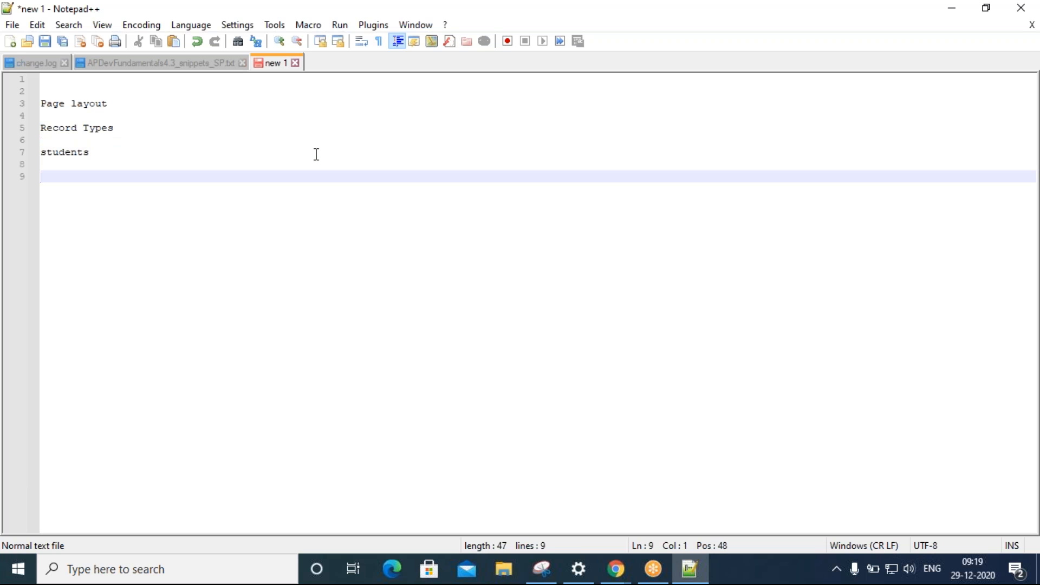
{"action": "type", "text": "Account"}
{"action": "key", "text": "Return"}
{"action": "key", "text": "BackSpace"}
{"action": "type", "text": "s"}
{"action": "key", "text": "Return"}
{"action": "type", "text": "Leads"}
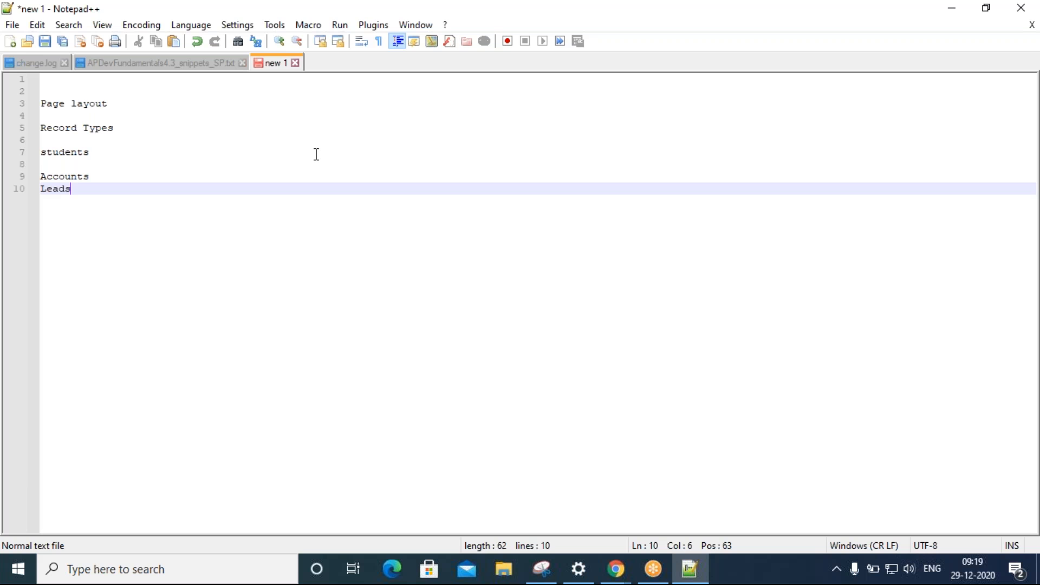
{"action": "key", "text": "Return"}
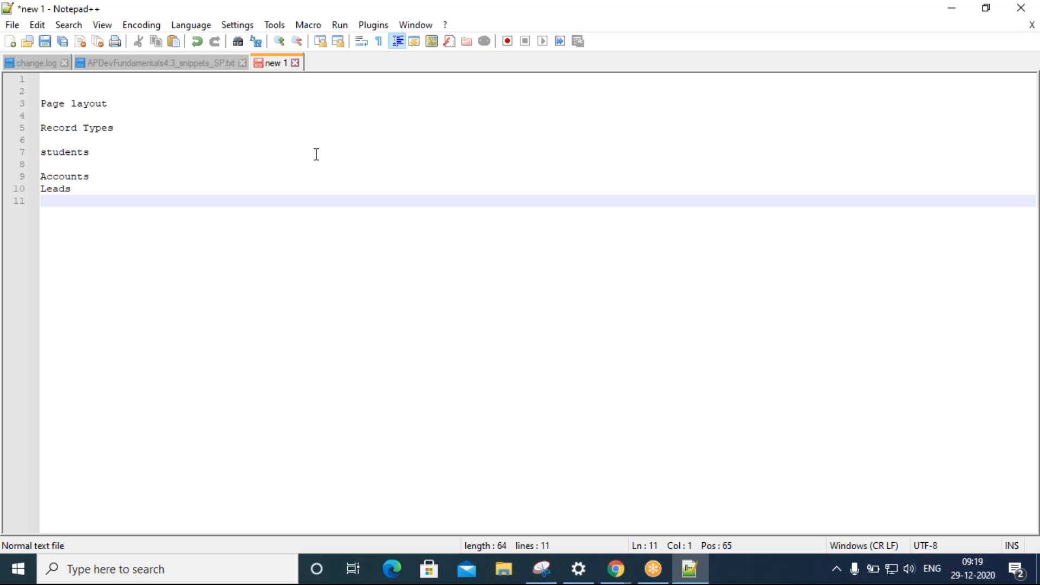
{"action": "key", "text": "Return"}
{"action": "key", "text": "Return"}
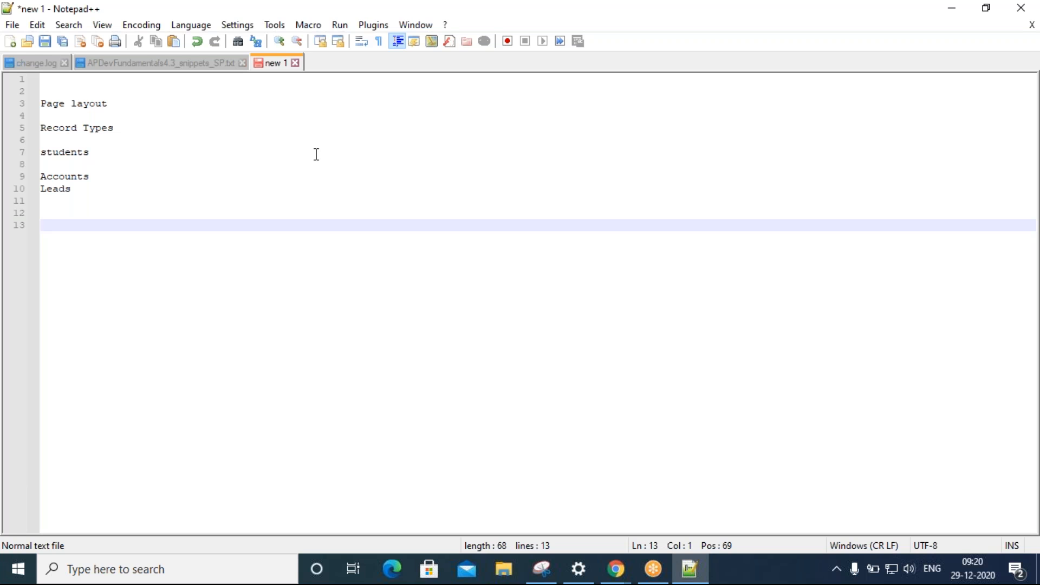
- Add 'oppotunities' and 'Cases' on new lines, fixing typing slips
{"action": "type", "text": "oppotunities"}
{"action": "key", "text": "Return"}
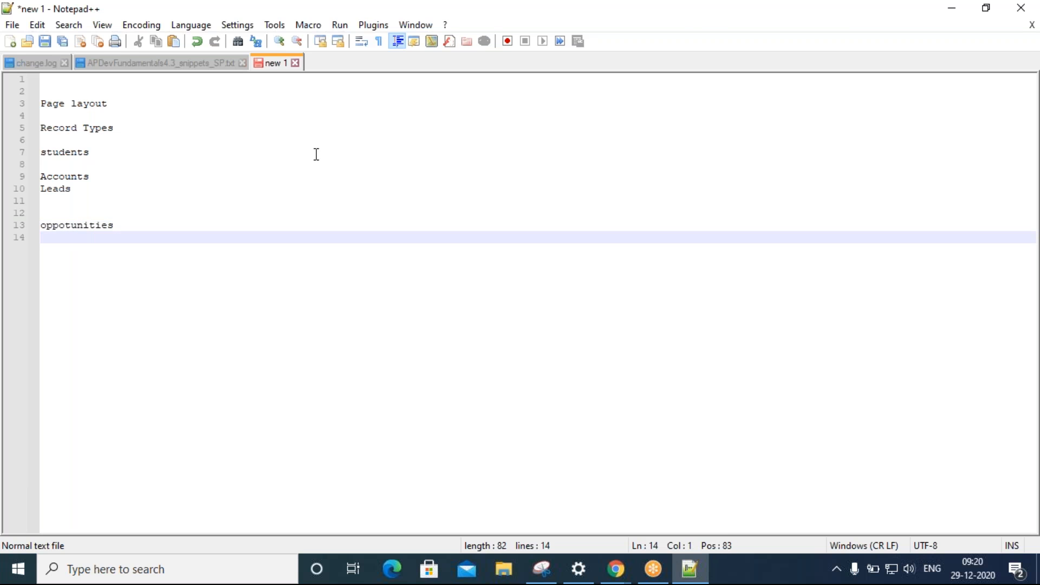
{"action": "type", "text": "s"}
{"action": "key", "text": "BackSpace"}
{"action": "type", "text": "Cases"}
{"action": "key", "text": "Return"}
{"action": "key", "text": "Return"}
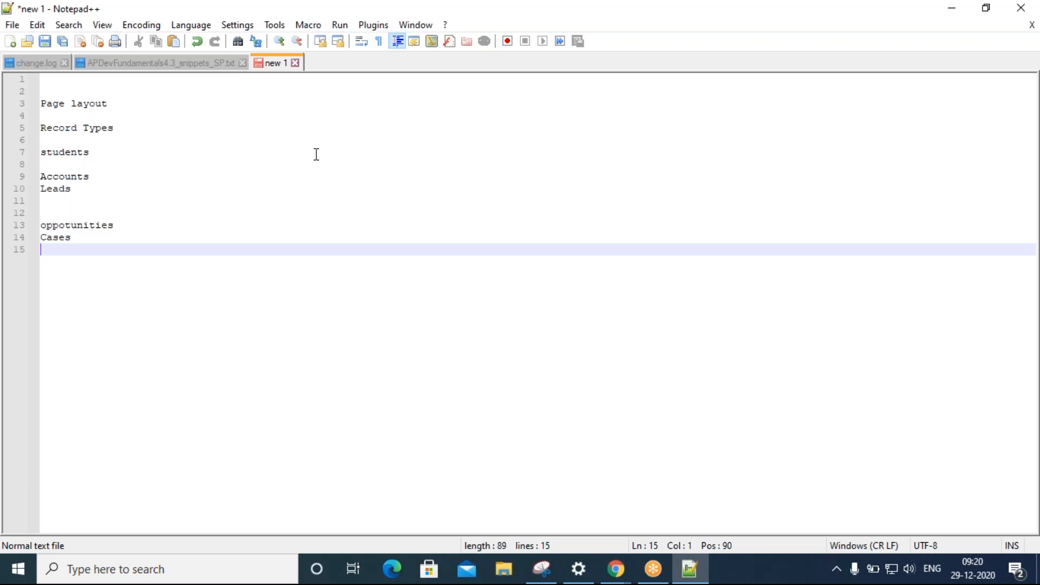
- Add 'business scenario', then delete the blank line between Page layout and Record Types
{"action": "type", "text": "business "}
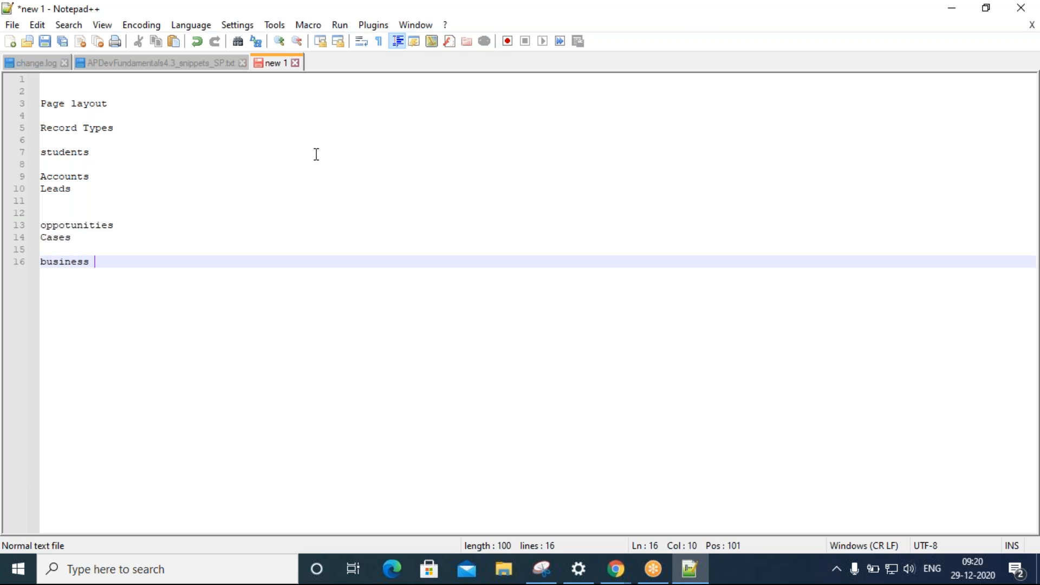
{"action": "type", "text": "scenario"}
{"action": "key", "text": "Return"}
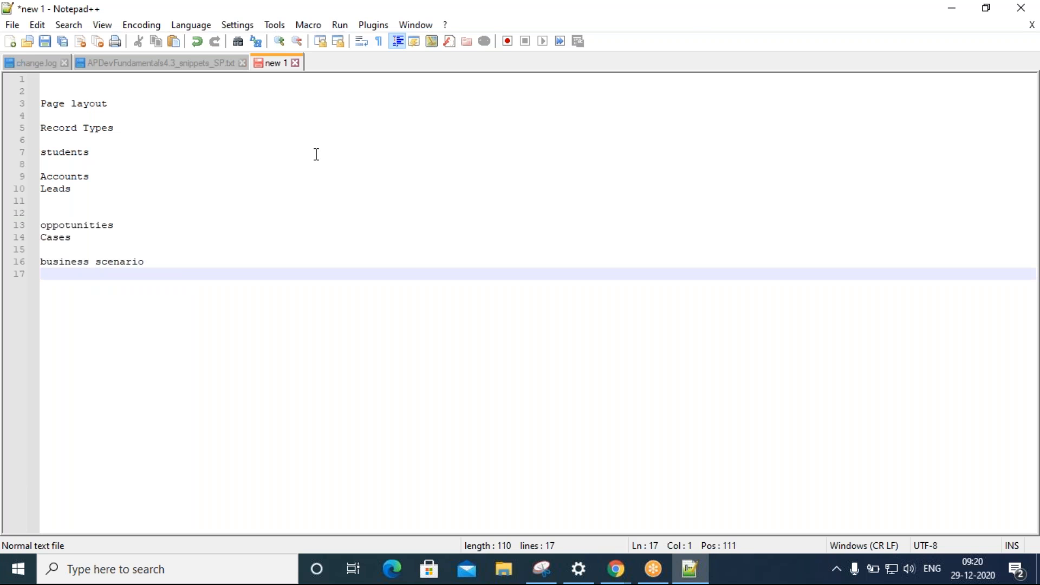
{"action": "key", "text": "Return"}
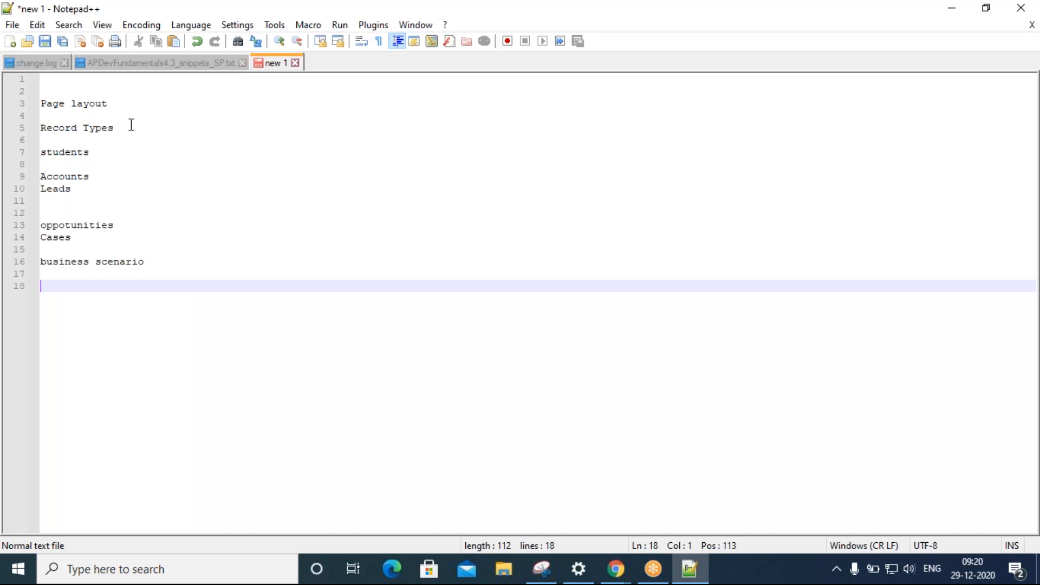
{"action": "left_click", "coordinate": [119, 102]}
{"action": "key", "text": "Delete"}
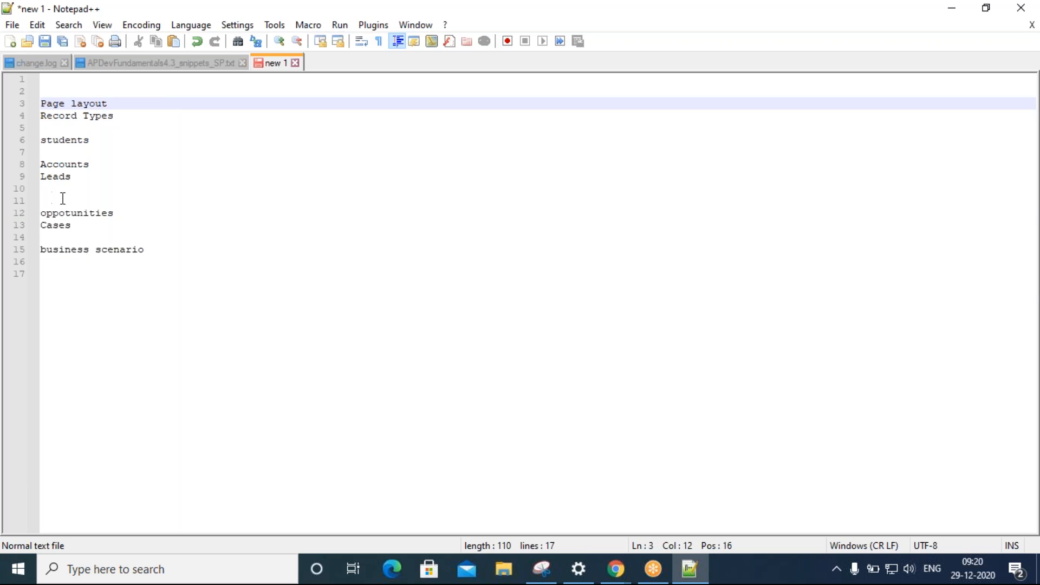
- Append ': orders' to the end of the oppotunities line
{"action": "left_click", "coordinate": [78, 212]}
{"action": "double_click", "coordinate": [78, 212]}
{"action": "double_click", "coordinate": [52, 224]}
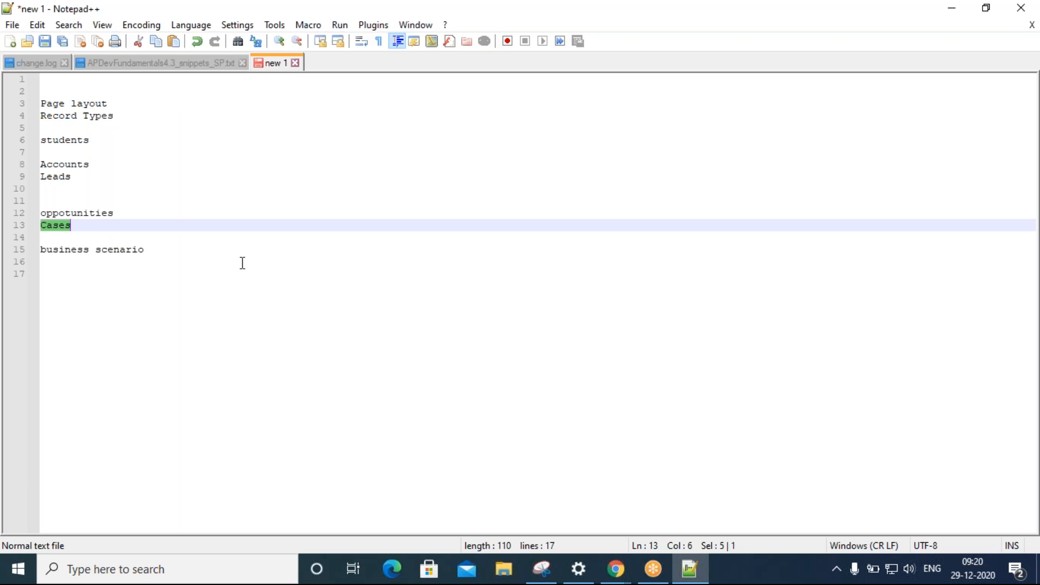
{"action": "left_click", "coordinate": [166, 216]}
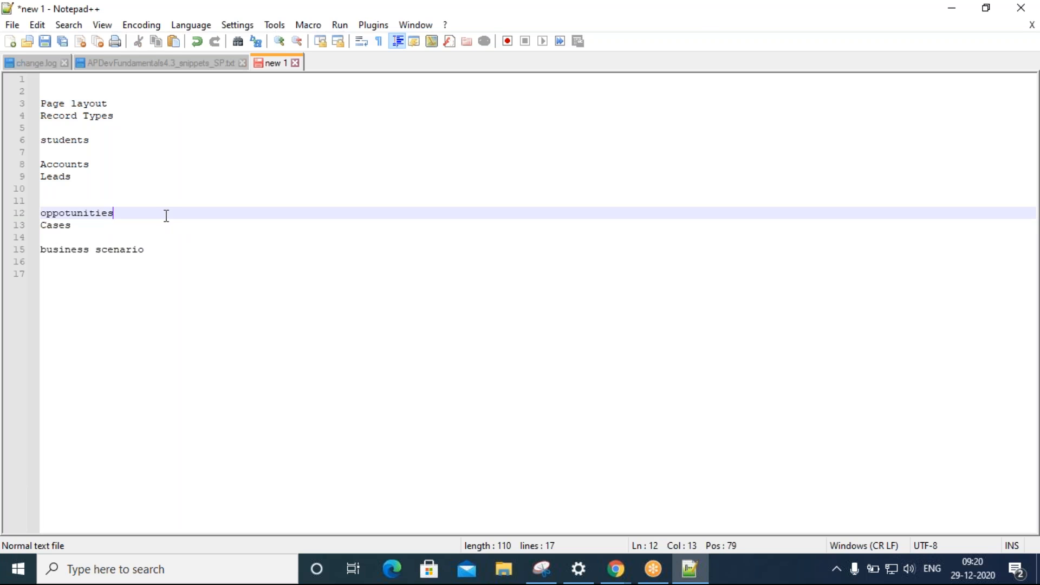
{"action": "type", "text": ": orders"}
- Add 'proposal' and 'analysis' on new lines under 'oppotunities : orders', correcting typos
{"action": "key", "text": "Return"}
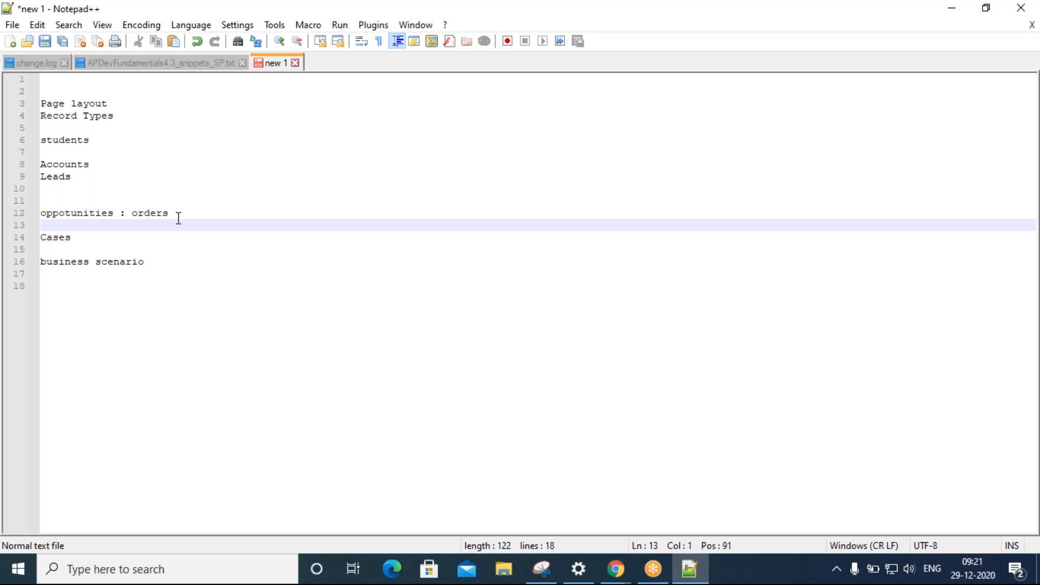
{"action": "type", "text": "proposla"}
{"action": "key", "text": "BackSpace"}
{"action": "key", "text": "BackSpace"}
{"action": "key", "text": "BackSpace"}
{"action": "type", "text": "al"}
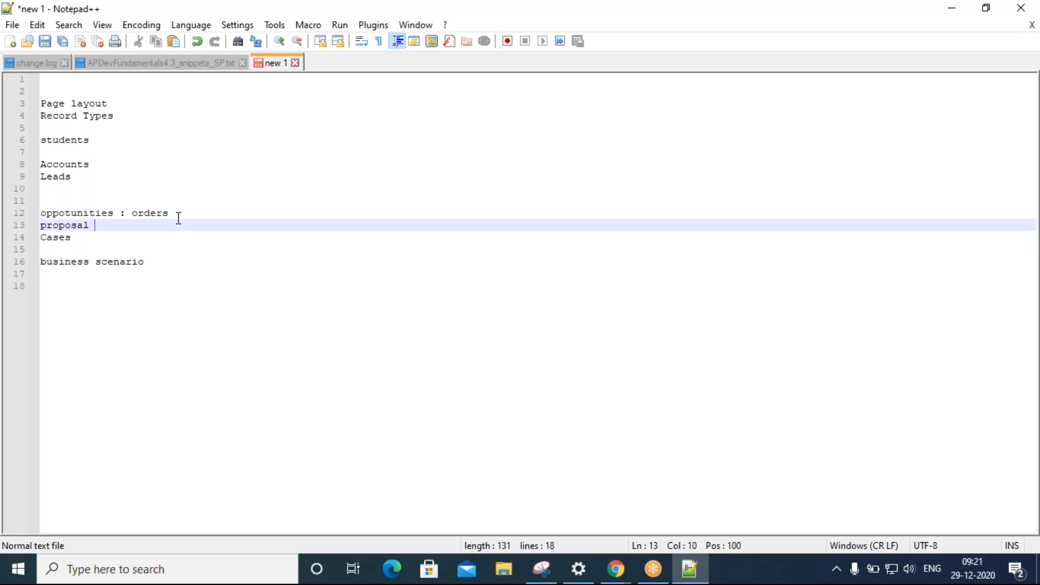
{"action": "key", "text": "Return"}
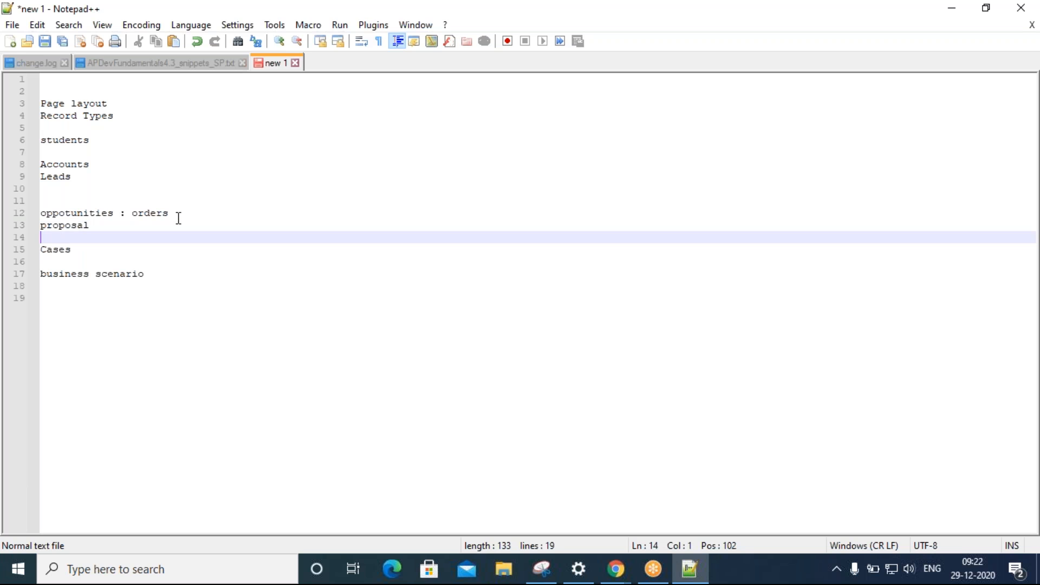
{"action": "type", "text": "analysis"}
{"action": "key", "text": "Return"}
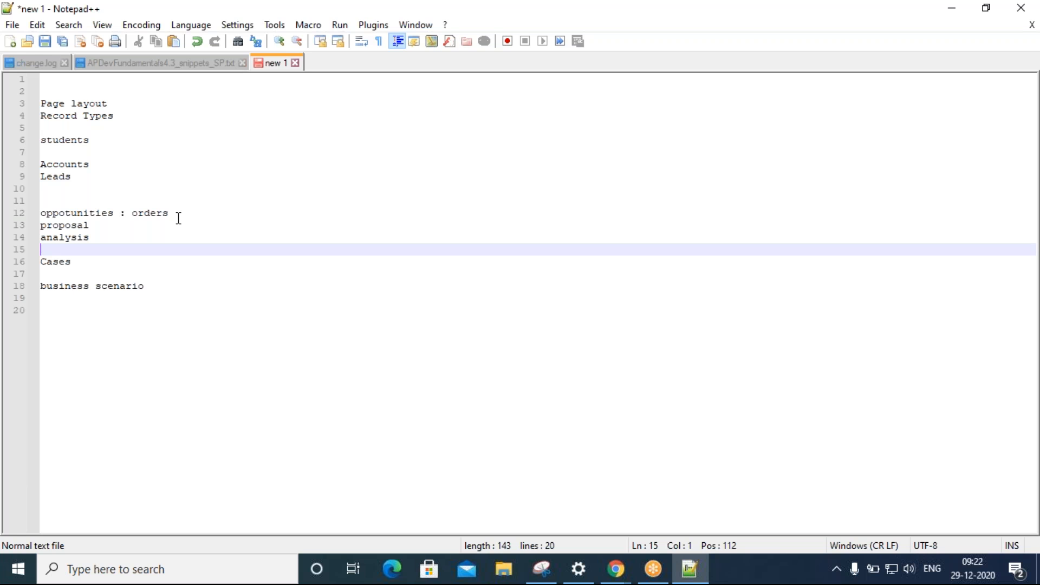
- List 'sales', 'order delivery' and 'order close' on successive lines beneath analysis
{"action": "type", "text": "sales"}
{"action": "key", "text": "Return"}
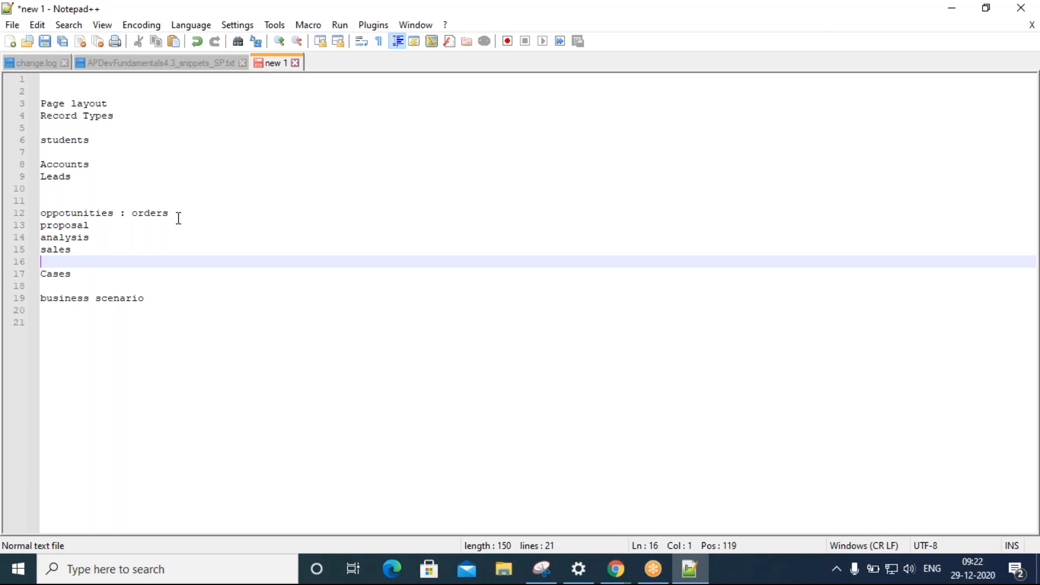
{"action": "key", "text": "Return"}
{"action": "key", "text": "BackSpace"}
{"action": "type", "text": "o"}
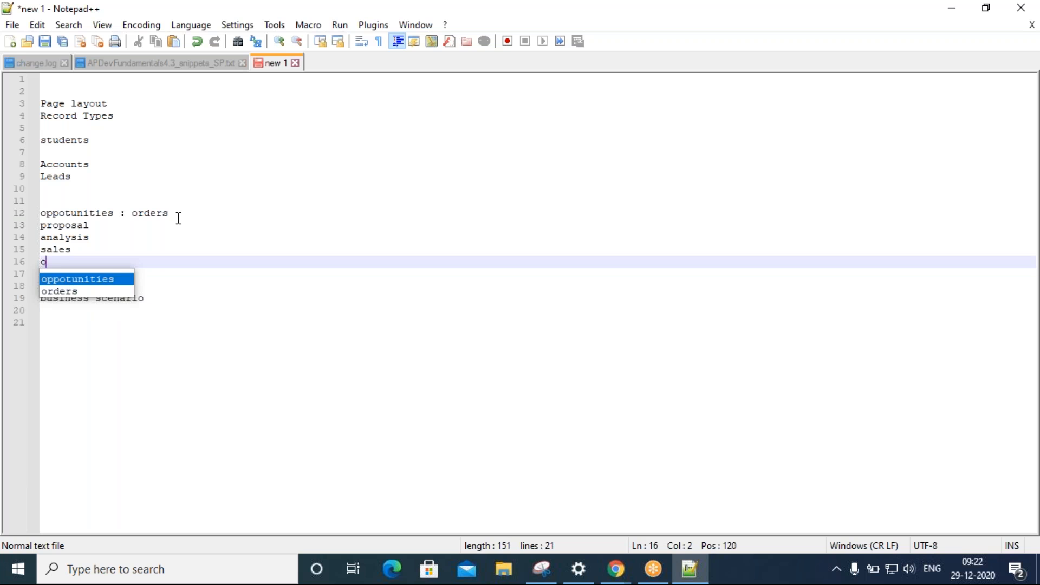
{"action": "type", "text": "rder delivry"}
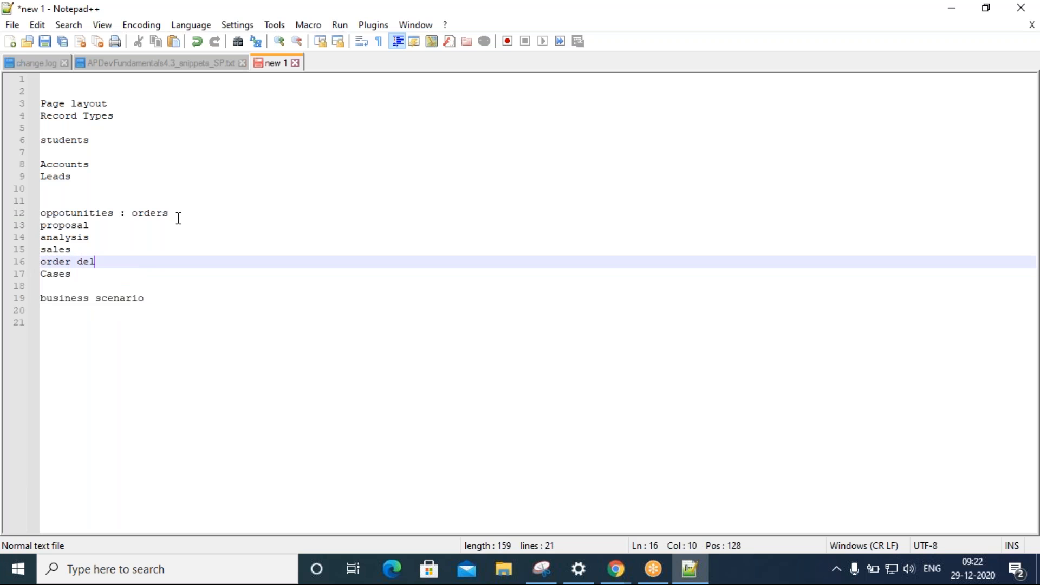
{"action": "key", "text": "BackSpace"}
{"action": "key", "text": "BackSpace"}
{"action": "type", "text": "ery"}
{"action": "key", "text": "Return"}
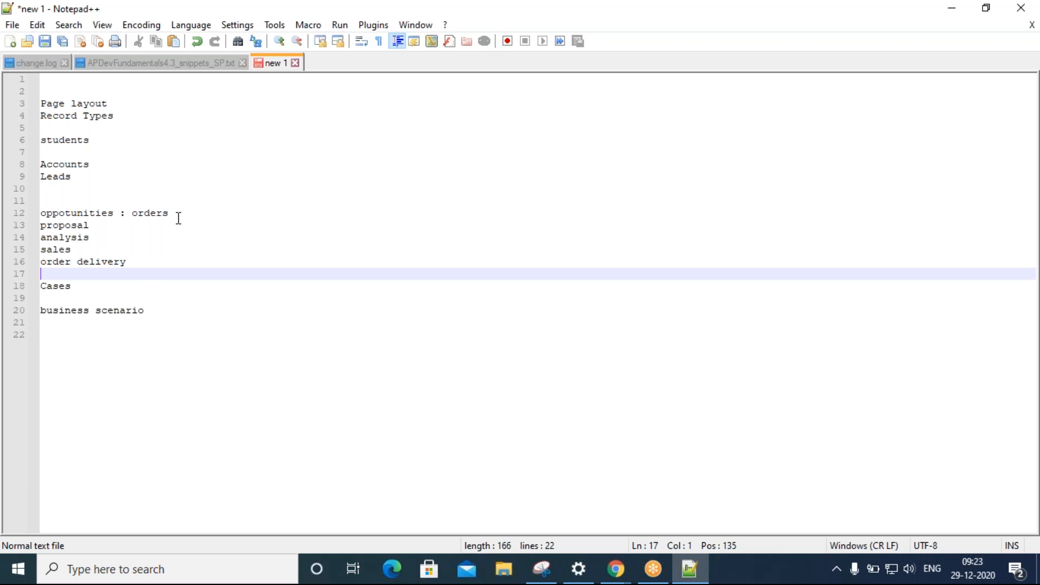
{"action": "type", "text": "order close"}
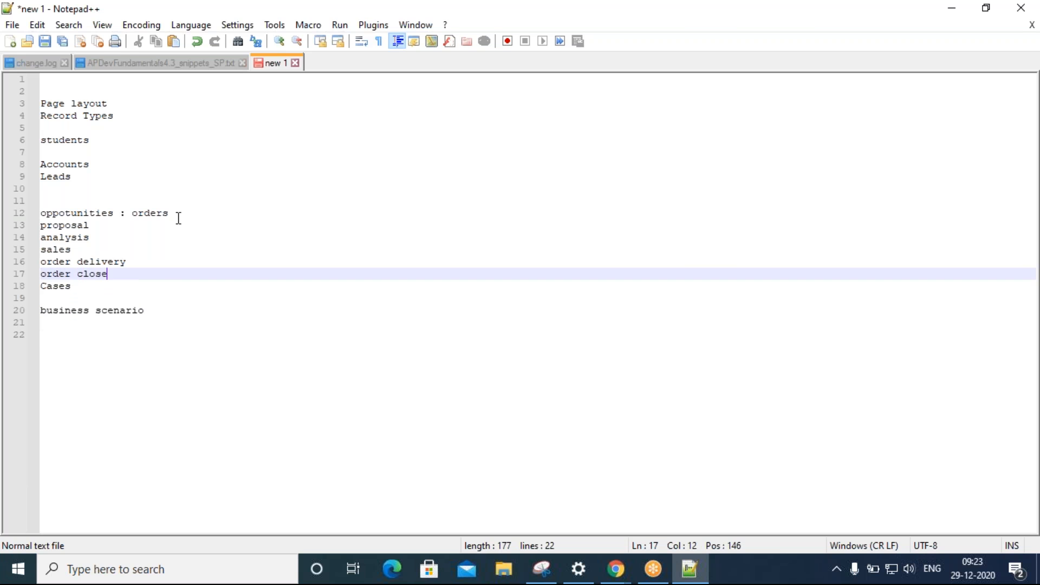
{"action": "key", "text": "Return"}
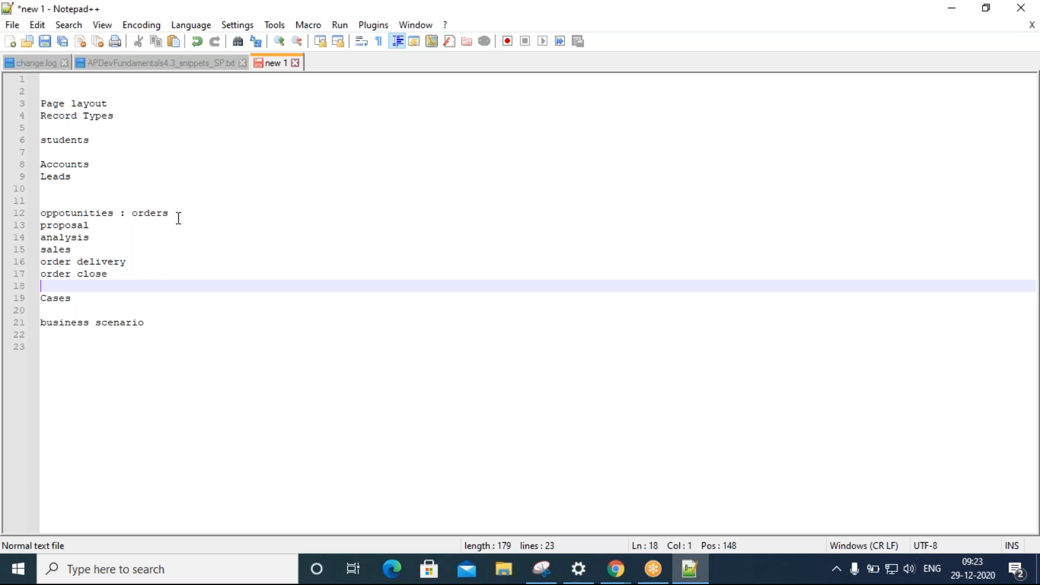
{"action": "key", "text": "Down"}
{"action": "key", "text": "Down"}
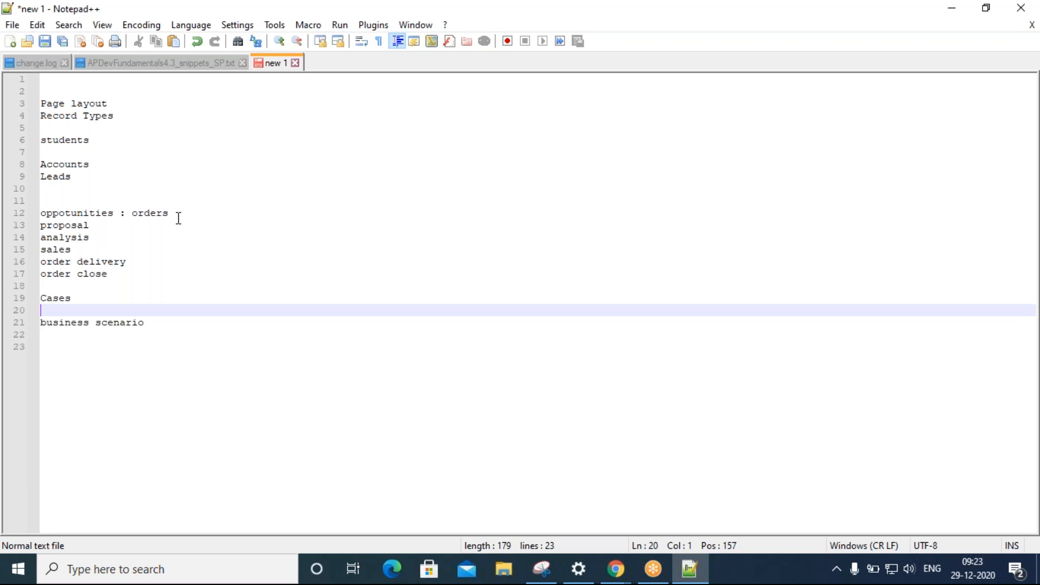
- Insert an empty line under Cases and write 'sales related cases' on it
{"action": "key", "text": "Return"}
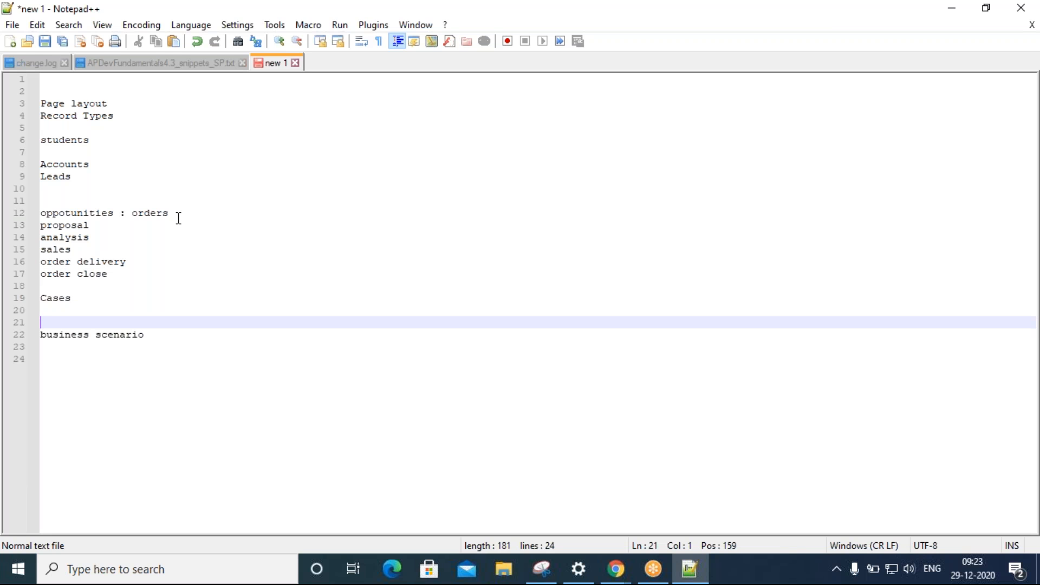
{"action": "key", "text": "Up"}
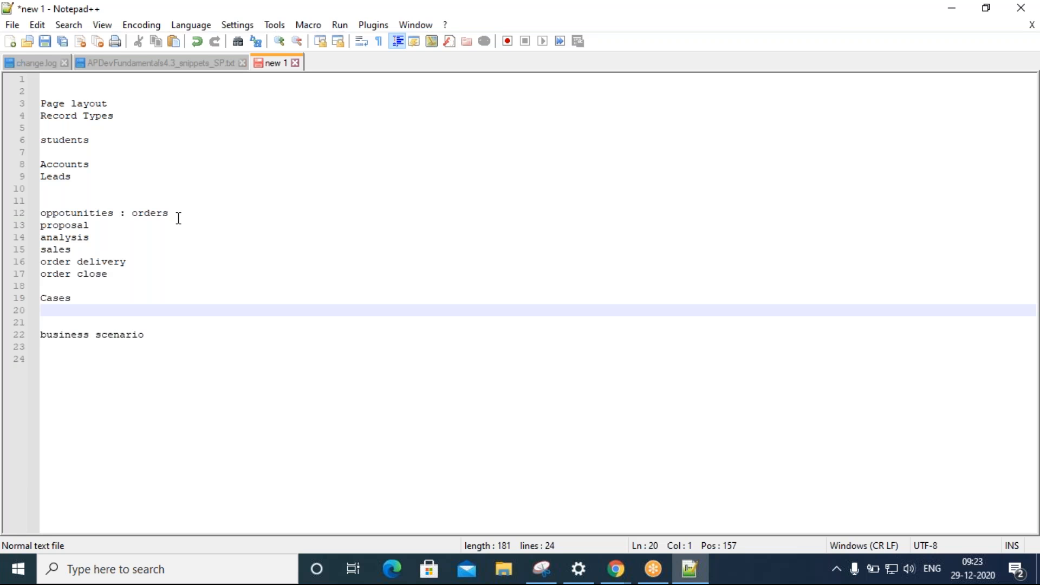
{"action": "type", "text": "sales related cases"}
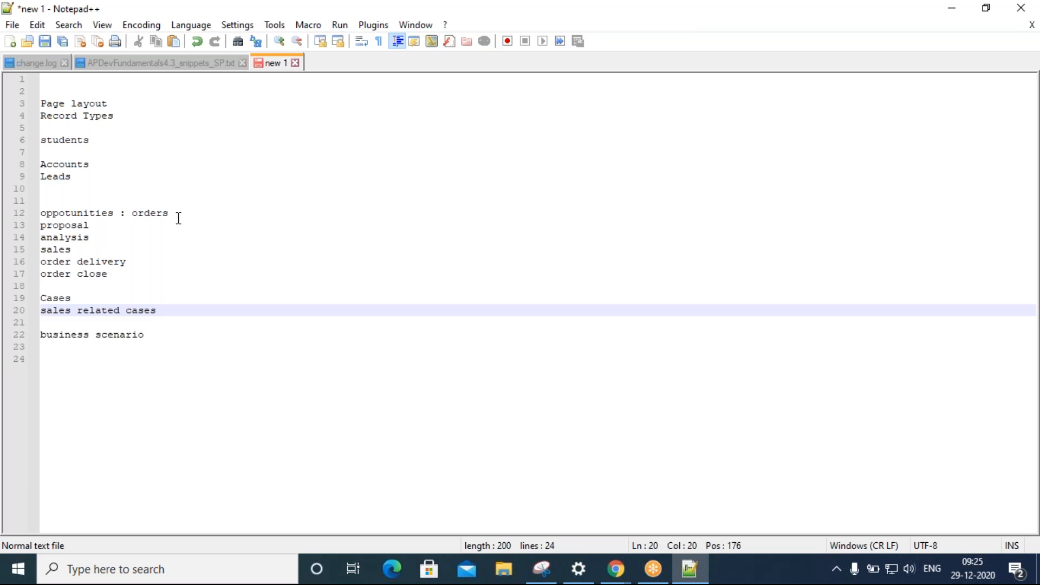
- Write 'product complaints' on a new line after 'sales related cases', discarding 'support'
{"action": "key", "text": "Return"}
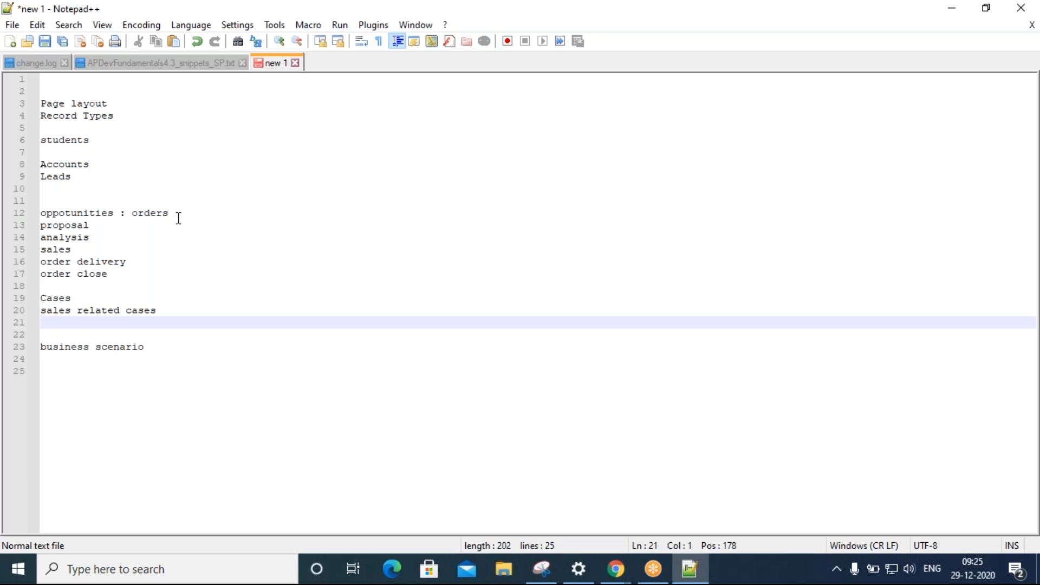
{"action": "type", "text": "product complaints"}
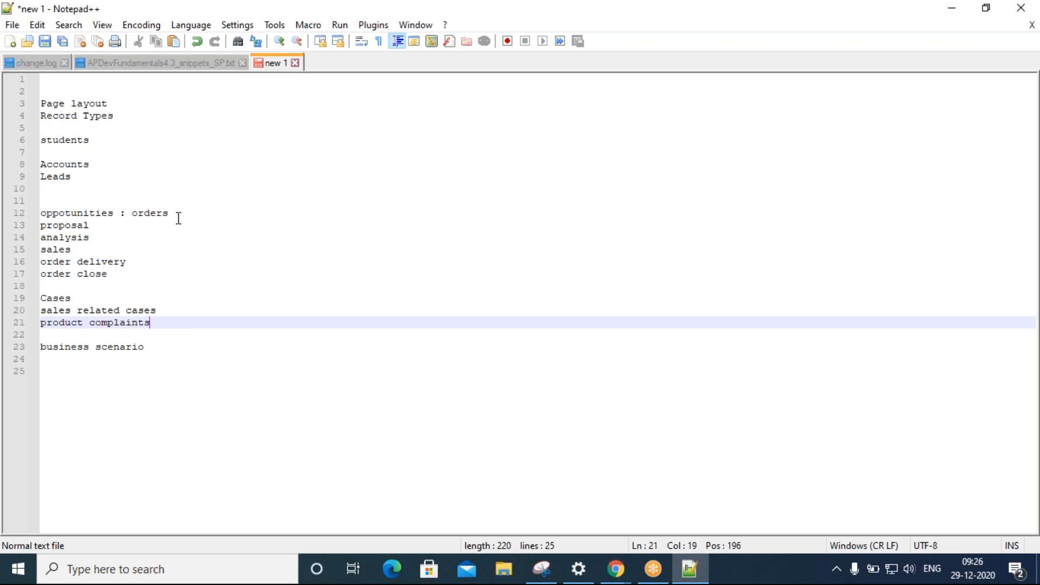
{"action": "key", "text": "Up"}
{"action": "key", "text": "Up"}
{"action": "key", "text": "Up"}
{"action": "key", "text": "Up"}
{"action": "key", "text": "Up"}
{"action": "key", "text": "Up"}
{"action": "key", "text": "Up"}
{"action": "key", "text": "Up"}
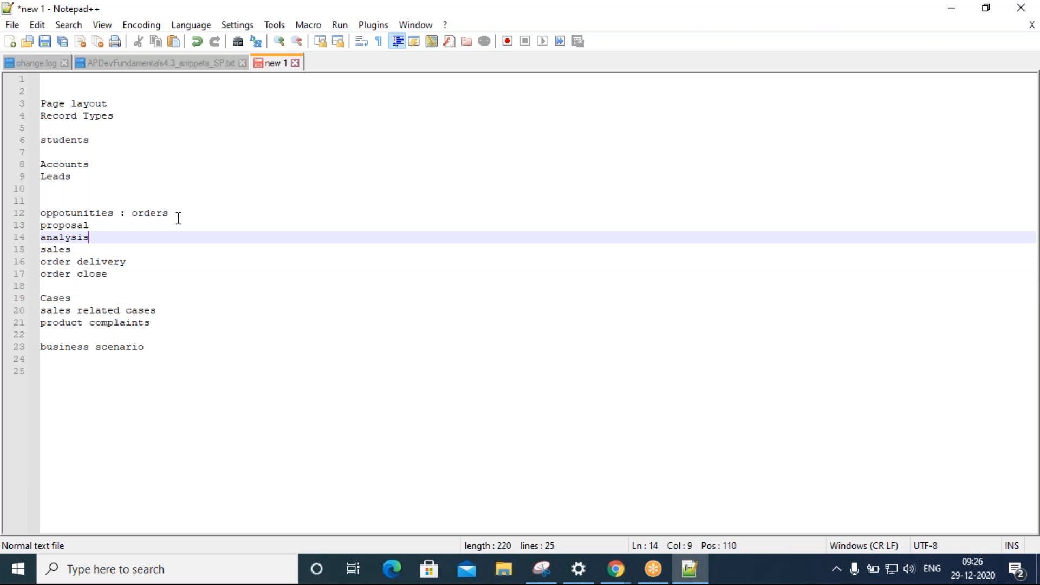
{"action": "key", "text": "Down"}
{"action": "key", "text": "Down"}
{"action": "key", "text": "Down"}
{"action": "key", "text": "Down"}
{"action": "key", "text": "Down"}
{"action": "key", "text": "Down"}
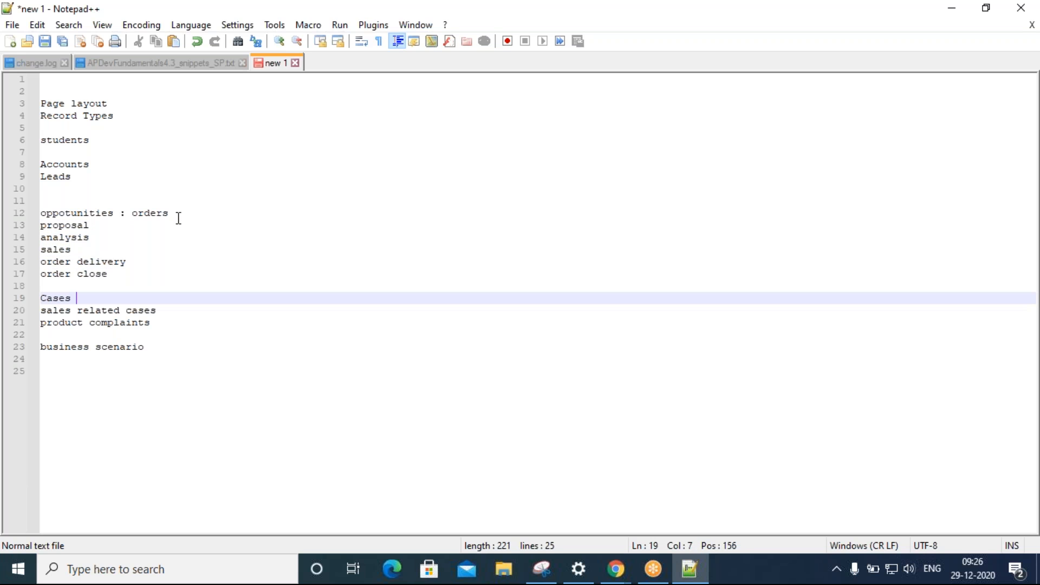
{"action": "key", "text": "Up"}
{"action": "key", "text": "Up"}
{"action": "key", "text": "Up"}
{"action": "key", "text": "Up"}
{"action": "key", "text": "Down"}
{"action": "key", "text": "Down"}
{"action": "key", "text": "Down"}
{"action": "key", "text": "Up"}
{"action": "key", "text": "Up"}
{"action": "key", "text": "Up"}
{"action": "key", "text": "Up"}
{"action": "key", "text": "Up"}
{"action": "key", "text": "Up"}
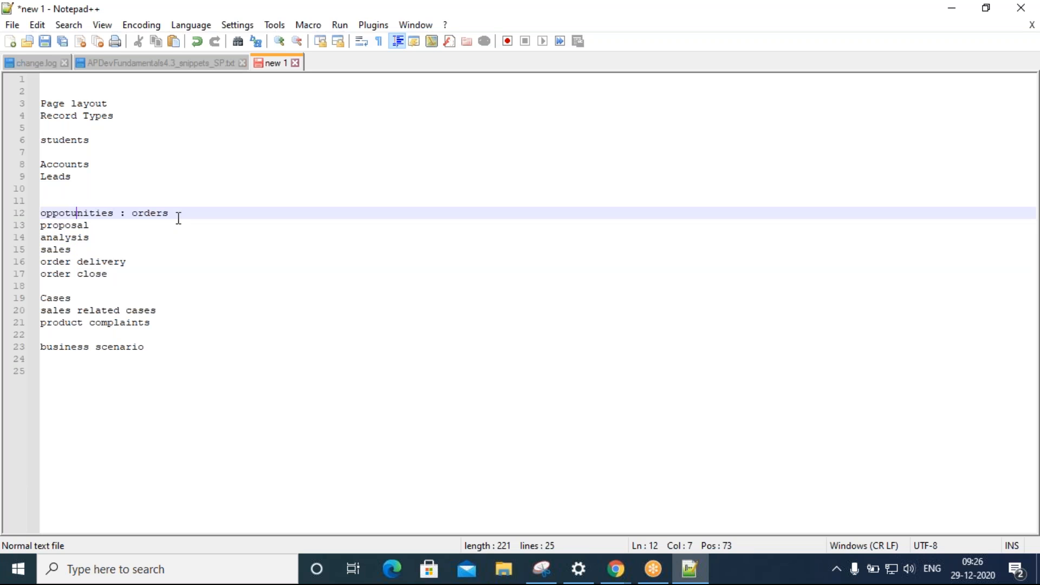
{"action": "double_click", "coordinate": [71, 164]}
{"action": "left_click", "coordinate": [112, 165]}
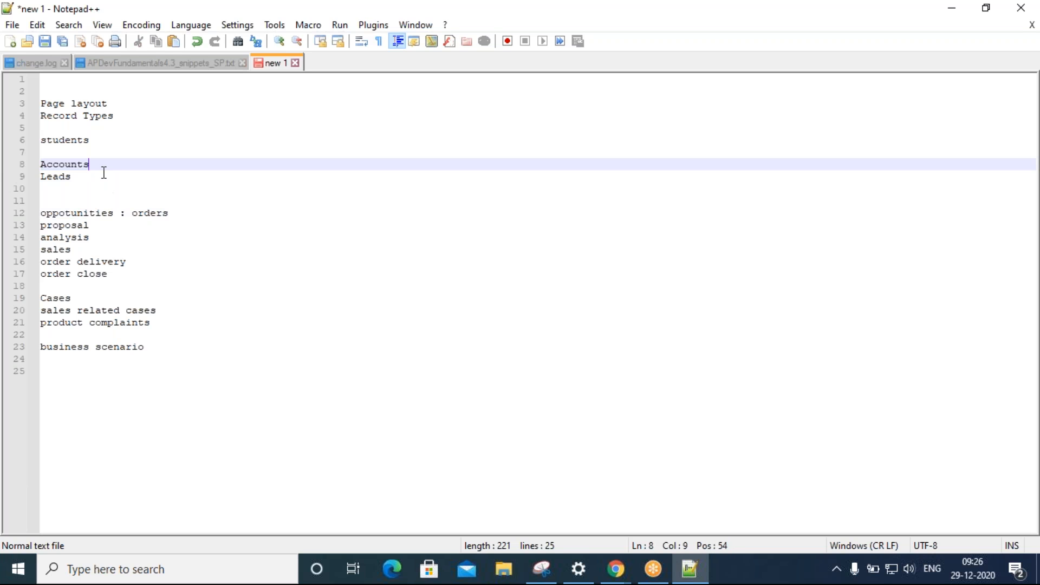
{"action": "double_click", "coordinate": [111, 214]}
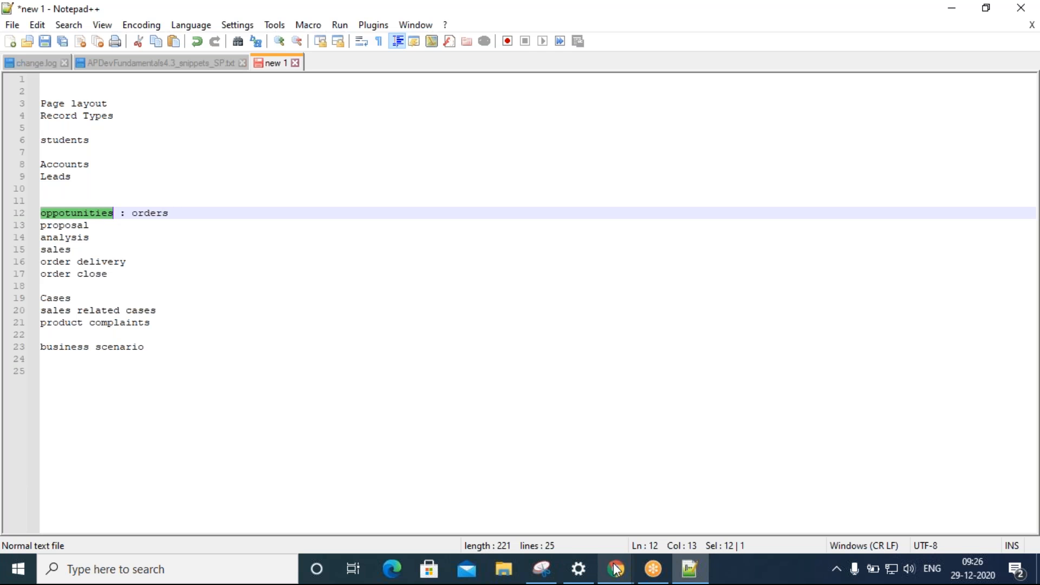
{"action": "mouse_move", "coordinate": [616, 567]}
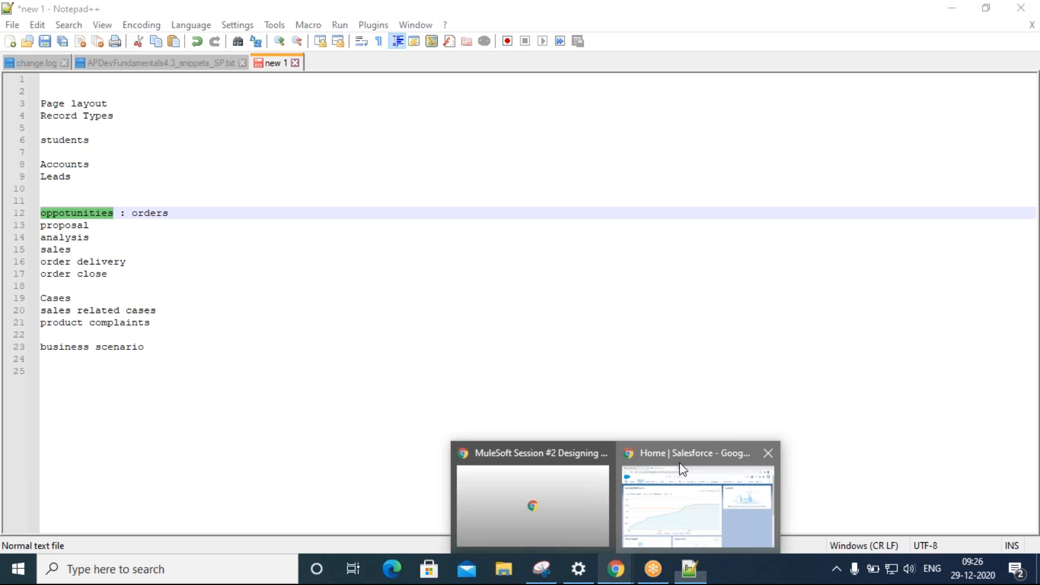
- Switch Salesforce from Lightning to Classic via the profile menu, then open Opportunities
{"action": "left_click", "coordinate": [681, 467]}
{"action": "left_click", "coordinate": [196, 111]}
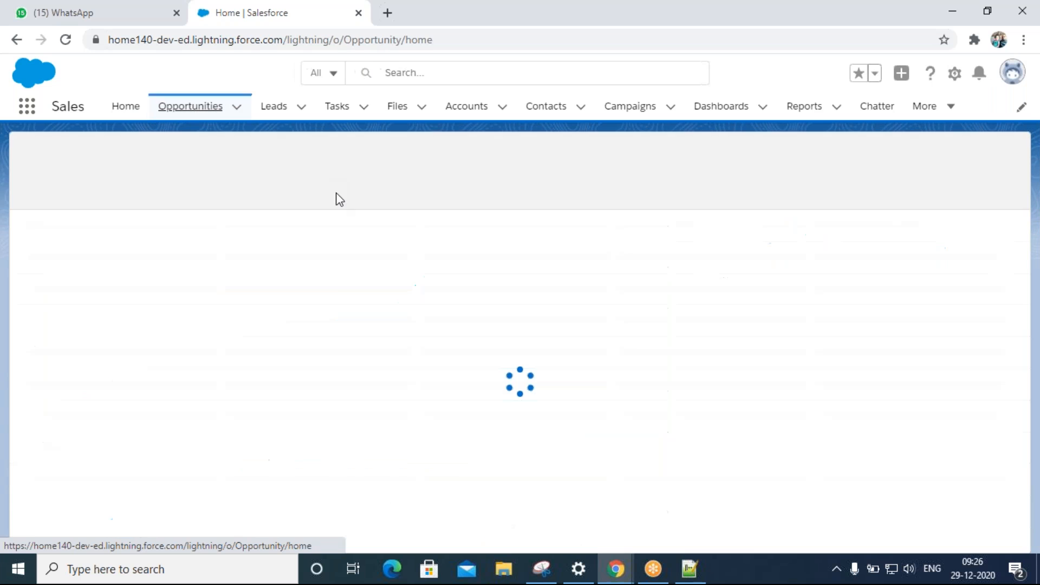
{"action": "left_click", "coordinate": [1016, 80]}
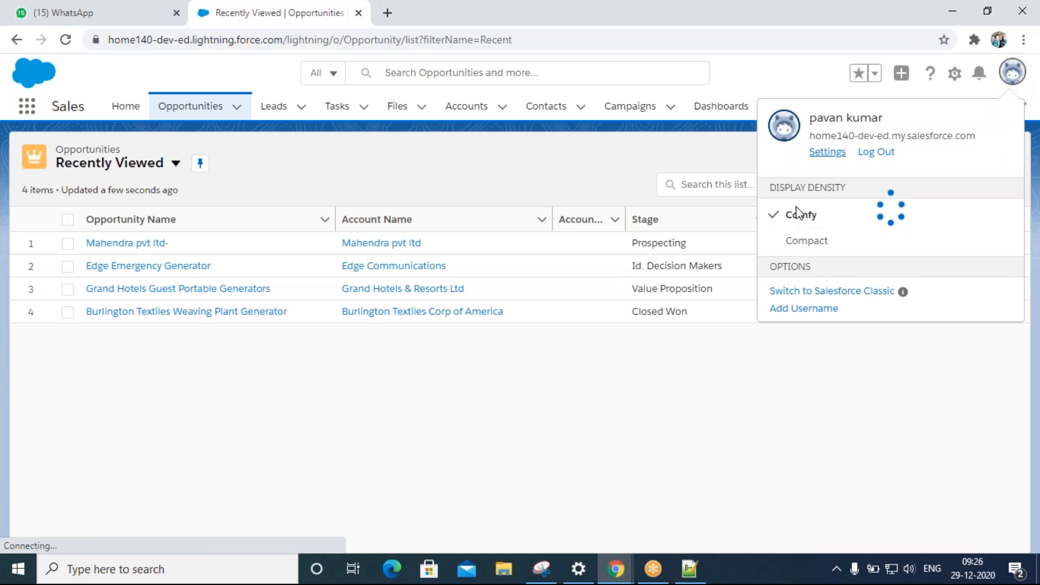
{"action": "left_click", "coordinate": [826, 292]}
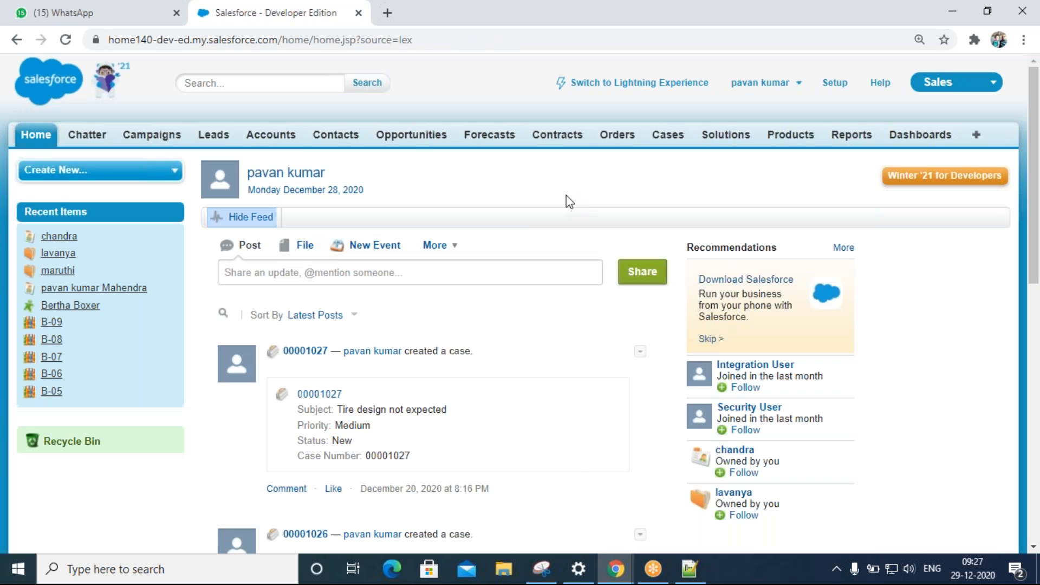
{"action": "left_click", "coordinate": [413, 138]}
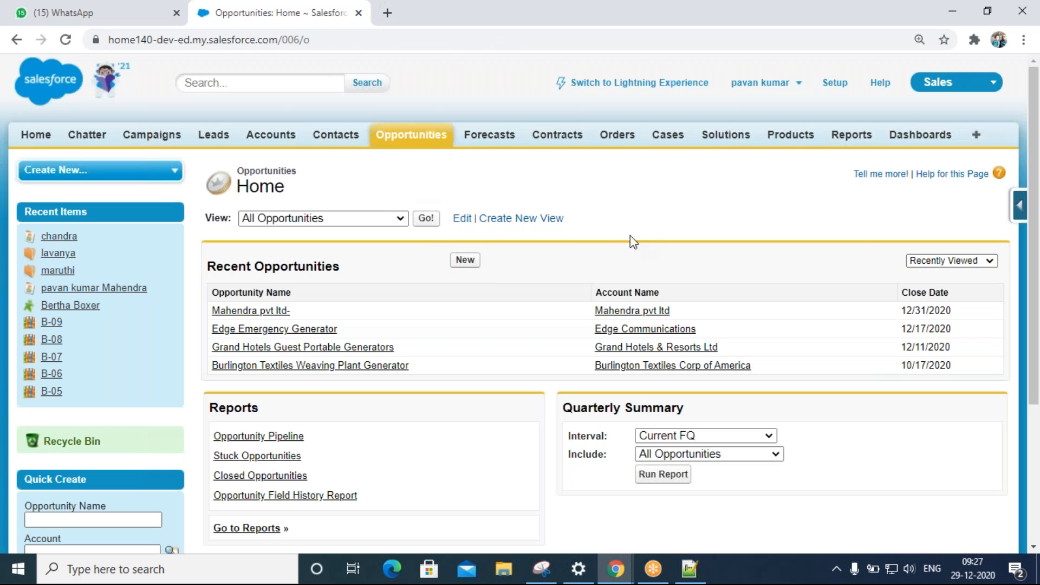
- Start a new opportunity and put the cursor in the Account Name field
{"action": "left_click", "coordinate": [464, 260]}
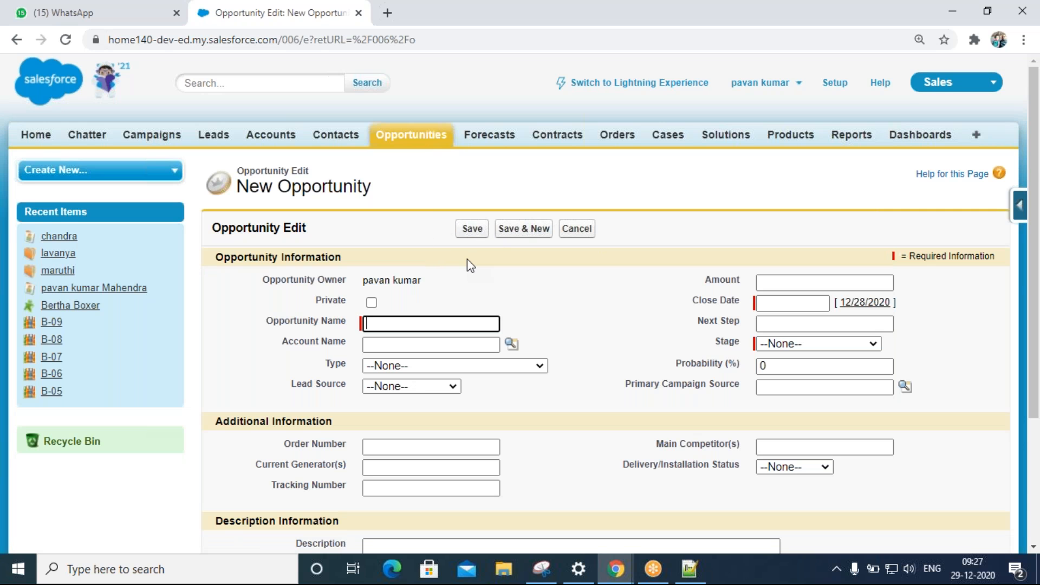
{"action": "scroll", "coordinate": [467, 260], "scroll_direction": "down", "scroll_amount": 2}
{"action": "scroll", "coordinate": [408, 284], "scroll_direction": "up", "scroll_amount": 1}
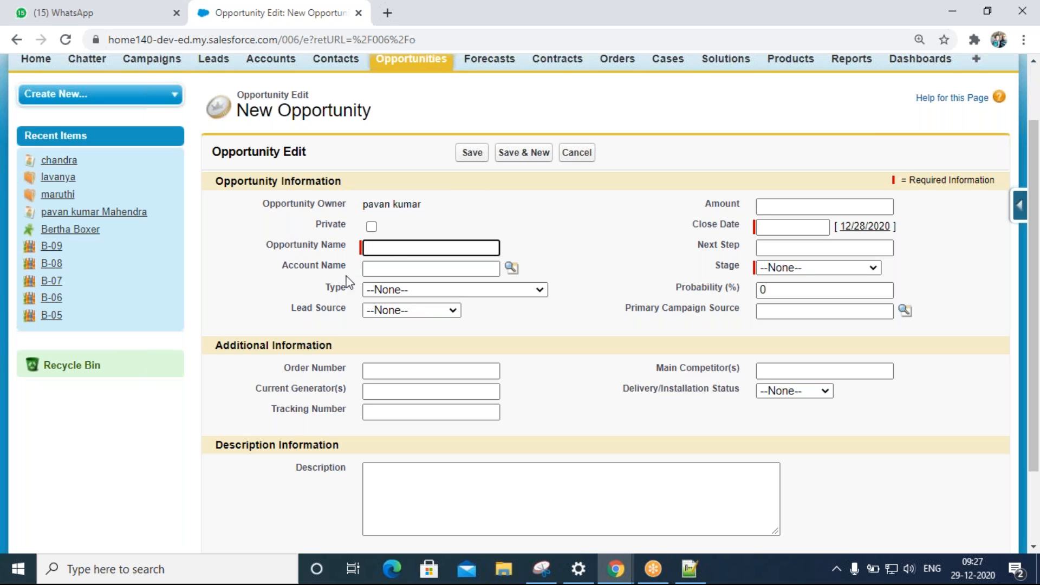
{"action": "left_click", "coordinate": [370, 268]}
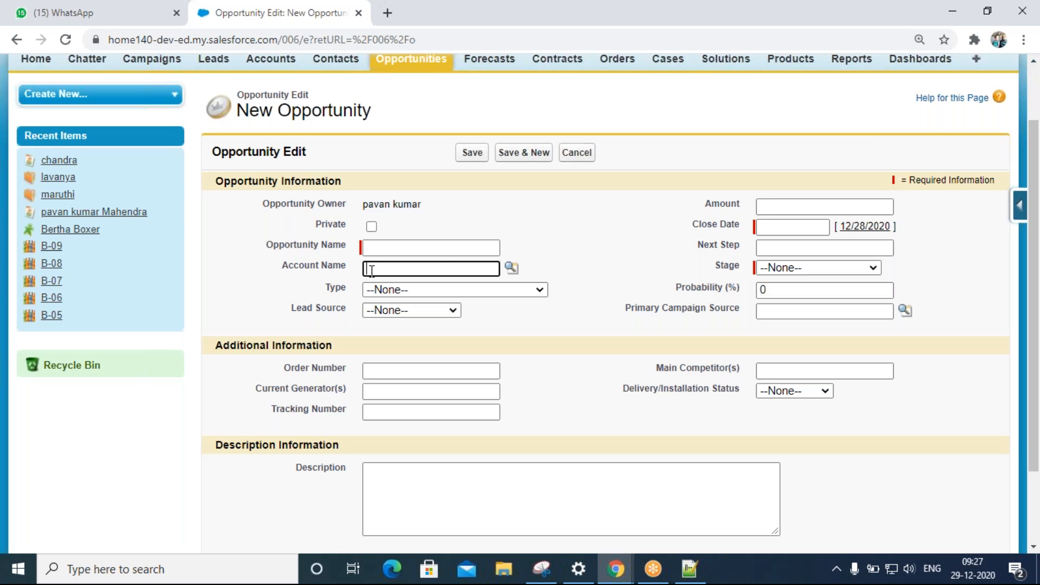
- Open and dismiss the Close Date calendar, then set Stage to Prospecting so Probability reads 10%
{"action": "left_click", "coordinate": [814, 226]}
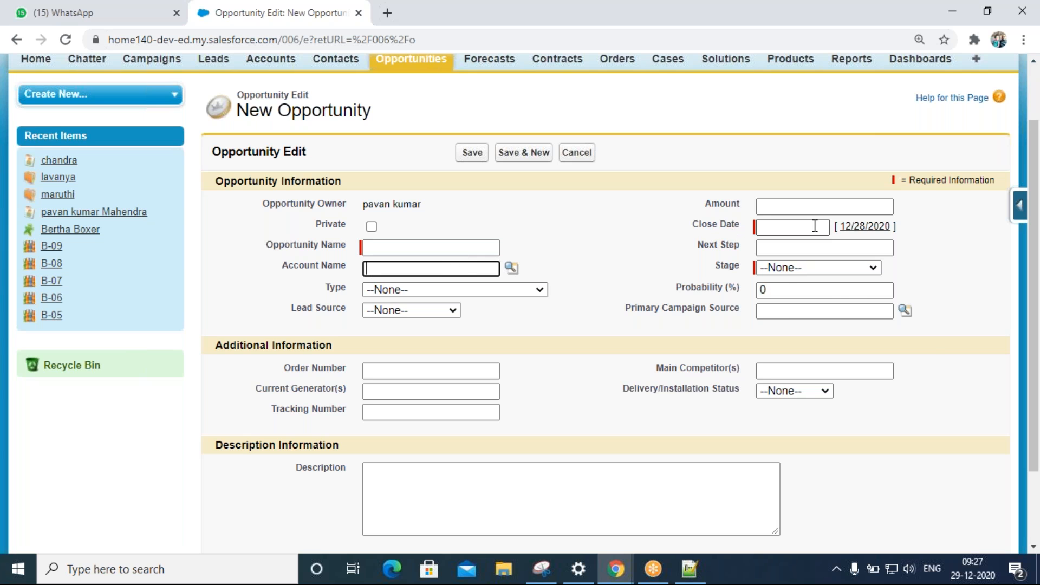
{"action": "left_click", "coordinate": [612, 256]}
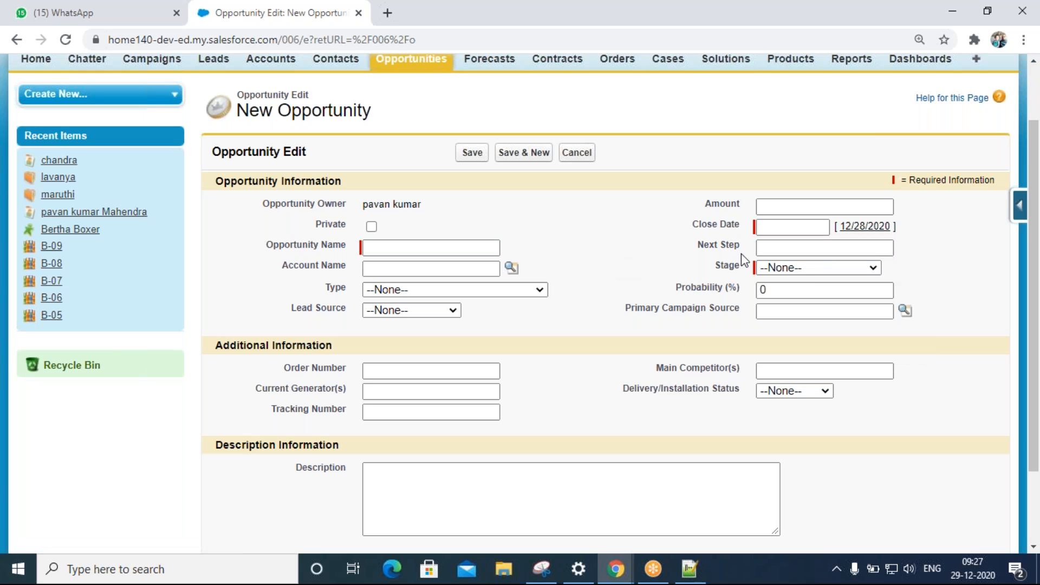
{"action": "left_click", "coordinate": [816, 268]}
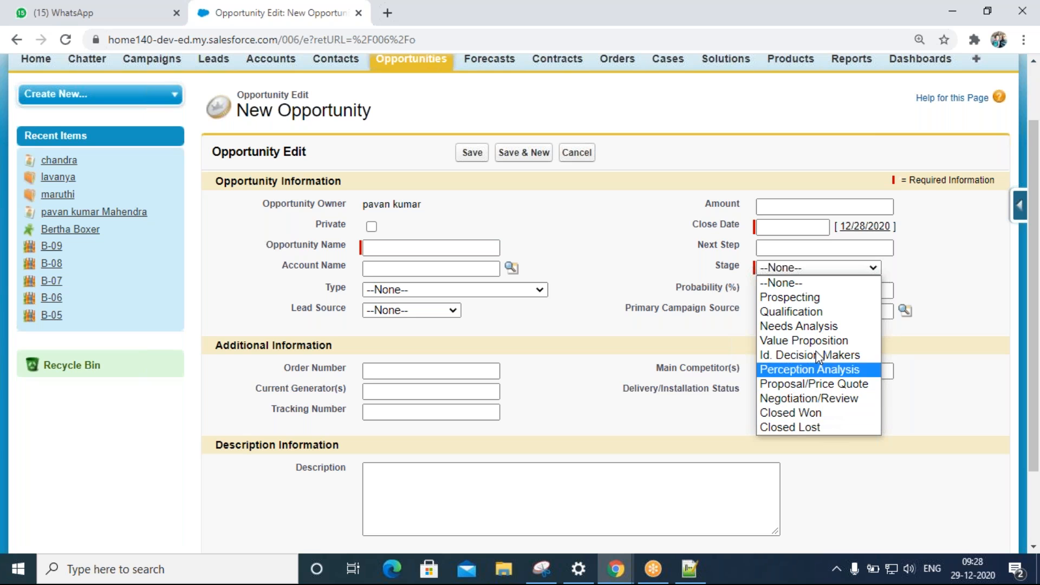
{"action": "left_click", "coordinate": [814, 298]}
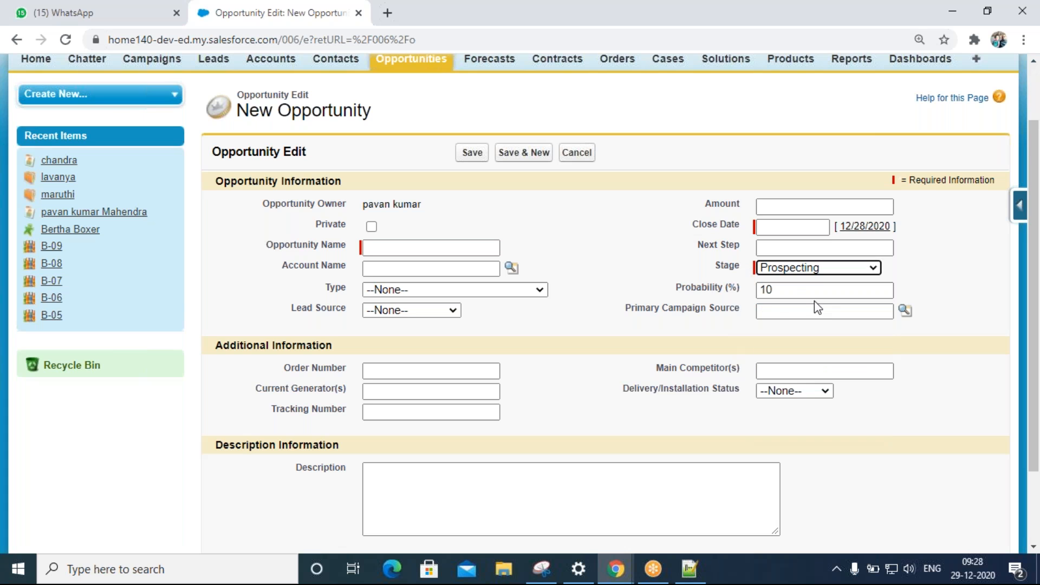
- Select the Probability value, then switch Stage to Needs Analysis, back to Qualification, then Needs Analysis
{"action": "double_click", "coordinate": [701, 287]}
{"action": "left_click", "coordinate": [802, 289]}
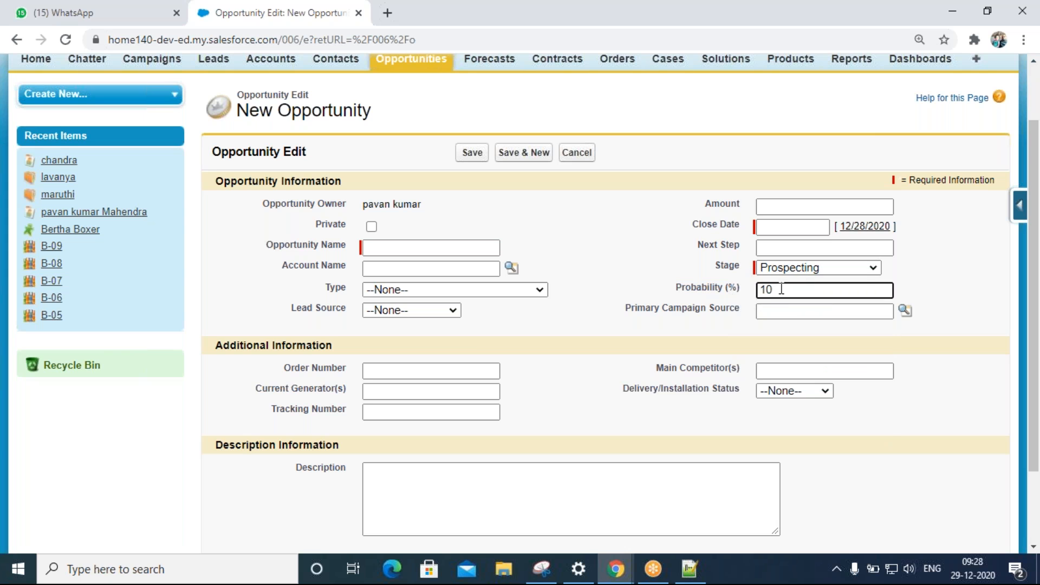
{"action": "left_click_drag", "start_coordinate": [780, 291], "coordinate": [741, 296]}
{"action": "left_click", "coordinate": [811, 271]}
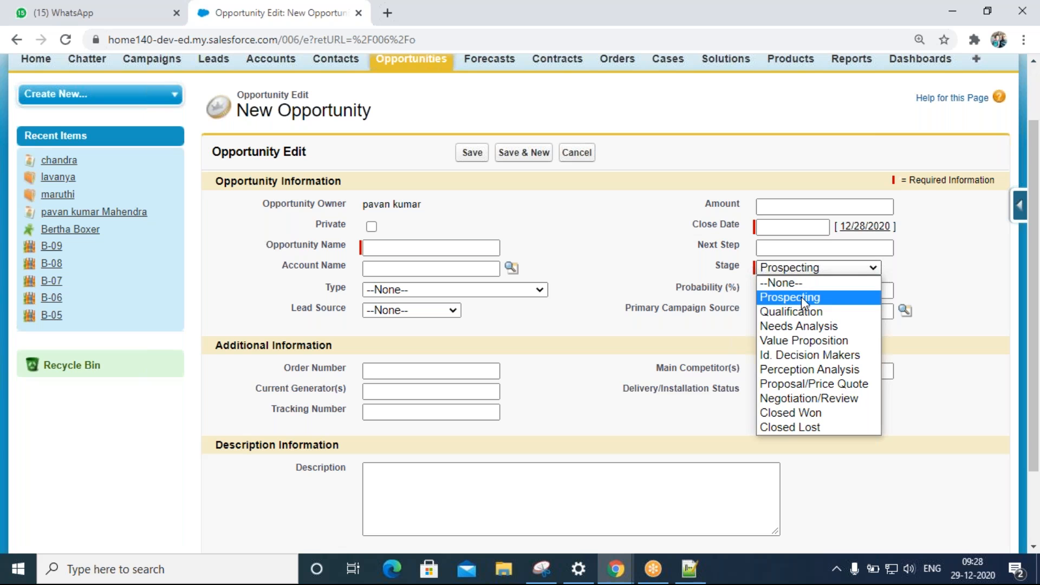
{"action": "left_click", "coordinate": [812, 316]}
{"action": "left_click", "coordinate": [814, 271]}
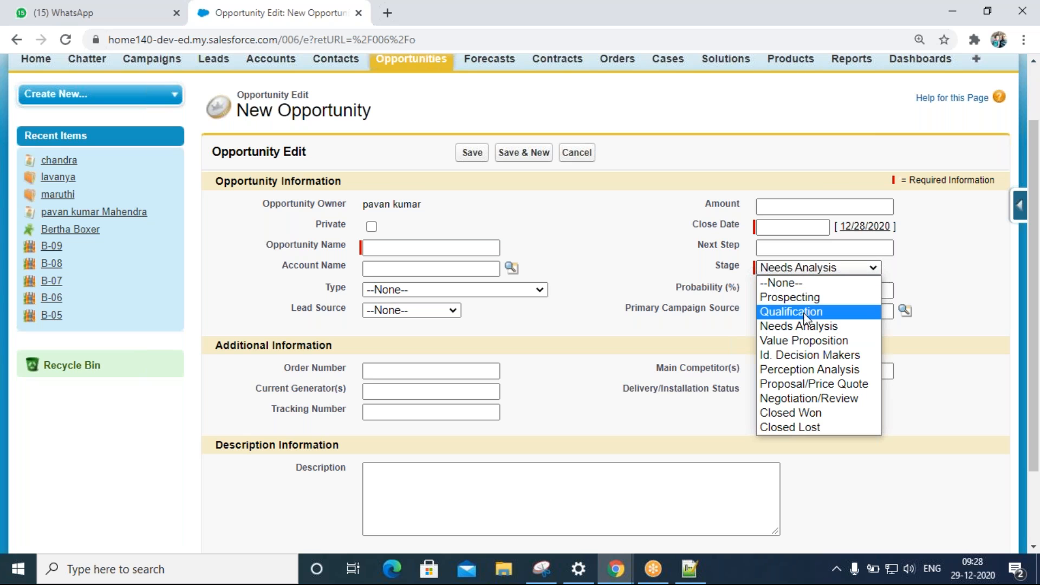
{"action": "left_click", "coordinate": [805, 306]}
{"action": "left_click", "coordinate": [822, 270]}
{"action": "left_click", "coordinate": [805, 325]}
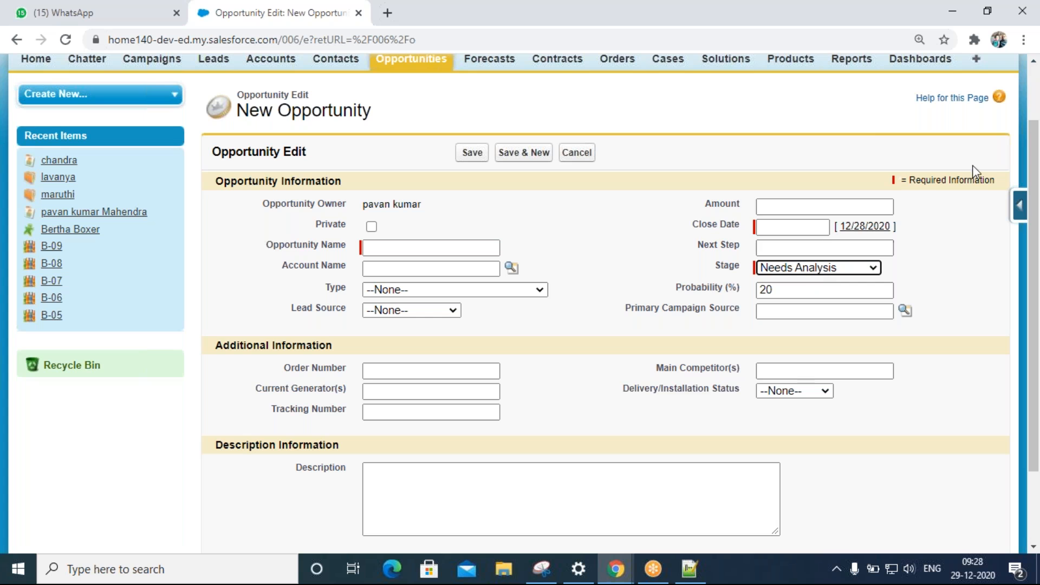
{"action": "scroll", "coordinate": [921, 141], "scroll_direction": "up", "scroll_amount": 2}
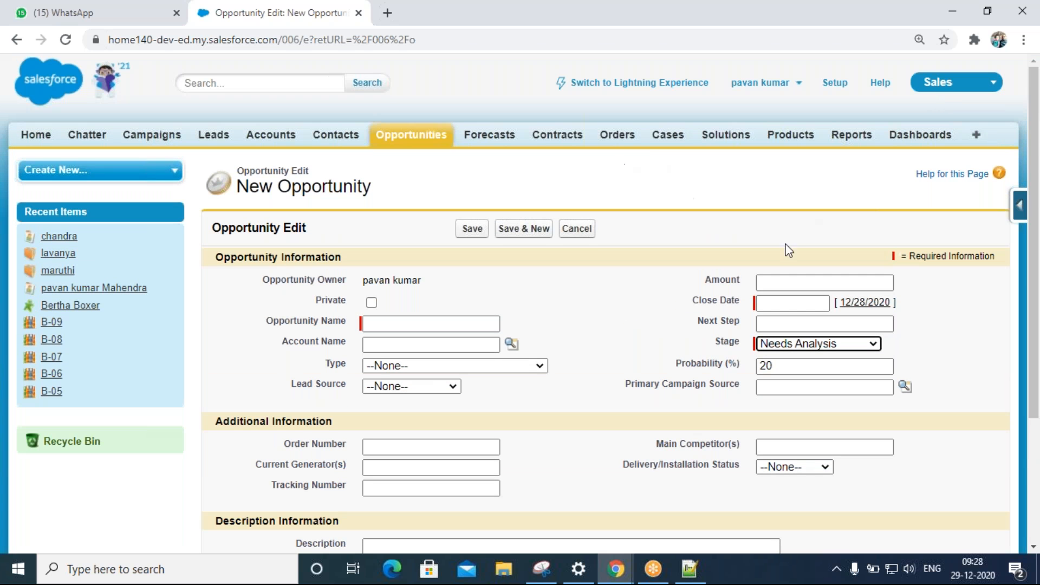
{"action": "scroll", "coordinate": [662, 332], "scroll_direction": "down", "scroll_amount": 2}
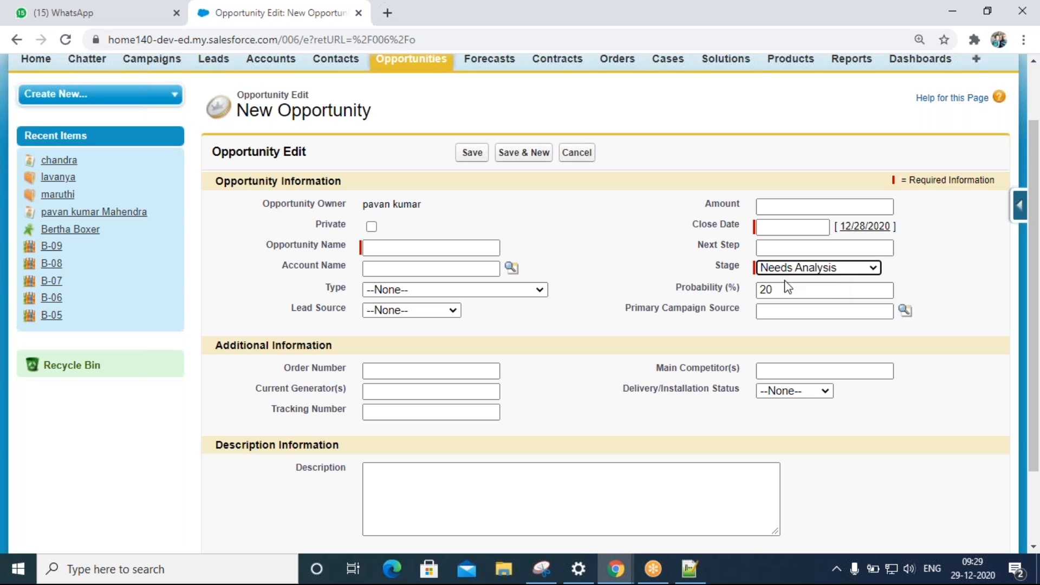
- Step Stage through Value Proposition, Id. Decision Makers, Perception Analysis and Closed Lost, watching Probability change
{"action": "key", "text": "Tab"}
{"action": "left_click", "coordinate": [846, 268]}
{"action": "left_click", "coordinate": [810, 341]}
{"action": "left_click", "coordinate": [835, 270]}
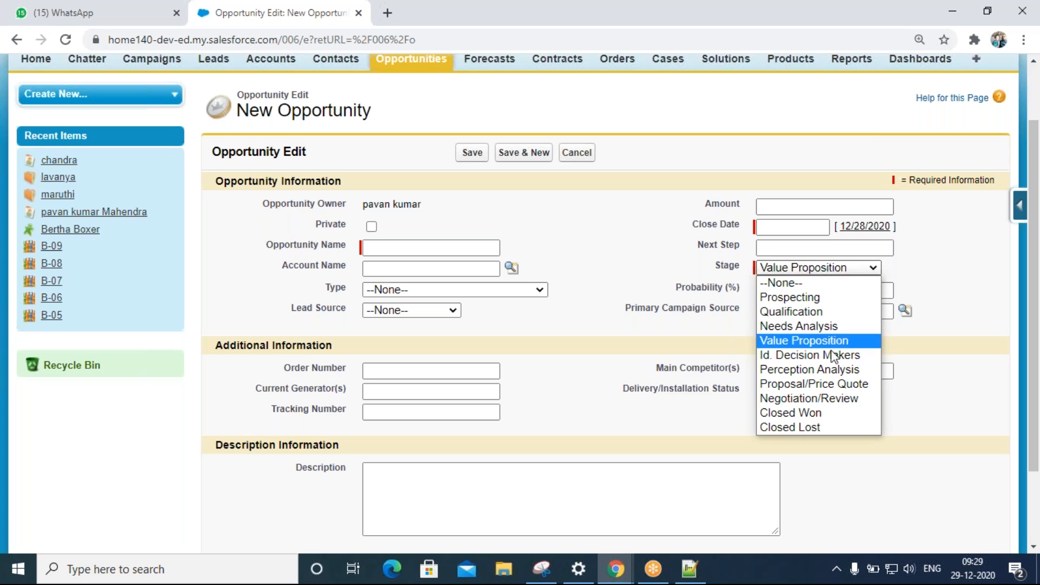
{"action": "left_click", "coordinate": [788, 353]}
{"action": "left_click", "coordinate": [774, 271]}
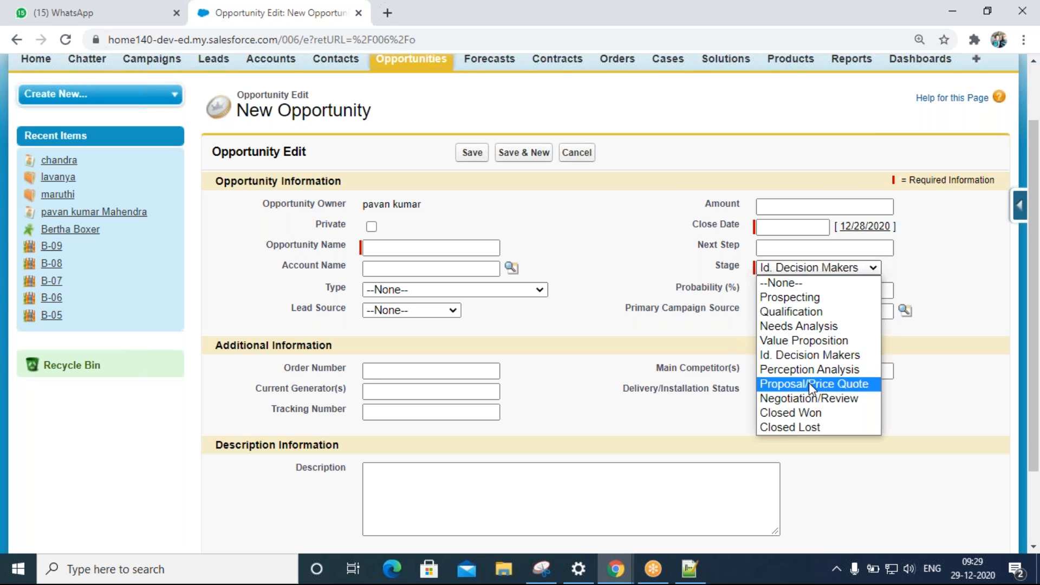
{"action": "left_click", "coordinate": [823, 369]}
{"action": "left_click", "coordinate": [827, 269]}
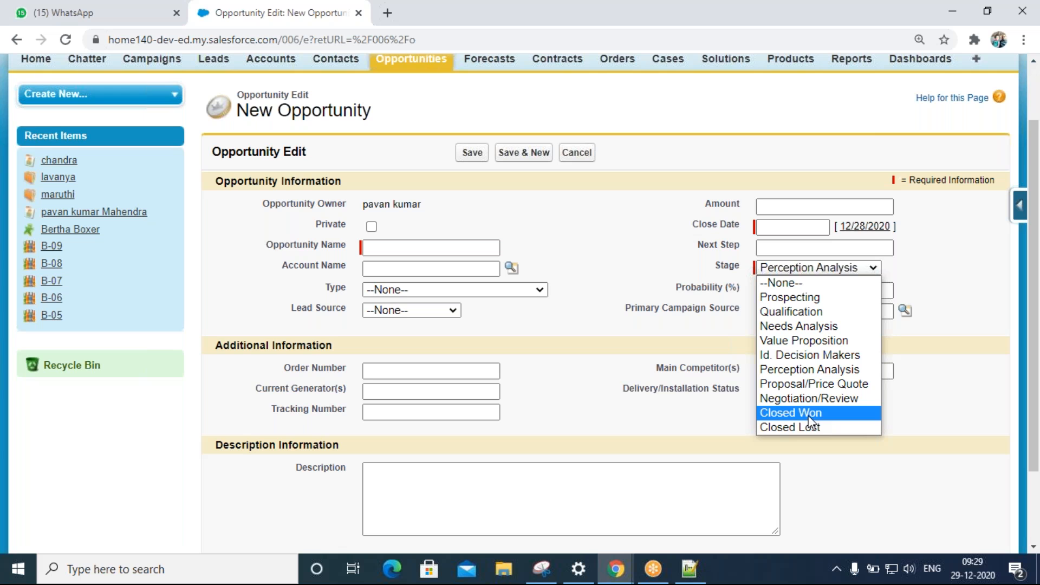
{"action": "left_click", "coordinate": [790, 428]}
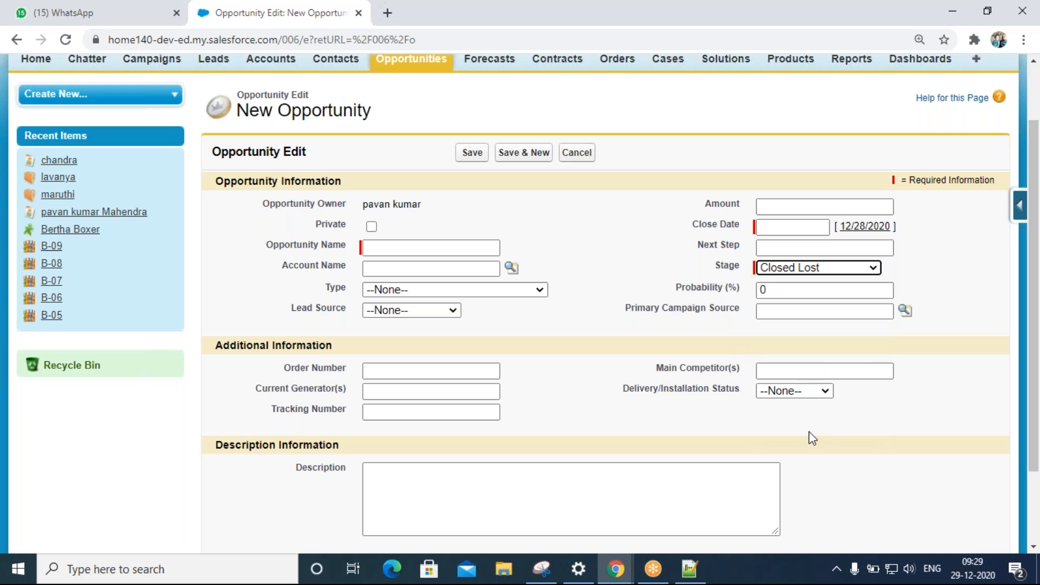
- Check the 0 Probability for Closed Lost, try Closed Won, then finish on Qualification
{"action": "double_click", "coordinate": [763, 290]}
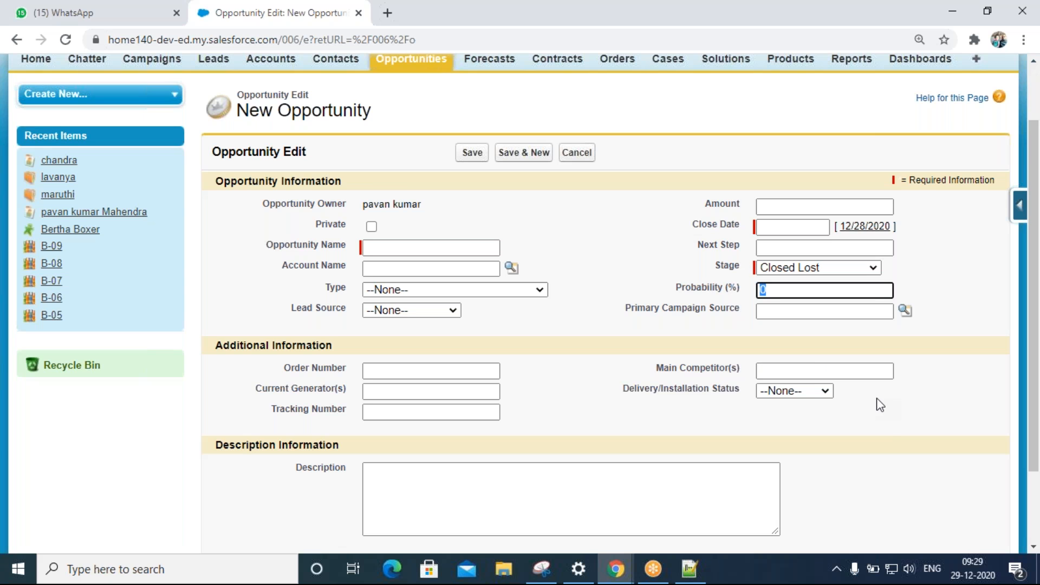
{"action": "left_click", "coordinate": [862, 271]}
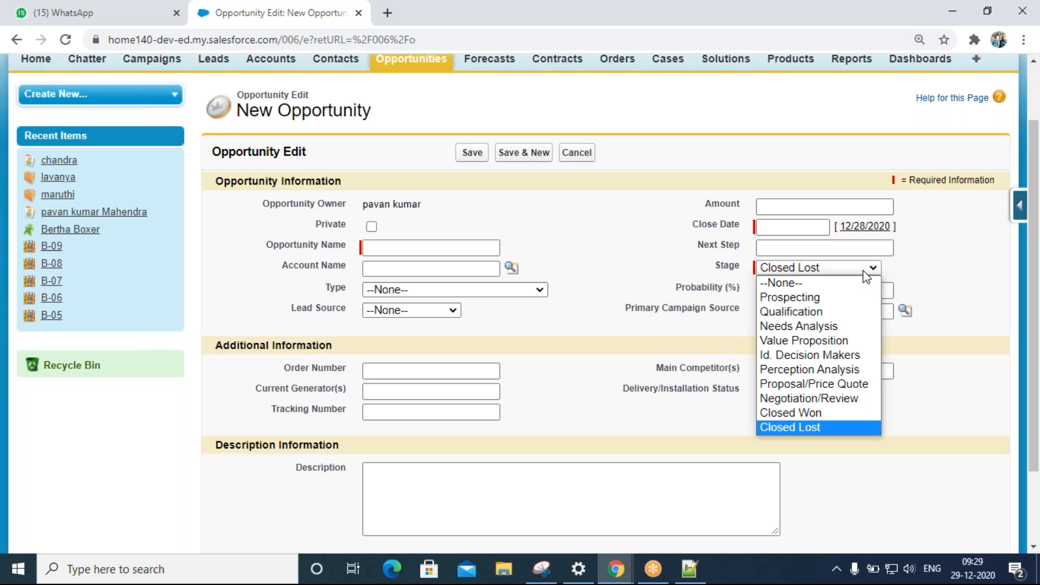
{"action": "left_click", "coordinate": [823, 427]}
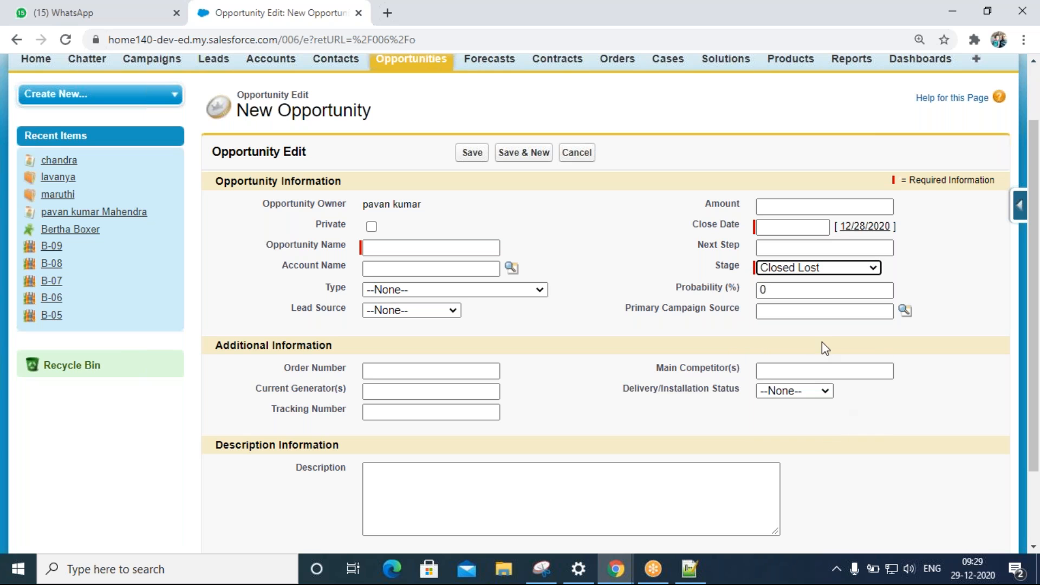
{"action": "left_click", "coordinate": [826, 275]}
{"action": "left_click", "coordinate": [808, 414]}
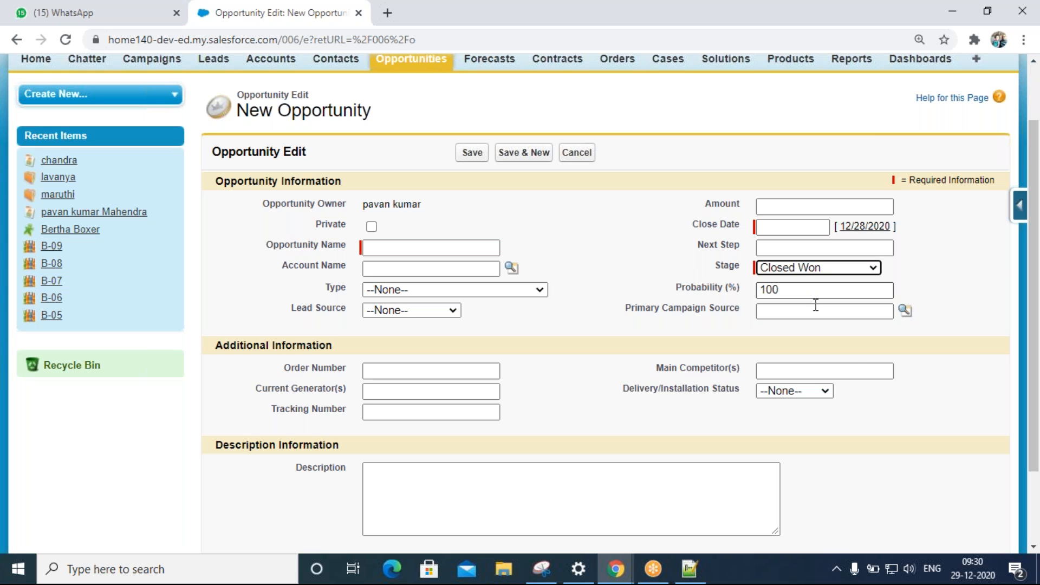
{"action": "left_click", "coordinate": [557, 316]}
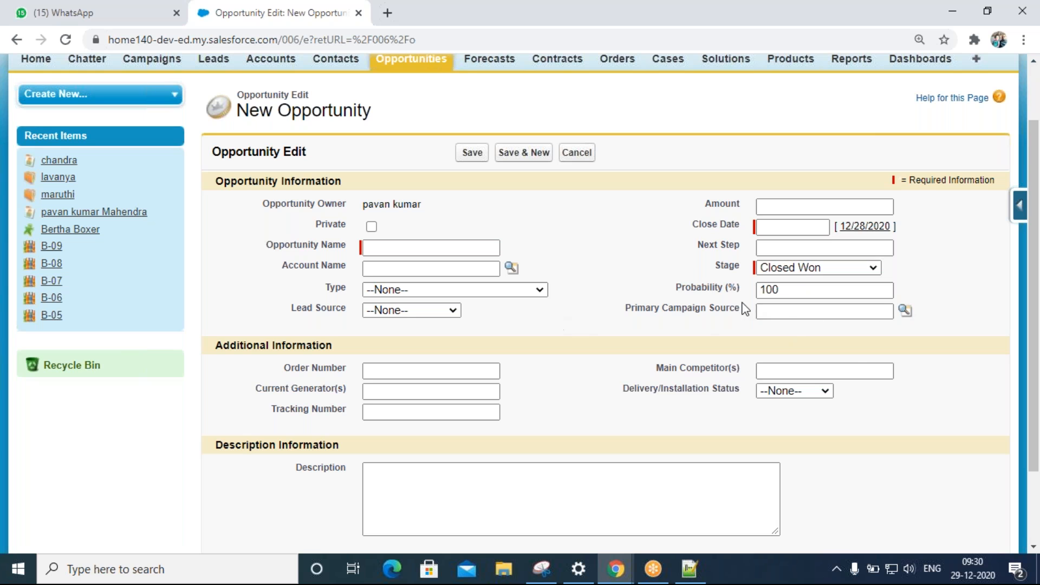
{"action": "left_click", "coordinate": [821, 271]}
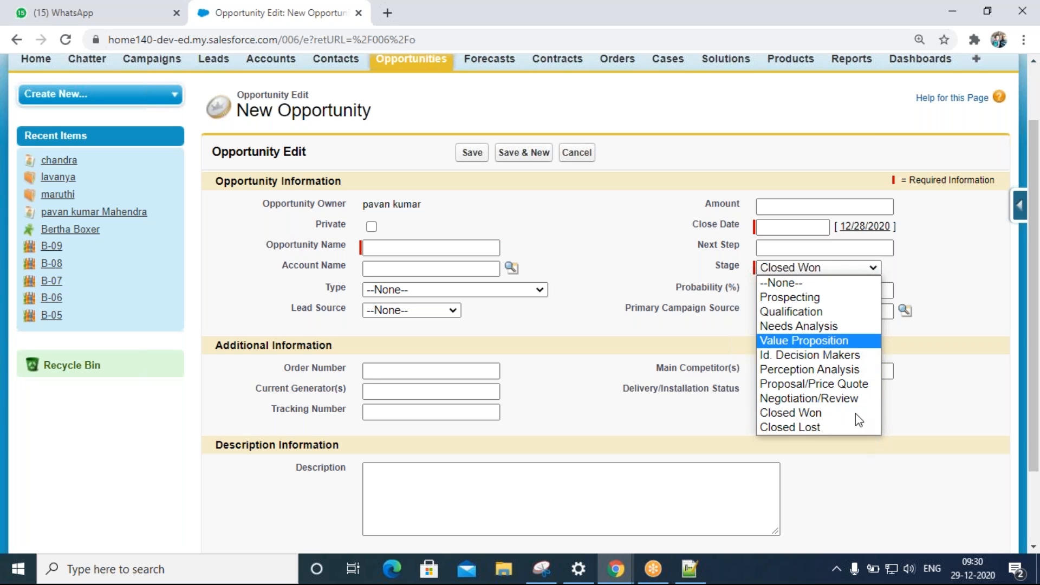
{"action": "left_click", "coordinate": [822, 313]}
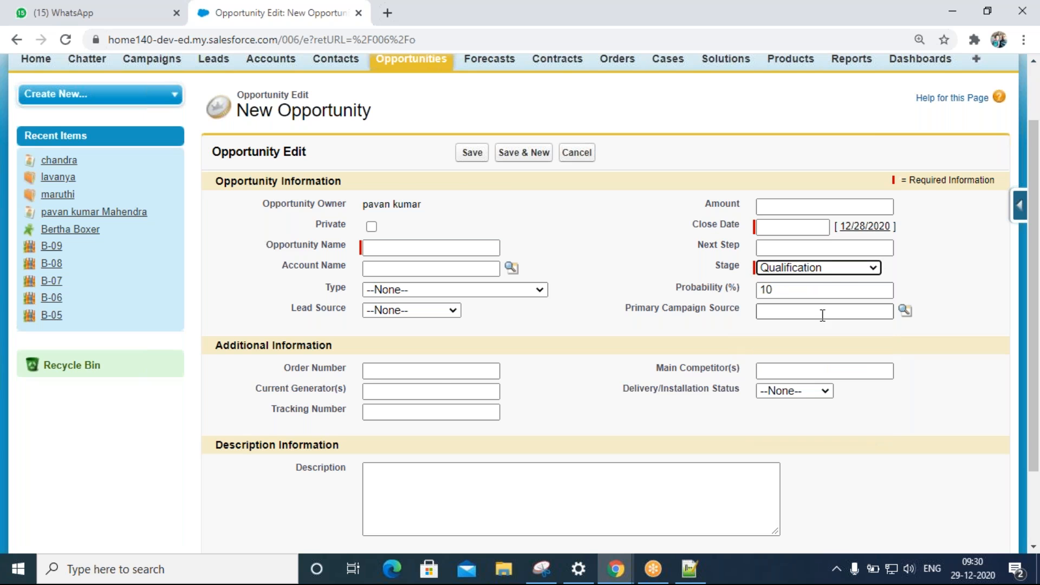
- Switch Stage to Value Proposition, then Perception Analysis, so Probability auto-fills as 70
{"action": "scroll", "coordinate": [259, 301], "scroll_direction": "down", "scroll_amount": 3}
{"action": "scroll", "coordinate": [418, 312], "scroll_direction": "up", "scroll_amount": 2}
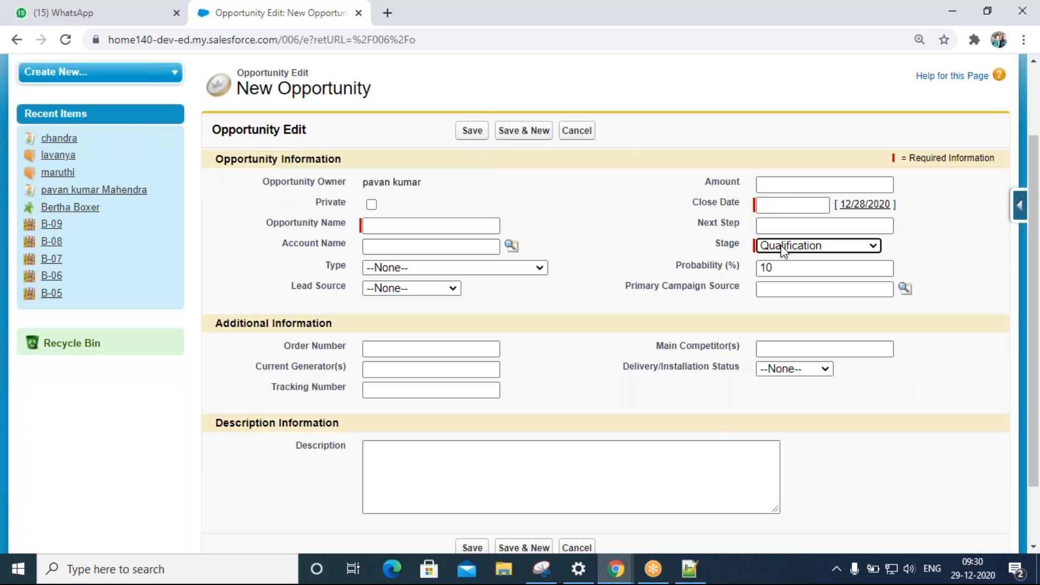
{"action": "left_click", "coordinate": [815, 250]}
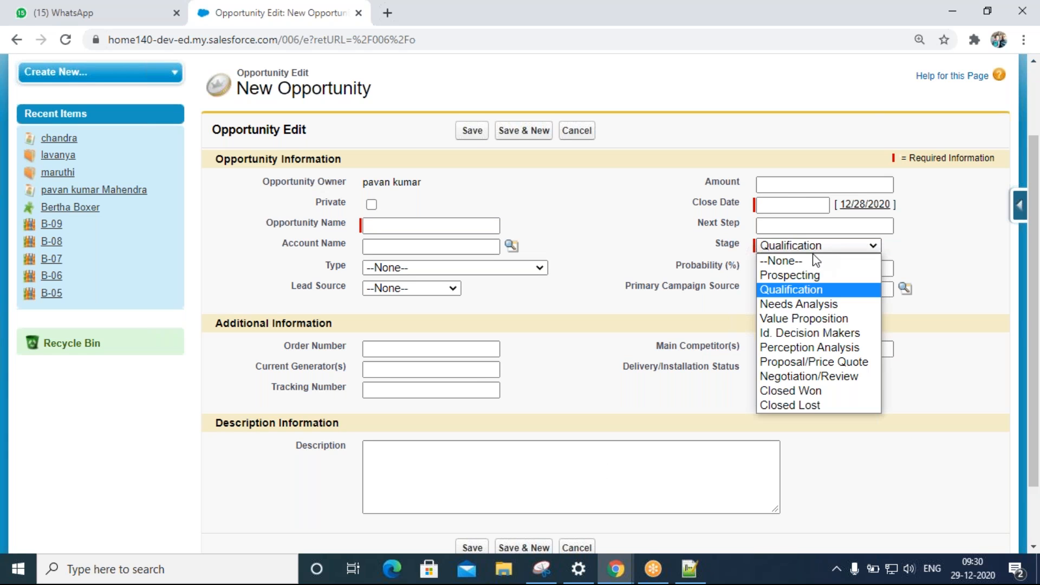
{"action": "left_click", "coordinate": [781, 318]}
{"action": "left_click", "coordinate": [780, 245]}
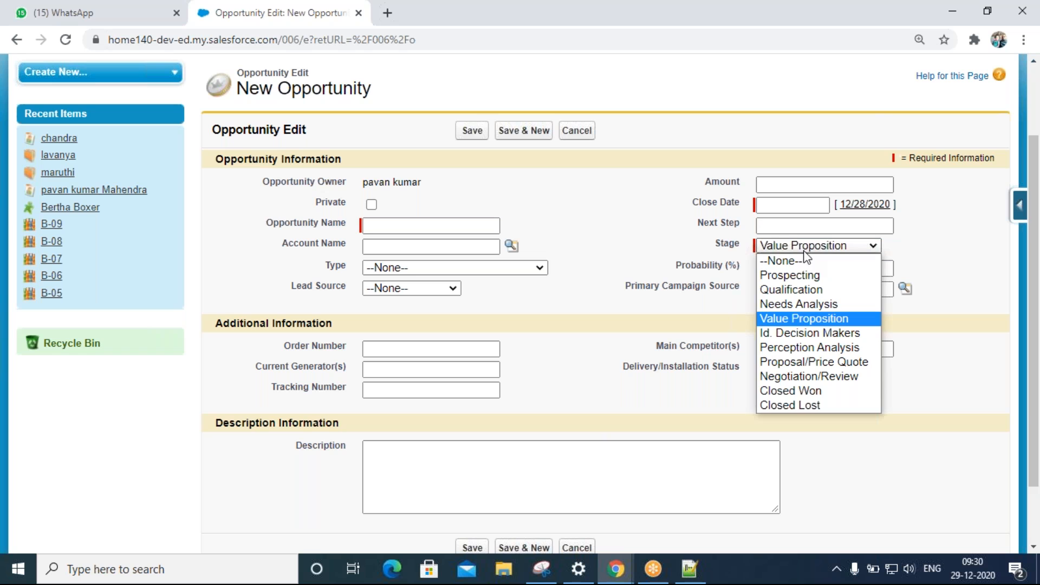
{"action": "left_click", "coordinate": [794, 347]}
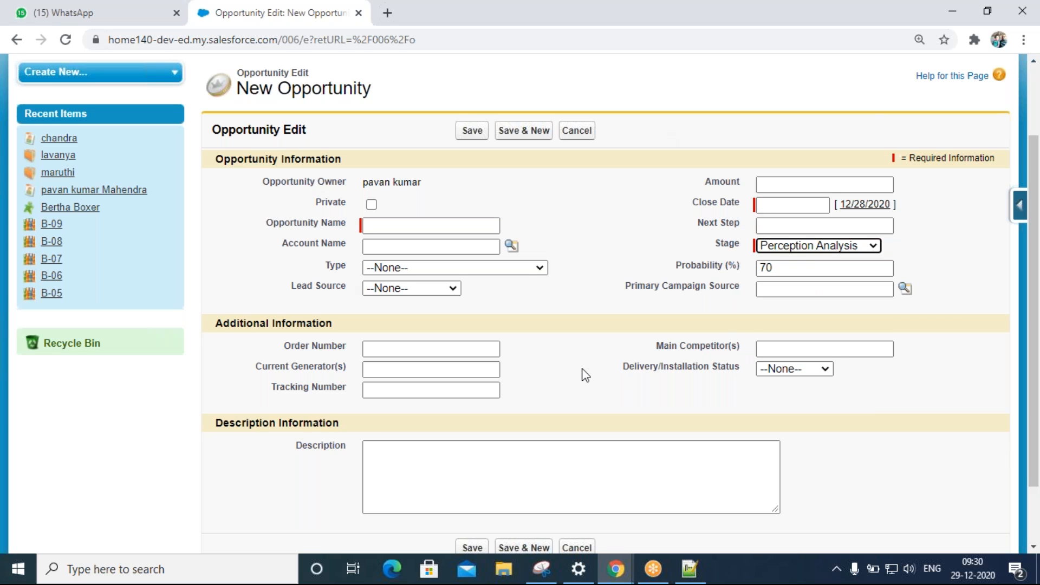
{"action": "scroll", "coordinate": [582, 371], "scroll_direction": "down", "scroll_amount": 2}
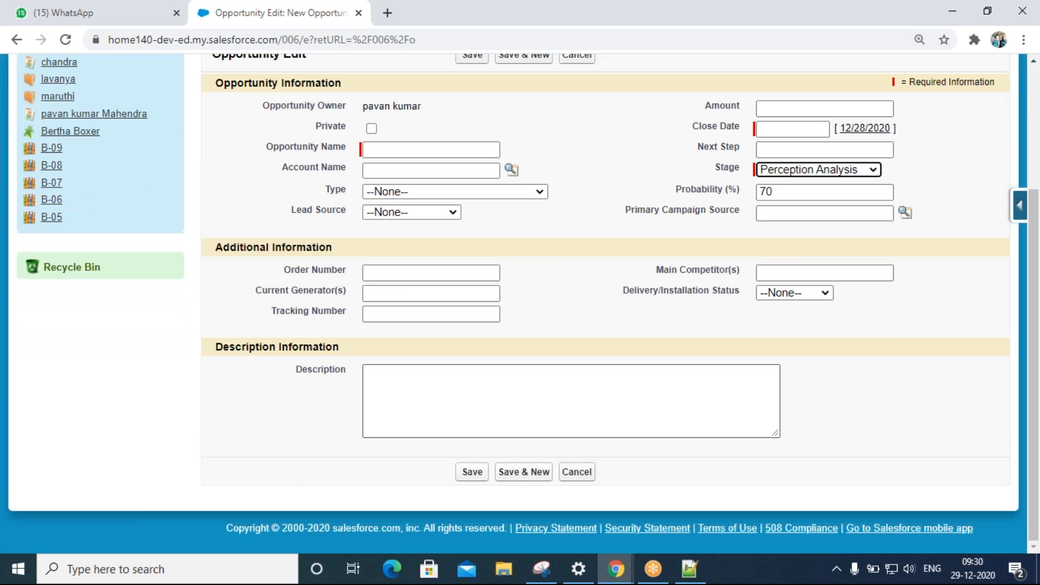
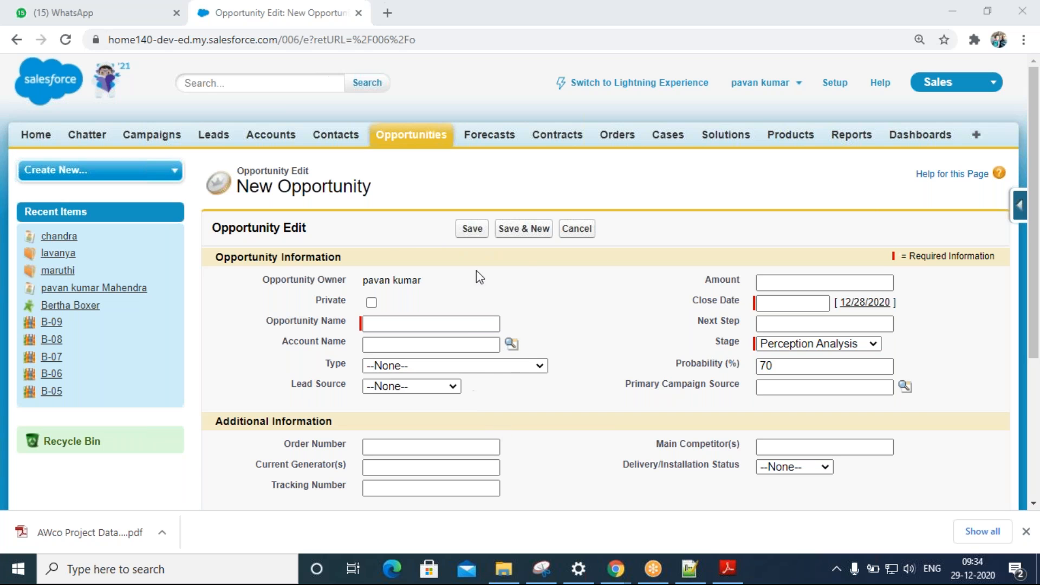
- From Setup, go to the Opportunities home page and choose View Fields from its quick-access menu
{"action": "left_click", "coordinate": [837, 85]}
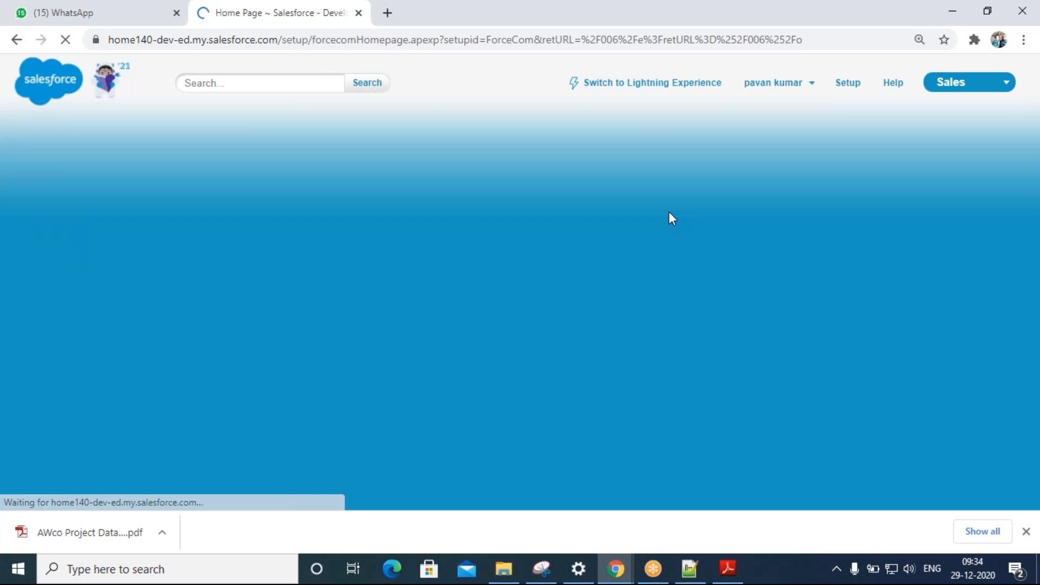
{"action": "scroll", "coordinate": [46, 262], "scroll_direction": "down", "scroll_amount": 13}
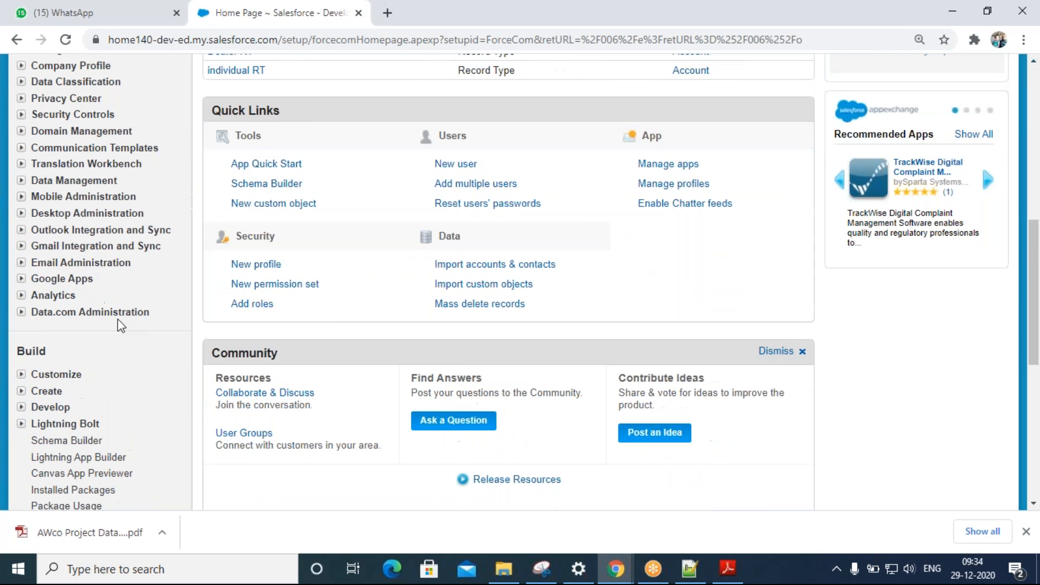
{"action": "scroll", "coordinate": [116, 340], "scroll_direction": "up", "scroll_amount": 7}
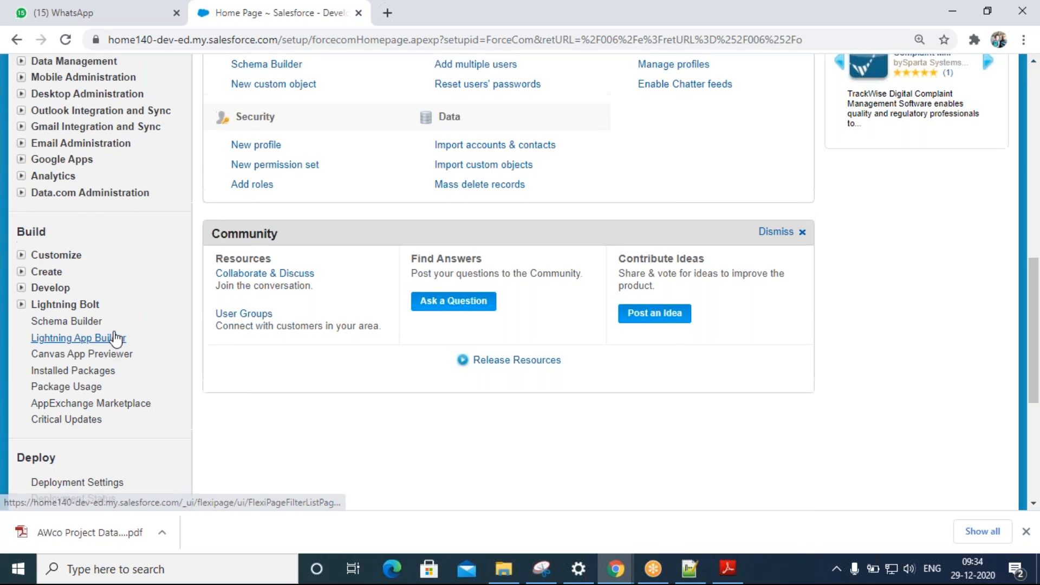
{"action": "scroll", "coordinate": [116, 340], "scroll_direction": "up", "scroll_amount": 5}
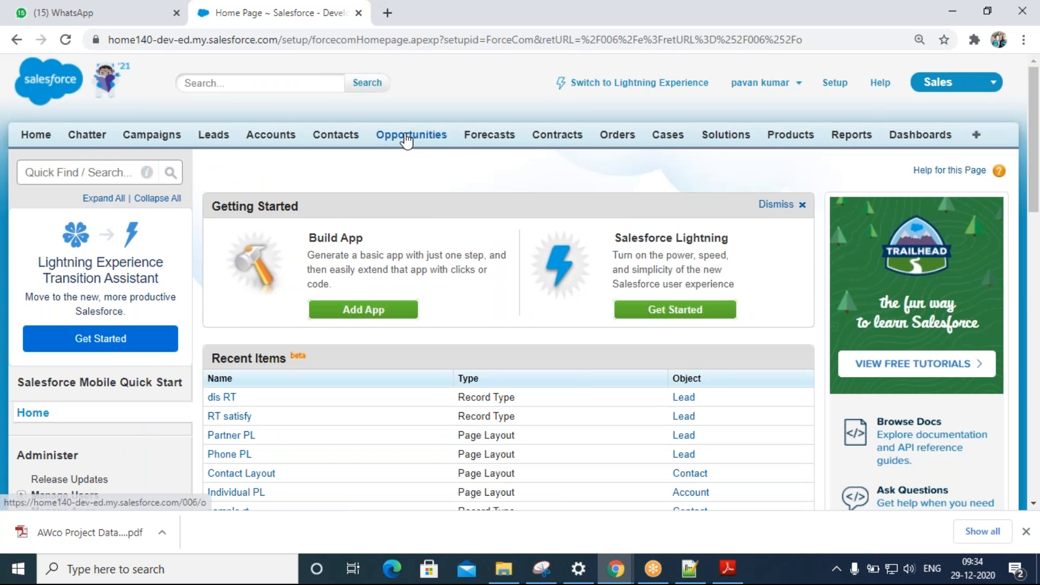
{"action": "left_click", "coordinate": [407, 135]}
{"action": "left_click", "coordinate": [1019, 209]}
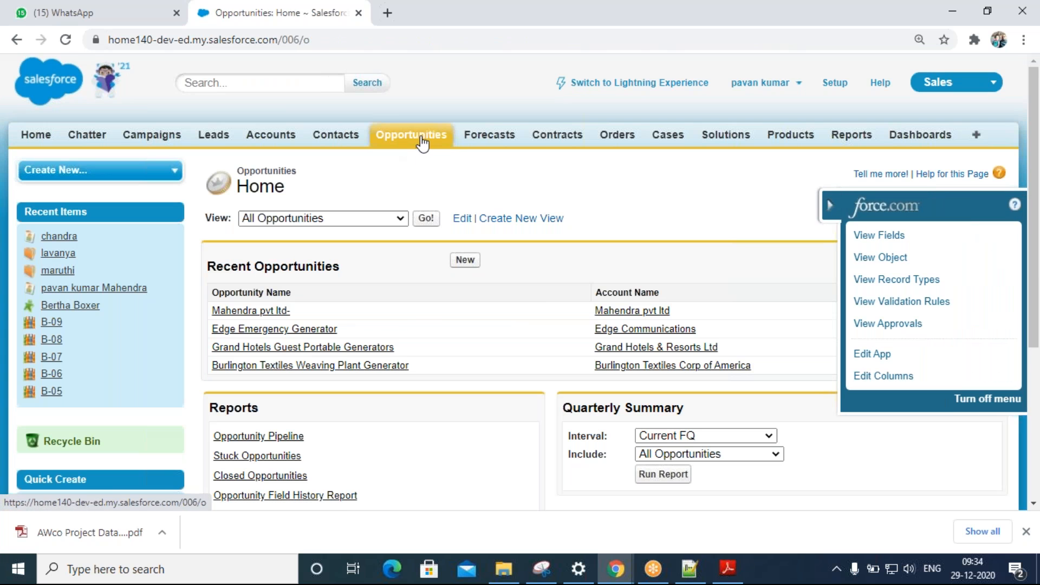
{"action": "left_click", "coordinate": [880, 236]}
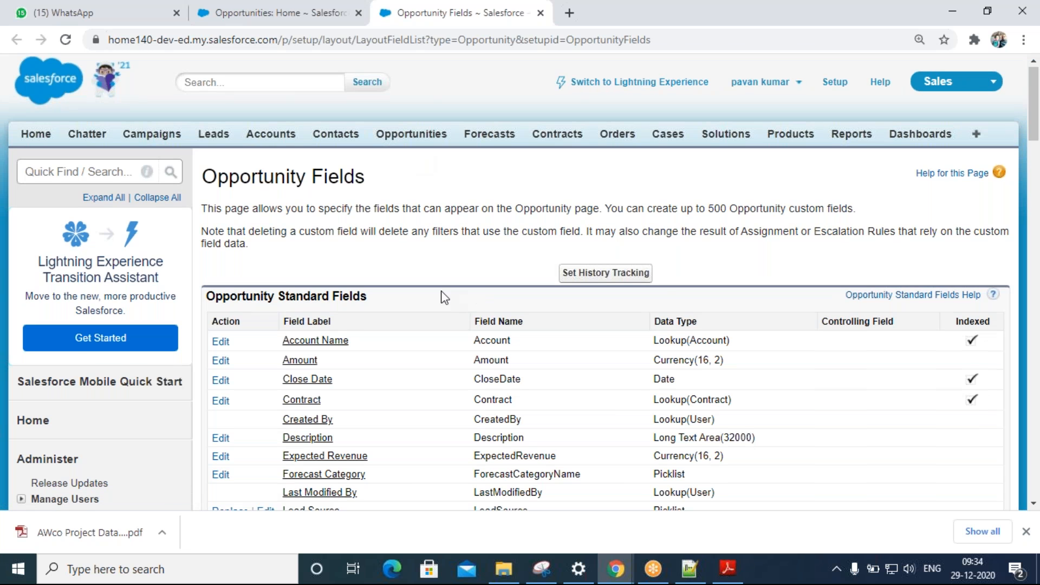
- Scroll through the Opportunity fields list and reload it
{"action": "scroll", "coordinate": [441, 295], "scroll_direction": "down", "scroll_amount": 4}
{"action": "scroll", "coordinate": [444, 298], "scroll_direction": "down", "scroll_amount": 5}
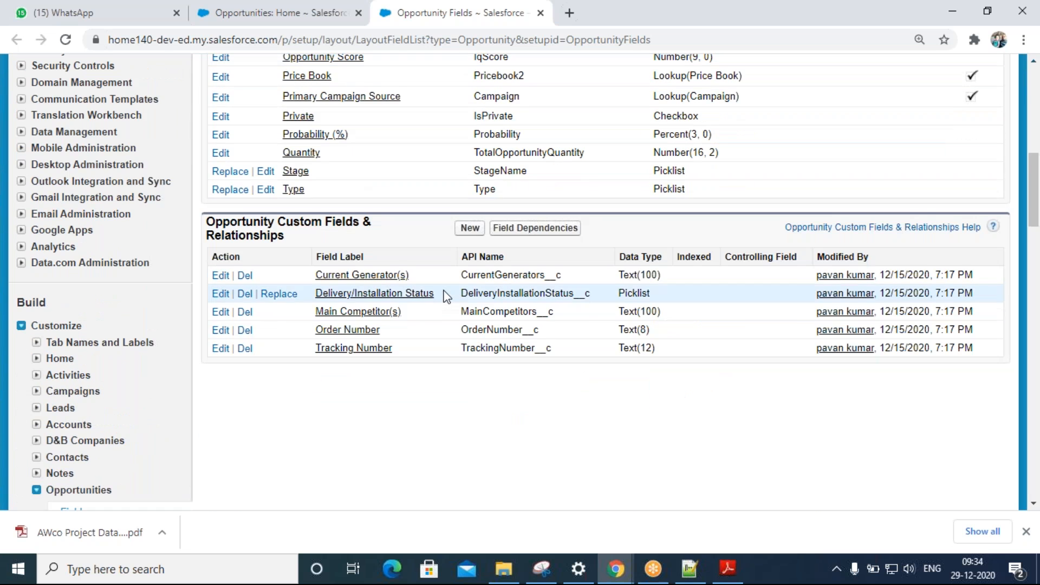
{"action": "scroll", "coordinate": [444, 298], "scroll_direction": "up", "scroll_amount": 3}
{"action": "scroll", "coordinate": [445, 295], "scroll_direction": "down", "scroll_amount": 5}
{"action": "scroll", "coordinate": [476, 302], "scroll_direction": "up", "scroll_amount": 8}
{"action": "scroll", "coordinate": [476, 302], "scroll_direction": "up", "scroll_amount": 4}
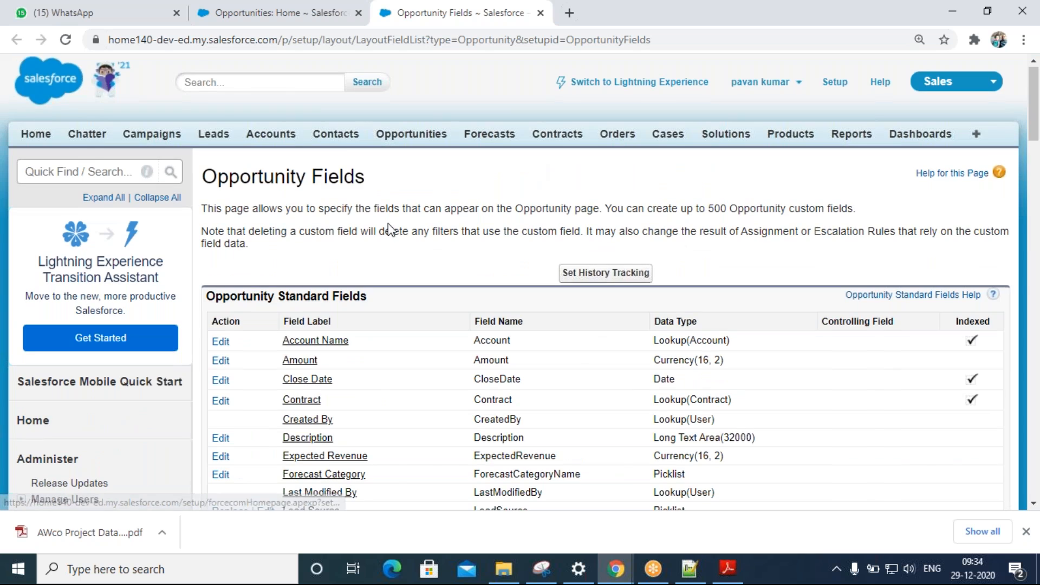
{"action": "scroll", "coordinate": [388, 223], "scroll_direction": "down", "scroll_amount": 7}
{"action": "scroll", "coordinate": [388, 223], "scroll_direction": "down", "scroll_amount": 5}
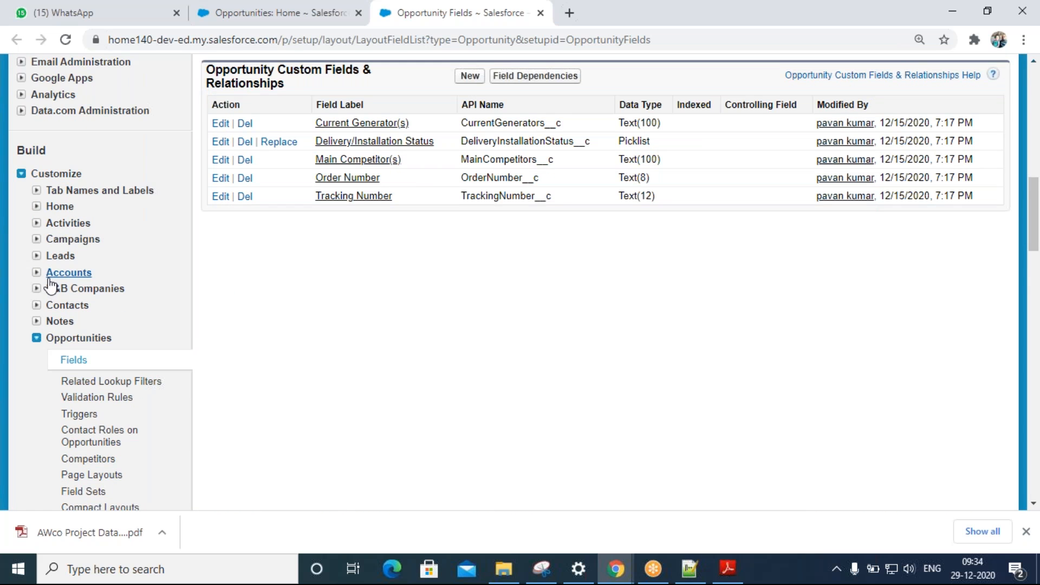
{"action": "scroll", "coordinate": [51, 283], "scroll_direction": "down", "scroll_amount": 3}
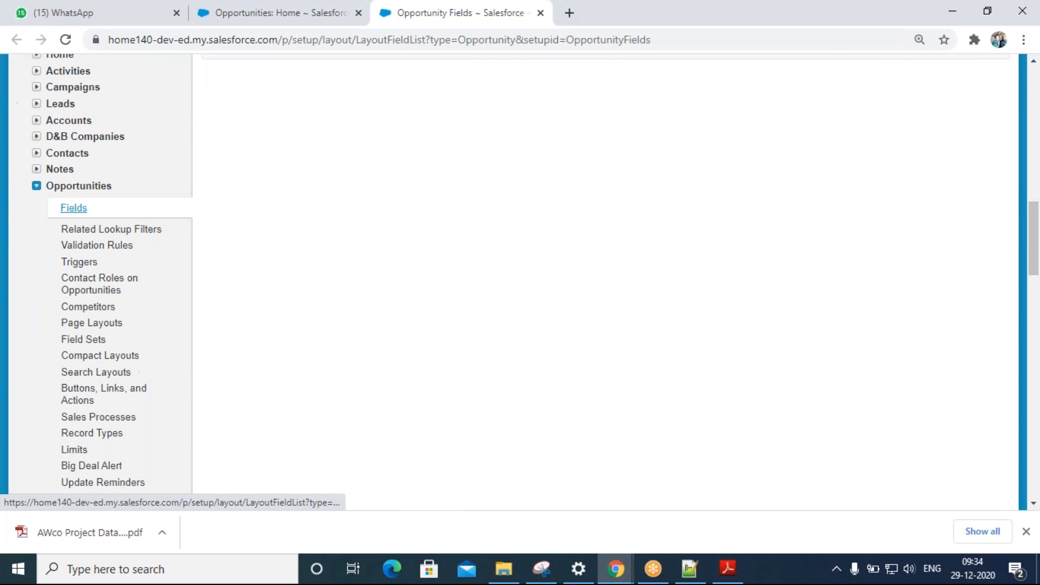
{"action": "left_click", "coordinate": [75, 209]}
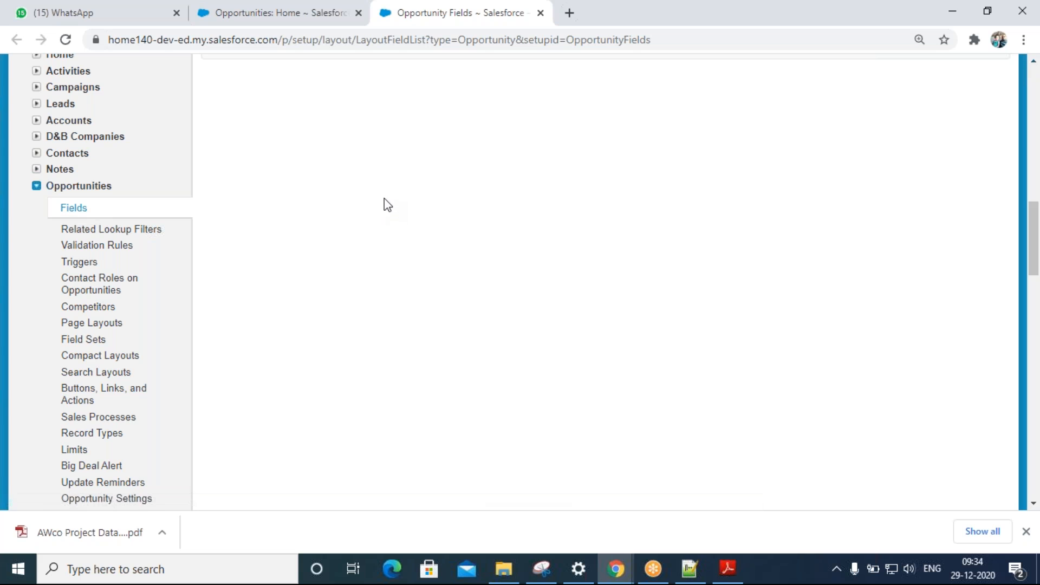
- Find the Stage field in the list and open its detail page
{"action": "scroll", "coordinate": [384, 199], "scroll_direction": "up", "scroll_amount": 8}
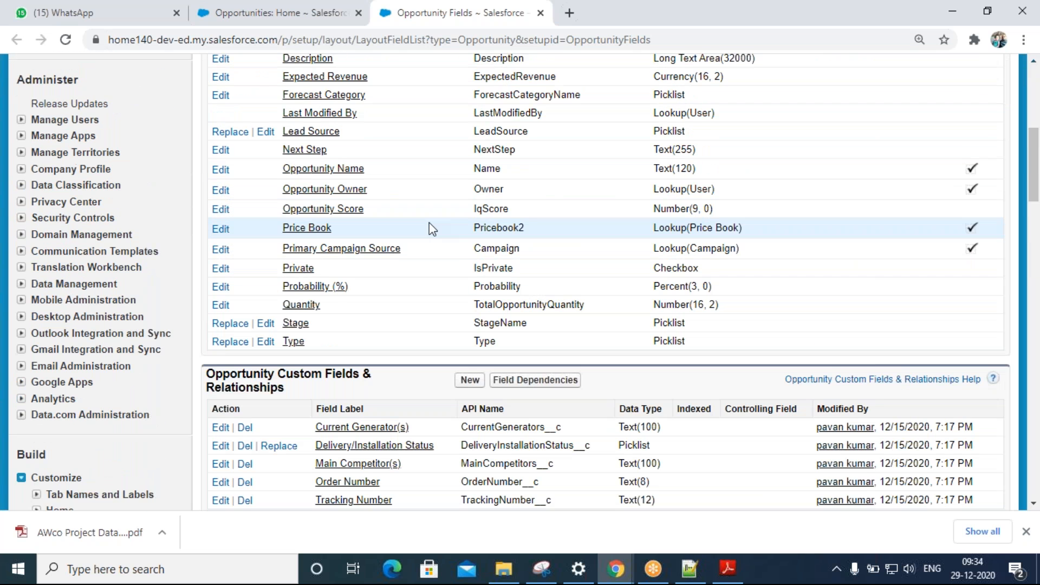
{"action": "scroll", "coordinate": [538, 198], "scroll_direction": "up", "scroll_amount": 1}
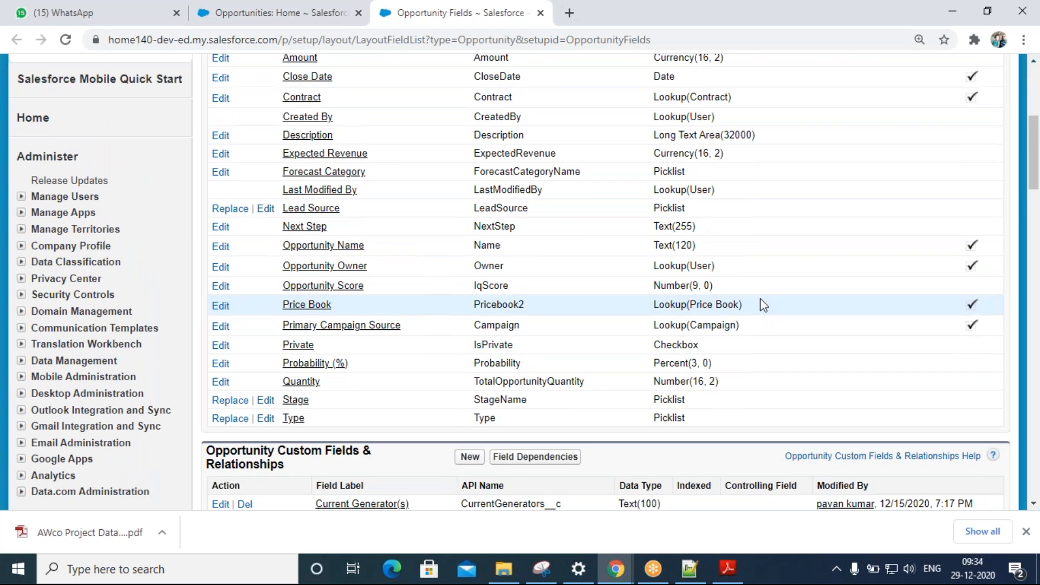
{"action": "scroll", "coordinate": [761, 271], "scroll_direction": "up", "scroll_amount": 1}
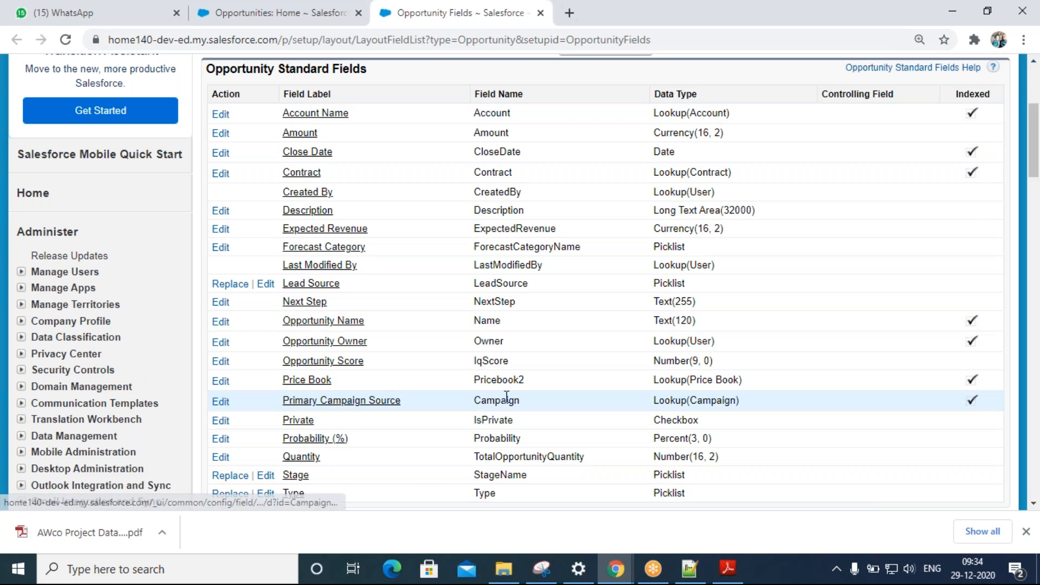
{"action": "scroll", "coordinate": [492, 397], "scroll_direction": "down", "scroll_amount": 1}
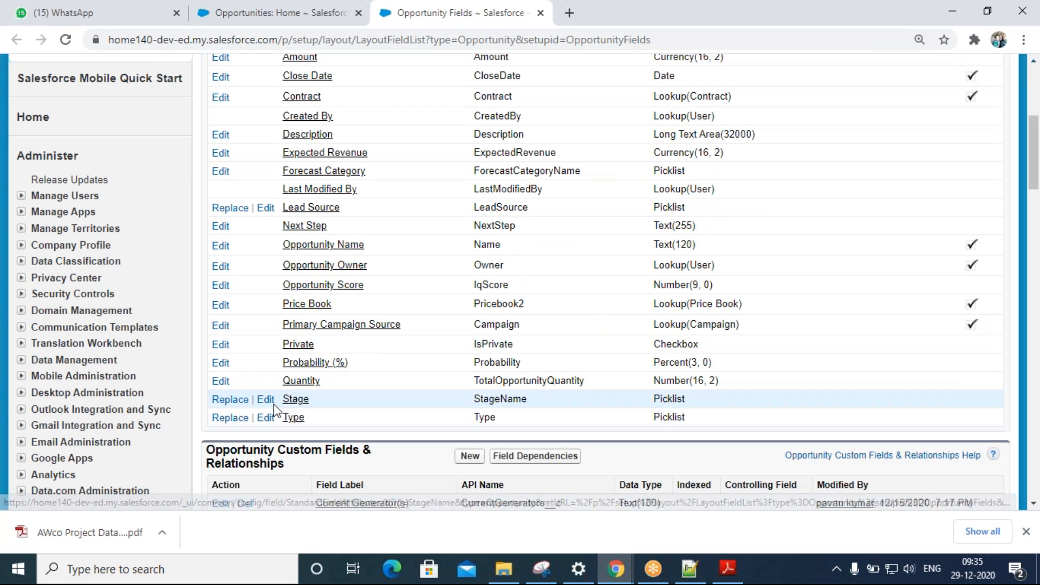
{"action": "left_click", "coordinate": [304, 403]}
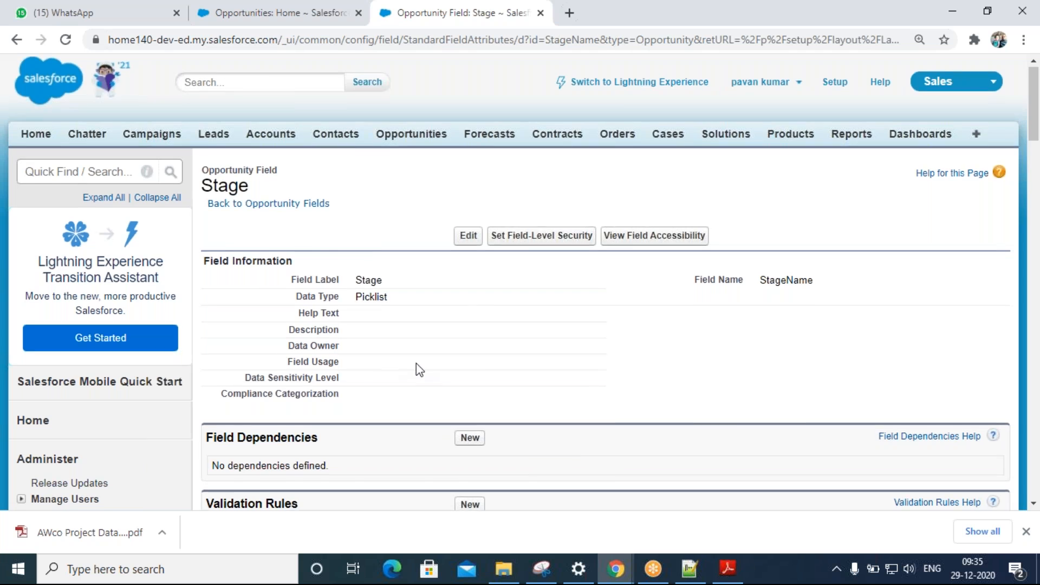
- Review the Stage field's ten picklist values, then return to the Opportunities home page
{"action": "scroll", "coordinate": [417, 365], "scroll_direction": "down", "scroll_amount": 2}
{"action": "scroll", "coordinate": [416, 362], "scroll_direction": "down", "scroll_amount": 5}
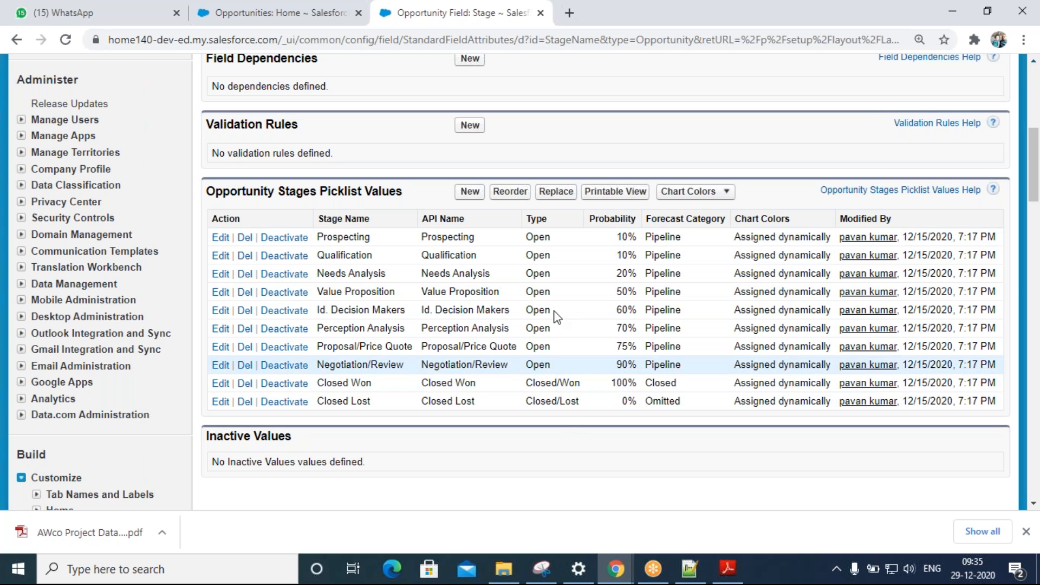
{"action": "left_click", "coordinate": [261, 14]}
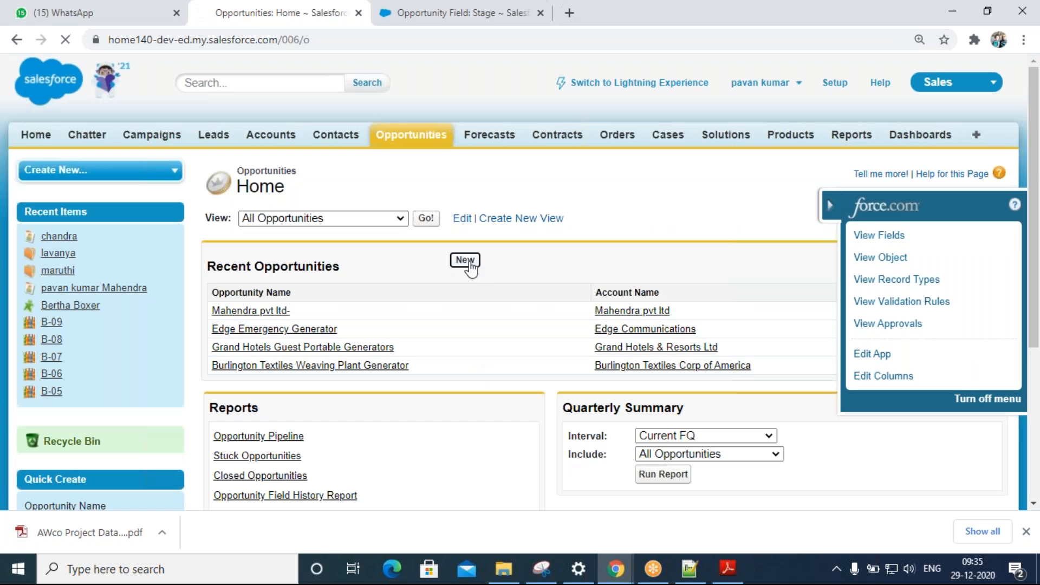
- Start a new opportunity and inspect the Type, Lead Source and Delivery/Installation Status choices unchanged
{"action": "left_click", "coordinate": [464, 260]}
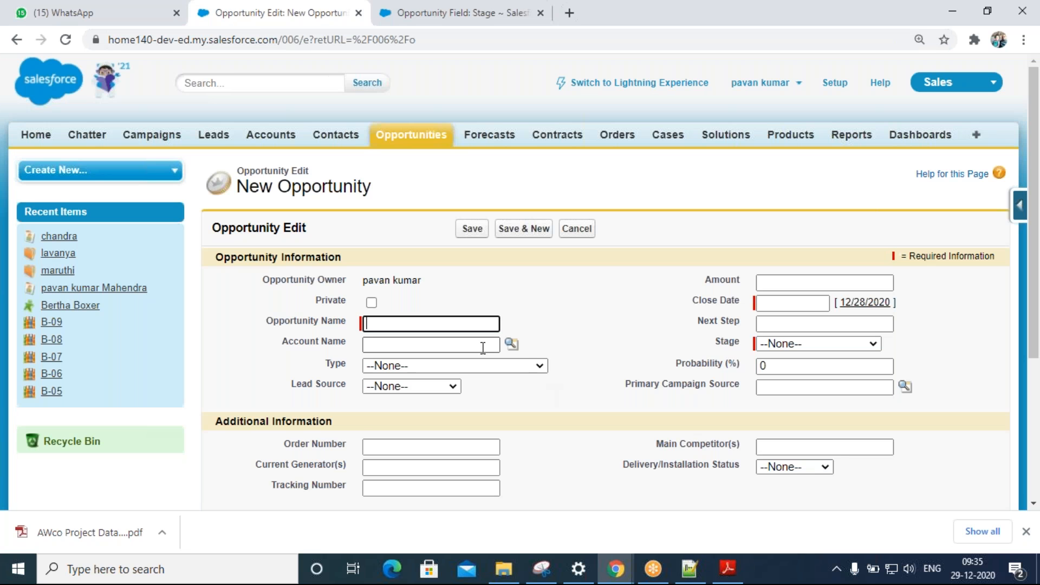
{"action": "left_click", "coordinate": [476, 369]}
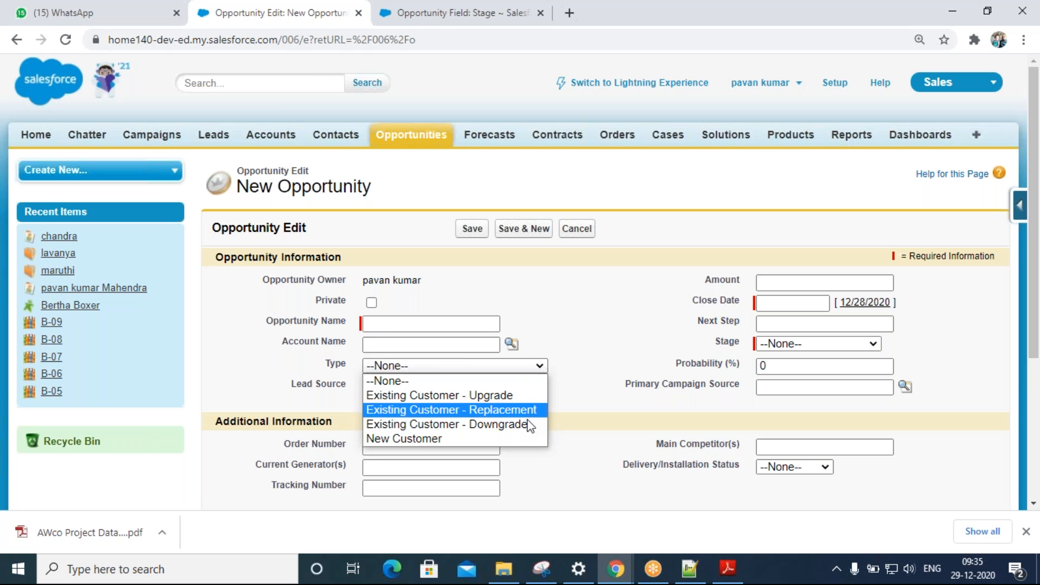
{"action": "left_click", "coordinate": [597, 410]}
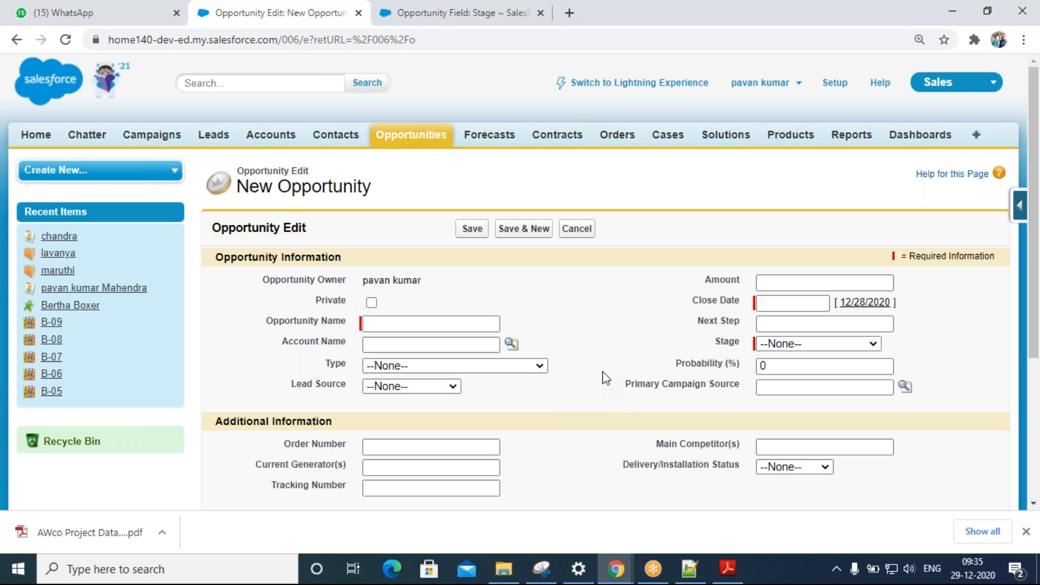
{"action": "left_click", "coordinate": [440, 385]}
{"action": "left_click", "coordinate": [867, 404]}
{"action": "scroll", "coordinate": [850, 392], "scroll_direction": "down", "scroll_amount": 3}
{"action": "left_click", "coordinate": [798, 315]}
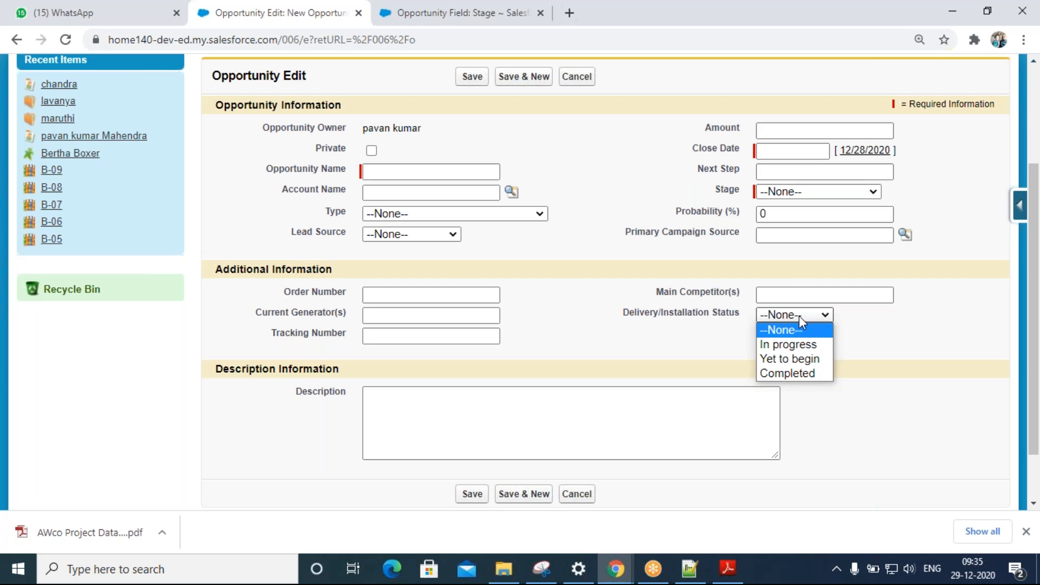
{"action": "left_click", "coordinate": [544, 358]}
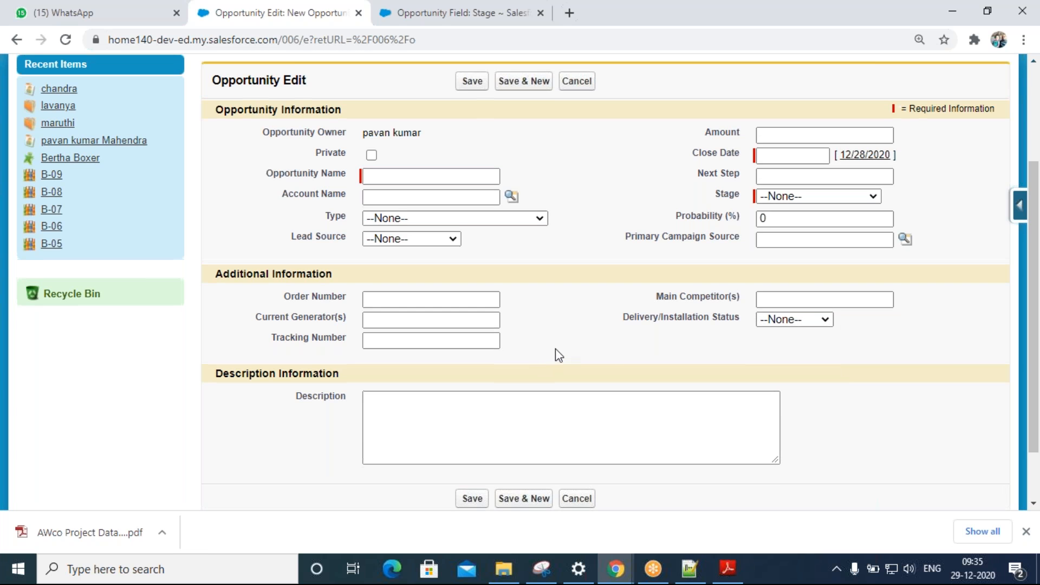
{"action": "scroll", "coordinate": [555, 354], "scroll_direction": "up", "scroll_amount": 3}
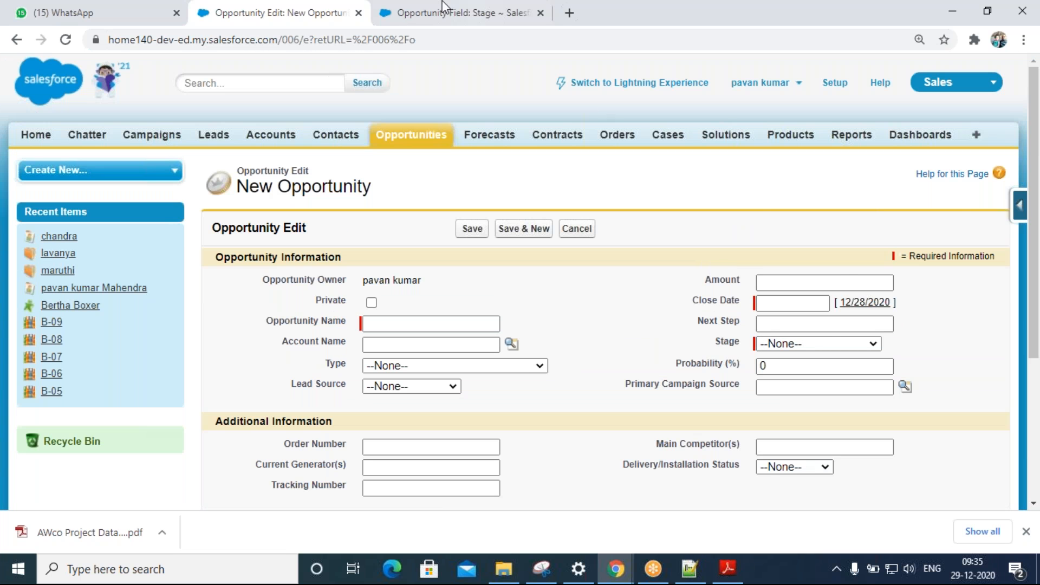
{"action": "left_click", "coordinate": [425, 21]}
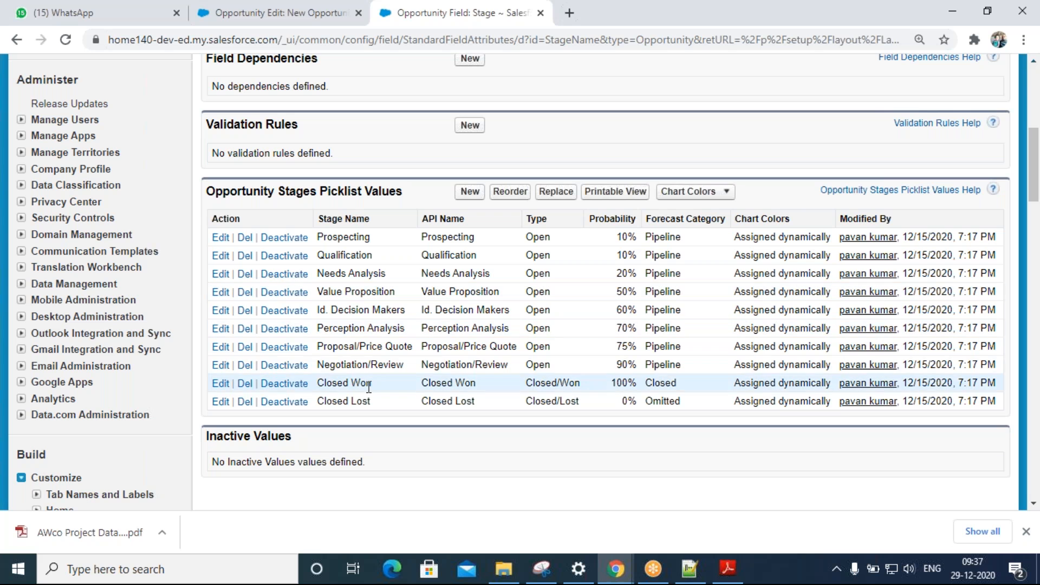
- Start a new value in the Opportunity Stages Picklist Values section of the Stage field
{"action": "left_click", "coordinate": [471, 195]}
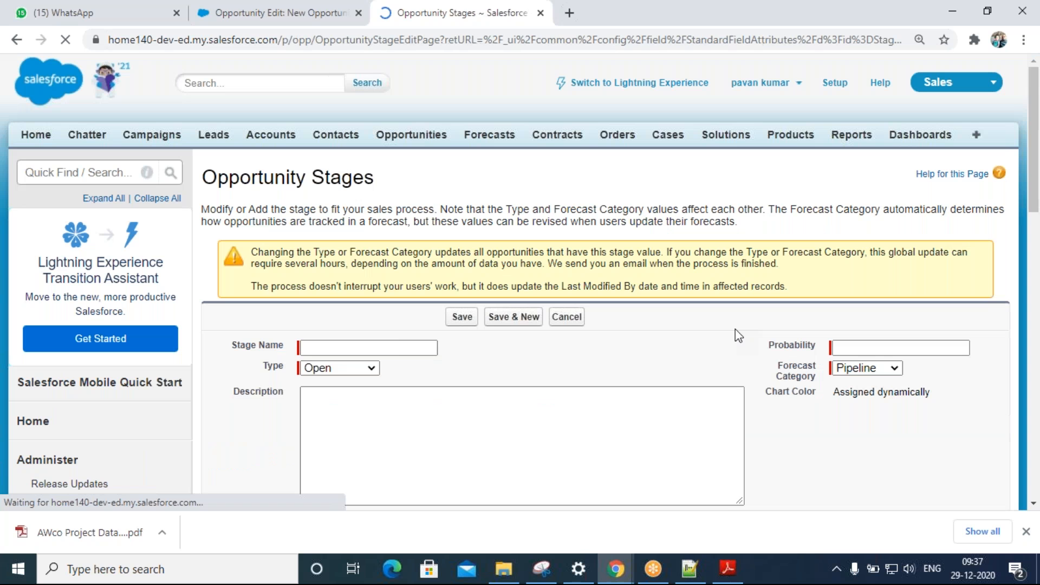
- Name the new stage 'Quality Check' and keep its type as Open
{"action": "left_click", "coordinate": [397, 348]}
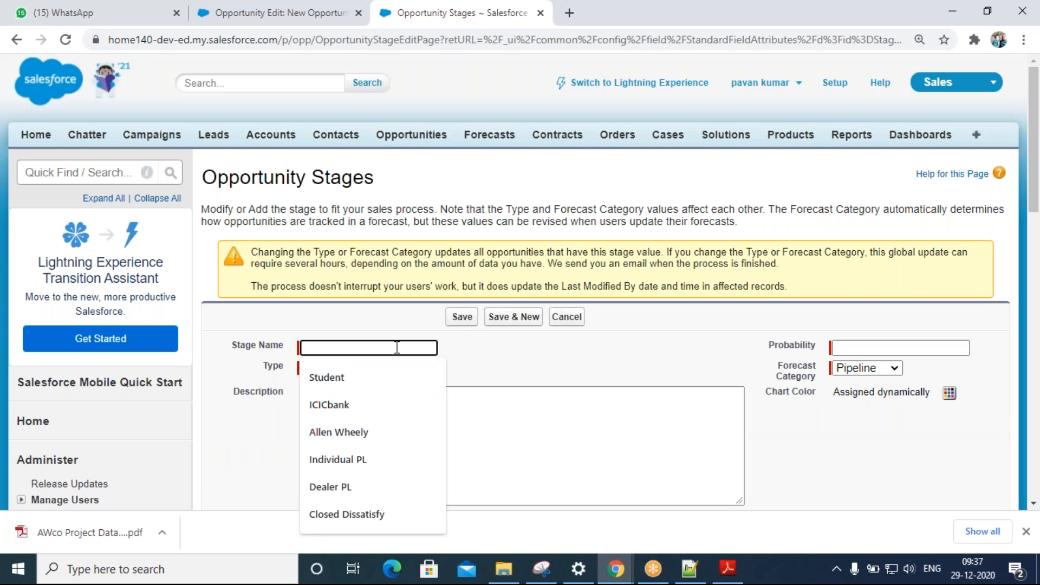
{"action": "type", "text": "q"}
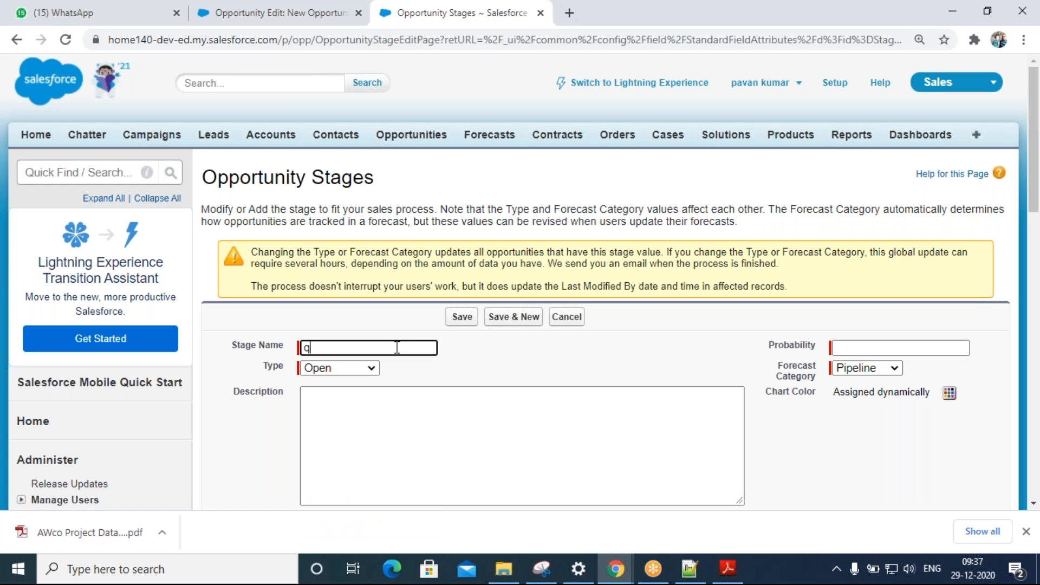
{"action": "key", "text": "BackSpace"}
{"action": "type", "text": "Quality Check"}
{"action": "left_click", "coordinate": [370, 369]}
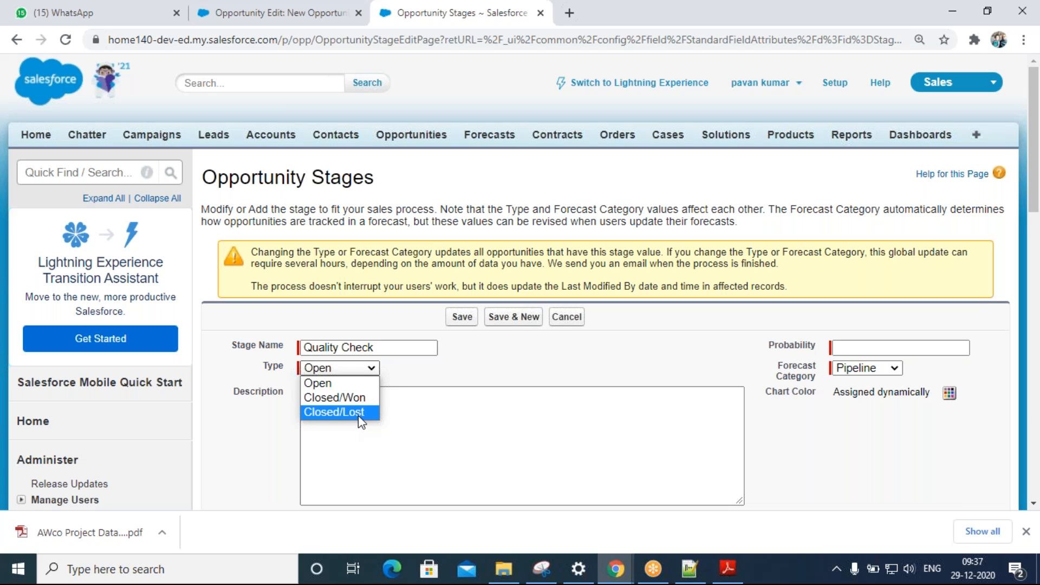
{"action": "left_click", "coordinate": [354, 384]}
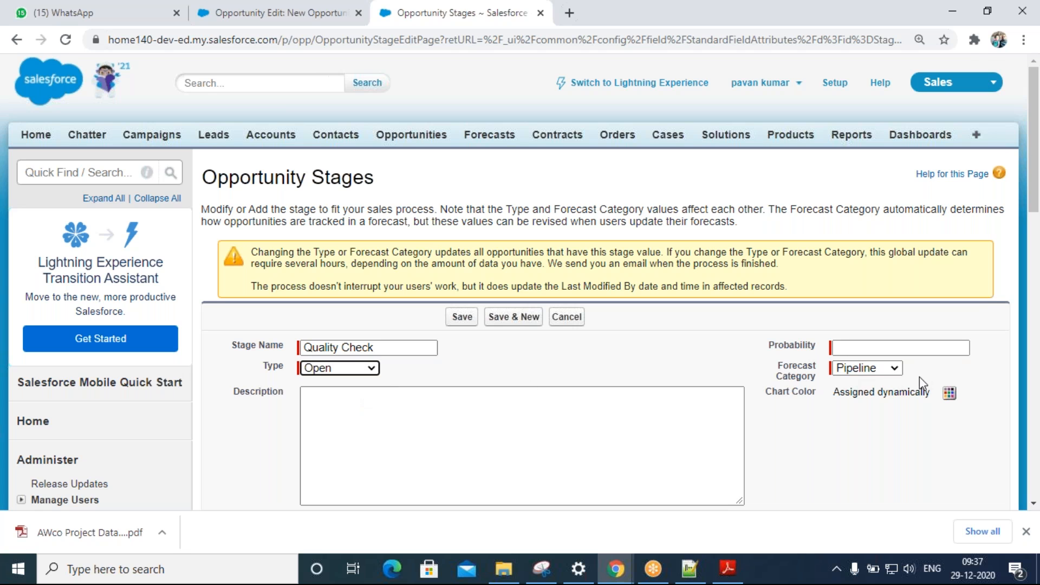
- Enter probability 75, check the forecast category and type options, and leave it Open
{"action": "left_click", "coordinate": [896, 346]}
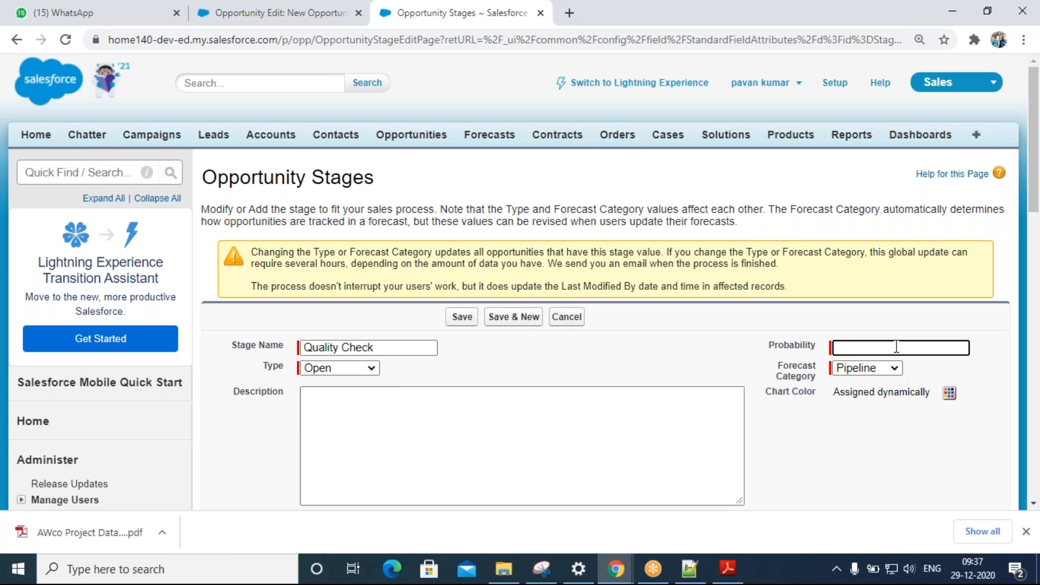
{"action": "type", "text": "75"}
{"action": "left_click", "coordinate": [828, 444]}
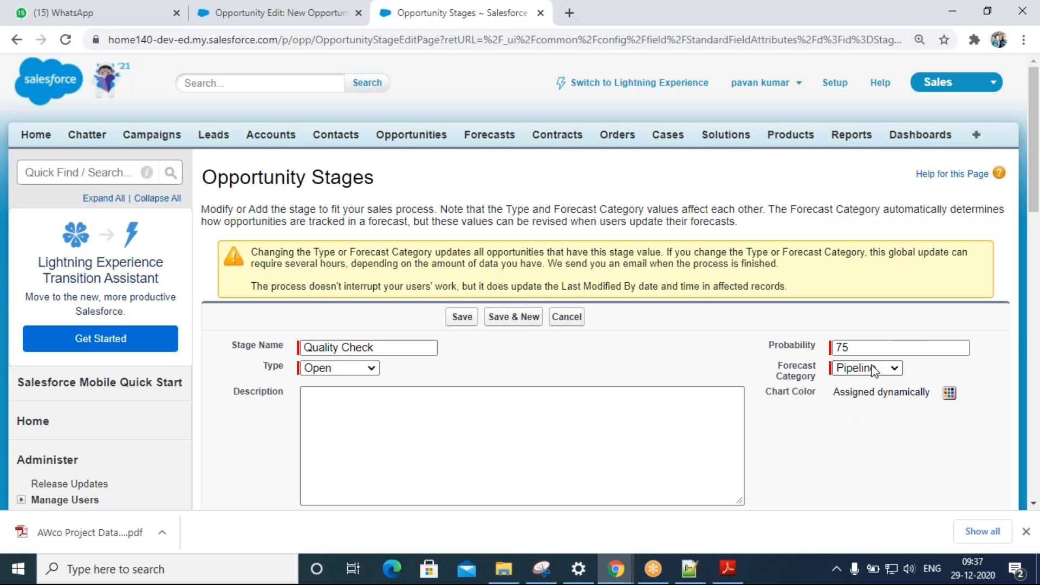
{"action": "left_click", "coordinate": [863, 368]}
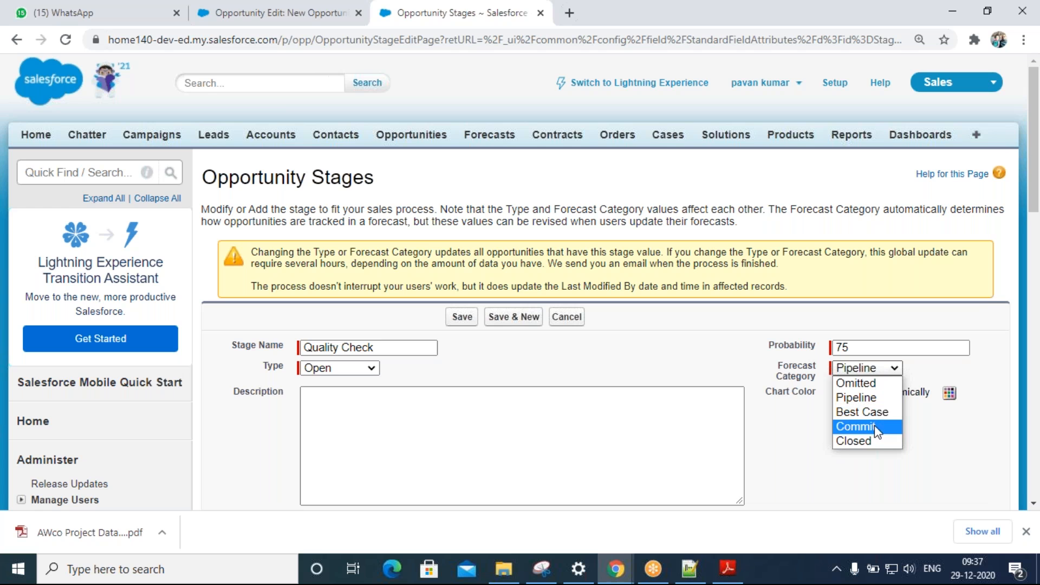
{"action": "left_click", "coordinate": [858, 479]}
{"action": "left_click", "coordinate": [353, 368]}
{"action": "left_click", "coordinate": [311, 398]}
{"action": "left_click", "coordinate": [869, 369]}
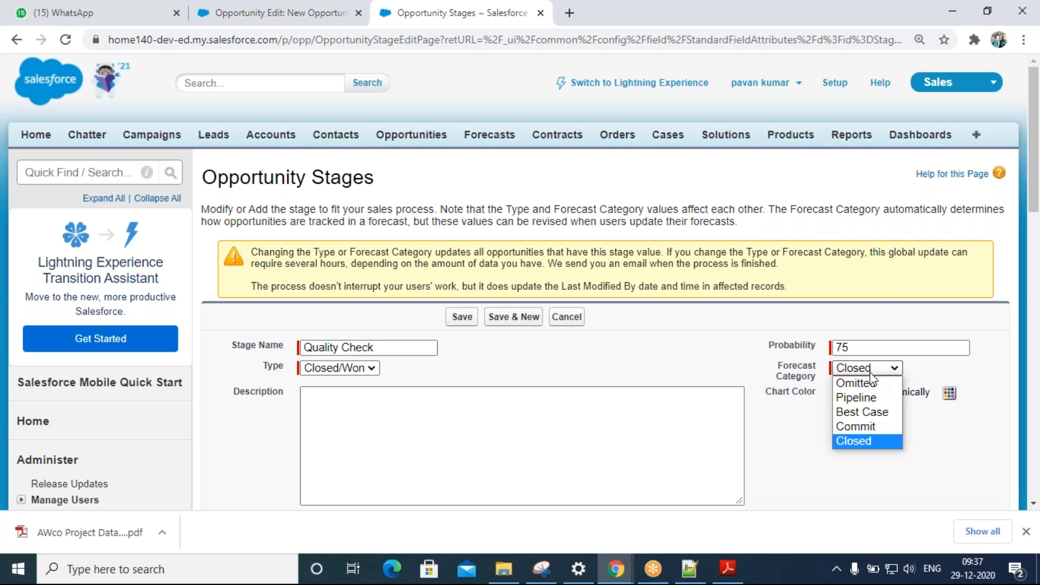
{"action": "left_click", "coordinate": [794, 457]}
{"action": "left_click", "coordinate": [331, 369]}
{"action": "left_click", "coordinate": [350, 383]}
{"action": "left_click", "coordinate": [594, 431]}
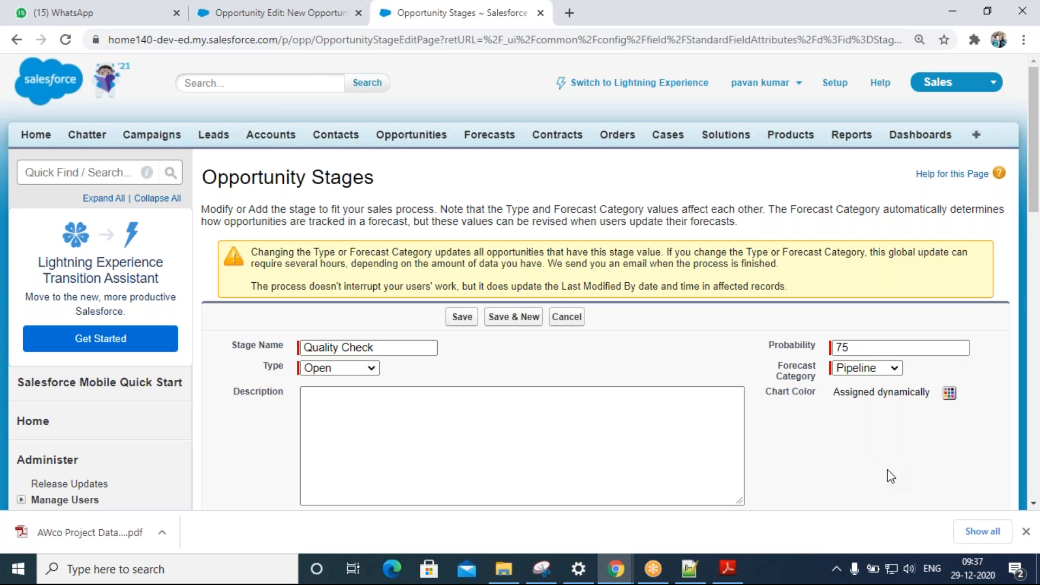
- Cycle the stage type through Closed/Won and Closed/Lost back to Open, then save Quality Check
{"action": "left_click", "coordinate": [347, 368]}
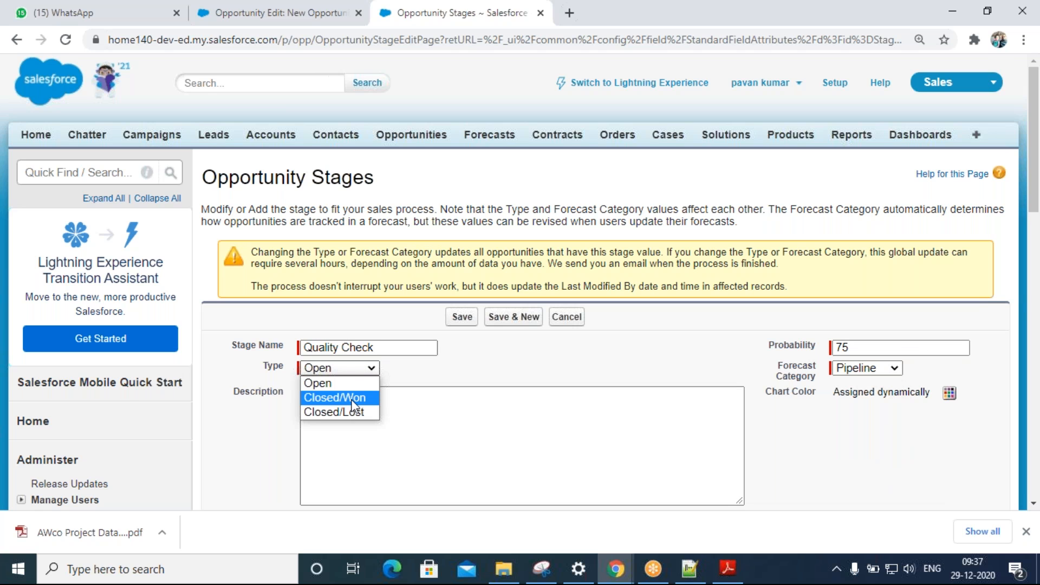
{"action": "left_click", "coordinate": [351, 399]}
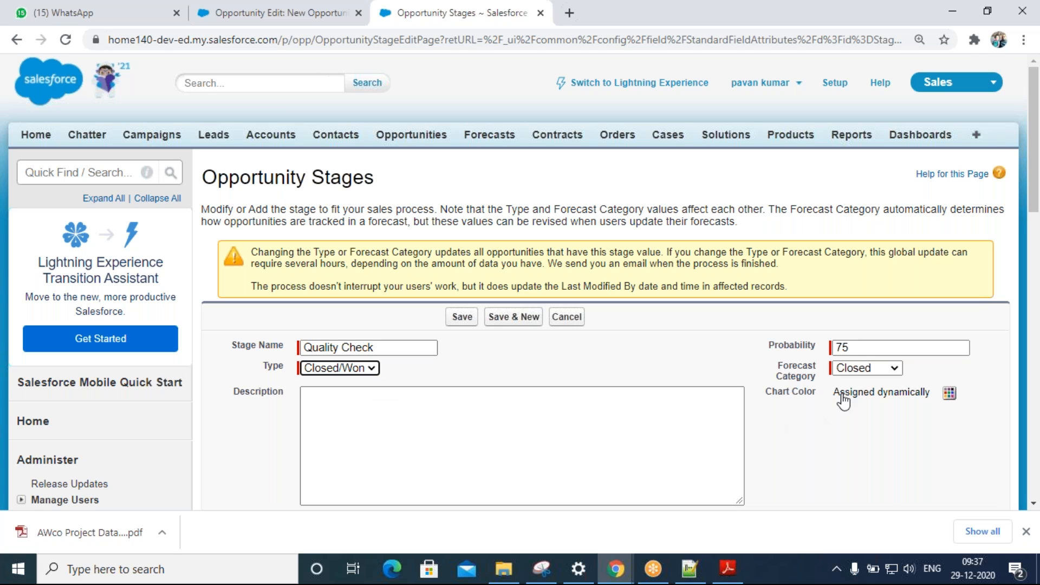
{"action": "left_click", "coordinate": [346, 368]}
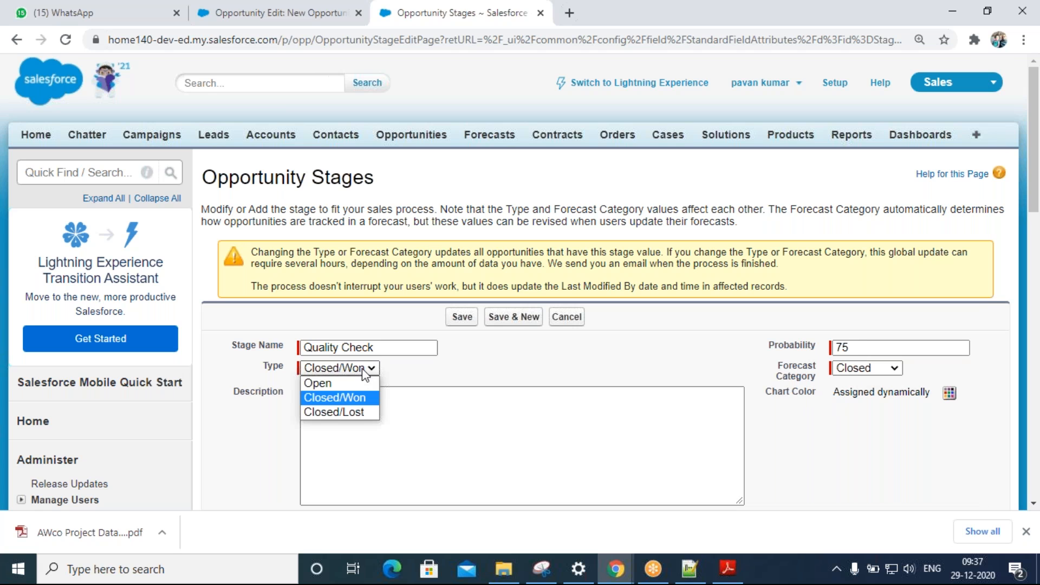
{"action": "left_click", "coordinate": [359, 412]}
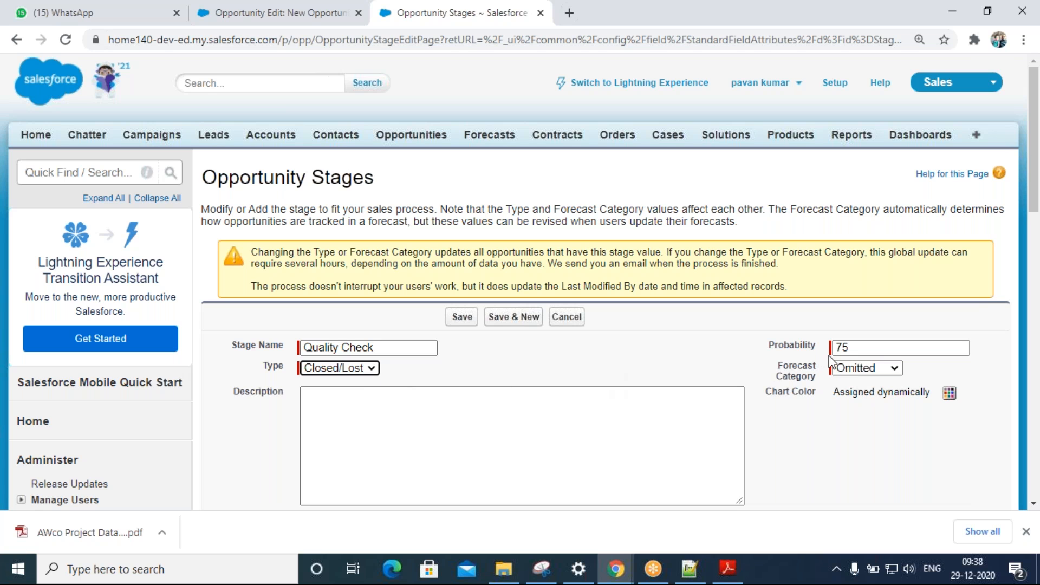
{"action": "left_click", "coordinate": [340, 368]}
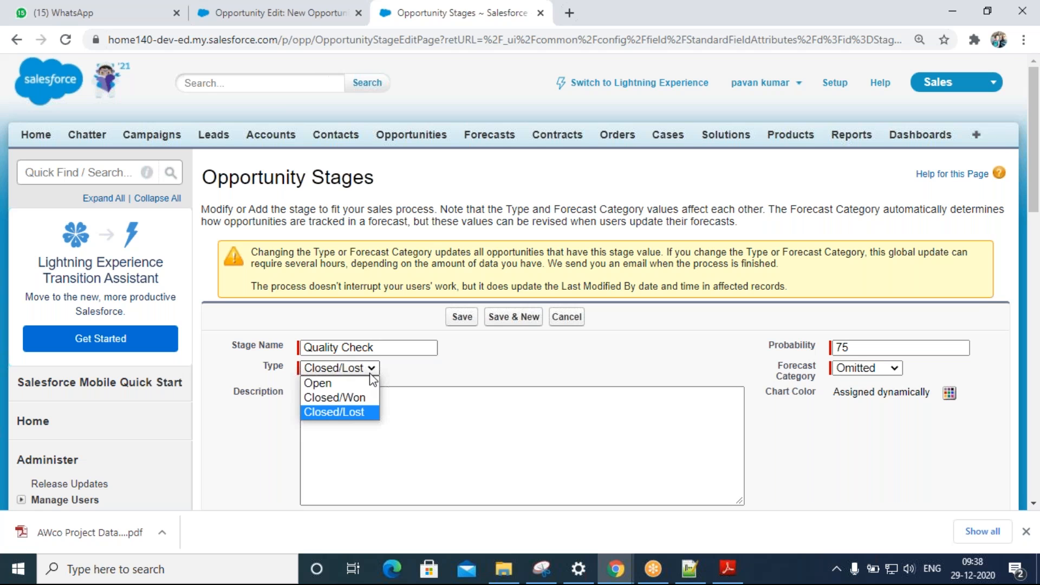
{"action": "left_click", "coordinate": [343, 384]}
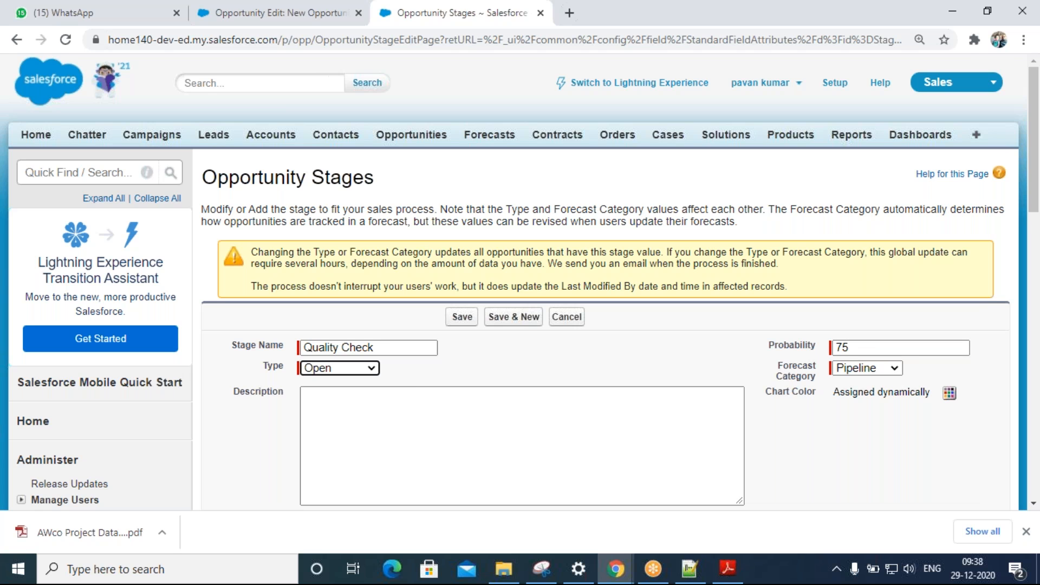
{"action": "left_click", "coordinate": [883, 349]}
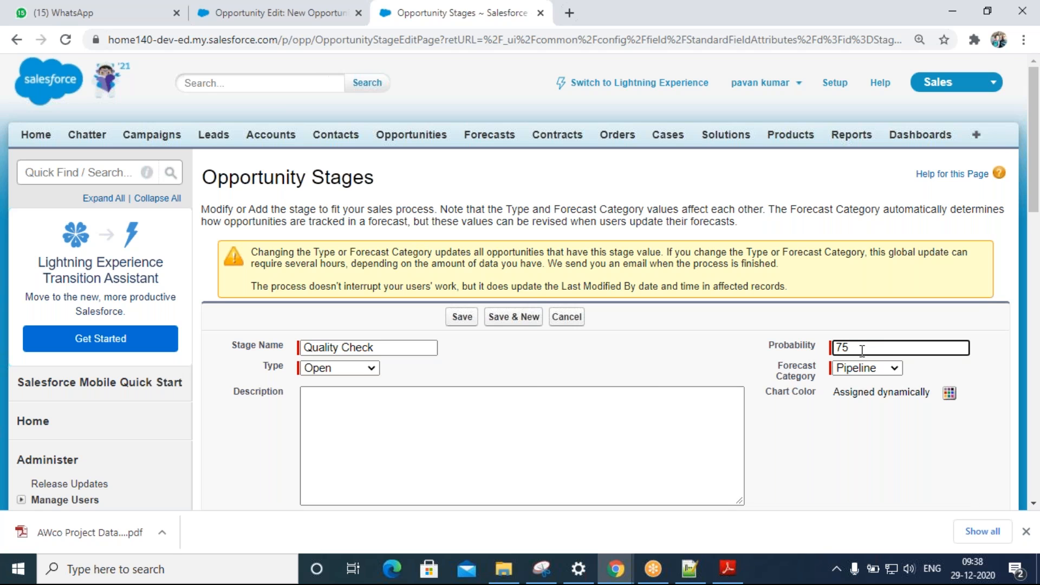
{"action": "left_click", "coordinate": [470, 324]}
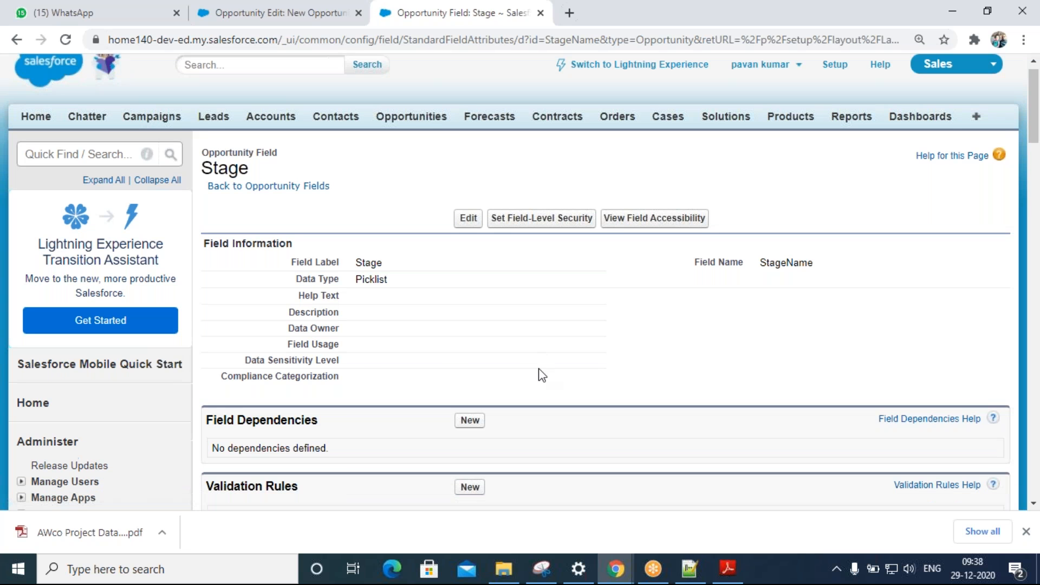
- Review the new Quality Check row (Open, 75%, Pipeline) in the Opportunity Stages list
{"action": "scroll", "coordinate": [538, 371], "scroll_direction": "down", "scroll_amount": 7}
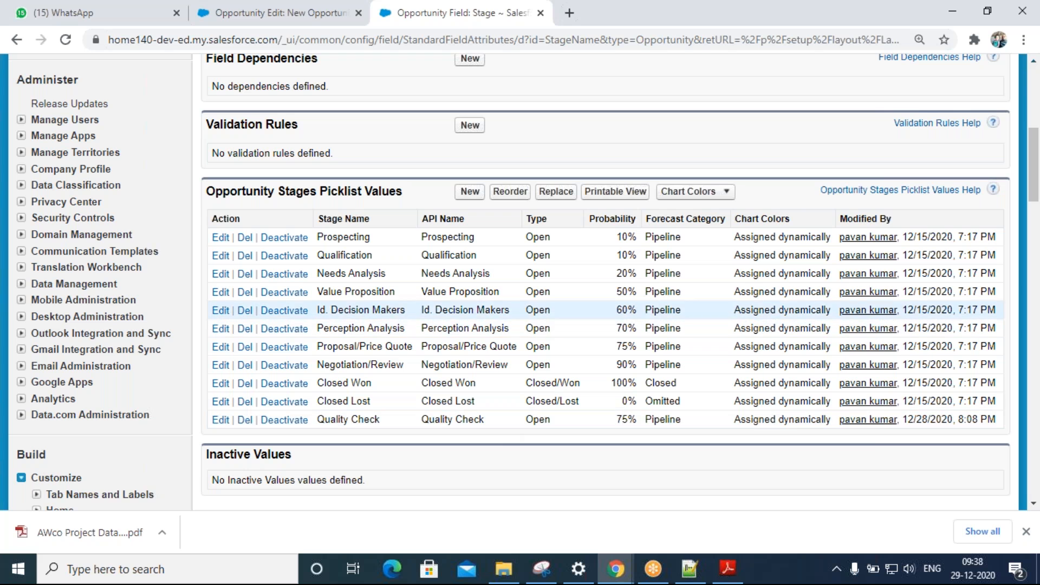
{"action": "left_click_drag", "start_coordinate": [421, 420], "coordinate": [523, 425]}
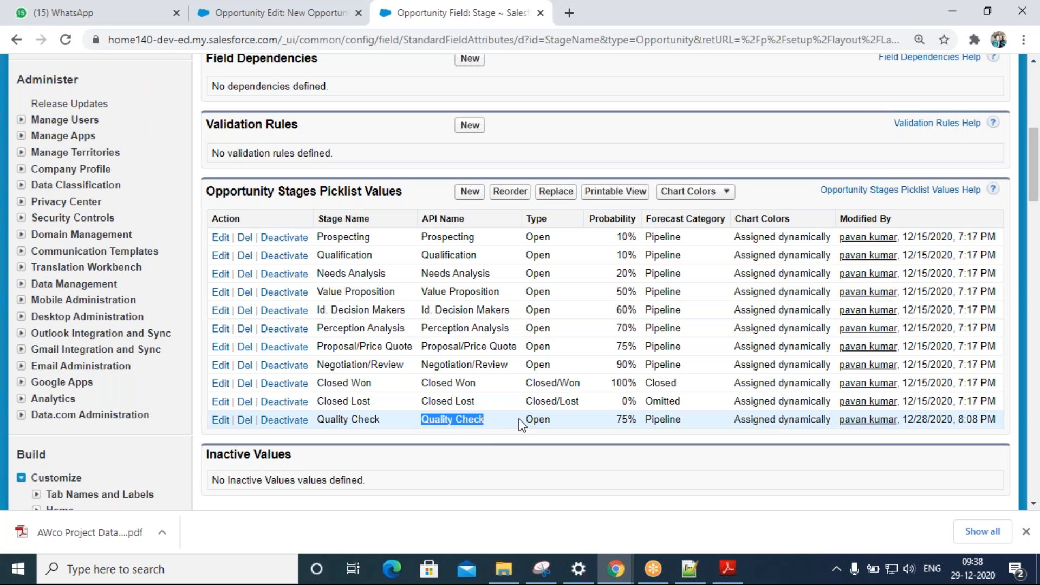
{"action": "left_click", "coordinate": [434, 436]}
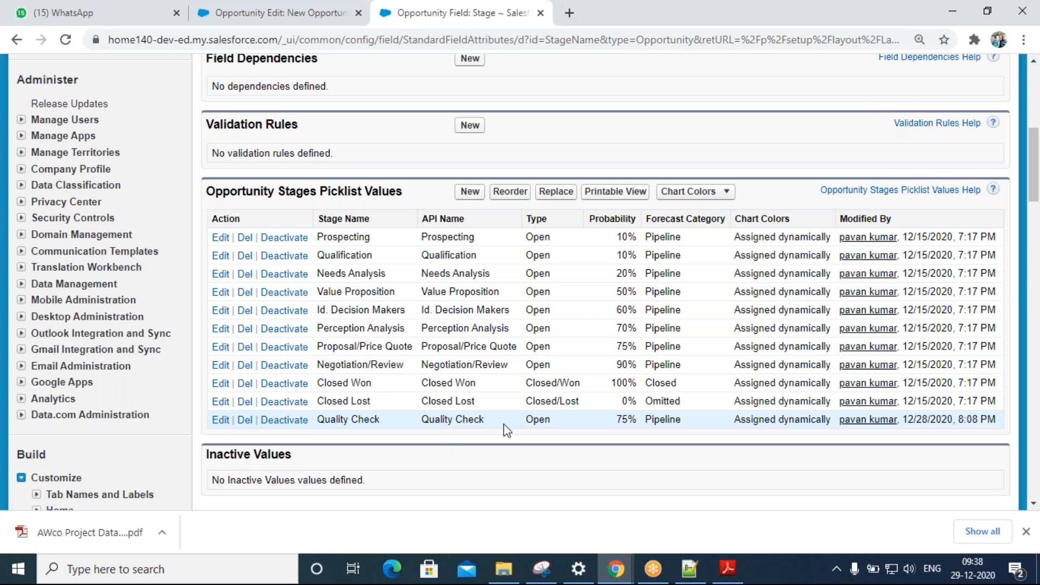
{"action": "double_click", "coordinate": [541, 420]}
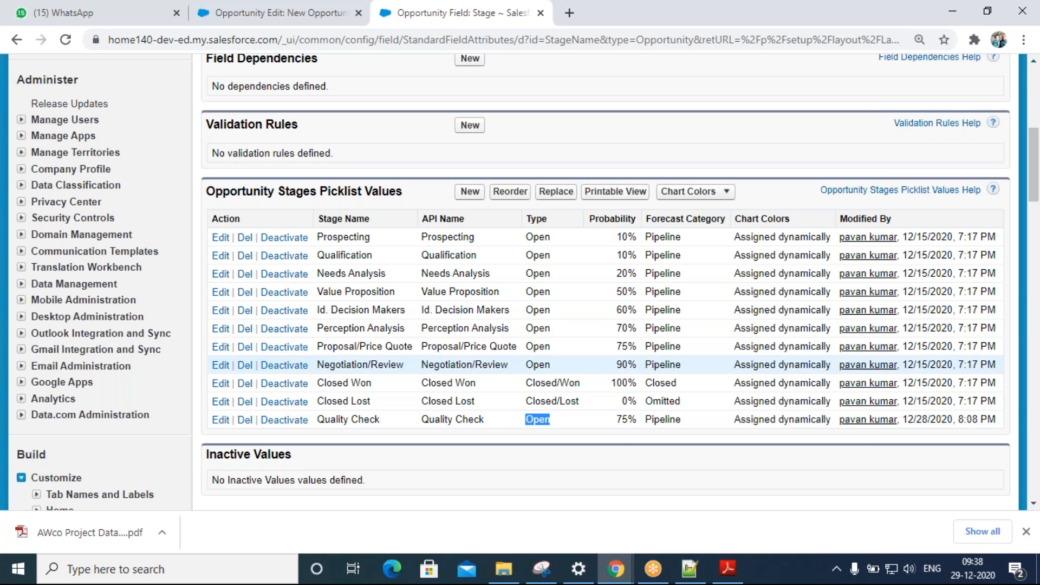
{"action": "left_click_drag", "start_coordinate": [681, 236], "coordinate": [682, 366]}
{"action": "left_click_drag", "start_coordinate": [670, 420], "coordinate": [674, 420]}
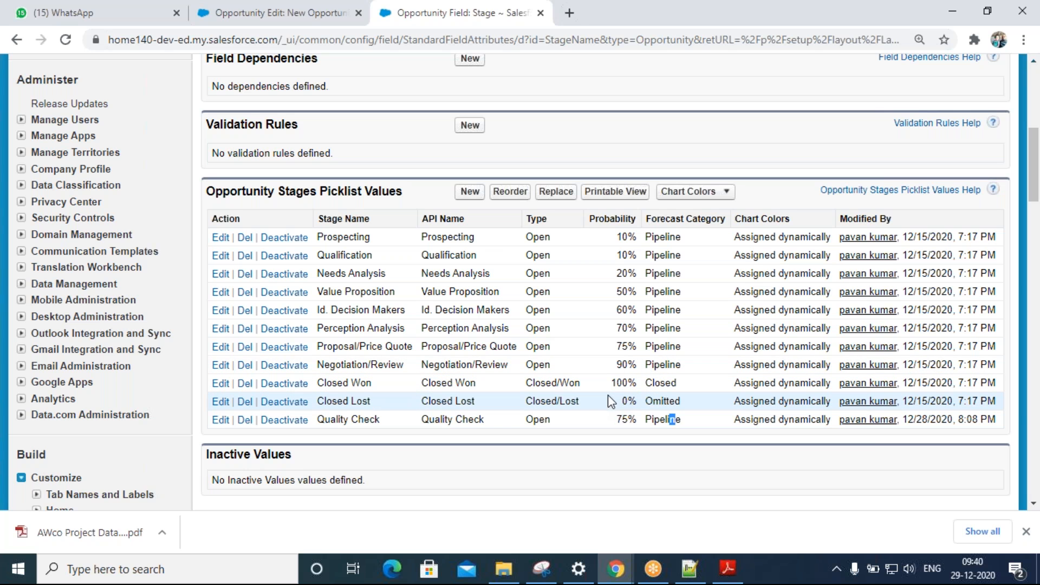
- Create a stage named 'Closed/transfer' with probability 100 and save it
{"action": "left_click", "coordinate": [470, 194]}
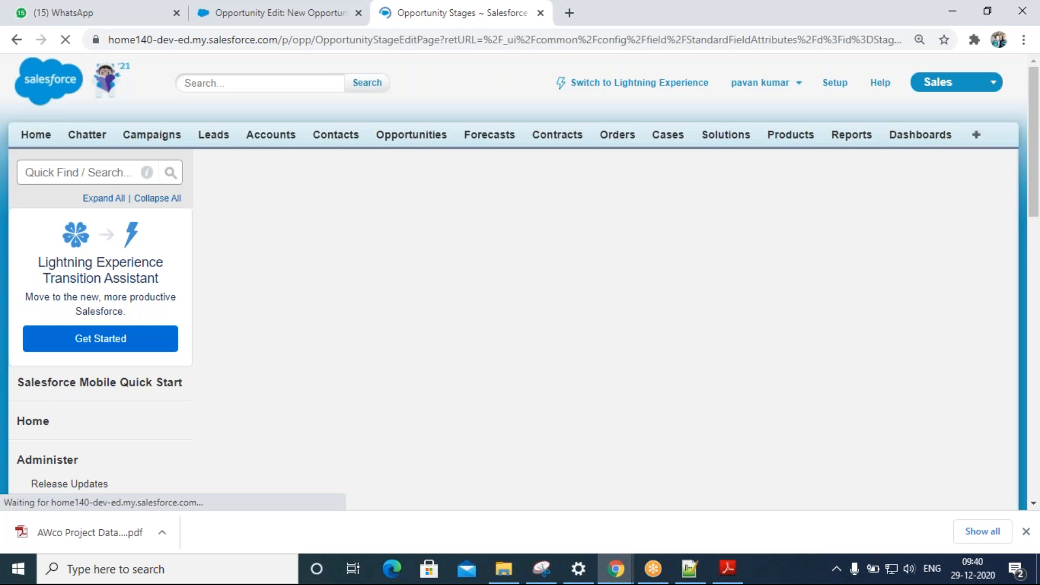
{"action": "left_click", "coordinate": [363, 347]}
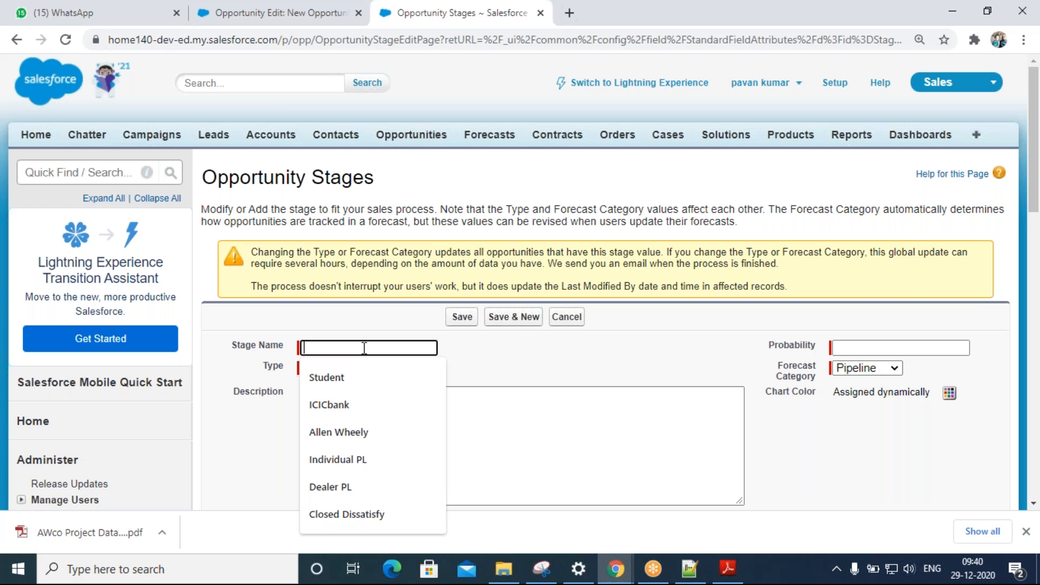
{"action": "type", "text": "Closed"}
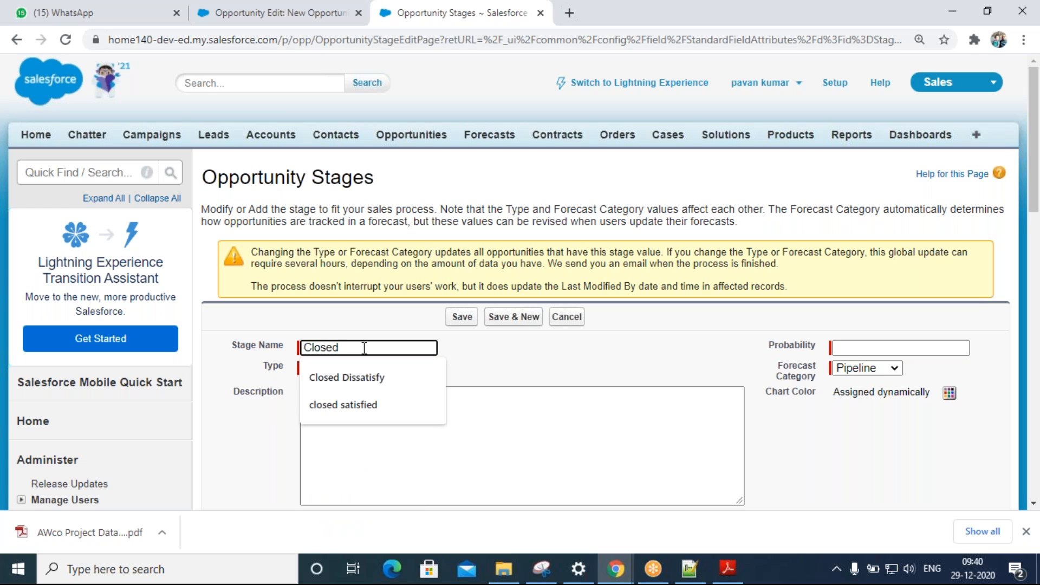
{"action": "type", "text": "/t"}
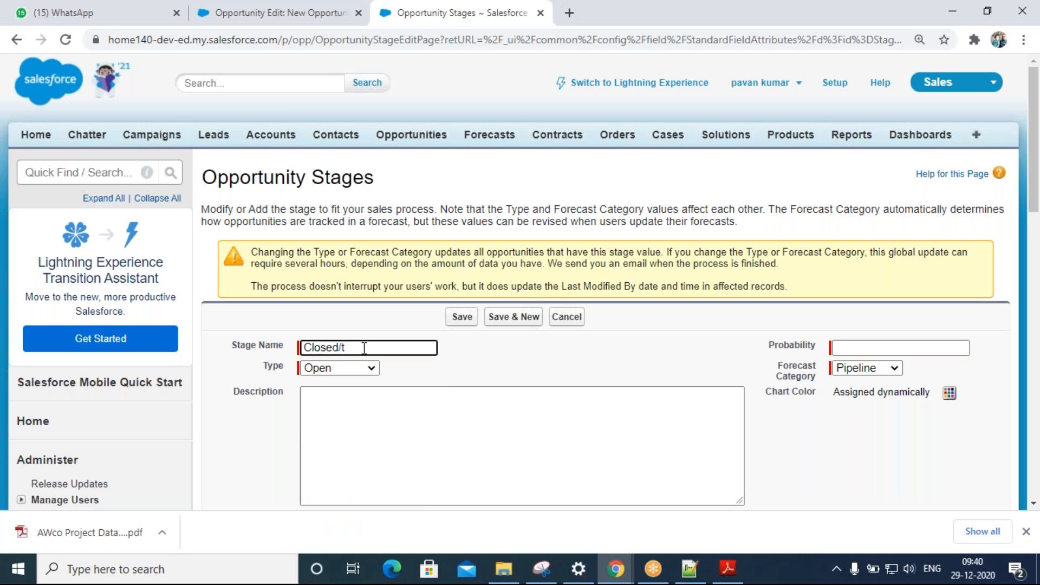
{"action": "key", "text": "BackSpace"}
{"action": "type", "text": "tras"}
{"action": "key", "text": "BackSpace"}
{"action": "type", "text": "nsfer"}
{"action": "left_click", "coordinate": [859, 346]}
{"action": "type", "text": "100"}
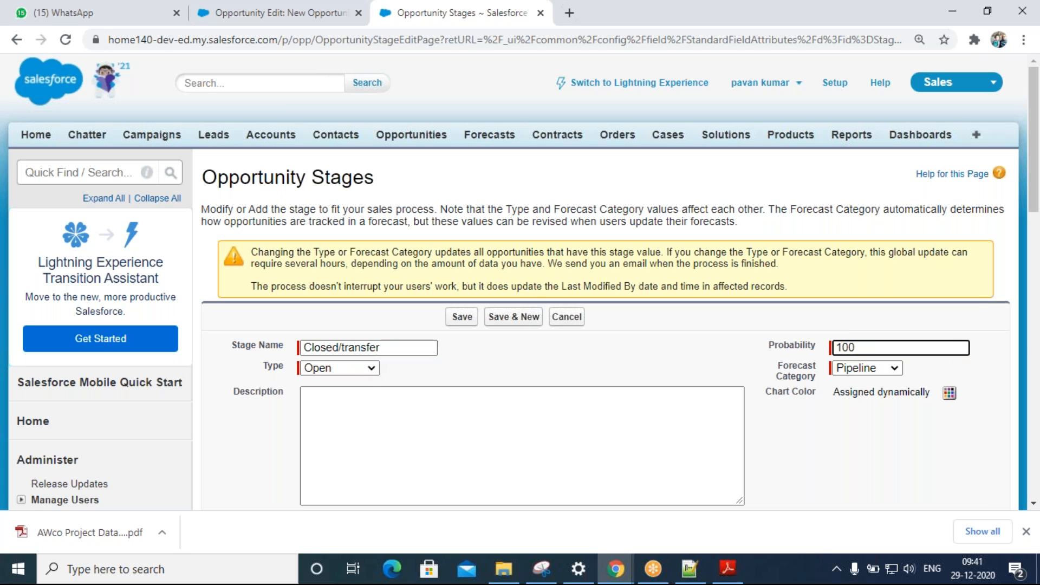
{"action": "left_click", "coordinate": [461, 317]}
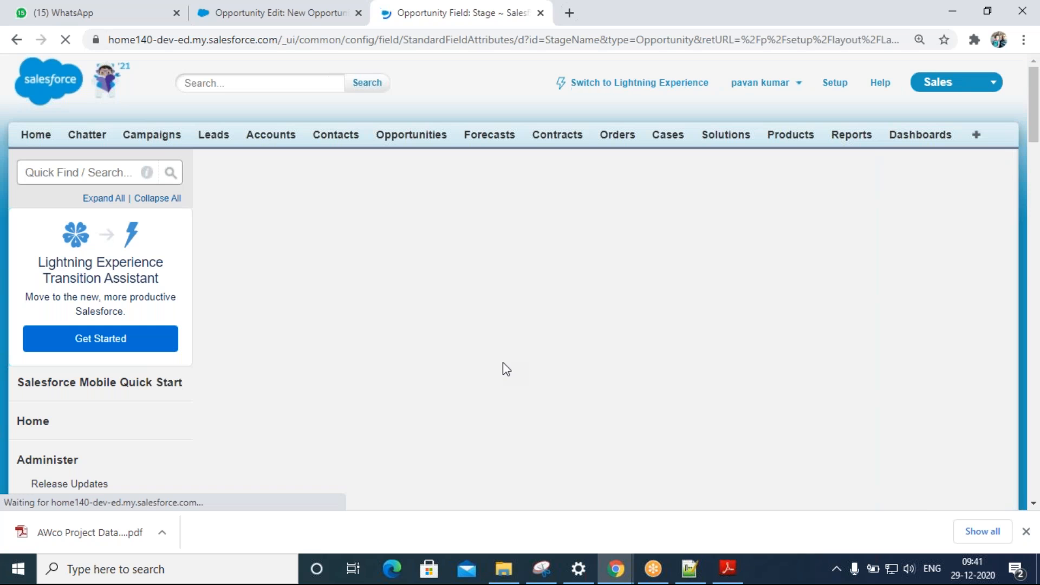
{"action": "scroll", "coordinate": [590, 429], "scroll_direction": "down", "scroll_amount": 7}
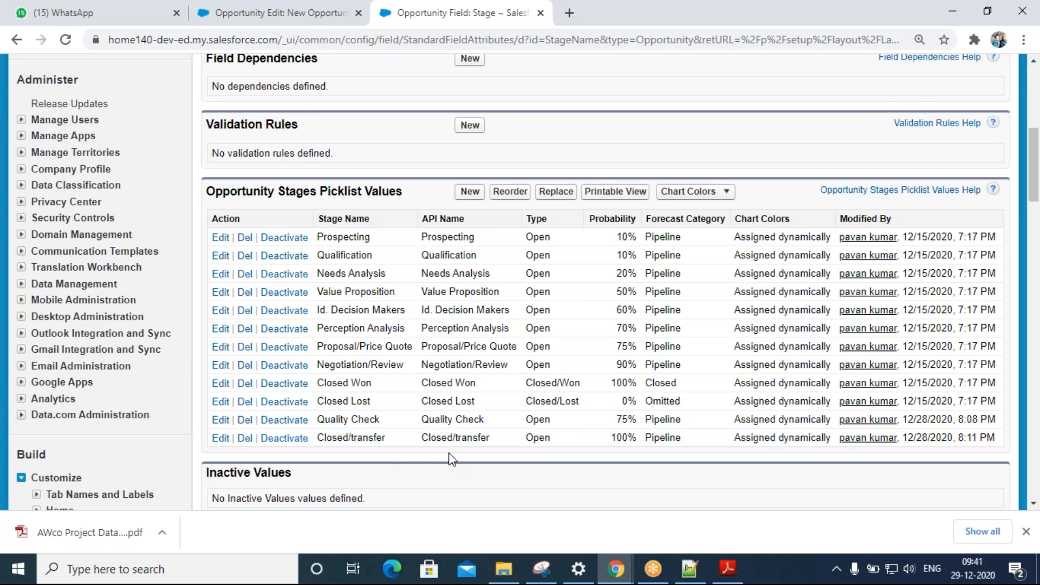
{"action": "mouse_move", "coordinate": [691, 566]}
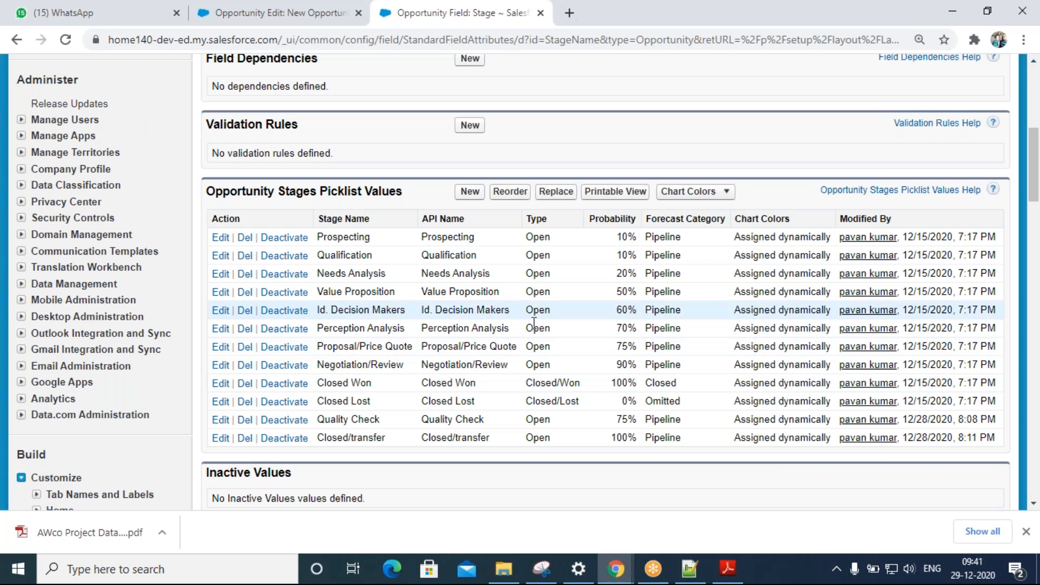
- In Notepad++, add blank lines below the five opportunity stage lines
{"action": "left_click", "coordinate": [700, 576]}
{"action": "left_click_drag", "start_coordinate": [148, 279], "coordinate": [32, 226]}
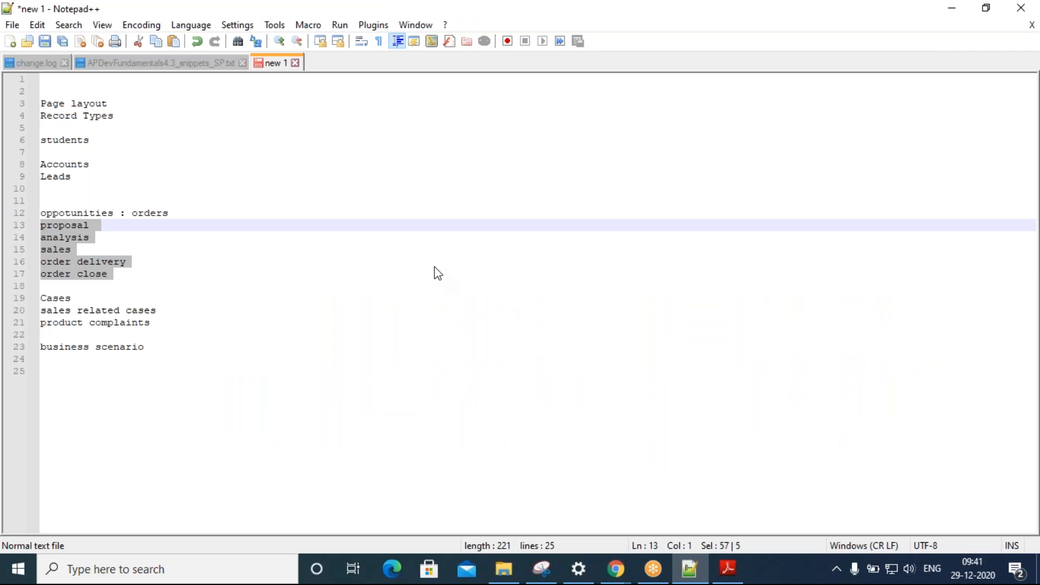
{"action": "left_click", "coordinate": [276, 265]}
{"action": "left_click", "coordinate": [246, 283]}
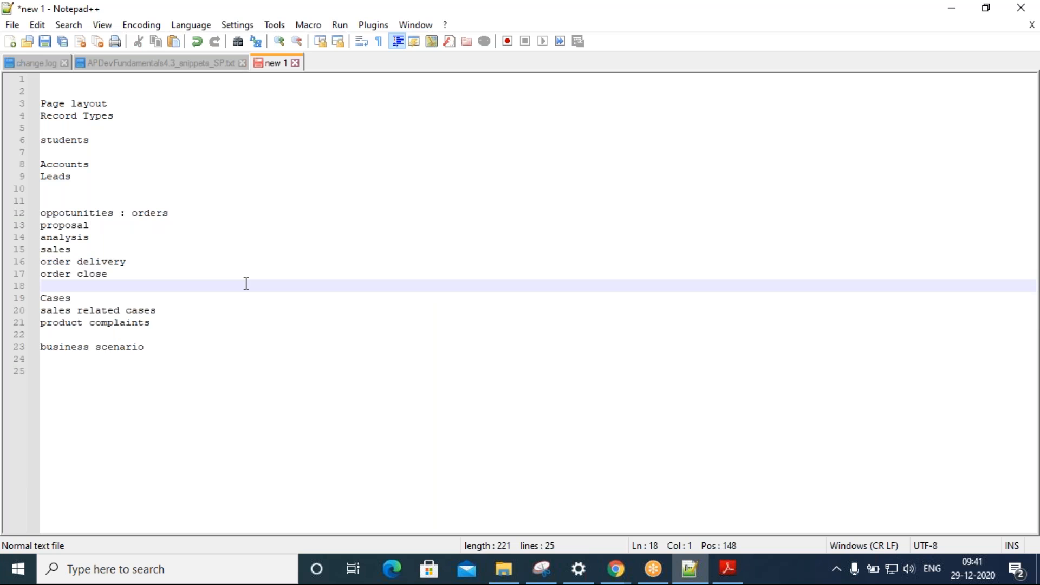
{"action": "key", "text": "Return"}
{"action": "key", "text": "Return"}
{"action": "key", "text": "Return"}
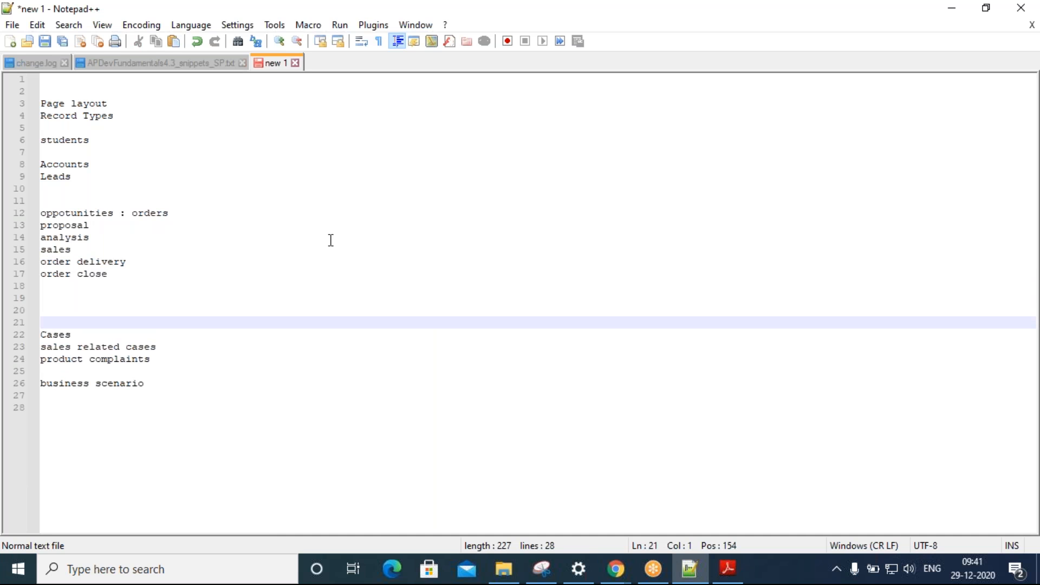
{"action": "key", "text": "Up"}
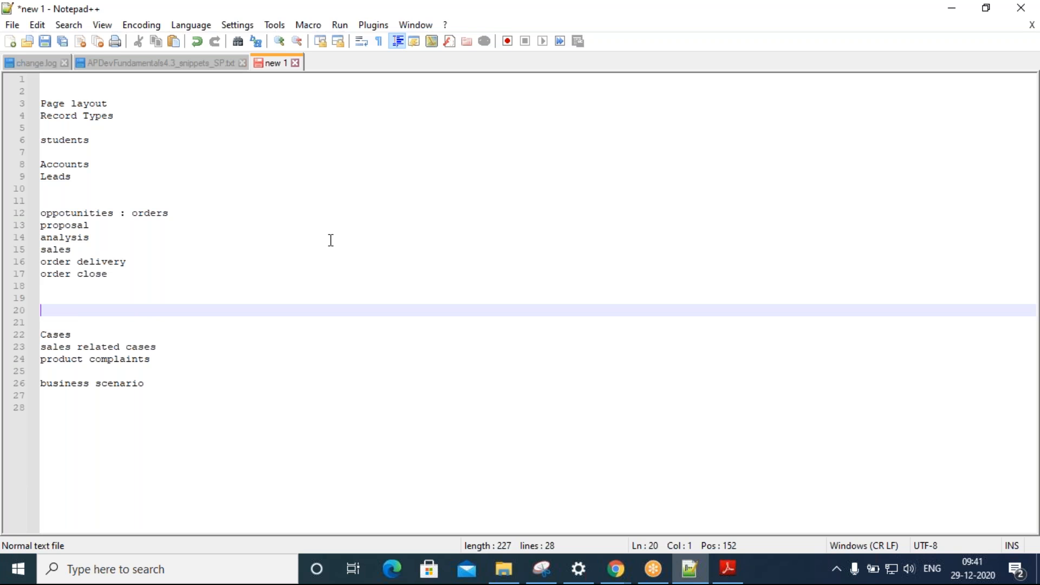
{"action": "key", "text": "Up"}
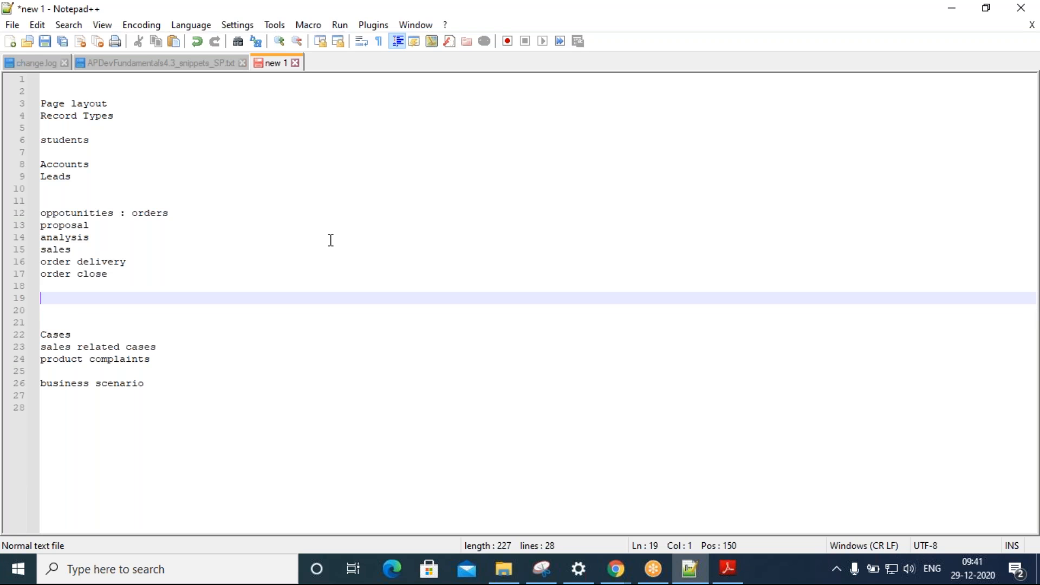
- Type 'open order', 'sales order' and 'closed order' on new lines, then return to Salesforce
{"action": "type", "text": "op"}
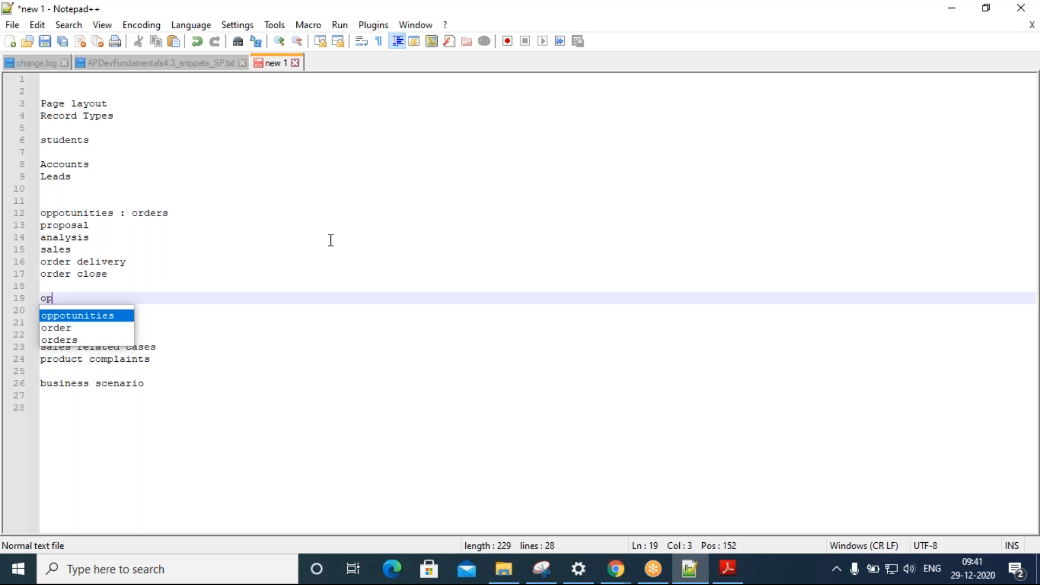
{"action": "type", "text": "en order"}
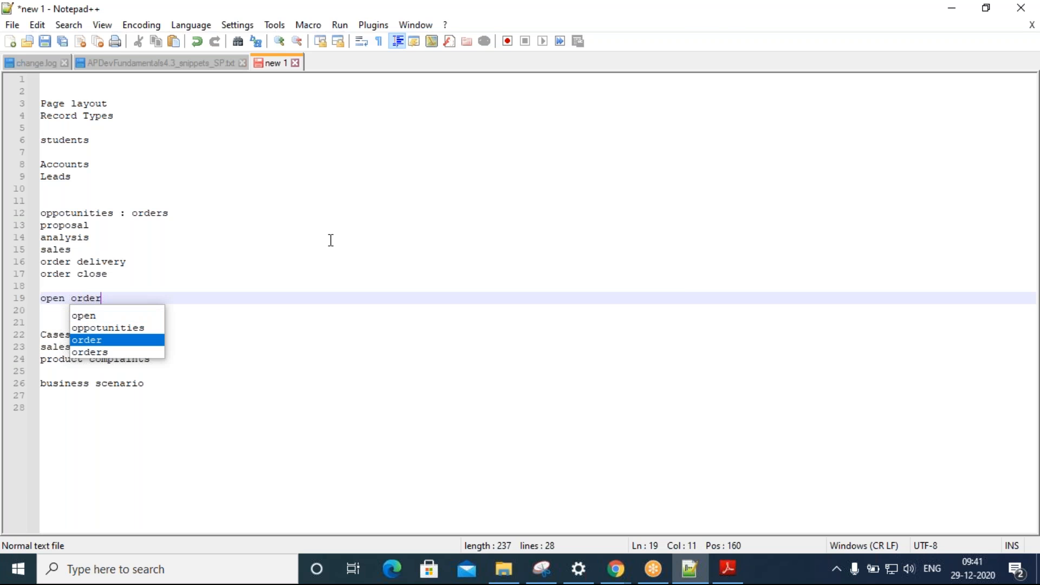
{"action": "key", "text": "Return"}
{"action": "key", "text": "Return"}
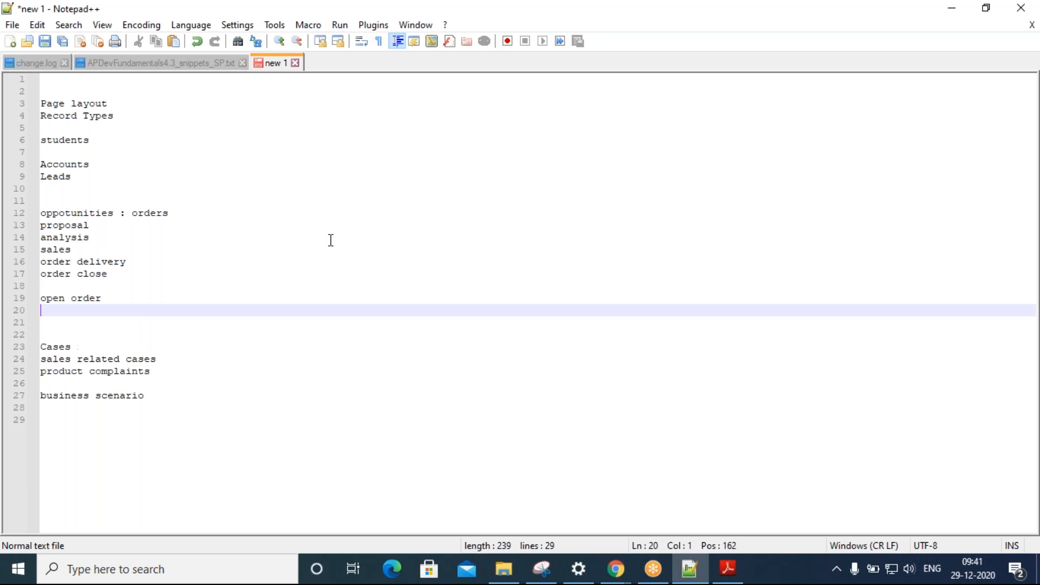
{"action": "type", "text": "sales"}
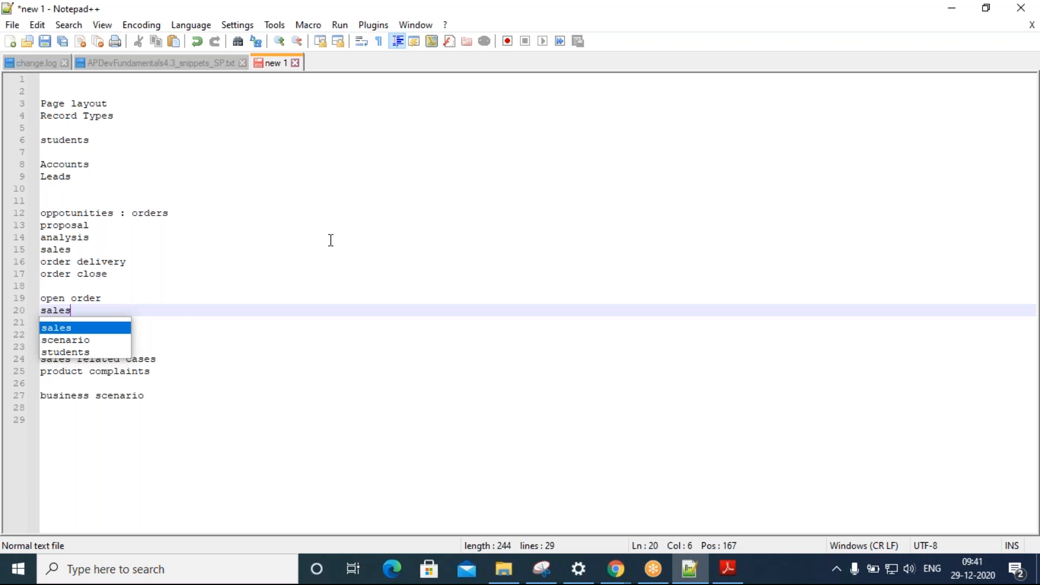
{"action": "type", "text": " order"}
{"action": "key", "text": "Return"}
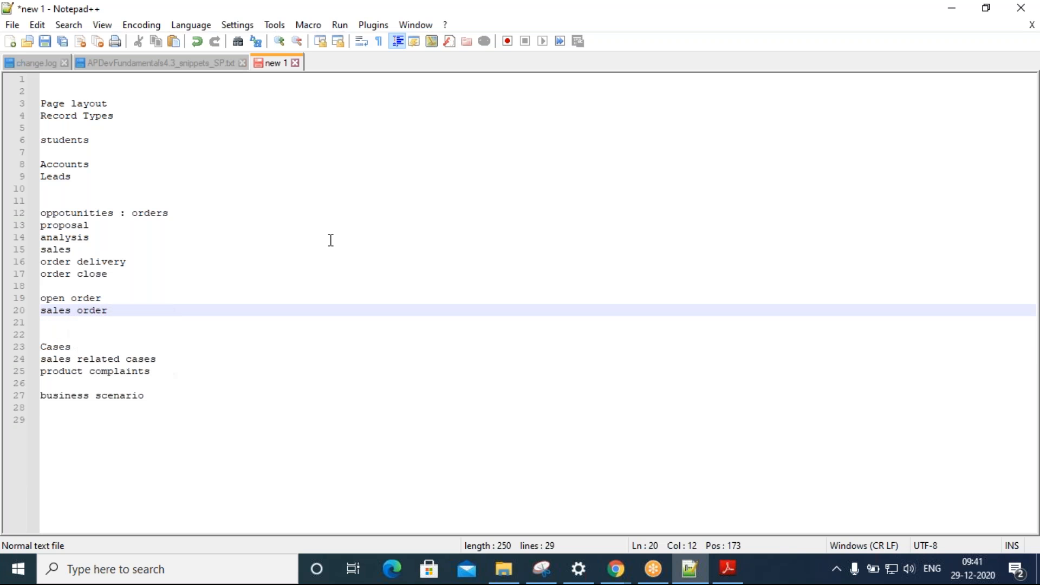
{"action": "key", "text": "Return"}
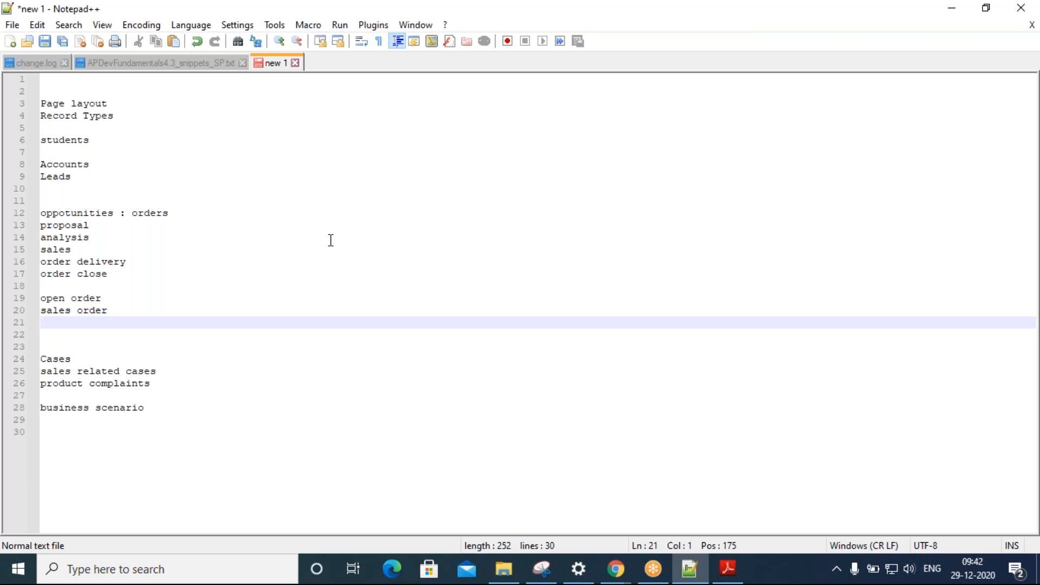
{"action": "type", "text": "close"}
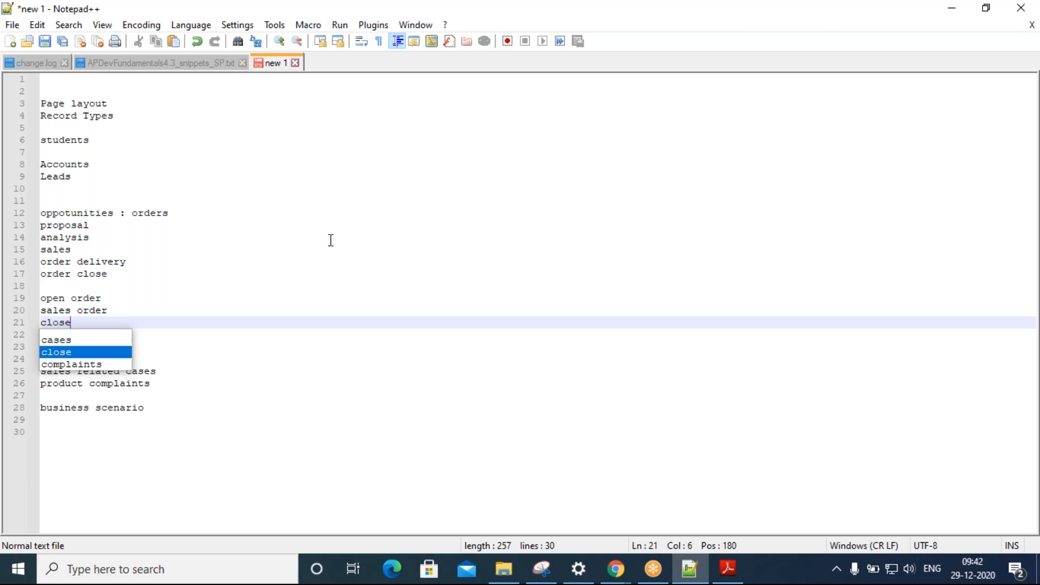
{"action": "type", "text": "d crder"}
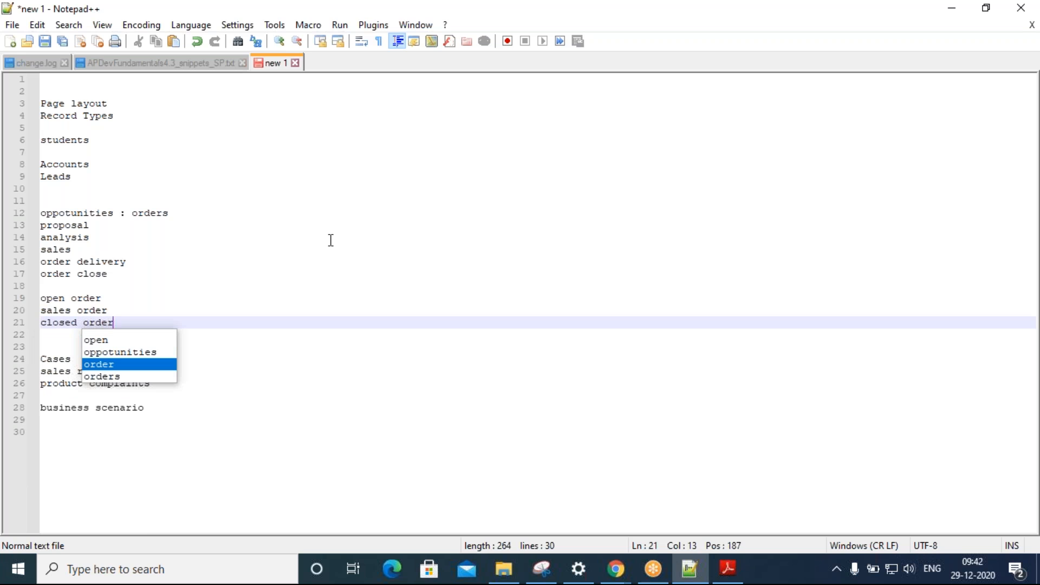
{"action": "key", "text": "Escape"}
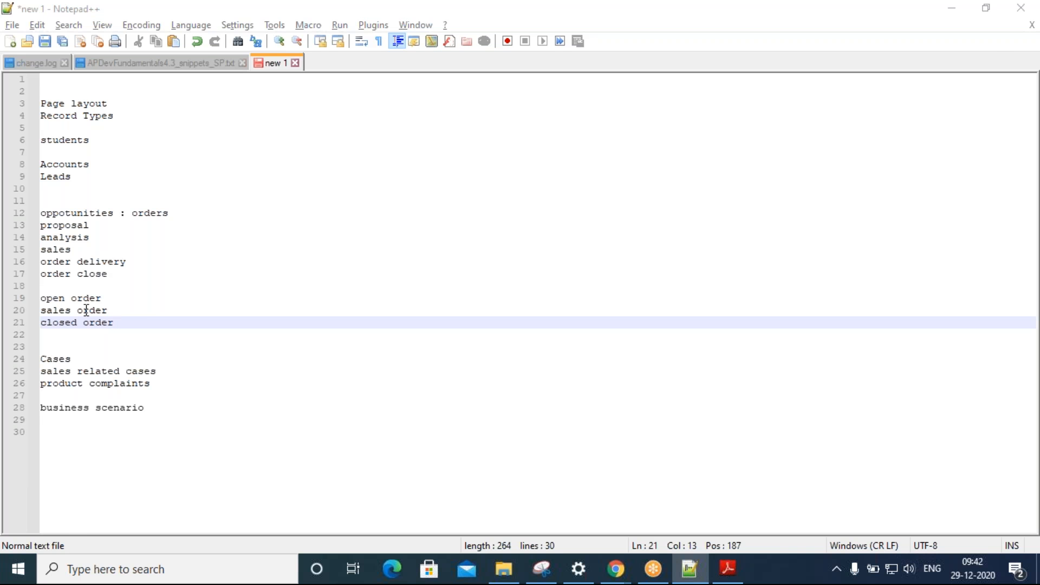
{"action": "key", "text": "alt+Tab"}
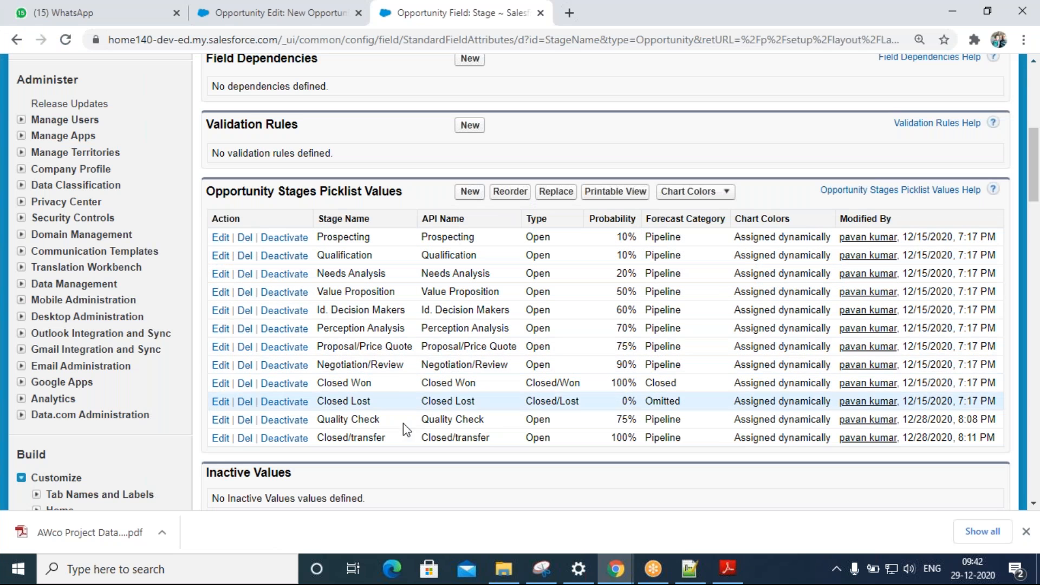
- Back in Notepad++, highlight the open, sales and closed order lines
{"action": "key", "text": "alt+Tab"}
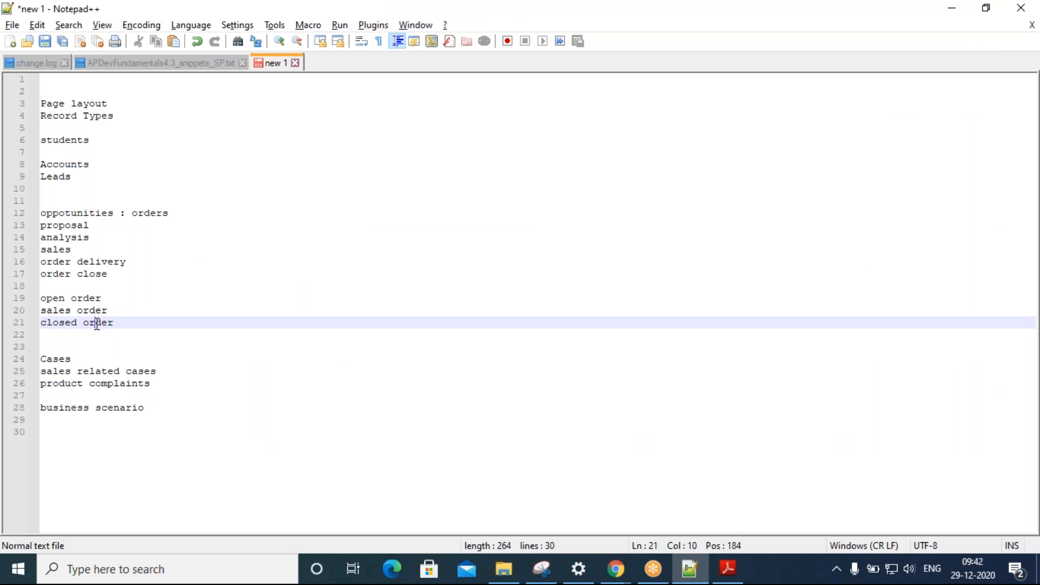
{"action": "double_click", "coordinate": [97, 320]}
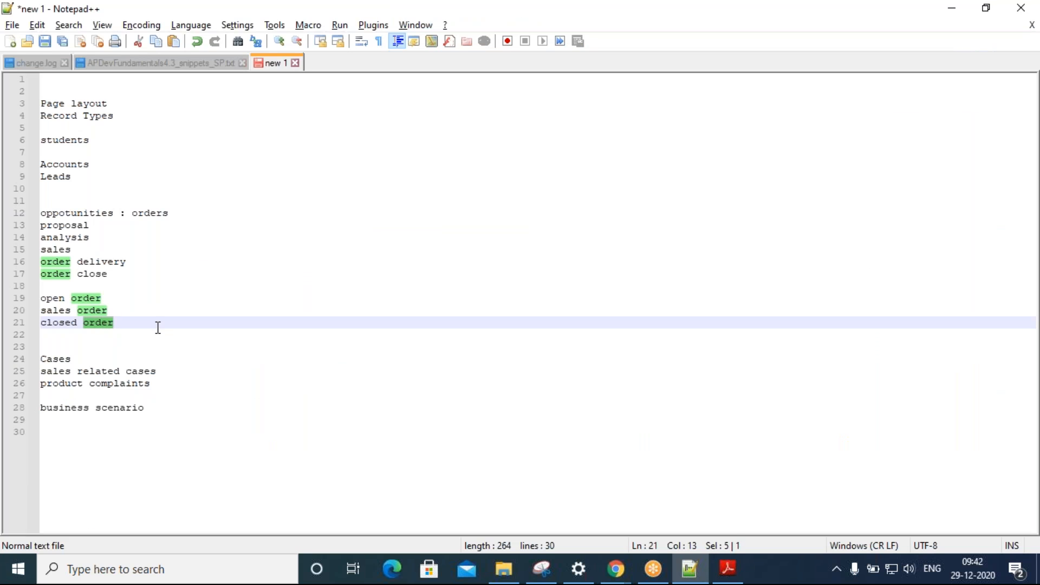
{"action": "left_click_drag", "start_coordinate": [157, 327], "coordinate": [41, 299]}
{"action": "left_click_drag", "start_coordinate": [145, 325], "coordinate": [46, 298]}
{"action": "left_click", "coordinate": [162, 336]}
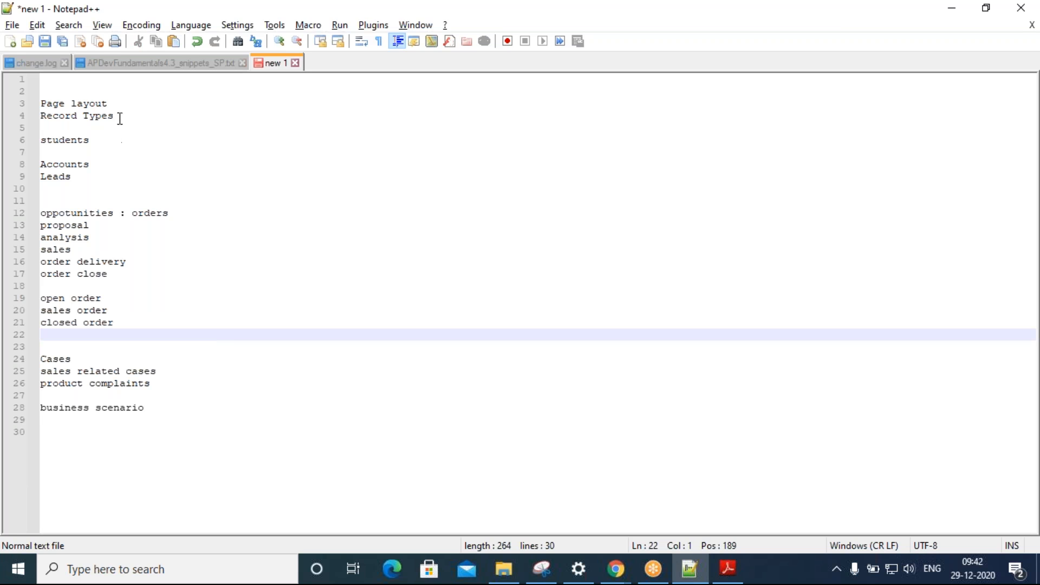
- Highlight the Page layout and Record Types lines, then Leads, oppotunities and Cases, and return to Salesforce
{"action": "left_click_drag", "start_coordinate": [126, 115], "coordinate": [40, 104]}
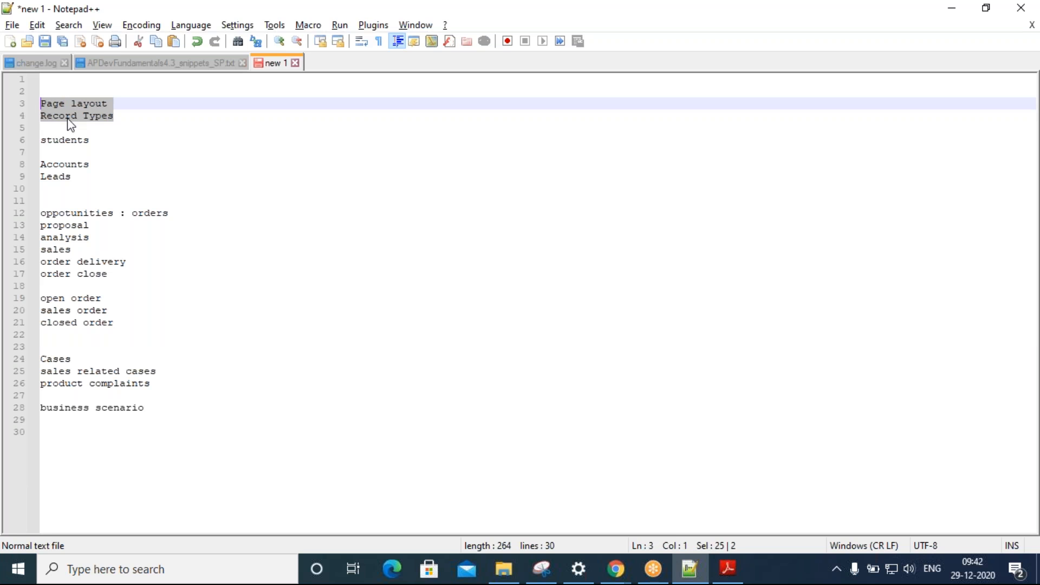
{"action": "left_click", "coordinate": [127, 115]}
{"action": "left_click_drag", "start_coordinate": [128, 115], "coordinate": [40, 103]}
{"action": "double_click", "coordinate": [59, 177]}
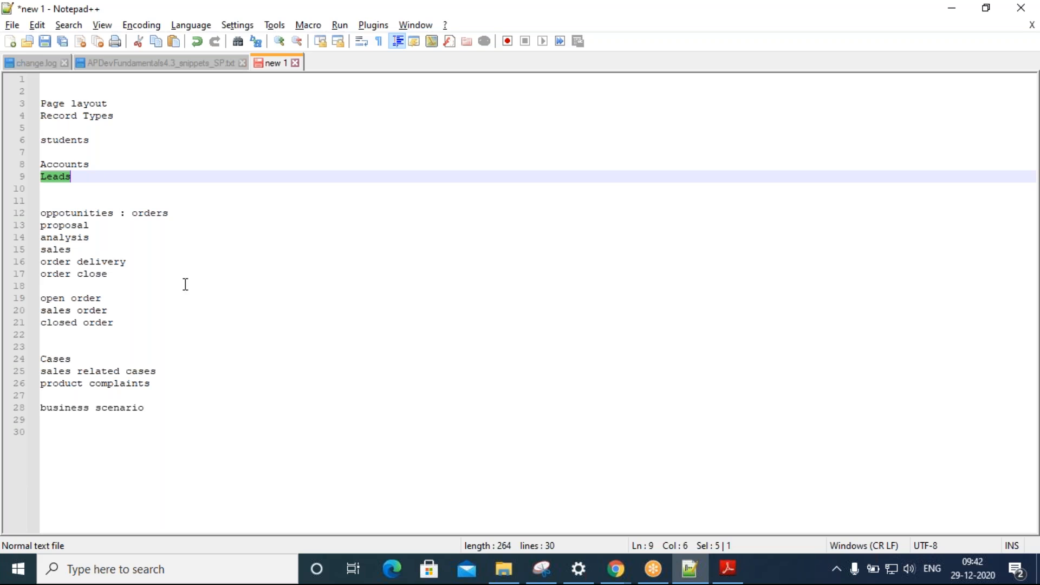
{"action": "double_click", "coordinate": [58, 178]}
{"action": "double_click", "coordinate": [70, 212]}
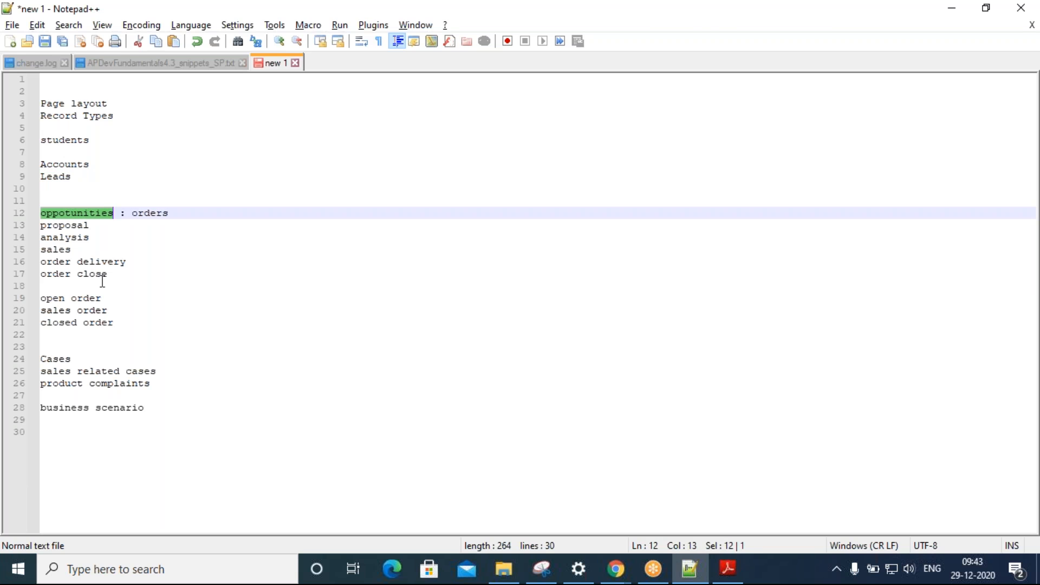
{"action": "double_click", "coordinate": [61, 359]}
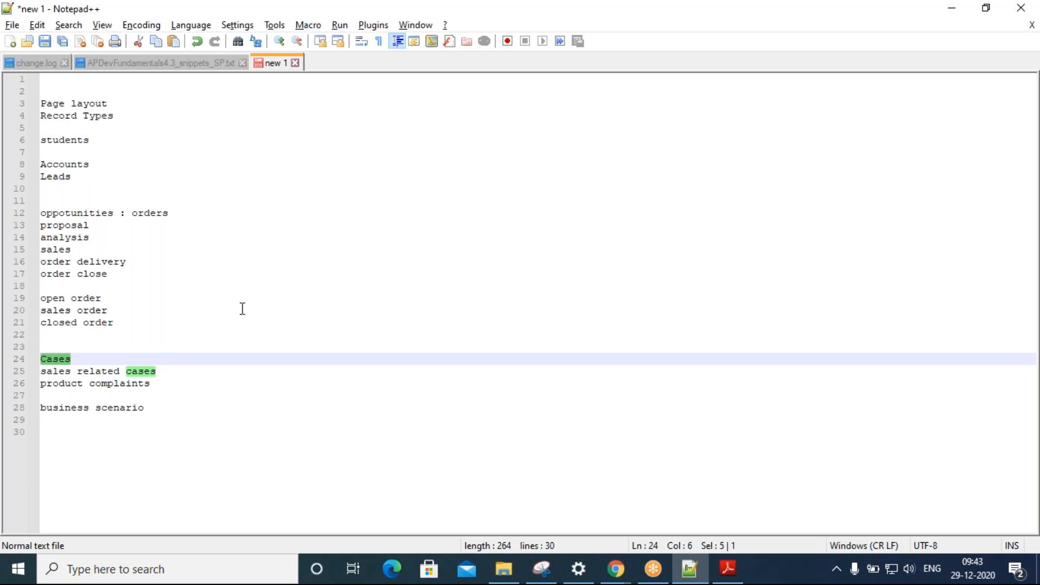
{"action": "key", "text": "alt+Tab"}
- Switch to the New Opportunity browser tab and go to the Opportunities home page
{"action": "scroll", "coordinate": [371, 325], "scroll_direction": "down", "scroll_amount": 2}
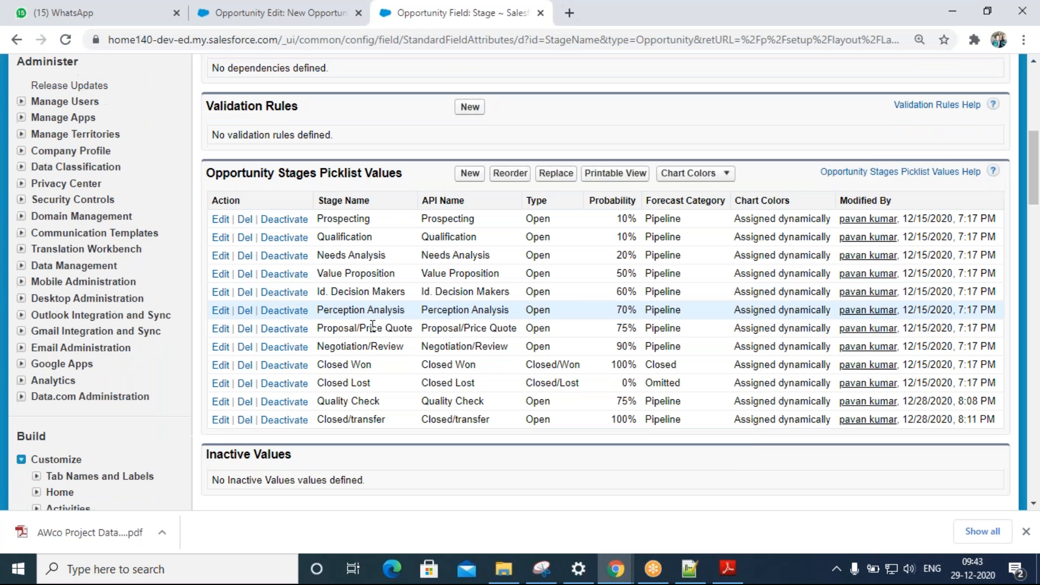
{"action": "scroll", "coordinate": [372, 325], "scroll_direction": "down", "scroll_amount": 6}
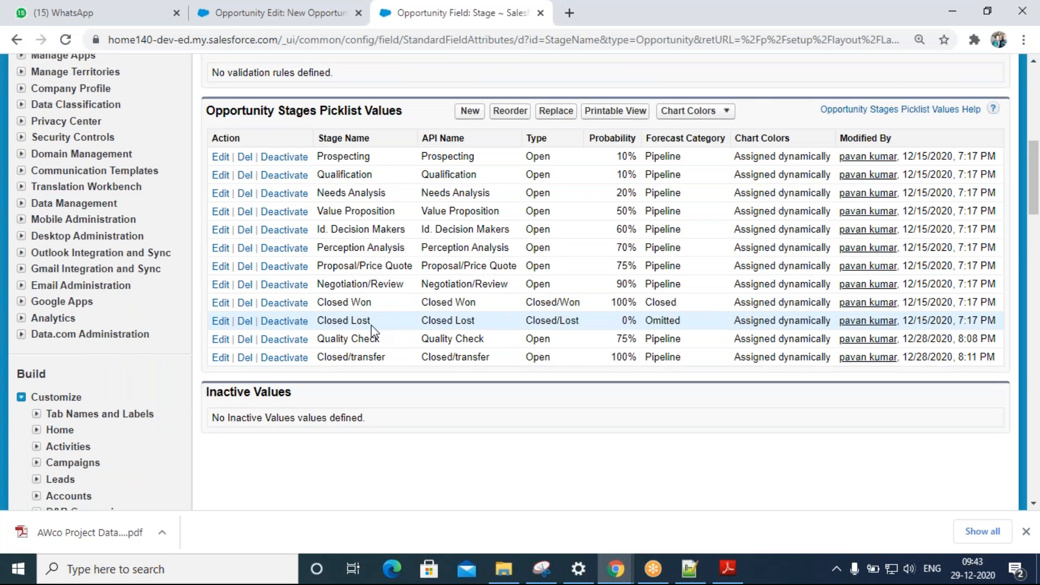
{"action": "scroll", "coordinate": [371, 325], "scroll_direction": "up", "scroll_amount": 4}
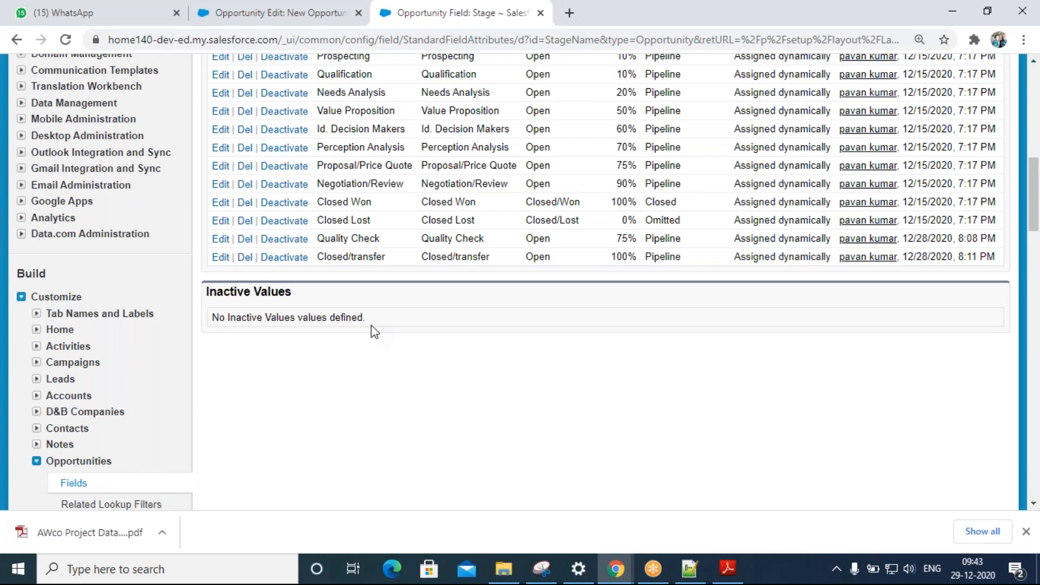
{"action": "key", "text": "ctrl+shift+Tab"}
{"action": "left_click", "coordinate": [413, 136]}
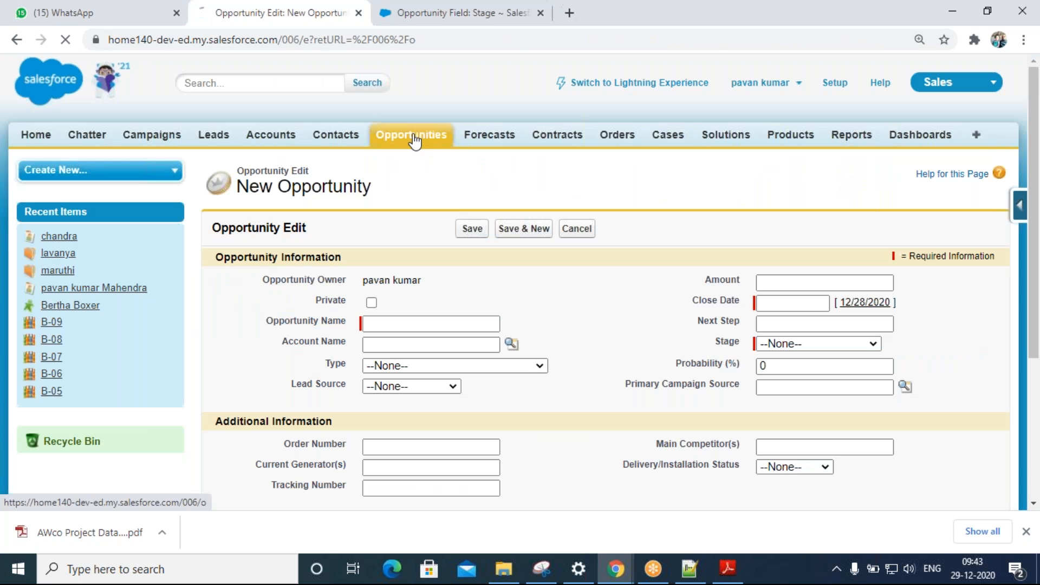
- Start a new opportunity and check the Stage picklist values without selecting one
{"action": "left_click", "coordinate": [465, 261]}
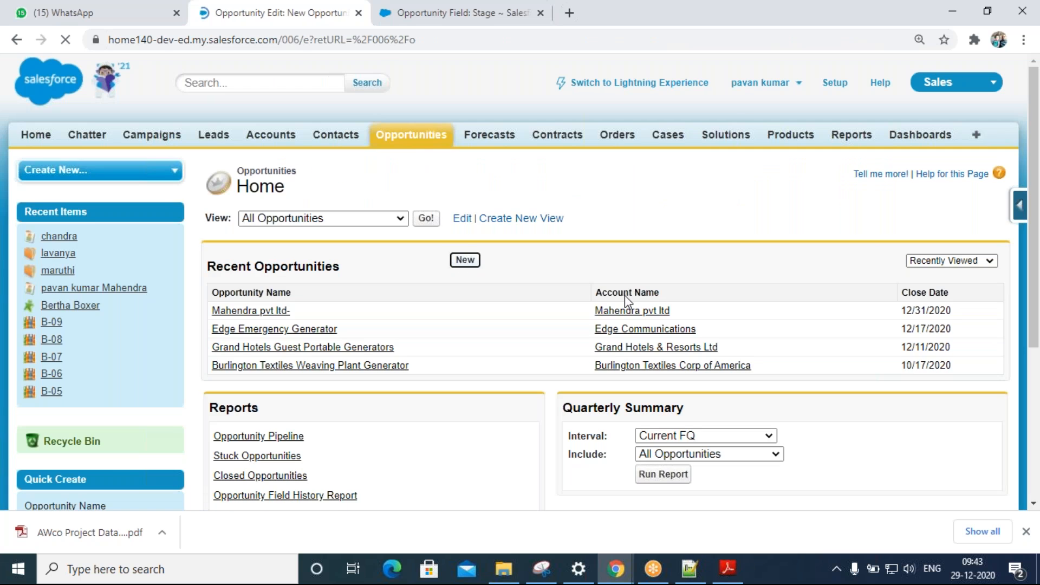
{"action": "scroll", "coordinate": [671, 294], "scroll_direction": "down", "scroll_amount": 4}
{"action": "left_click", "coordinate": [870, 127]}
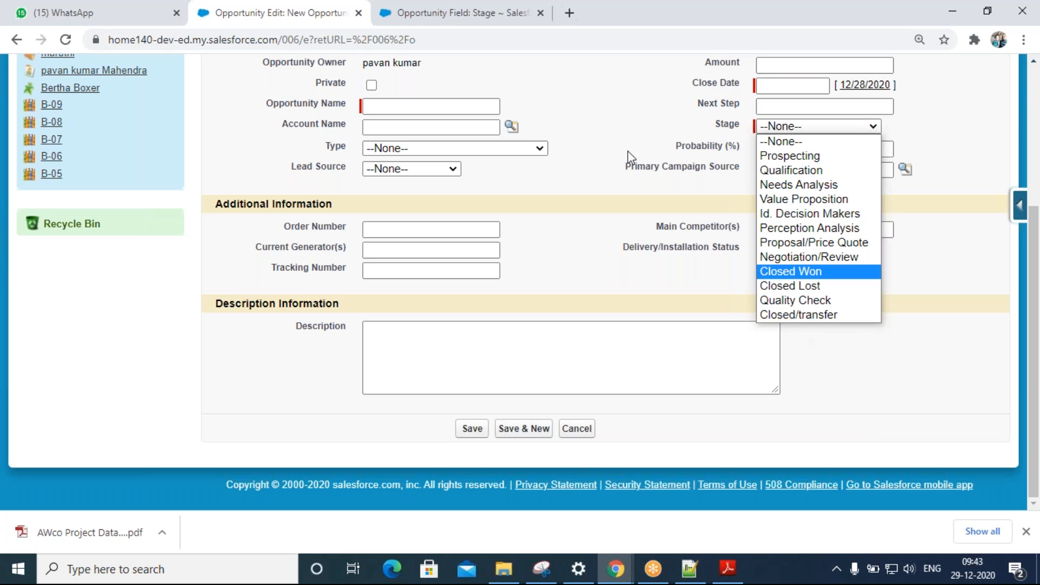
{"action": "left_click", "coordinate": [582, 193]}
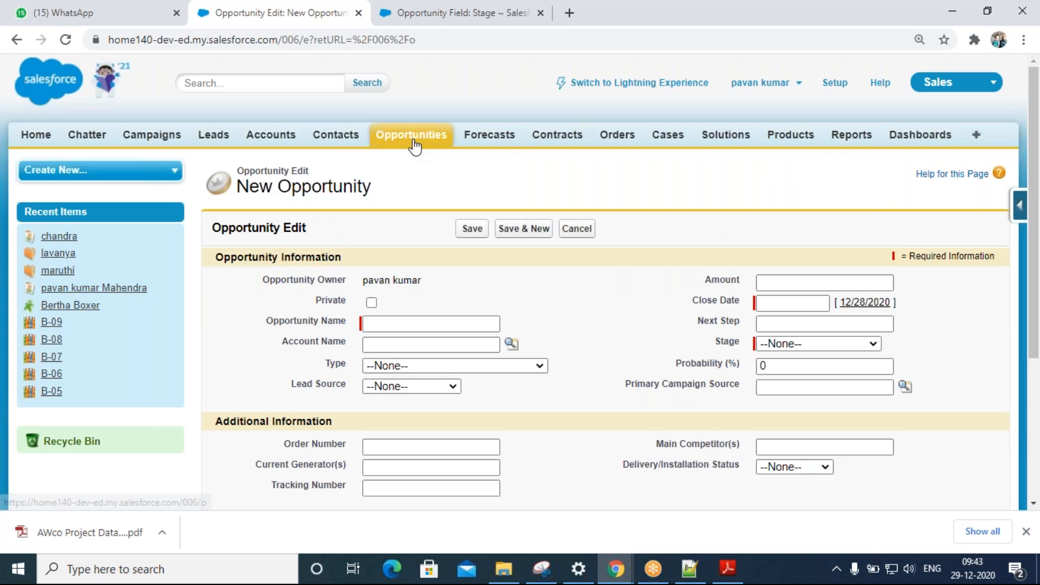
{"action": "left_click", "coordinate": [414, 144]}
- Return to the Opportunity Stage field setup page and open Opportunity Record Types settings
{"action": "left_click", "coordinate": [452, 18]}
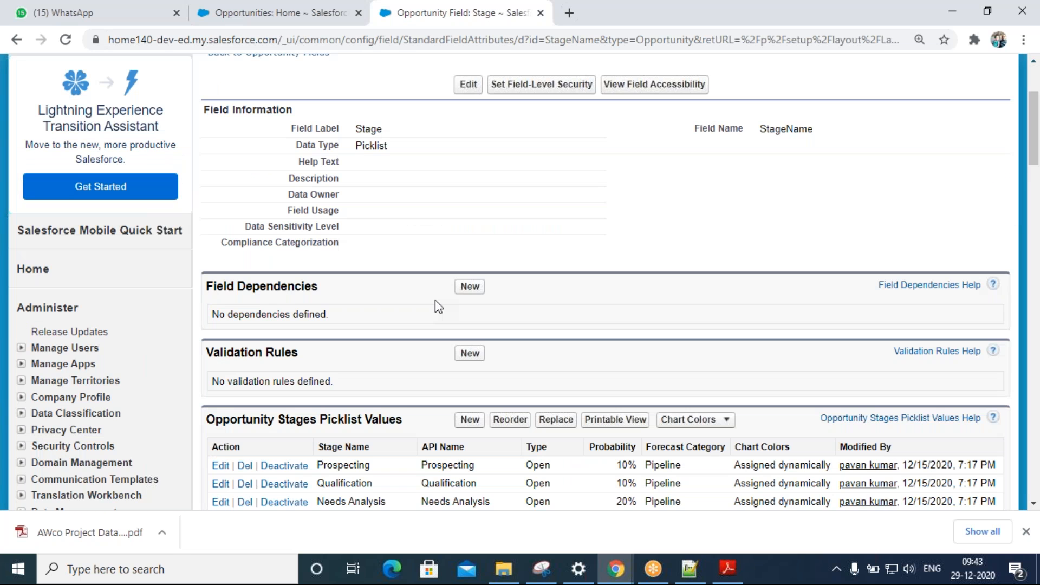
{"action": "scroll", "coordinate": [434, 300], "scroll_direction": "down", "scroll_amount": 14}
{"action": "scroll", "coordinate": [434, 302], "scroll_direction": "up", "scroll_amount": 3}
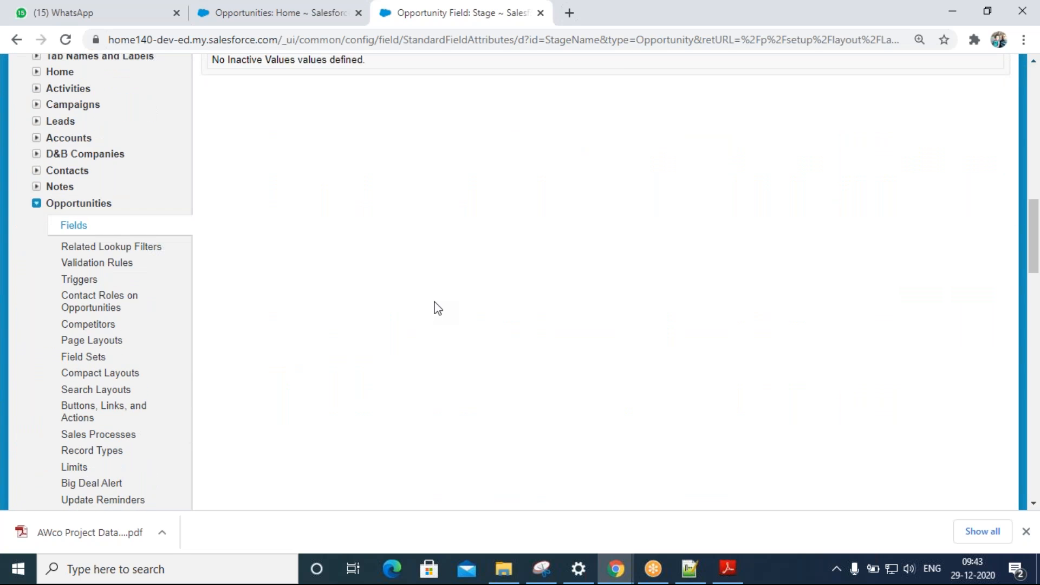
{"action": "scroll", "coordinate": [434, 302], "scroll_direction": "down", "scroll_amount": 6}
{"action": "scroll", "coordinate": [434, 302], "scroll_direction": "up", "scroll_amount": 5}
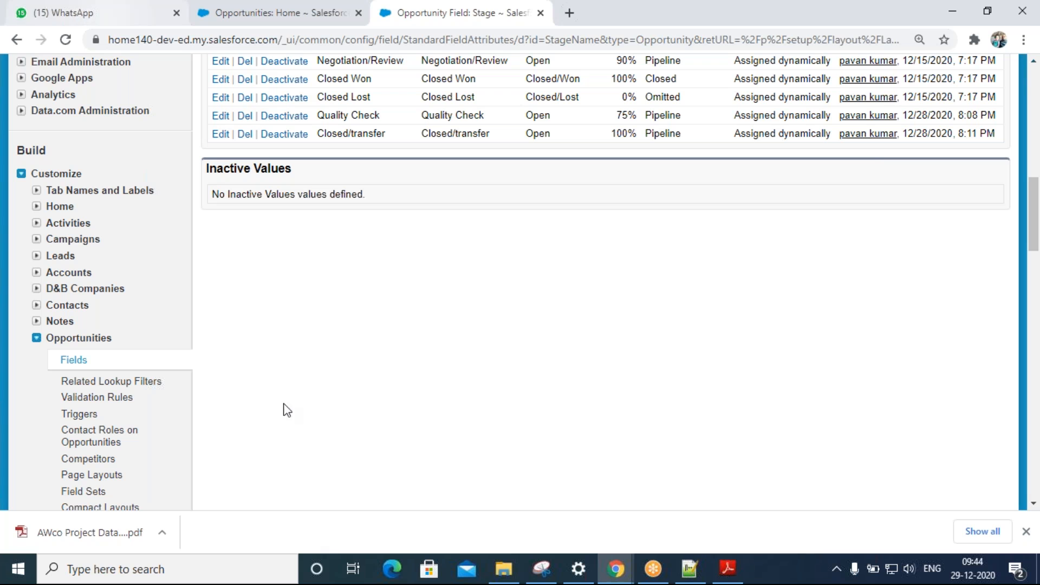
{"action": "scroll", "coordinate": [332, 429], "scroll_direction": "down", "scroll_amount": 5}
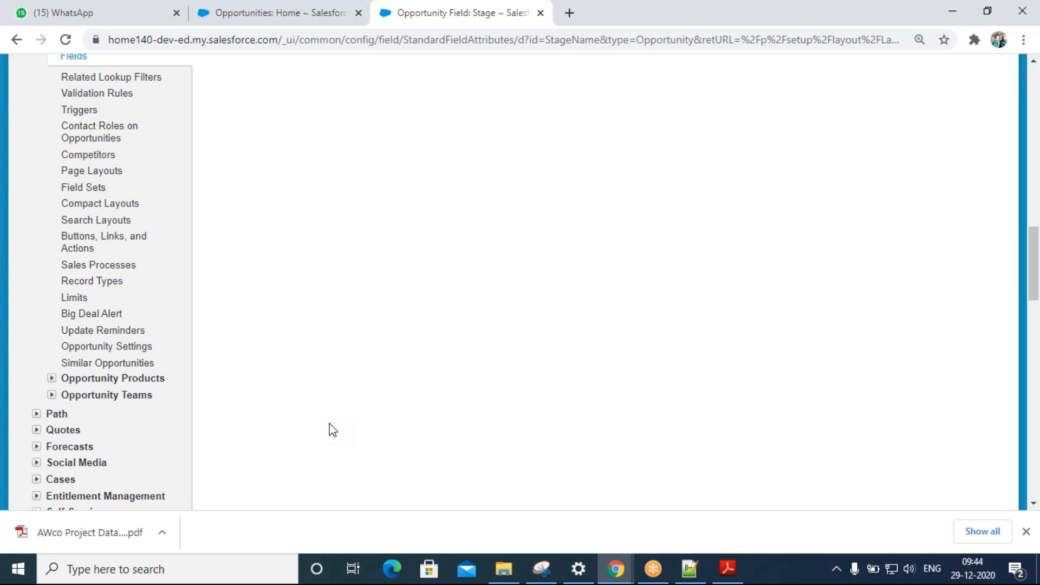
{"action": "left_click", "coordinate": [110, 286]}
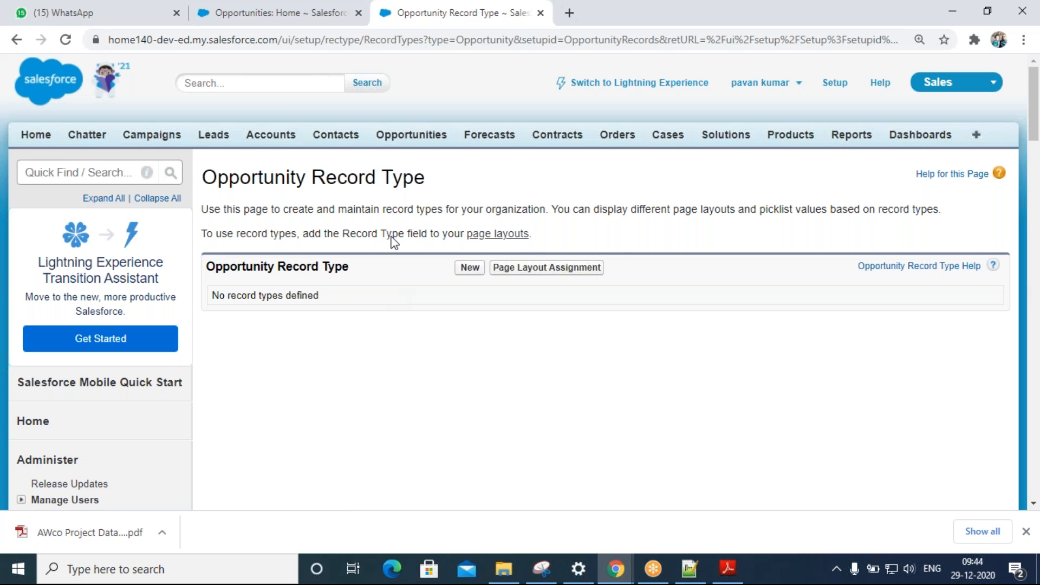
- Start a new opportunity record type and highlight the warning that a sales process is required
{"action": "left_click", "coordinate": [465, 269]}
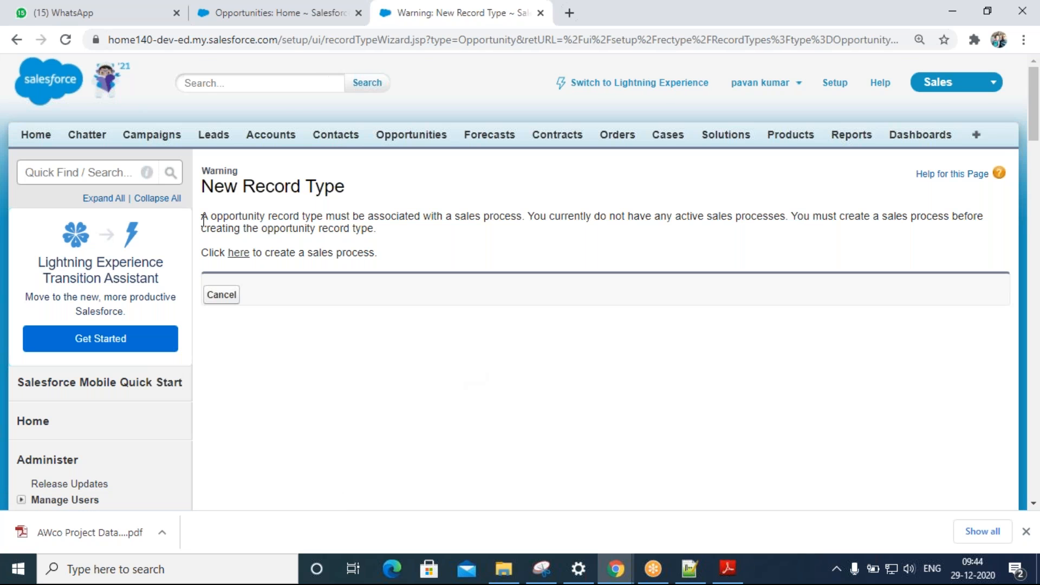
{"action": "left_click_drag", "start_coordinate": [204, 219], "coordinate": [529, 217]}
{"action": "left_click", "coordinate": [449, 218]}
{"action": "left_click_drag", "start_coordinate": [449, 218], "coordinate": [537, 212]}
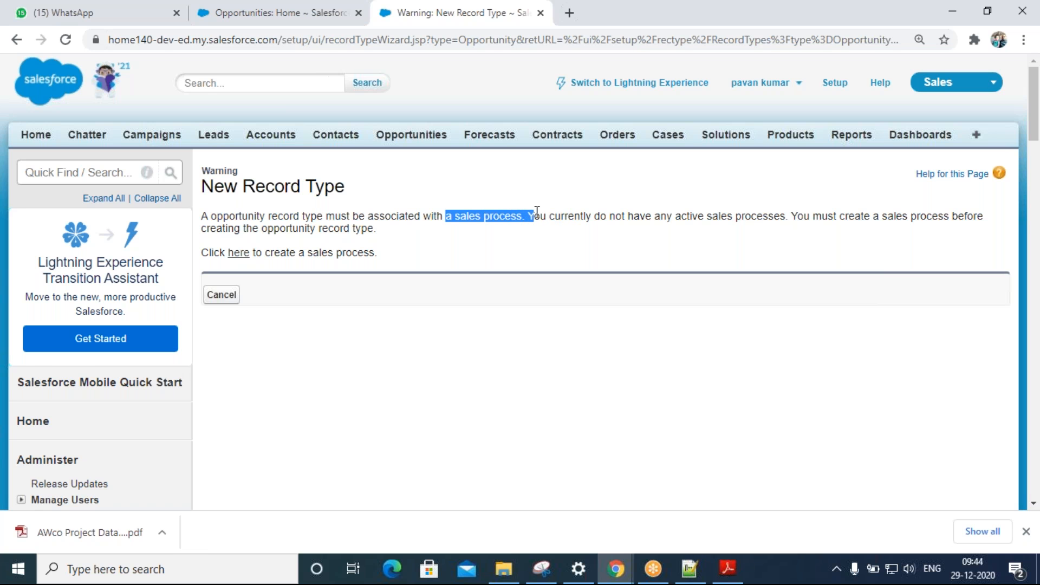
- Open Opportunity Sales Processes, begin a new sales process, then consult the stage notes
{"action": "scroll", "coordinate": [444, 352], "scroll_direction": "down", "scroll_amount": 15}
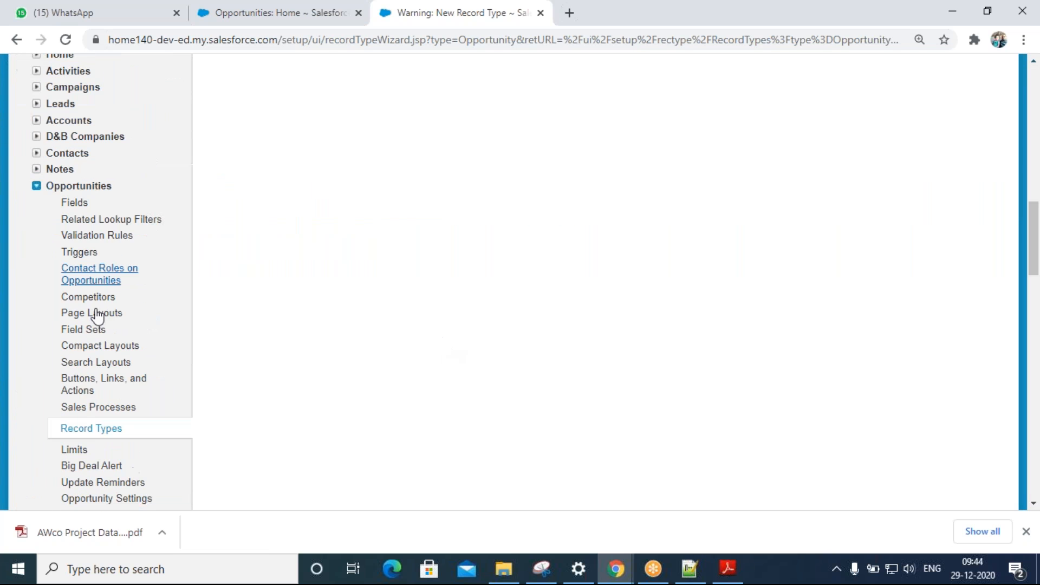
{"action": "left_click", "coordinate": [101, 409]}
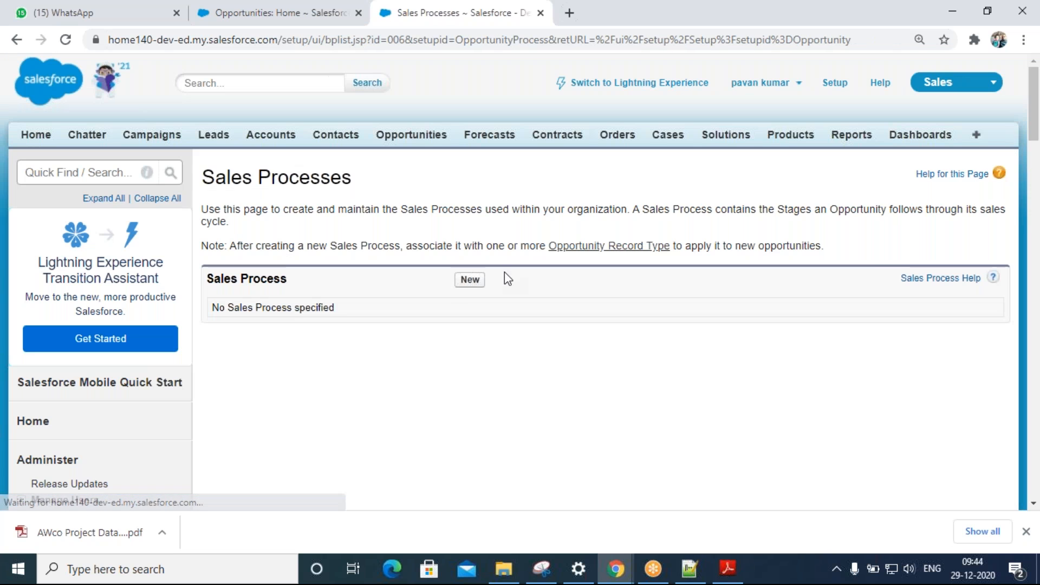
{"action": "left_click", "coordinate": [481, 287]}
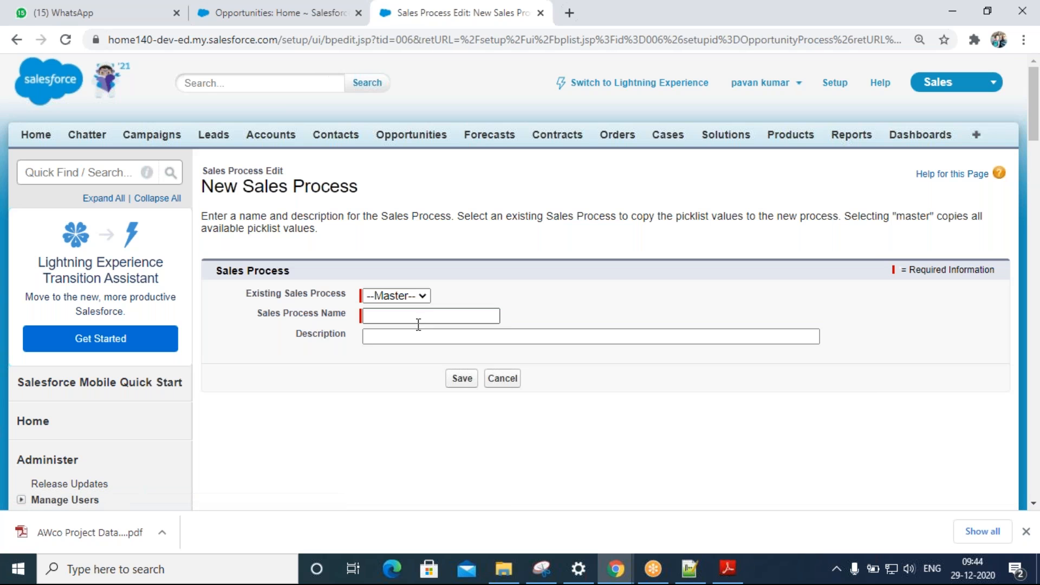
{"action": "left_click", "coordinate": [427, 318]}
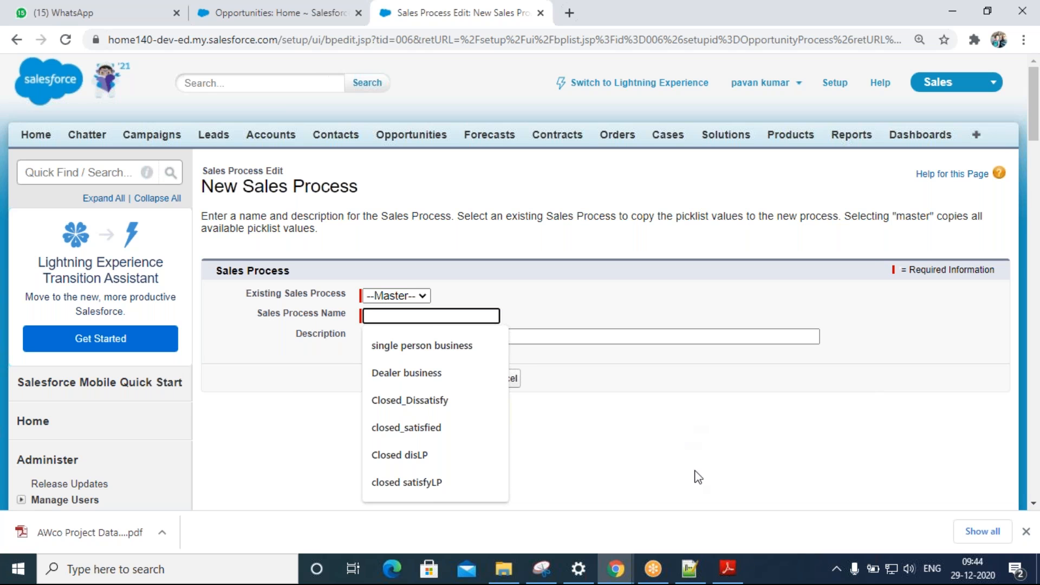
{"action": "left_click", "coordinate": [689, 569]}
{"action": "left_click", "coordinate": [64, 319]}
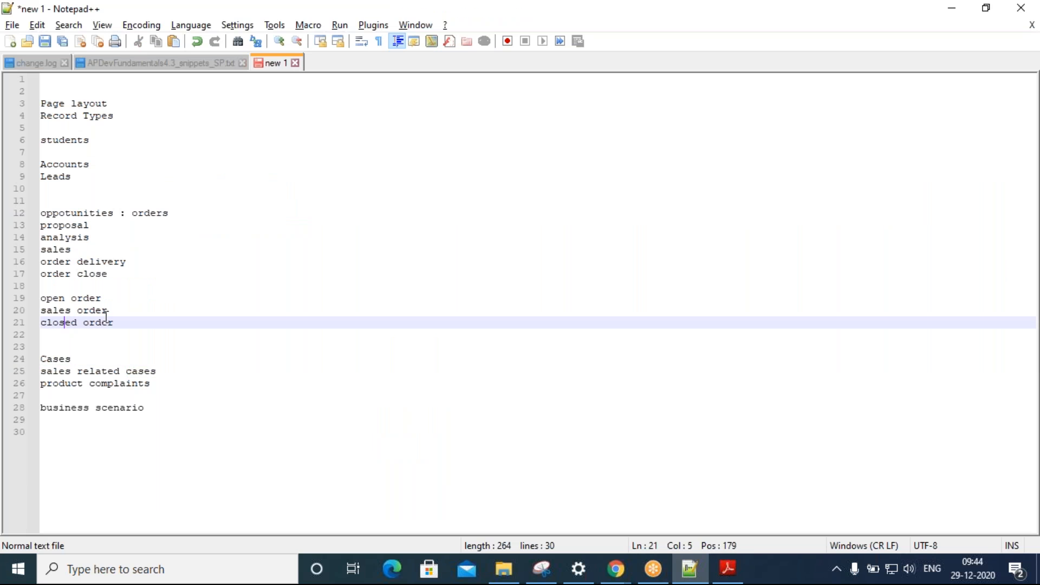
- Highlight the open, sales and closed order lines (lines 19–21) in the notes
{"action": "left_click_drag", "start_coordinate": [133, 323], "coordinate": [51, 303]}
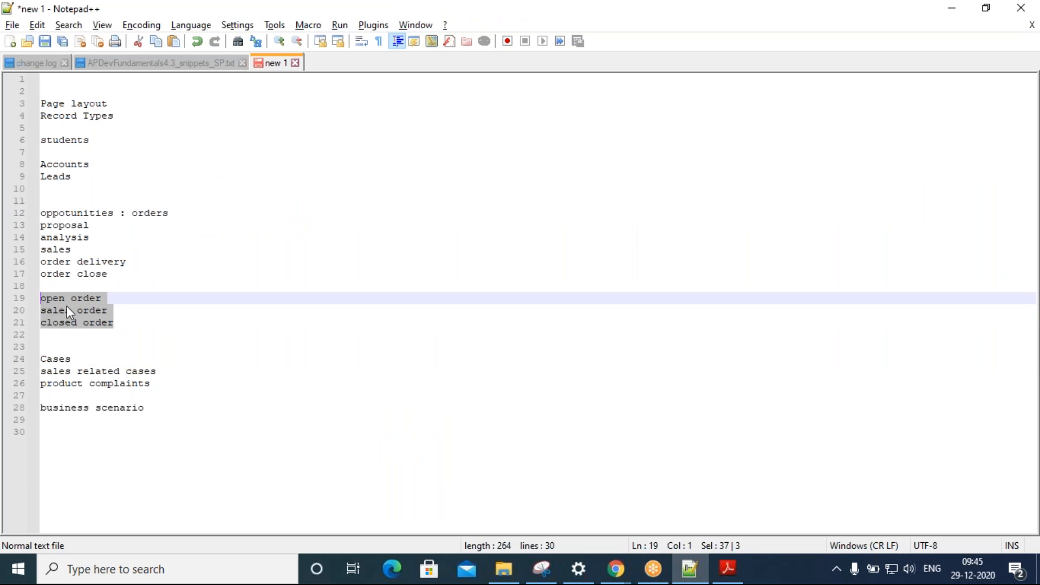
{"action": "left_click", "coordinate": [133, 322]}
{"action": "left_click_drag", "start_coordinate": [134, 323], "coordinate": [38, 299]}
{"action": "left_click", "coordinate": [107, 323]}
{"action": "left_click_drag", "start_coordinate": [140, 321], "coordinate": [37, 299]}
{"action": "left_click", "coordinate": [130, 323]}
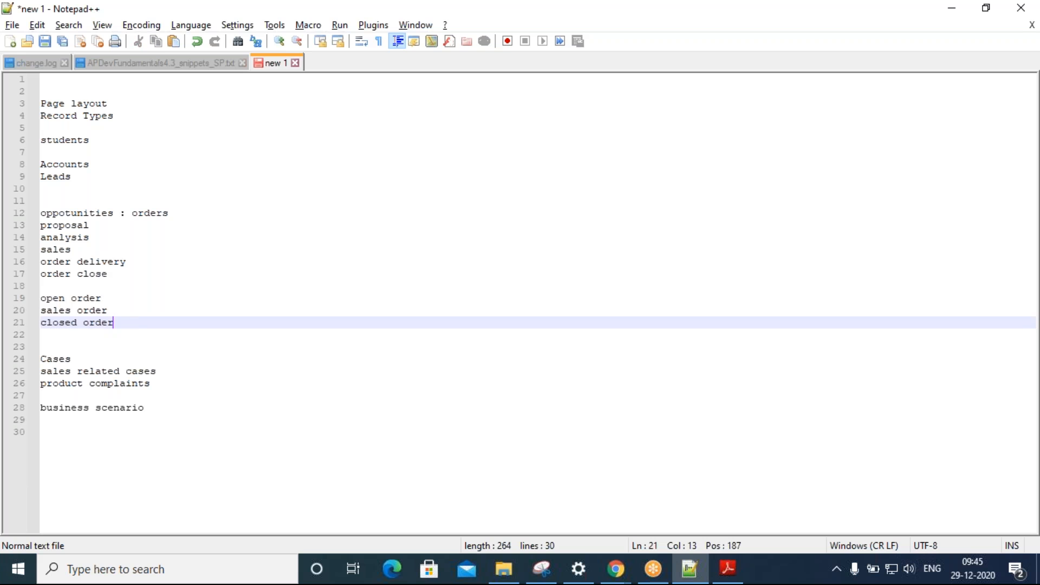
{"action": "left_click_drag", "start_coordinate": [112, 323], "coordinate": [39, 298]}
{"action": "left_click", "coordinate": [132, 323]}
{"action": "left_click_drag", "start_coordinate": [116, 324], "coordinate": [39, 298]}
{"action": "left_click", "coordinate": [120, 313]}
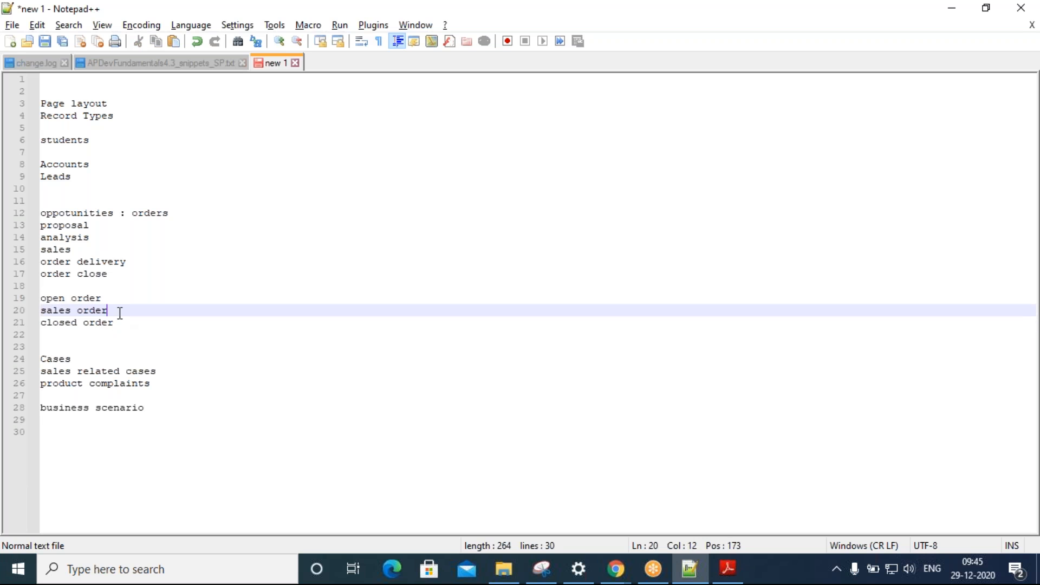
{"action": "left_click_drag", "start_coordinate": [125, 324], "coordinate": [28, 297]}
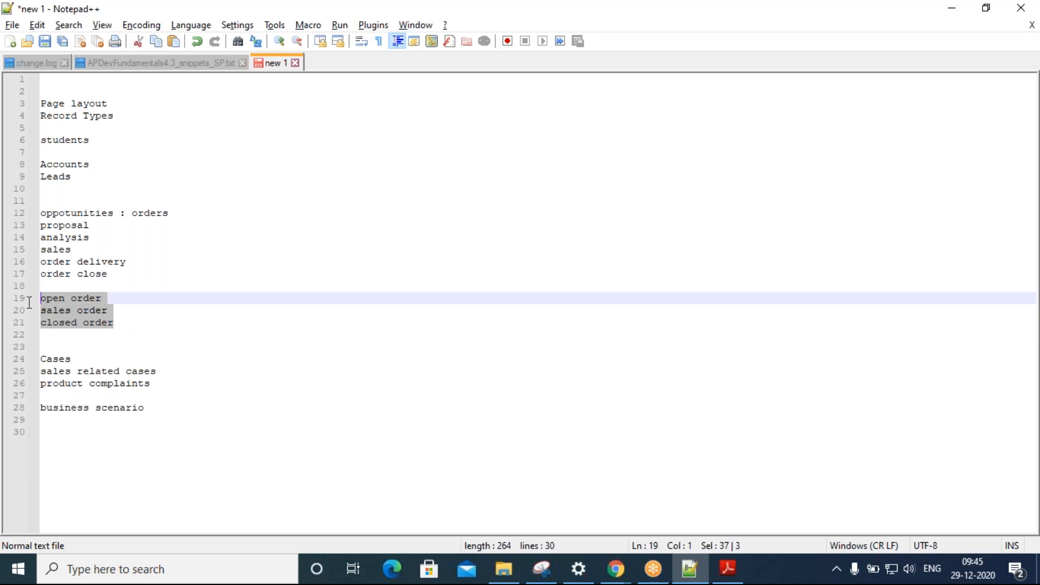
{"action": "left_click", "coordinate": [132, 314]}
{"action": "left_click_drag", "start_coordinate": [116, 323], "coordinate": [37, 302]}
{"action": "left_click", "coordinate": [103, 315]}
{"action": "left_click_drag", "start_coordinate": [124, 323], "coordinate": [40, 303]}
{"action": "left_click_drag", "start_coordinate": [127, 329], "coordinate": [22, 299]}
- Pick out the words open, sales, closed, oppotunities and orders in the notes
{"action": "double_click", "coordinate": [55, 297]}
{"action": "left_click", "coordinate": [62, 310]}
{"action": "double_click", "coordinate": [62, 309]}
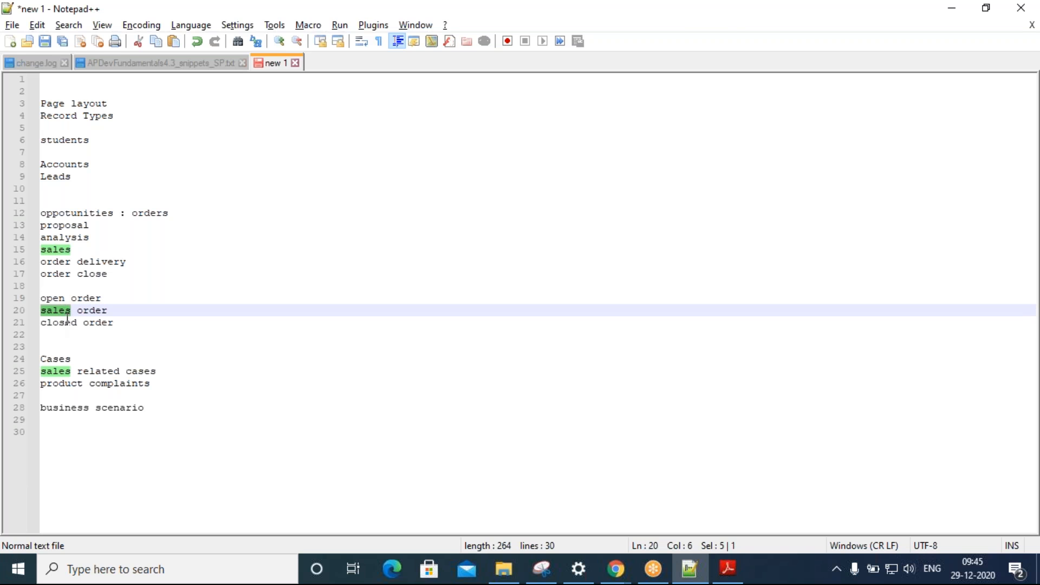
{"action": "double_click", "coordinate": [69, 322]}
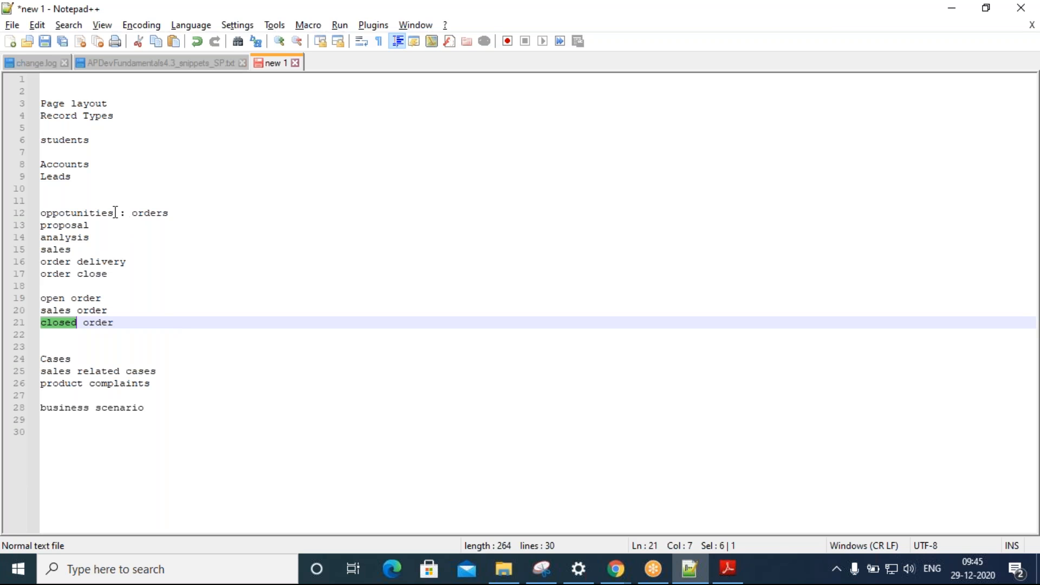
{"action": "double_click", "coordinate": [94, 213]}
{"action": "double_click", "coordinate": [59, 298]}
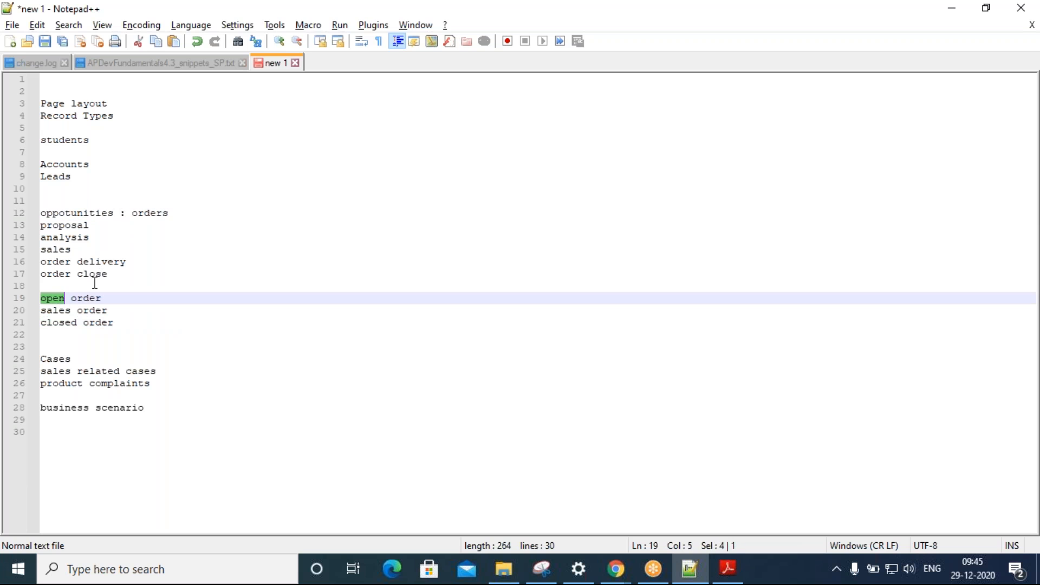
{"action": "double_click", "coordinate": [62, 310]}
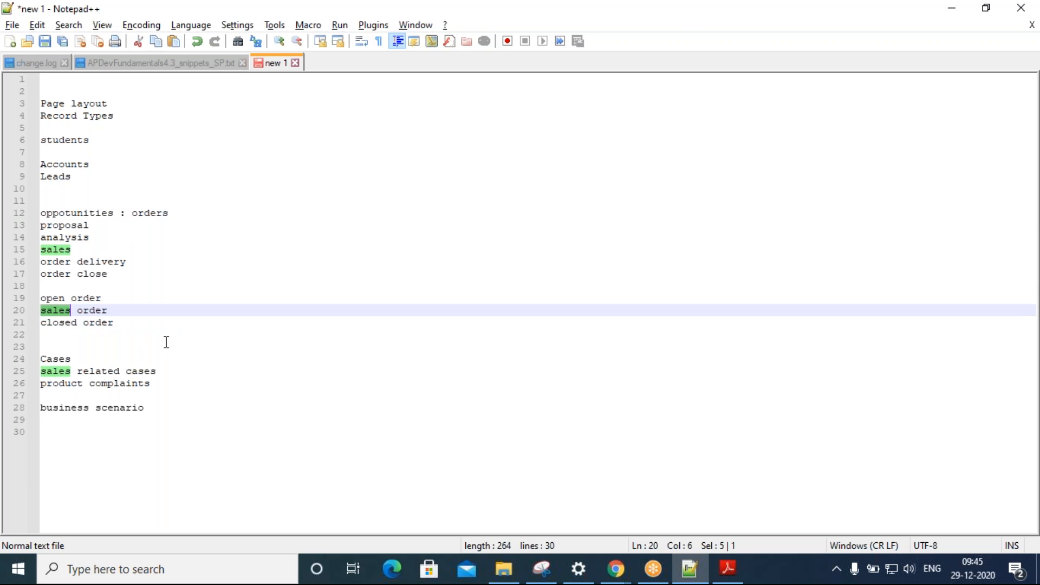
{"action": "double_click", "coordinate": [64, 324]}
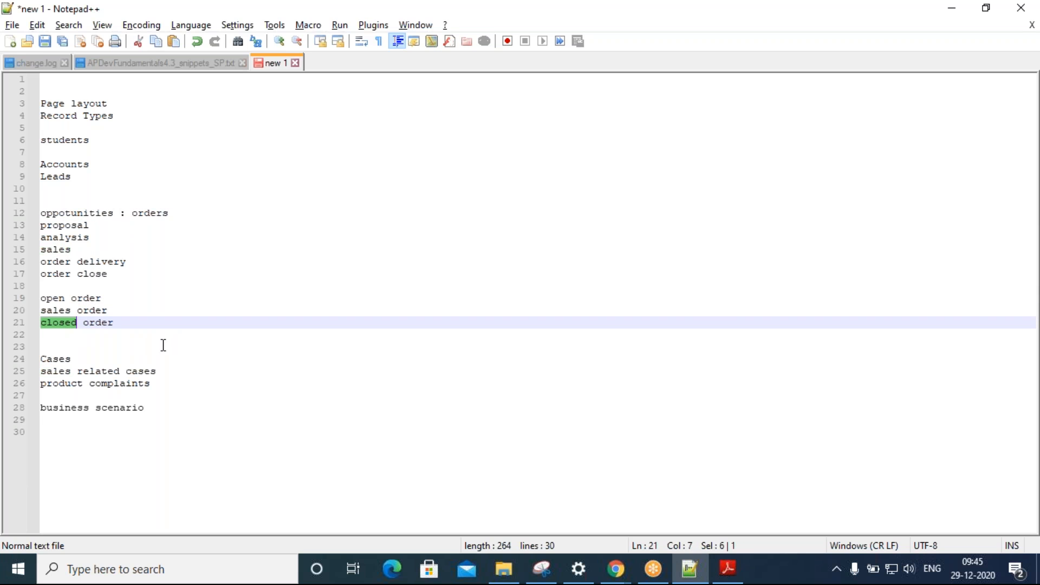
{"action": "double_click", "coordinate": [85, 213]}
{"action": "double_click", "coordinate": [158, 214]}
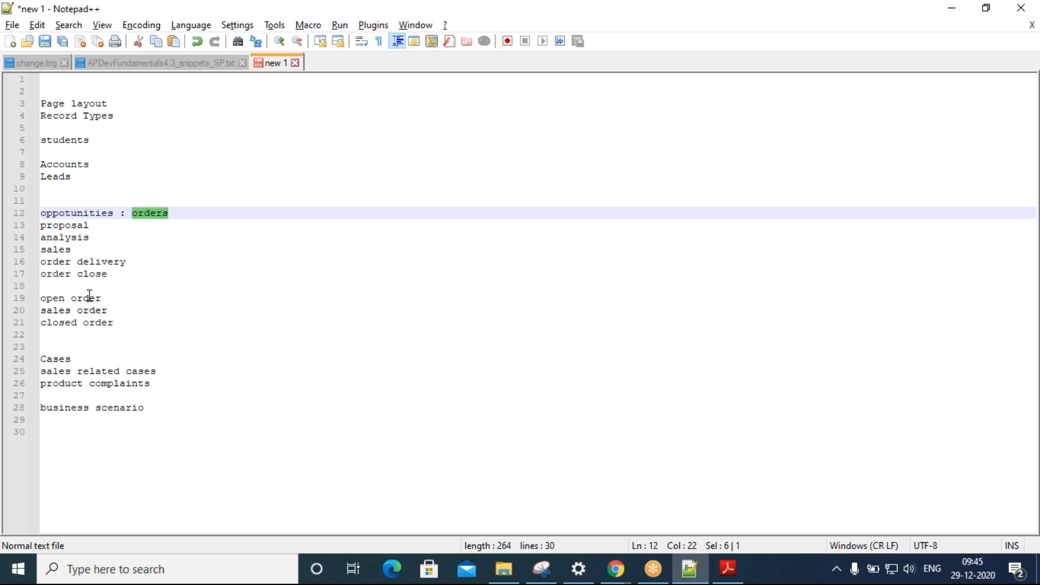
{"action": "double_click", "coordinate": [56, 301]}
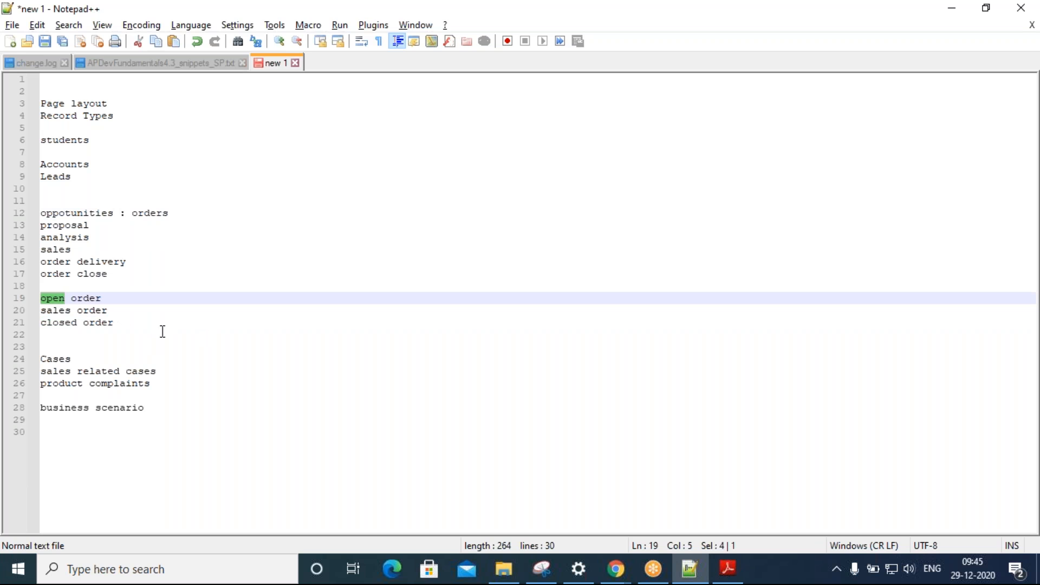
{"action": "double_click", "coordinate": [63, 310]}
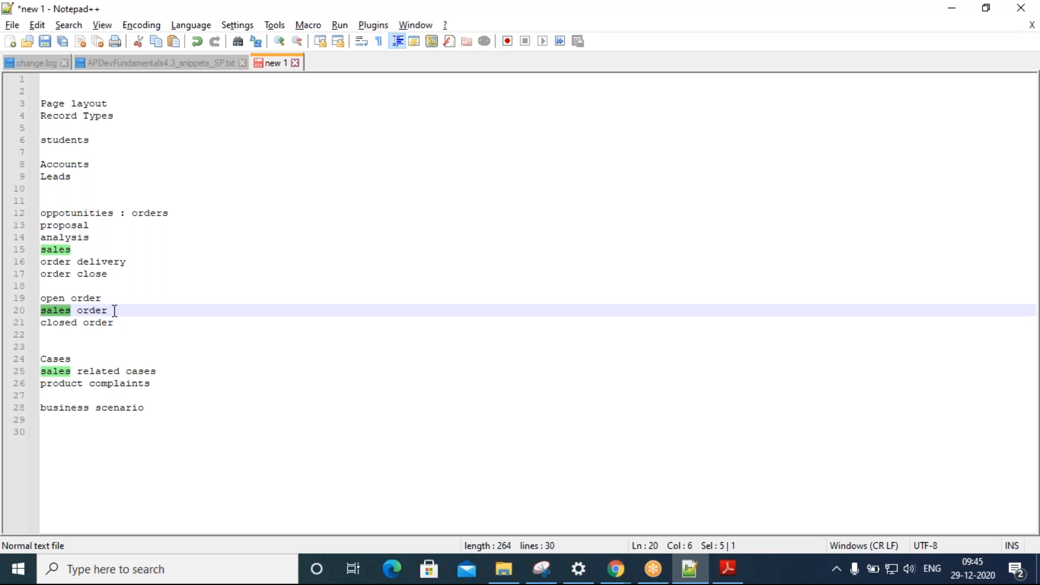
{"action": "double_click", "coordinate": [63, 323]}
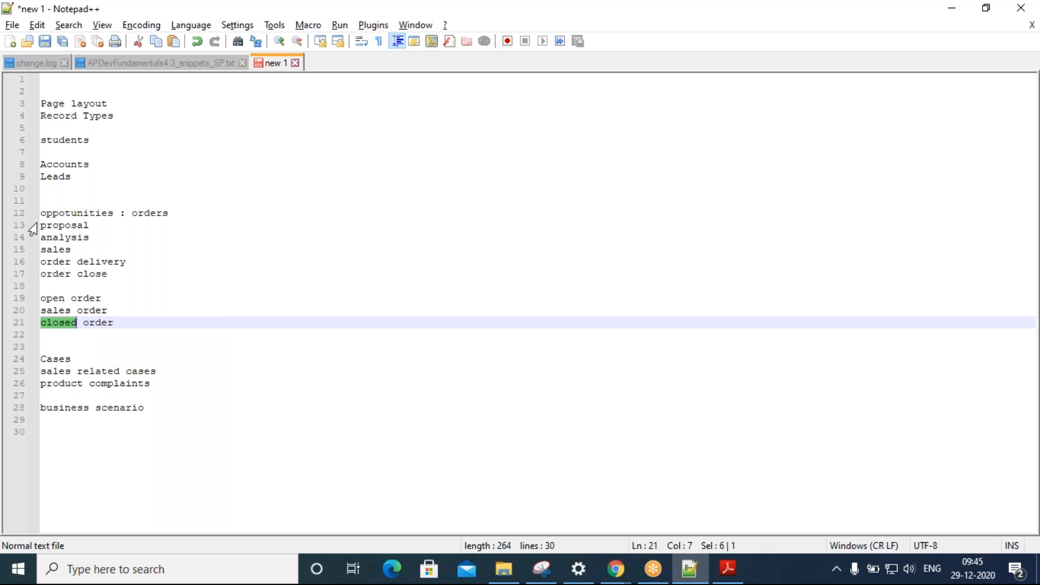
- Review the proposal-to-order-delivery stage lines, then return to the Salesforce Opportunities home page
{"action": "left_click_drag", "start_coordinate": [41, 225], "coordinate": [146, 262]}
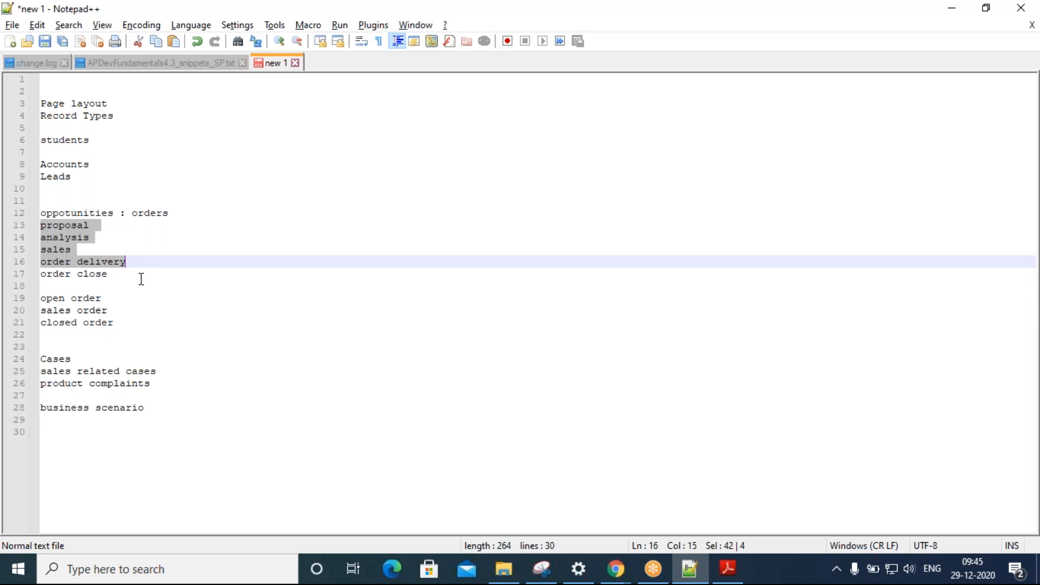
{"action": "left_click", "coordinate": [141, 279]}
{"action": "double_click", "coordinate": [47, 300]}
{"action": "left_click", "coordinate": [71, 246]}
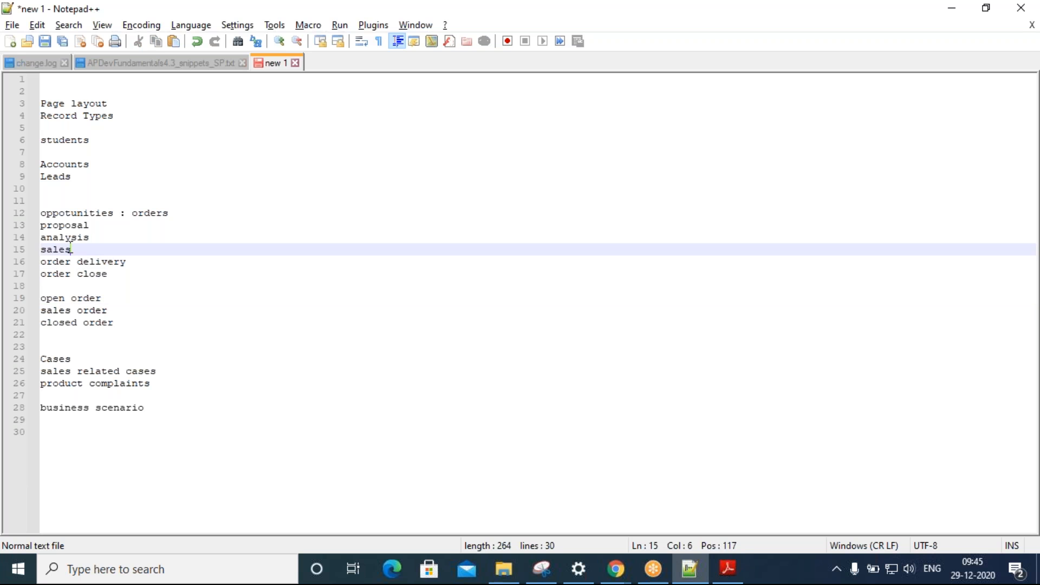
{"action": "left_click_drag", "start_coordinate": [71, 249], "coordinate": [40, 225]}
{"action": "left_click", "coordinate": [111, 274]}
{"action": "double_click", "coordinate": [60, 311]}
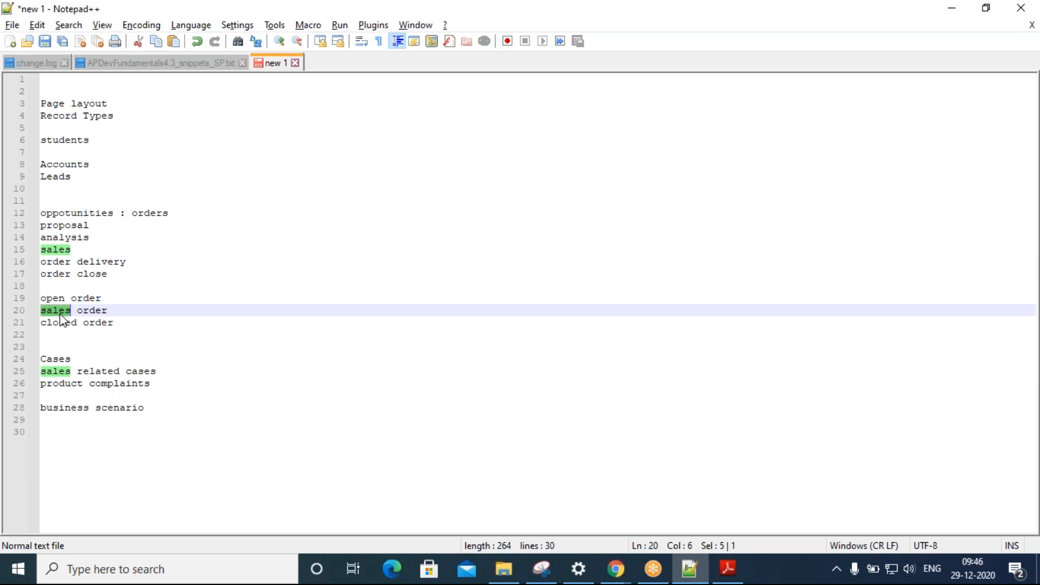
{"action": "left_click_drag", "start_coordinate": [109, 273], "coordinate": [58, 262]}
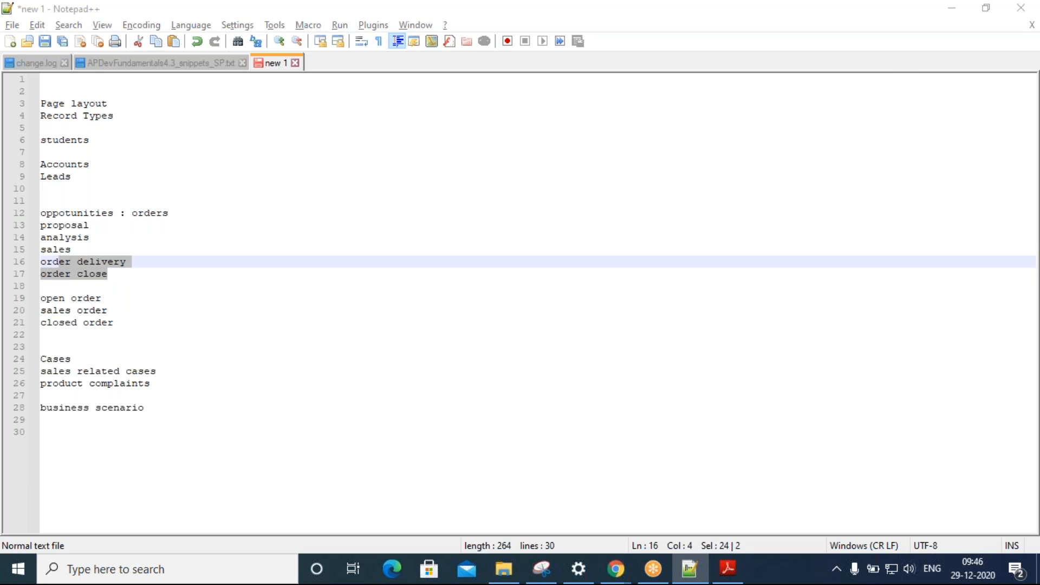
{"action": "key", "text": "alt+Tab"}
{"action": "left_click", "coordinate": [266, 20]}
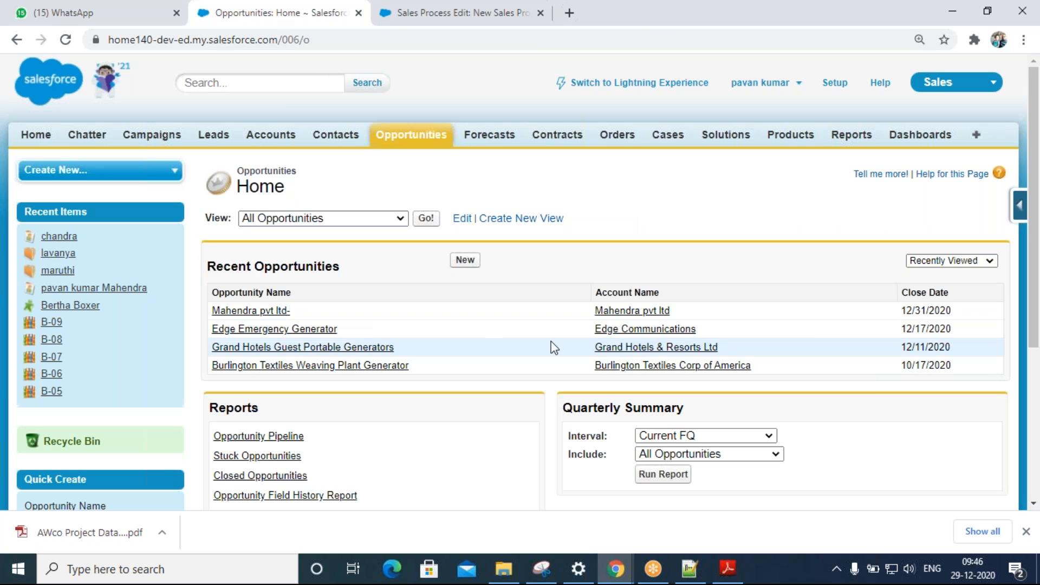
{"action": "left_click", "coordinate": [470, 264]}
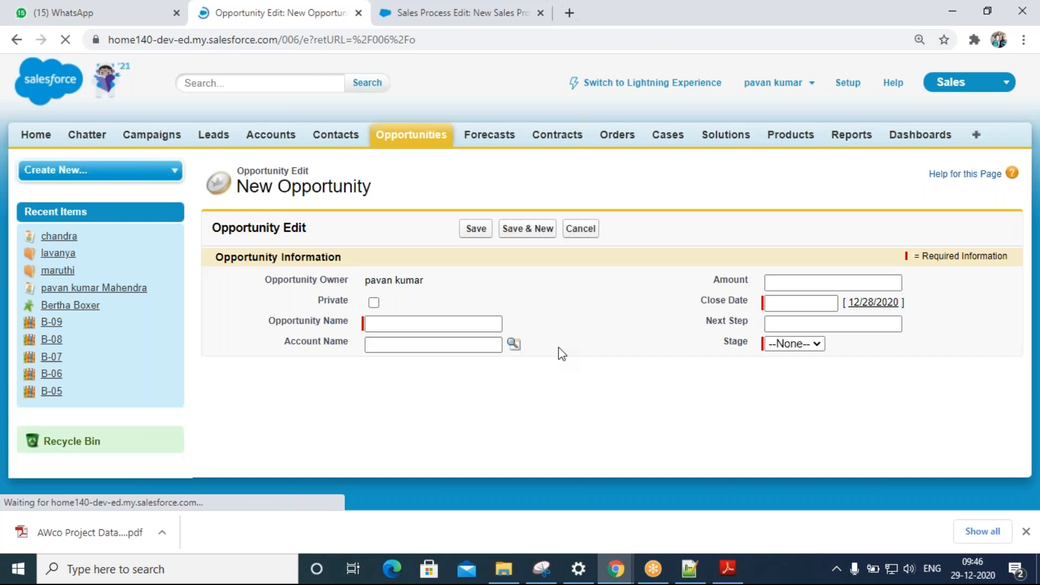
{"action": "scroll", "coordinate": [558, 347], "scroll_direction": "down", "scroll_amount": 3}
{"action": "scroll", "coordinate": [681, 246], "scroll_direction": "up", "scroll_amount": 2}
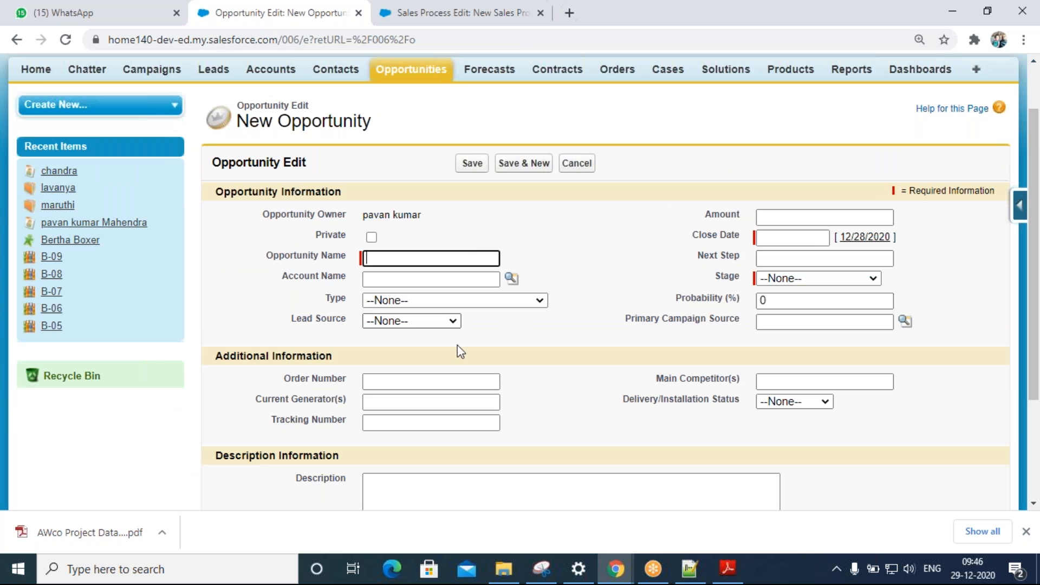
{"action": "left_click", "coordinate": [816, 280]}
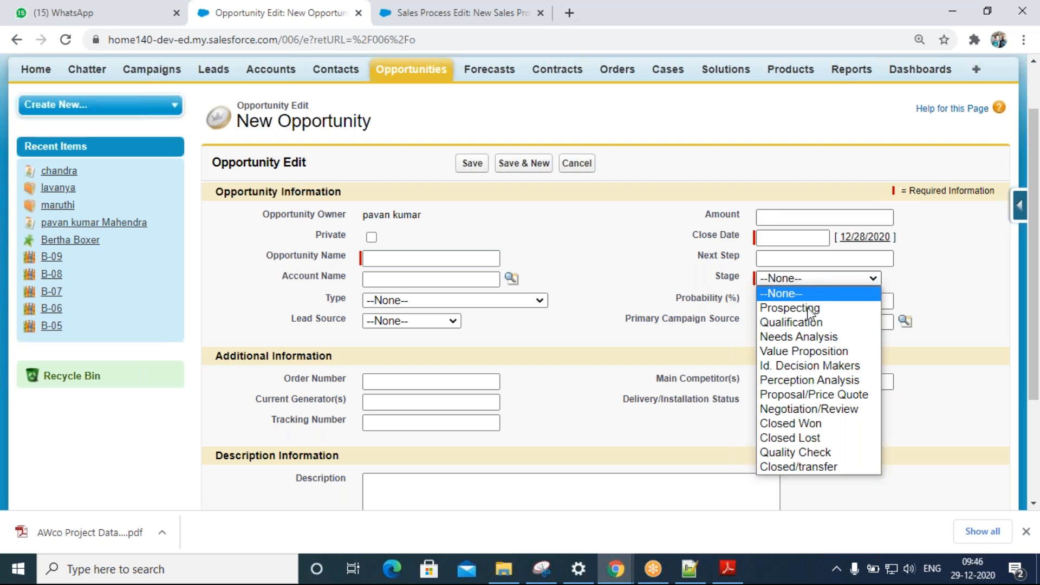
{"action": "left_click", "coordinate": [690, 568]}
{"action": "left_click", "coordinate": [65, 263]}
{"action": "left_click", "coordinate": [58, 300]}
{"action": "double_click", "coordinate": [58, 300]}
{"action": "key", "text": "alt+Tab"}
{"action": "left_click", "coordinate": [808, 278]}
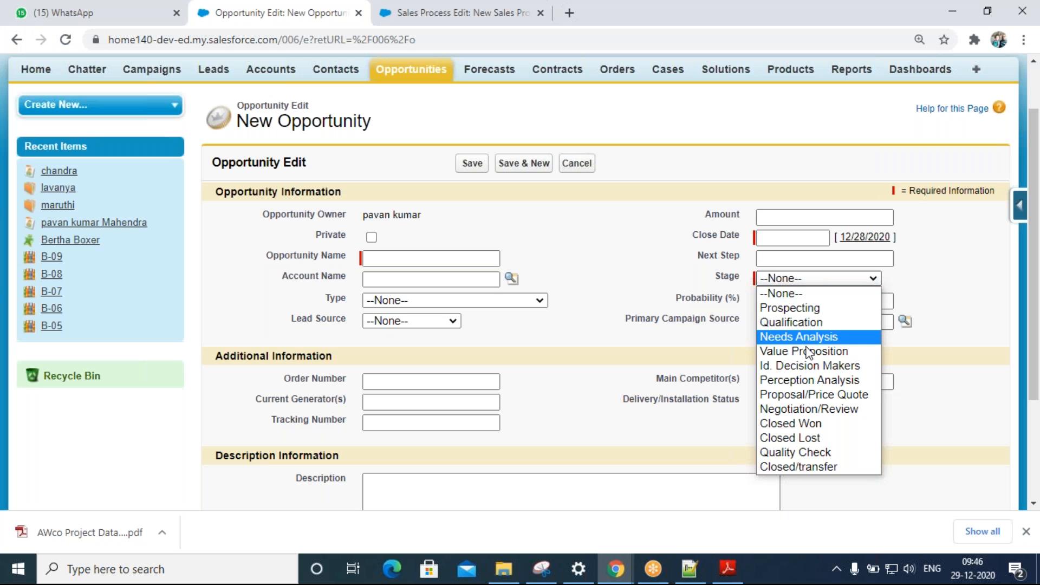
{"action": "key", "text": "alt+Tab"}
{"action": "double_click", "coordinate": [55, 310]}
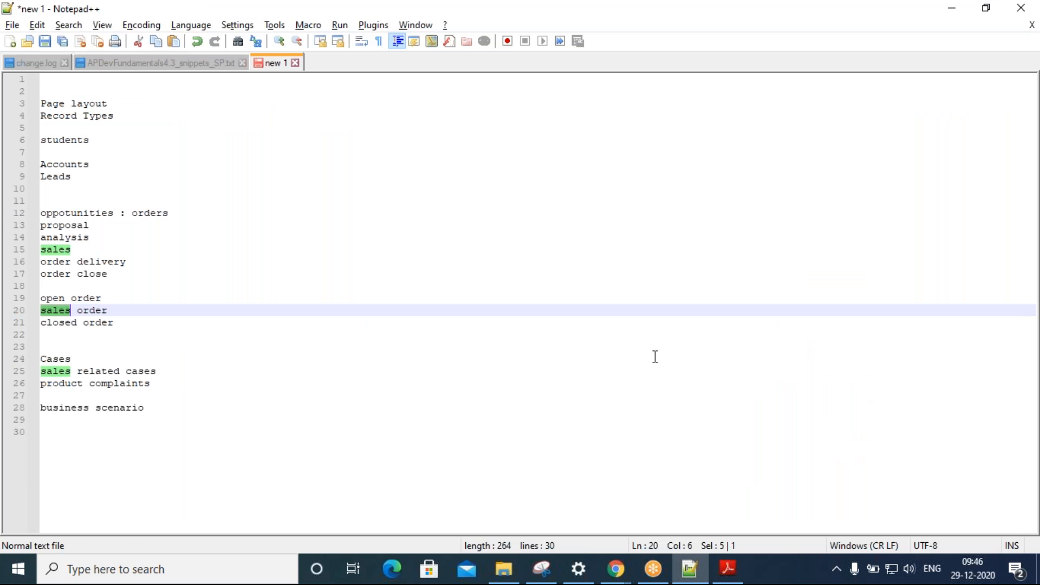
{"action": "key", "text": "alt+Tab"}
{"action": "left_click", "coordinate": [799, 277]}
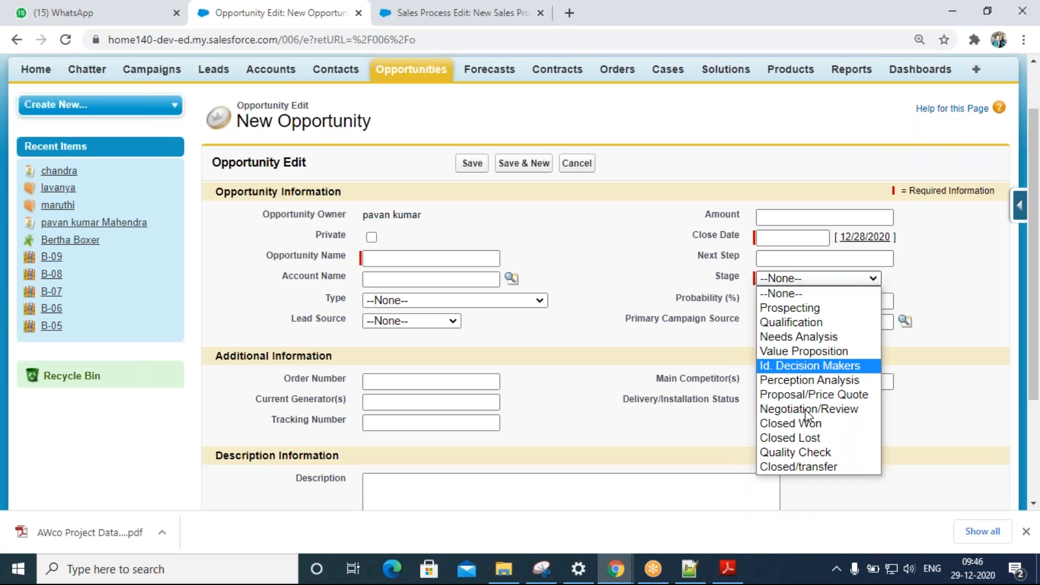
{"action": "left_click", "coordinate": [810, 427]}
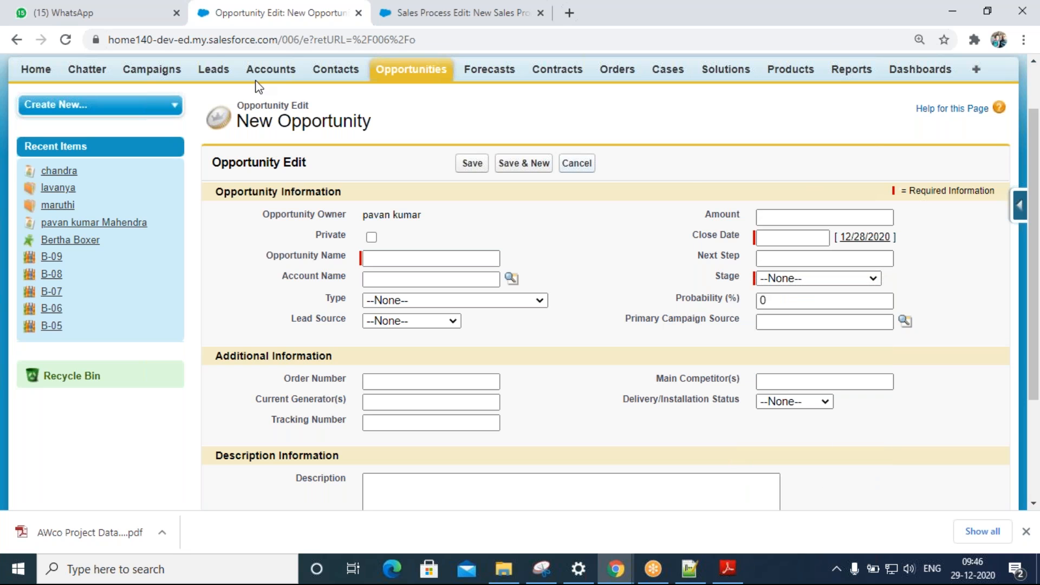
{"action": "key", "text": "alt+Tab"}
{"action": "double_click", "coordinate": [65, 322]}
{"action": "key", "text": "alt+Tab"}
{"action": "left_click", "coordinate": [818, 280]}
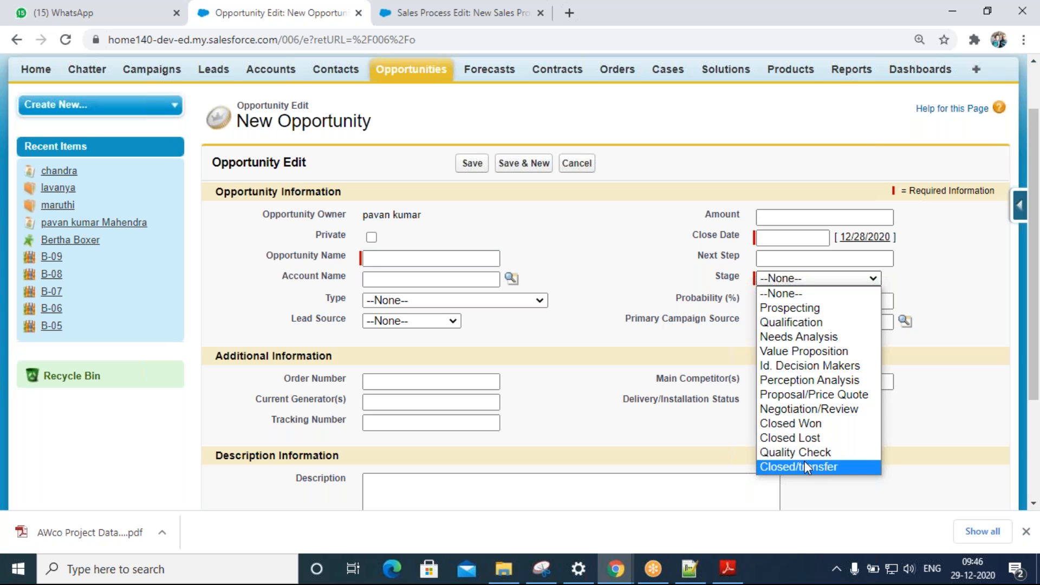
{"action": "left_click", "coordinate": [564, 218]}
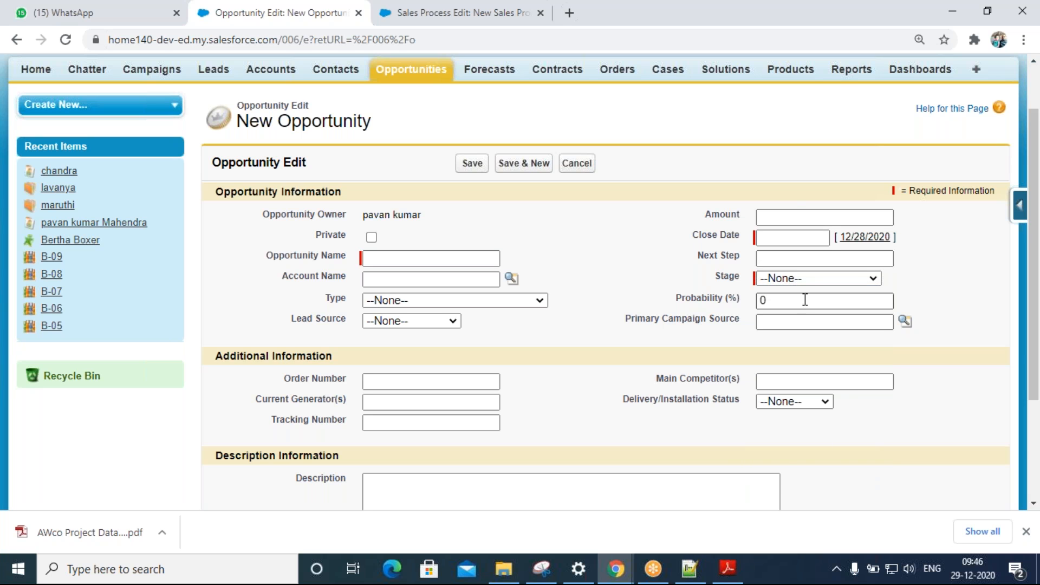
{"action": "left_click", "coordinate": [807, 277]}
{"action": "left_click", "coordinate": [632, 269]}
{"action": "left_click", "coordinate": [840, 279]}
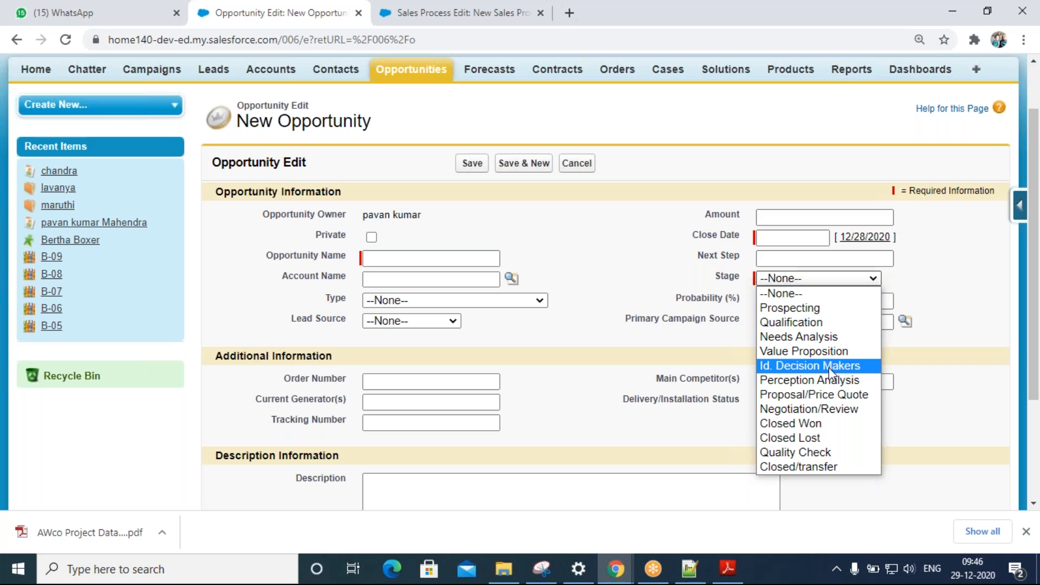
{"action": "left_click", "coordinate": [633, 283]}
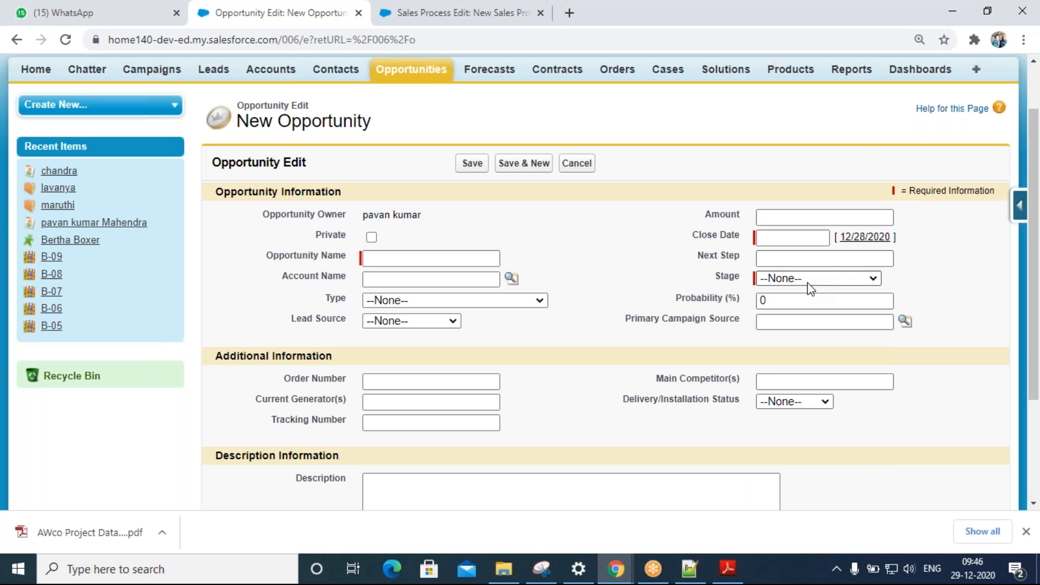
{"action": "key", "text": "alt+Tab"}
{"action": "key", "text": "alt+Tab"}
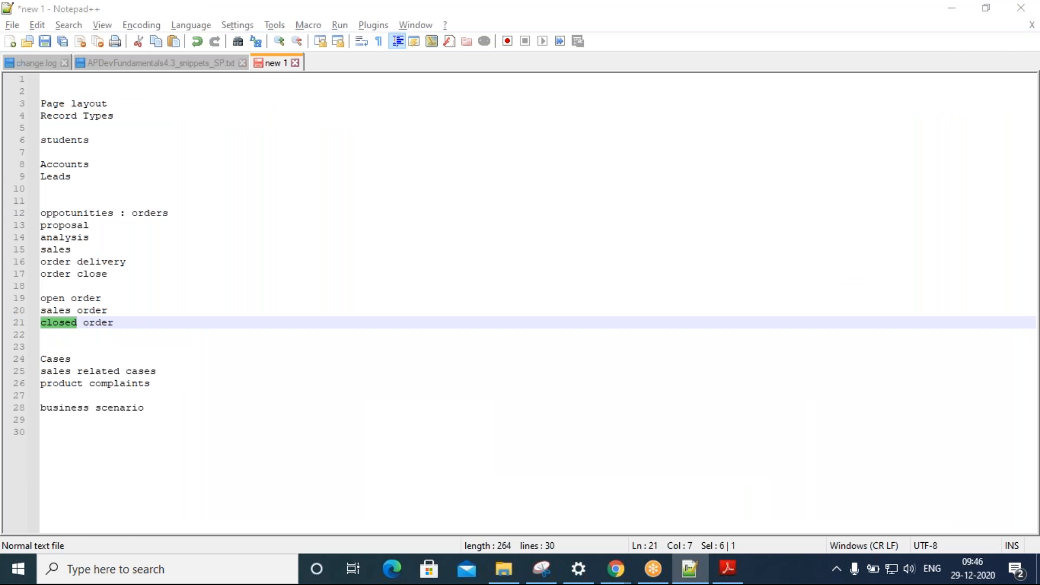
{"action": "left_click", "coordinate": [812, 279]}
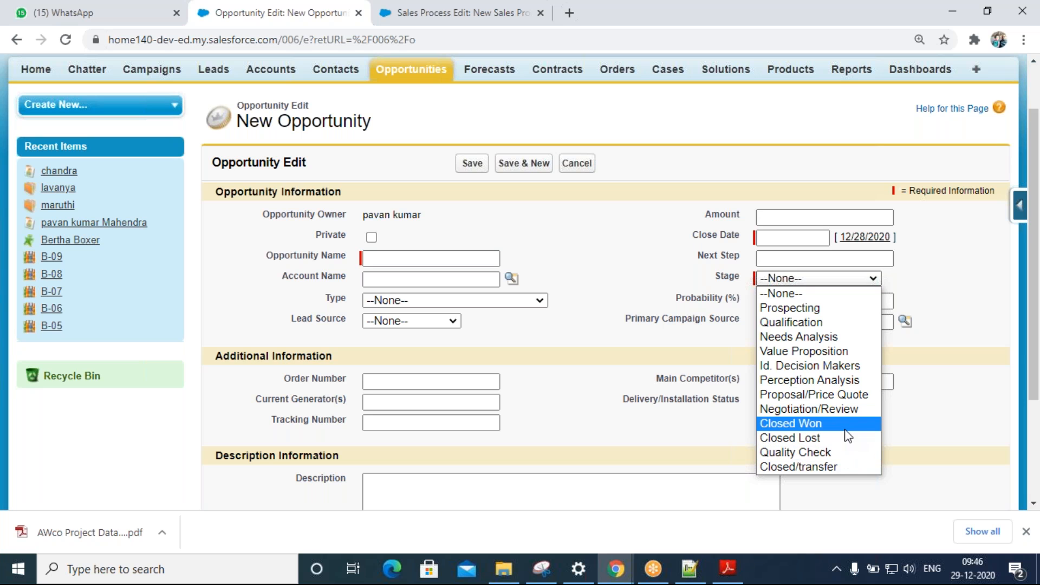
{"action": "left_click", "coordinate": [614, 271]}
{"action": "key", "text": "alt+Tab"}
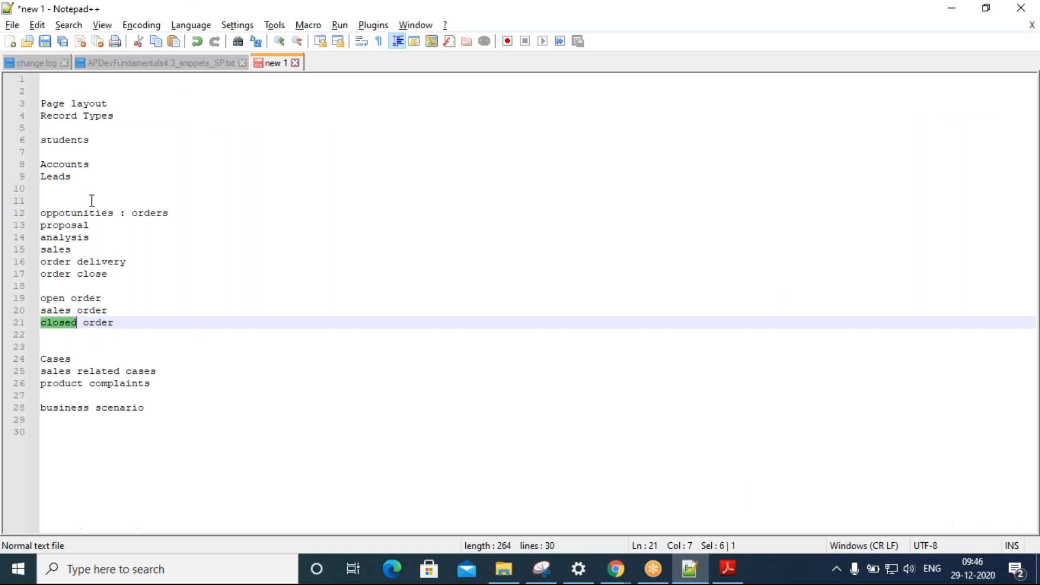
{"action": "left_click", "coordinate": [112, 323]}
{"action": "left_click_drag", "start_coordinate": [112, 323], "coordinate": [41, 298]}
- Go over the open, sales and closed order lines and words in the notes
{"action": "left_click", "coordinate": [140, 323]}
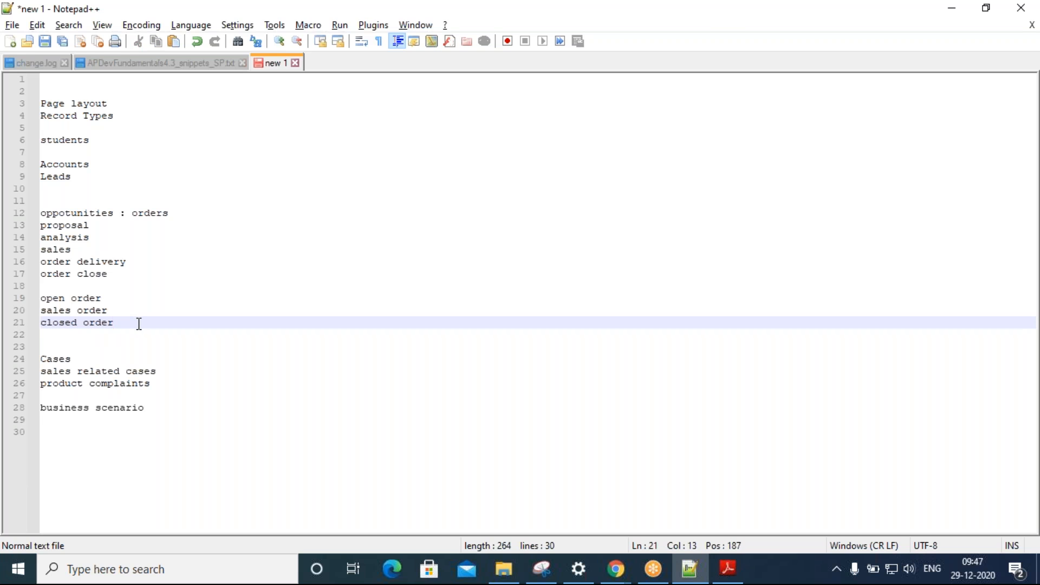
{"action": "left_click_drag", "start_coordinate": [113, 322], "coordinate": [40, 298]}
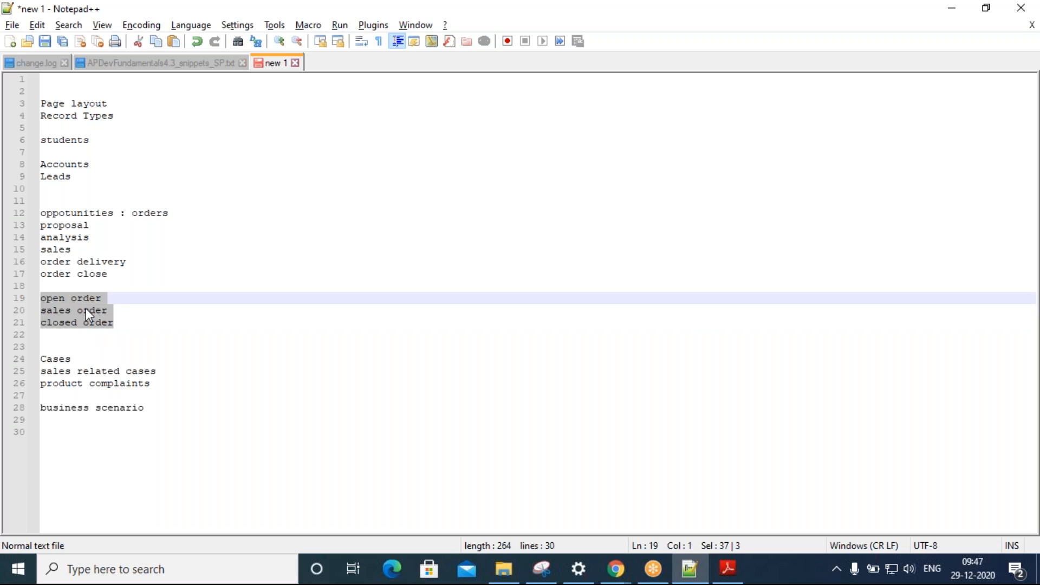
{"action": "double_click", "coordinate": [53, 299]}
{"action": "double_click", "coordinate": [56, 310]}
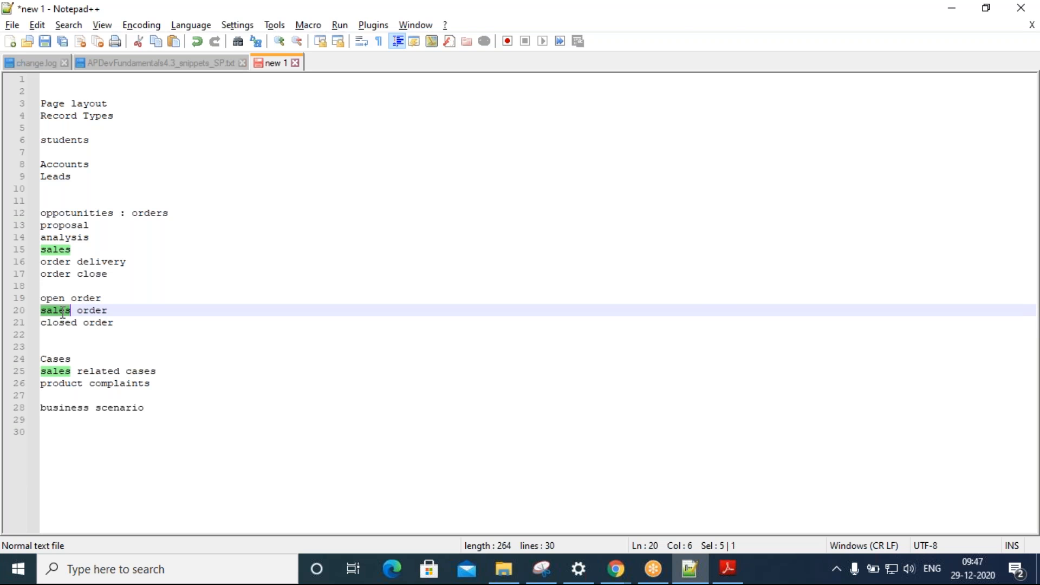
{"action": "double_click", "coordinate": [67, 323]}
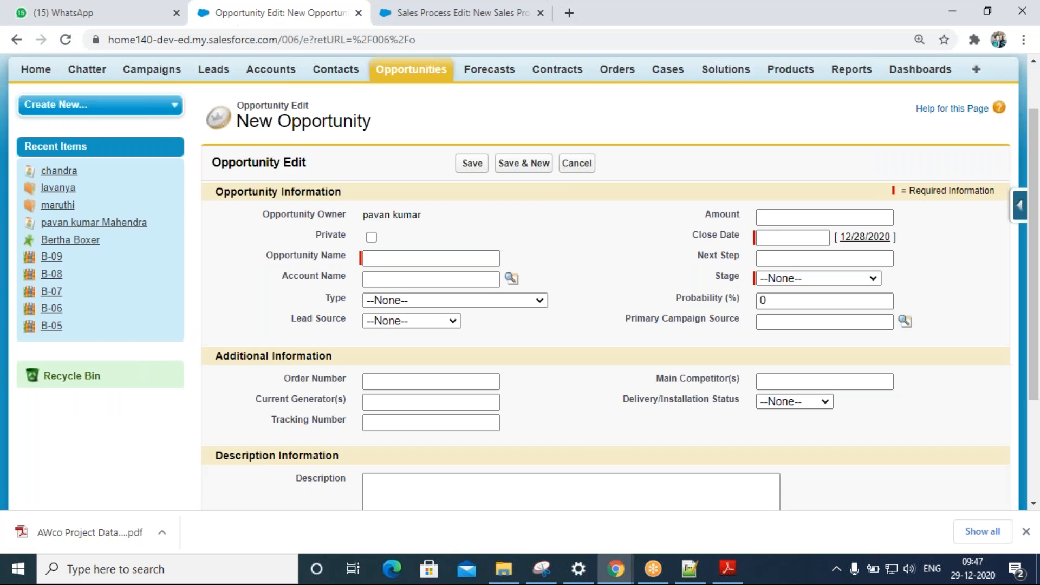
{"action": "left_click_drag", "start_coordinate": [132, 323], "coordinate": [39, 297]}
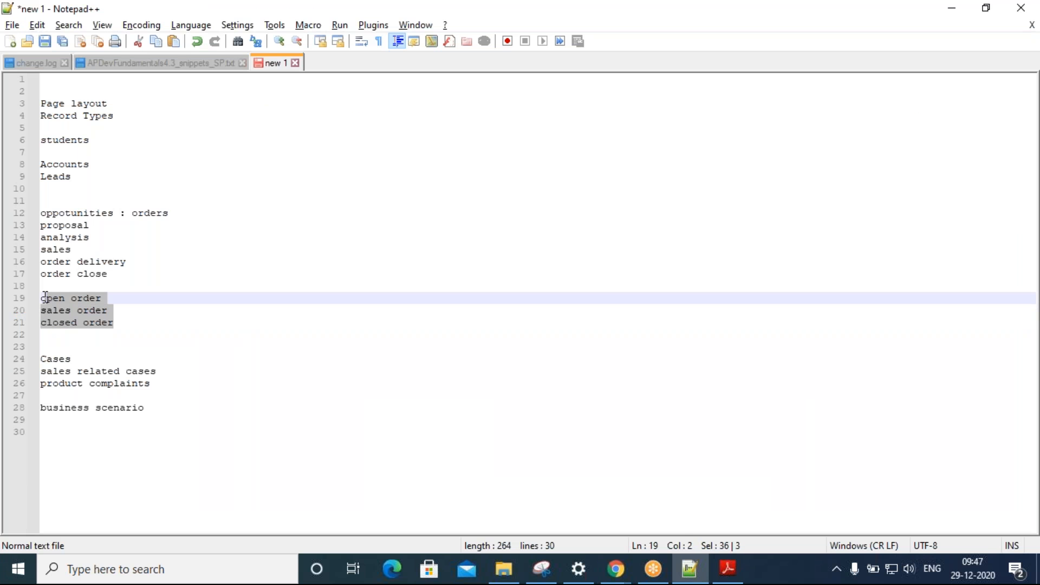
{"action": "left_click", "coordinate": [135, 310]}
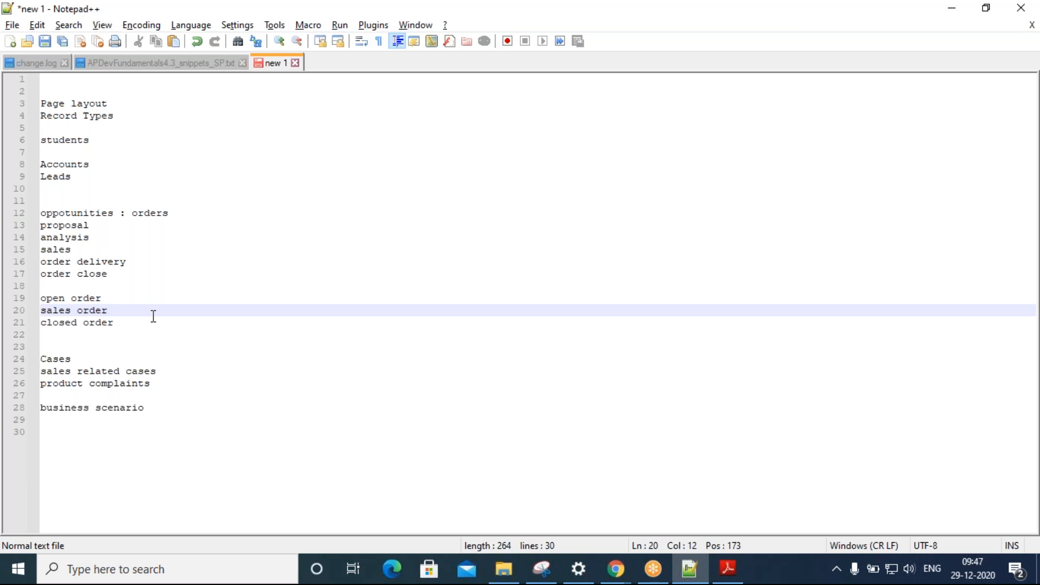
{"action": "double_click", "coordinate": [54, 298]}
{"action": "double_click", "coordinate": [57, 309]}
{"action": "double_click", "coordinate": [66, 322]}
{"action": "left_click", "coordinate": [155, 322]}
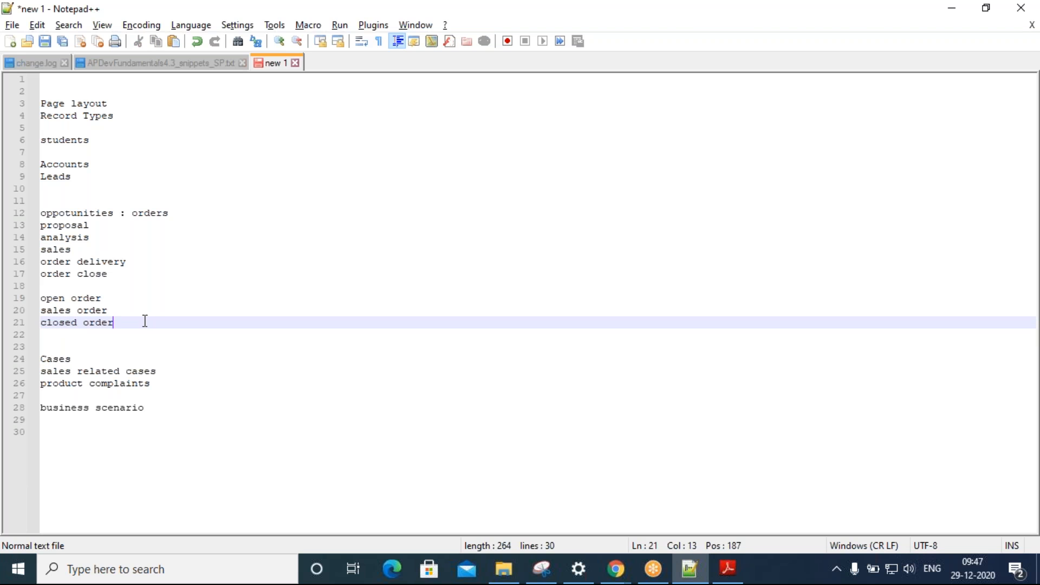
{"action": "left_click_drag", "start_coordinate": [144, 321], "coordinate": [41, 298]}
{"action": "left_click", "coordinate": [177, 329]}
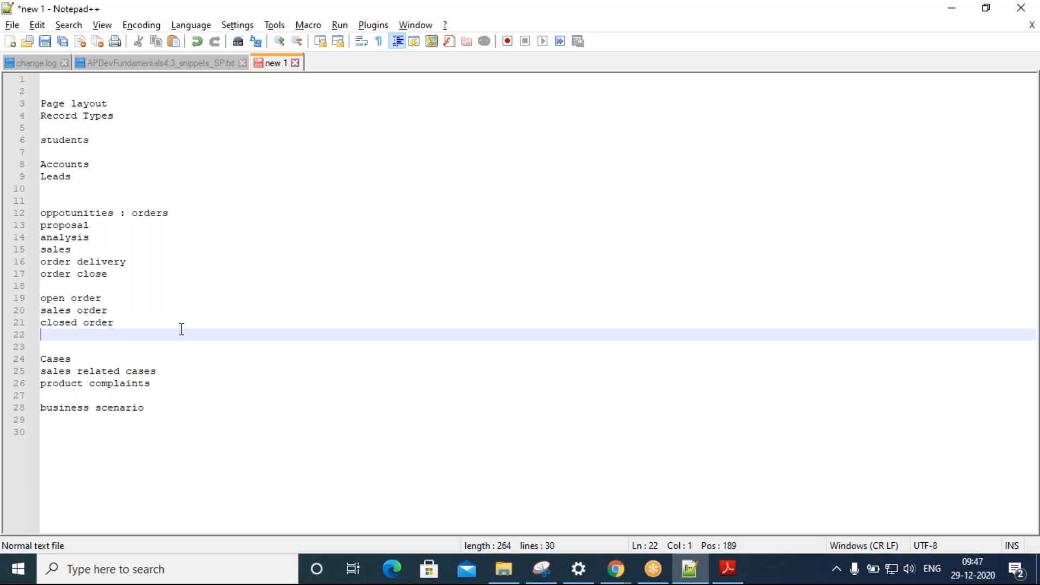
- Return to Salesforce's New Sales Process form and focus the Sales Process Name field
{"action": "key", "text": "alt+Tab"}
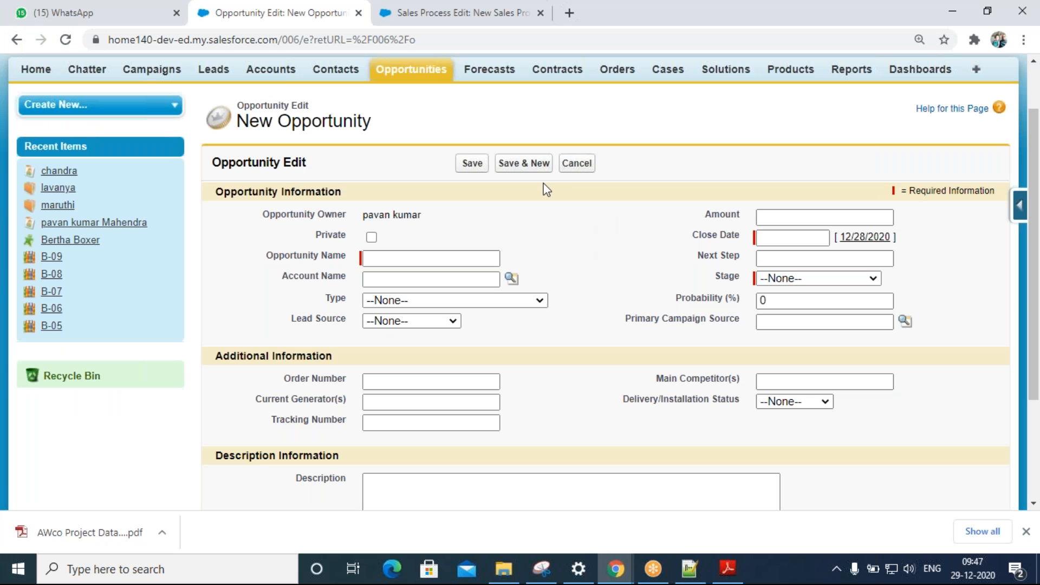
{"action": "left_click", "coordinate": [479, 13]}
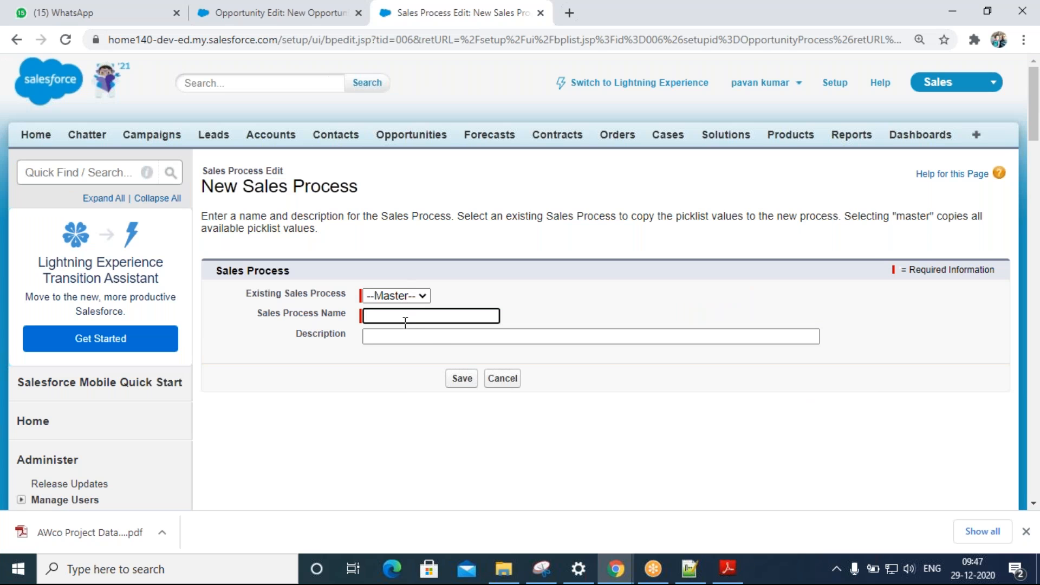
{"action": "left_click", "coordinate": [410, 315]}
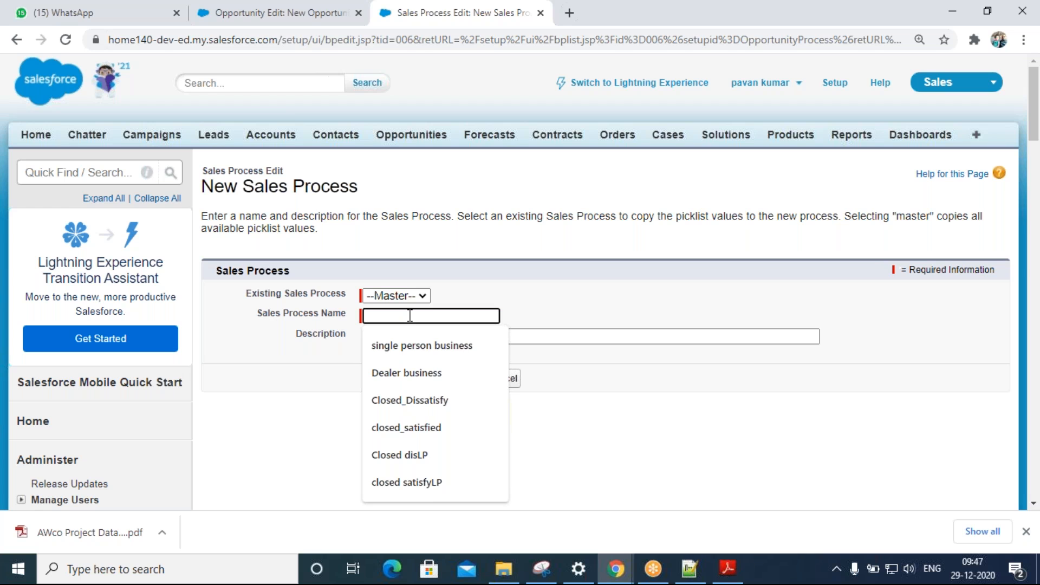
- Enter 'Awco - proposal sales process' as the sales process name, replacing the sales order wording
{"action": "type", "text": "Aw"}
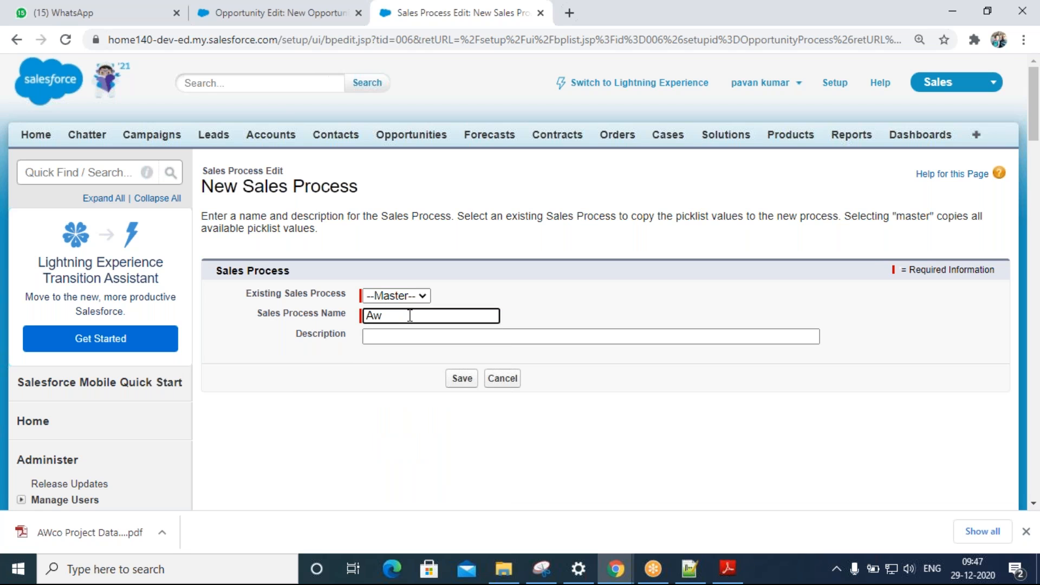
{"action": "type", "text": "co - sales order process"}
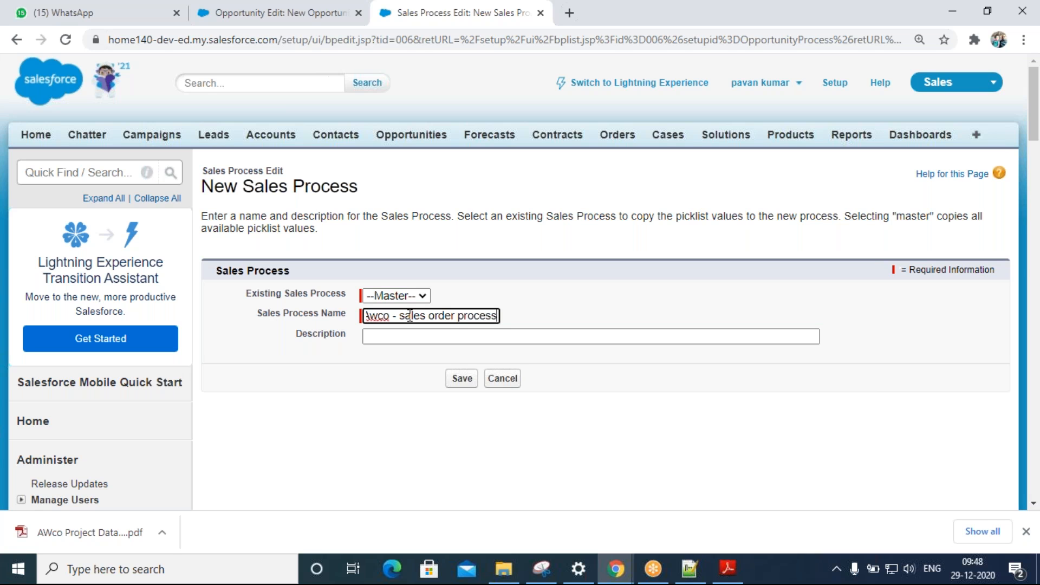
{"action": "key", "text": "BackSpace"}
{"action": "key", "text": "BackSpace"}
{"action": "key", "text": "BackSpace"}
{"action": "key", "text": "BackSpace"}
{"action": "key", "text": "BackSpace"}
{"action": "key", "text": "BackSpace"}
{"action": "key", "text": "BackSpace"}
{"action": "key", "text": "BackSpace"}
{"action": "key", "text": "BackSpace"}
{"action": "key", "text": "BackSpace"}
{"action": "key", "text": "BackSpace"}
{"action": "key", "text": "BackSpace"}
{"action": "key", "text": "BackSpace"}
{"action": "key", "text": "BackSpace"}
{"action": "key", "text": "BackSpace"}
{"action": "key", "text": "BackSpace"}
{"action": "key", "text": "BackSpace"}
{"action": "key", "text": "BackSpace"}
{"action": "key", "text": "BackSpace"}
{"action": "type", "text": "propos"}
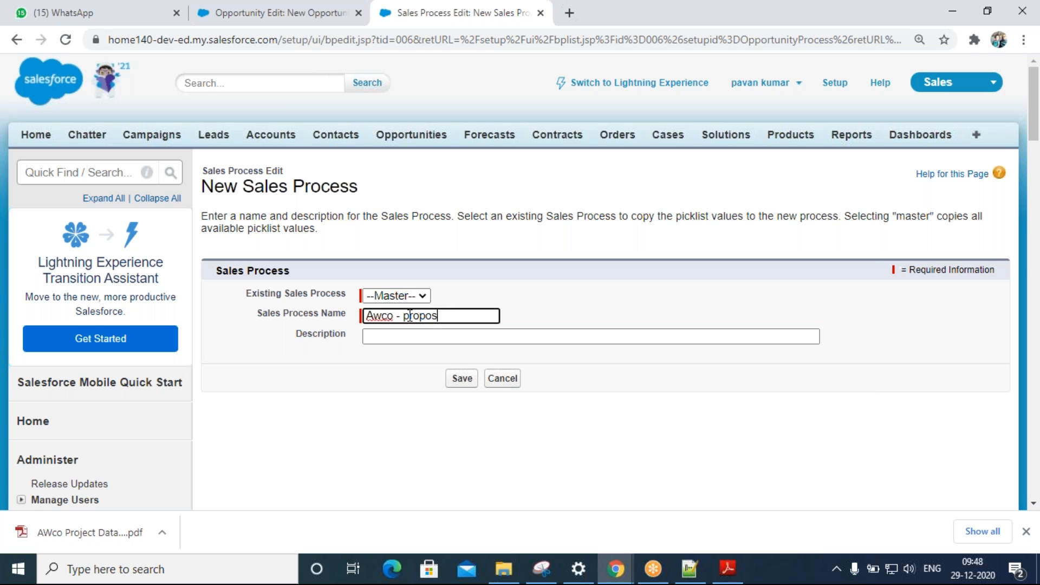
{"action": "type", "text": "al sales process"}
{"action": "key", "text": "Tab"}
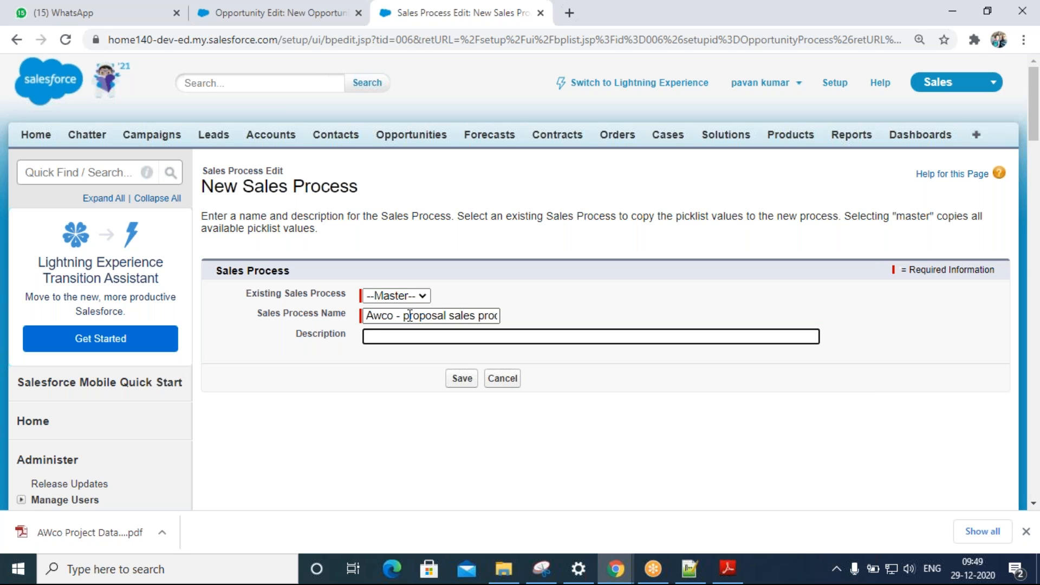
- Enter description 'by using this process user can select proposal order record type' and save
{"action": "type", "text": "by using this process "}
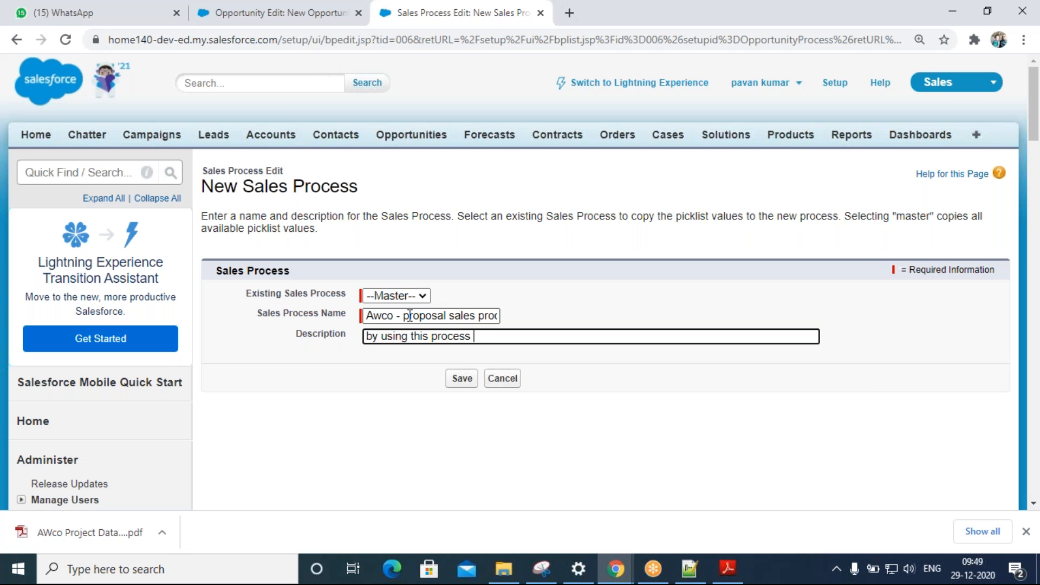
{"action": "type", "text": "user can select propsal"}
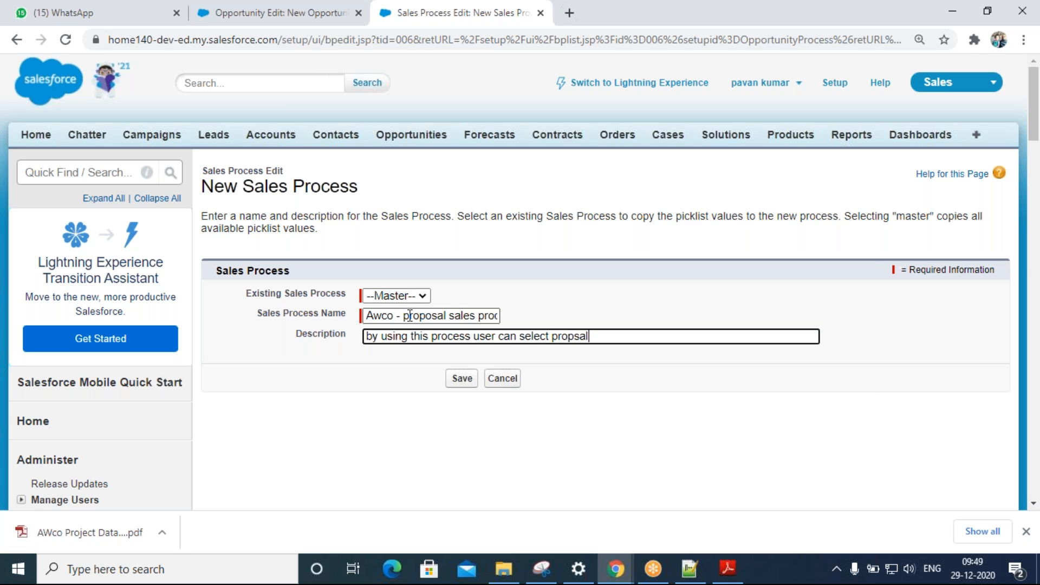
{"action": "key", "text": "BackSpace"}
{"action": "key", "text": "BackSpace"}
{"action": "key", "text": "BackSpace"}
{"action": "type", "text": "osal sales"}
{"action": "key", "text": "BackSpace"}
{"action": "key", "text": "BackSpace"}
{"action": "key", "text": "BackSpace"}
{"action": "key", "text": "BackSpace"}
{"action": "key", "text": "BackSpace"}
{"action": "type", "text": "order record type"}
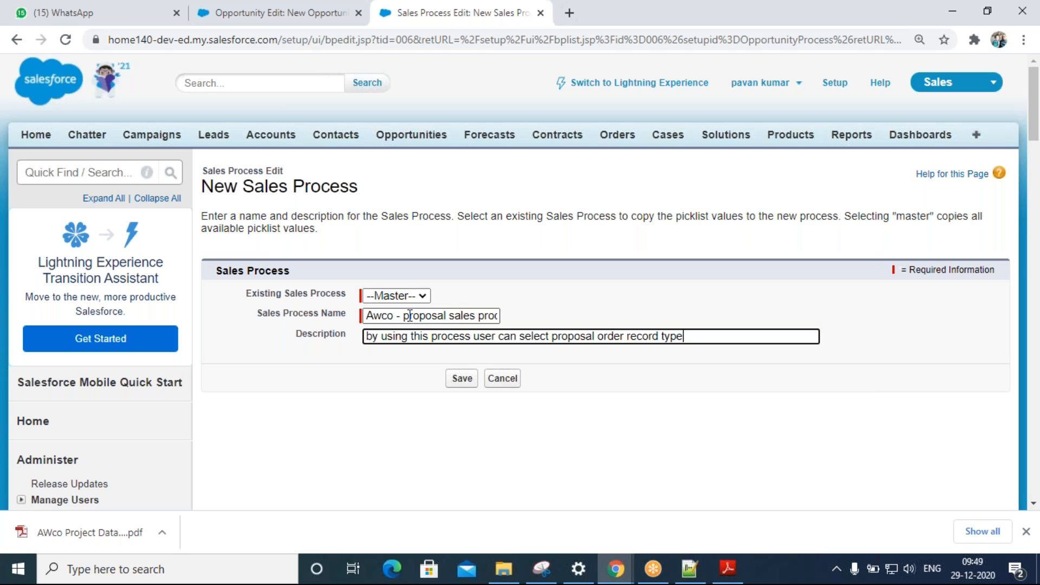
{"action": "left_click", "coordinate": [463, 378]}
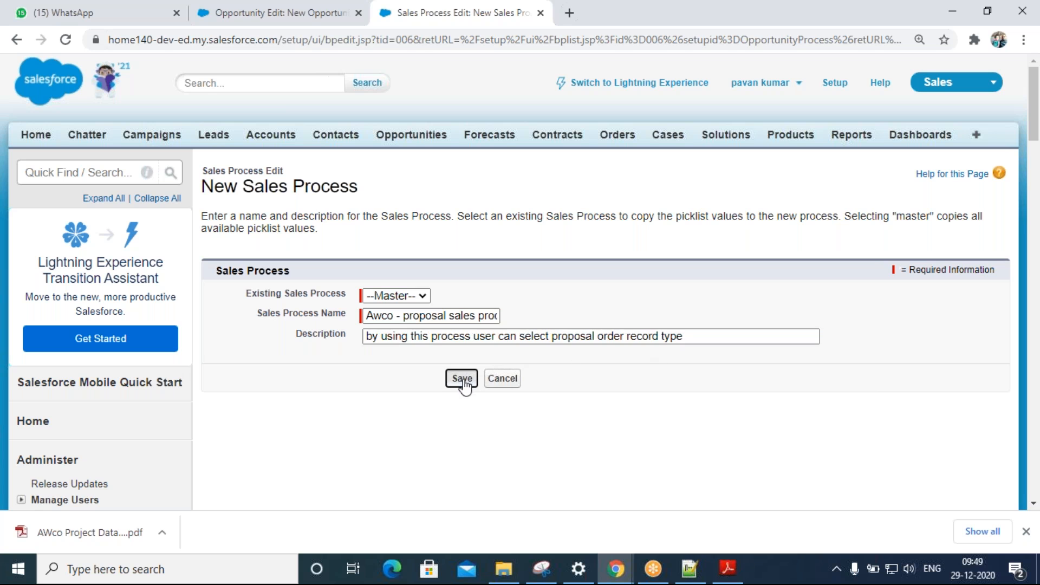
- Identify the stages to keep: Prospecting, Qualification, Needs Analysis and Value Proposition
{"action": "scroll", "coordinate": [765, 331], "scroll_direction": "down", "scroll_amount": 3}
{"action": "scroll", "coordinate": [762, 325], "scroll_direction": "down", "scroll_amount": 1}
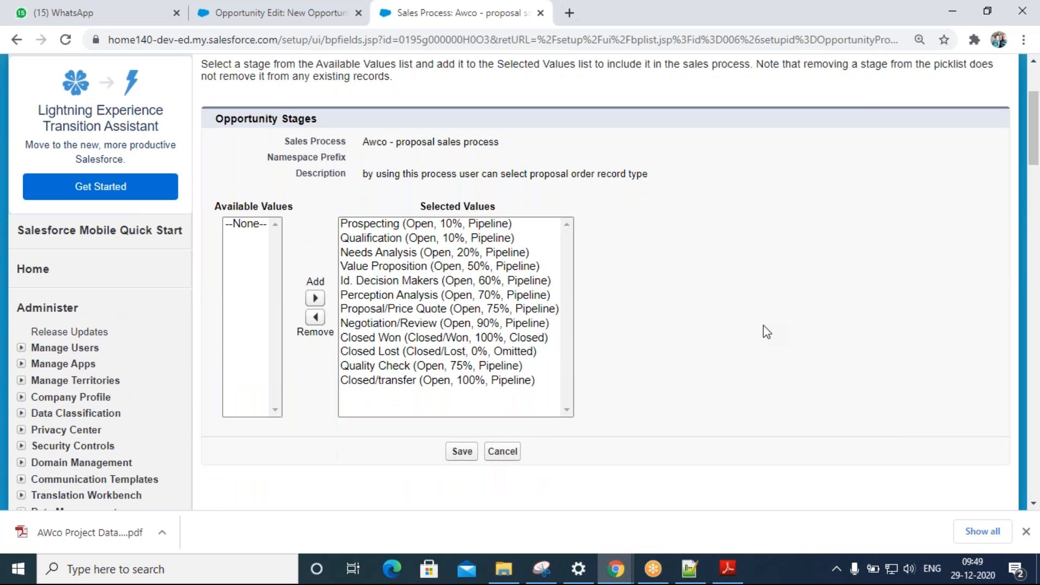
{"action": "left_click", "coordinate": [459, 224]}
{"action": "left_click", "coordinate": [458, 238]}
{"action": "left_click", "coordinate": [454, 253]}
{"action": "left_click", "coordinate": [461, 266]}
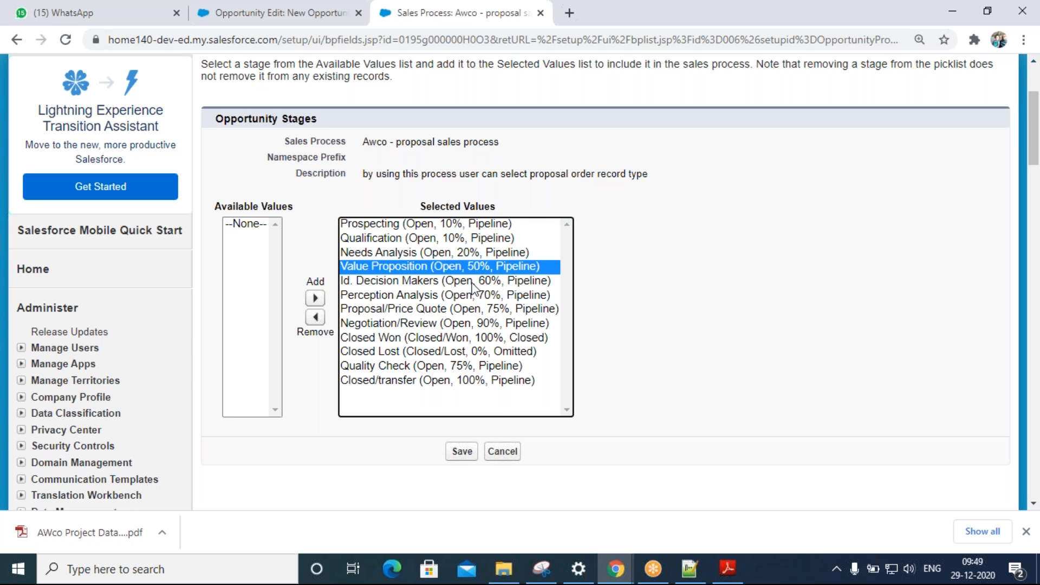
- Remove stages Id. Decision Makers through Closed/transfer from Selected Values and save the process
{"action": "left_click", "coordinate": [472, 282]}
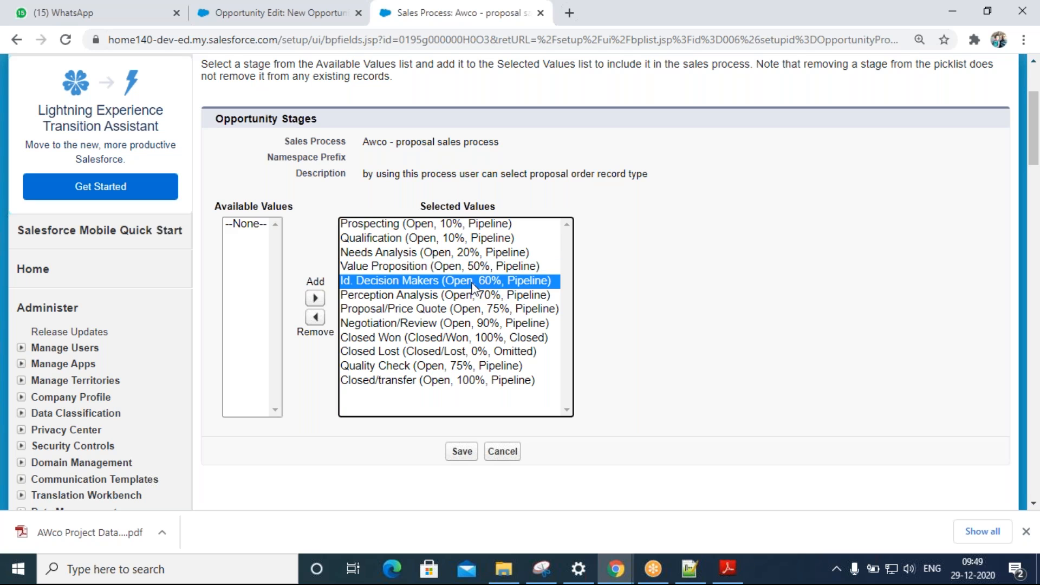
{"action": "left_click", "coordinate": [450, 381], "text": "shift"}
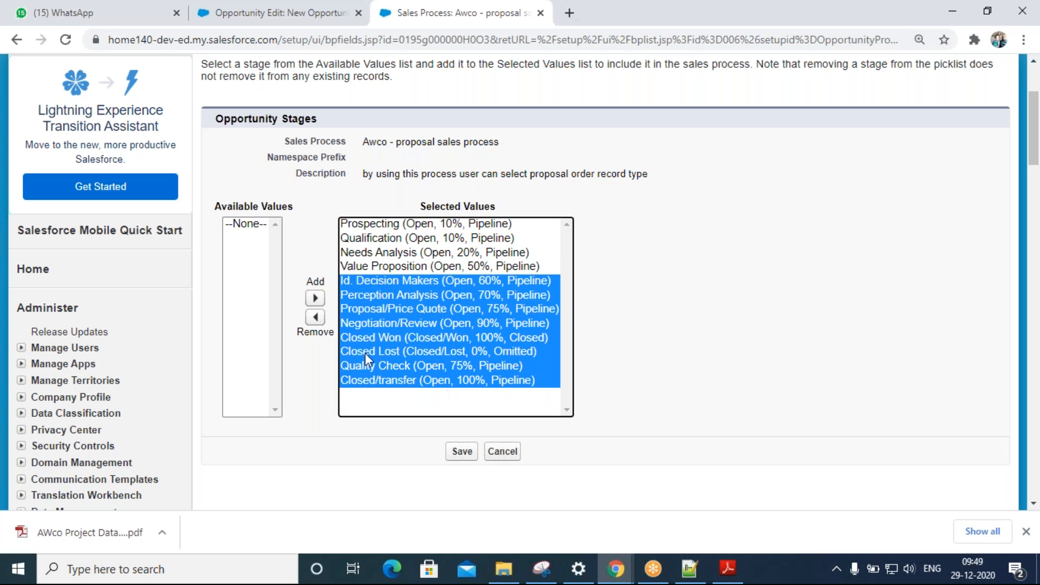
{"action": "left_click", "coordinate": [316, 299]}
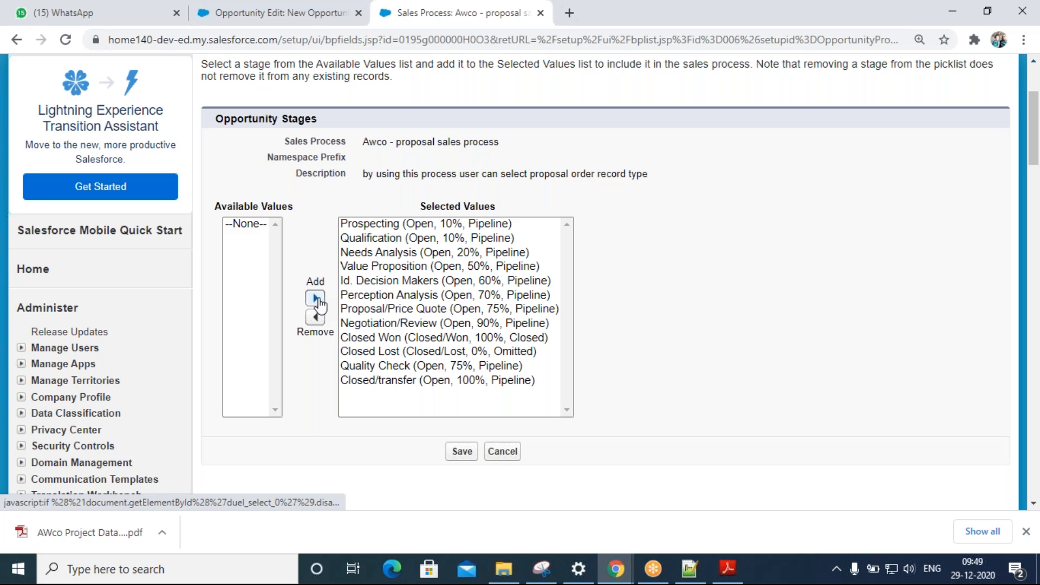
{"action": "left_click", "coordinate": [455, 281]}
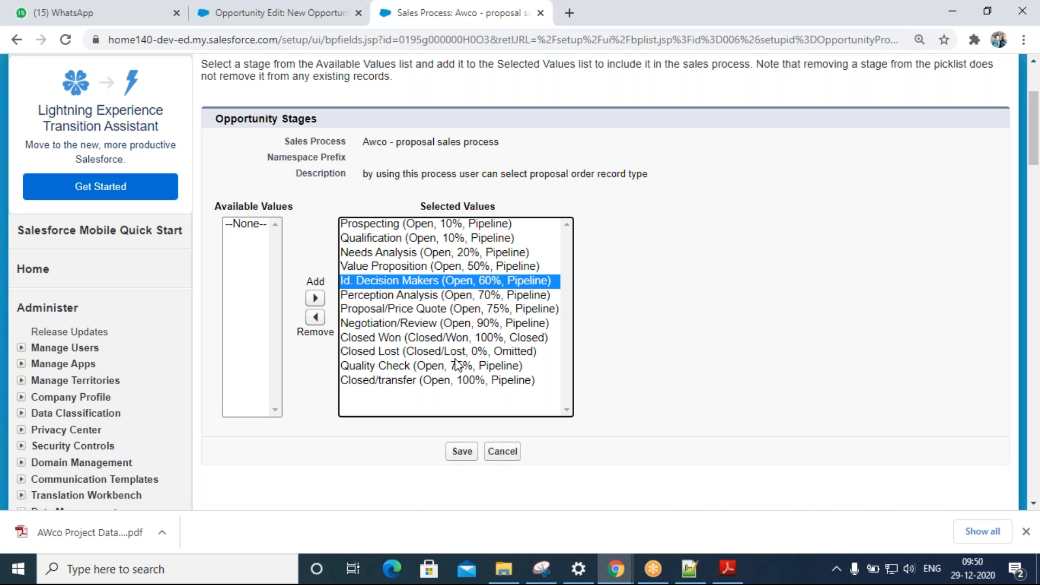
{"action": "left_click", "coordinate": [462, 380], "text": "shift"}
{"action": "left_click", "coordinate": [315, 318]}
{"action": "left_click", "coordinate": [600, 312]}
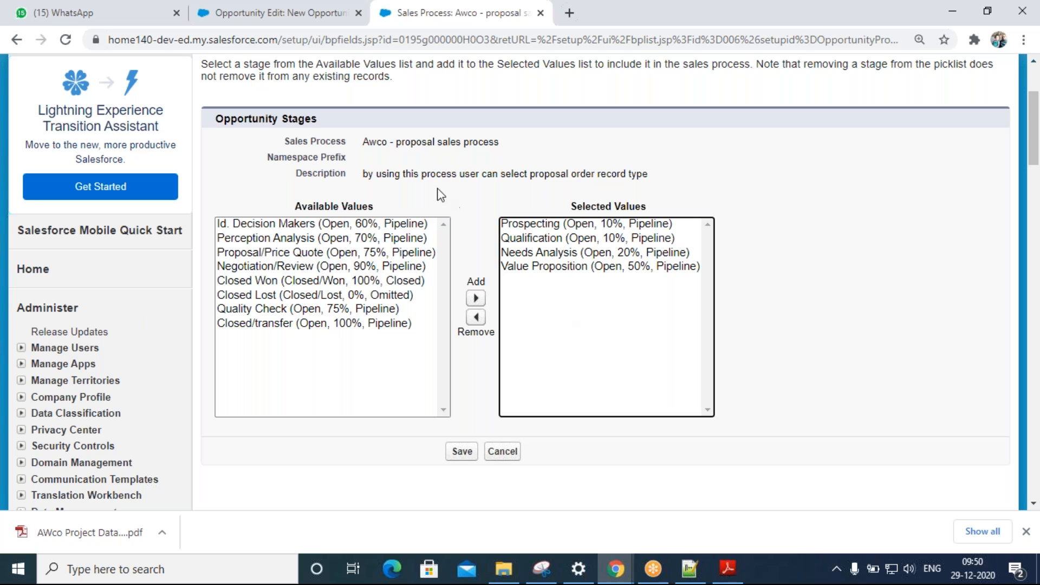
{"action": "left_click_drag", "start_coordinate": [397, 142], "coordinate": [426, 141]}
{"action": "left_click", "coordinate": [553, 327]}
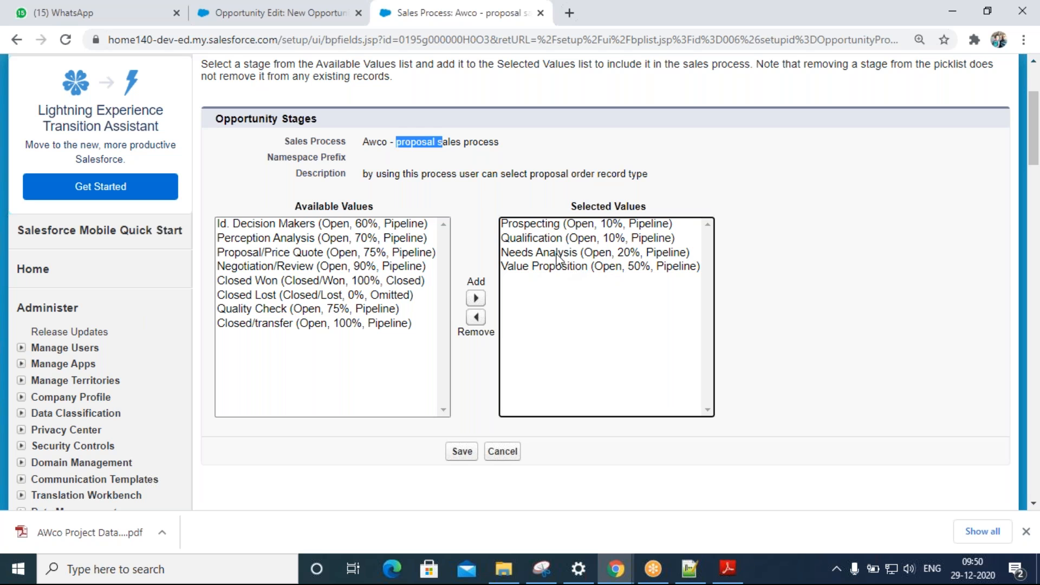
{"action": "left_click", "coordinate": [468, 454]}
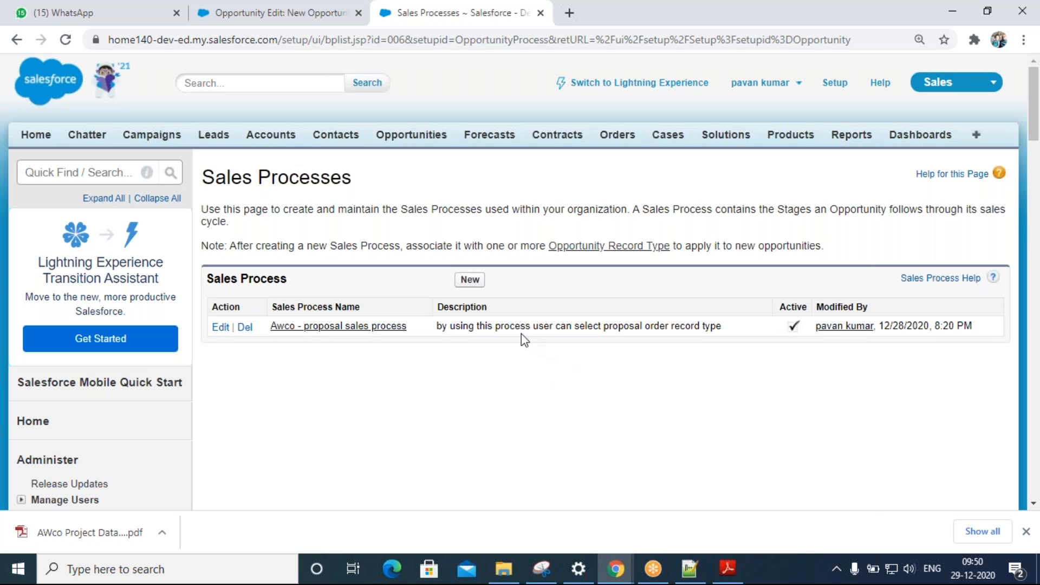
- Start another Master-based sales process named 'Awco - Sales order process'
{"action": "left_click", "coordinate": [469, 281]}
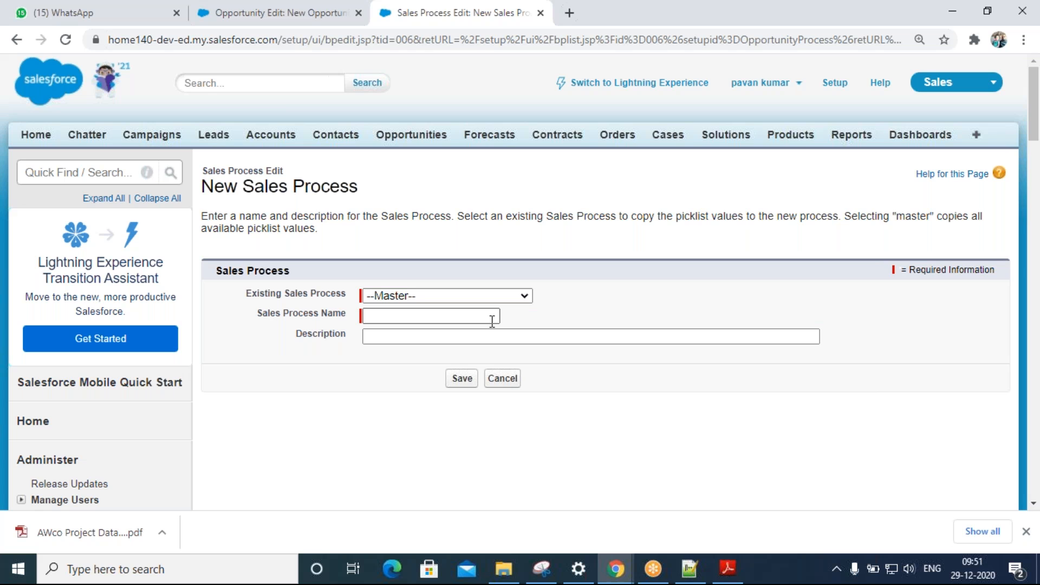
{"action": "left_click", "coordinate": [443, 315]}
{"action": "type", "text": "a"}
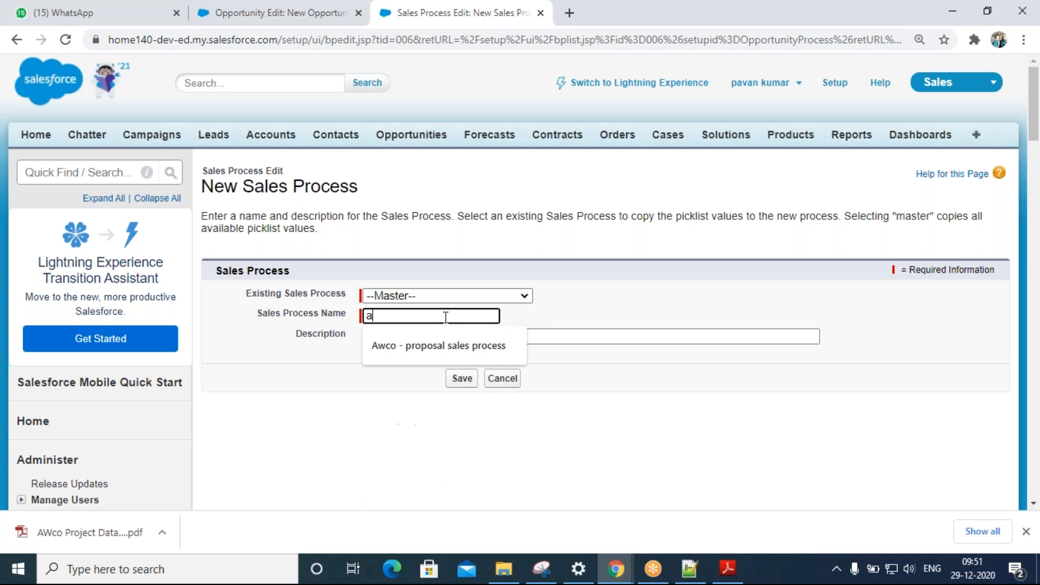
{"action": "key", "text": "BackSpace"}
{"action": "type", "text": "Awco -"}
{"action": "type", "text": "Sale"}
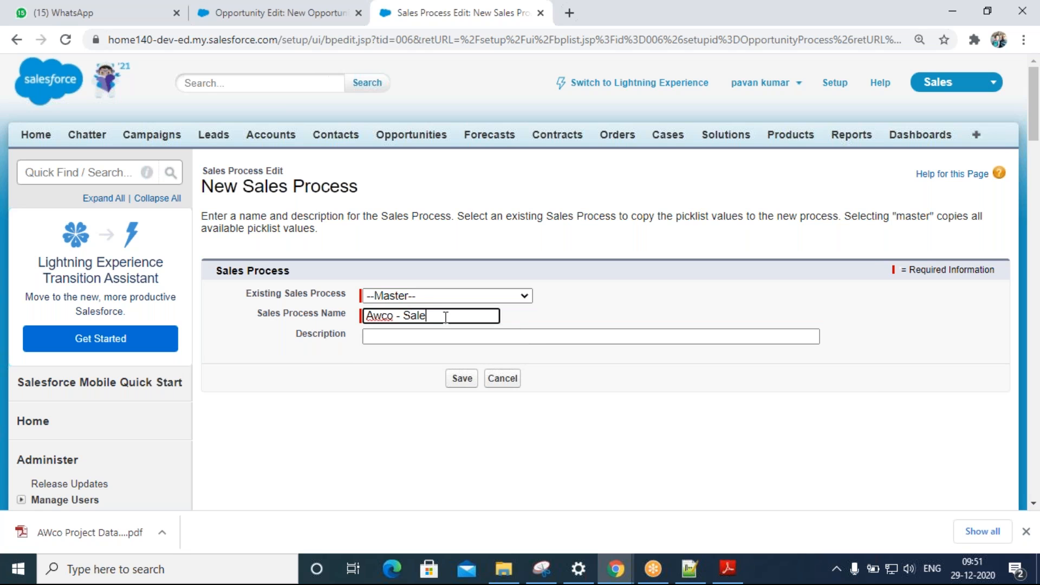
{"action": "type", "text": "s ore"}
{"action": "type", "text": "d"}
{"action": "key", "text": "BackSpace"}
{"action": "key", "text": "BackSpace"}
{"action": "type", "text": "der process"}
- Describe it as 'by using this process user can select sales order process record type'
{"action": "key", "text": "Tab"}
{"action": "type", "text": "b"}
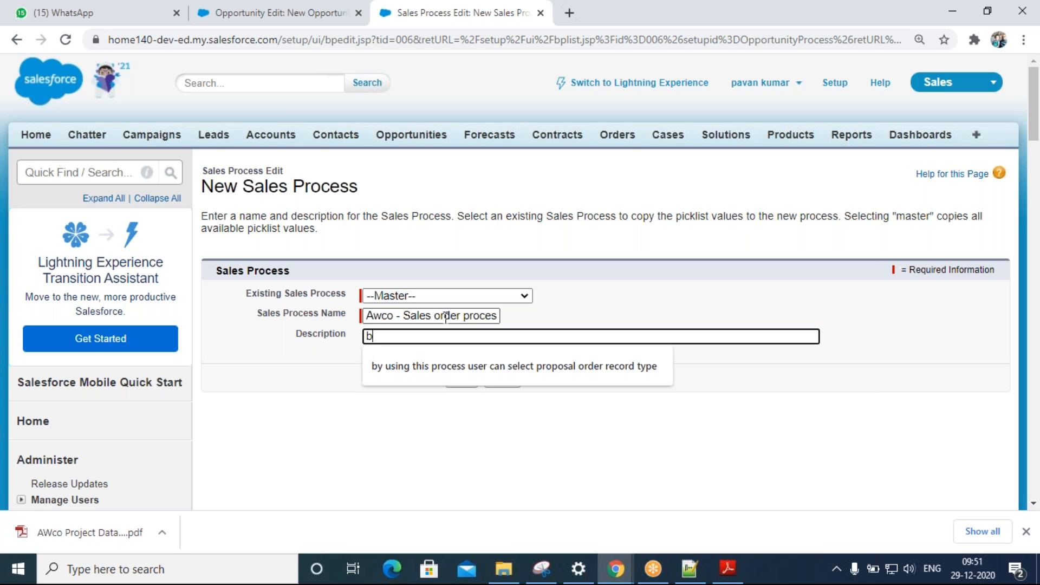
{"action": "type", "text": "y using this process user c"}
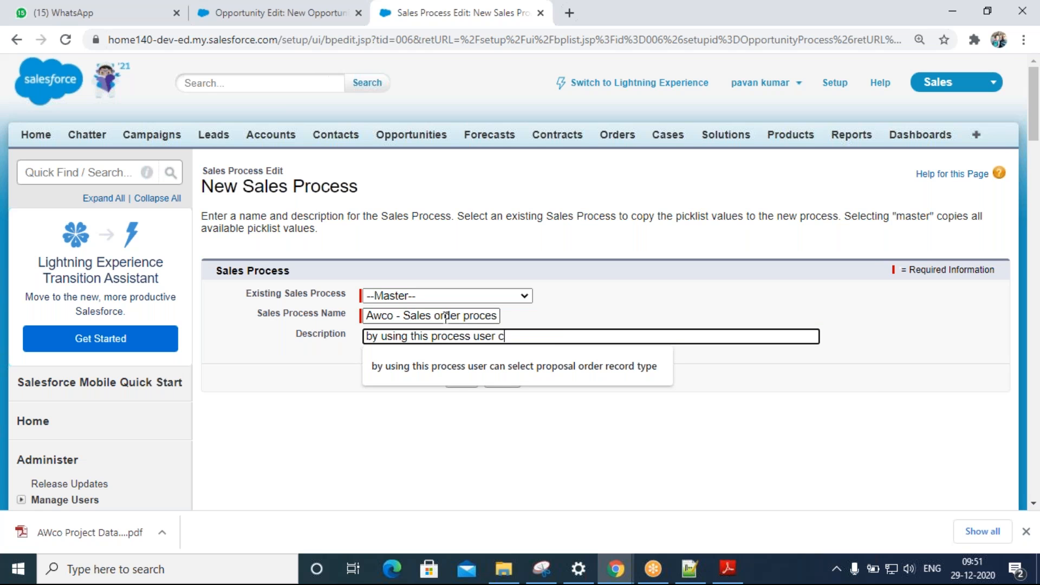
{"action": "type", "text": "an select sa"}
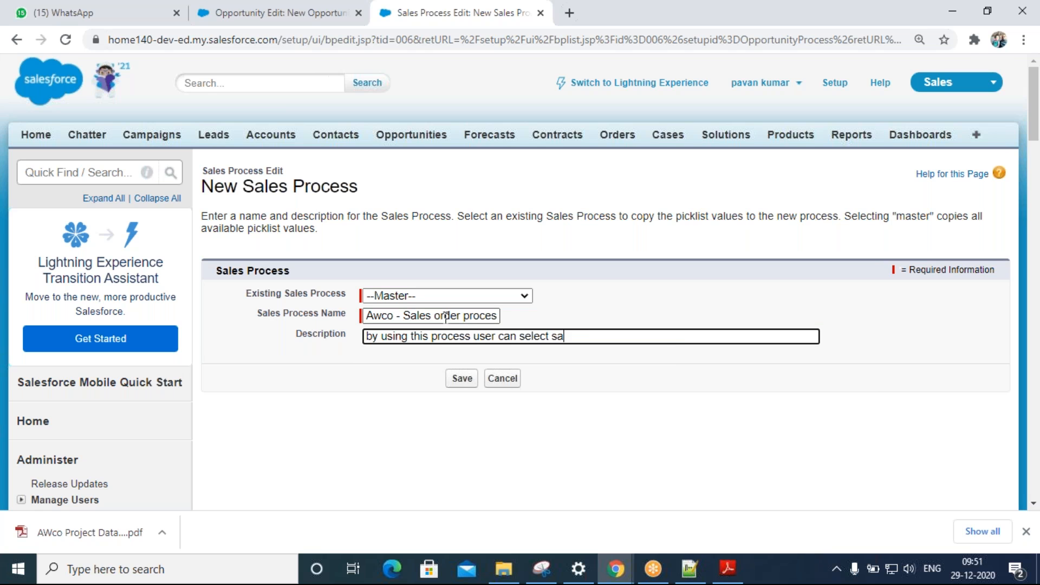
{"action": "type", "text": "les order process record type"}
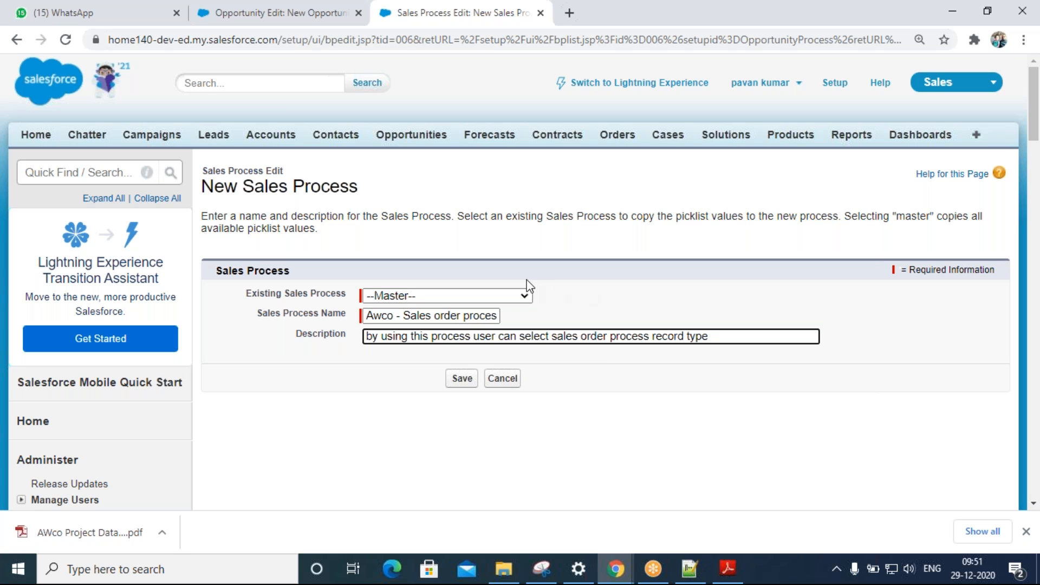
- Save the new process, then remove Prospecting through Value Proposition from its selected stages
{"action": "left_click", "coordinate": [462, 378]}
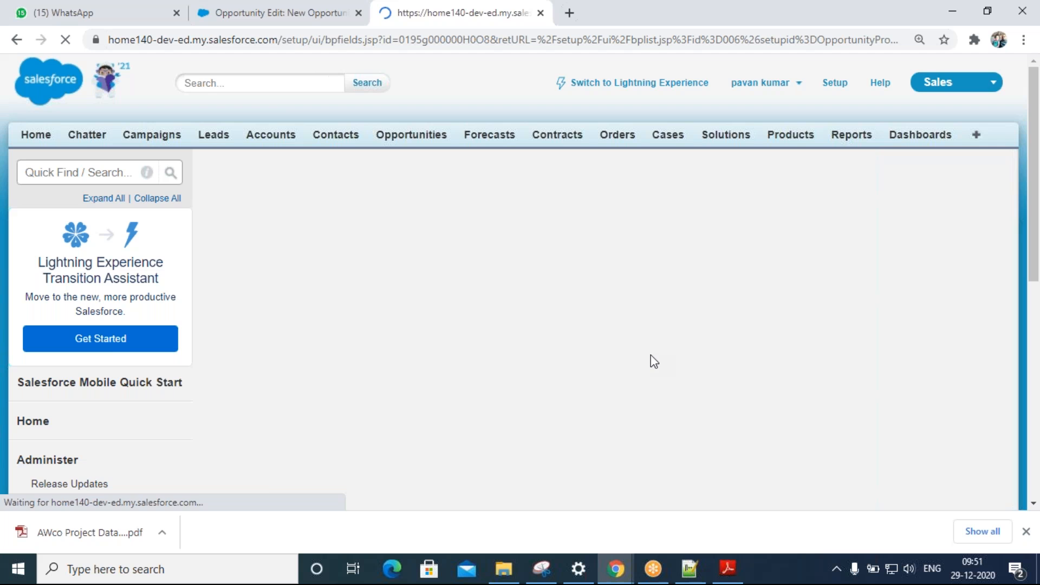
{"action": "scroll", "coordinate": [685, 320], "scroll_direction": "down", "scroll_amount": 3}
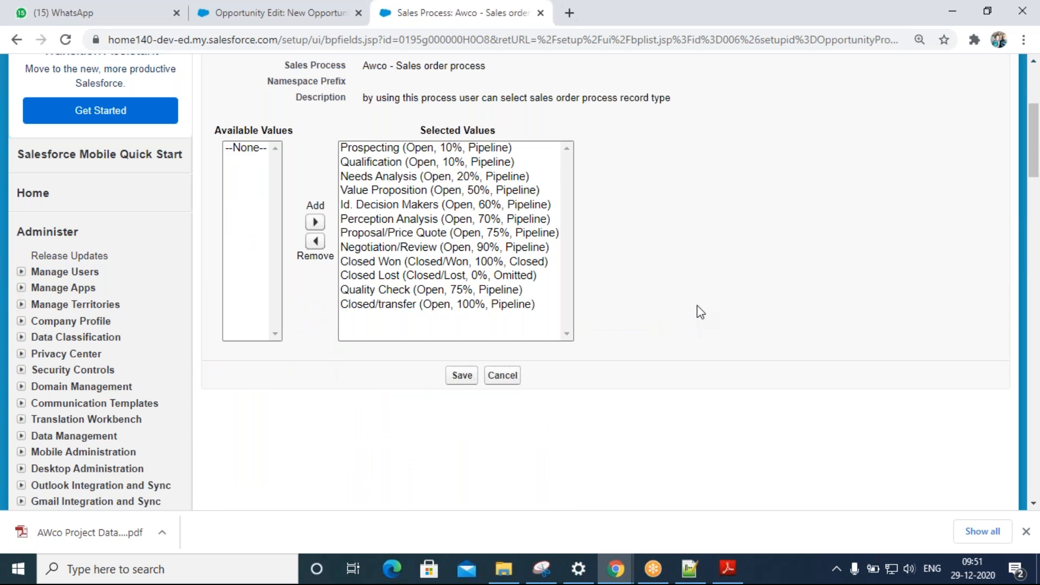
{"action": "left_click", "coordinate": [463, 149]}
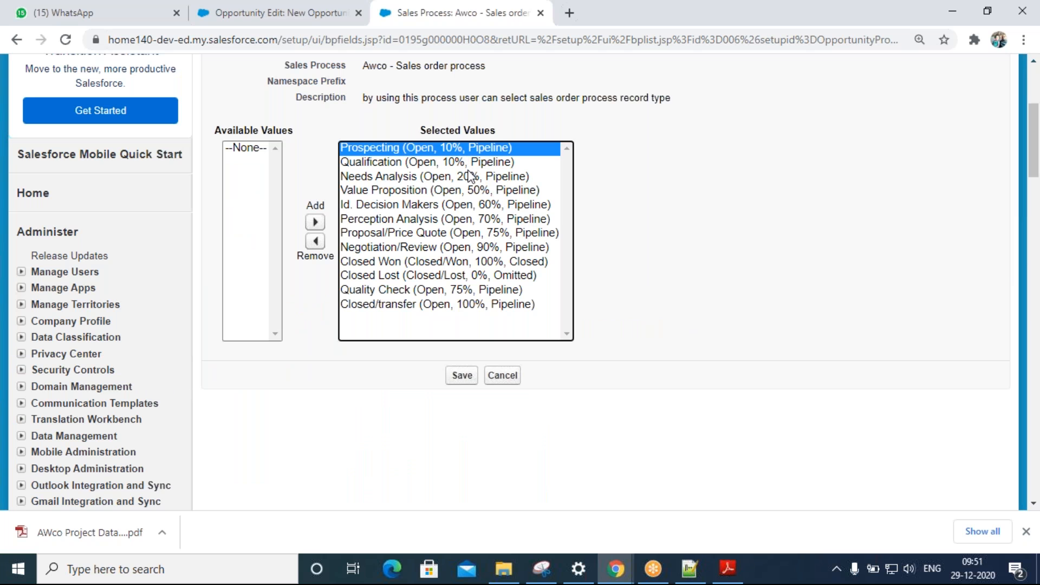
{"action": "left_click", "coordinate": [473, 191]}
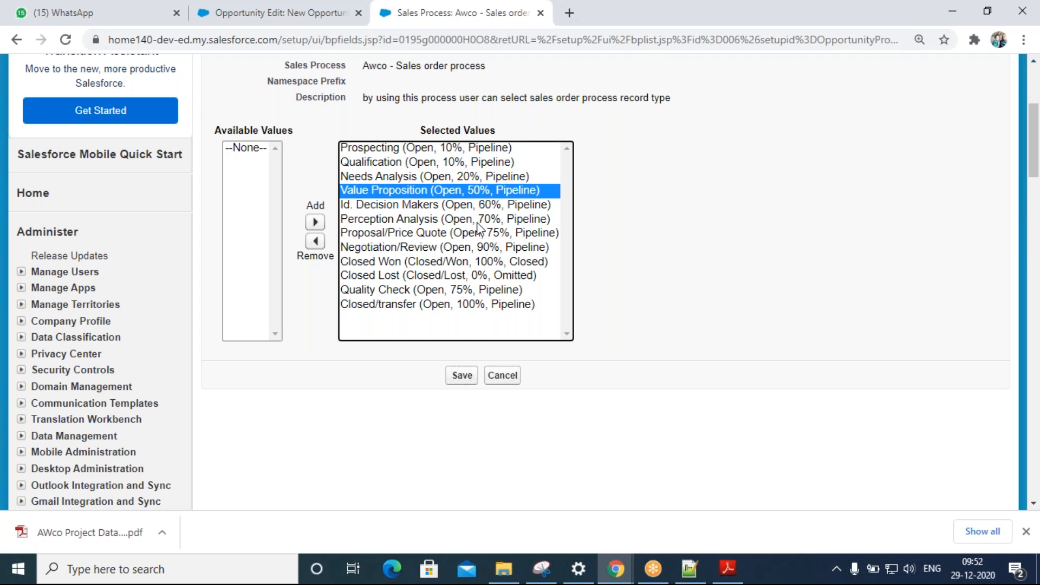
{"action": "left_click", "coordinate": [489, 206]}
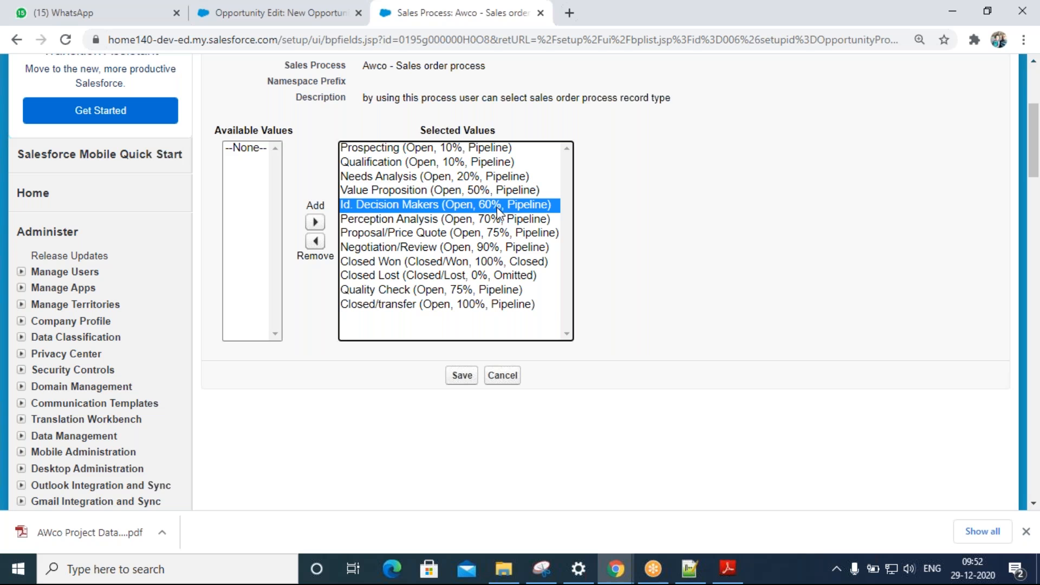
{"action": "left_click", "coordinate": [493, 305], "text": "shift"}
{"action": "left_click", "coordinate": [506, 192]}
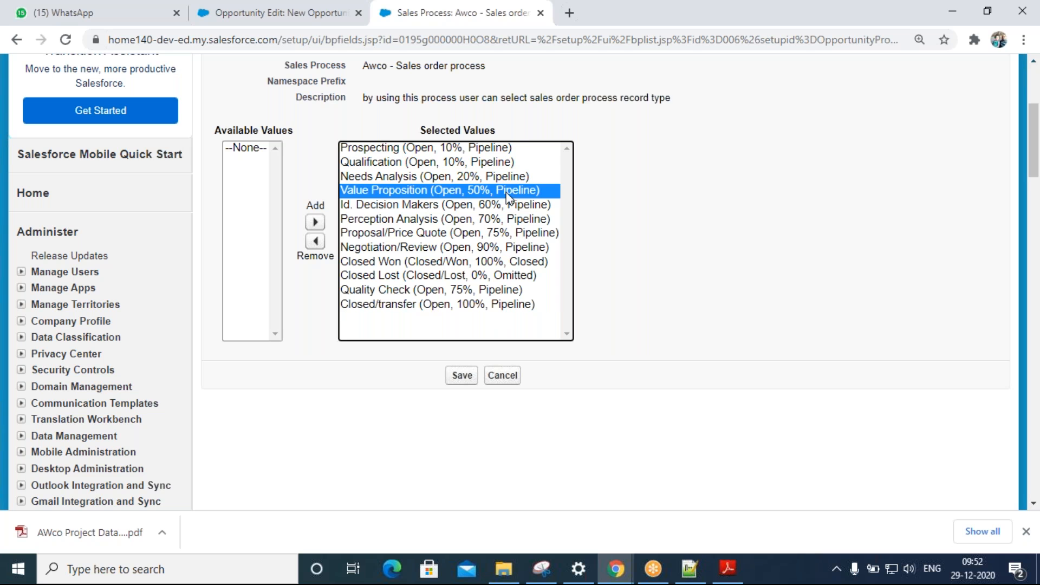
{"action": "left_click", "coordinate": [476, 148], "text": "shift"}
{"action": "left_click", "coordinate": [315, 241]}
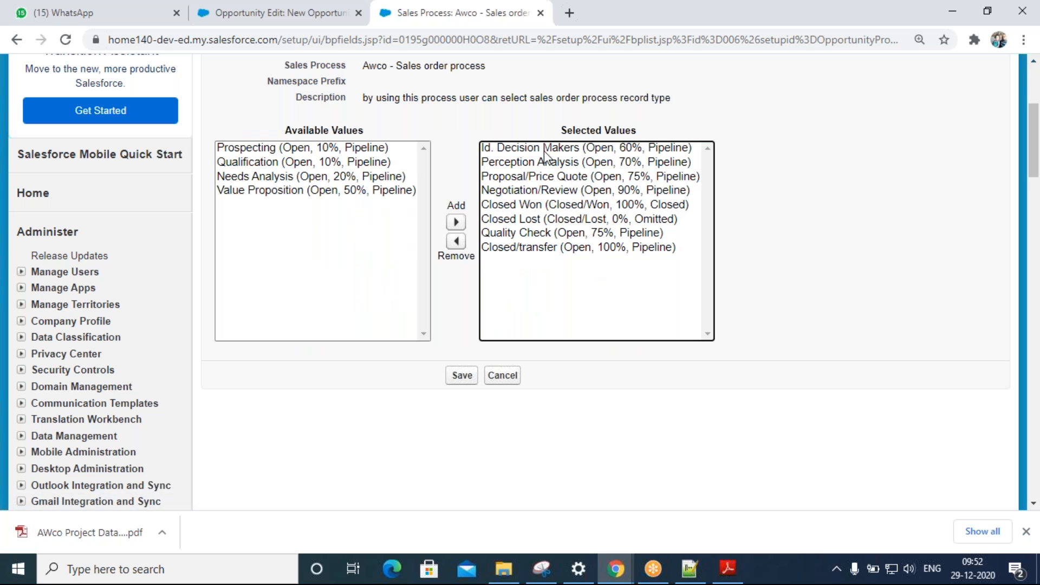
- Review the remaining stages Id. Decision Makers through Negotiation/Review in Selected Values
{"action": "left_click", "coordinate": [544, 152]}
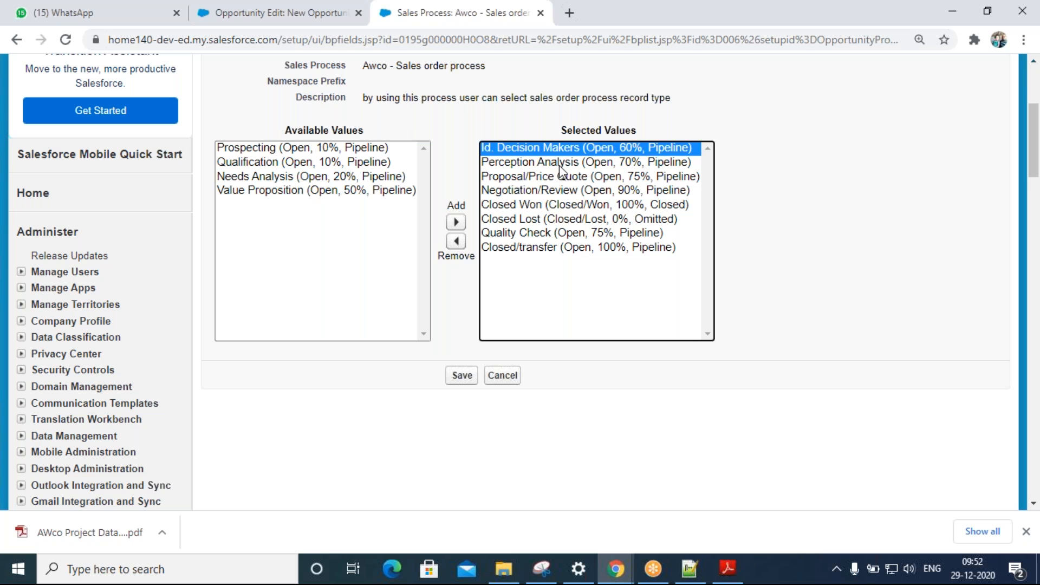
{"action": "left_click", "coordinate": [560, 163]}
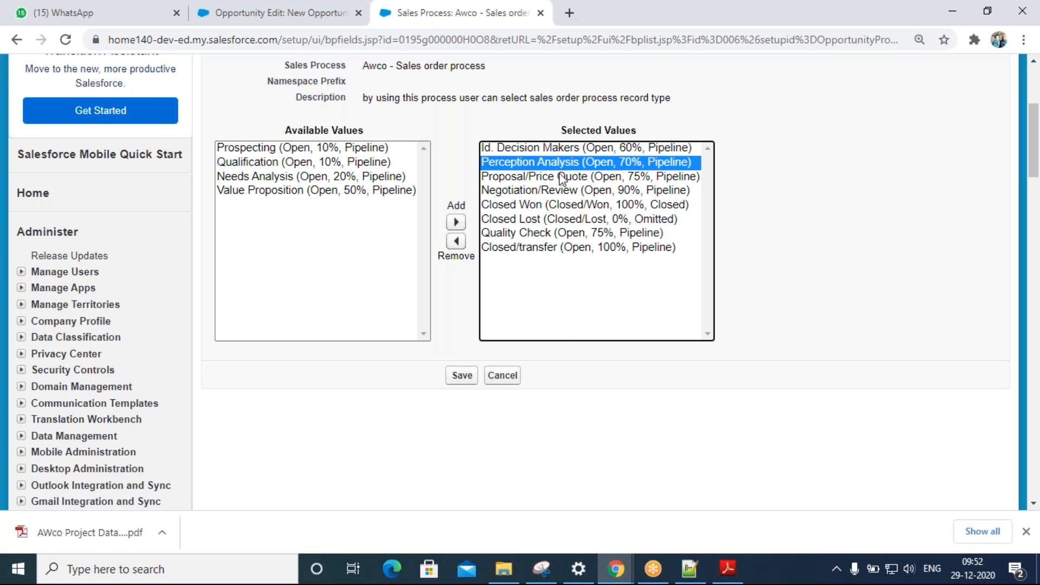
{"action": "left_click", "coordinate": [566, 178]}
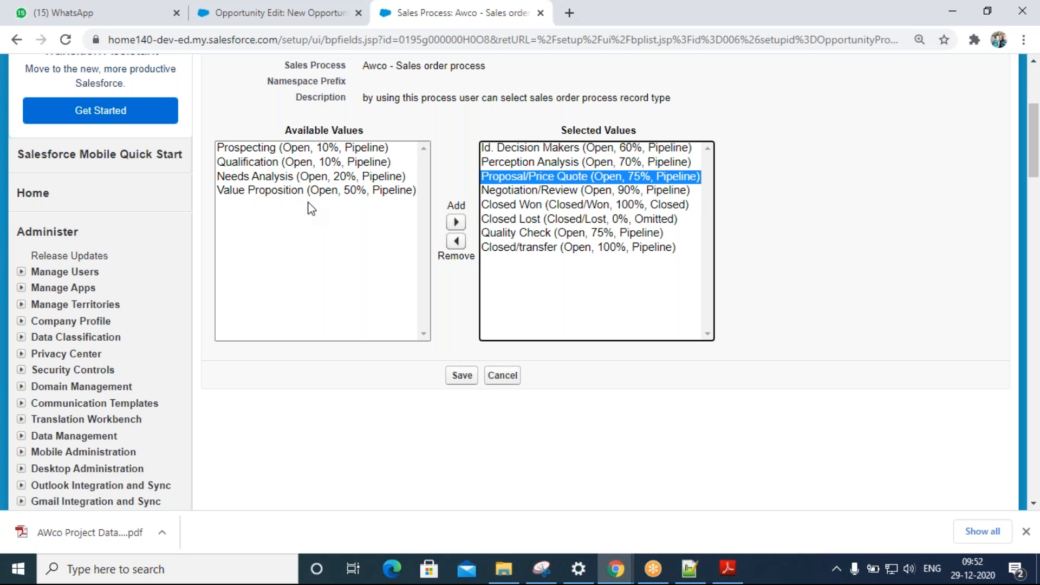
{"action": "left_click", "coordinate": [579, 153]}
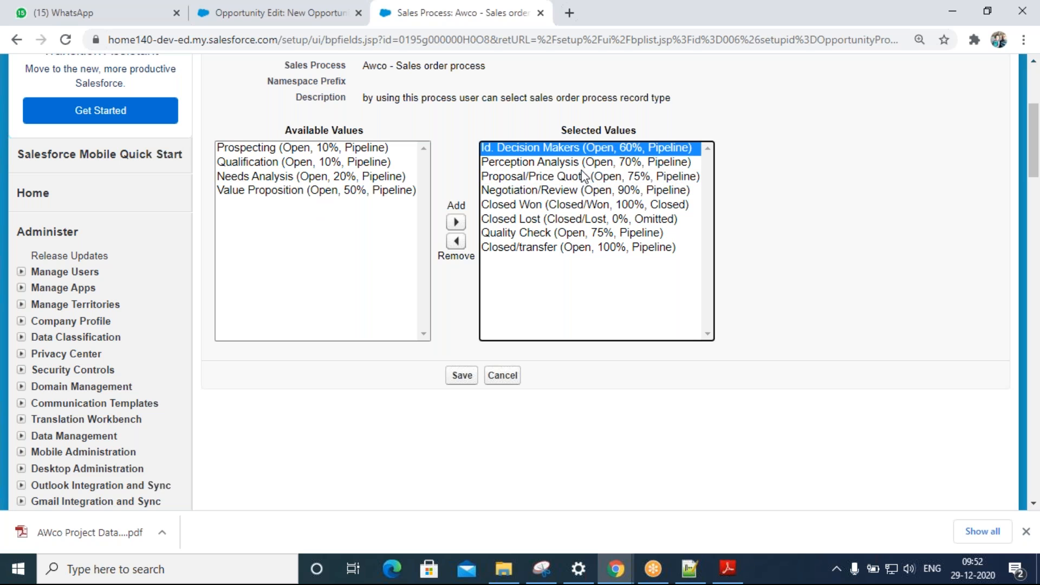
{"action": "left_click", "coordinate": [582, 166]}
{"action": "left_click", "coordinate": [587, 177]}
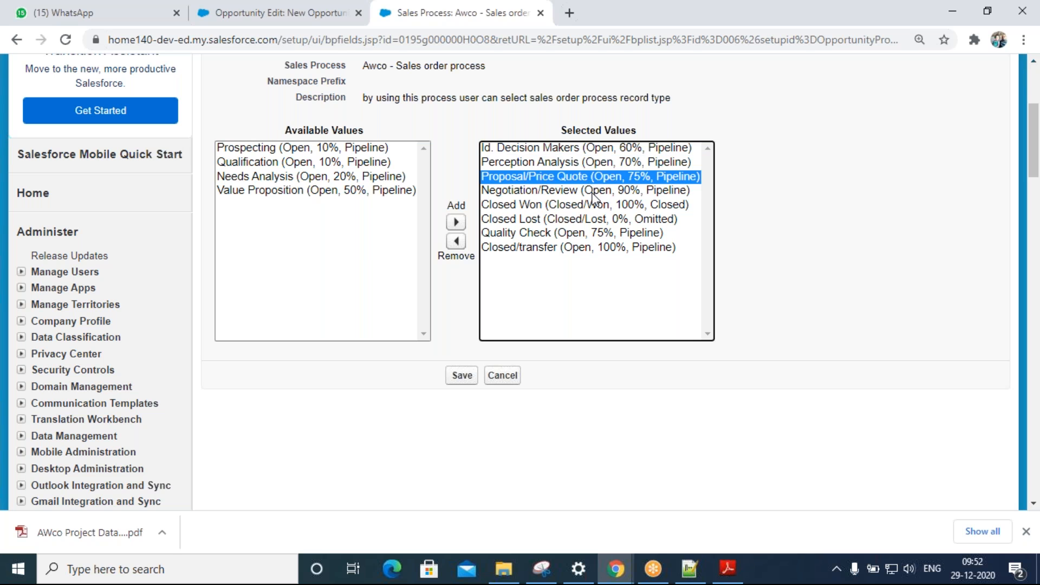
{"action": "left_click", "coordinate": [594, 194]}
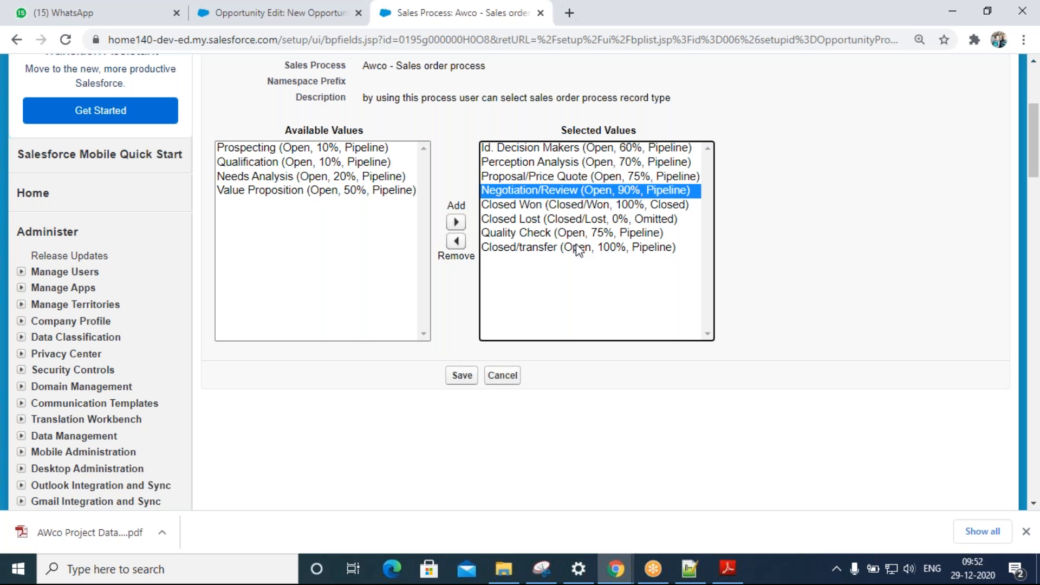
- Check the intended order stages against the planning notes in Notepad++
{"action": "left_click", "coordinate": [689, 569]}
{"action": "left_click", "coordinate": [50, 298]}
{"action": "double_click", "coordinate": [50, 299]}
{"action": "double_click", "coordinate": [65, 310]}
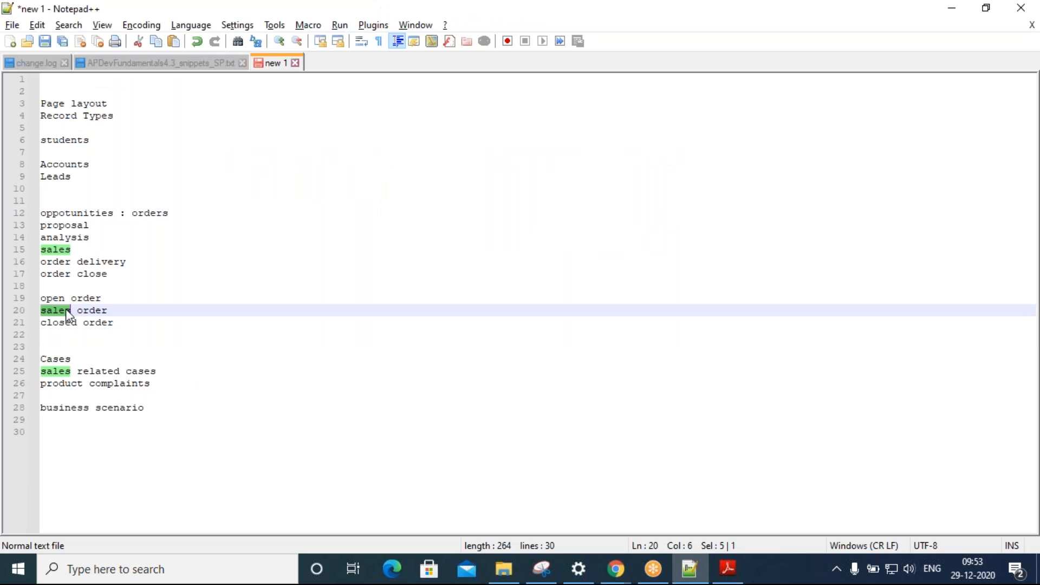
{"action": "key", "text": "alt+Tab"}
- Review the later stages Closed Won, Closed Lost, Quality Check and Closed/transfer
{"action": "left_click", "coordinate": [537, 204]}
{"action": "left_click", "coordinate": [539, 219]}
{"action": "left_click", "coordinate": [539, 233]}
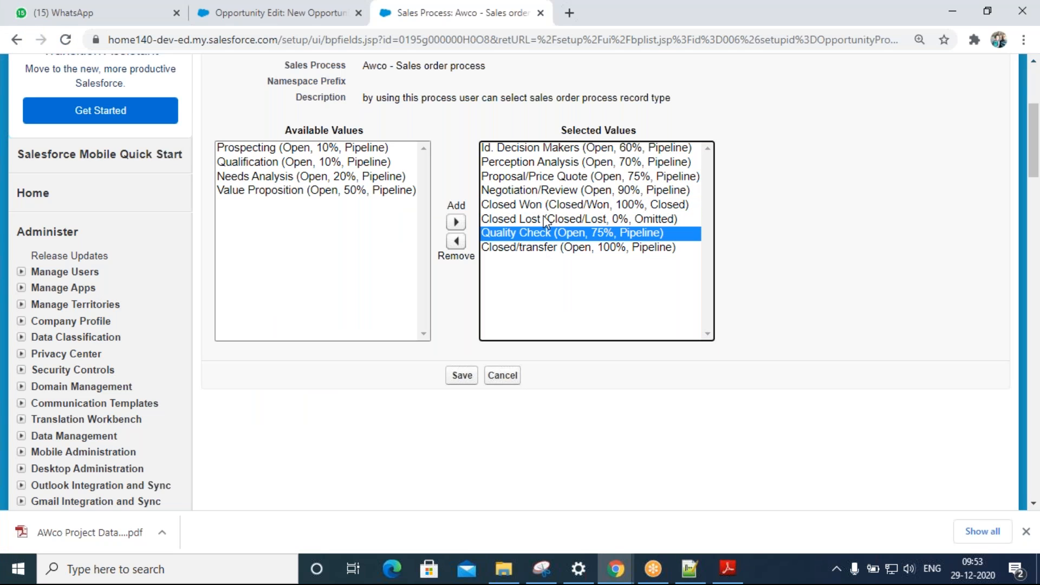
{"action": "left_click", "coordinate": [540, 248]}
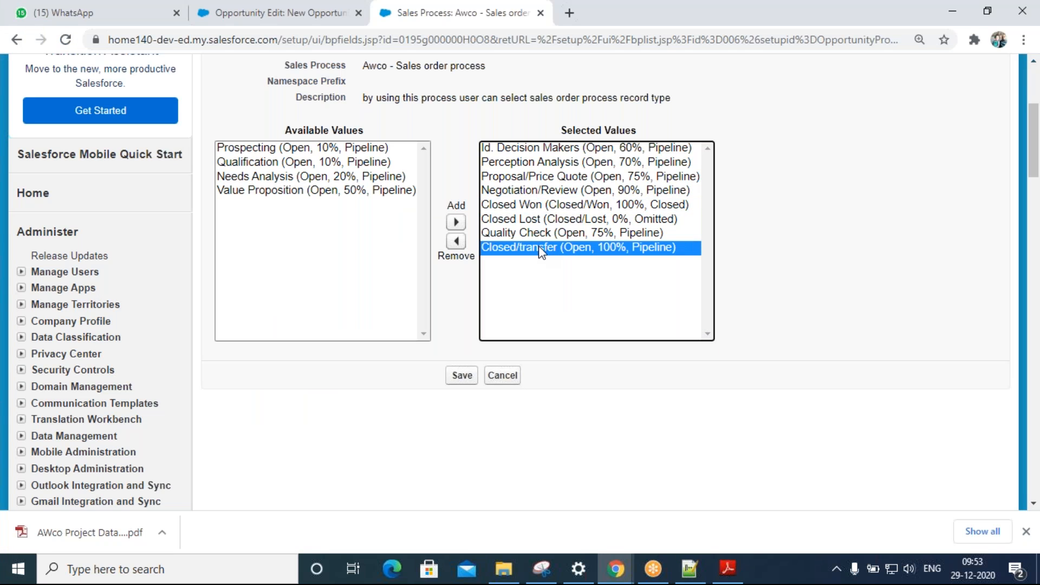
{"action": "left_click", "coordinate": [571, 185]}
{"action": "left_click", "coordinate": [570, 181]}
{"action": "left_click", "coordinate": [571, 163]}
{"action": "left_click", "coordinate": [573, 152]}
{"action": "left_click", "coordinate": [576, 181]}
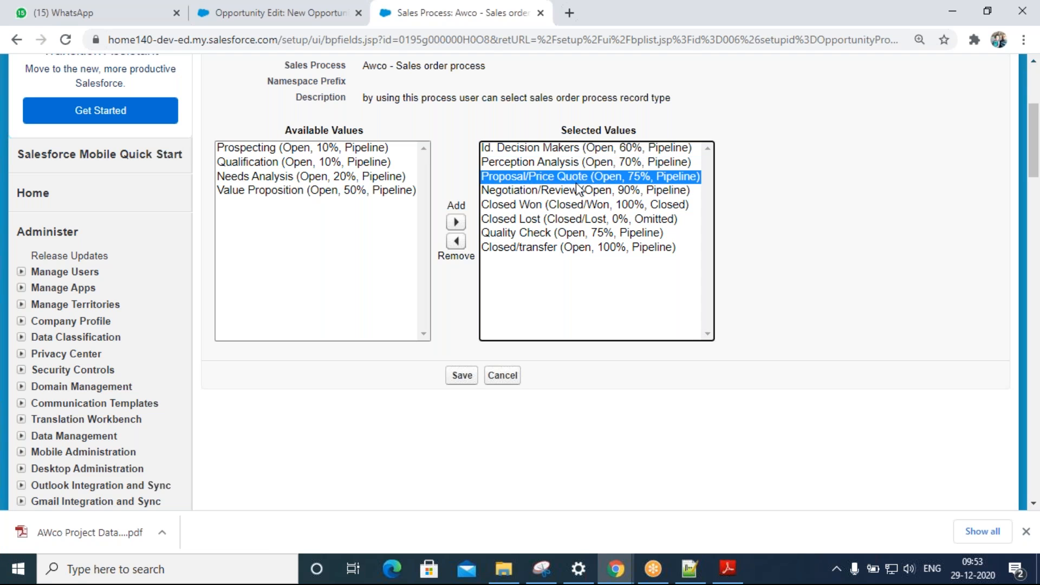
{"action": "left_click", "coordinate": [582, 206]}
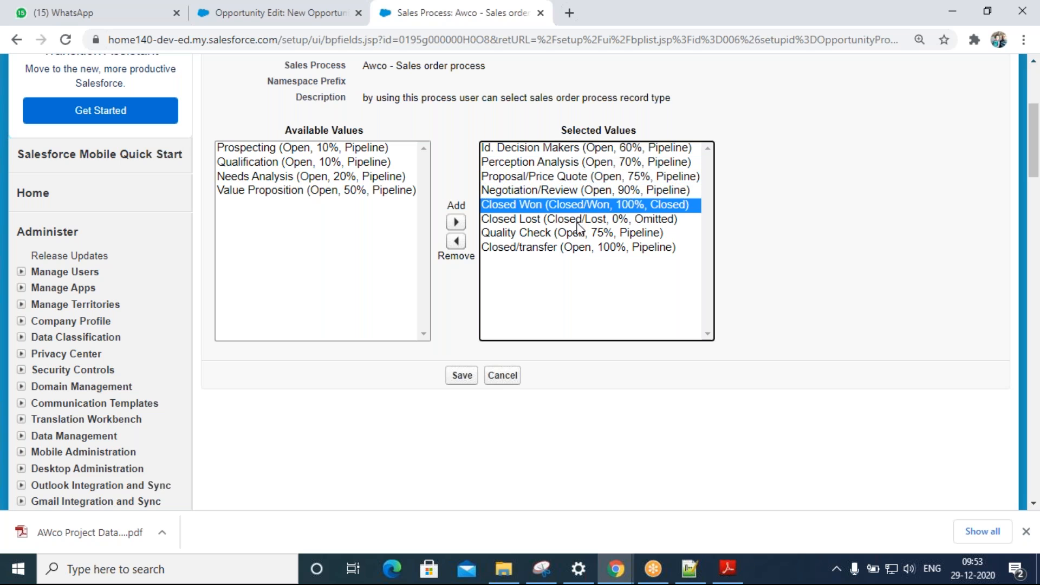
{"action": "left_click", "coordinate": [568, 250]}
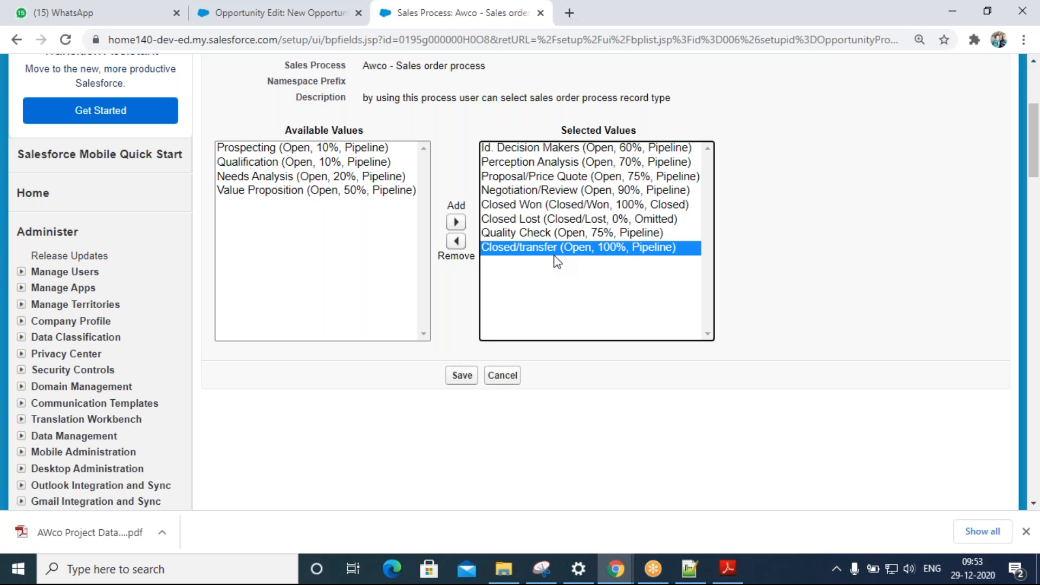
- Recheck the stages Id. Decision Makers through Closed/transfer and save the process
{"action": "left_click", "coordinate": [548, 204]}
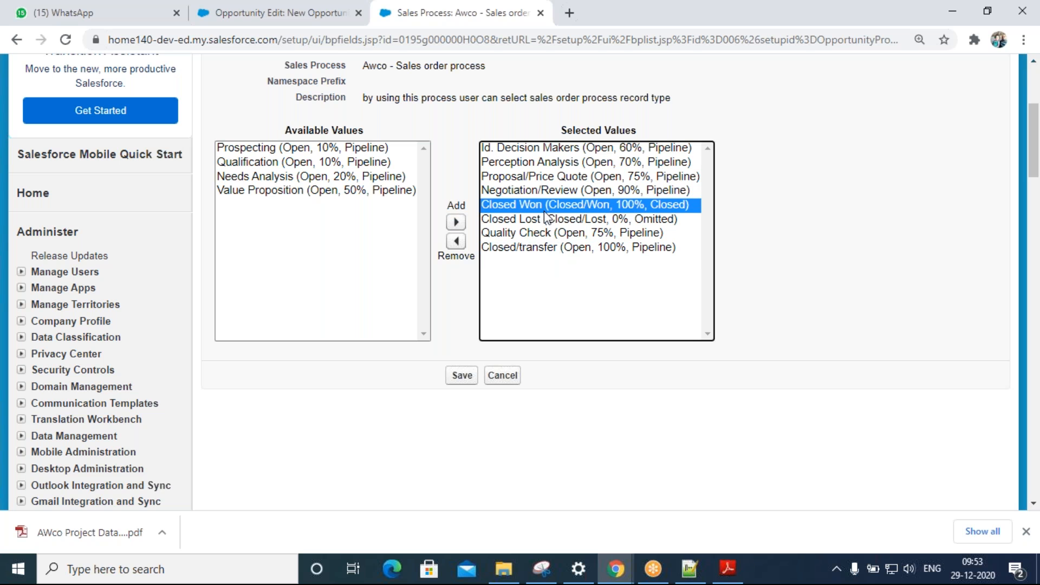
{"action": "left_click", "coordinate": [563, 193]}
{"action": "left_click", "coordinate": [565, 176]}
{"action": "left_click", "coordinate": [568, 148]}
{"action": "left_click", "coordinate": [568, 163]}
{"action": "left_click", "coordinate": [570, 187]}
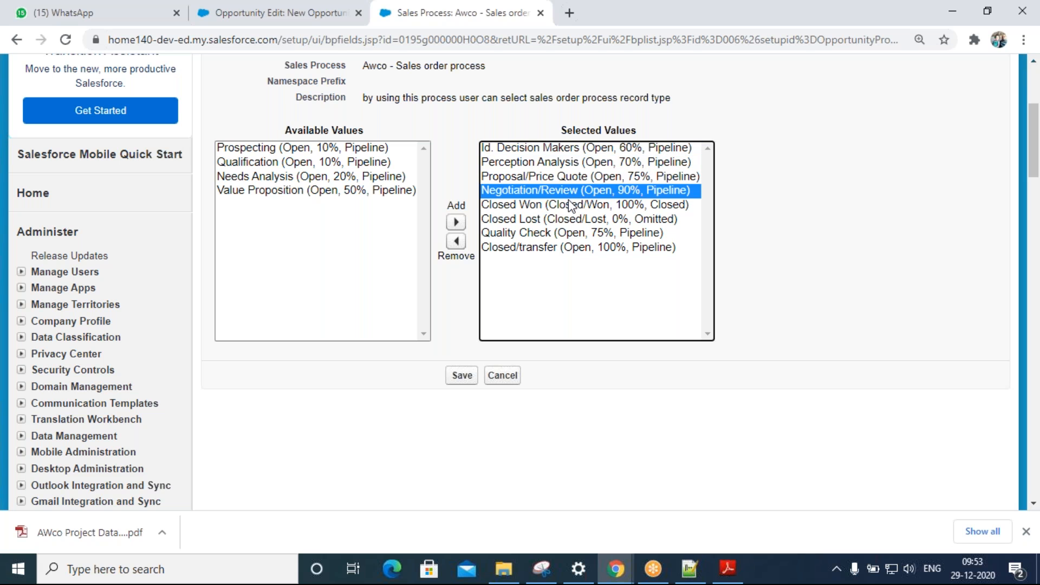
{"action": "left_click", "coordinate": [567, 220]}
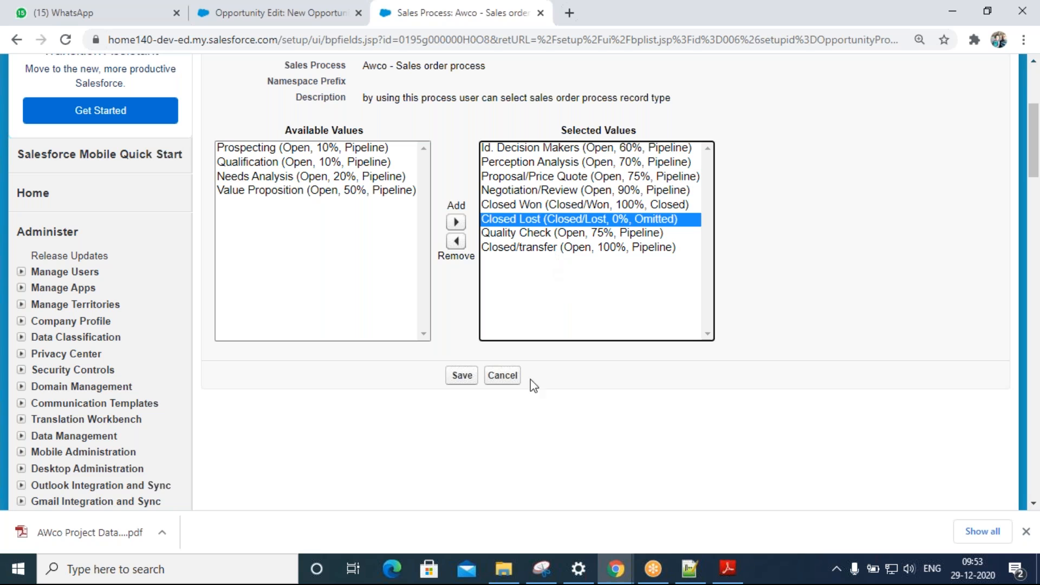
{"action": "left_click", "coordinate": [462, 376]}
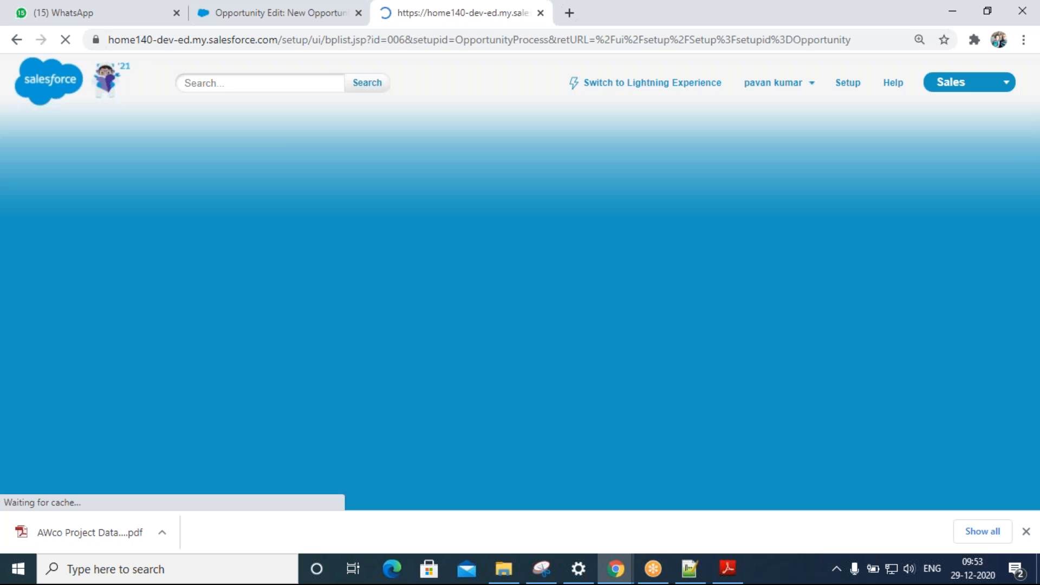
- Create 'Awco - Proposal order closed process' from Master with description 'by using this process user can select proposal order closed record type'
{"action": "left_click", "coordinate": [470, 279]}
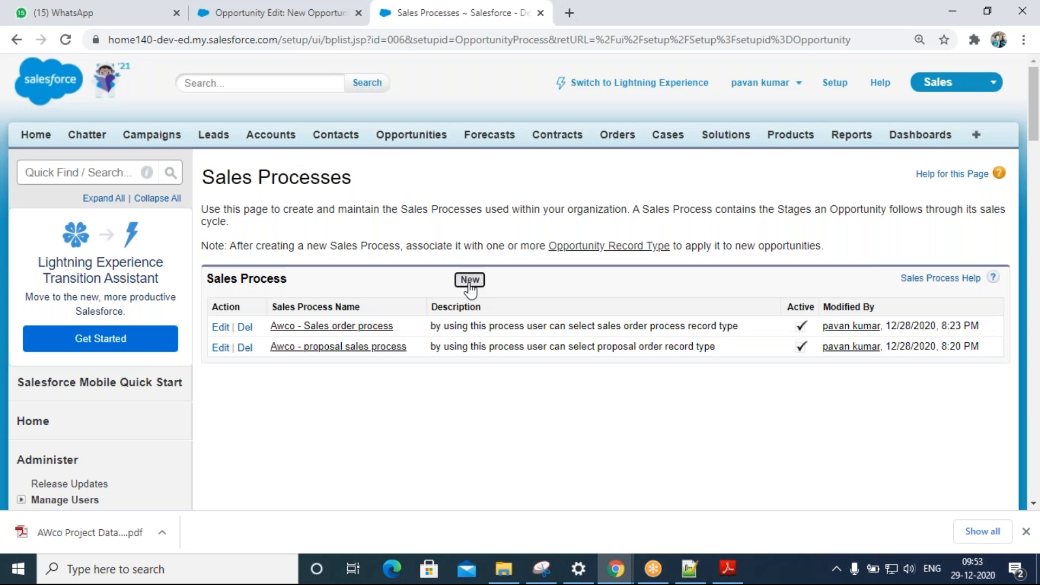
{"action": "left_click", "coordinate": [433, 316]}
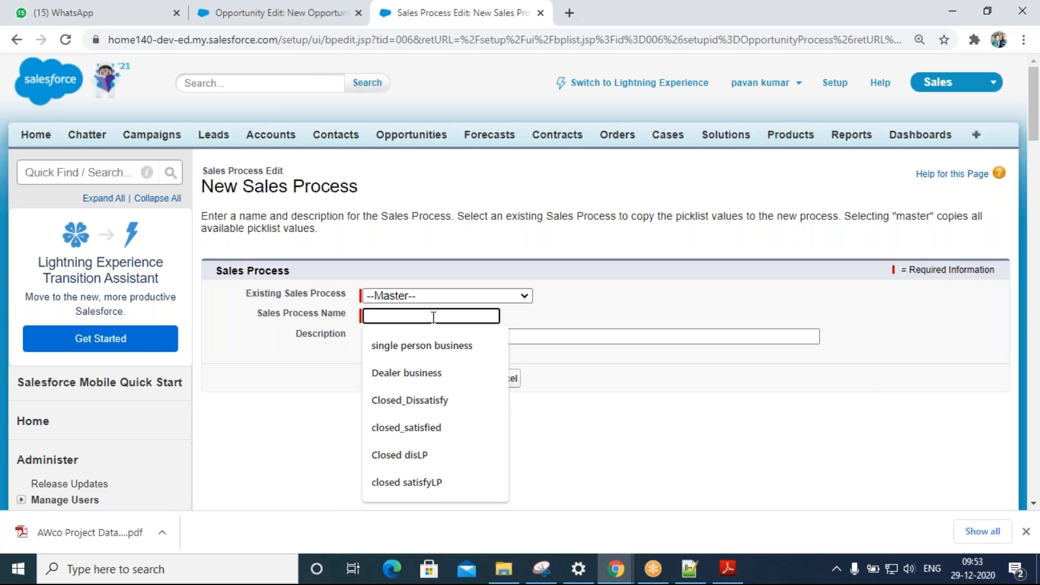
{"action": "type", "text": "Awco"}
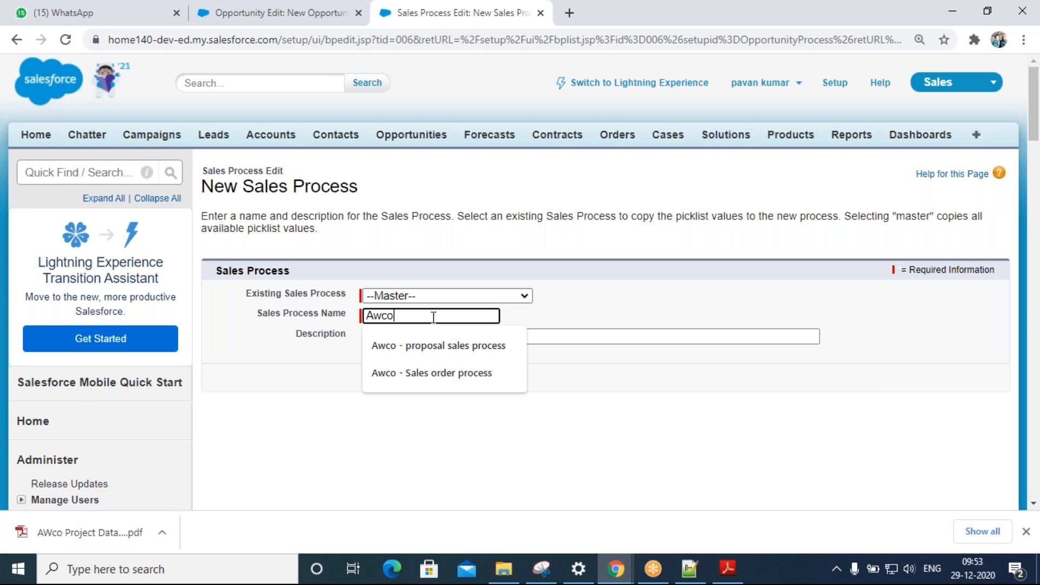
{"action": "type", "text": " - P"}
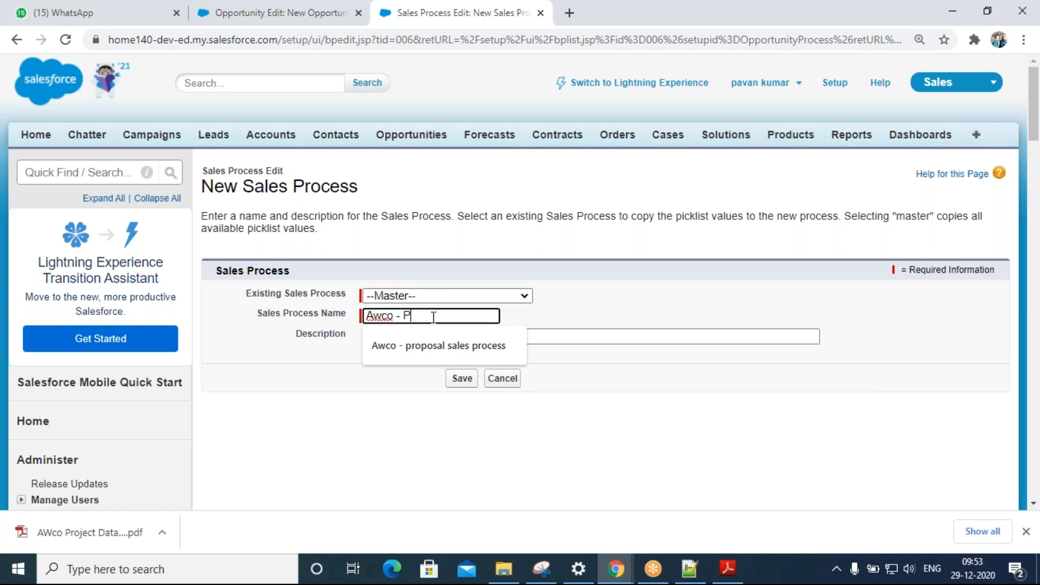
{"action": "type", "text": "roposal o"}
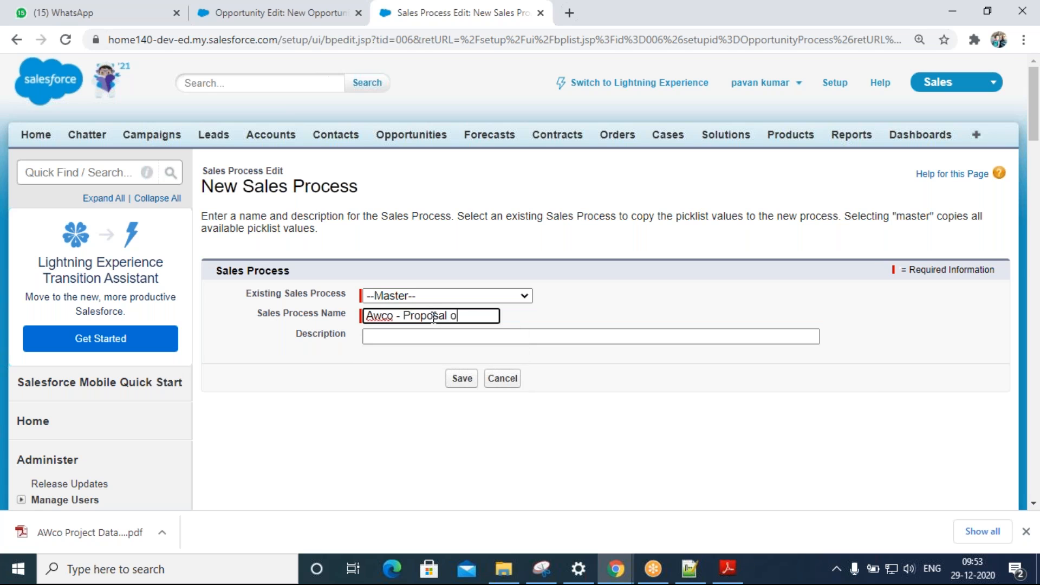
{"action": "type", "text": "rder closed"}
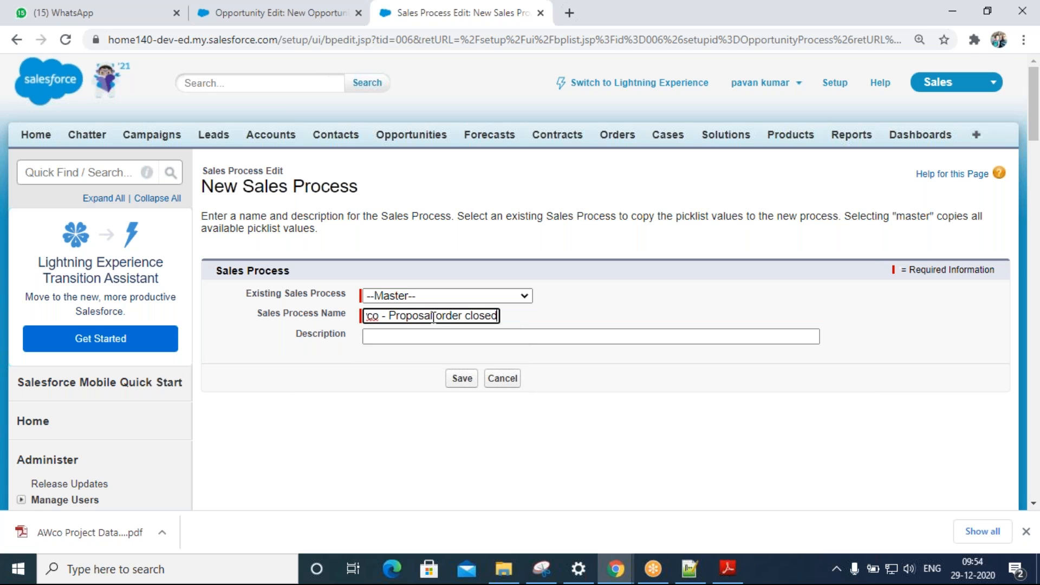
{"action": "type", "text": " process"}
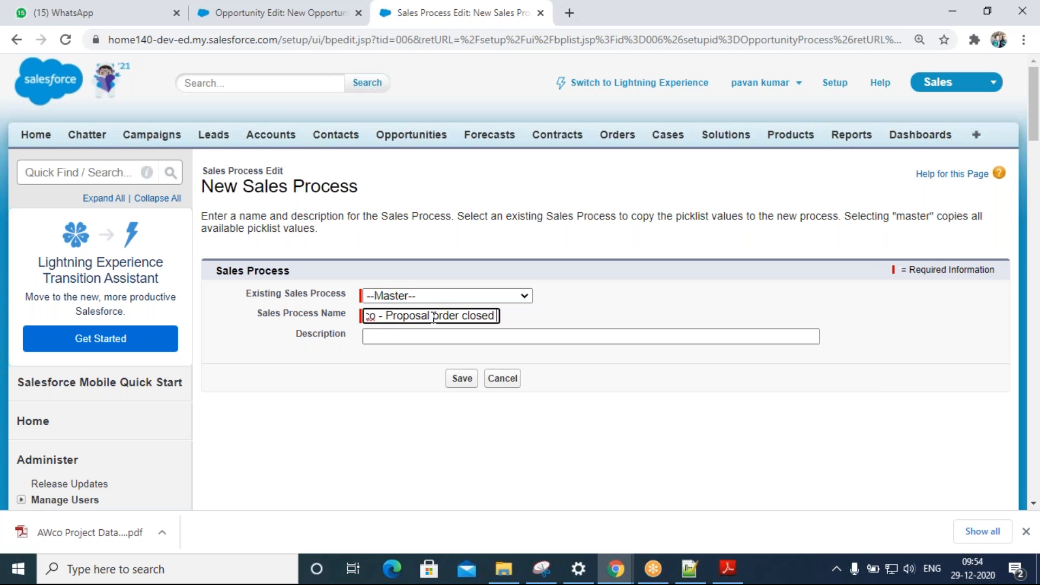
{"action": "key", "text": "Tab"}
{"action": "type", "text": "by using this process user can select "}
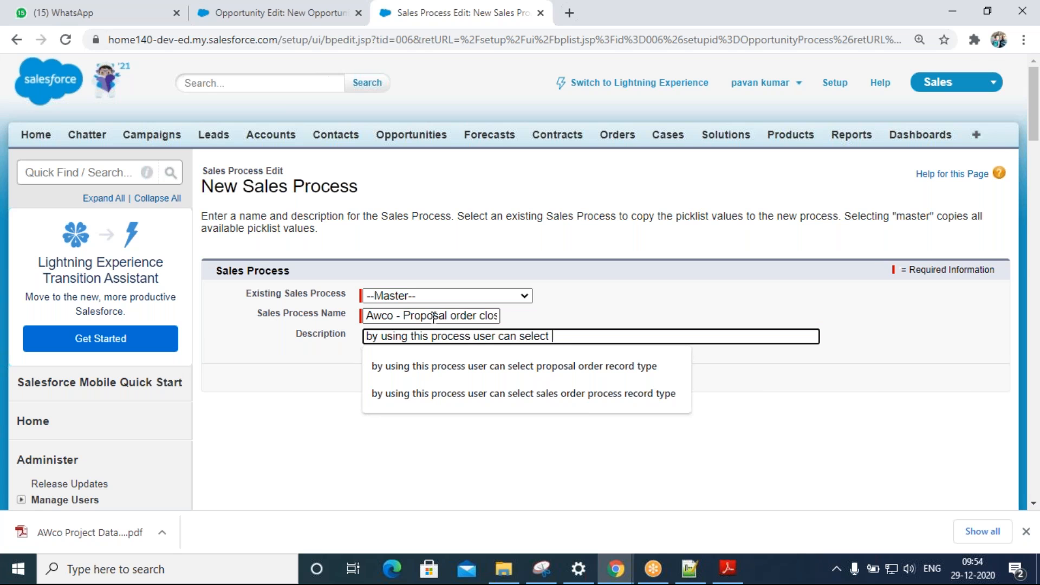
{"action": "type", "text": "proposal order closed record type"}
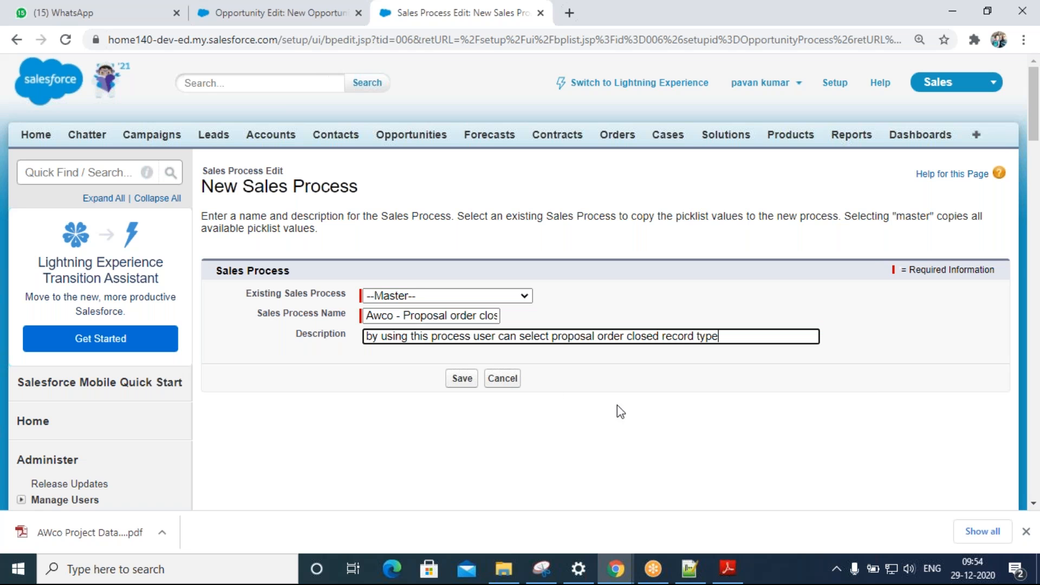
{"action": "left_click", "coordinate": [462, 378]}
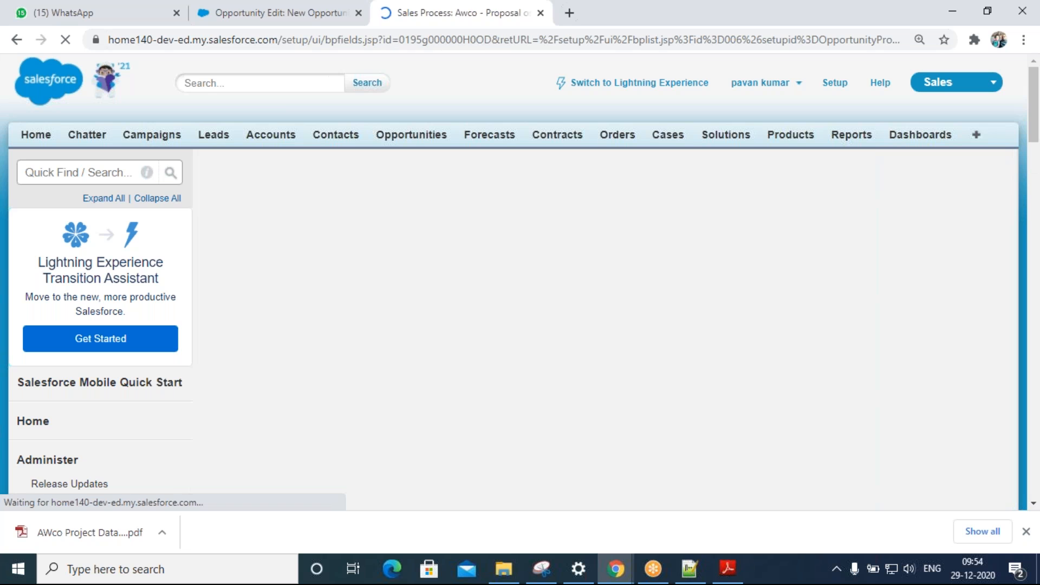
- Remove Prospecting through Negotiation/Review plus Quality Check, keeping Closed Won, Closed Lost and Closed/transfer, then save
{"action": "scroll", "coordinate": [596, 379], "scroll_direction": "down", "scroll_amount": 3}
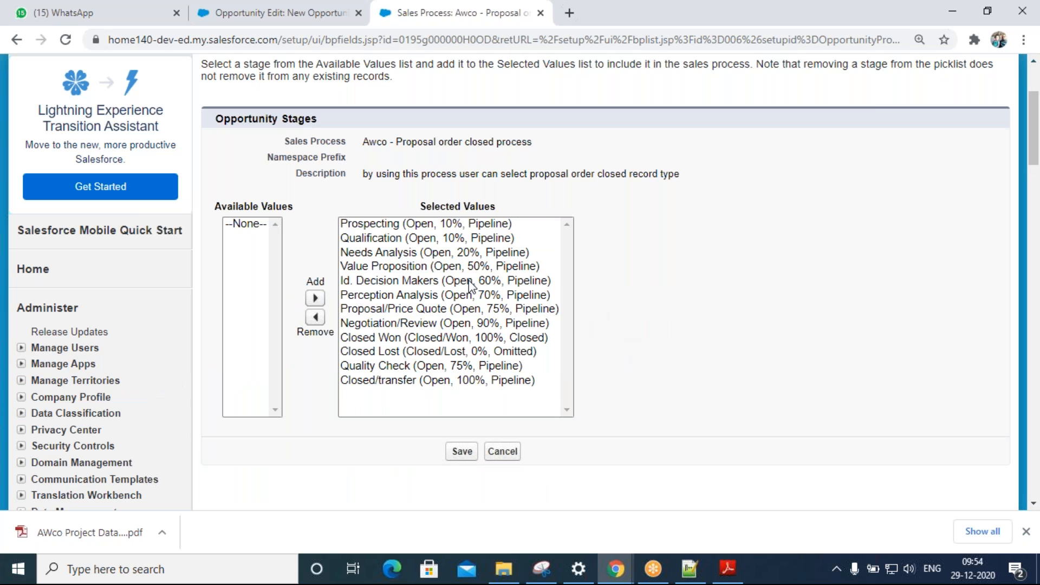
{"action": "left_click", "coordinate": [406, 225]}
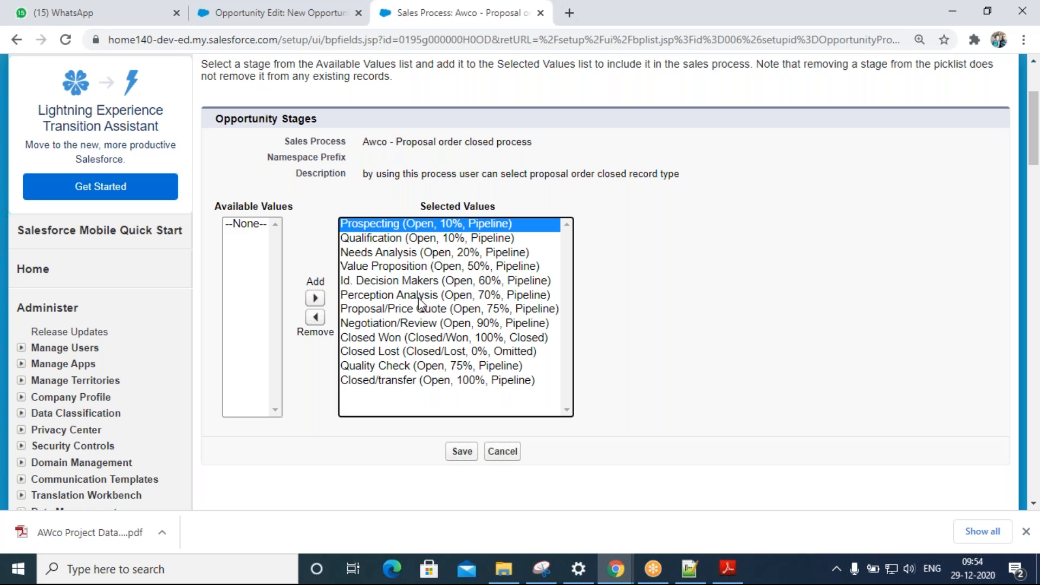
{"action": "left_click", "coordinate": [420, 325], "text": "shift"}
{"action": "left_click", "coordinate": [315, 316]}
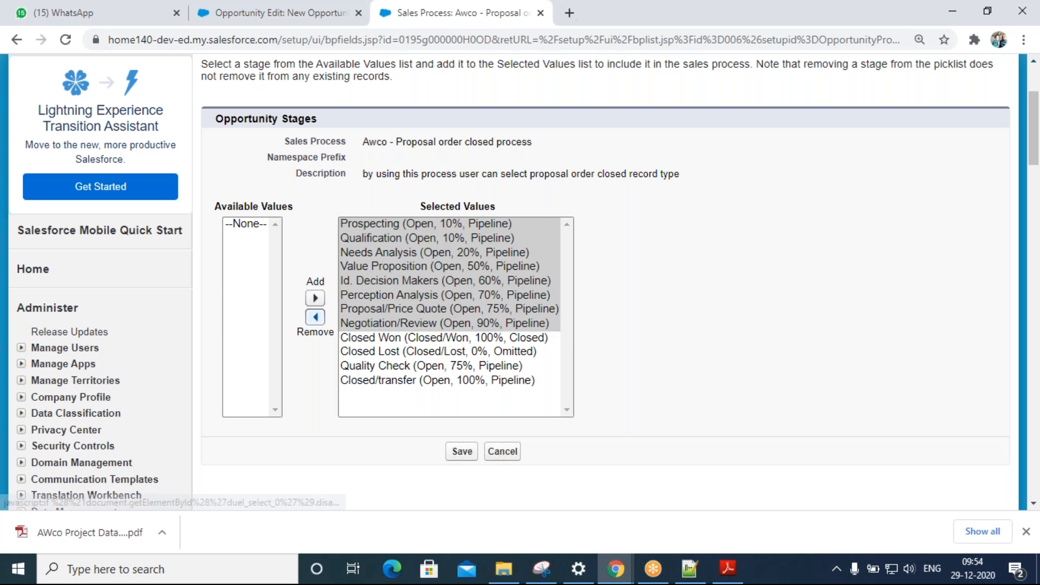
{"action": "left_click", "coordinate": [551, 254]}
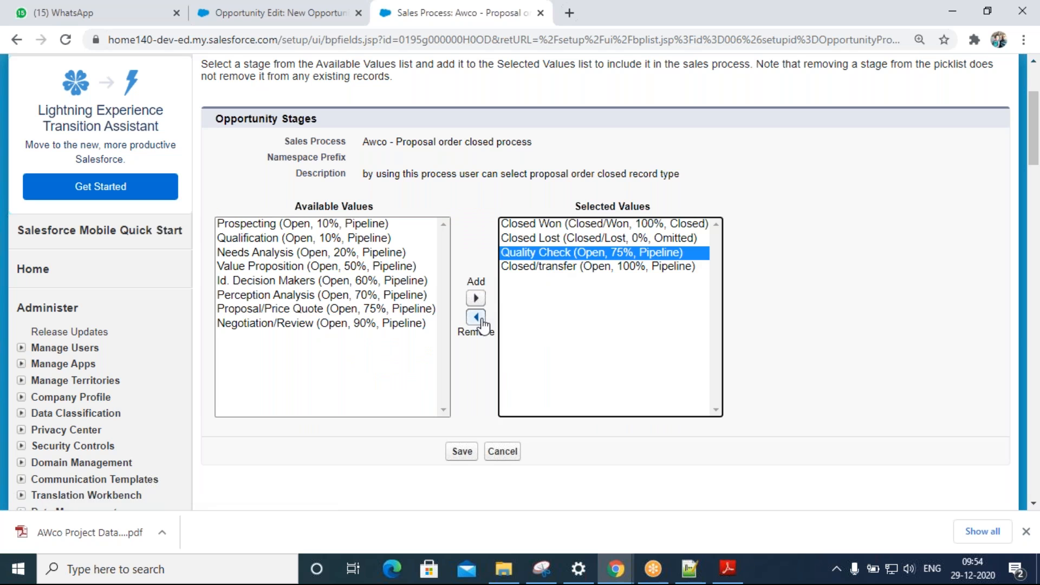
{"action": "left_click", "coordinate": [480, 320]}
{"action": "left_click", "coordinate": [574, 267]}
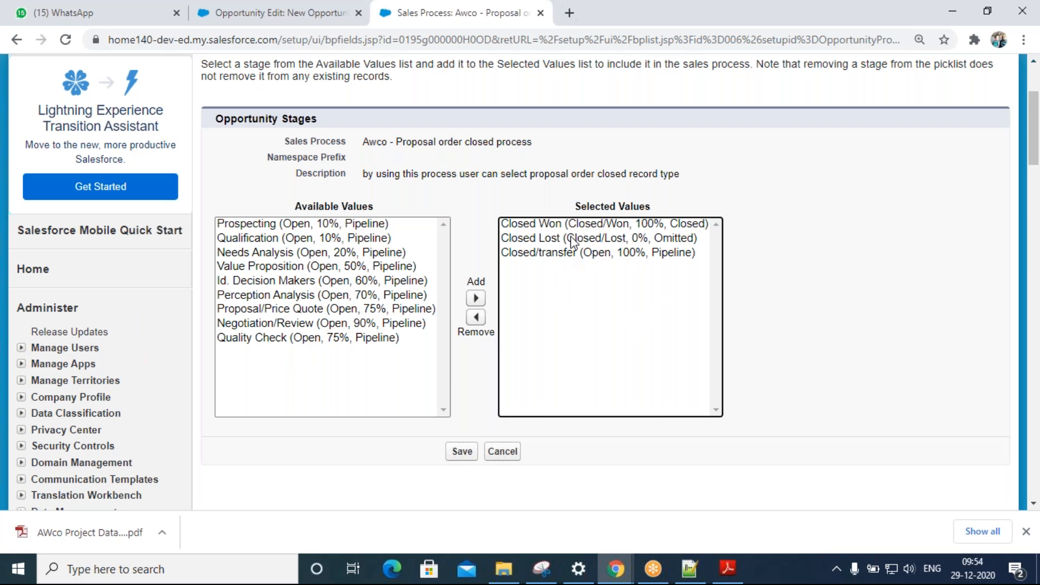
{"action": "left_click", "coordinate": [462, 451]}
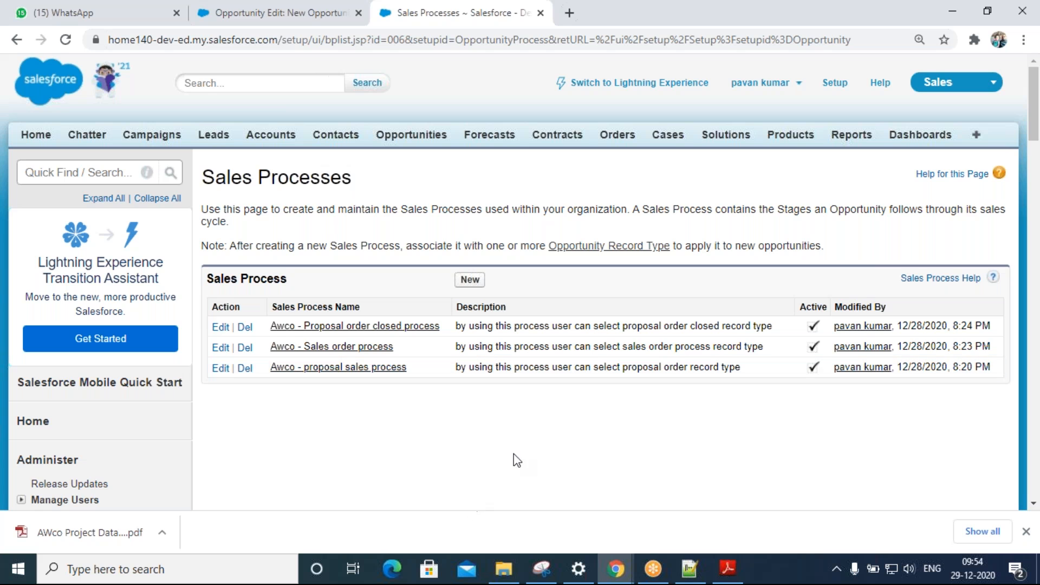
- Go through Opportunity Record Types to the Opportunity Page Layouts list
{"action": "scroll", "coordinate": [482, 438], "scroll_direction": "down", "scroll_amount": 15}
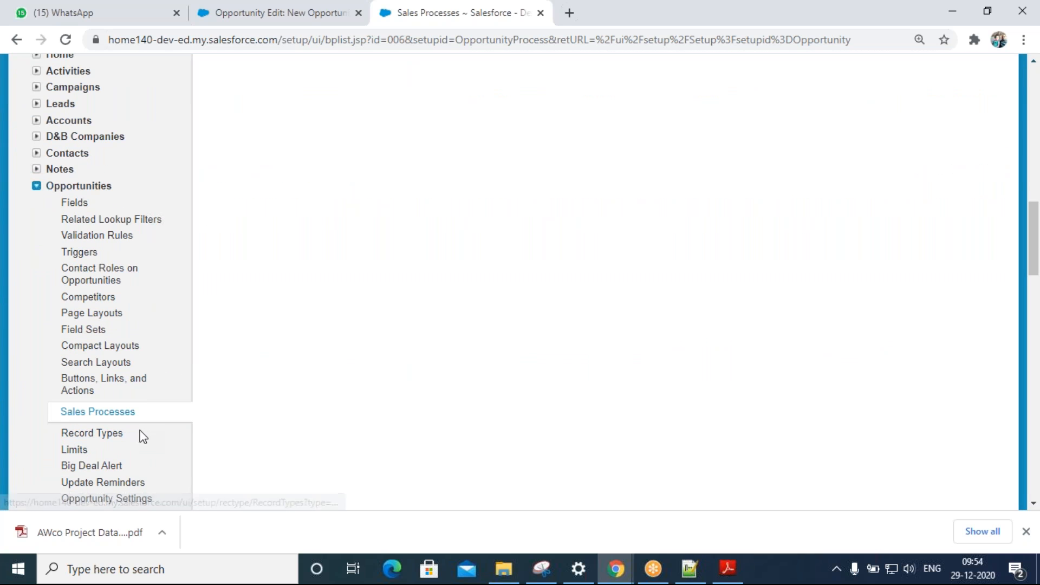
{"action": "left_click", "coordinate": [110, 434]}
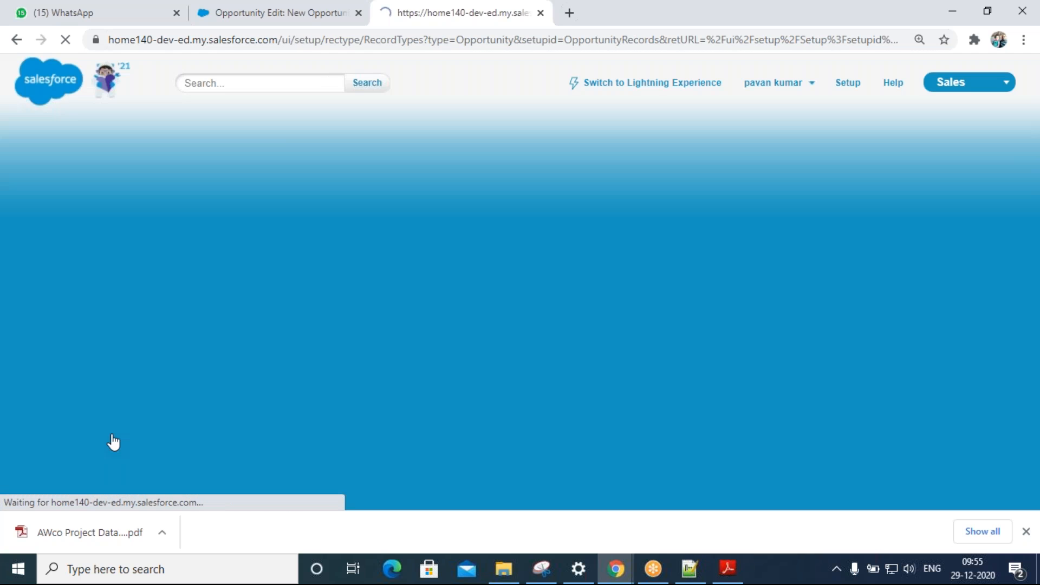
{"action": "scroll", "coordinate": [417, 379], "scroll_direction": "down", "scroll_amount": 3}
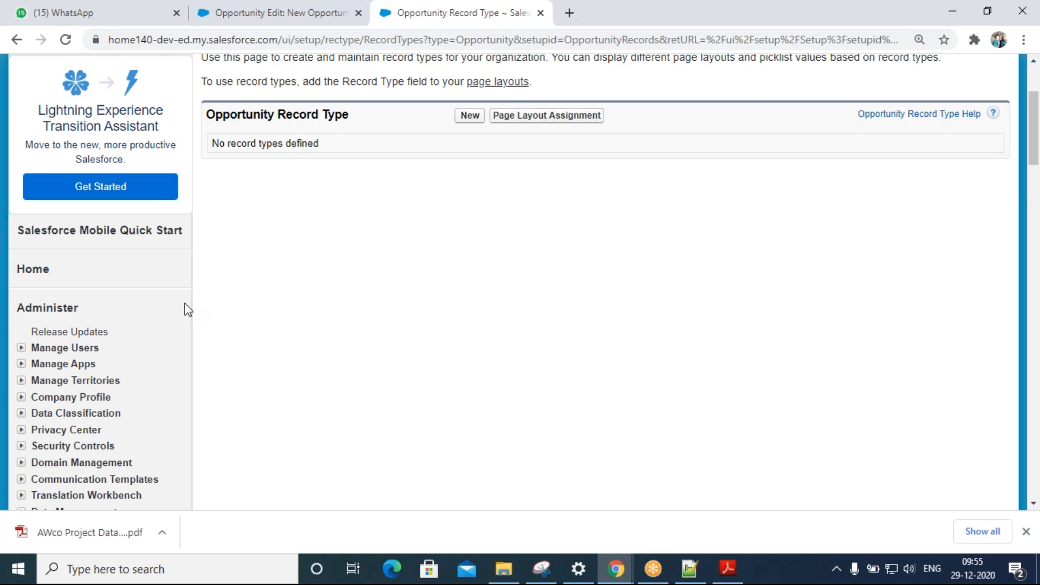
{"action": "scroll", "coordinate": [197, 348], "scroll_direction": "down", "scroll_amount": 10}
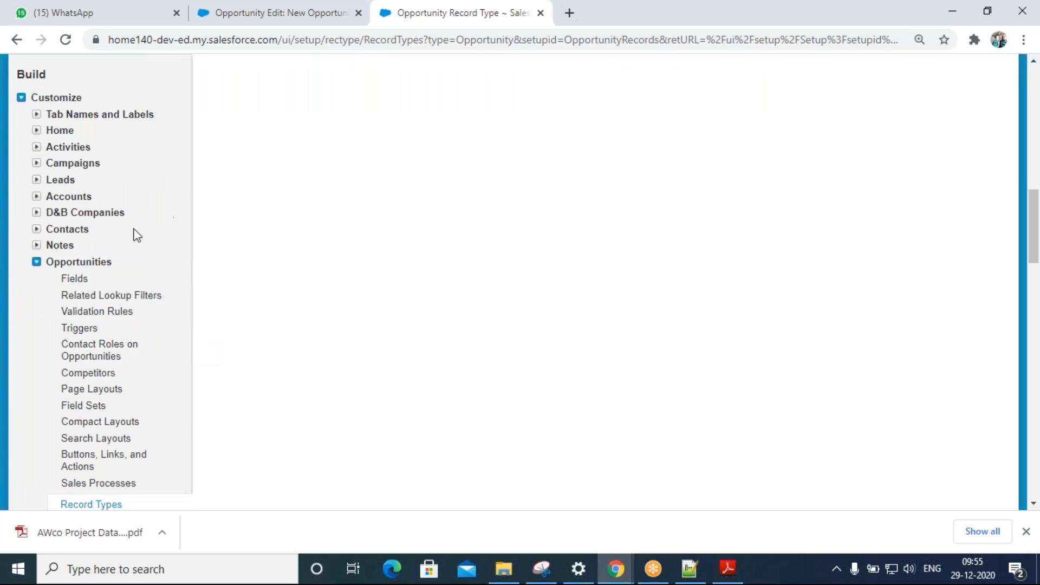
{"action": "scroll", "coordinate": [102, 356], "scroll_direction": "down", "scroll_amount": 1}
{"action": "left_click", "coordinate": [90, 319]}
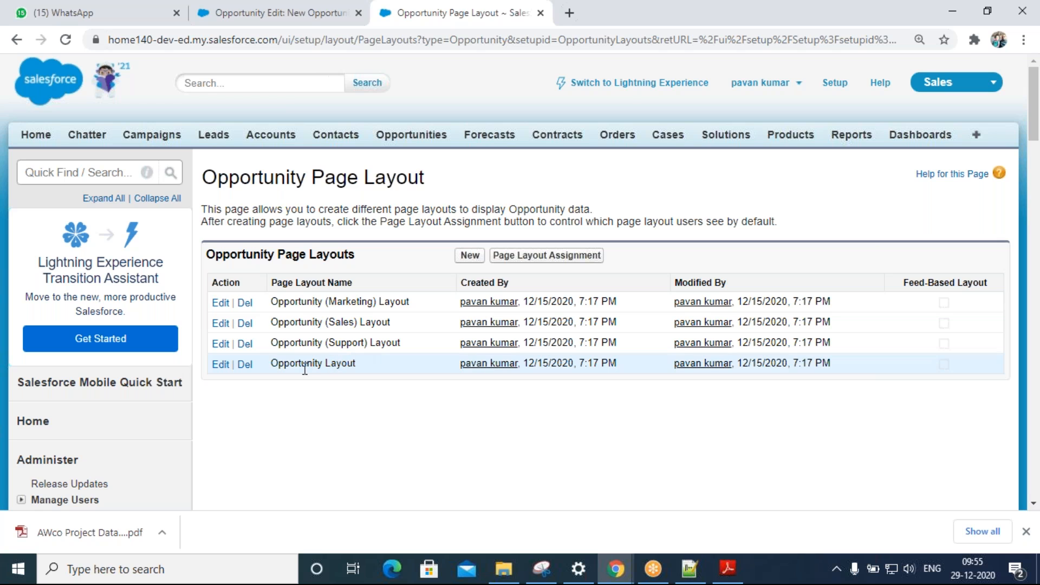
- Start a new page layout cloned from Opportunity Layout, ready to enter its name
{"action": "left_click", "coordinate": [467, 256]}
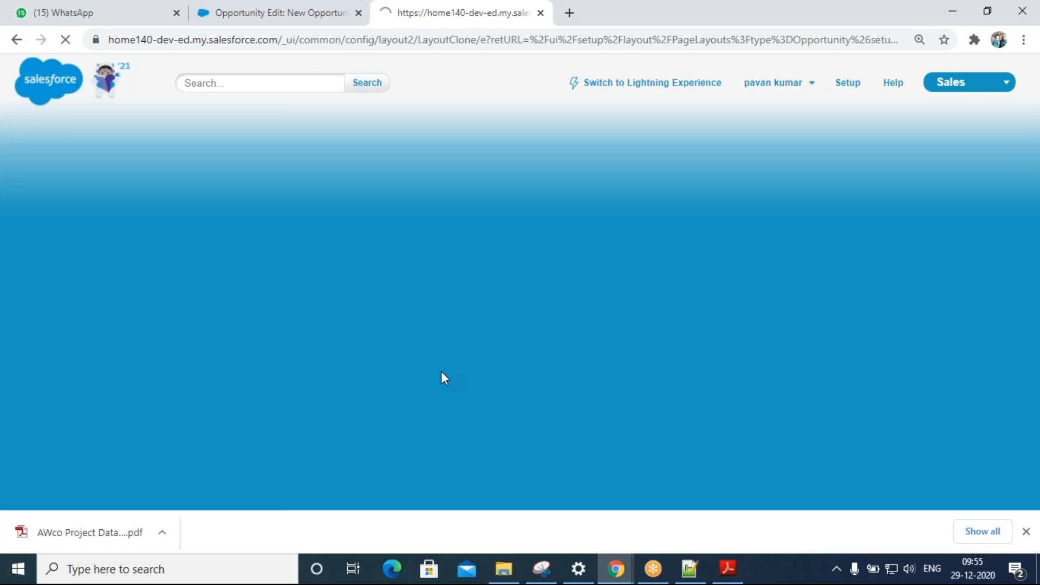
{"action": "left_click", "coordinate": [429, 279]}
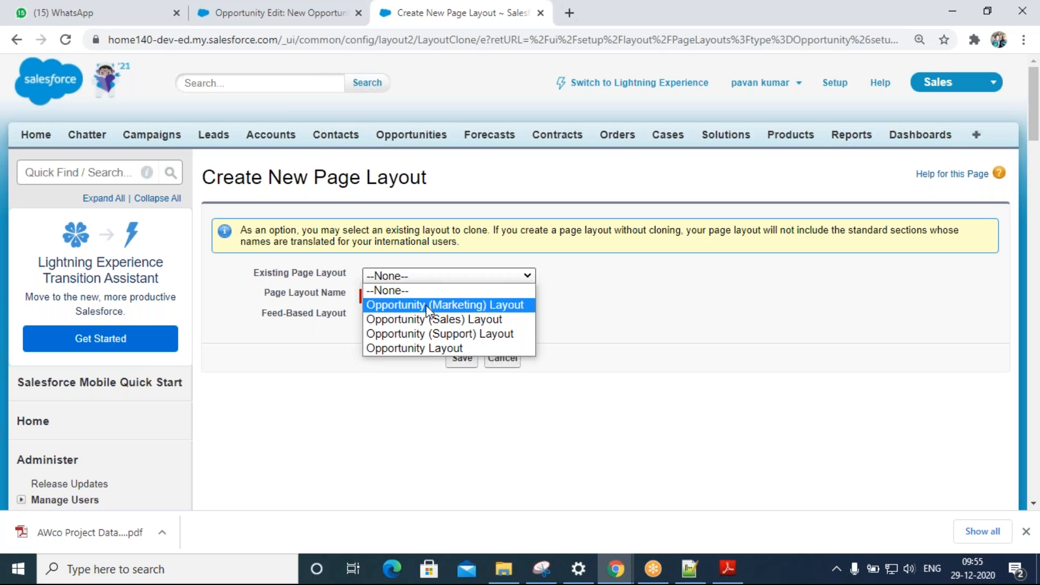
{"action": "left_click", "coordinate": [426, 345]}
{"action": "left_click", "coordinate": [436, 277]}
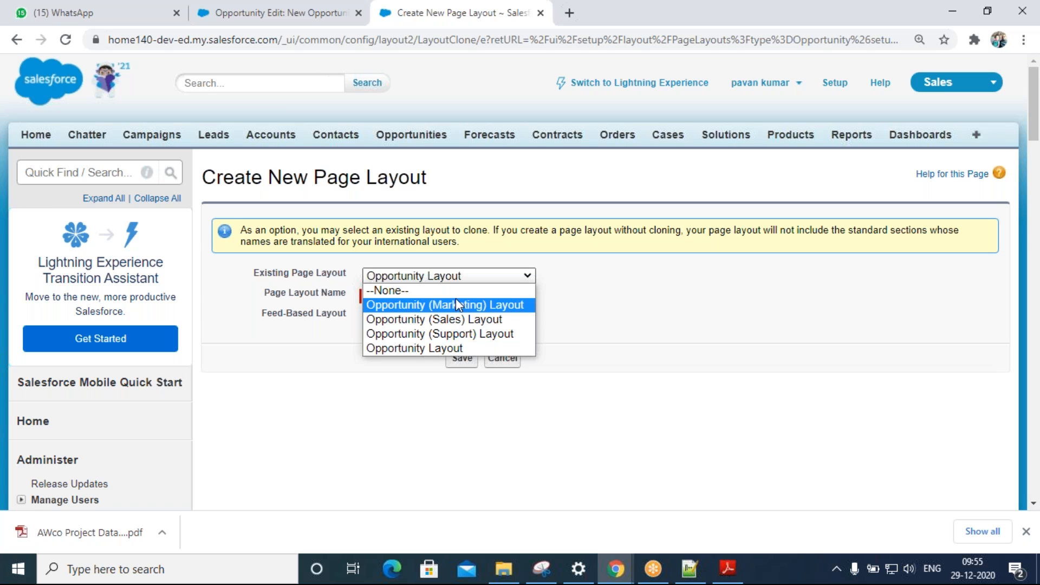
{"action": "left_click", "coordinate": [440, 344]}
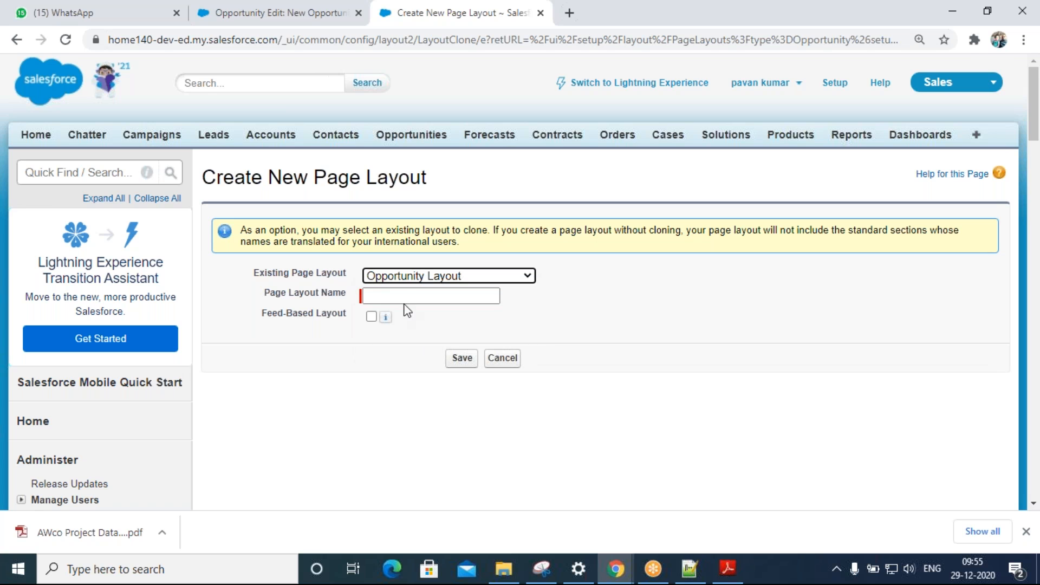
{"action": "left_click", "coordinate": [407, 295]}
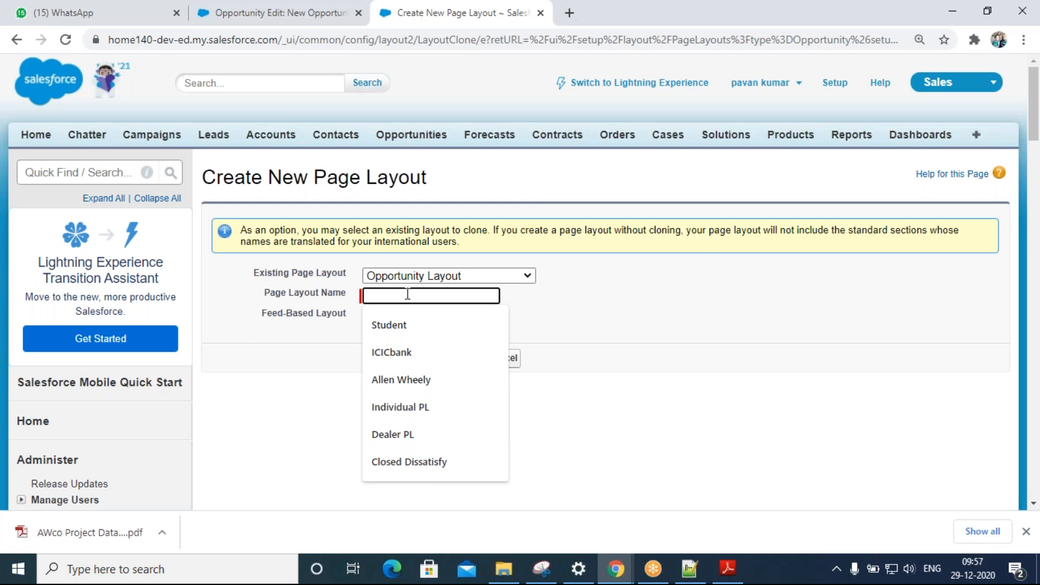
- Name the cloned layout 'Order proposal Layout', make it feed-based, and create it
{"action": "type", "text": "Order"}
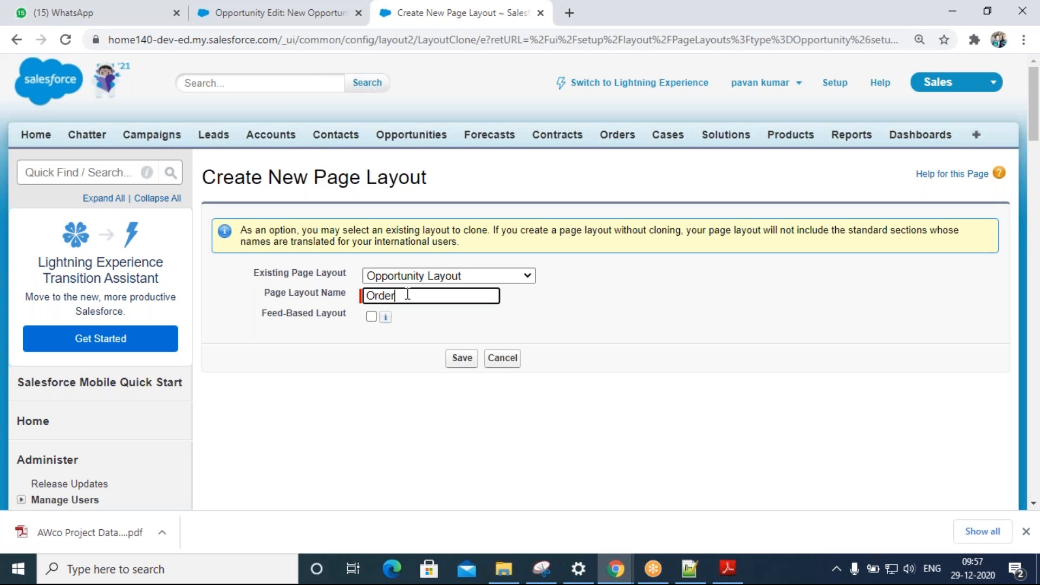
{"action": "type", "text": " proposal Laypout"}
{"action": "key", "text": "BackSpace"}
{"action": "key", "text": "BackSpace"}
{"action": "key", "text": "BackSpace"}
{"action": "key", "text": "BackSpace"}
{"action": "type", "text": "out"}
{"action": "left_click", "coordinate": [371, 318]}
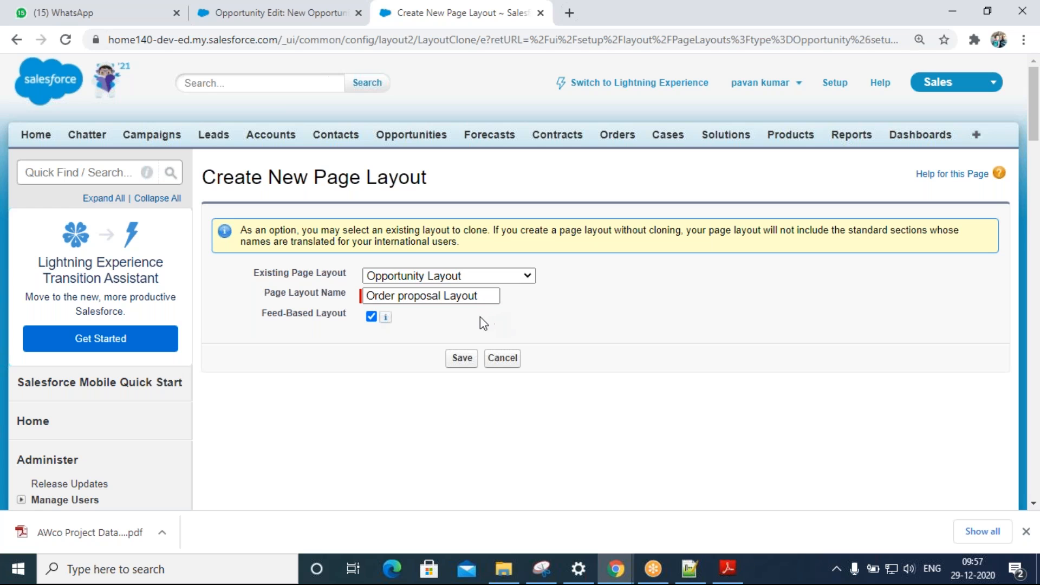
{"action": "left_click", "coordinate": [459, 361]}
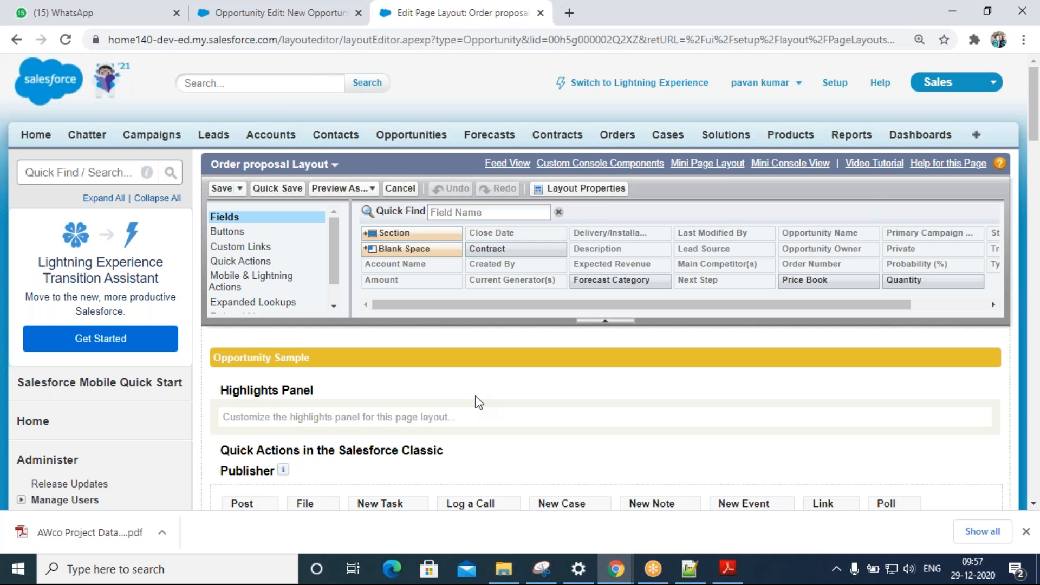
- Save the Order proposal Layout in the editor and leave it
{"action": "scroll", "coordinate": [476, 401], "scroll_direction": "down", "scroll_amount": 10}
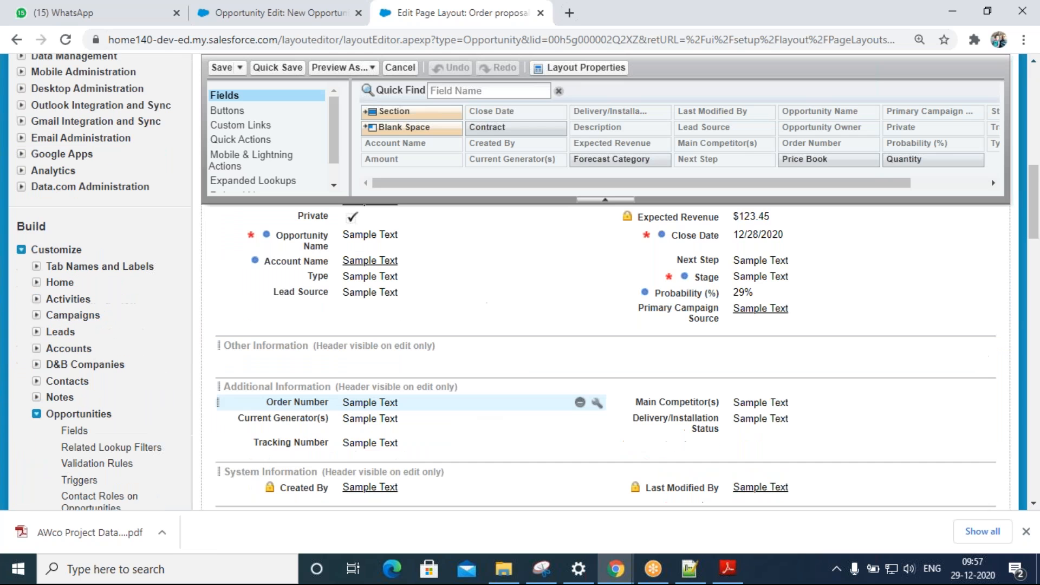
{"action": "scroll", "coordinate": [477, 402], "scroll_direction": "down", "scroll_amount": 3}
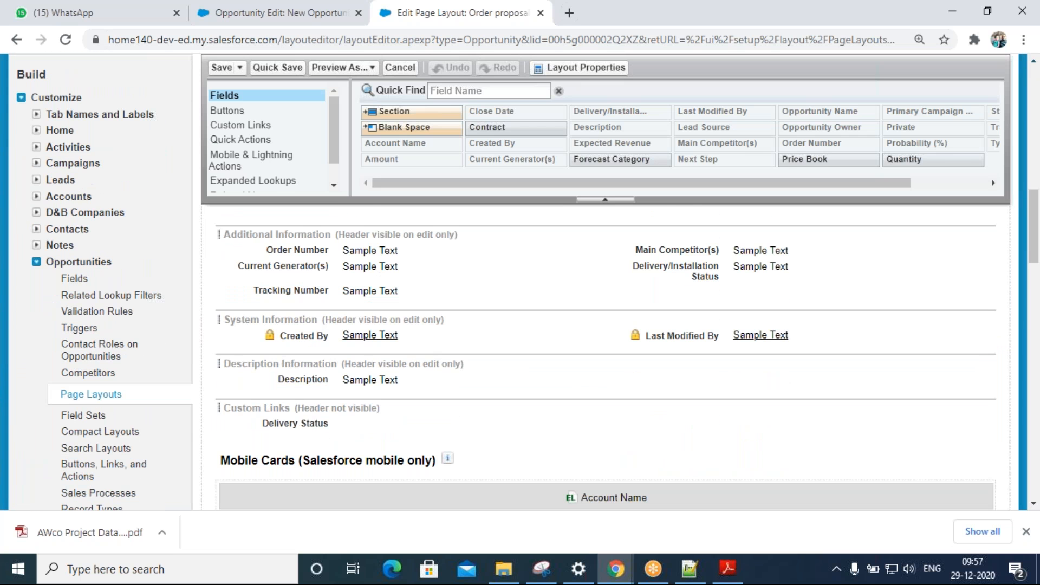
{"action": "scroll", "coordinate": [604, 357], "scroll_direction": "up", "scroll_amount": 10}
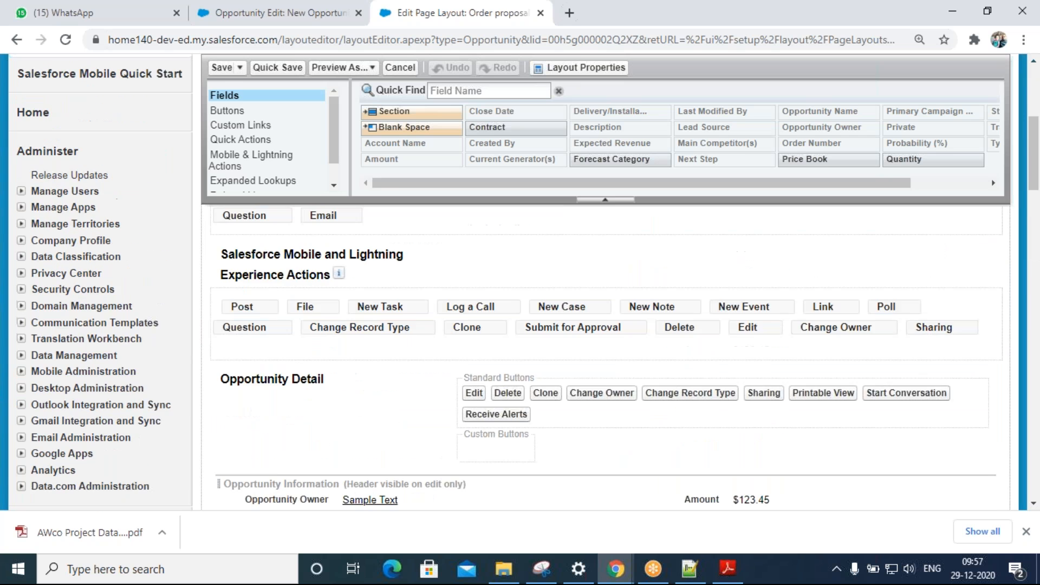
{"action": "left_click", "coordinate": [220, 68]}
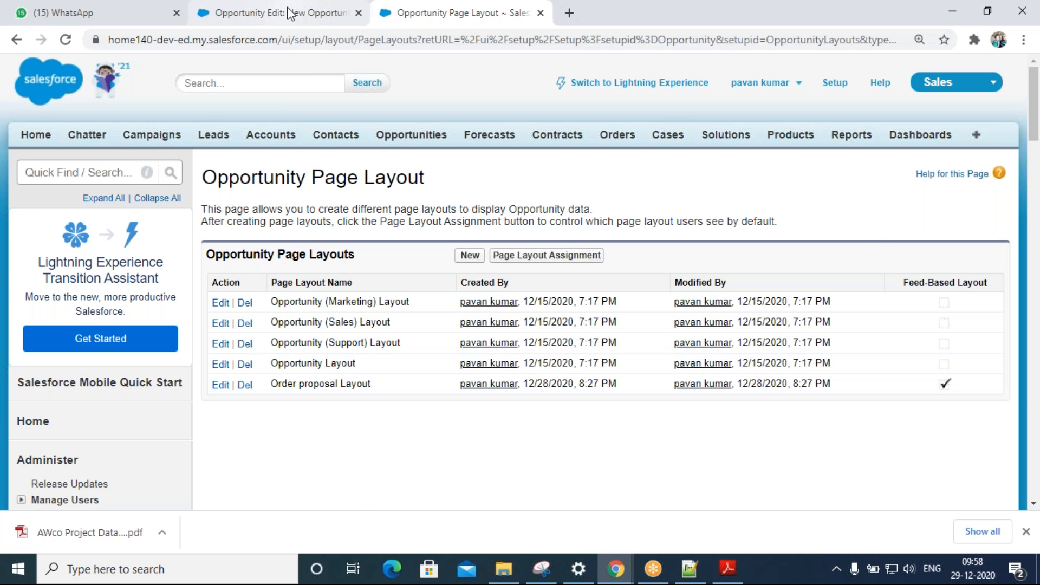
{"action": "left_click", "coordinate": [312, 19]}
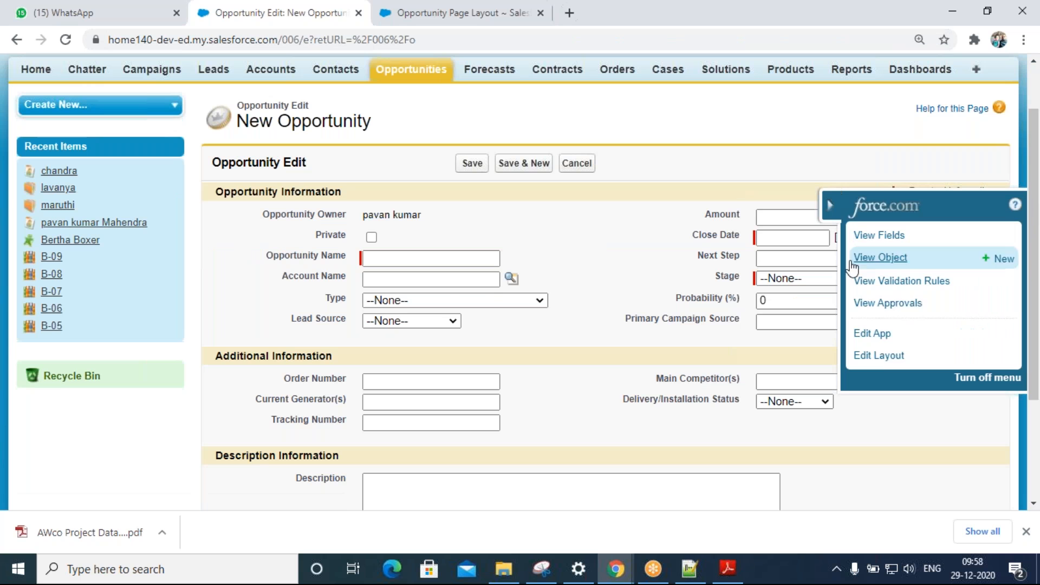
- Open the standard Opportunity Layout in the layout editor and choose Save As to copy it
{"action": "left_click", "coordinate": [877, 354]}
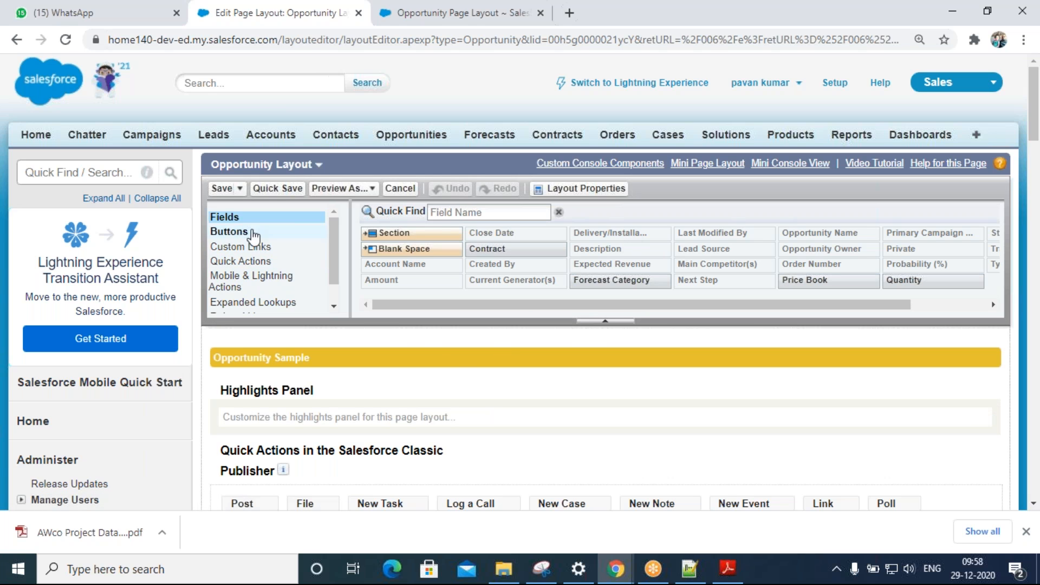
{"action": "left_click", "coordinate": [239, 188]}
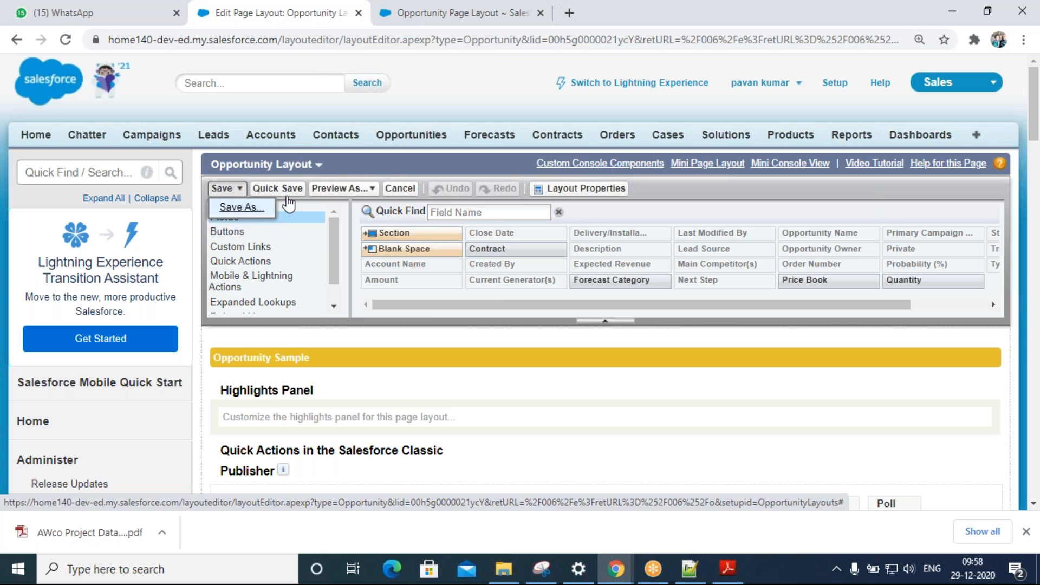
{"action": "left_click", "coordinate": [341, 188]}
{"action": "left_click", "coordinate": [460, 13]}
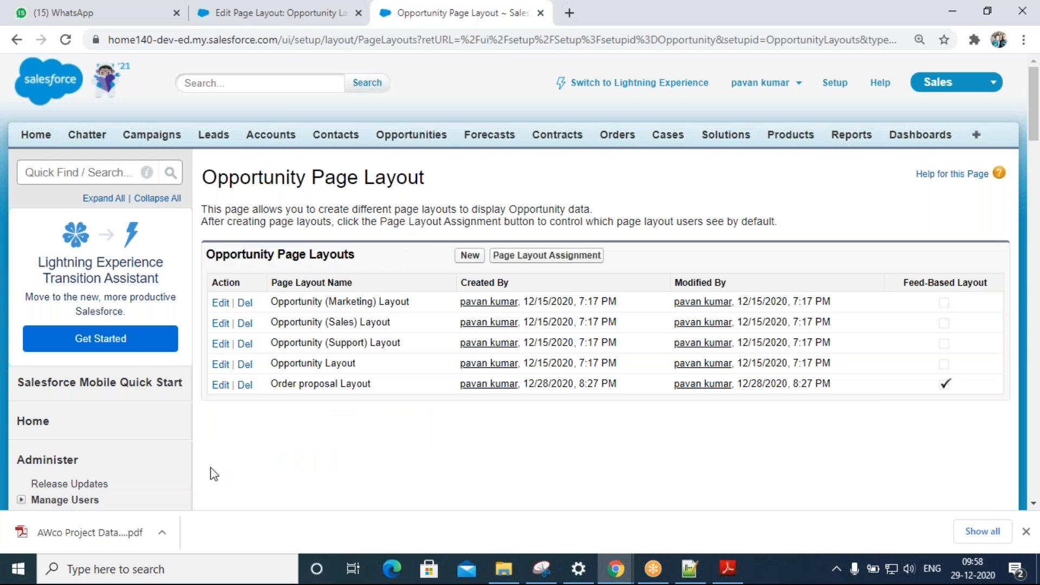
{"action": "scroll", "coordinate": [128, 359], "scroll_direction": "down", "scroll_amount": 5}
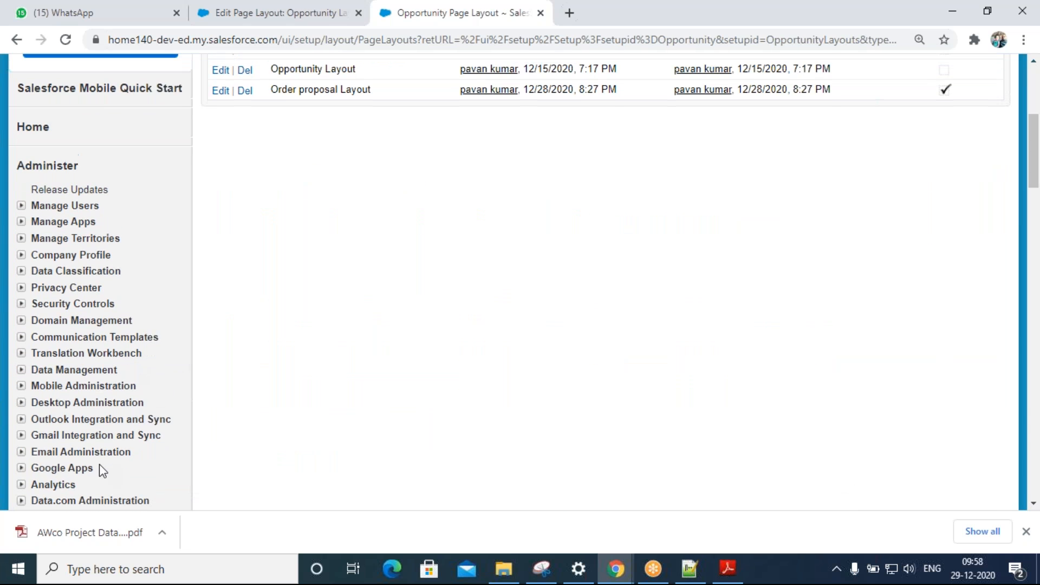
{"action": "scroll", "coordinate": [99, 469], "scroll_direction": "up", "scroll_amount": 4}
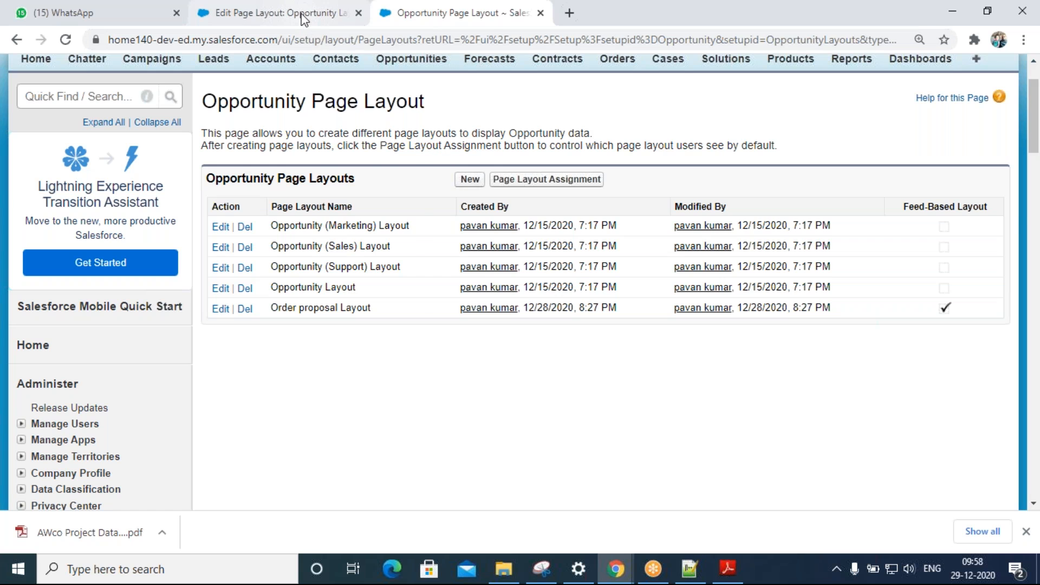
{"action": "left_click", "coordinate": [303, 16]}
{"action": "left_click", "coordinate": [514, 412]}
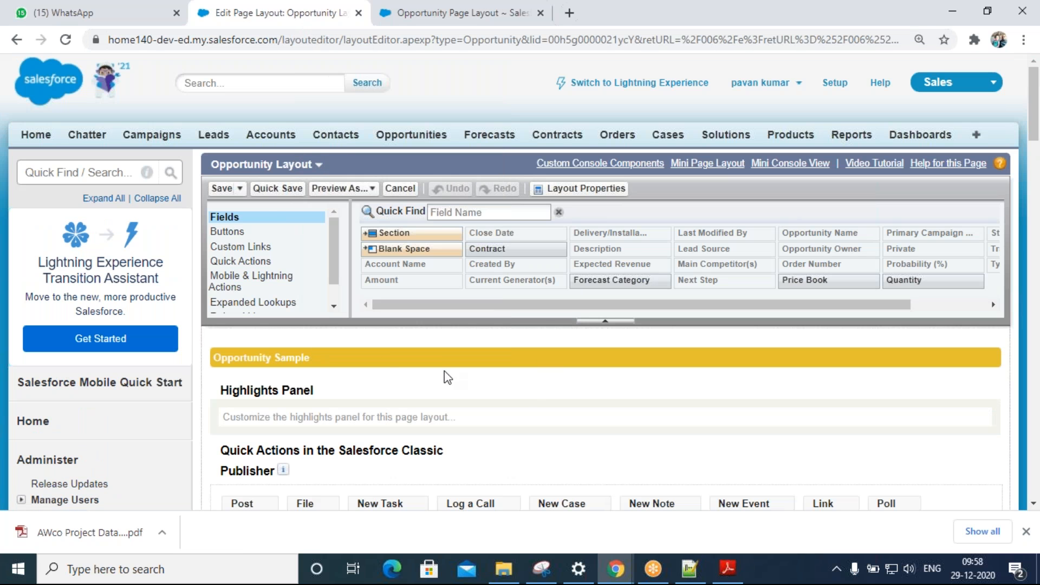
{"action": "left_click", "coordinate": [239, 188]}
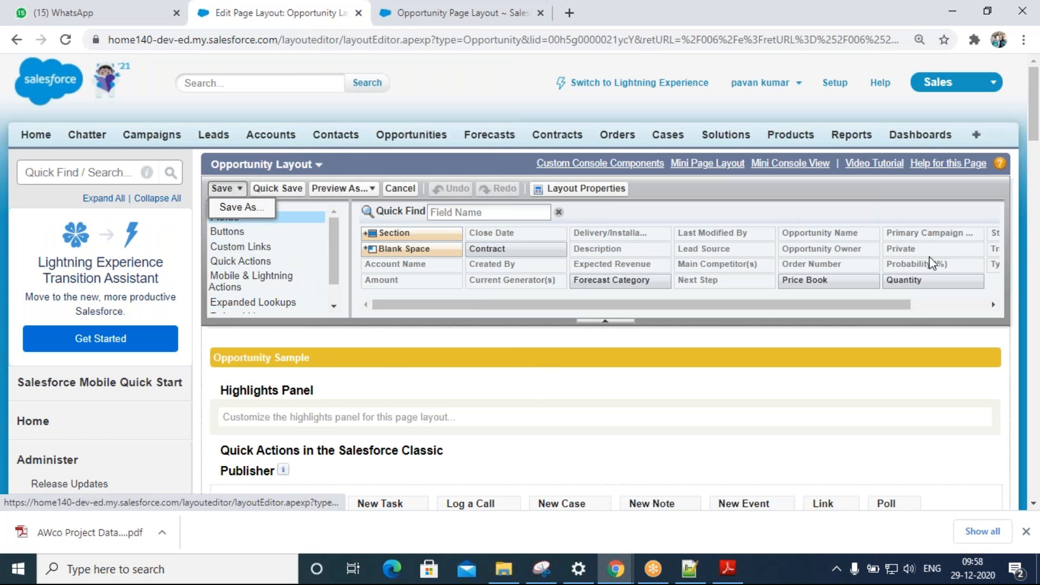
{"action": "left_click", "coordinate": [245, 210]}
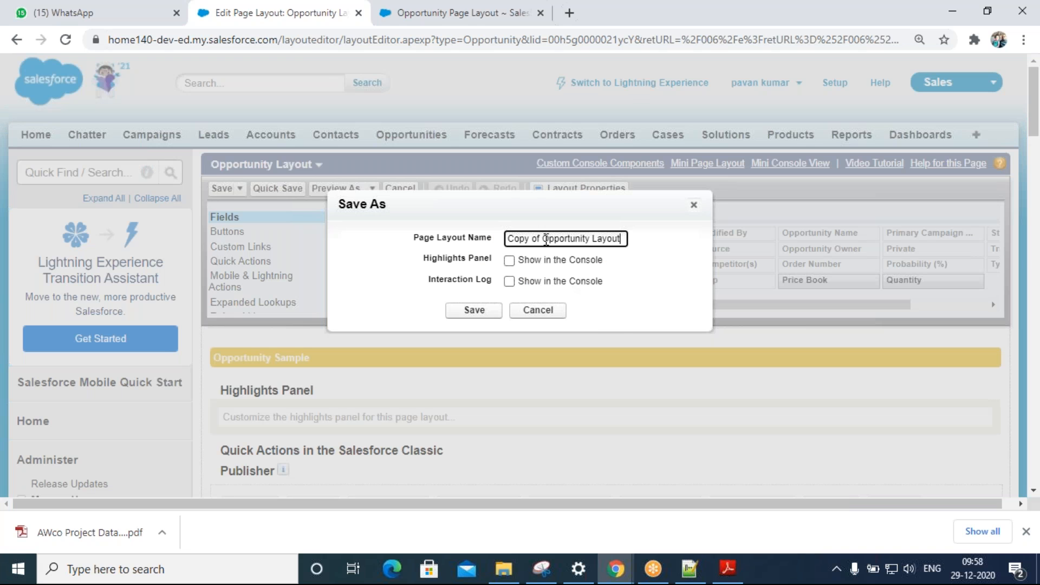
- Save the copy as 'Sales proposakl Layout' and refresh the Opportunity page layouts list
{"action": "key", "text": "BackSpace"}
{"action": "key", "text": "BackSpace"}
{"action": "key", "text": "BackSpace"}
{"action": "key", "text": "BackSpace"}
{"action": "key", "text": "BackSpace"}
{"action": "key", "text": "BackSpace"}
{"action": "key", "text": "BackSpace"}
{"action": "key", "text": "BackSpace"}
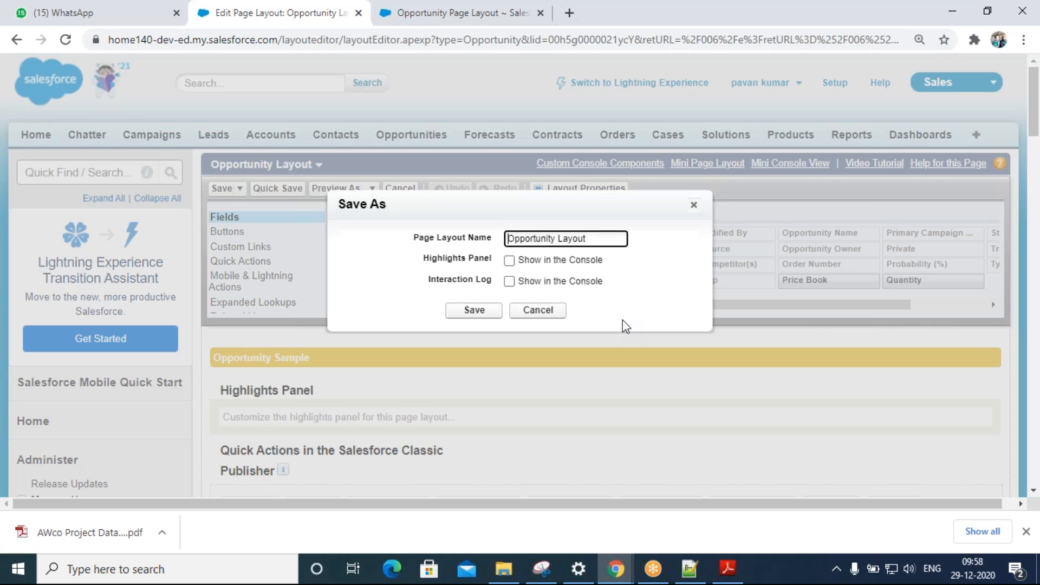
{"action": "type", "text": "Sales"}
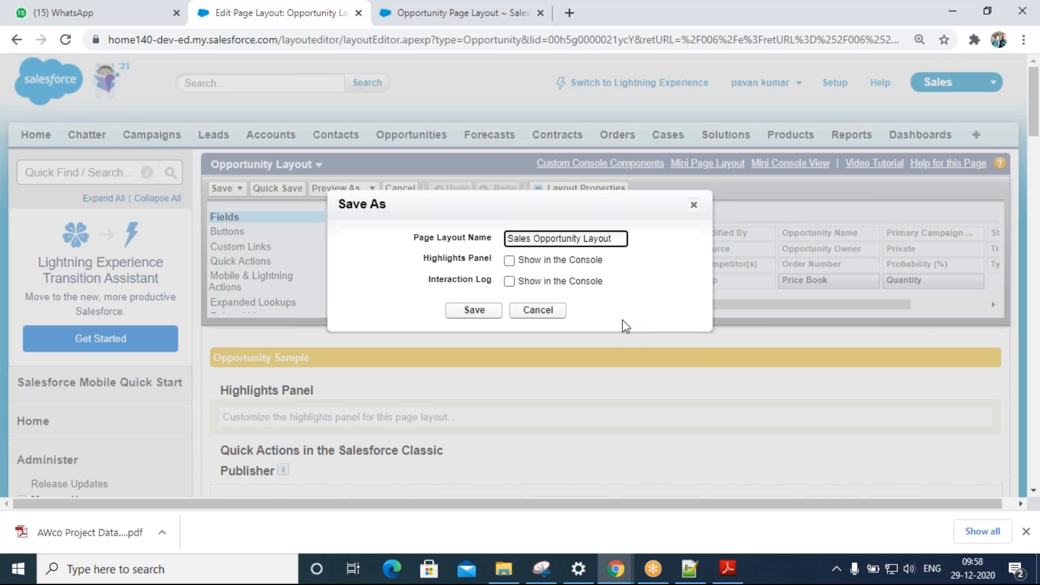
{"action": "key", "text": "Delete"}
{"action": "key", "text": "Delete"}
{"action": "key", "text": "Delete"}
{"action": "key", "text": "Delete"}
{"action": "key", "text": "Delete"}
{"action": "key", "text": "Delete"}
{"action": "key", "text": "Delete"}
{"action": "key", "text": "Delete"}
{"action": "key", "text": "Delete"}
{"action": "key", "text": "Delete"}
{"action": "key", "text": "Delete"}
{"action": "type", "text": "proposal"}
{"action": "type", "text": "l"}
{"action": "left_click", "coordinate": [512, 261]}
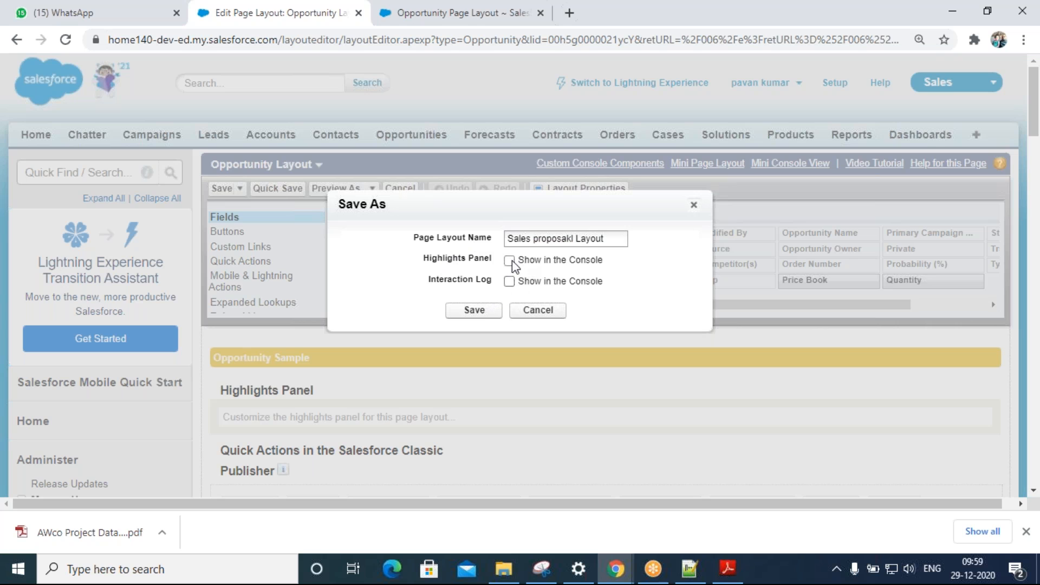
{"action": "left_click", "coordinate": [474, 309]}
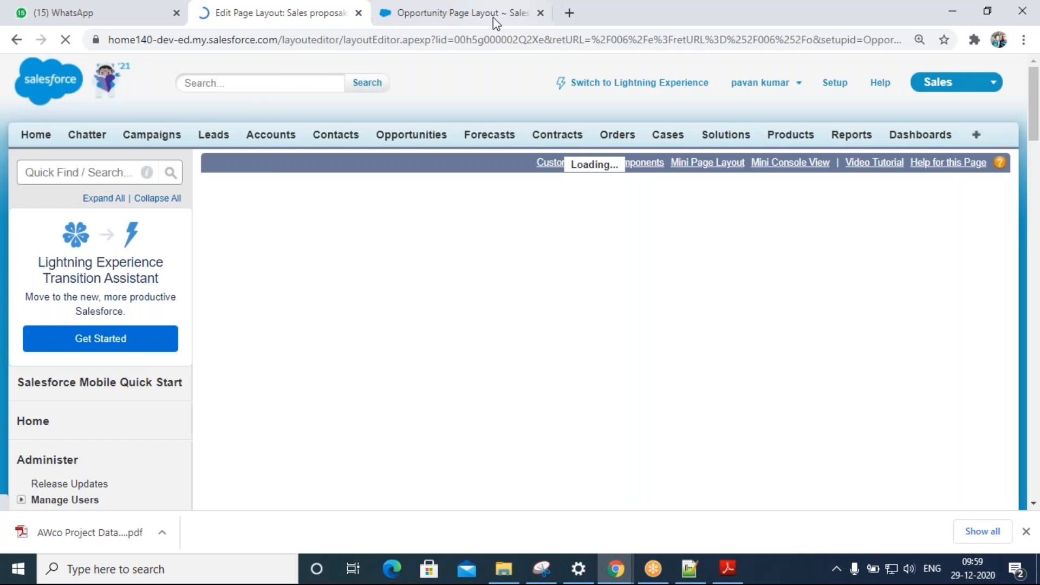
{"action": "left_click", "coordinate": [493, 17]}
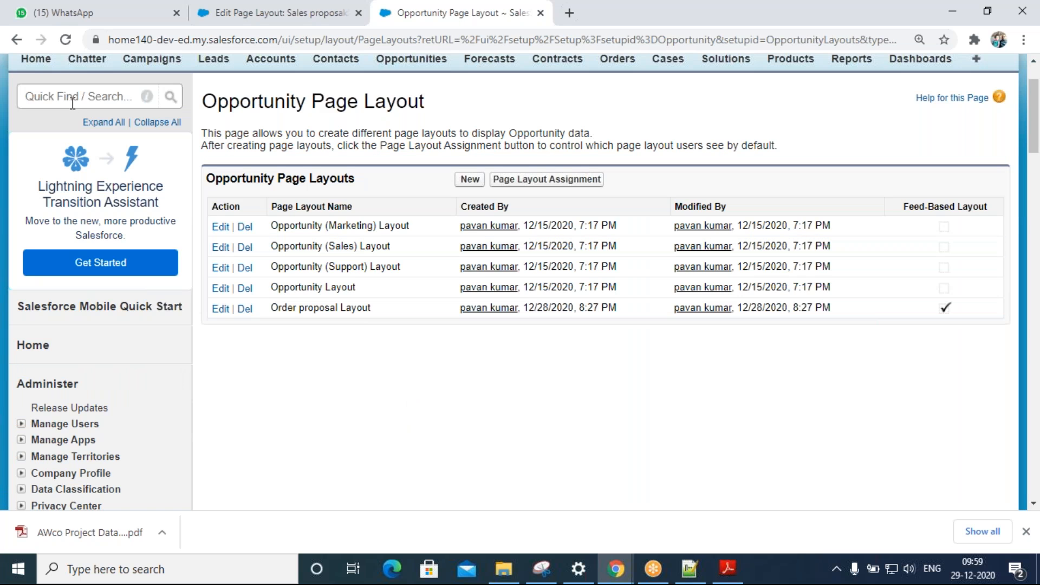
{"action": "left_click", "coordinate": [67, 40]}
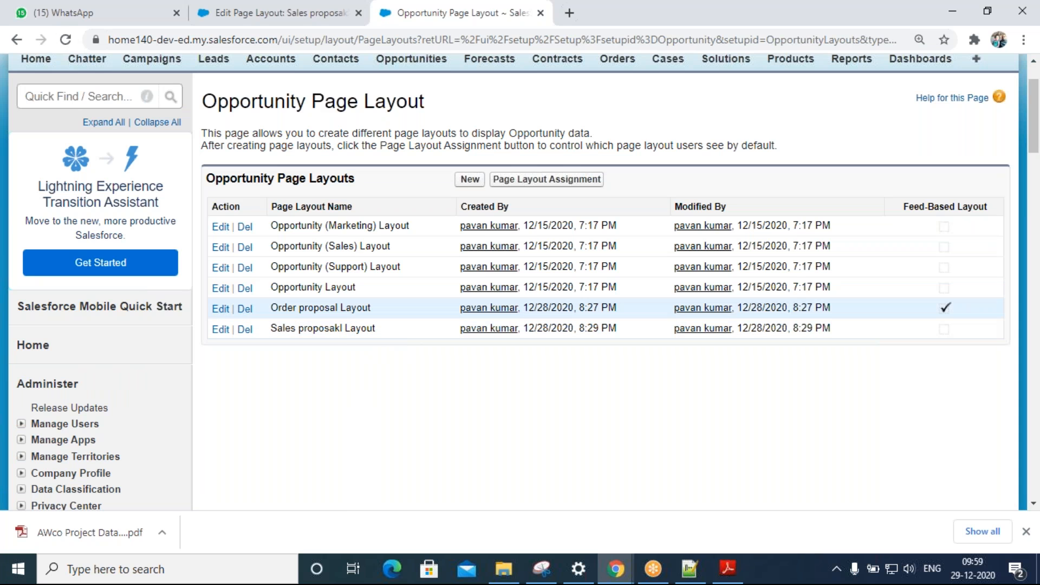
- Start another new page layout cloned from Opportunity Layout
{"action": "left_click", "coordinate": [467, 181]}
{"action": "left_click", "coordinate": [433, 277]}
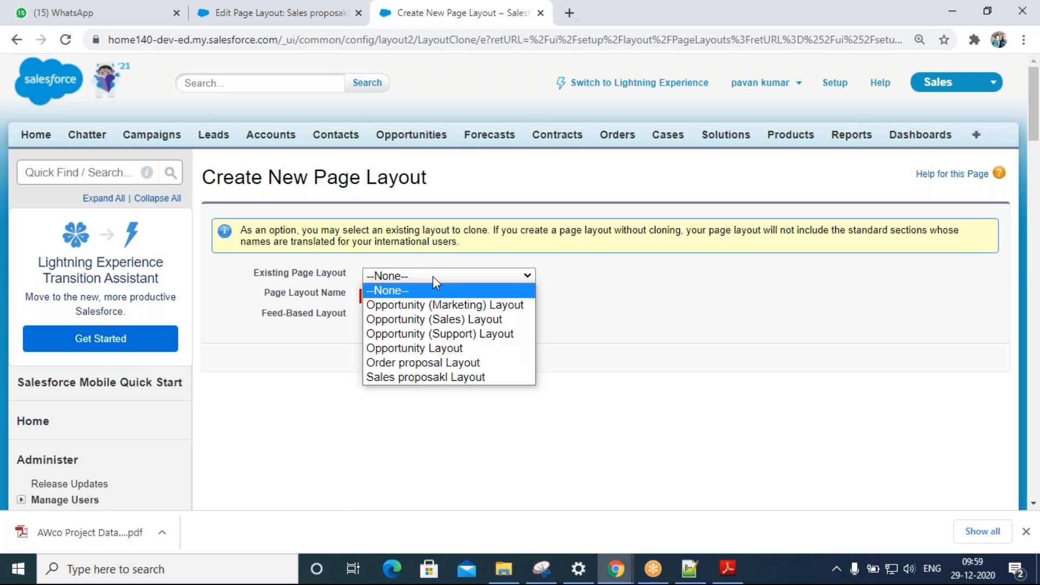
{"action": "left_click", "coordinate": [453, 347]}
{"action": "left_click", "coordinate": [386, 294]}
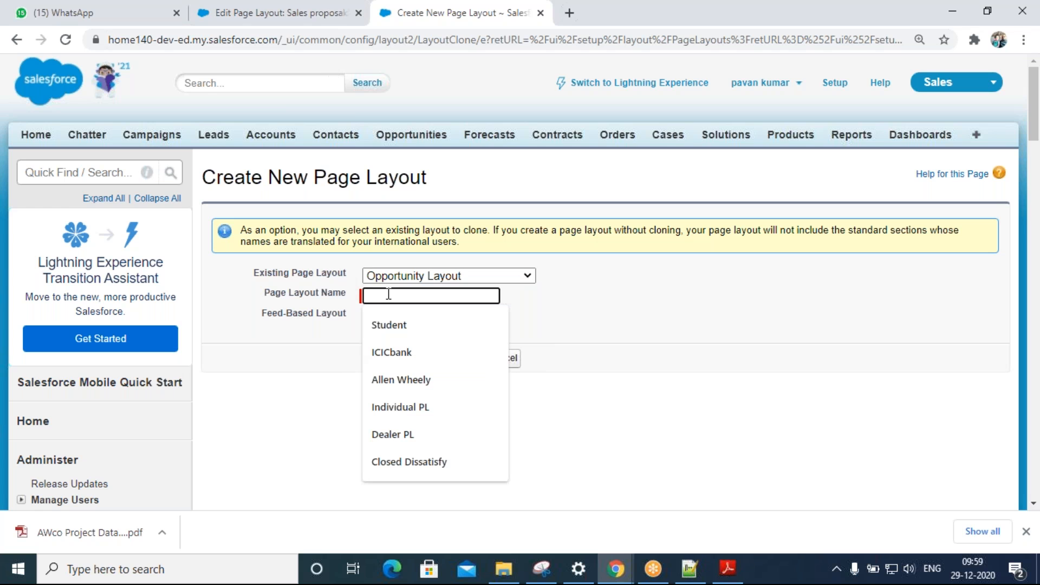
- Name it 'closed order layout', make it feed-based, and create it
{"action": "type", "text": "closed "}
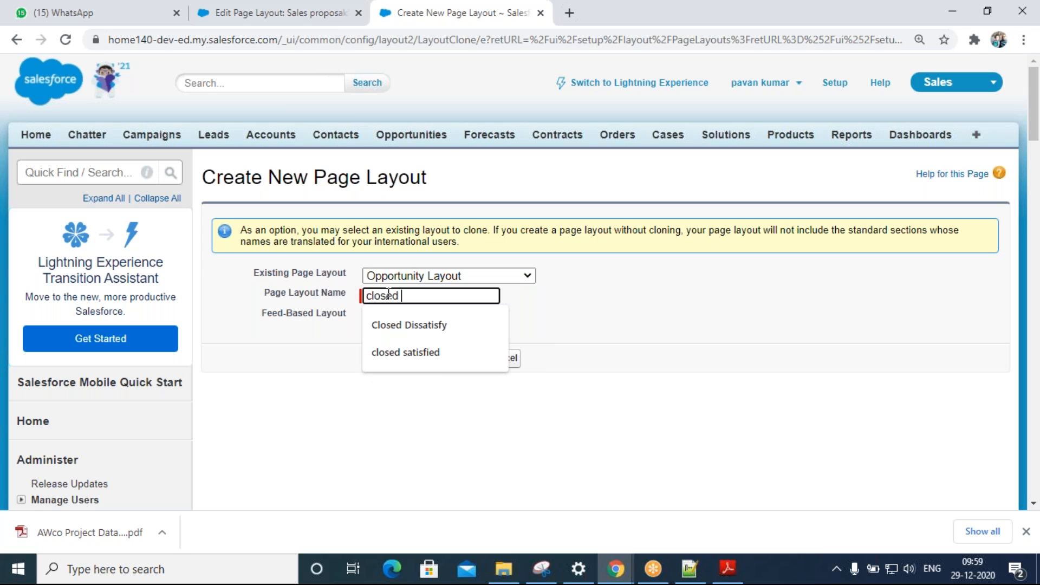
{"action": "type", "text": "order layout"}
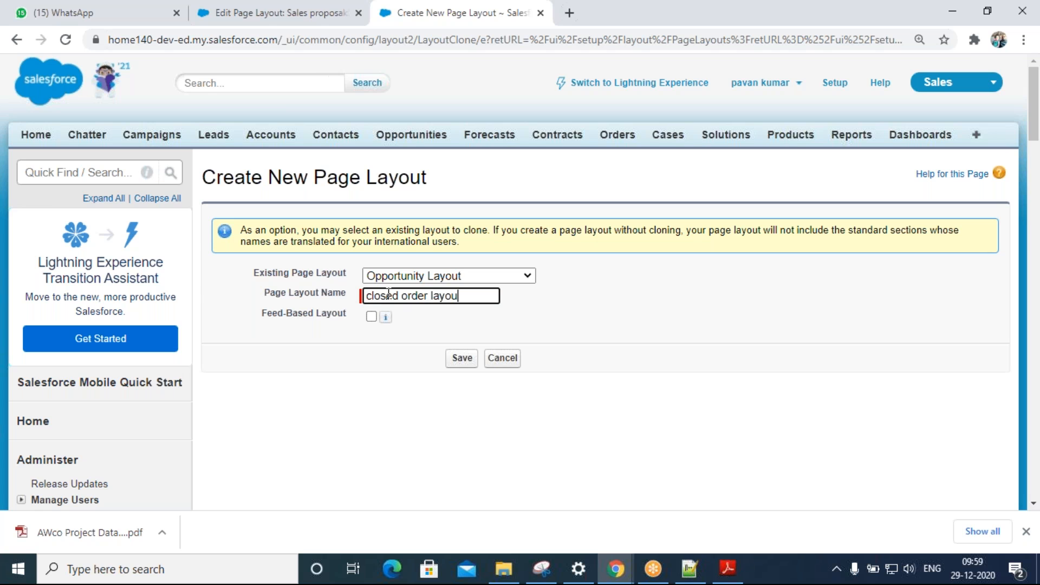
{"action": "left_click", "coordinate": [371, 316]}
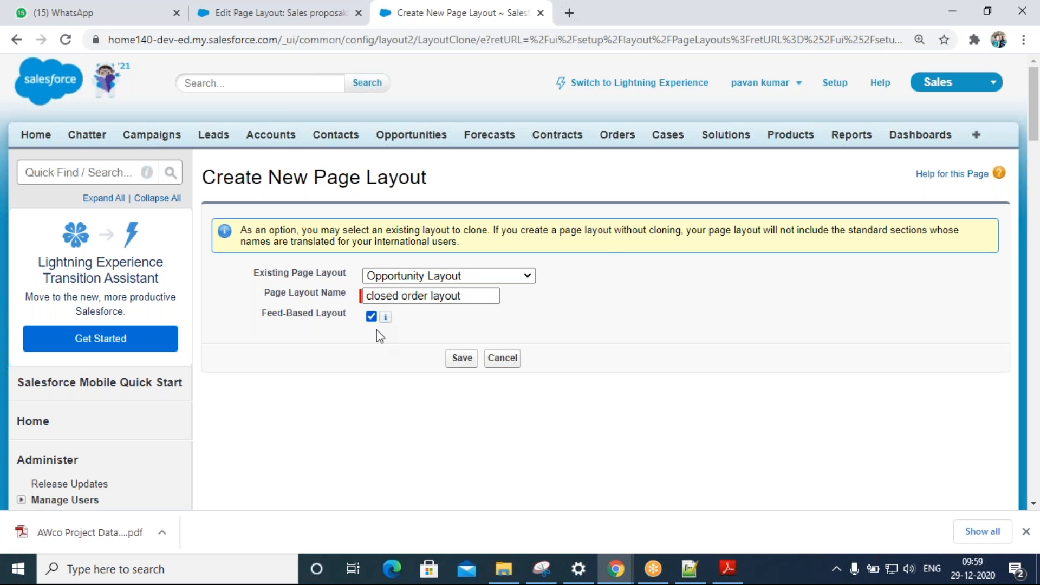
{"action": "left_click", "coordinate": [463, 358]}
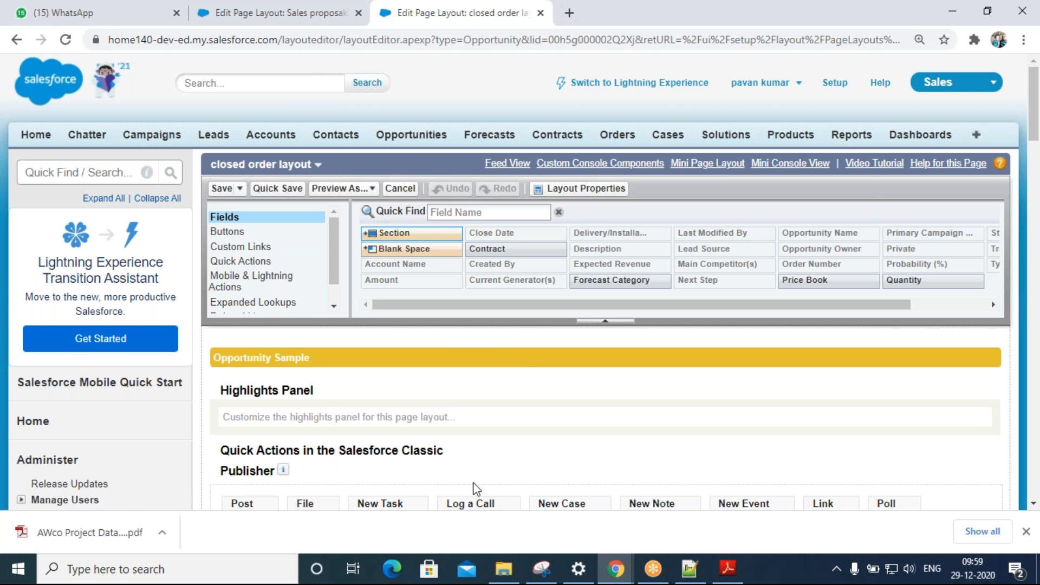
- Save the closed order layout in the layout editor
{"action": "scroll", "coordinate": [473, 487], "scroll_direction": "down", "scroll_amount": 5}
{"action": "scroll", "coordinate": [546, 359], "scroll_direction": "up", "scroll_amount": 5}
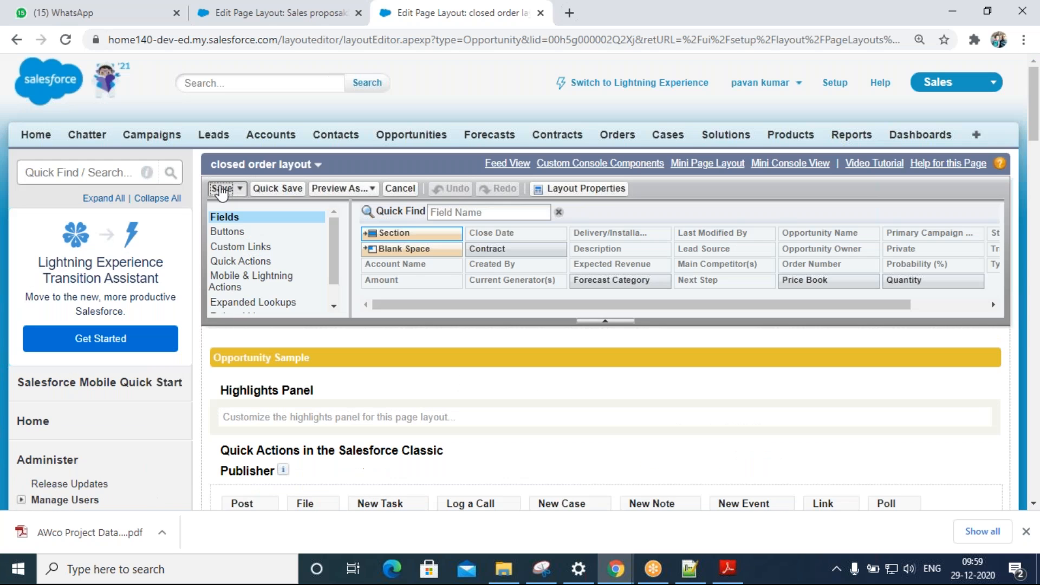
{"action": "left_click", "coordinate": [222, 185]}
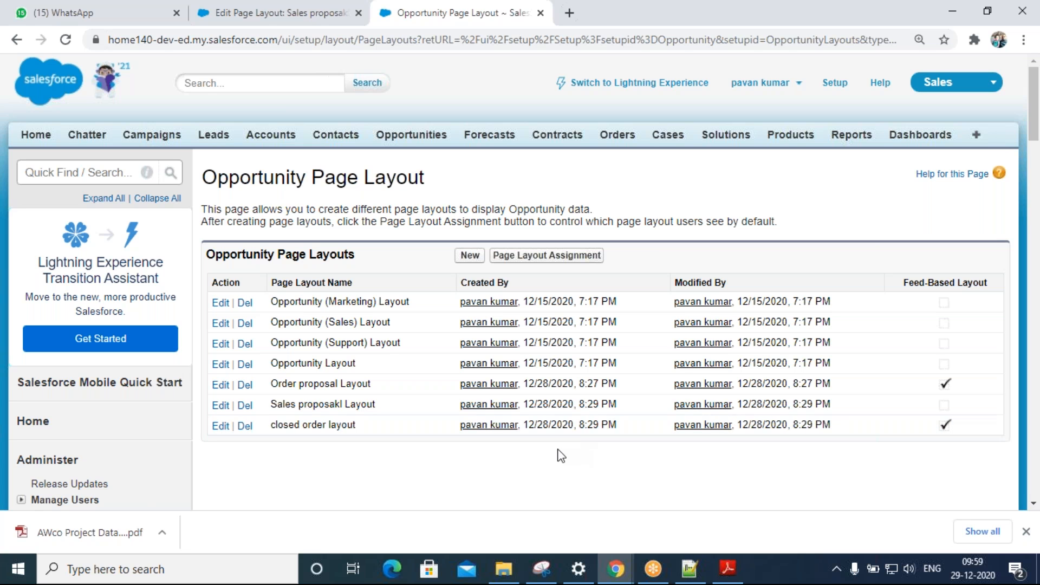
- Go to the Opportunity Sales Processes page from the Setup sidebar
{"action": "scroll", "coordinate": [431, 444], "scroll_direction": "down", "scroll_amount": 5}
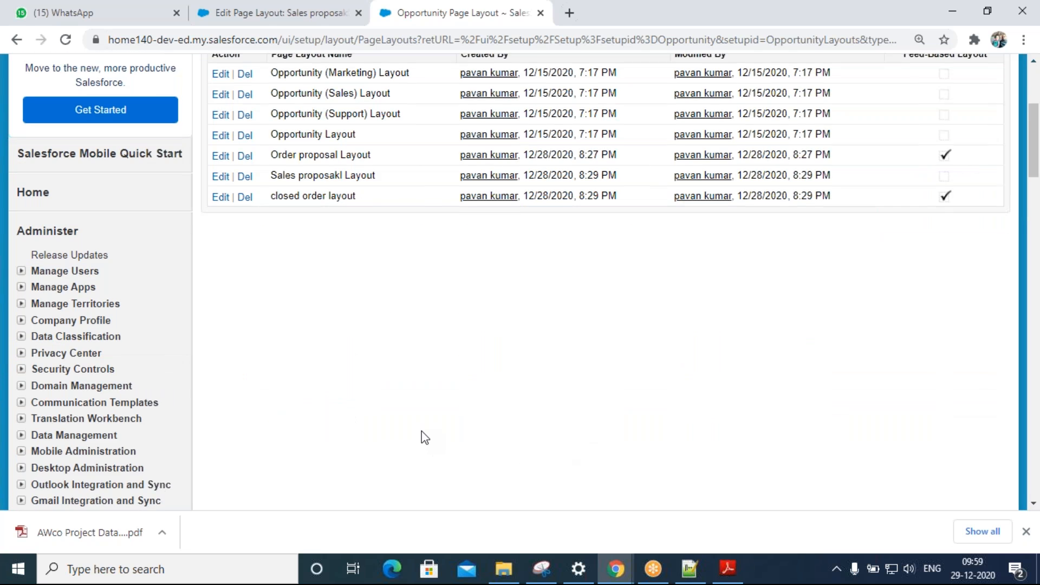
{"action": "scroll", "coordinate": [423, 434], "scroll_direction": "down", "scroll_amount": 10}
{"action": "scroll", "coordinate": [425, 437], "scroll_direction": "down", "scroll_amount": 3}
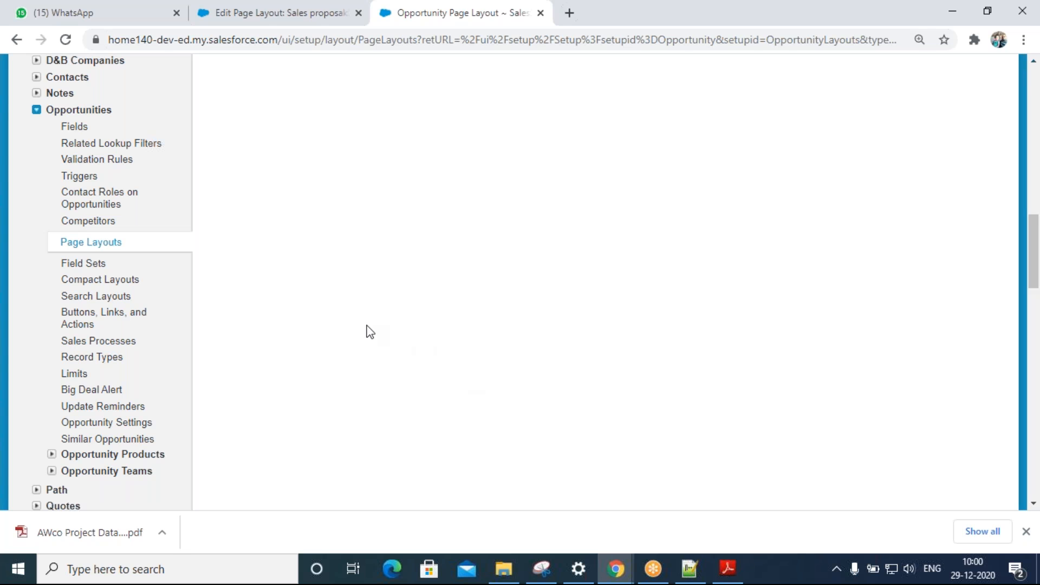
{"action": "scroll", "coordinate": [272, 296], "scroll_direction": "up", "scroll_amount": 1}
{"action": "scroll", "coordinate": [273, 302], "scroll_direction": "up", "scroll_amount": 15}
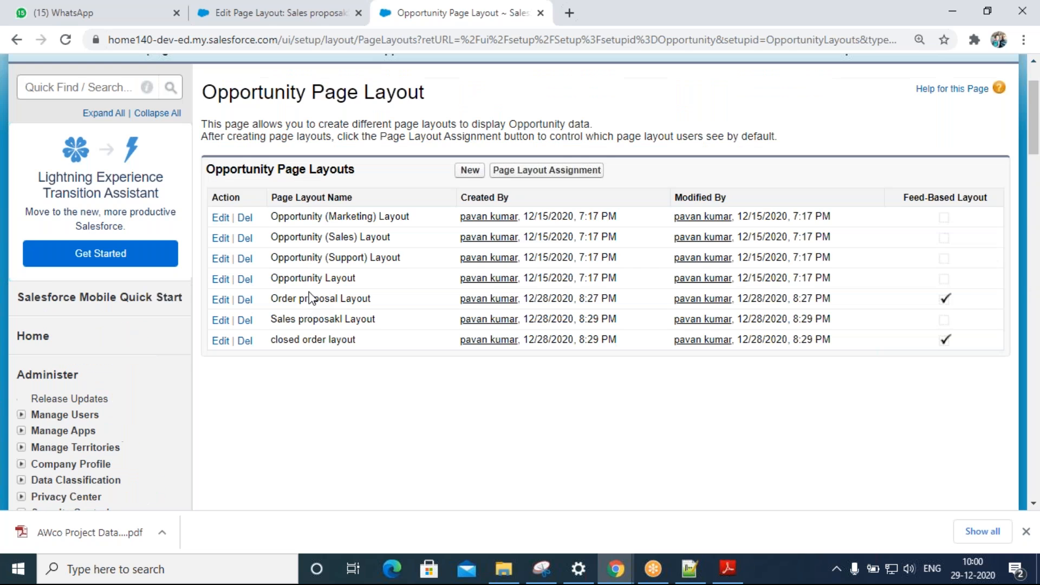
{"action": "scroll", "coordinate": [335, 441], "scroll_direction": "down", "scroll_amount": 15}
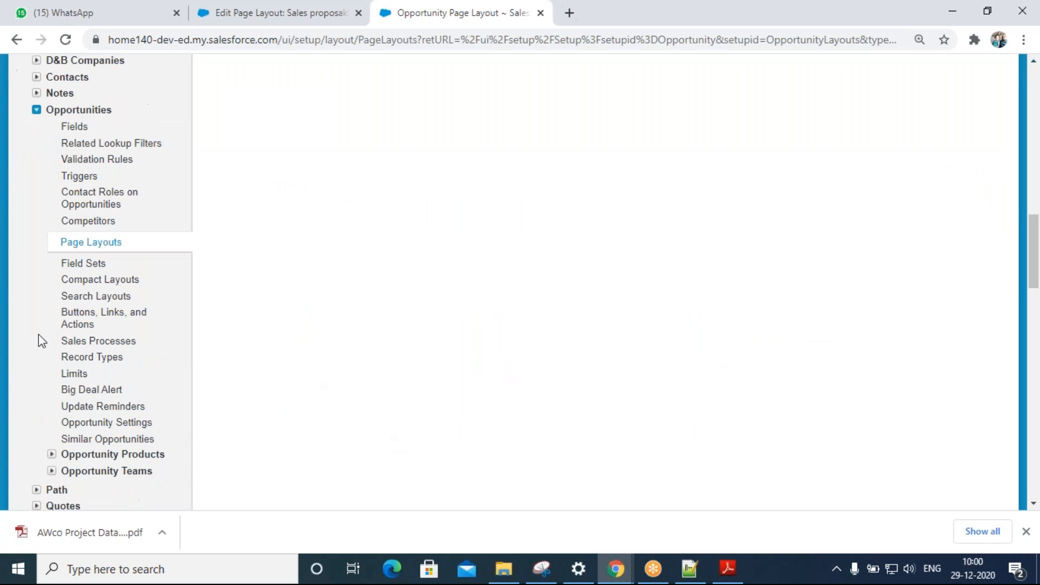
{"action": "left_click", "coordinate": [88, 341]}
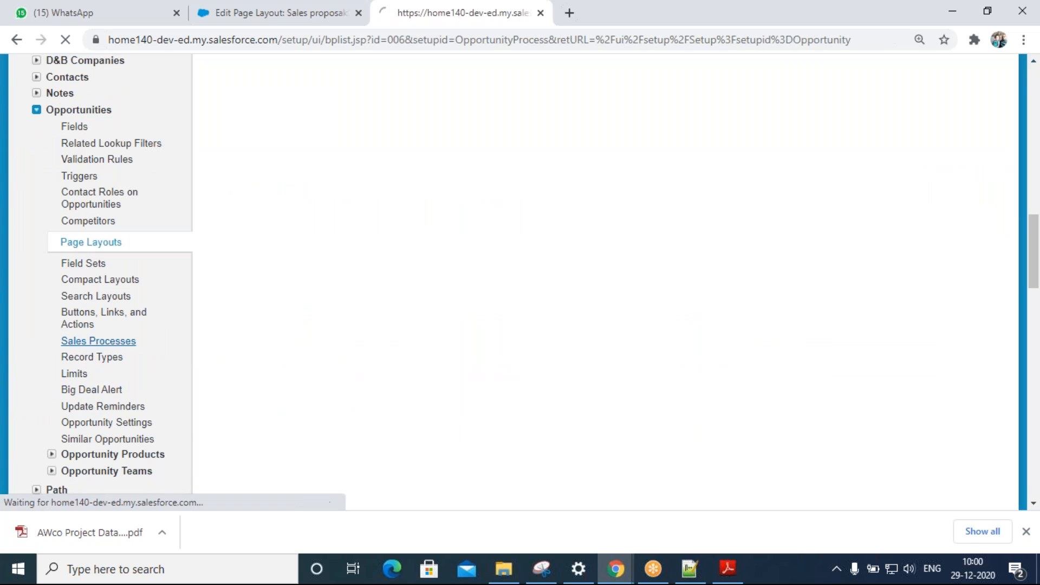
- On Opportunity Record Types, enter a new record type labelled 'Awco - Open order proposal'
{"action": "scroll", "coordinate": [114, 392], "scroll_direction": "down", "scroll_amount": 10}
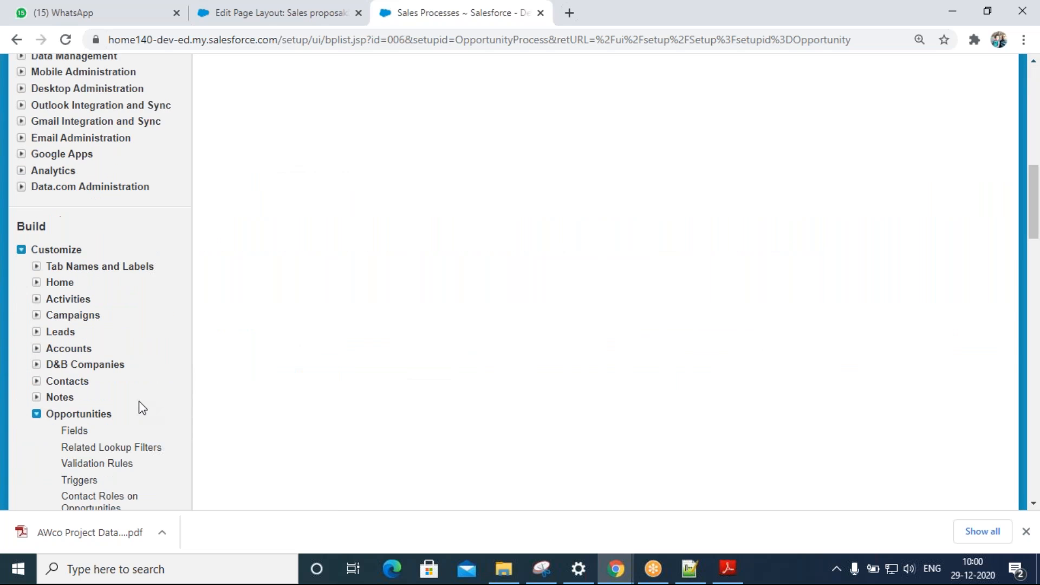
{"action": "left_click", "coordinate": [79, 358]}
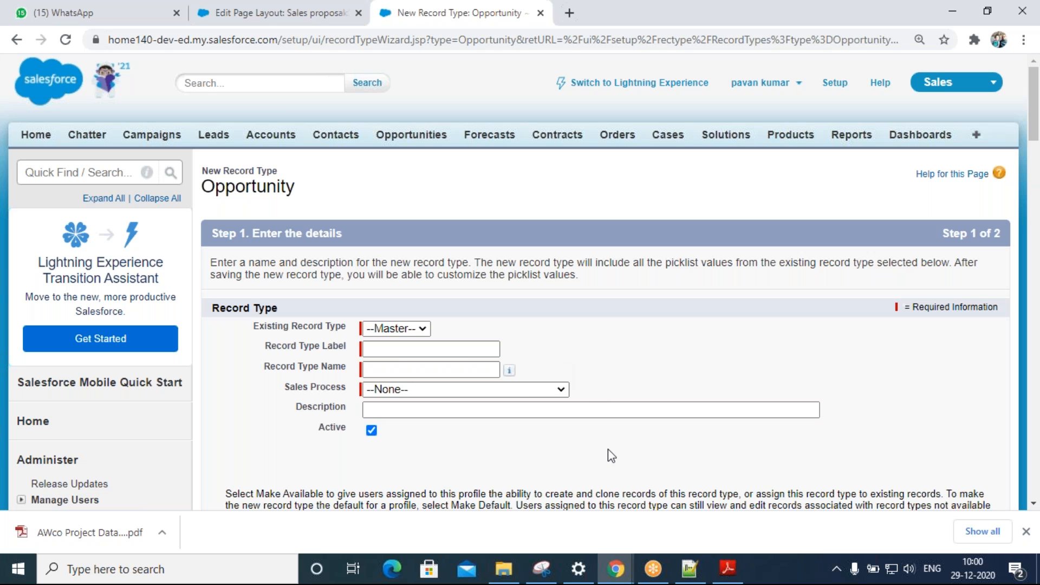
{"action": "scroll", "coordinate": [515, 394], "scroll_direction": "down", "scroll_amount": 4}
{"action": "left_click", "coordinate": [395, 122]}
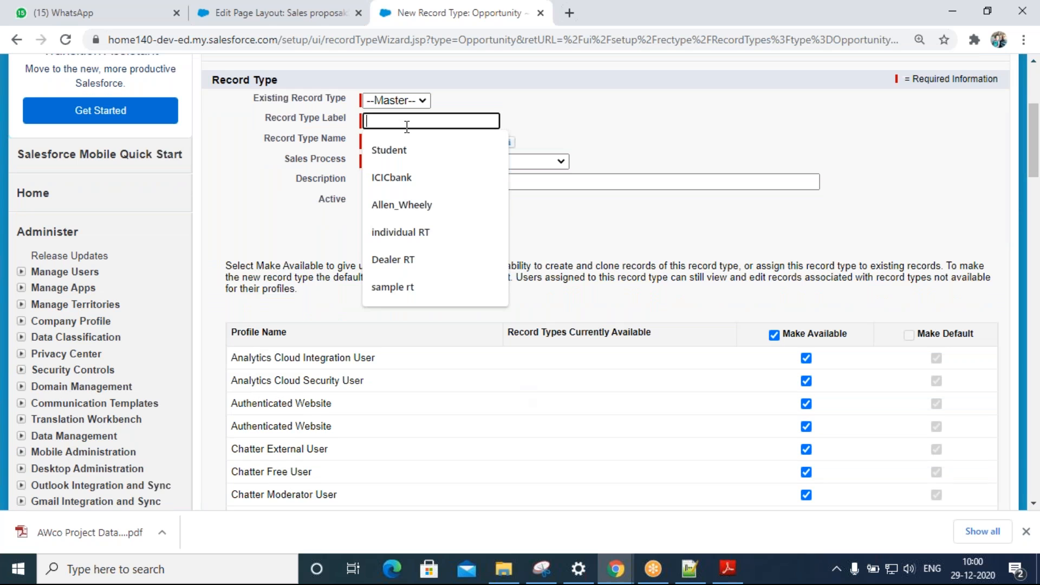
{"action": "type", "text": "Awco"}
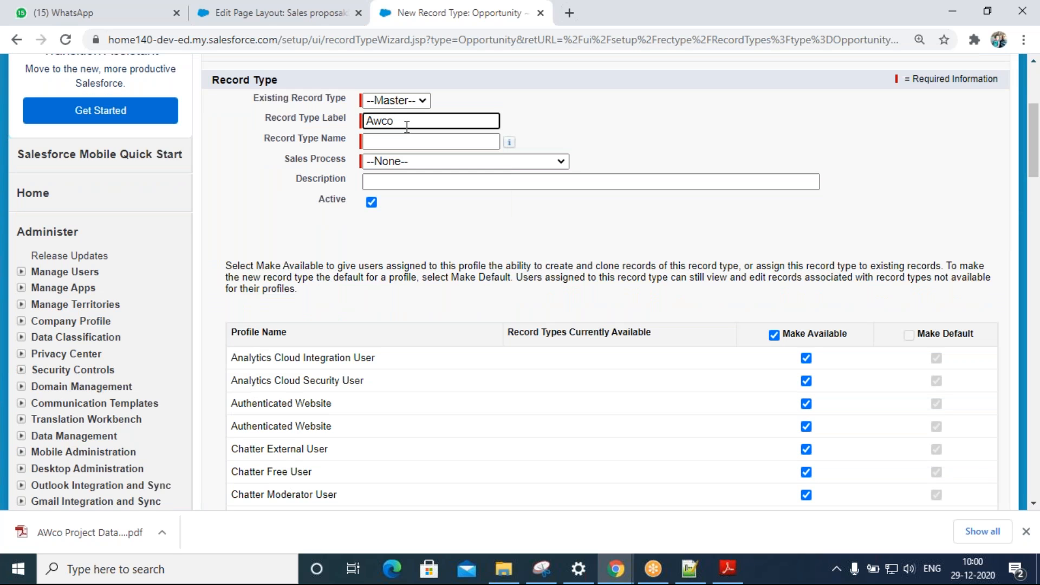
{"action": "type", "text": " - Open order proposal"}
{"action": "key", "text": "Tab"}
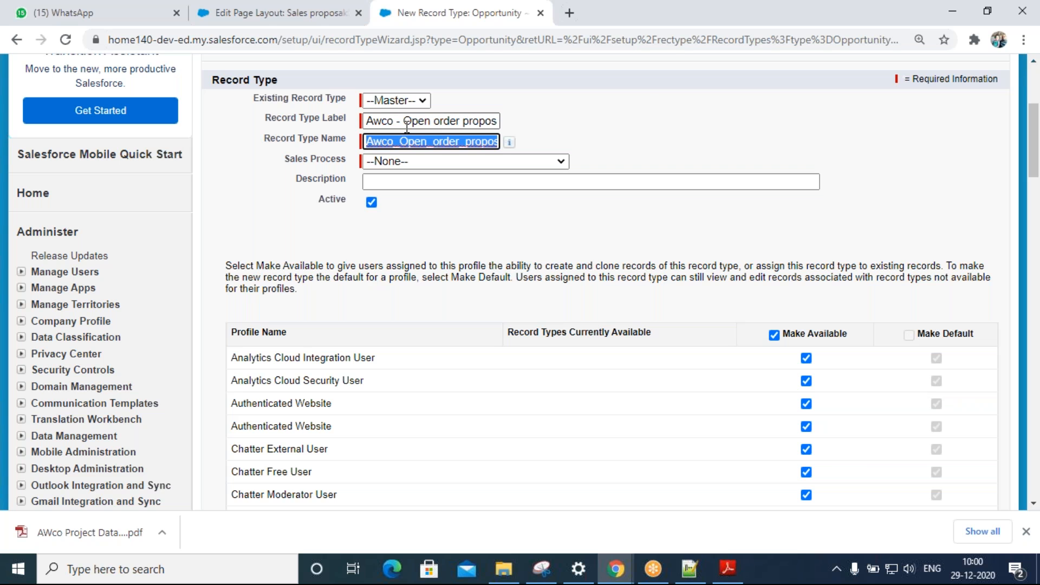
{"action": "key", "text": "Tab"}
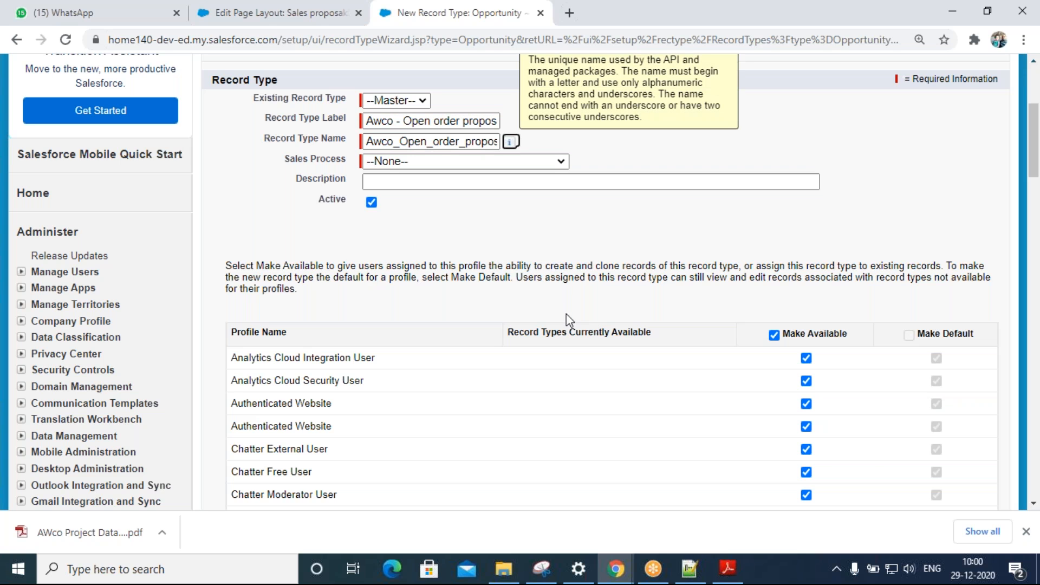
- Choose Awco - proposal sales process and describe salespeople creating proposals on behalf of customers
{"action": "left_click", "coordinate": [552, 160]}
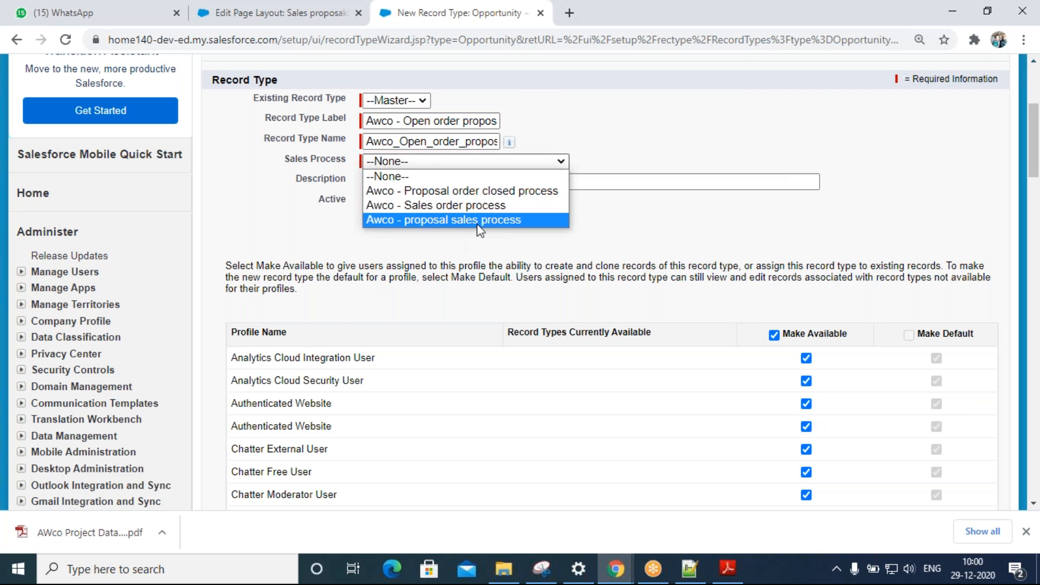
{"action": "left_click", "coordinate": [477, 220]}
{"action": "left_click", "coordinate": [520, 183]}
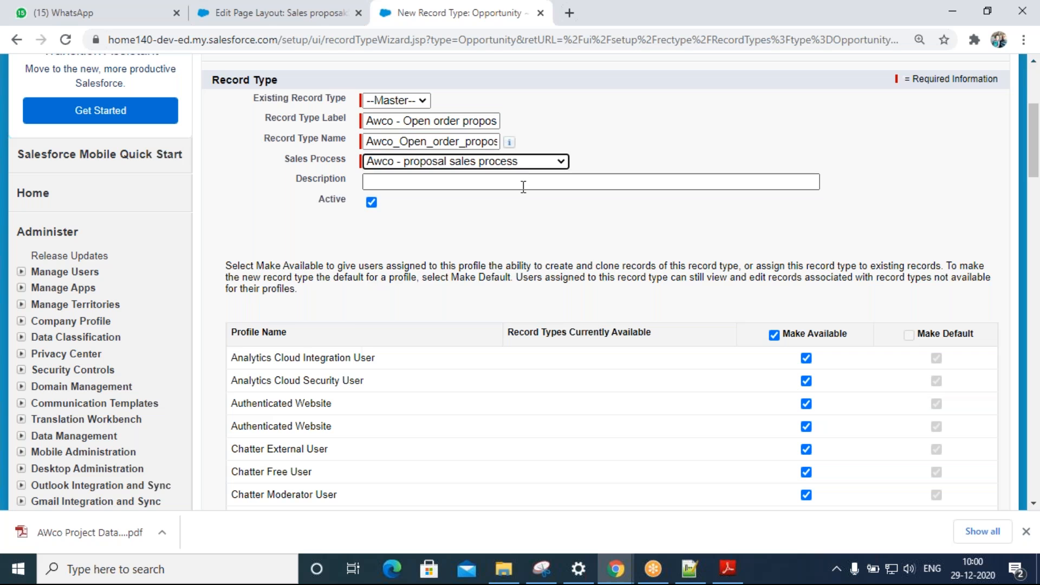
{"action": "type", "text": "using this"}
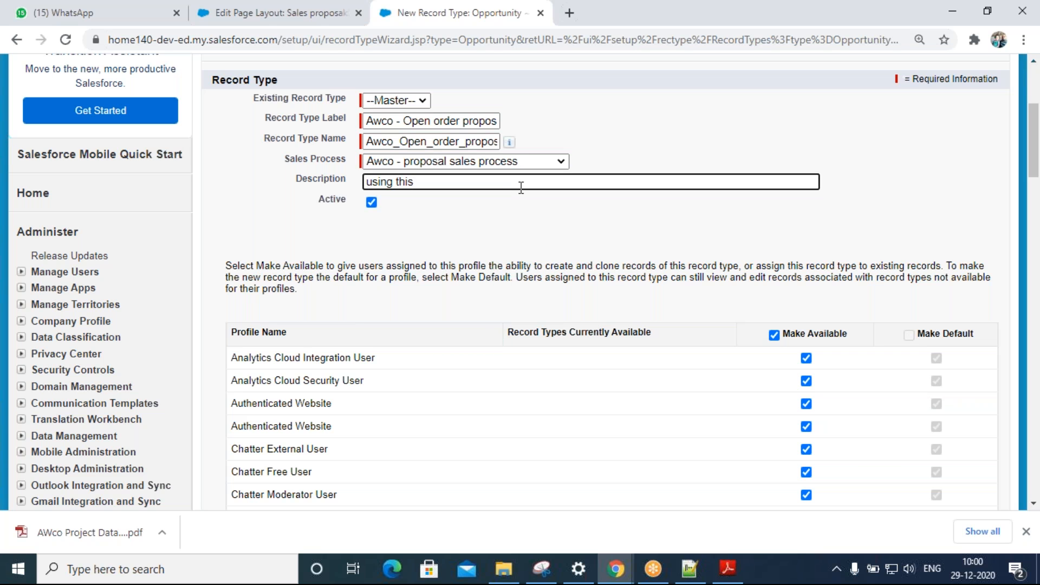
{"action": "type", "text": " record type sales person create proposal"}
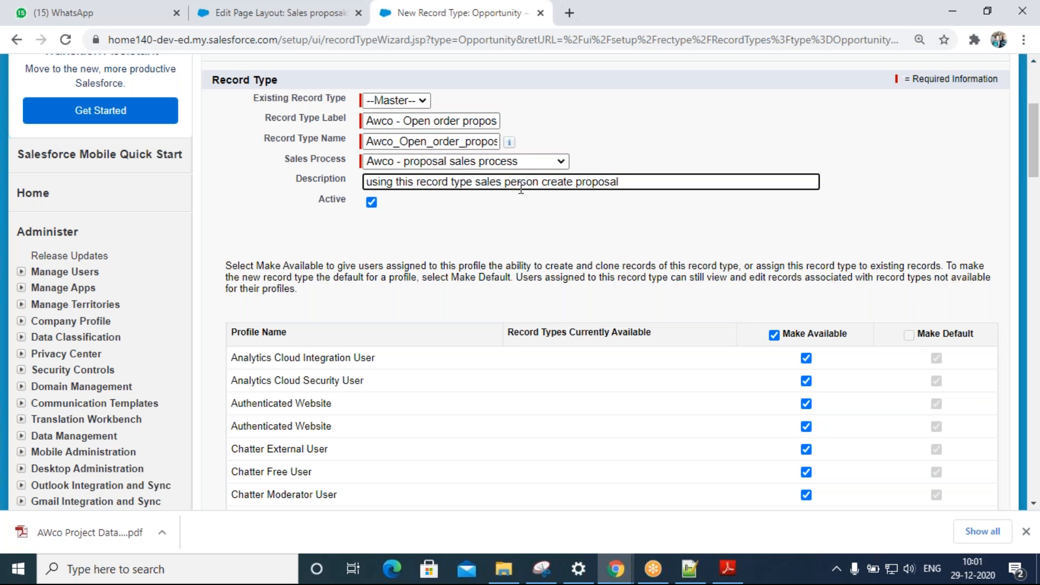
{"action": "type", "text": " behalf of customer"}
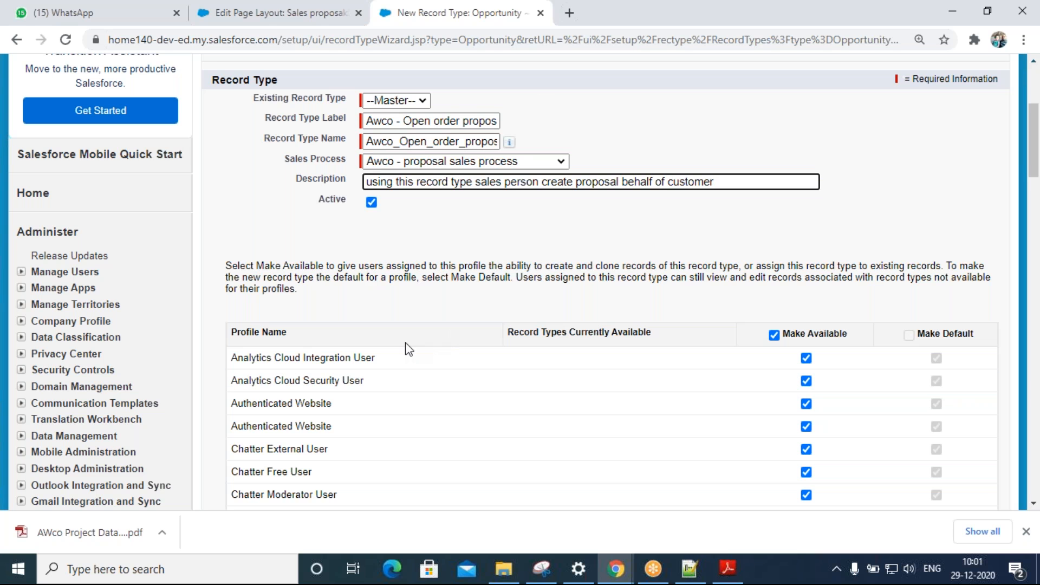
{"action": "scroll", "coordinate": [407, 347], "scroll_direction": "up", "scroll_amount": 1}
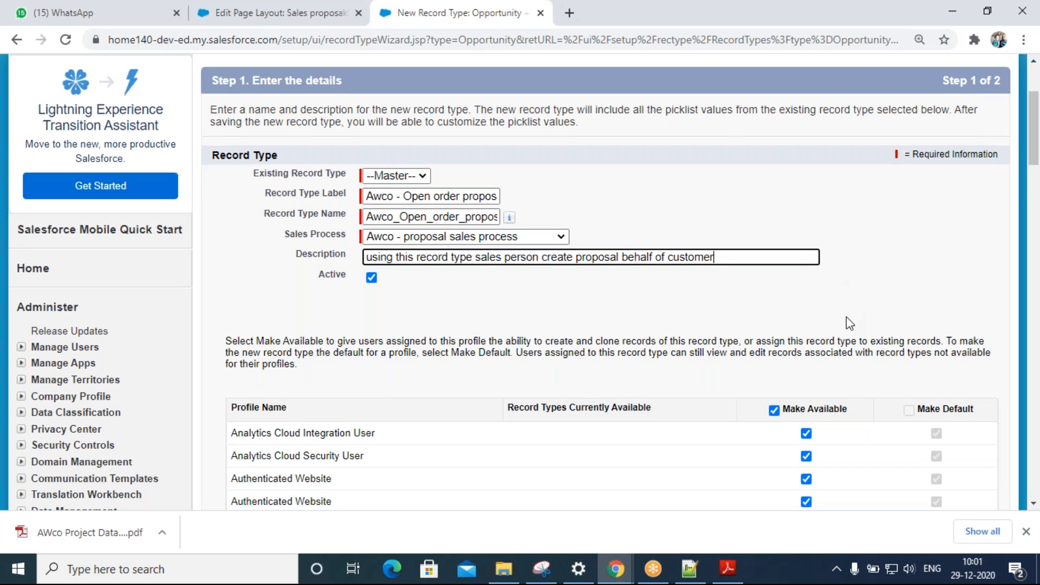
{"action": "scroll", "coordinate": [846, 316], "scroll_direction": "down", "scroll_amount": 4}
{"action": "scroll", "coordinate": [758, 433], "scroll_direction": "down", "scroll_amount": 10}
- Apply Order proposal Layout to all profiles, then Save & New
{"action": "left_click", "coordinate": [947, 204]}
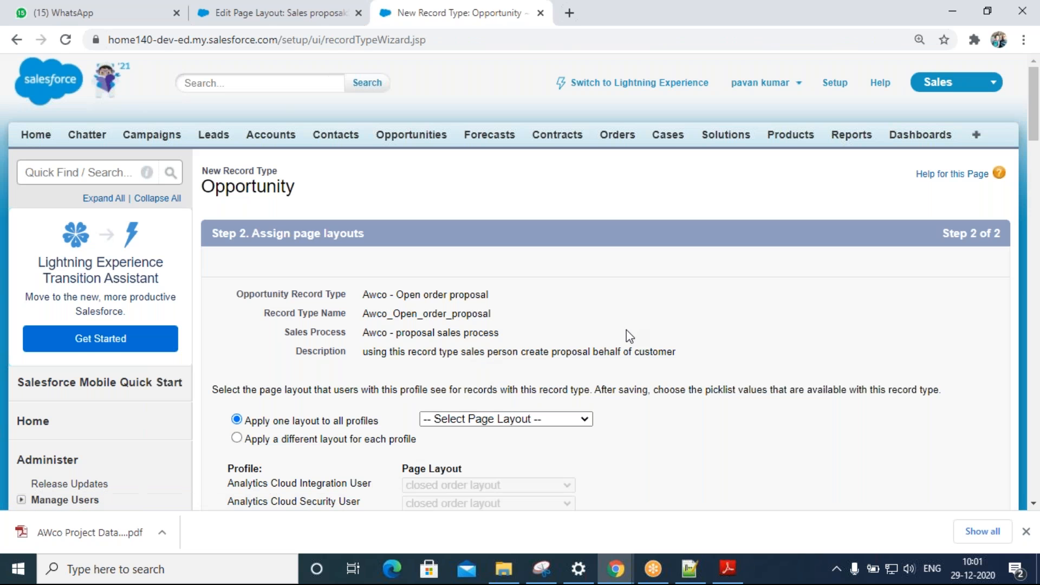
{"action": "scroll", "coordinate": [622, 325], "scroll_direction": "down", "scroll_amount": 4}
{"action": "left_click", "coordinate": [558, 190]}
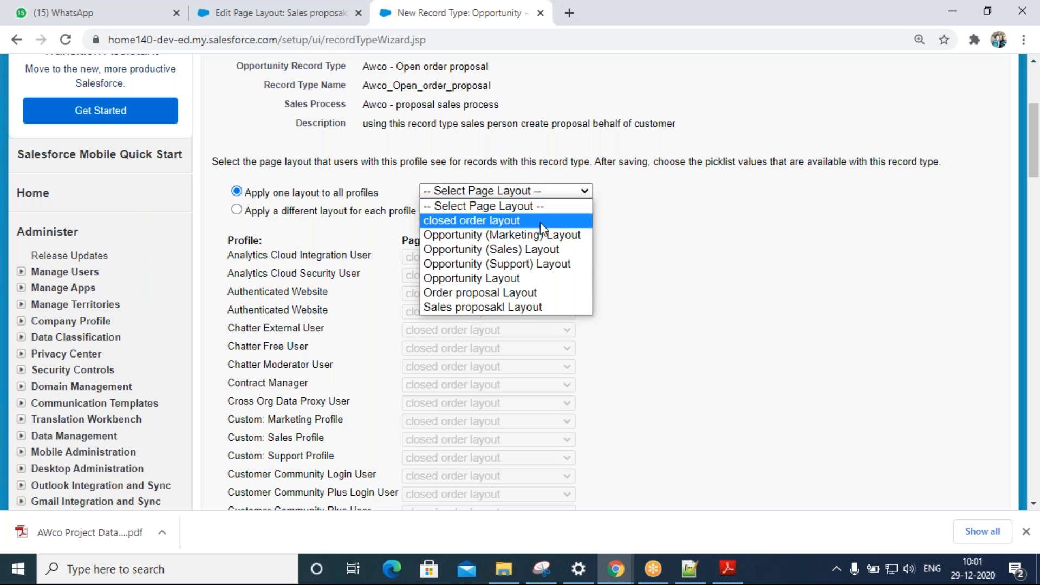
{"action": "left_click", "coordinate": [524, 294]}
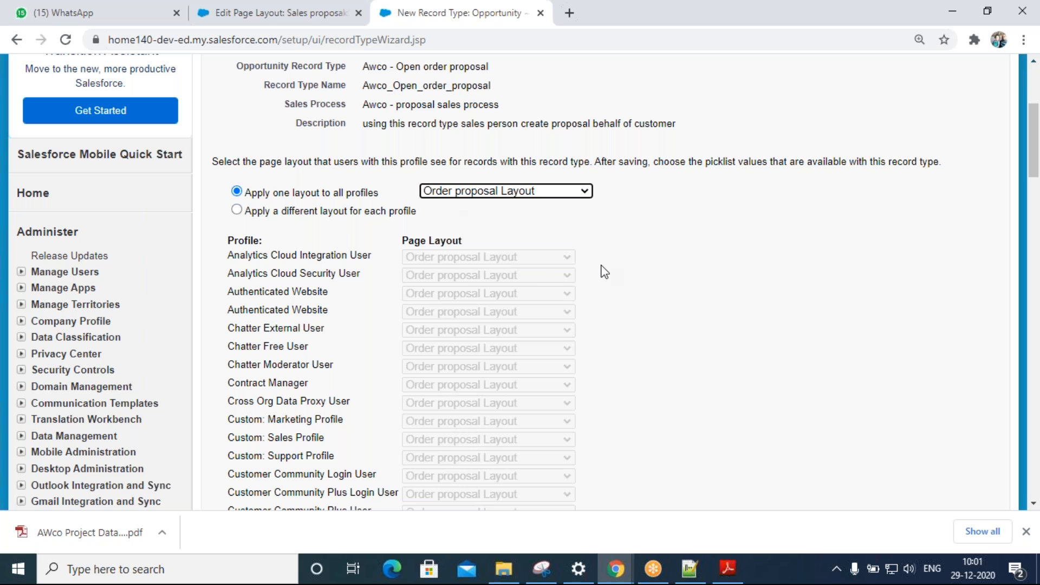
{"action": "scroll", "coordinate": [603, 270], "scroll_direction": "down", "scroll_amount": 15}
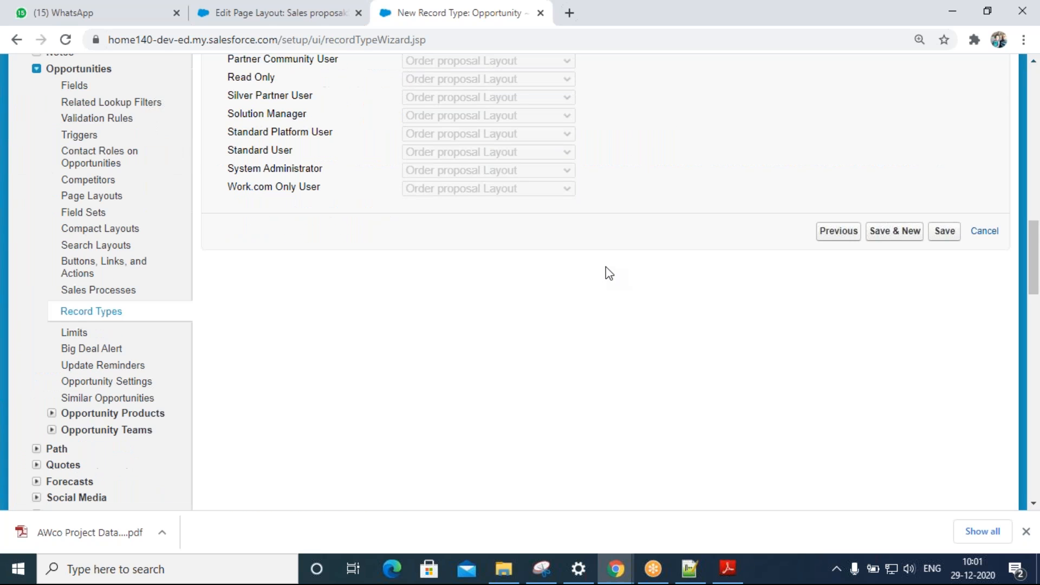
{"action": "left_click", "coordinate": [897, 201]}
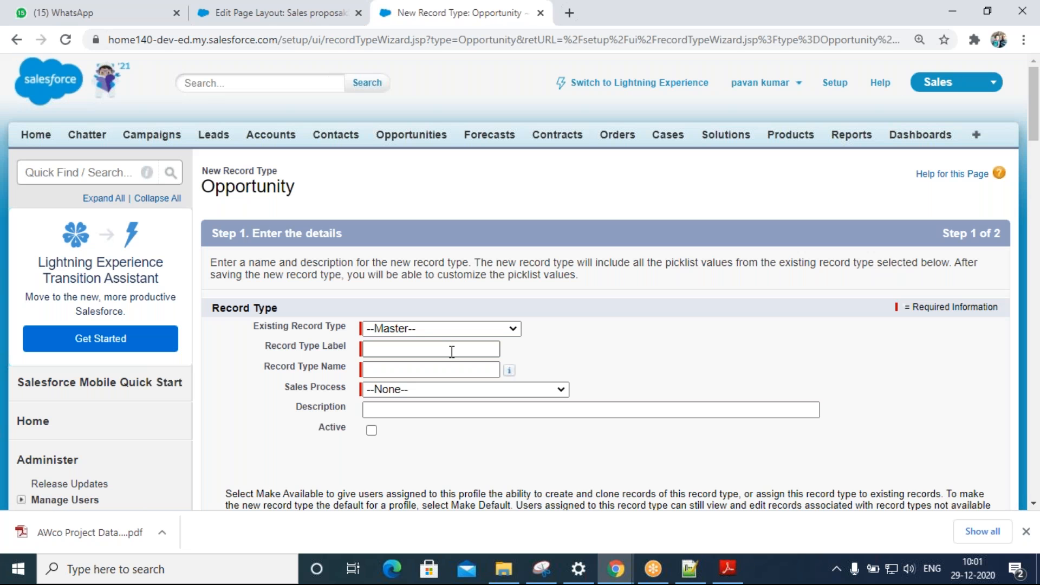
- Label the new record type 'Awco - Sales order' with the Awco - Sales order process
{"action": "scroll", "coordinate": [451, 352], "scroll_direction": "down", "scroll_amount": 3}
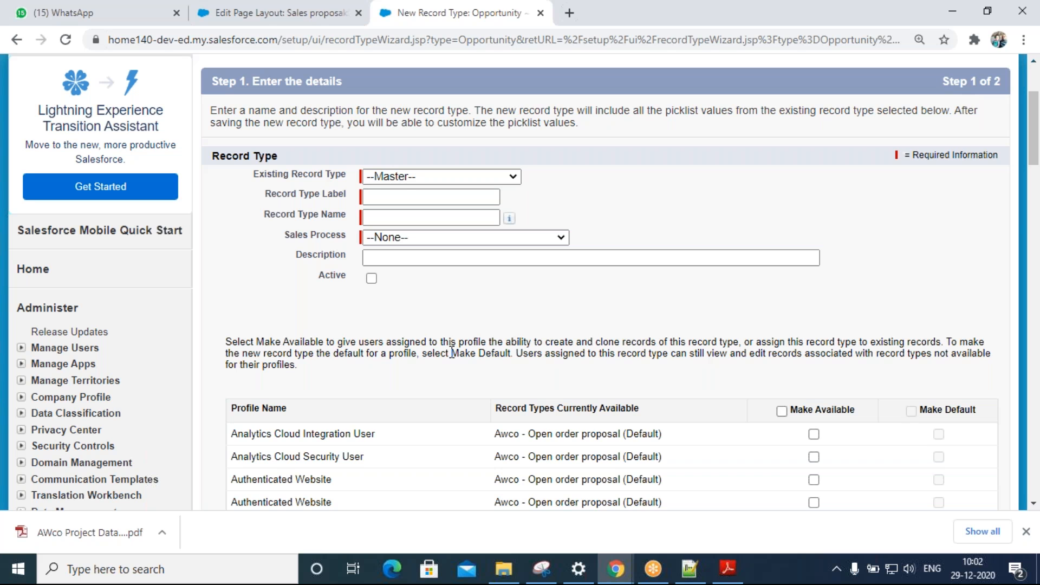
{"action": "left_click", "coordinate": [413, 197]}
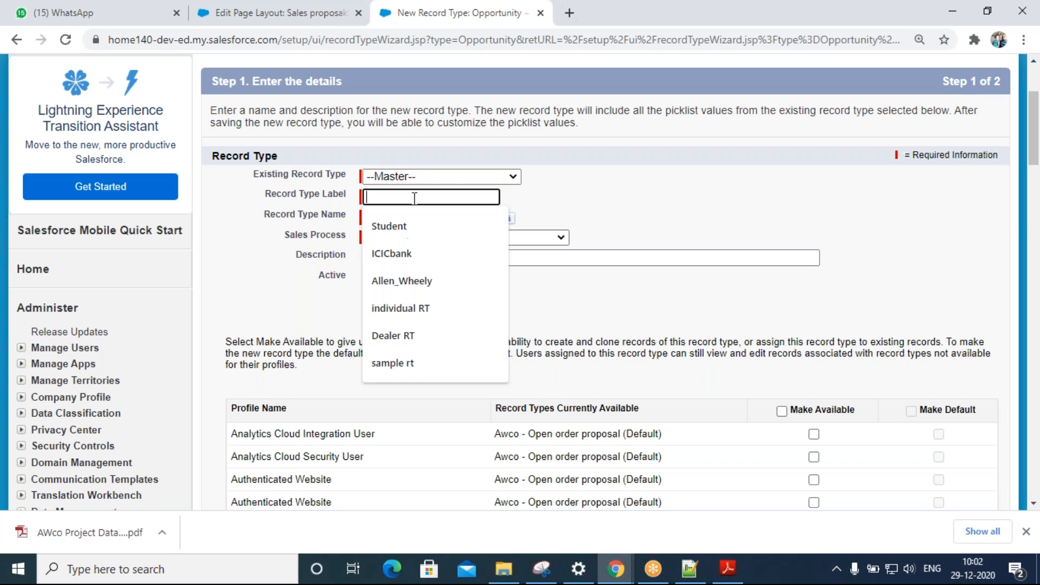
{"action": "type", "text": "Awco "}
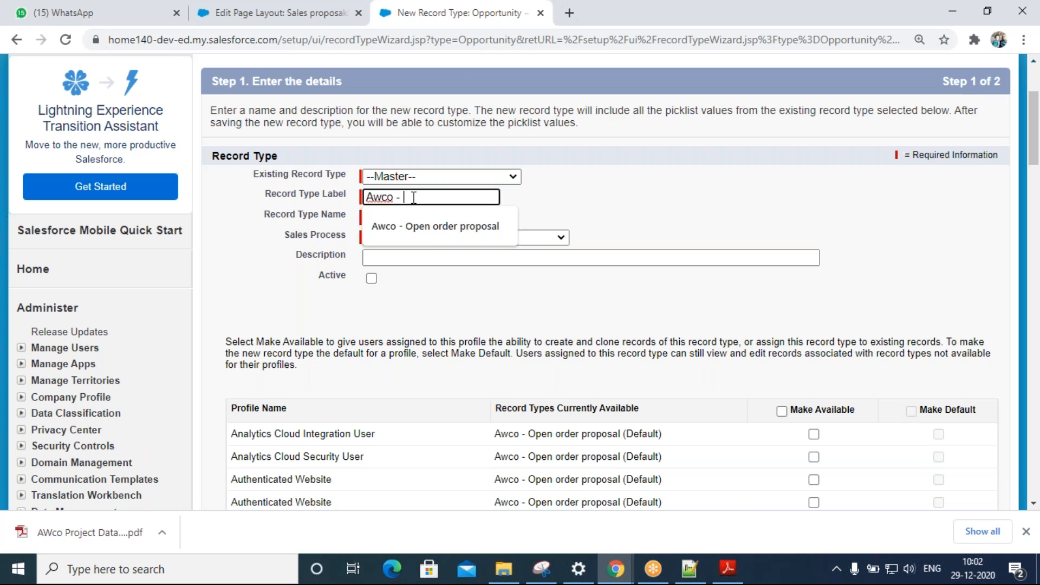
{"action": "type", "text": "- Sales "}
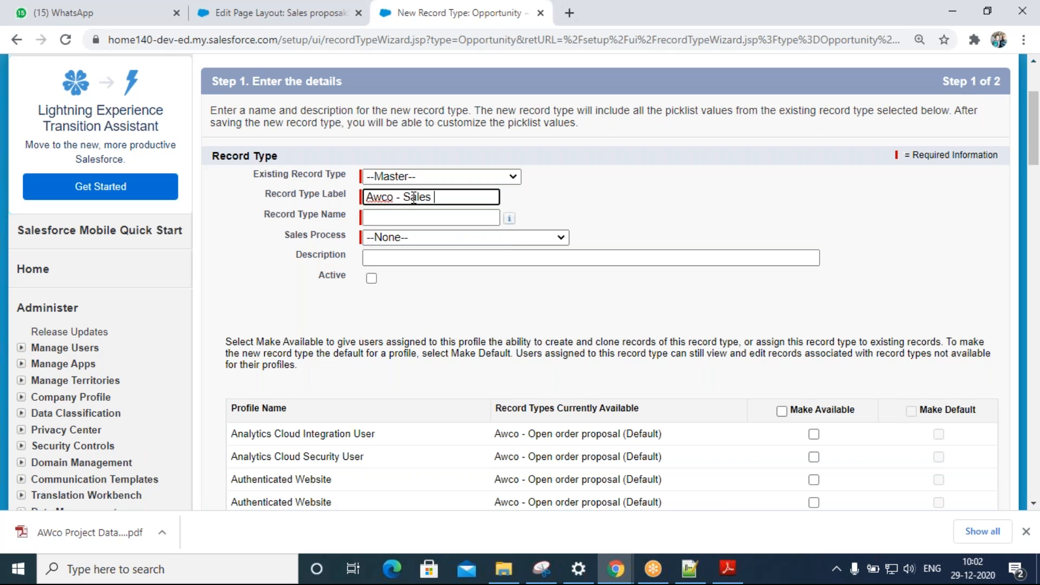
{"action": "type", "text": "order"}
{"action": "key", "text": "Tab"}
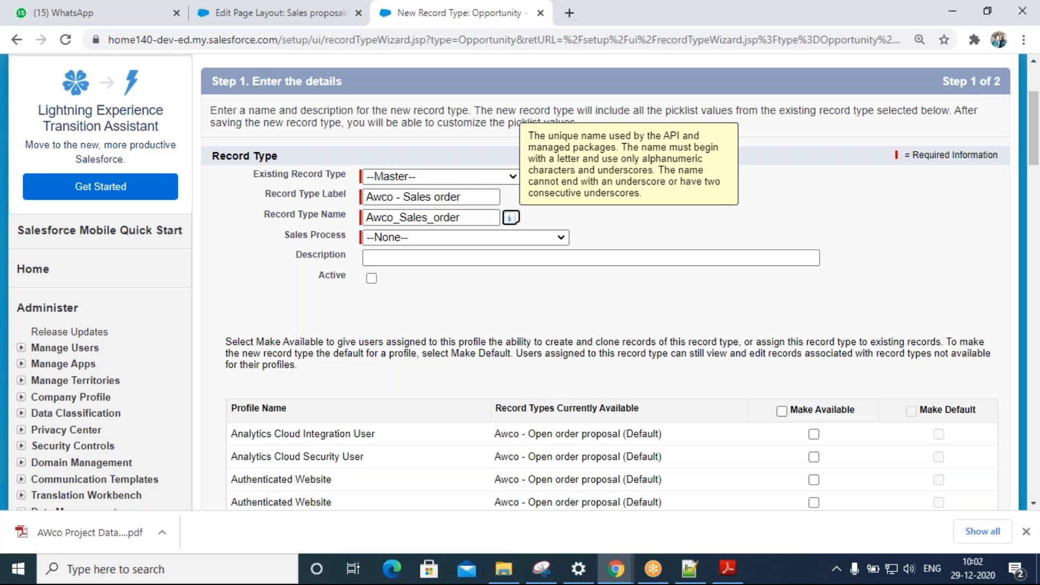
{"action": "left_click", "coordinate": [482, 237]}
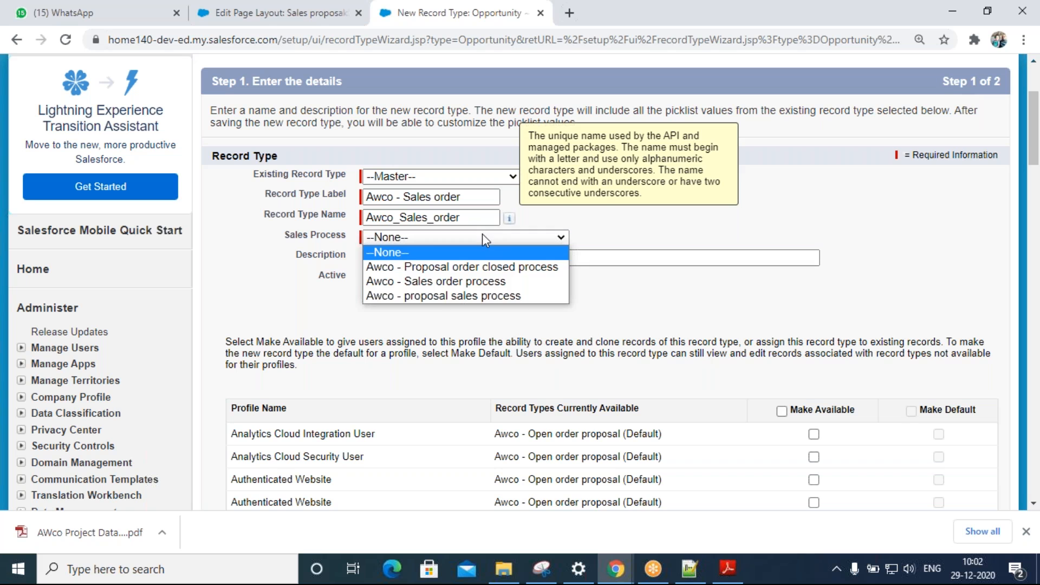
{"action": "left_click", "coordinate": [472, 281]}
- Add description 'using this record type sales dept create business on top of customers', enable all profiles, continue
{"action": "left_click", "coordinate": [407, 257]}
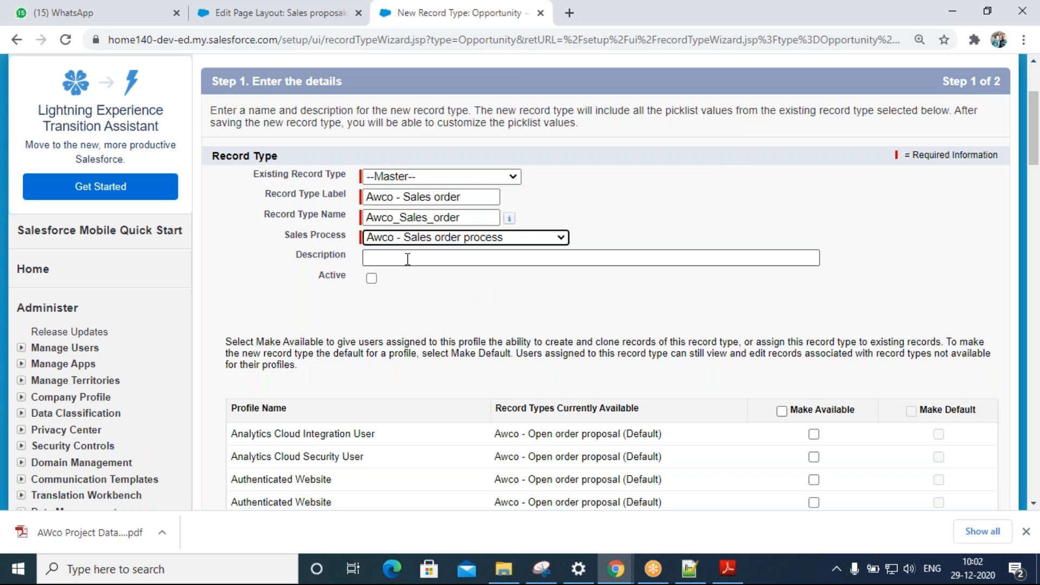
{"action": "type", "text": "using this"}
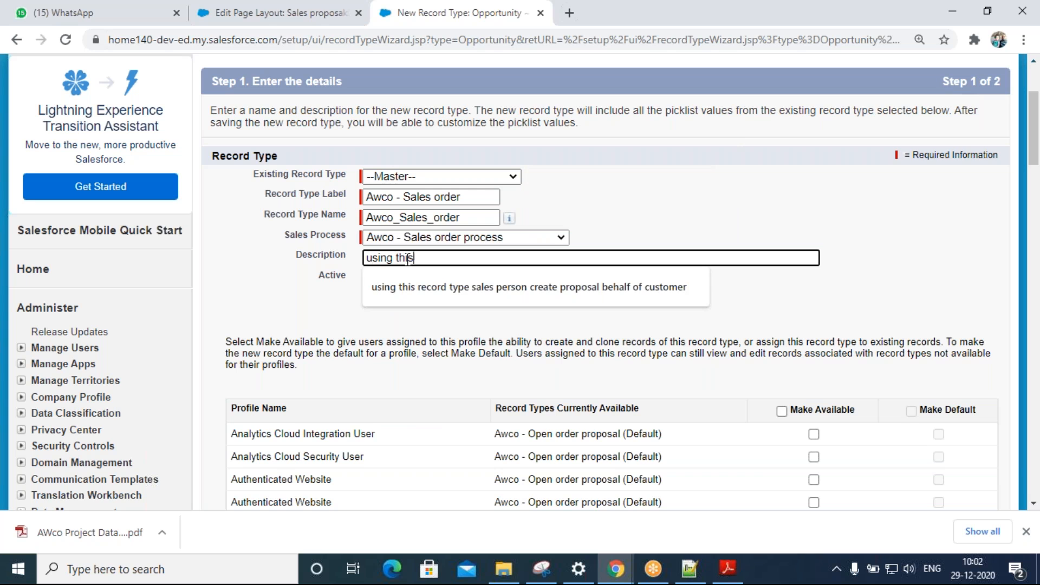
{"action": "type", "text": " record type sales dept create business on to"}
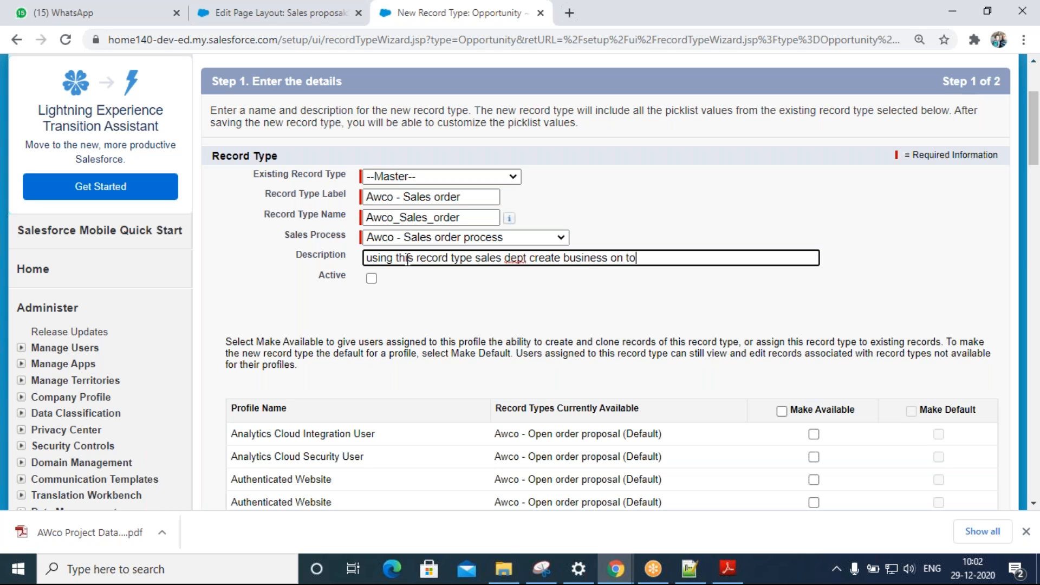
{"action": "type", "text": "p of customers"}
{"action": "left_click", "coordinate": [781, 412]}
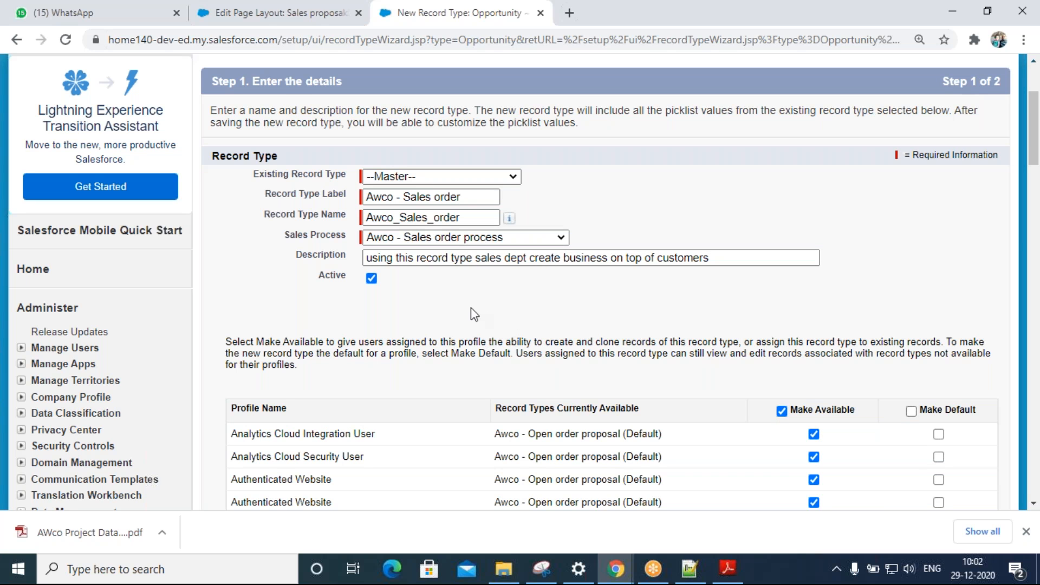
{"action": "scroll", "coordinate": [470, 314], "scroll_direction": "down", "scroll_amount": 3}
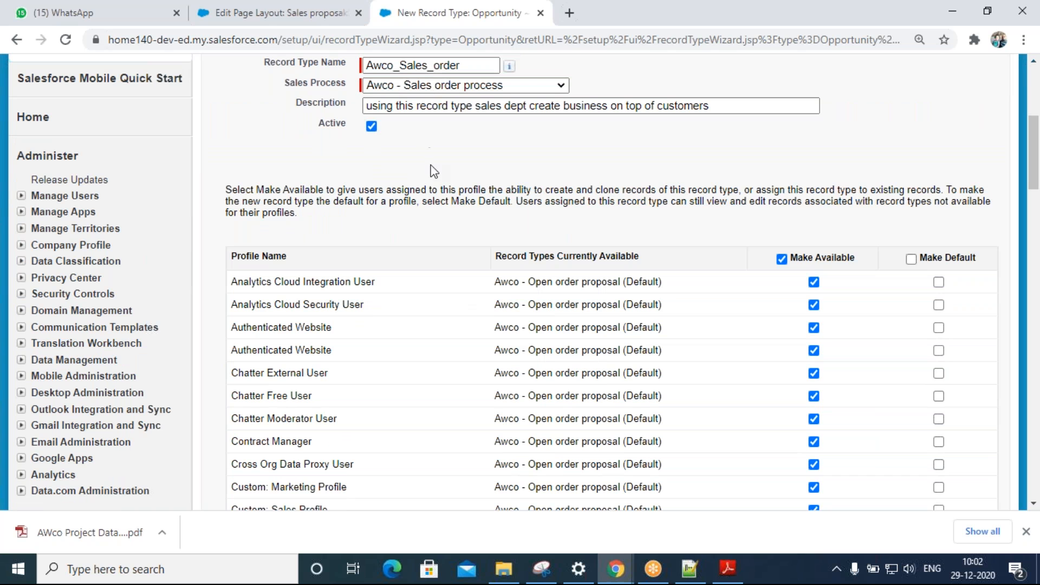
{"action": "scroll", "coordinate": [442, 189], "scroll_direction": "down", "scroll_amount": 15}
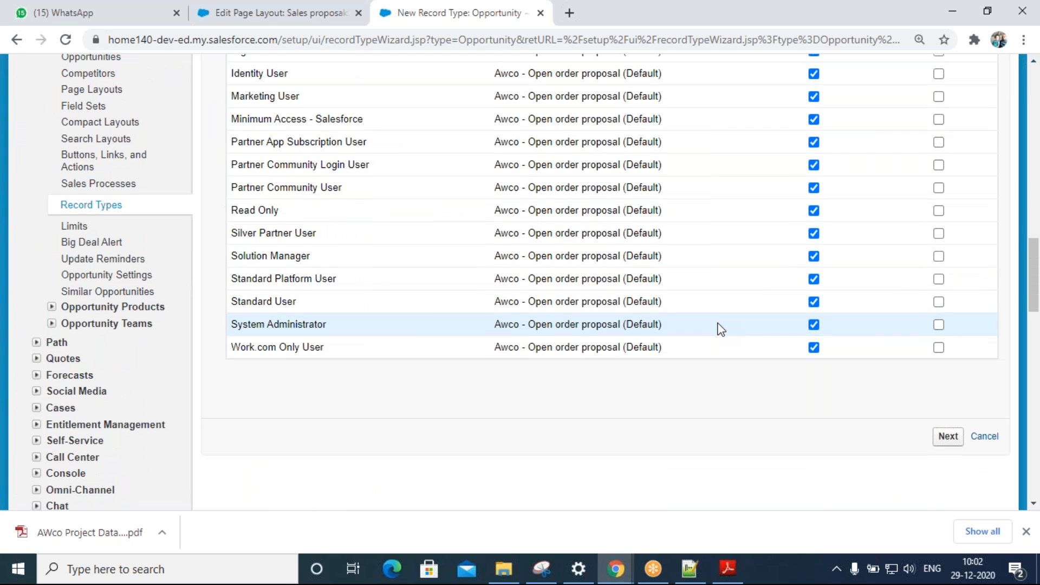
{"action": "scroll", "coordinate": [466, 228], "scroll_direction": "up", "scroll_amount": 18}
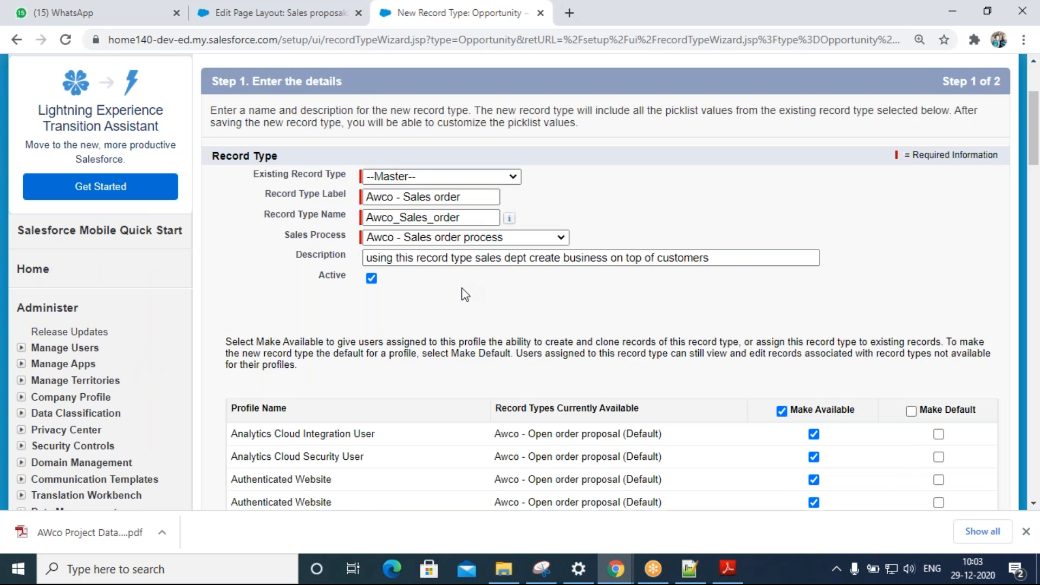
{"action": "scroll", "coordinate": [460, 295], "scroll_direction": "down", "scroll_amount": 16}
{"action": "scroll", "coordinate": [947, 281], "scroll_direction": "down", "scroll_amount": 3}
{"action": "left_click", "coordinate": [947, 278]}
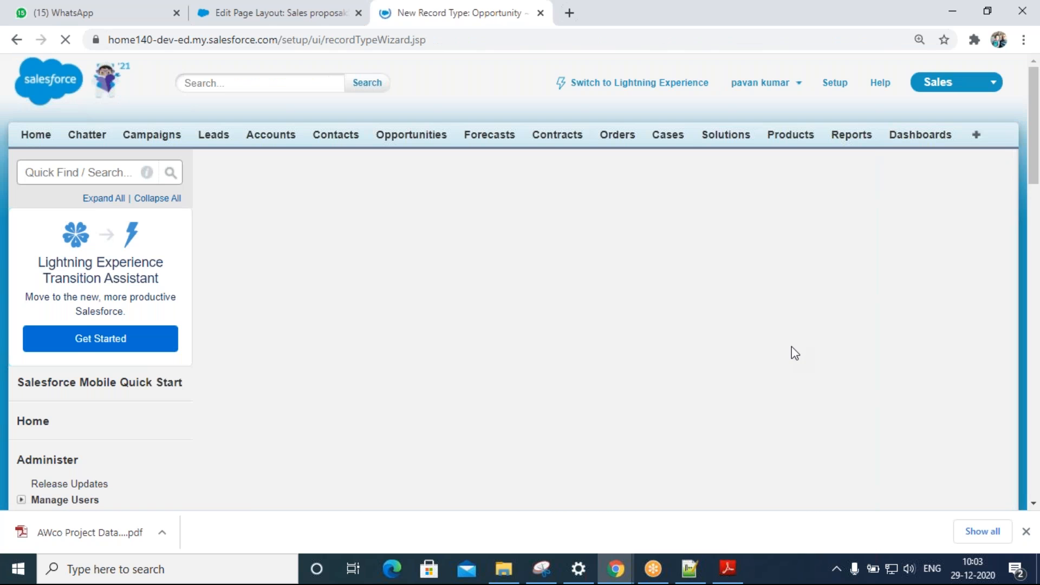
- Apply Sales proposakl Layout to all profiles for Awco - Sales order, then Save & New
{"action": "scroll", "coordinate": [557, 388], "scroll_direction": "down", "scroll_amount": 4}
{"action": "left_click", "coordinate": [579, 191]}
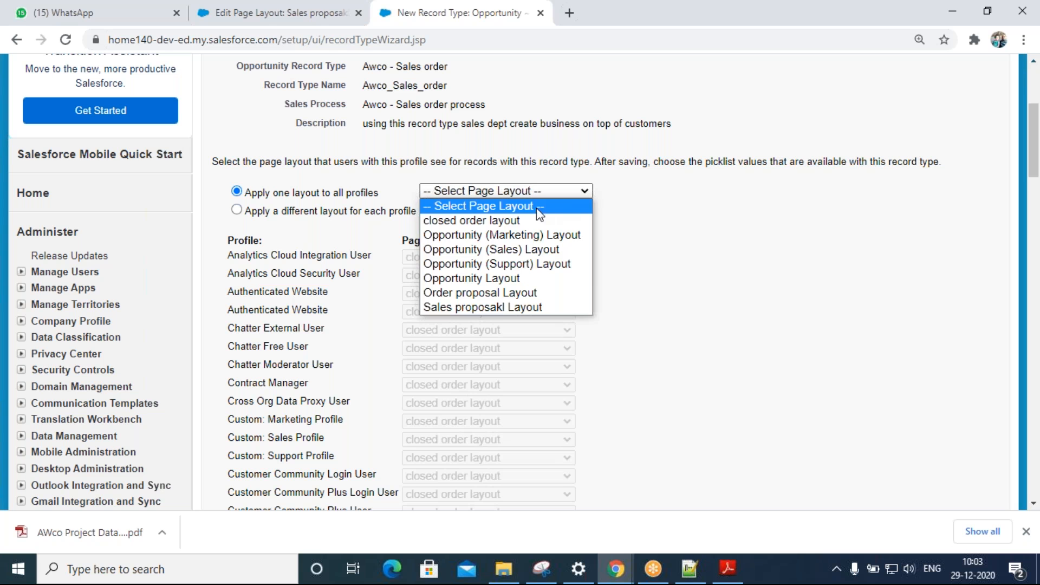
{"action": "left_click", "coordinate": [512, 307]}
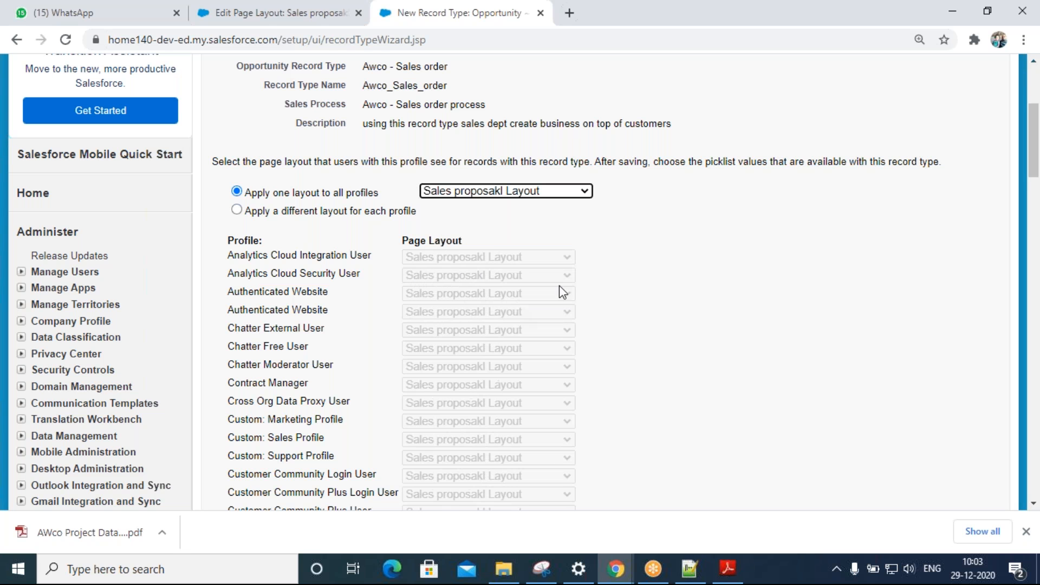
{"action": "scroll", "coordinate": [630, 253], "scroll_direction": "down", "scroll_amount": 14}
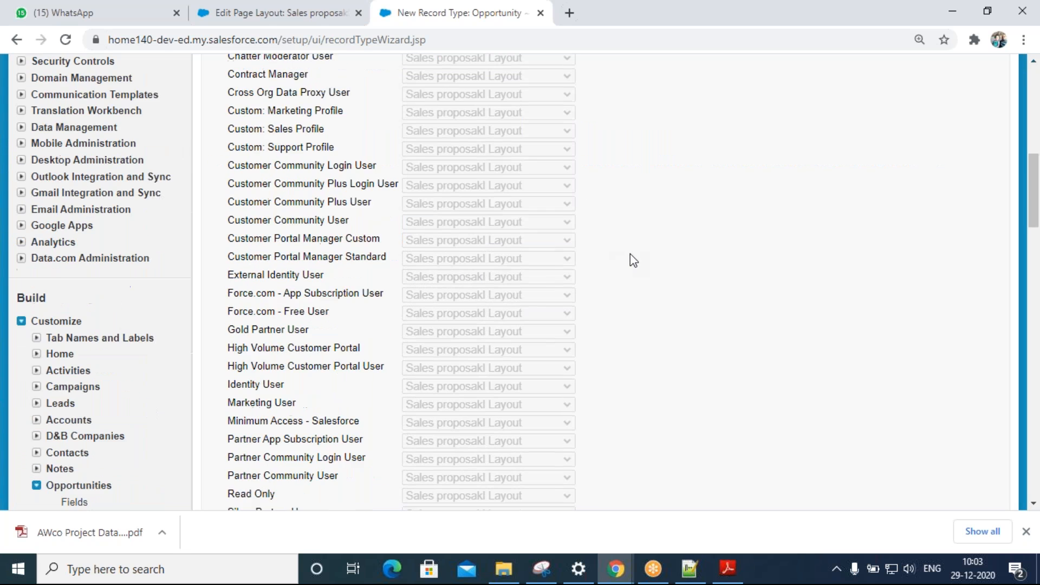
{"action": "left_click", "coordinate": [902, 205]}
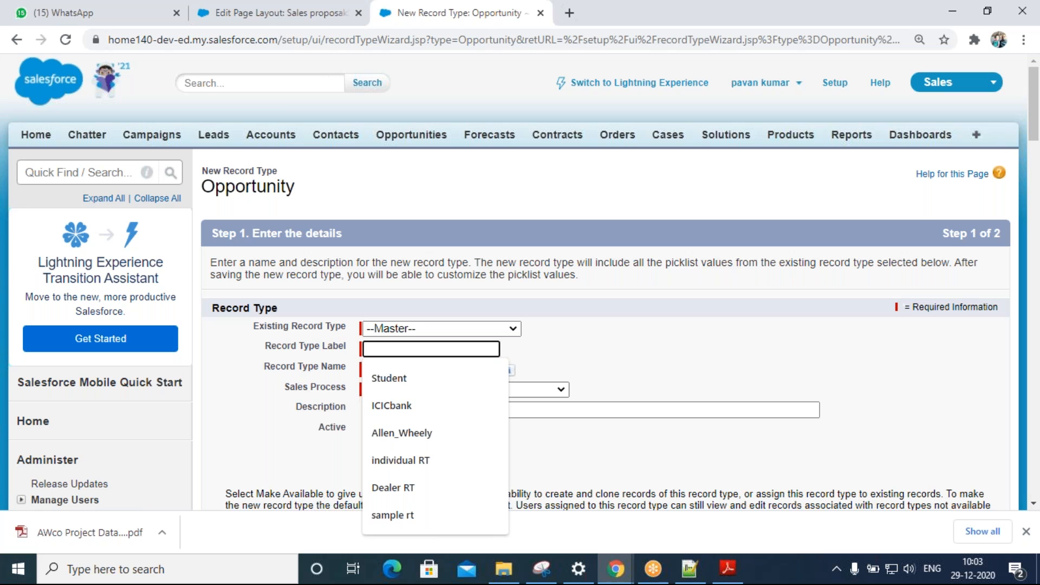
- Label the record type 'Awco - close order' and pick the Awco - Proposal order closed process
{"action": "type", "text": "Awco "}
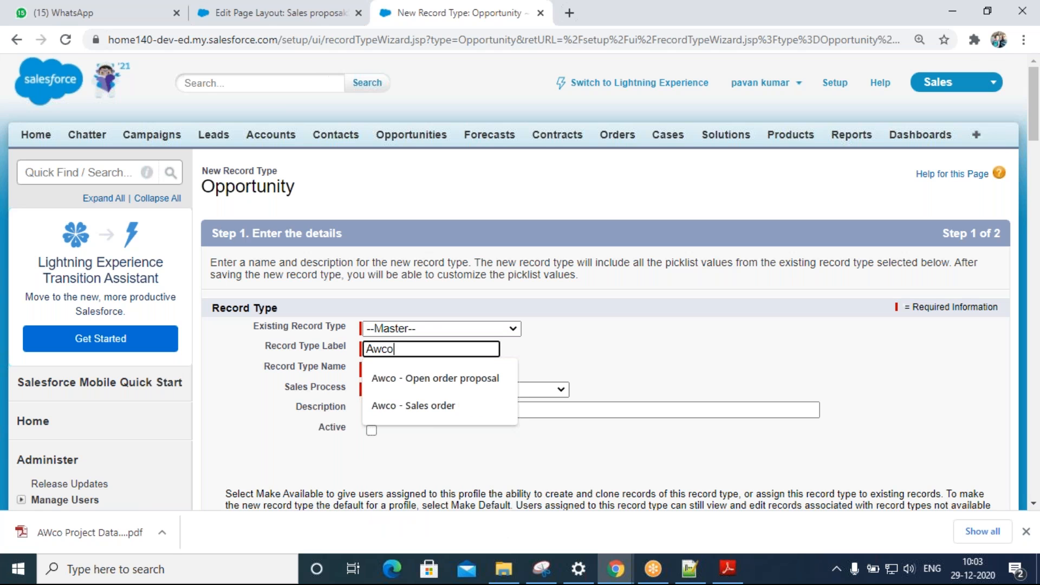
{"action": "type", "text": "- c"}
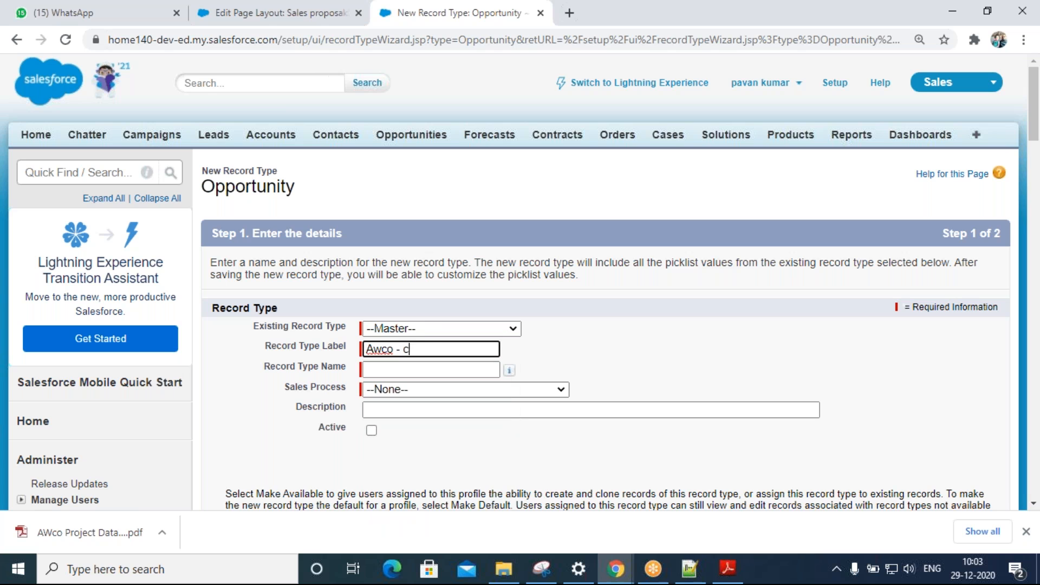
{"action": "type", "text": "lose order"}
{"action": "key", "text": "Tab"}
{"action": "key", "text": "Tab"}
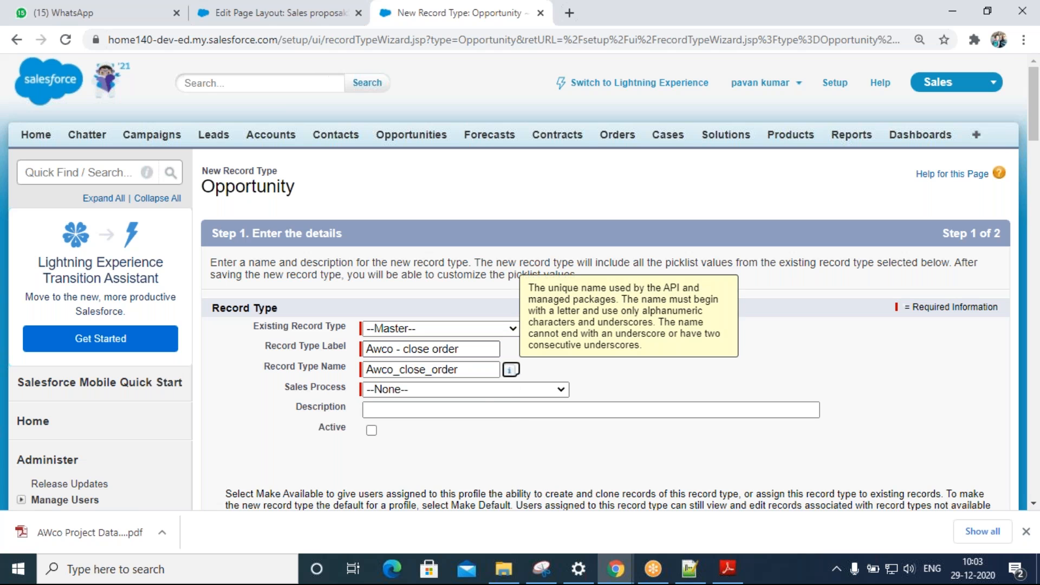
{"action": "left_click", "coordinate": [525, 390]}
{"action": "left_click", "coordinate": [506, 420]}
- Write a description about closing sales, transfer, open proposal and delivery with this record type
{"action": "left_click", "coordinate": [468, 412]}
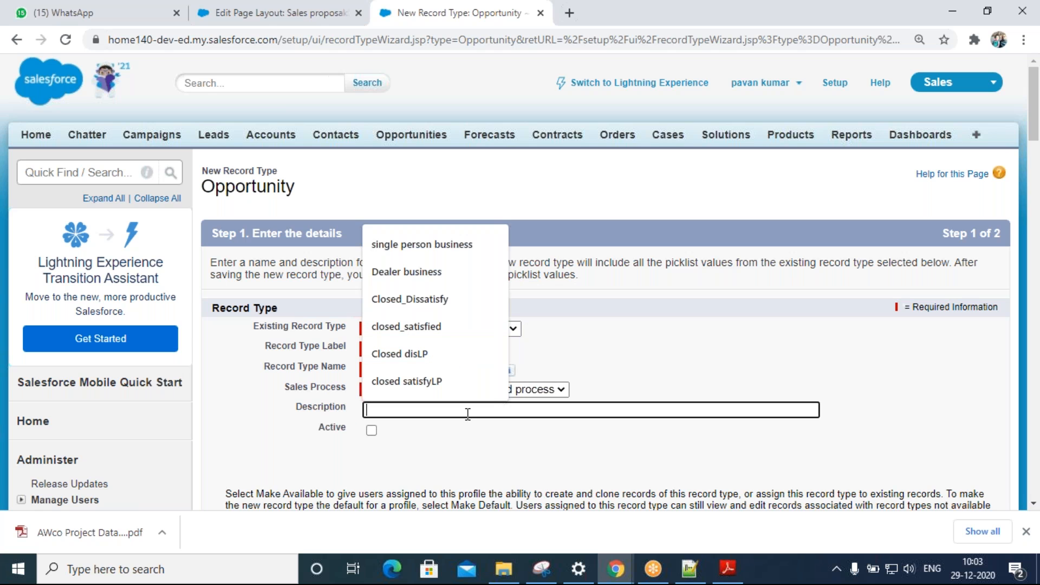
{"action": "type", "text": "using this record type"}
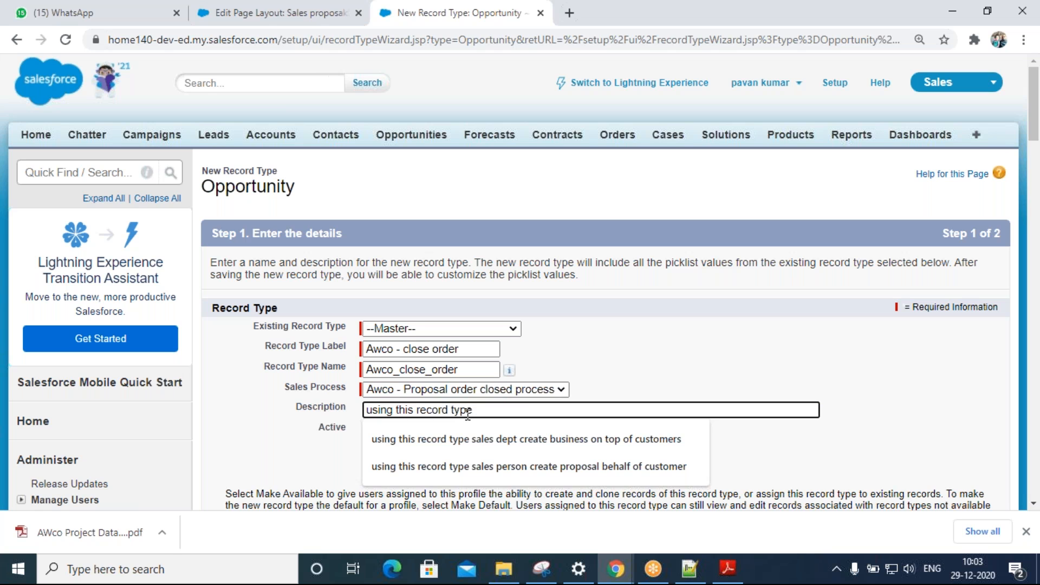
{"action": "type", "text": " sales p"}
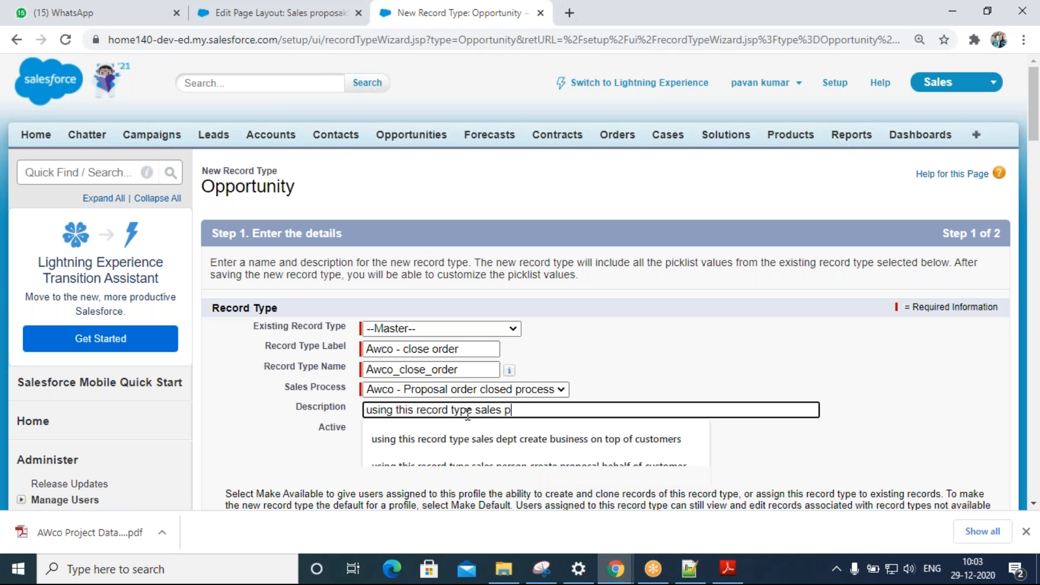
{"action": "type", "text": "erson "}
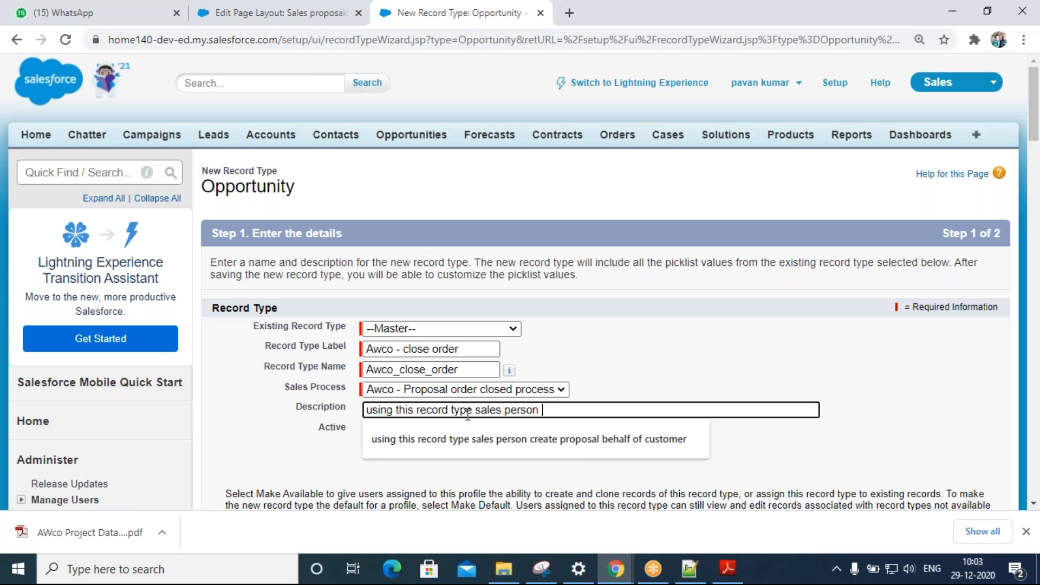
{"action": "type", "text": "will close"}
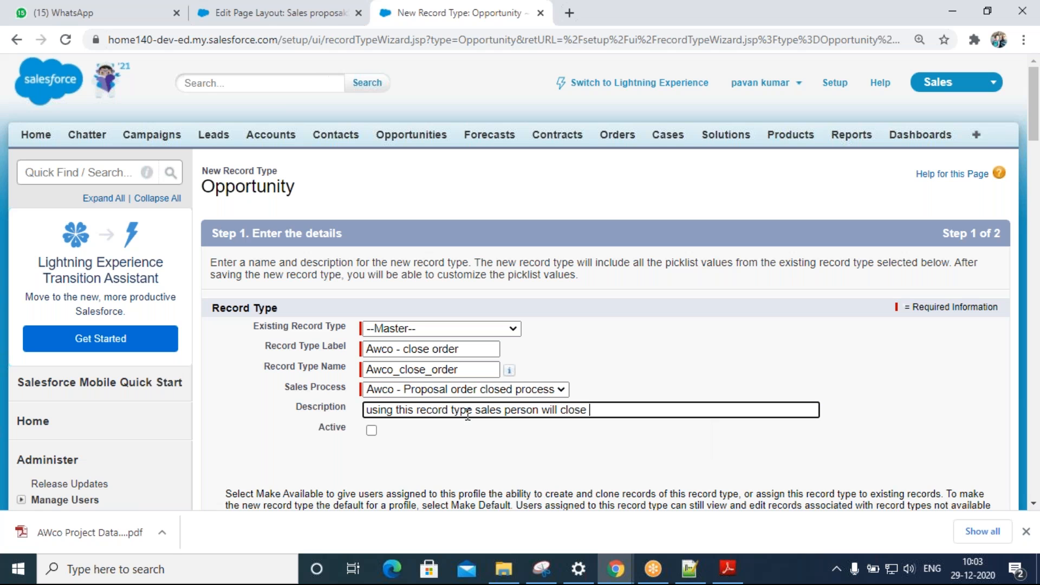
{"action": "key", "text": "BackSpace"}
{"action": "type", "text": "d sales / tranfer"}
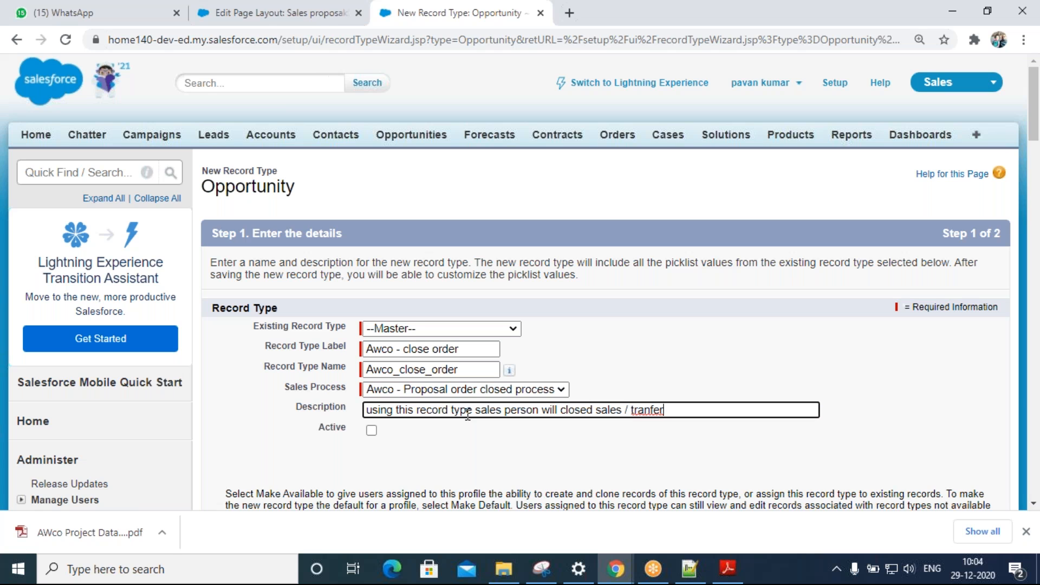
{"action": "key", "text": "BackSpace"}
{"action": "key", "text": "BackSpace"}
{"action": "key", "text": "BackSpace"}
{"action": "type", "text": "sfer / open"}
{"action": "type", "text": "proposal"}
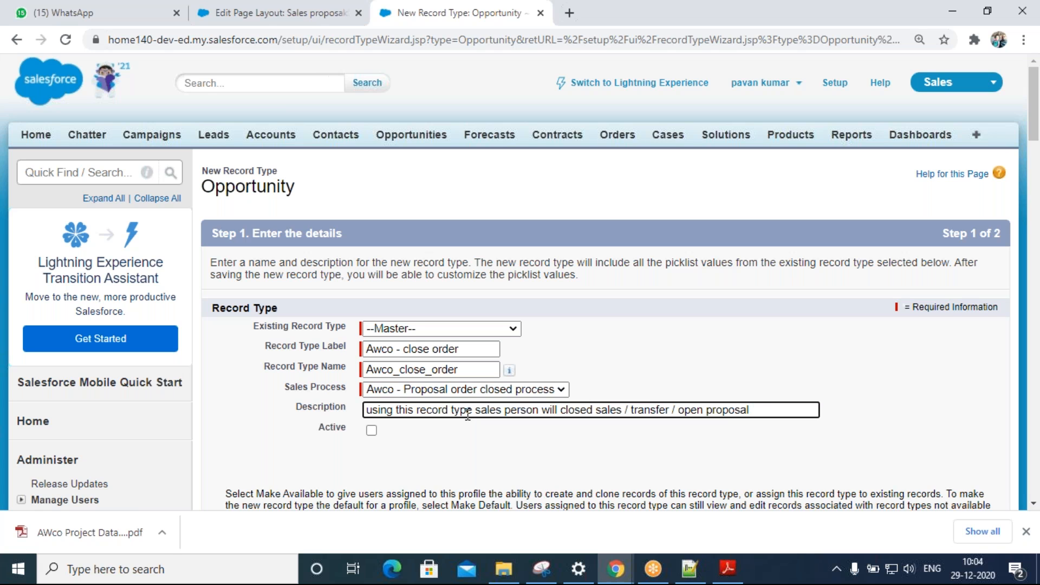
{"action": "type", "text": " o"}
{"action": "key", "text": "BackSpace"}
{"action": "key", "text": "BackSpace"}
{"action": "type", "text": "/ delivery / bsuiness lco"}
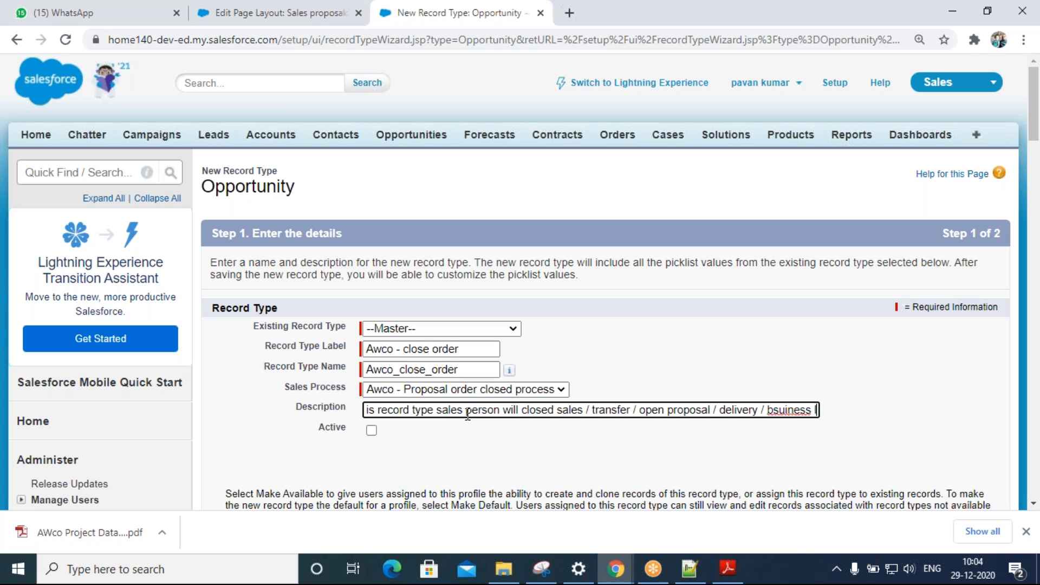
{"action": "key", "text": "BackSpace"}
{"action": "key", "text": "BackSpace"}
{"action": "key", "text": "BackSpace"}
{"action": "type", "text": "closed"}
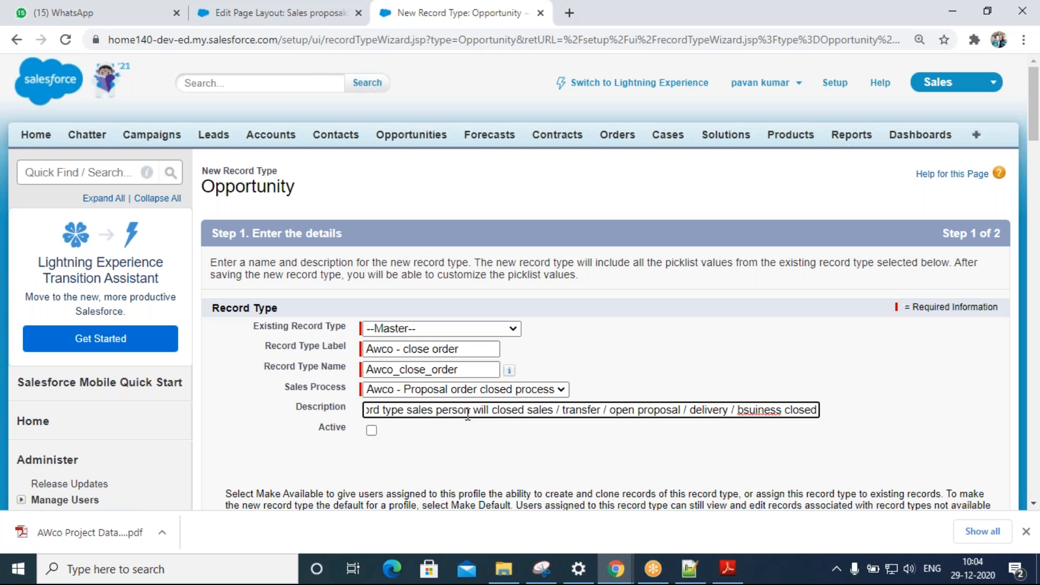
- Mark the record type Active, make it available to all profiles, and continue to layouts
{"action": "left_click", "coordinate": [371, 430]}
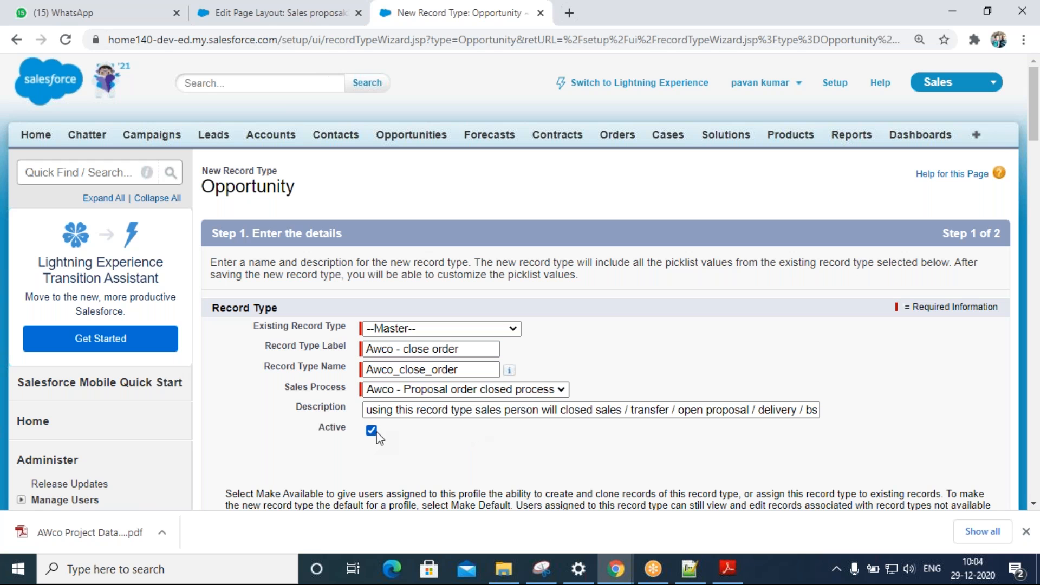
{"action": "scroll", "coordinate": [548, 437], "scroll_direction": "down", "scroll_amount": 4}
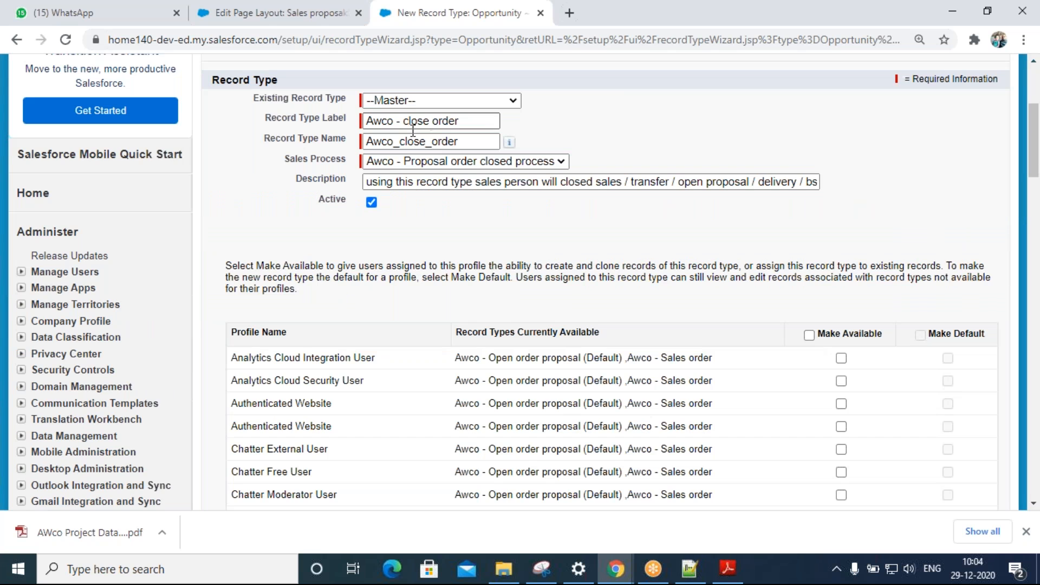
{"action": "left_click", "coordinate": [809, 335]}
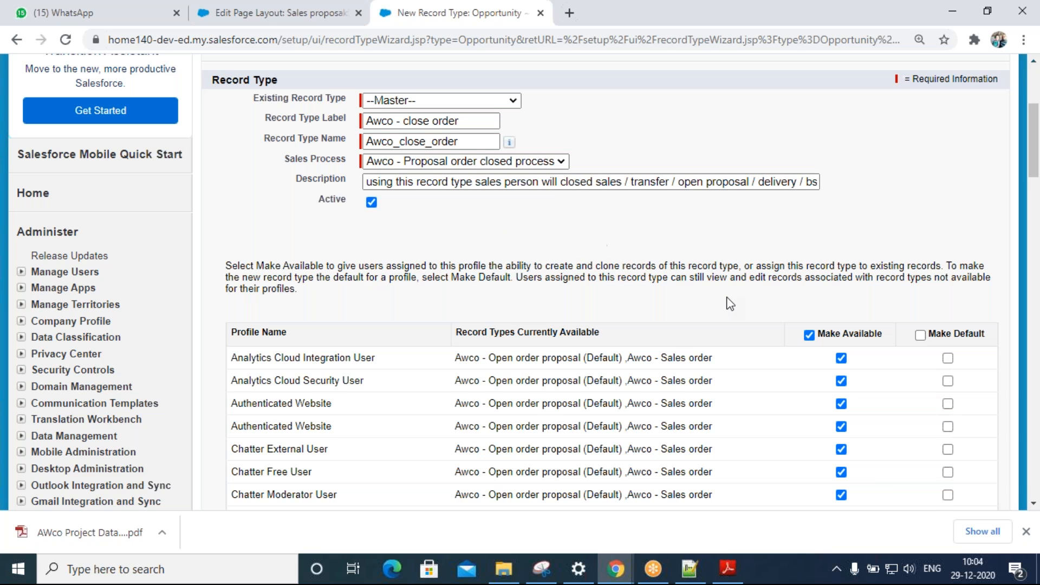
{"action": "scroll", "coordinate": [727, 298], "scroll_direction": "down", "scroll_amount": 10}
{"action": "scroll", "coordinate": [747, 332], "scroll_direction": "down", "scroll_amount": 7}
{"action": "left_click", "coordinate": [948, 281]}
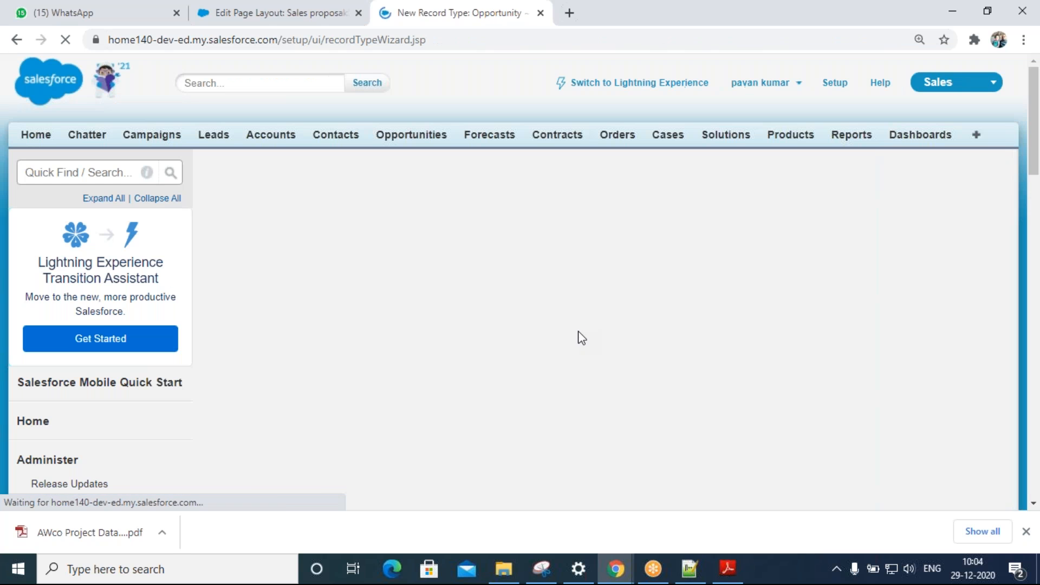
{"action": "scroll", "coordinate": [541, 378], "scroll_direction": "down", "scroll_amount": 4}
- Assign the closed order layout to all profiles, save, and return to the Opportunities home
{"action": "left_click", "coordinate": [543, 194]}
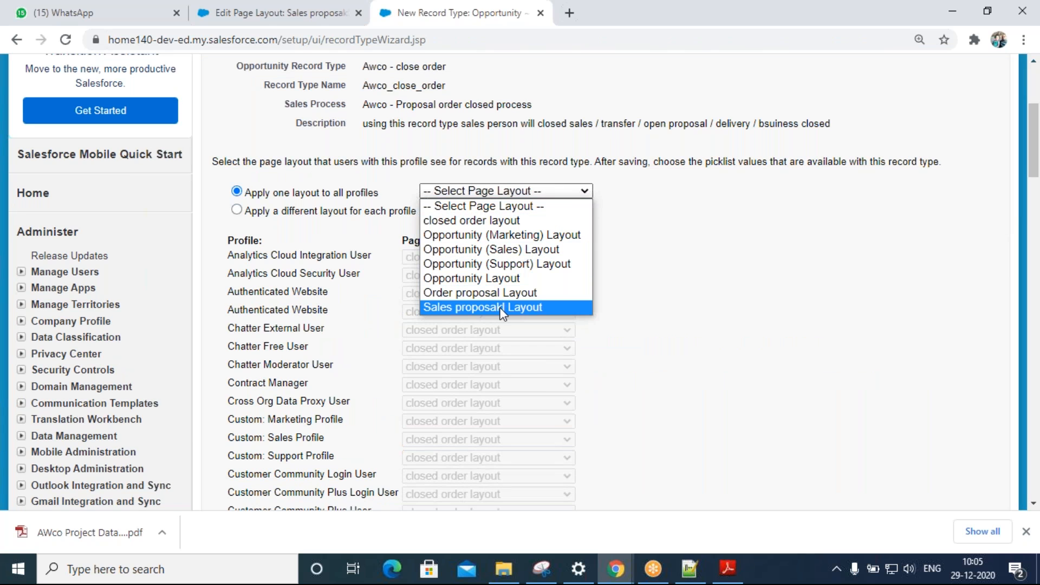
{"action": "left_click", "coordinate": [497, 220]}
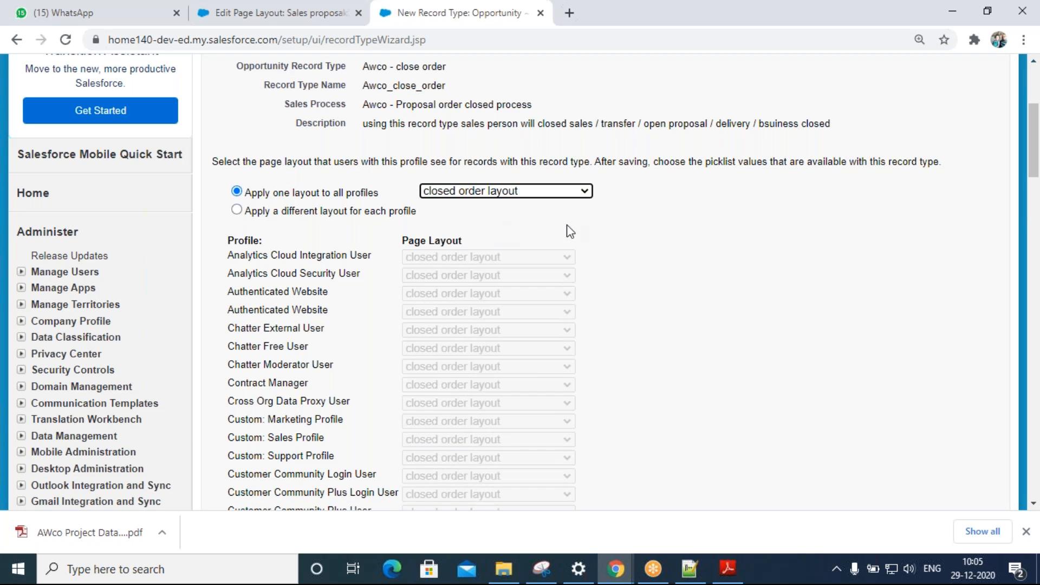
{"action": "scroll", "coordinate": [694, 298], "scroll_direction": "down", "scroll_amount": 10}
{"action": "left_click", "coordinate": [944, 424]}
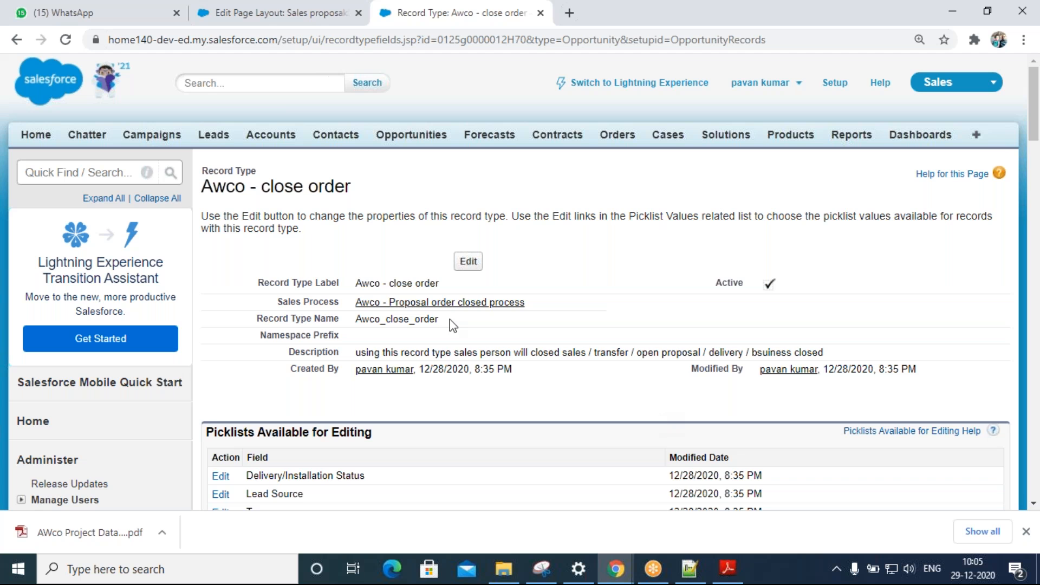
{"action": "scroll", "coordinate": [443, 368], "scroll_direction": "down", "scroll_amount": 1}
{"action": "scroll", "coordinate": [440, 360], "scroll_direction": "down", "scroll_amount": 8}
{"action": "scroll", "coordinate": [441, 361], "scroll_direction": "up", "scroll_amount": 5}
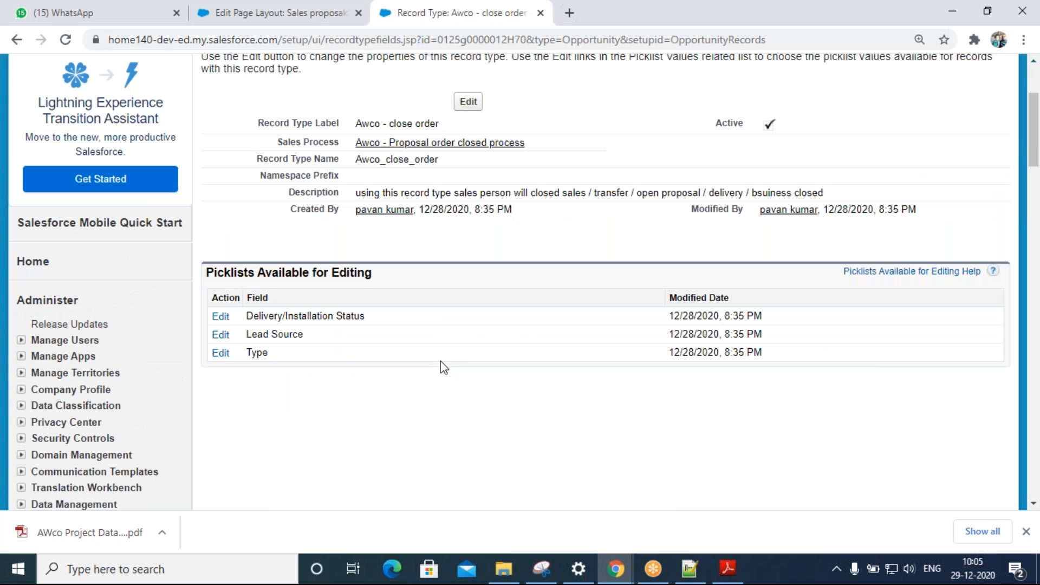
{"action": "left_click", "coordinate": [272, 14]}
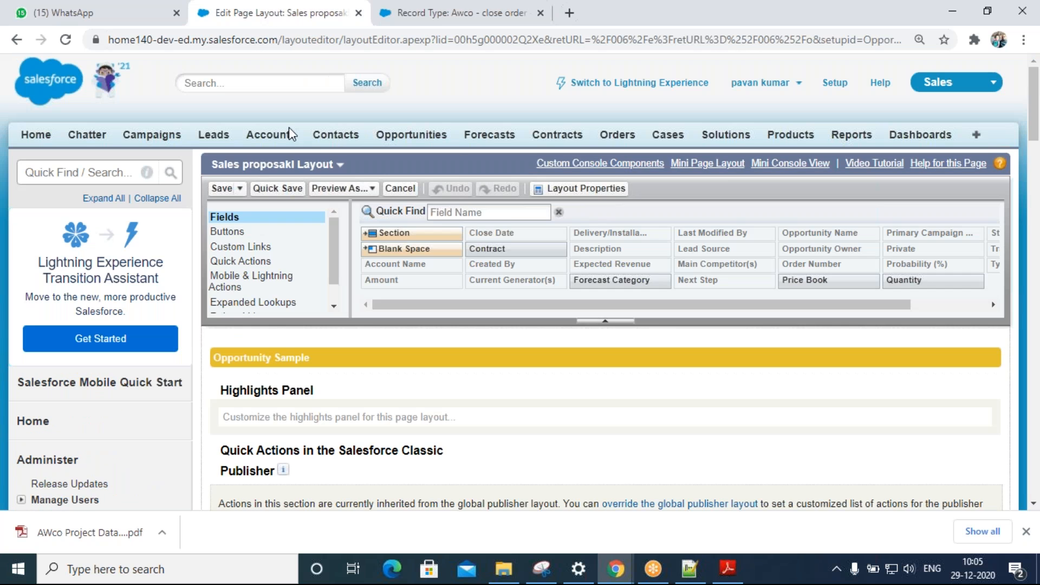
{"action": "left_click", "coordinate": [415, 136]}
- Start a new opportunity and review the record type list, leaving Awco - Sales order selected
{"action": "left_click", "coordinate": [464, 258]}
{"action": "left_click_drag", "start_coordinate": [205, 379], "coordinate": [809, 460]}
{"action": "left_click", "coordinate": [863, 450]}
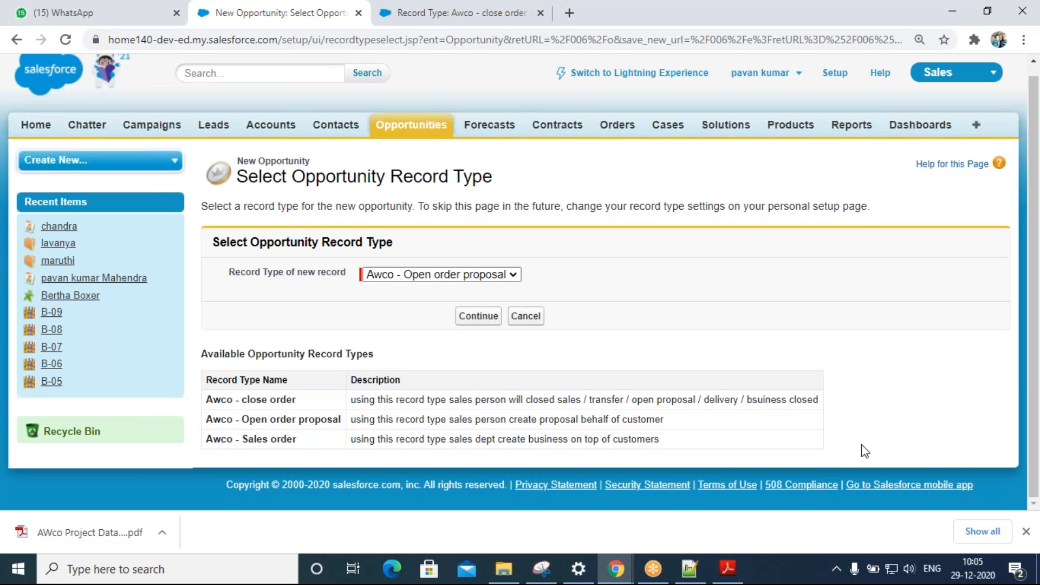
{"action": "left_click", "coordinate": [471, 276]}
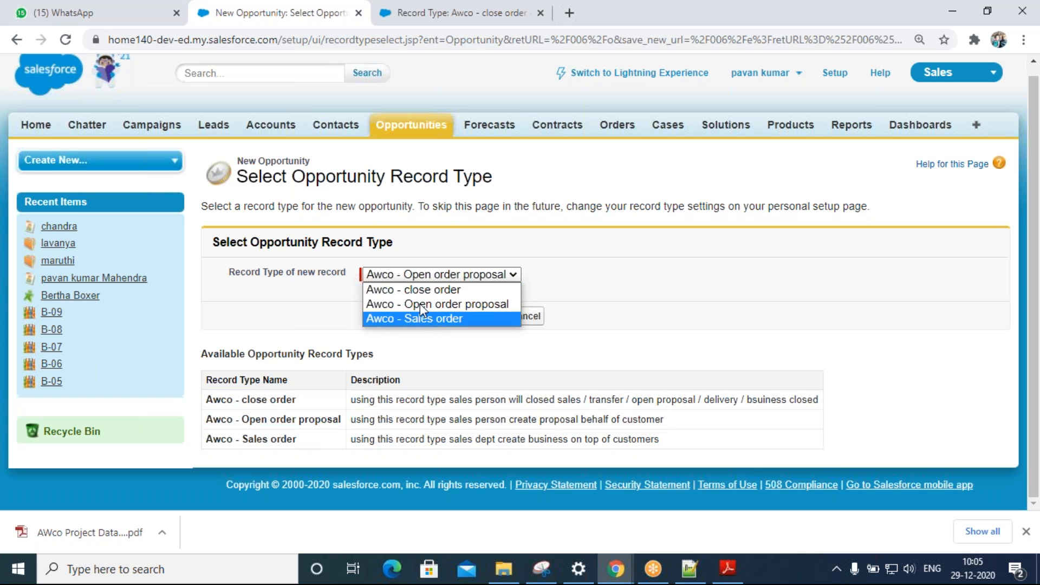
{"action": "left_click", "coordinate": [300, 314]}
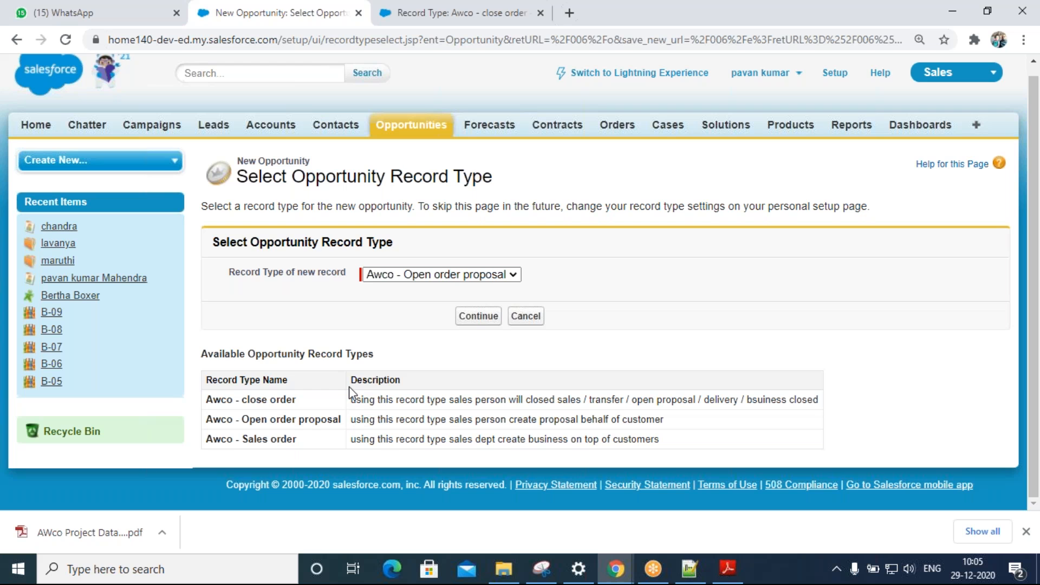
{"action": "left_click_drag", "start_coordinate": [216, 402], "coordinate": [393, 405]}
{"action": "left_click", "coordinate": [392, 405]}
{"action": "left_click", "coordinate": [412, 277]}
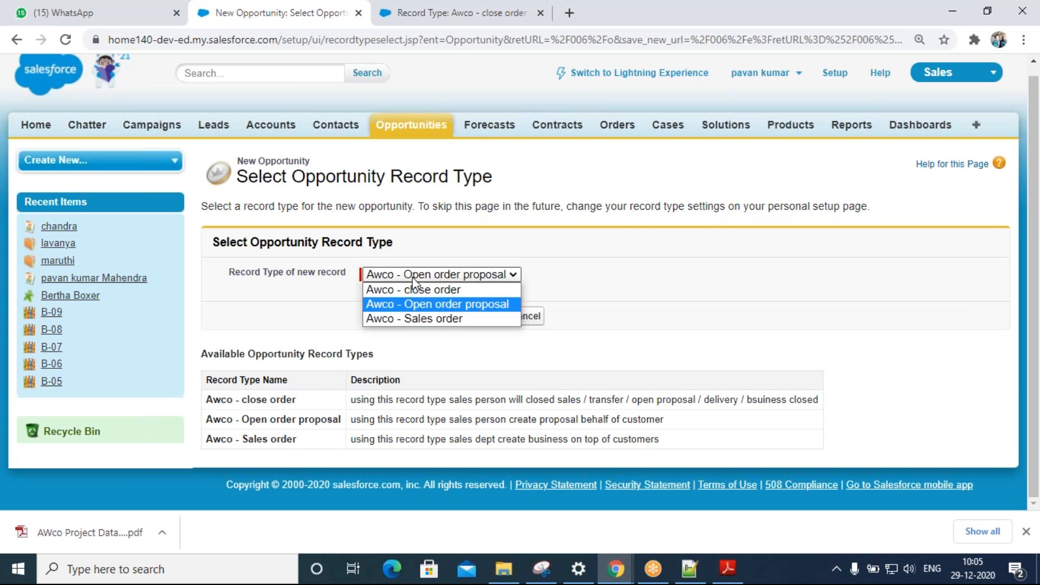
{"action": "left_click", "coordinate": [402, 319]}
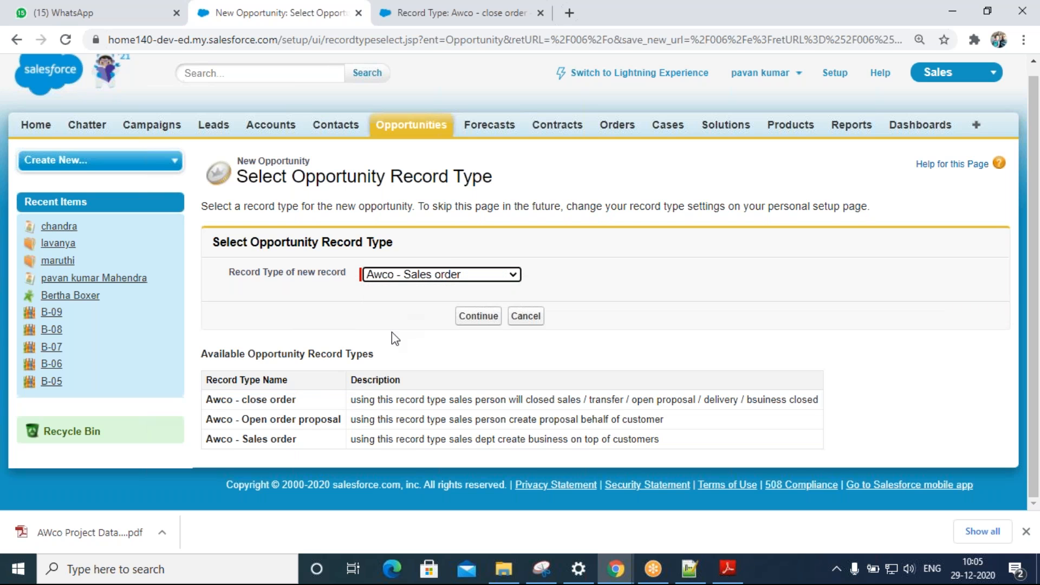
- Read the close order record type's description, then go to the Accounts home
{"action": "triple_click", "coordinate": [510, 401]}
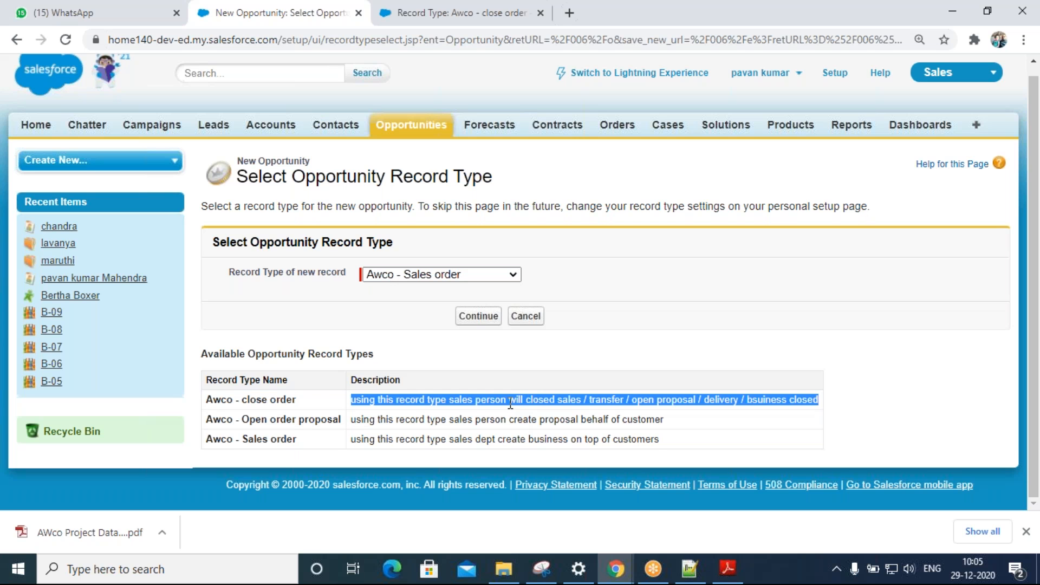
{"action": "left_click", "coordinate": [512, 422]}
{"action": "triple_click", "coordinate": [515, 401]}
{"action": "left_click", "coordinate": [395, 317]}
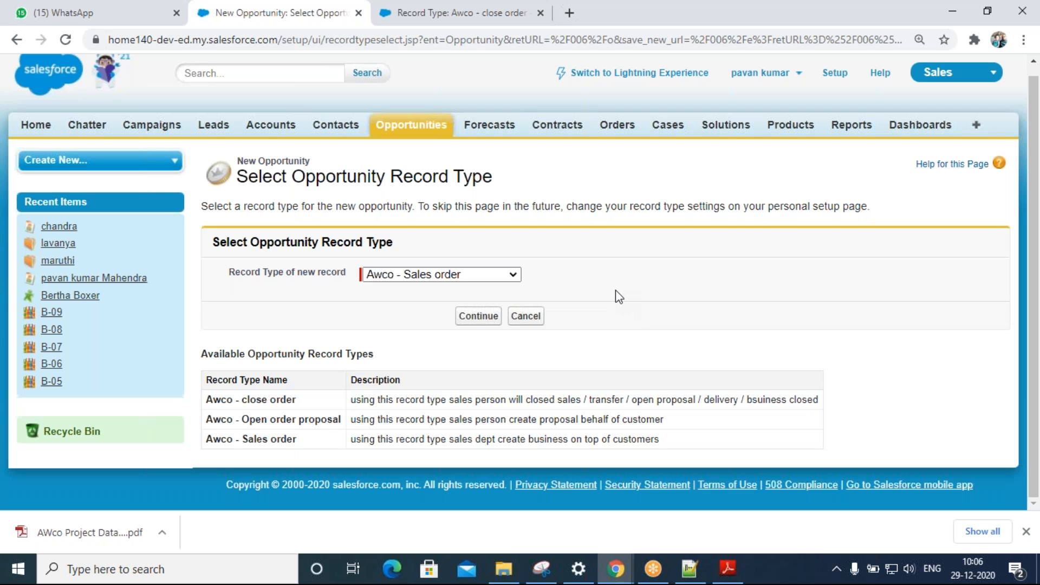
{"action": "left_click", "coordinate": [269, 125]}
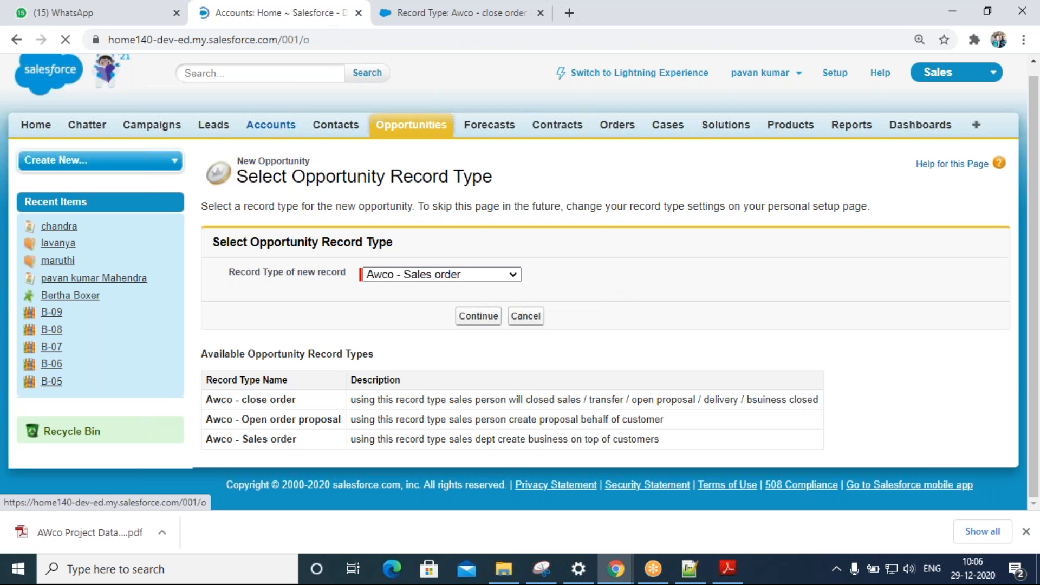
- Start a new account with the Dealer RT record type
{"action": "left_click", "coordinate": [464, 262]}
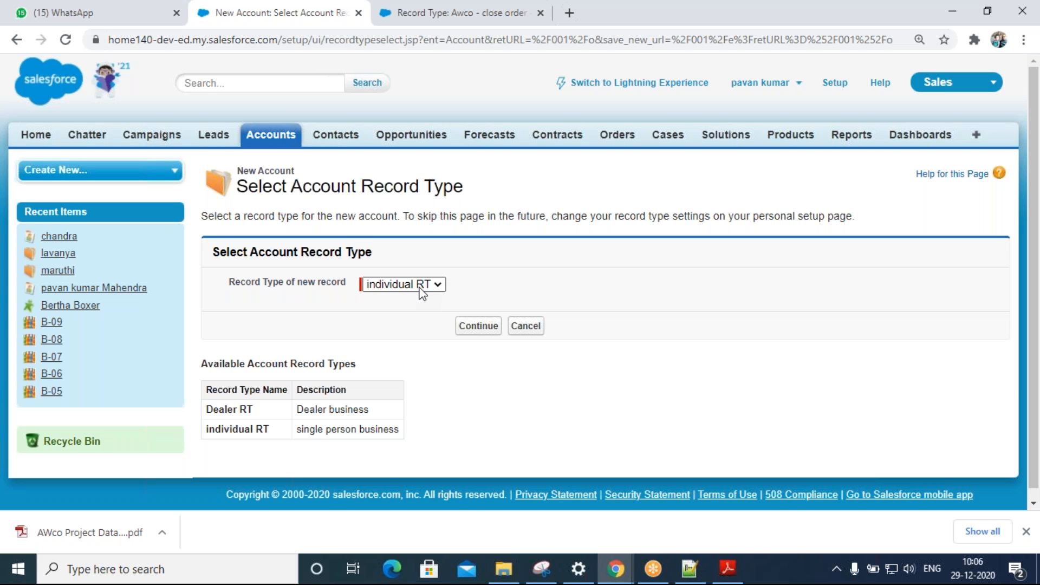
{"action": "left_click", "coordinate": [422, 291]}
{"action": "left_click", "coordinate": [413, 297]}
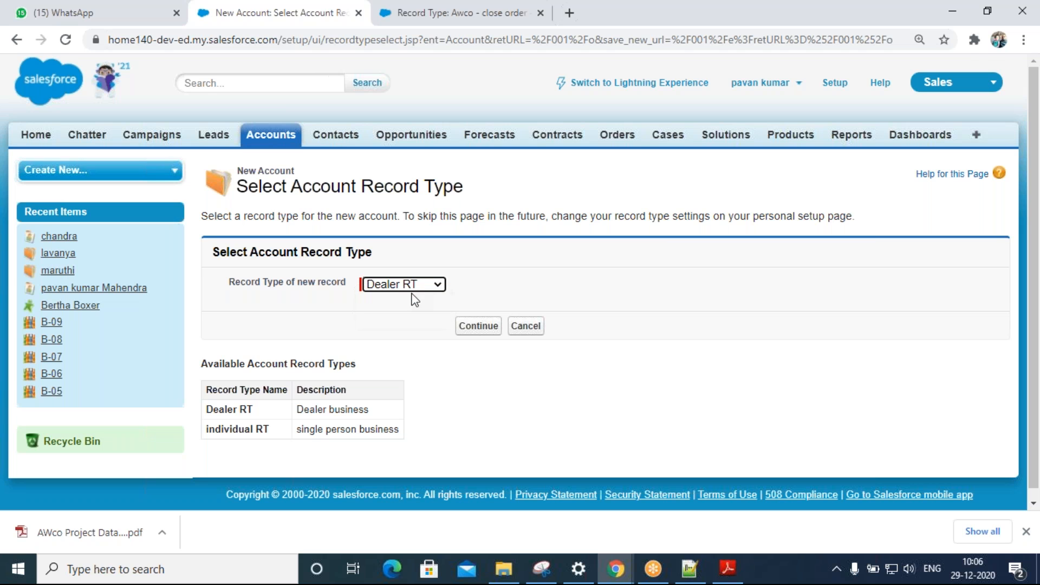
{"action": "left_click", "coordinate": [476, 327]}
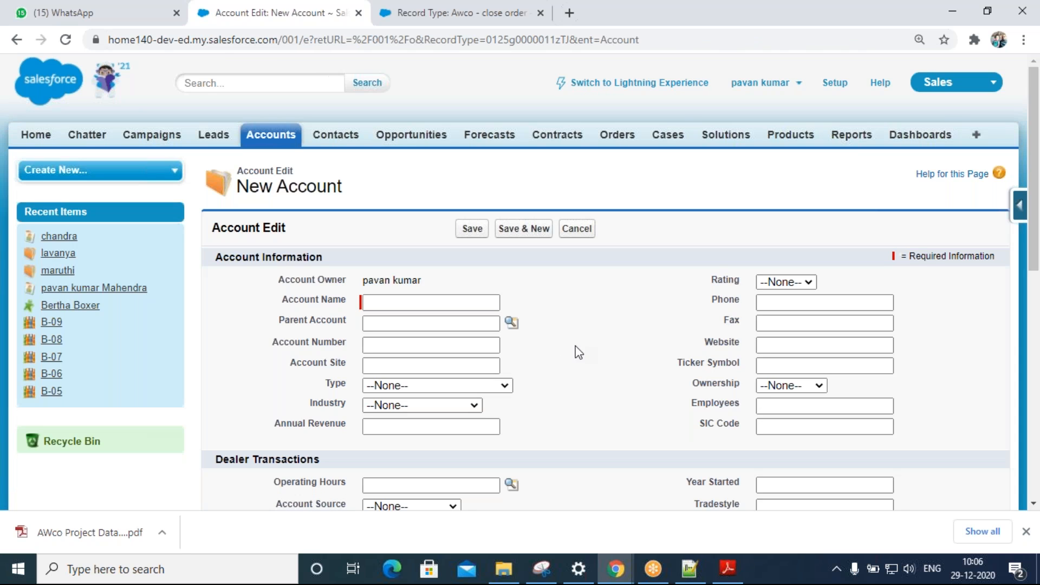
- Enter the account name Motor co ltd
{"action": "left_click", "coordinate": [433, 308]}
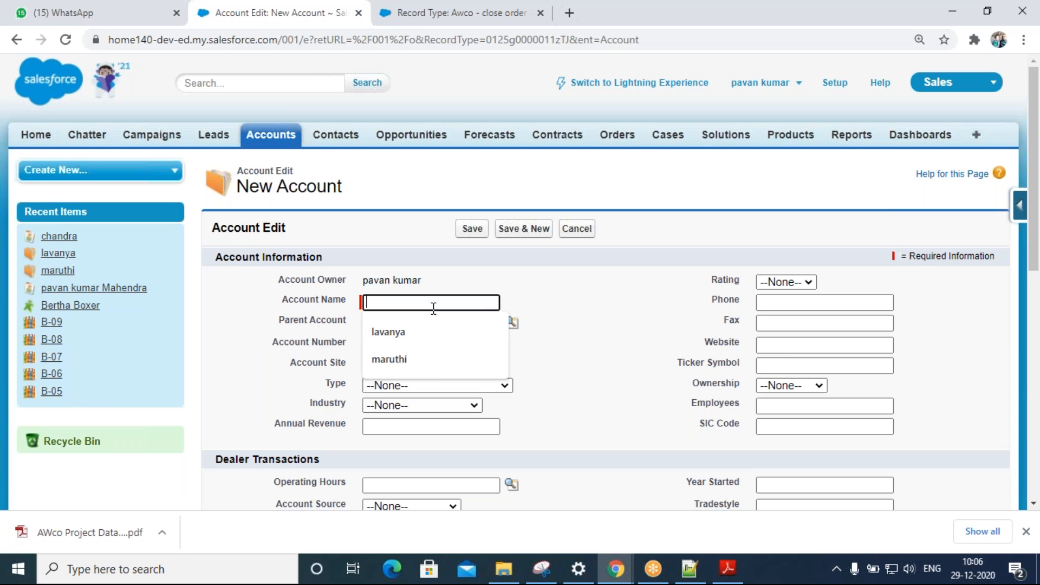
{"action": "type", "text": "Moto"}
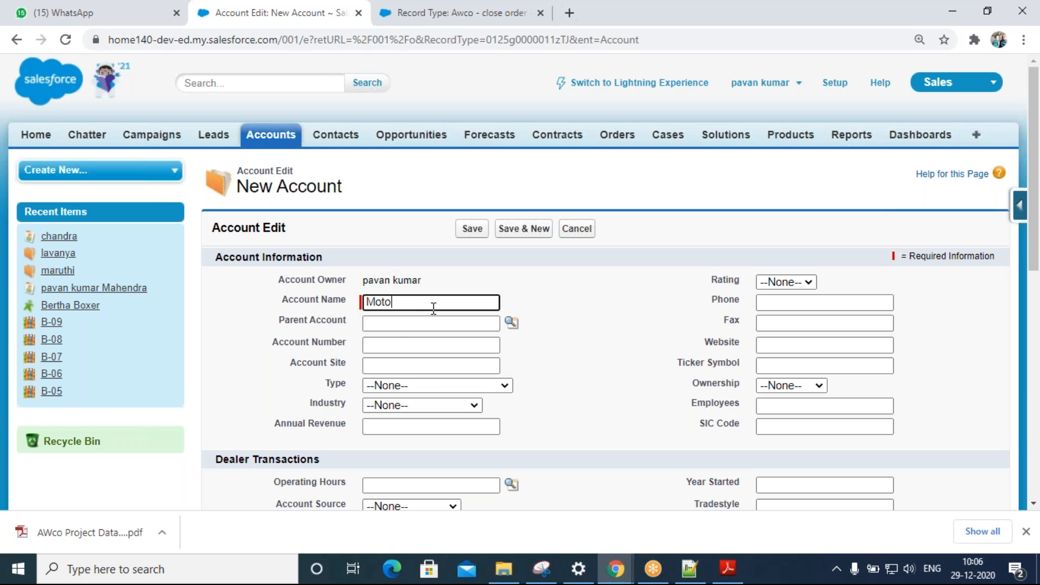
{"action": "type", "text": "r co lt"}
{"action": "key", "text": "Tab"}
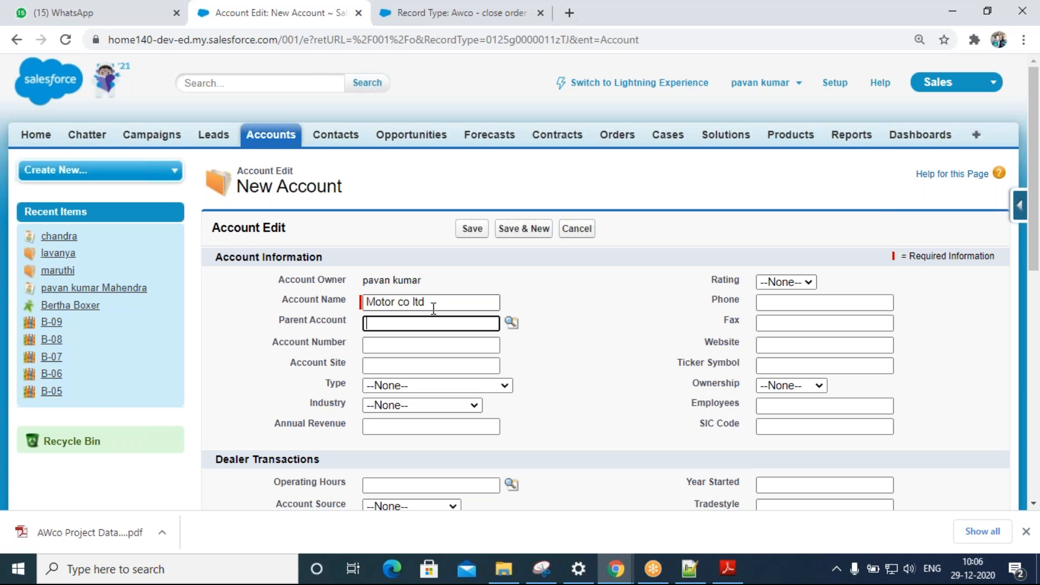
{"action": "key", "text": "Tab"}
{"action": "key", "text": "Tab"}
- Set Type Customer - Direct, Industry Electronics and Rating Warm, then save the account
{"action": "left_click", "coordinate": [460, 386]}
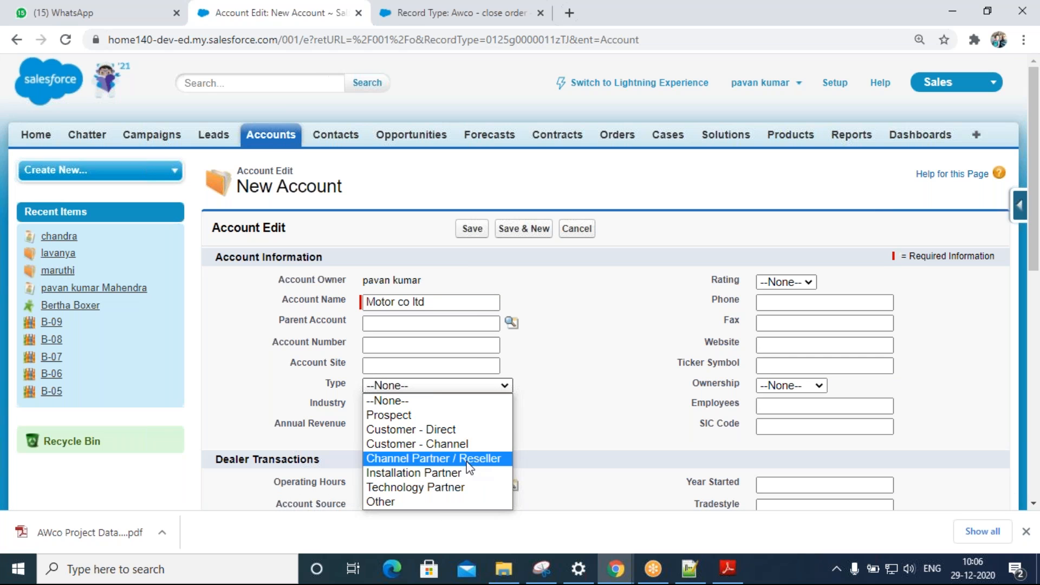
{"action": "left_click", "coordinate": [466, 434]}
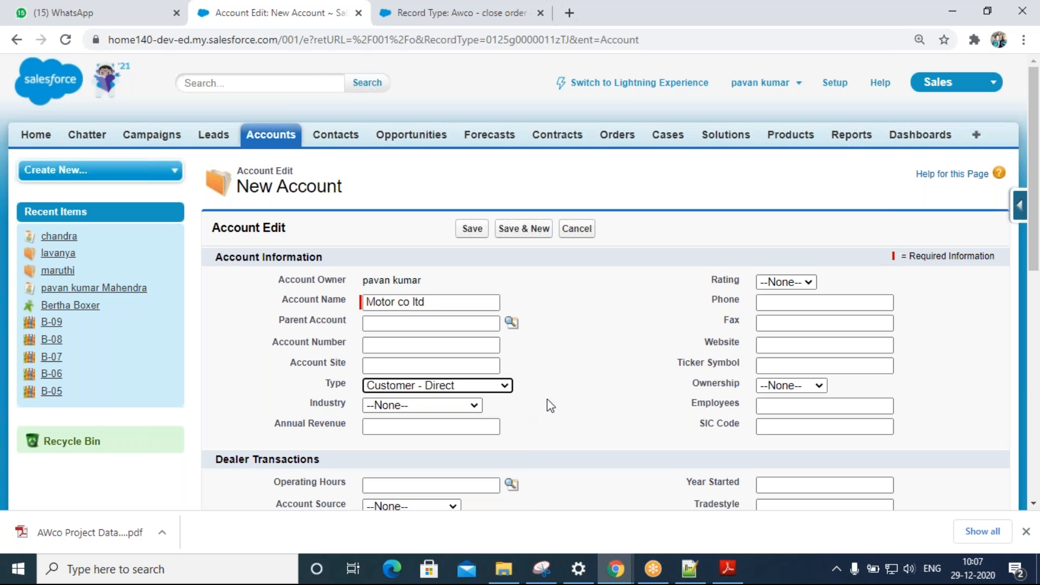
{"action": "left_click", "coordinate": [472, 407]}
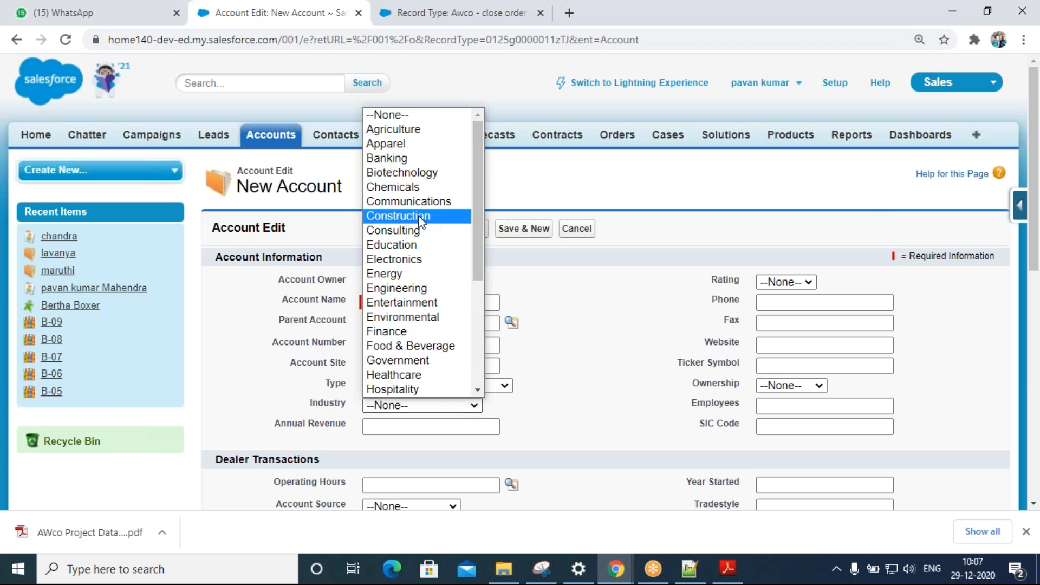
{"action": "left_click", "coordinate": [417, 259]}
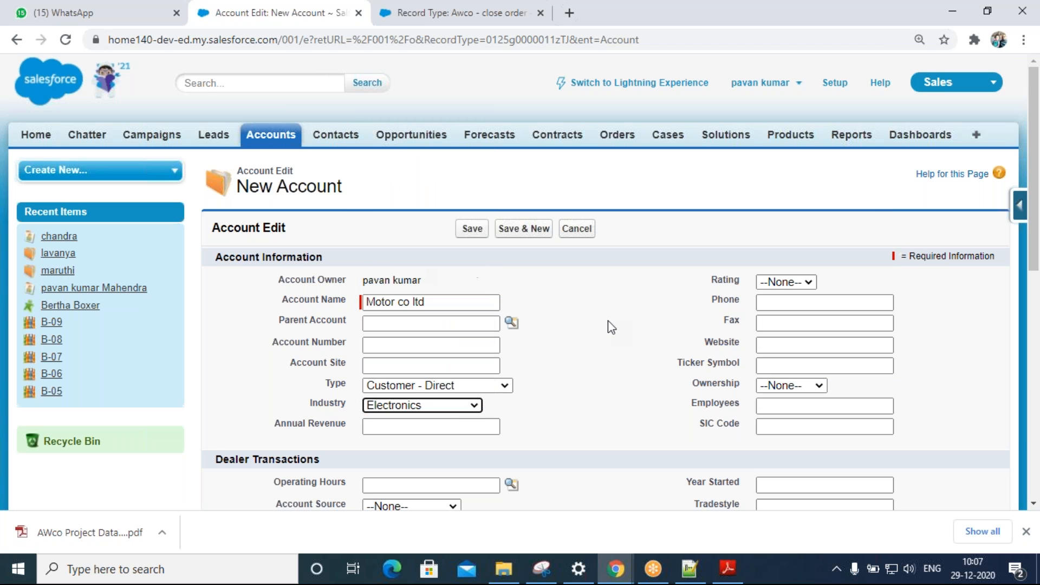
{"action": "left_click", "coordinate": [807, 282]}
{"action": "left_click", "coordinate": [793, 327]}
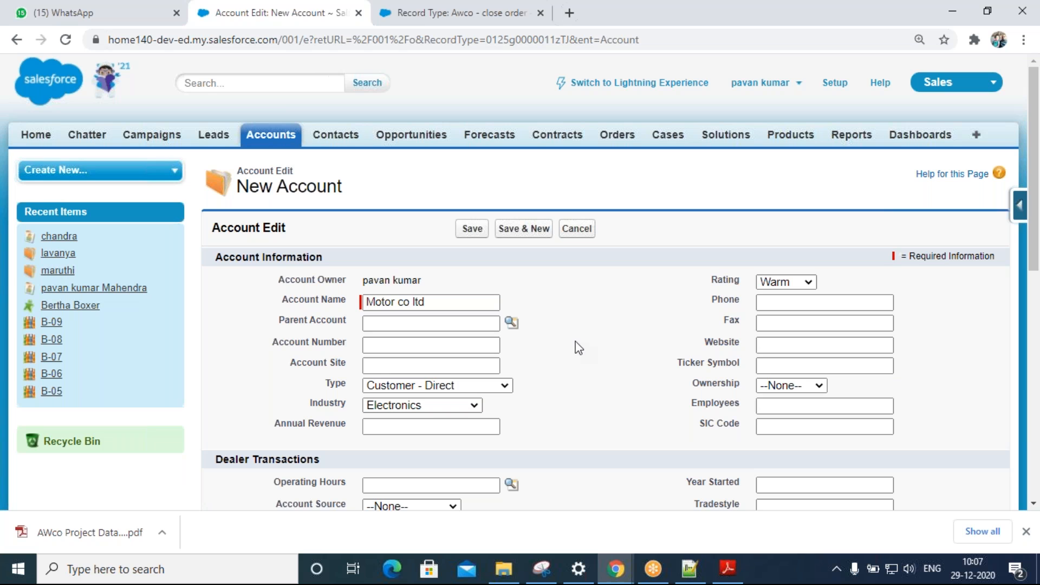
{"action": "left_click", "coordinate": [472, 229]}
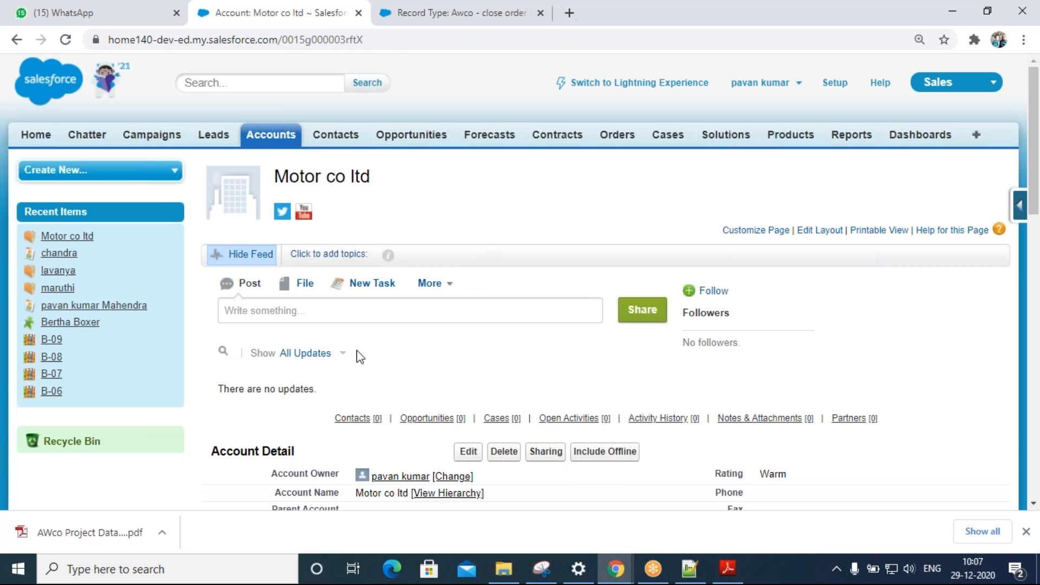
{"action": "scroll", "coordinate": [364, 355], "scroll_direction": "down", "scroll_amount": 3}
{"action": "scroll", "coordinate": [216, 332], "scroll_direction": "up", "scroll_amount": 3}
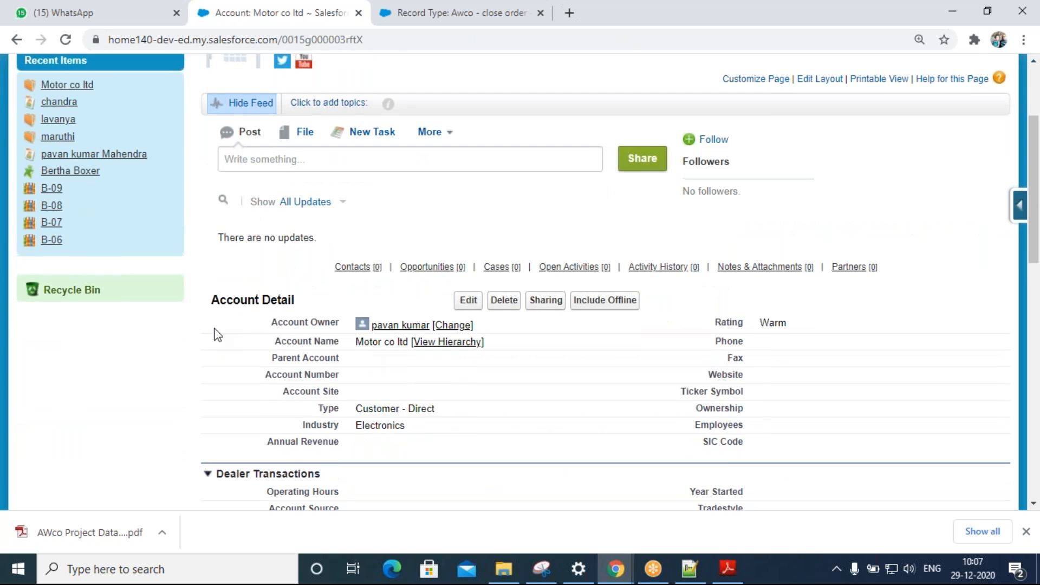
{"action": "scroll", "coordinate": [238, 317], "scroll_direction": "down", "scroll_amount": 3}
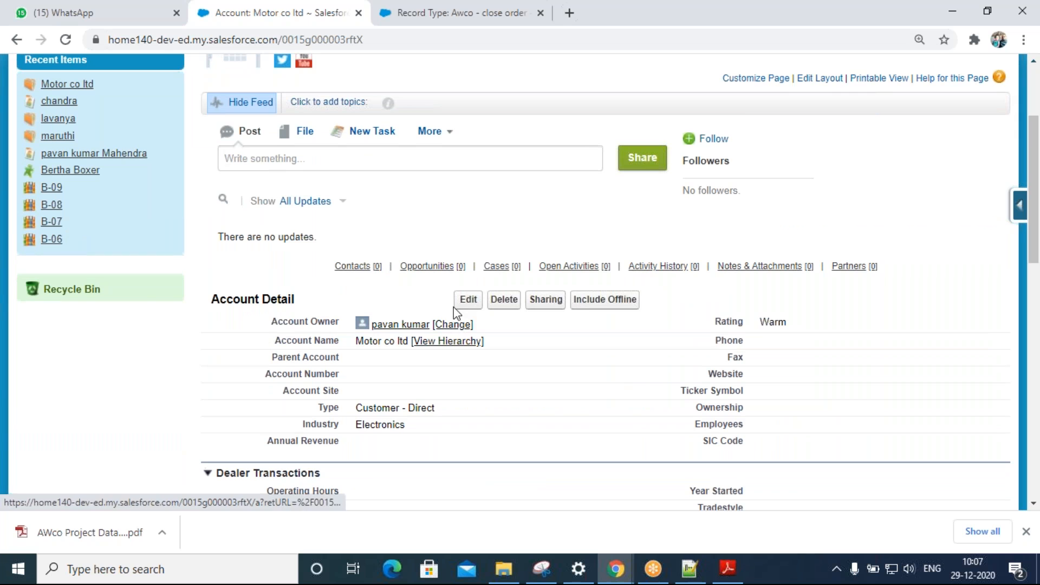
{"action": "mouse_move", "coordinate": [428, 280]}
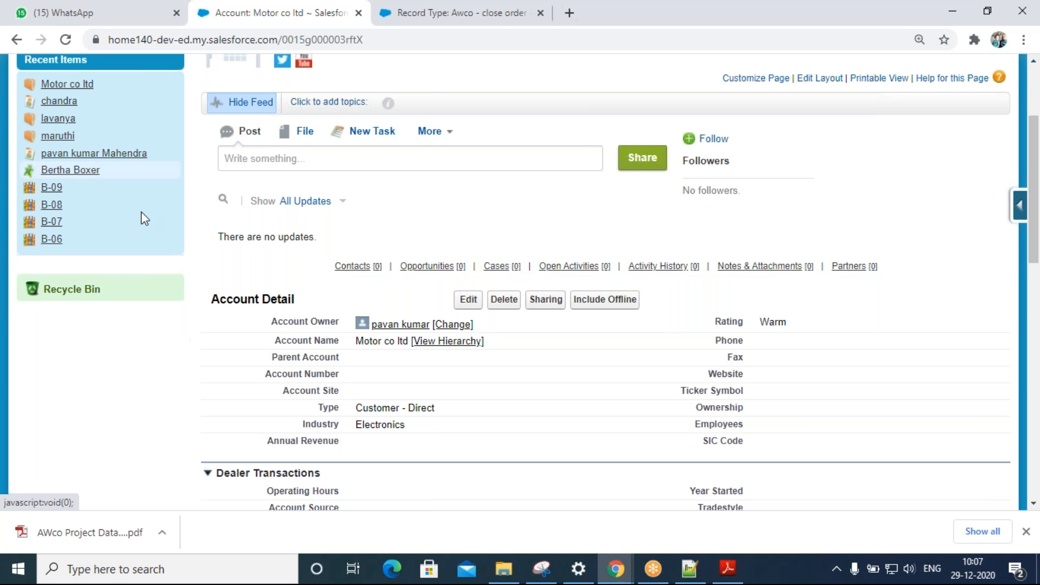
{"action": "scroll", "coordinate": [129, 319], "scroll_direction": "down", "scroll_amount": 3}
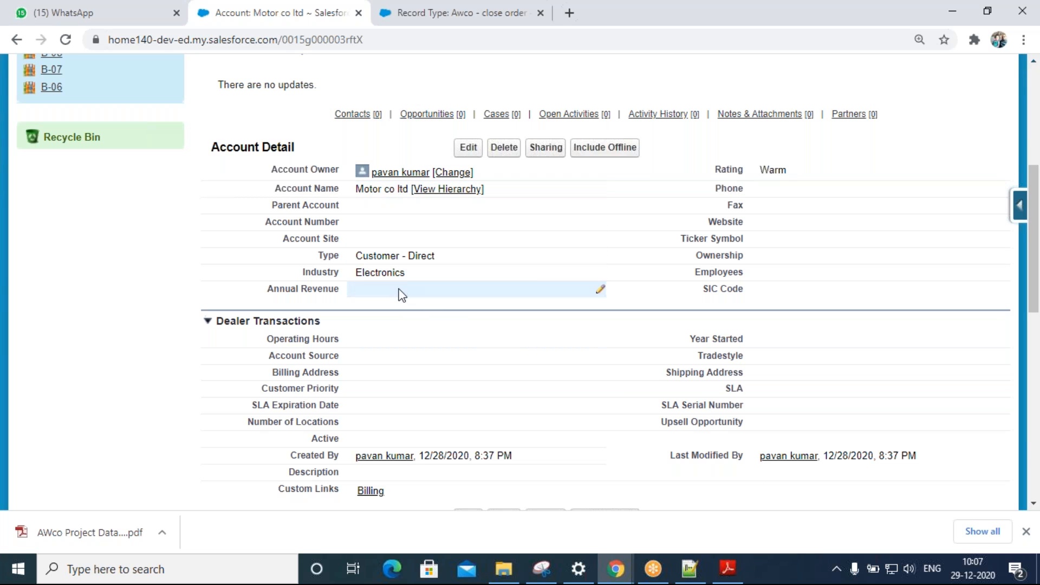
{"action": "scroll", "coordinate": [517, 406], "scroll_direction": "down", "scroll_amount": 1}
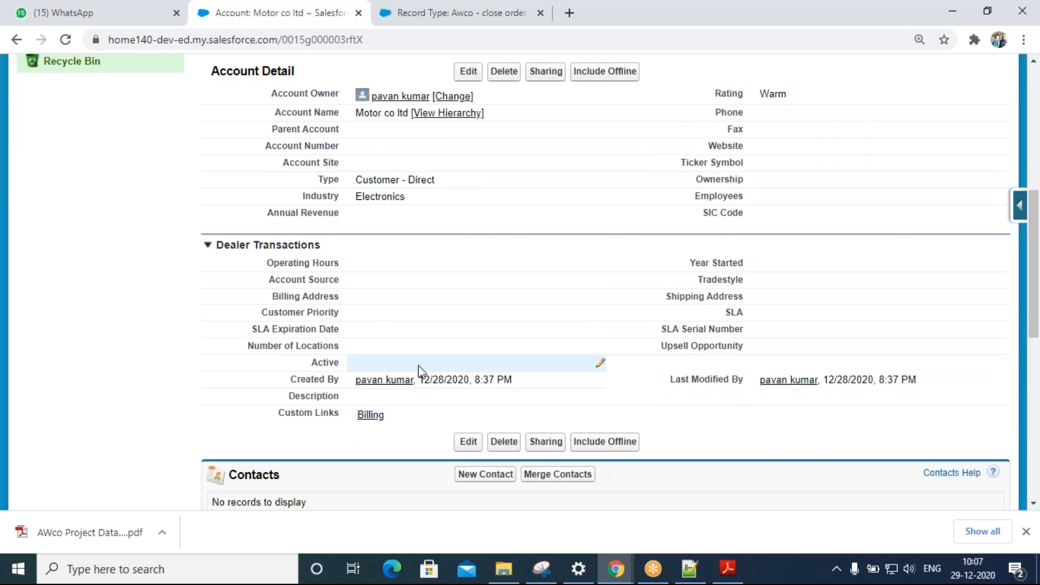
{"action": "scroll", "coordinate": [565, 344], "scroll_direction": "down", "scroll_amount": 3}
{"action": "scroll", "coordinate": [581, 346], "scroll_direction": "up", "scroll_amount": 2}
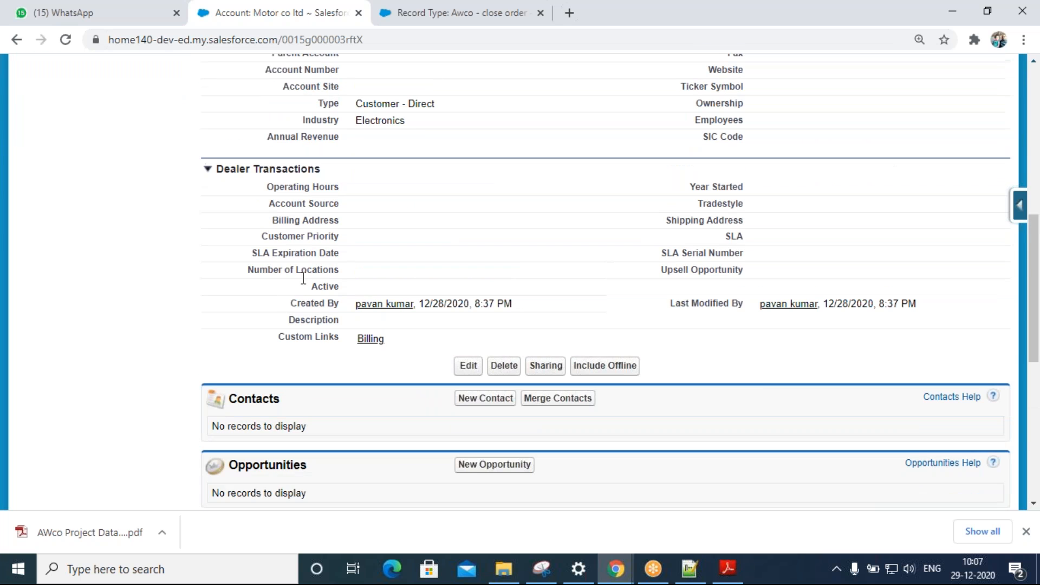
{"action": "scroll", "coordinate": [755, 380], "scroll_direction": "up", "scroll_amount": 2}
{"action": "scroll", "coordinate": [346, 353], "scroll_direction": "down", "scroll_amount": 3}
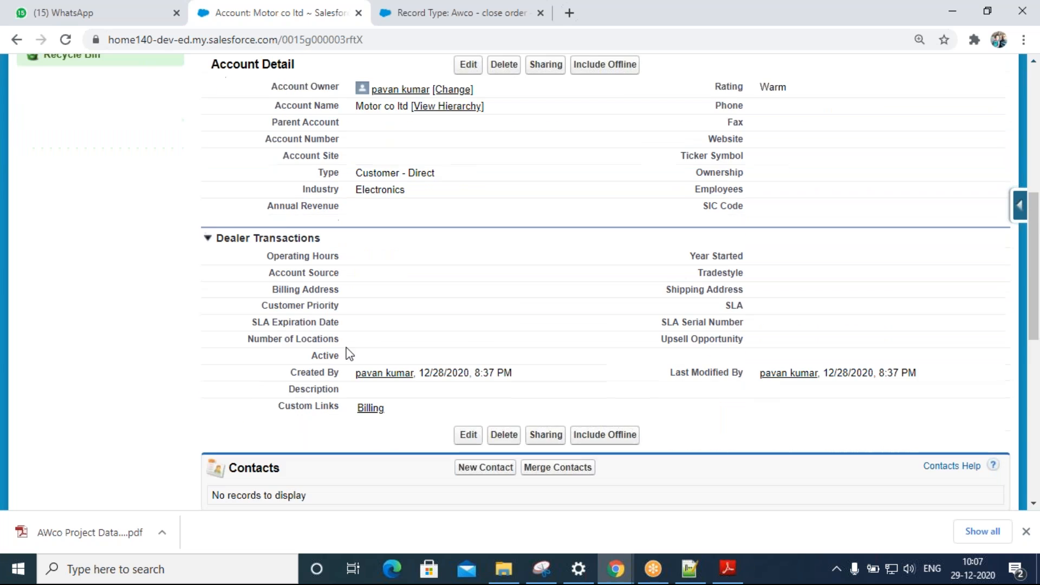
{"action": "scroll", "coordinate": [418, 390], "scroll_direction": "up", "scroll_amount": 2}
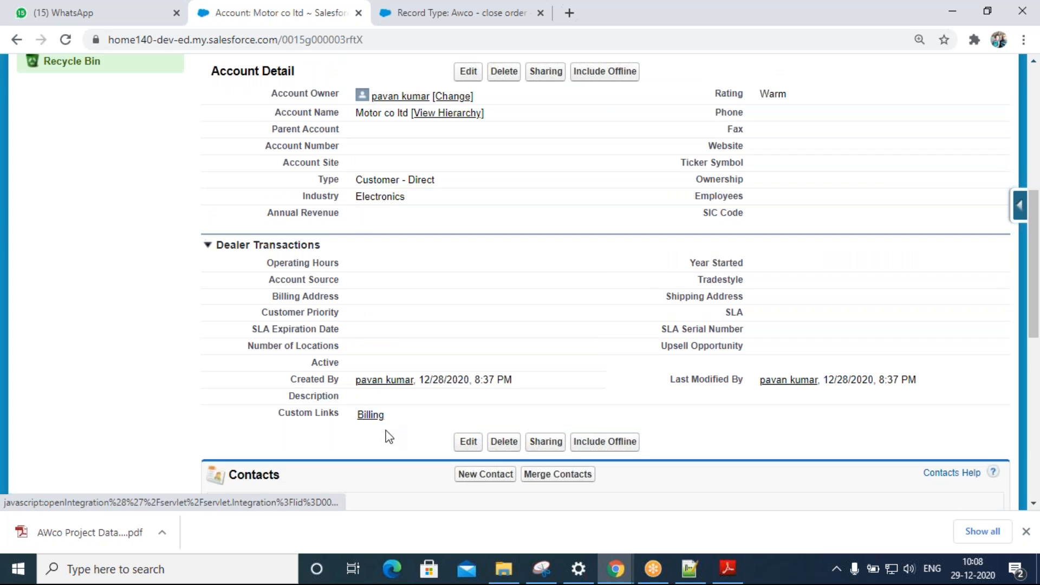
{"action": "scroll", "coordinate": [378, 444], "scroll_direction": "down", "scroll_amount": 1}
- Start a new Motor co ltd contact with salutation Mr. and fill in the contact's name
{"action": "left_click", "coordinate": [479, 403]}
{"action": "left_click", "coordinate": [400, 330]}
{"action": "left_click", "coordinate": [401, 358]}
{"action": "left_click", "coordinate": [407, 351]}
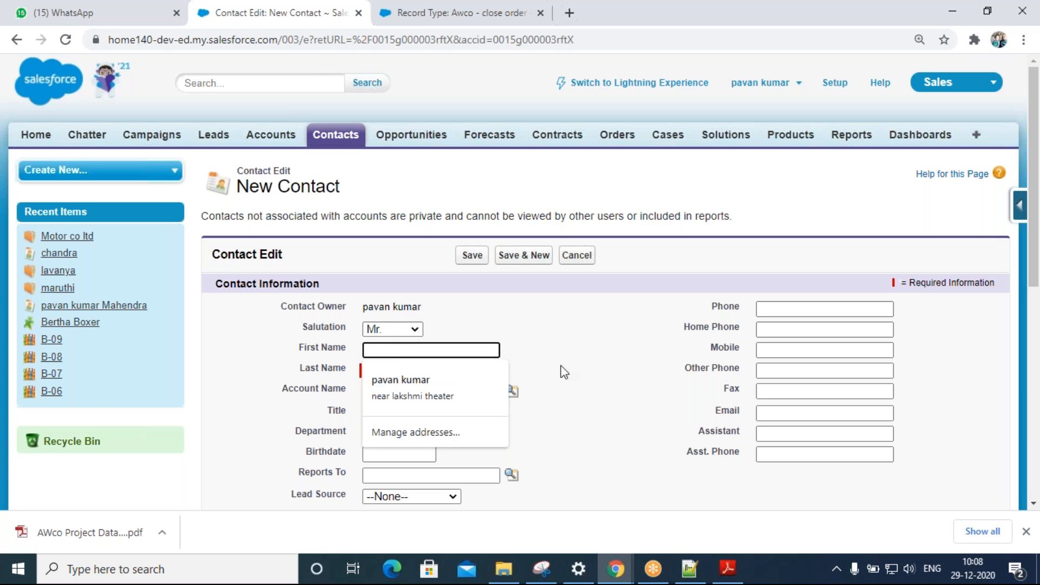
{"action": "left_click", "coordinate": [472, 371]}
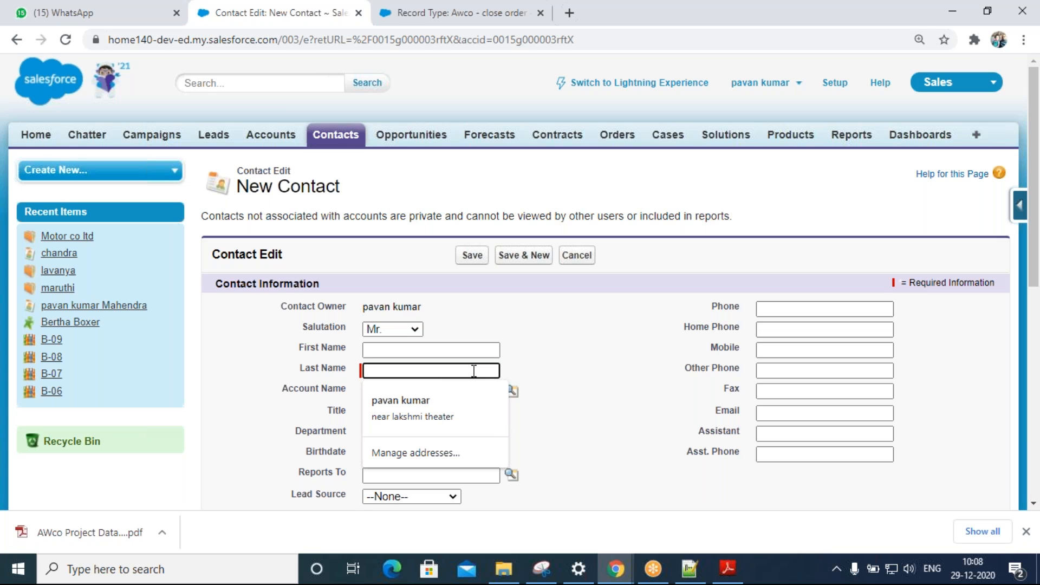
{"action": "type", "text": "R"}
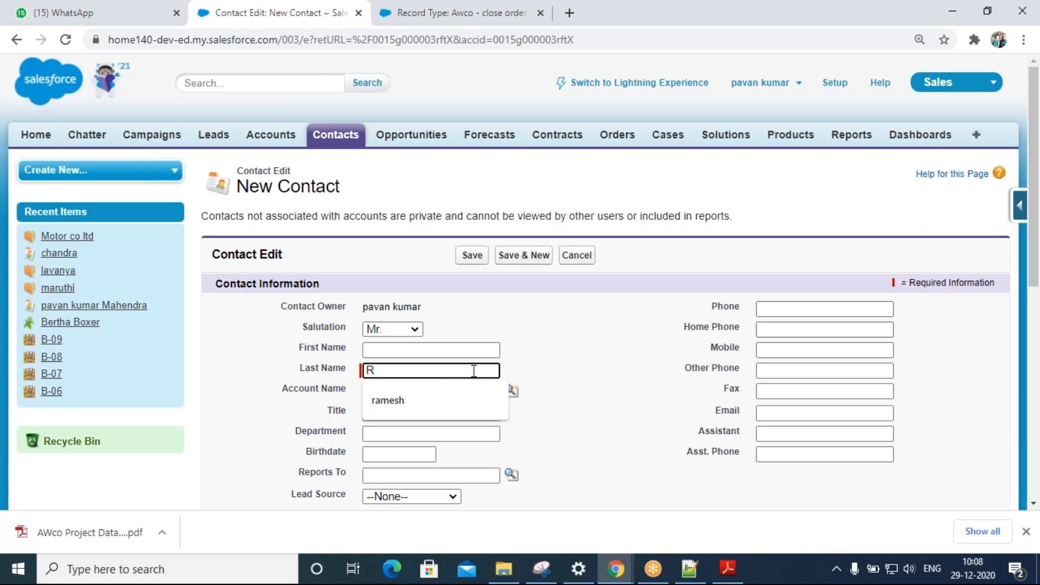
{"action": "key", "text": "BackSpace"}
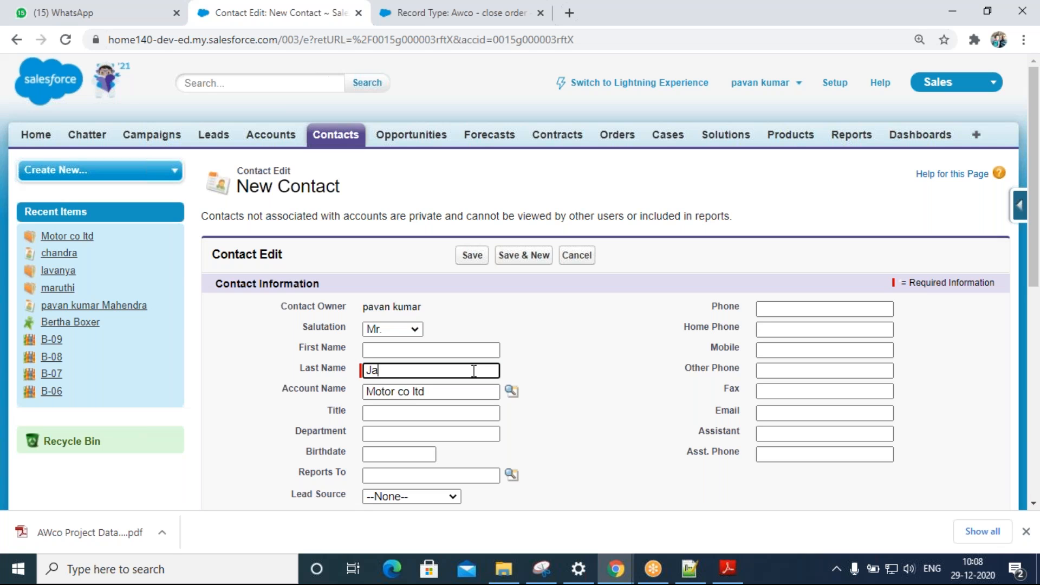
{"action": "left_click", "coordinate": [472, 351]}
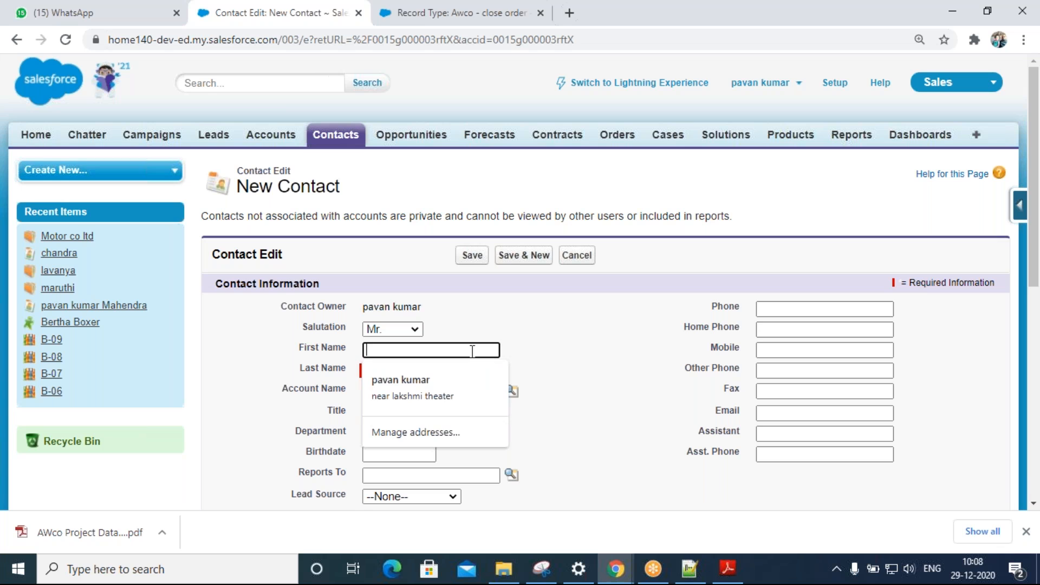
{"action": "type", "text": "da"}
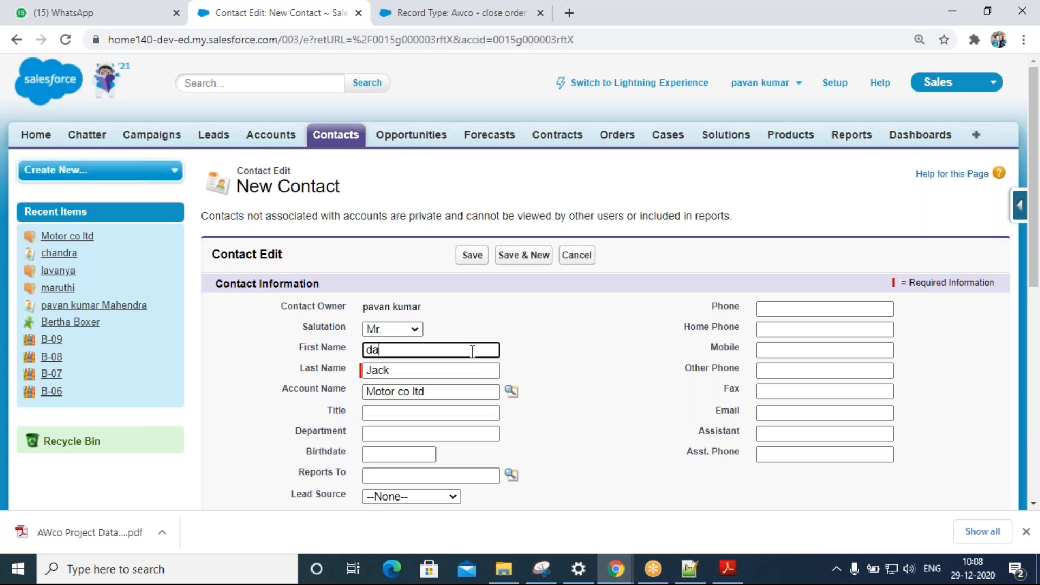
- Enter the contact's phone number, set Lead Source to Web, and save the contact
{"action": "left_click", "coordinate": [817, 310]}
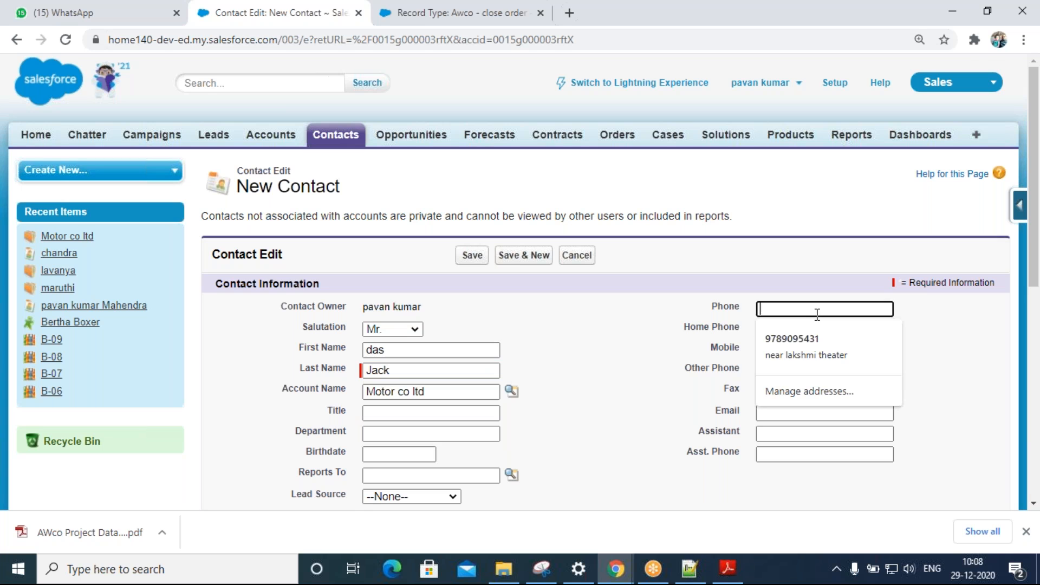
{"action": "type", "text": "3434343434"}
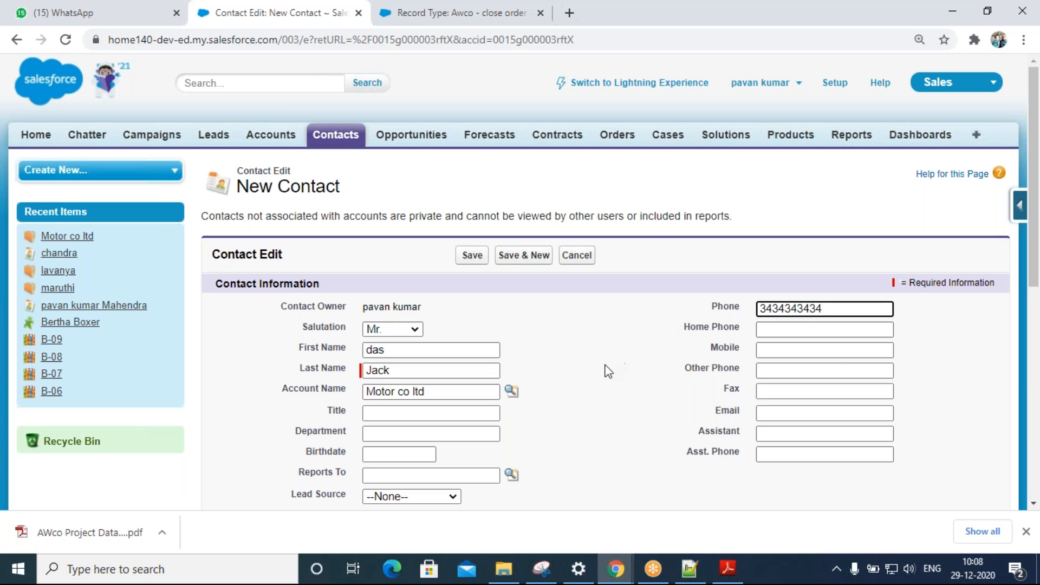
{"action": "left_click", "coordinate": [607, 391]}
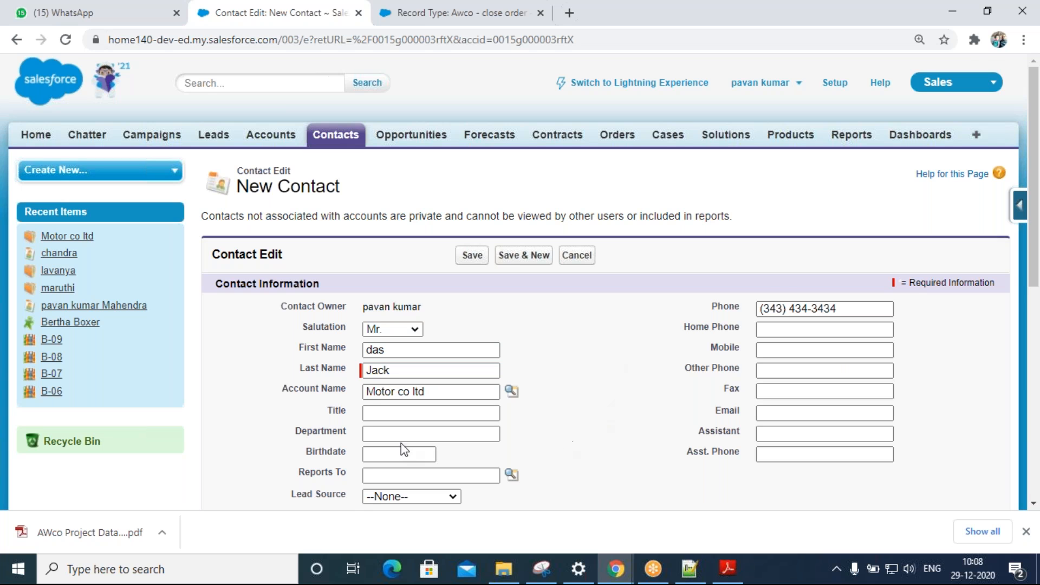
{"action": "scroll", "coordinate": [395, 452], "scroll_direction": "down", "scroll_amount": 3}
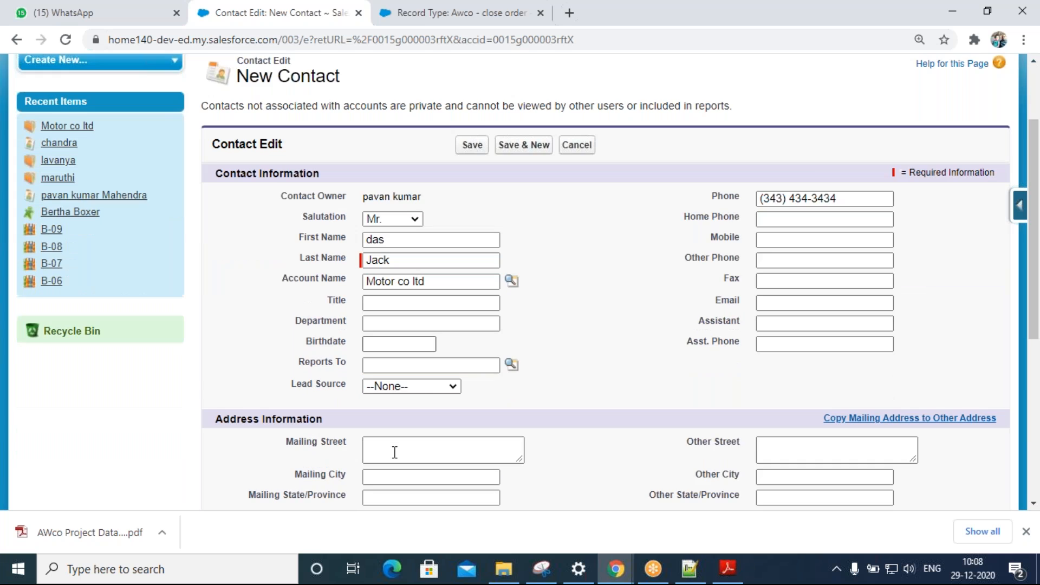
{"action": "left_click", "coordinate": [418, 344]}
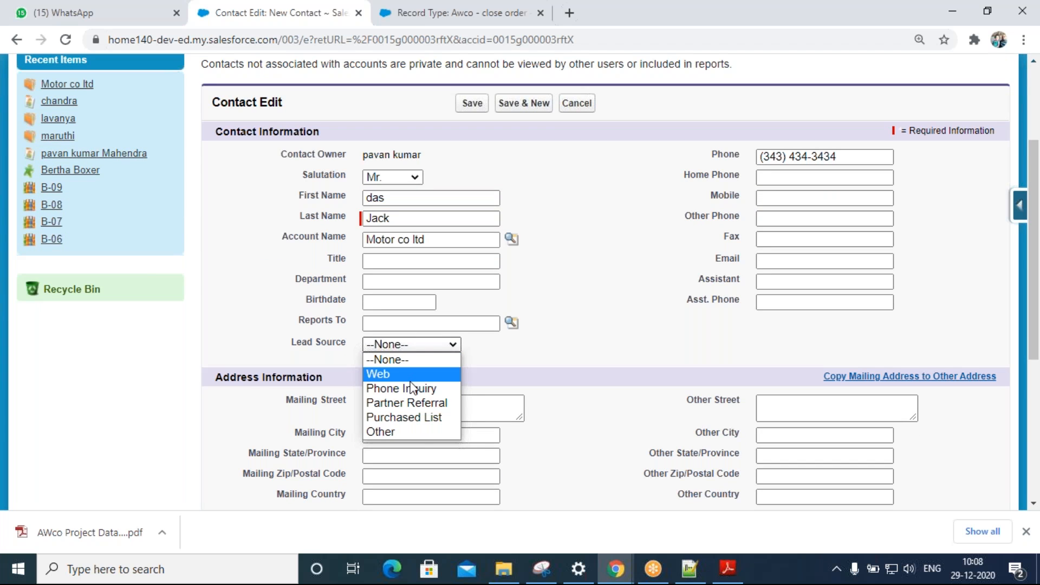
{"action": "left_click", "coordinate": [424, 375]}
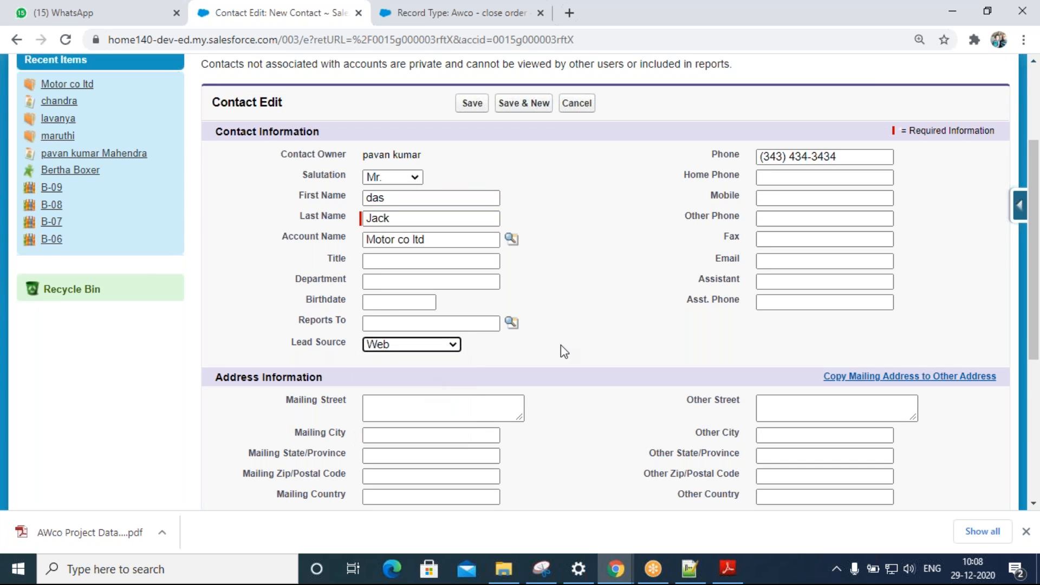
{"action": "scroll", "coordinate": [529, 421], "scroll_direction": "down", "scroll_amount": 4}
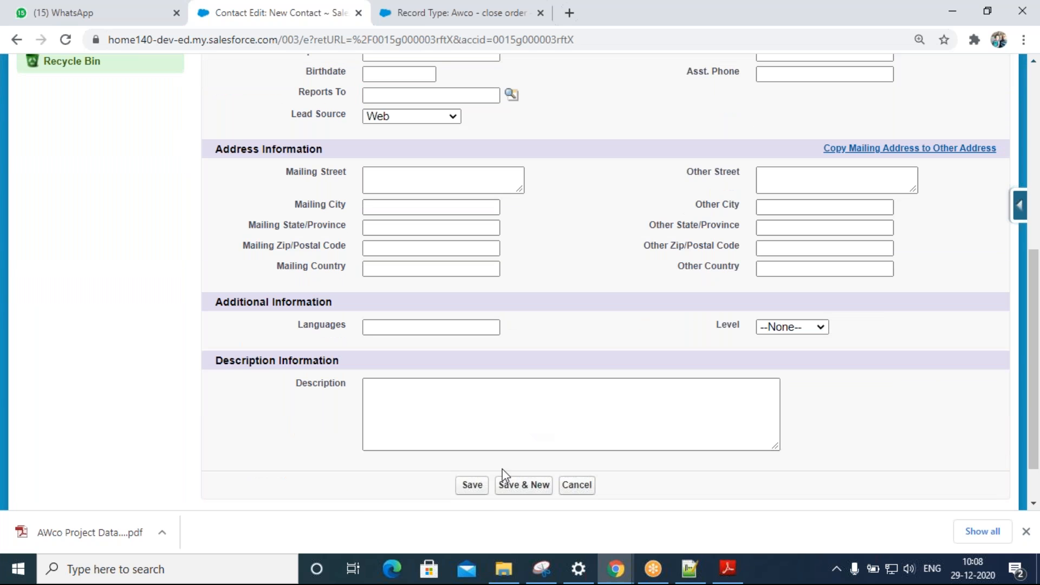
{"action": "left_click", "coordinate": [472, 484]}
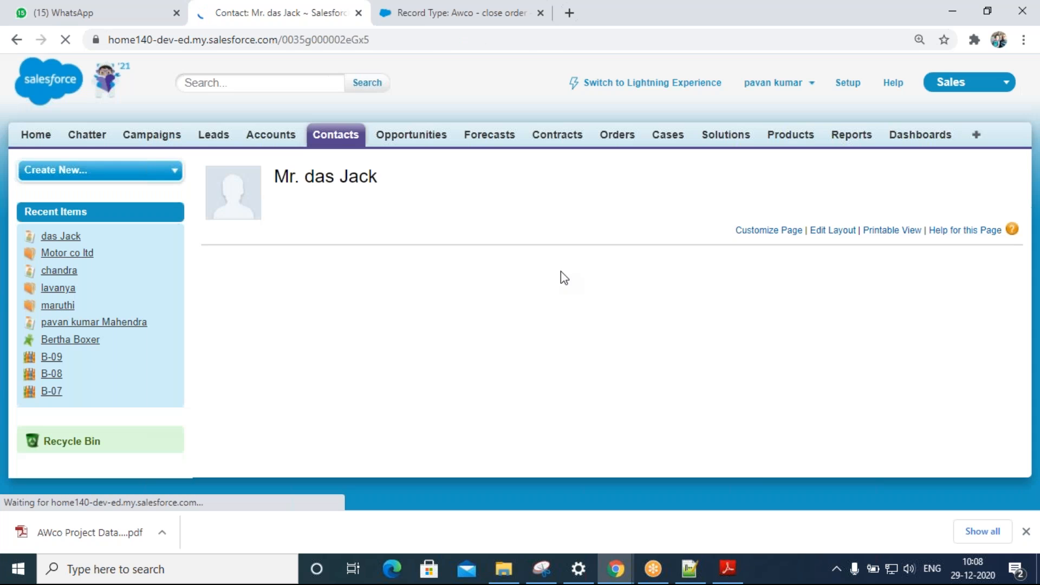
- Open the Motor co ltd account and start a New Opportunity from its Opportunities list
{"action": "left_click", "coordinate": [270, 139]}
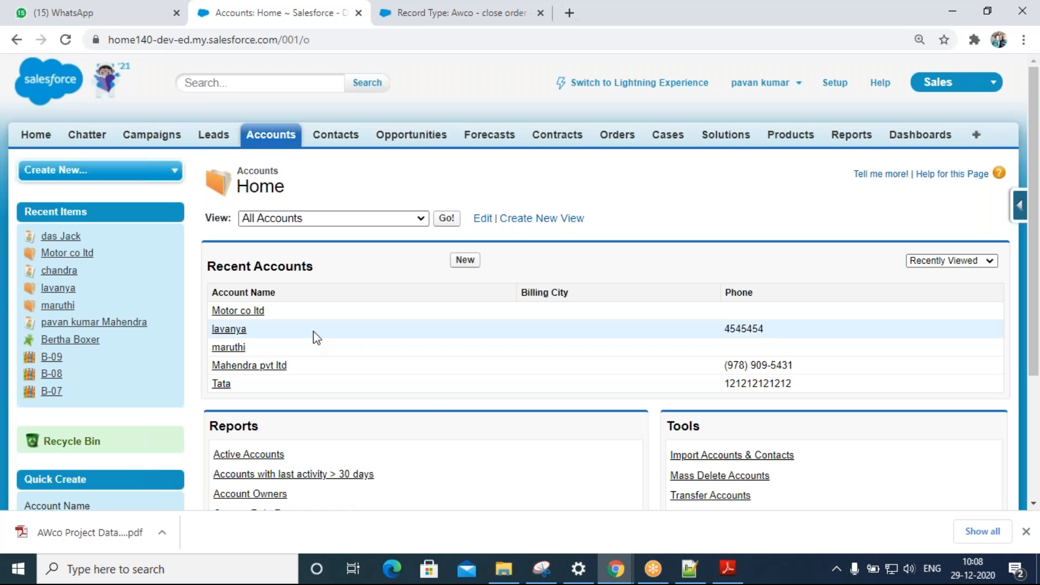
{"action": "left_click", "coordinate": [250, 311]}
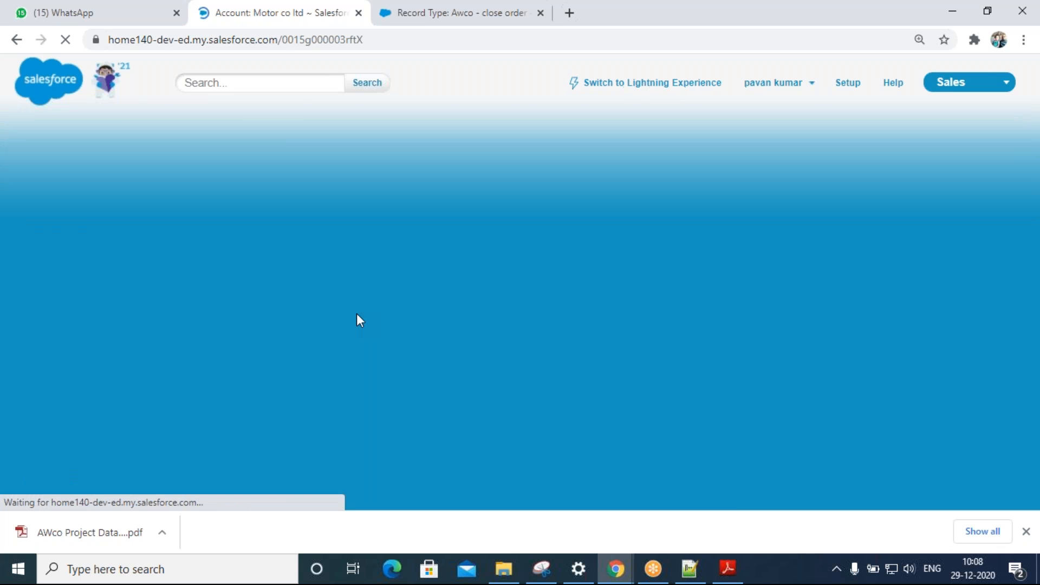
{"action": "scroll", "coordinate": [190, 388], "scroll_direction": "down", "scroll_amount": 3}
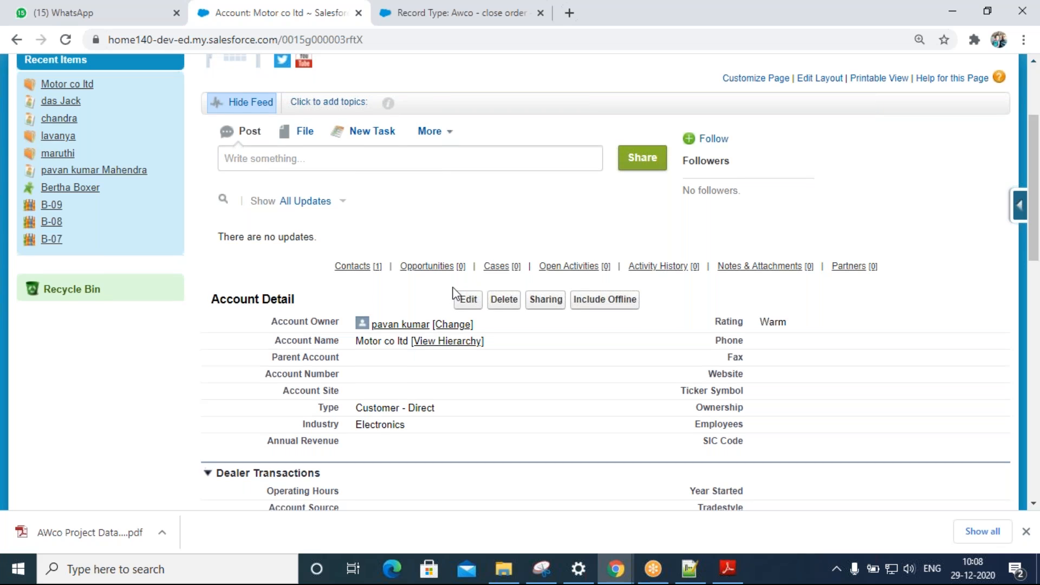
{"action": "mouse_move", "coordinate": [359, 272]}
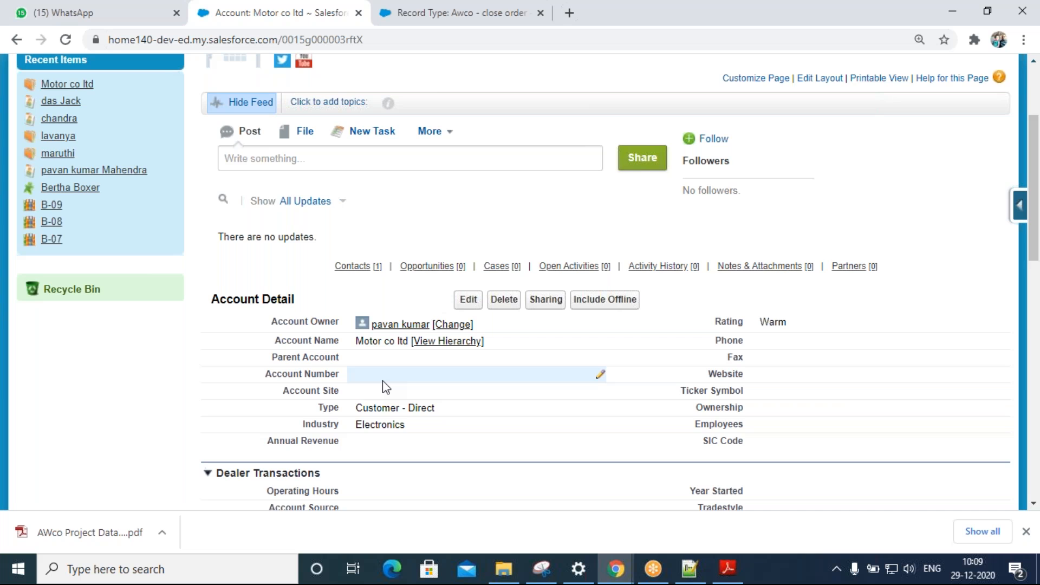
{"action": "scroll", "coordinate": [386, 388], "scroll_direction": "down", "scroll_amount": 8}
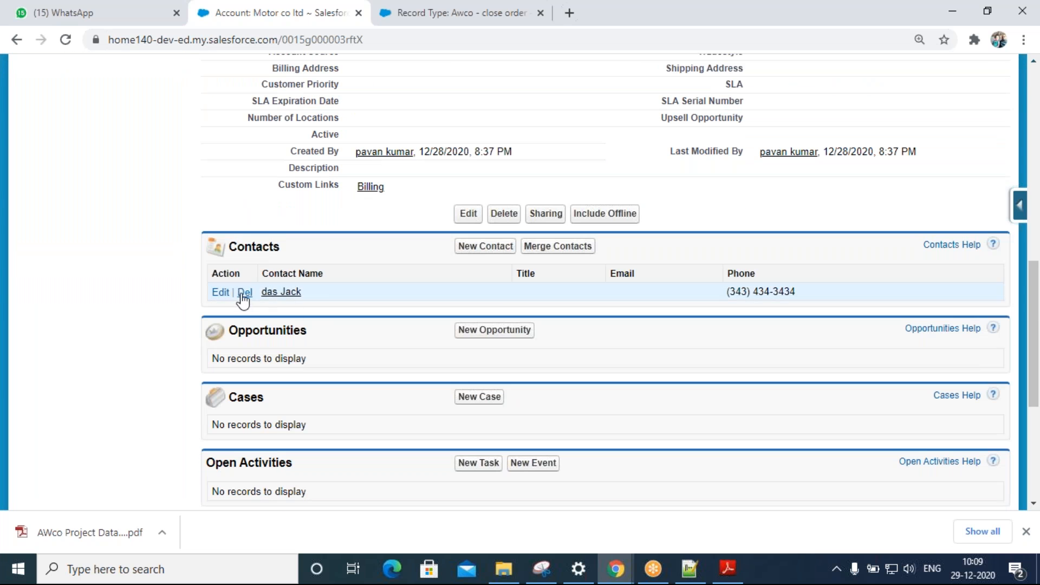
{"action": "scroll", "coordinate": [329, 346], "scroll_direction": "up", "scroll_amount": 7}
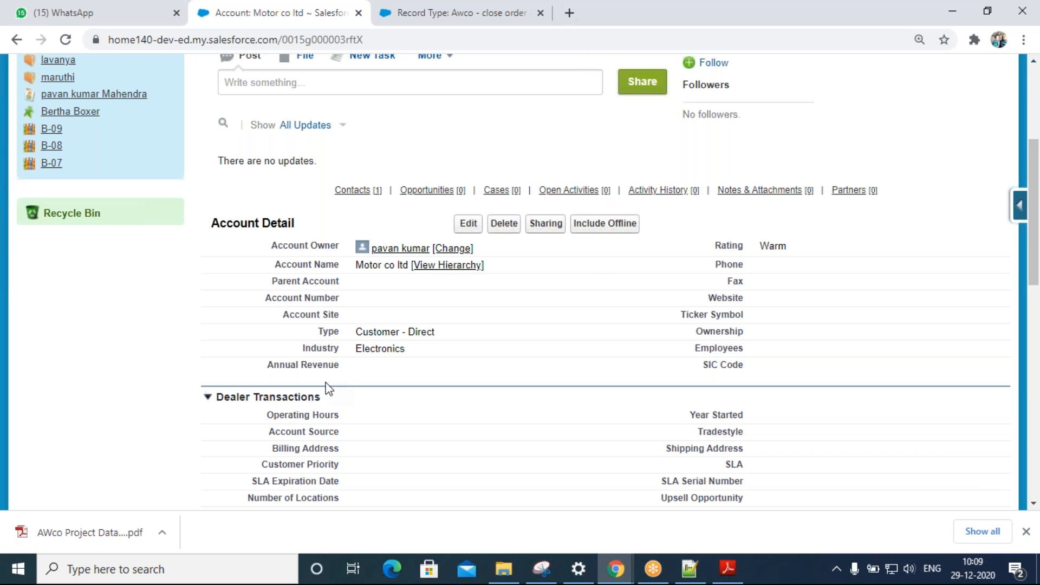
{"action": "mouse_move", "coordinate": [430, 195]}
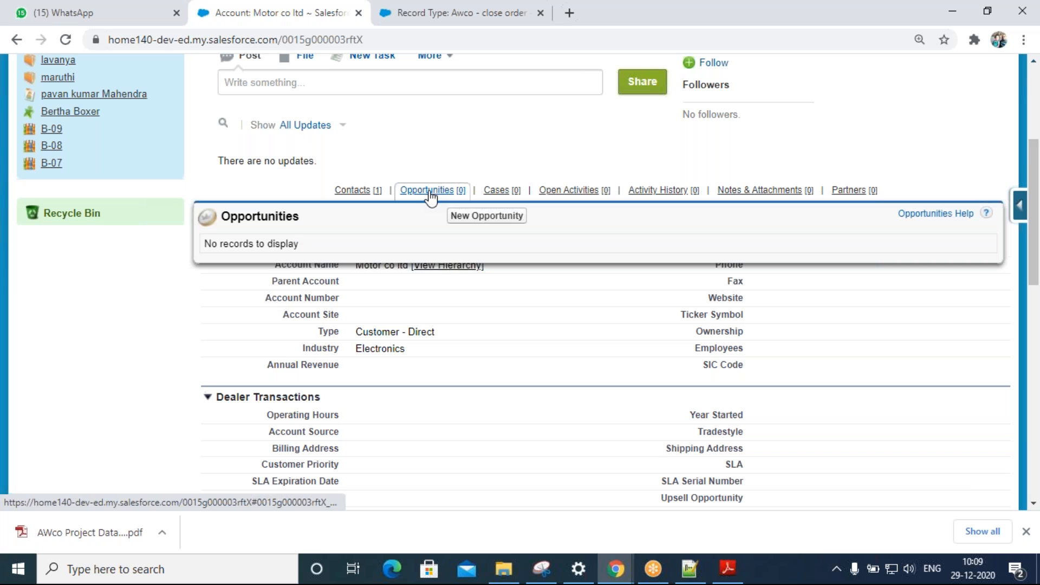
{"action": "left_click", "coordinate": [476, 217]}
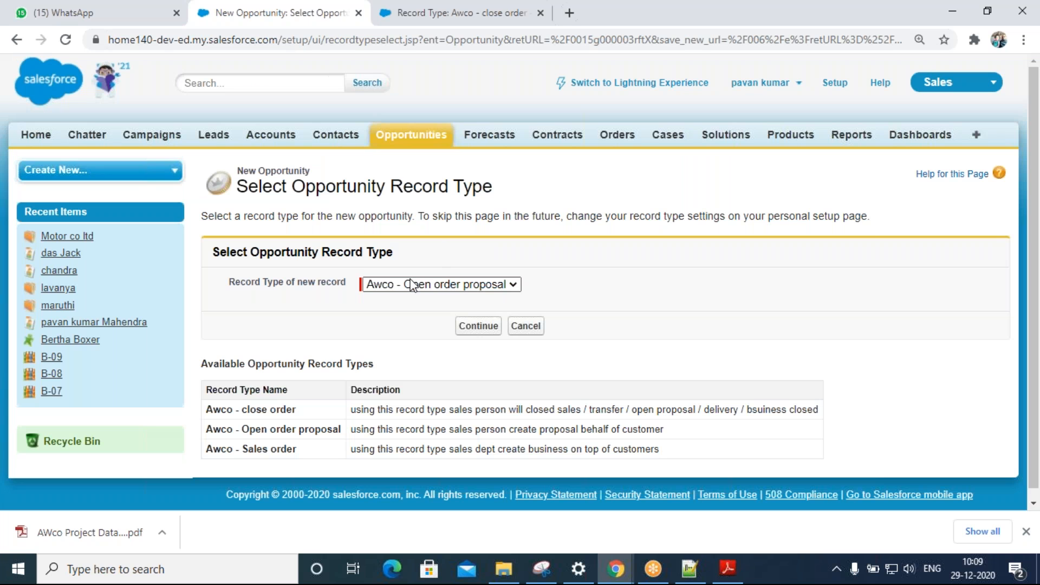
{"action": "left_click", "coordinate": [698, 570]}
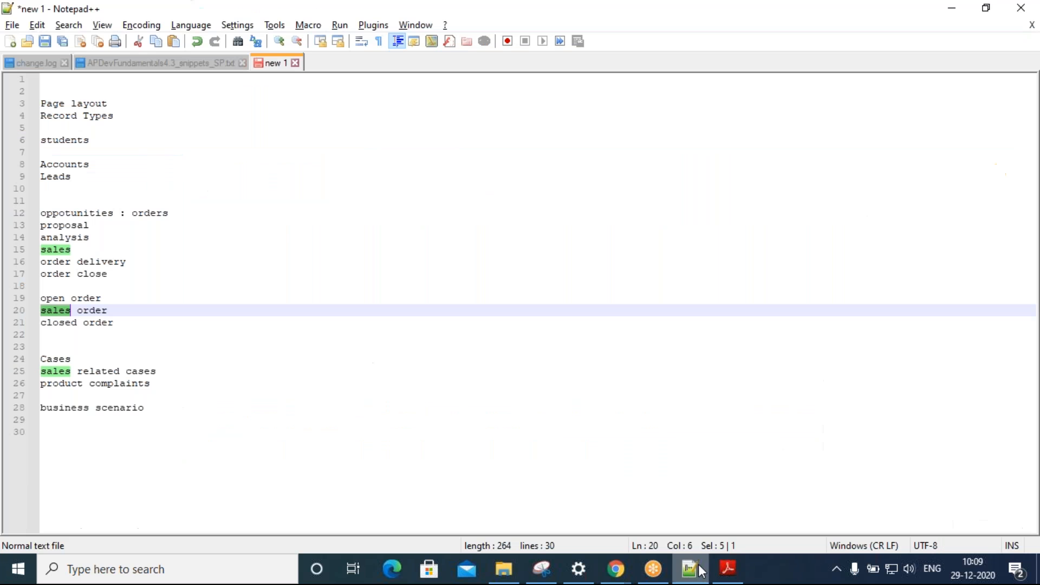
- Review the open, sales and closed order notes in Notepad++, then reopen the record type list
{"action": "left_click", "coordinate": [144, 315]}
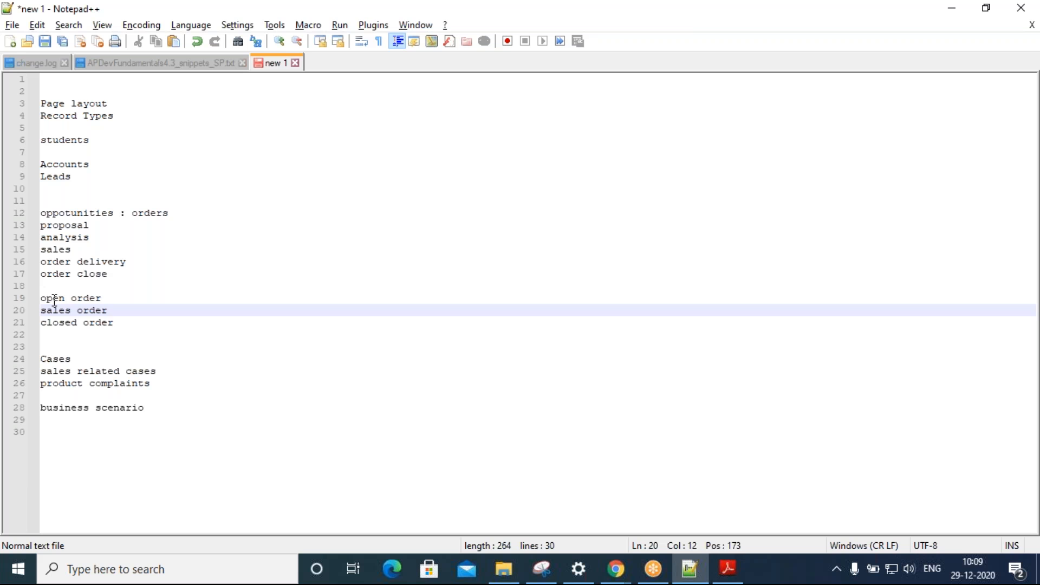
{"action": "double_click", "coordinate": [54, 298]}
{"action": "double_click", "coordinate": [65, 310]}
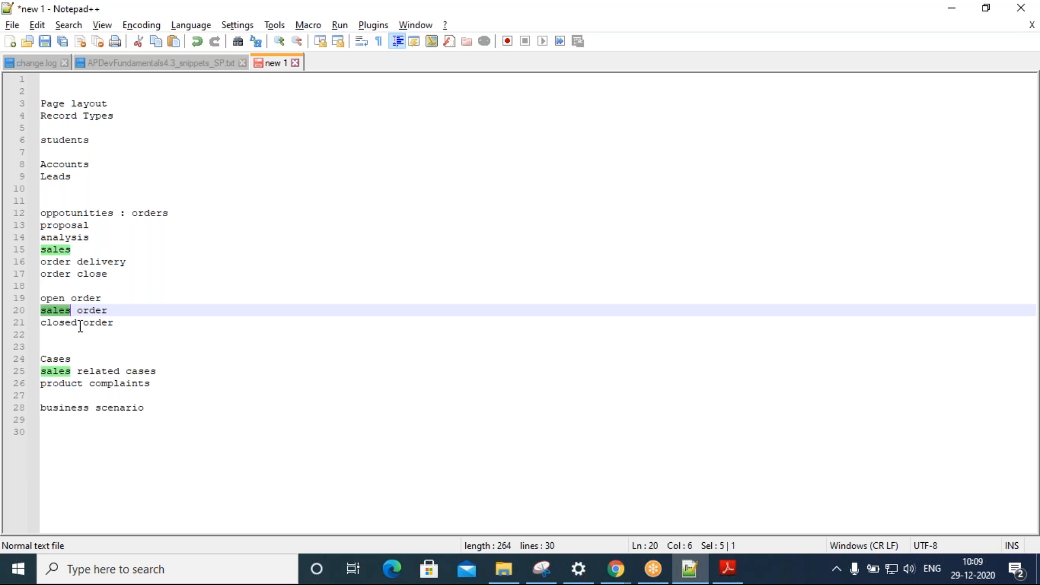
{"action": "double_click", "coordinate": [69, 323]}
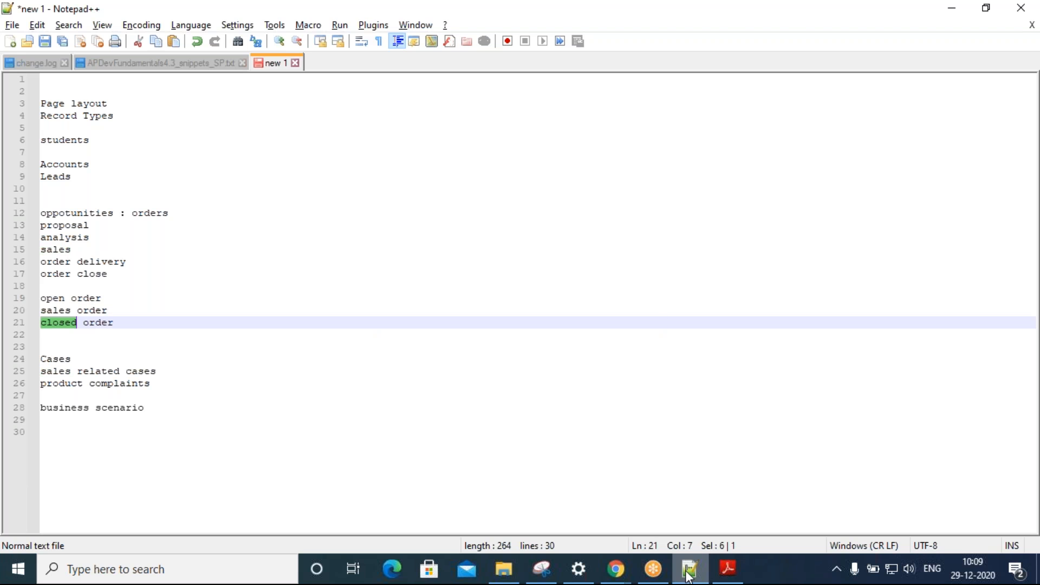
{"action": "left_click", "coordinate": [689, 573]}
{"action": "left_click", "coordinate": [463, 286]}
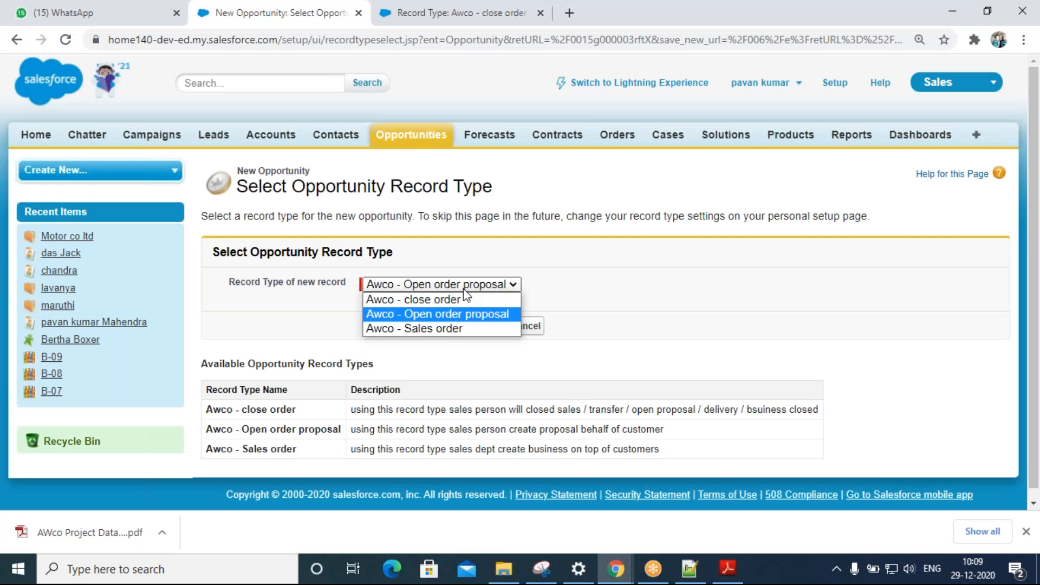
- Keep Awco - Open order proposal, then open Motor co ltd and its contact record
{"action": "left_click", "coordinate": [436, 315]}
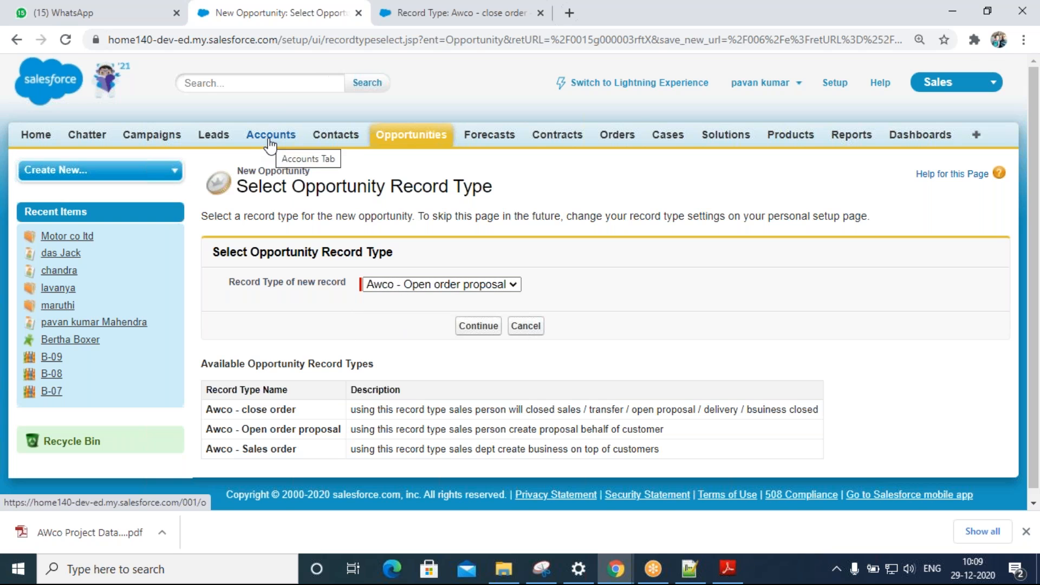
{"action": "left_click", "coordinate": [269, 144]}
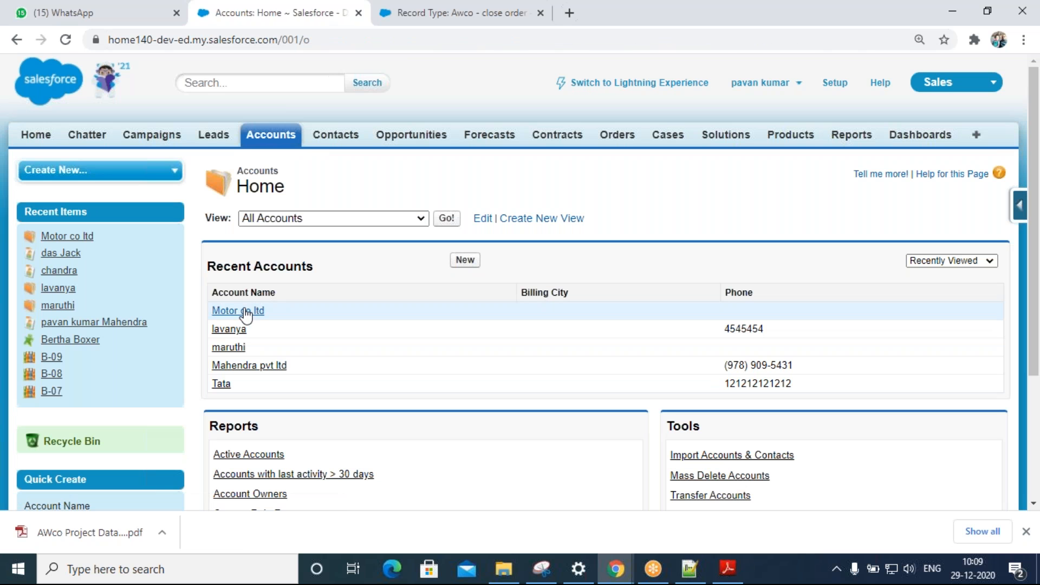
{"action": "left_click", "coordinate": [248, 312]}
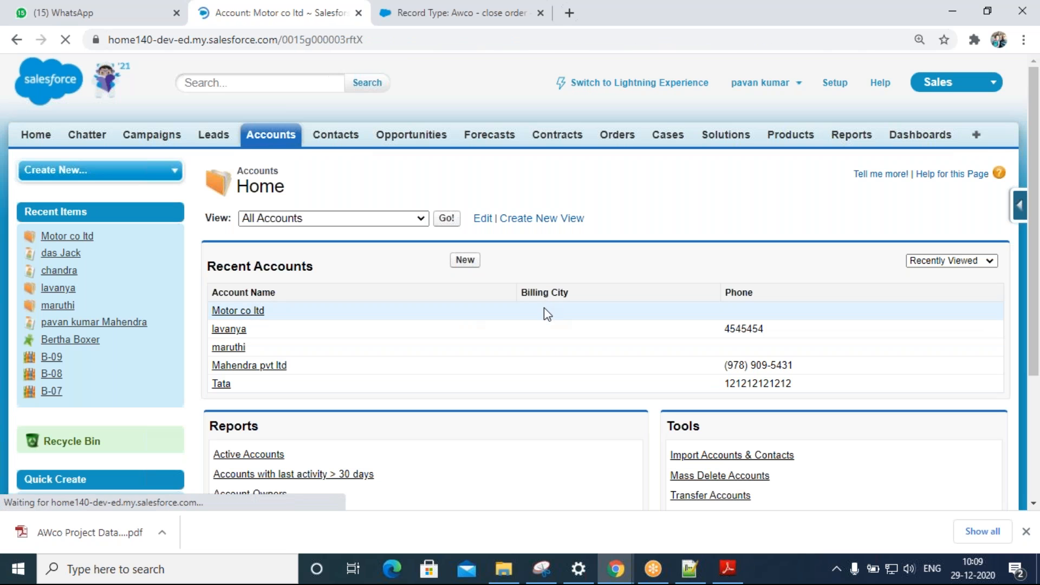
{"action": "scroll", "coordinate": [346, 390], "scroll_direction": "down", "scroll_amount": 10}
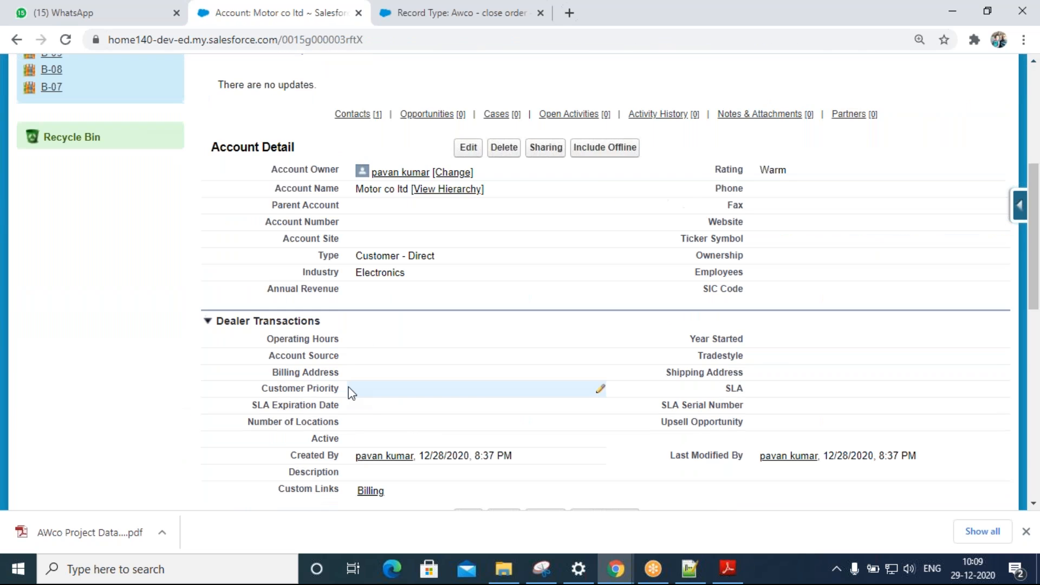
{"action": "left_click", "coordinate": [282, 368]}
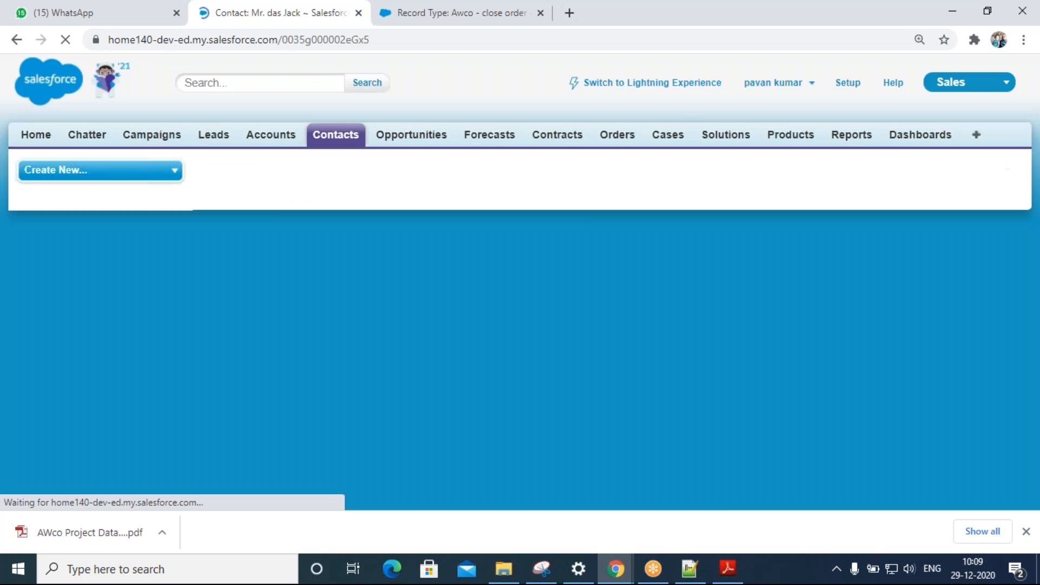
{"action": "left_click", "coordinate": [17, 39]}
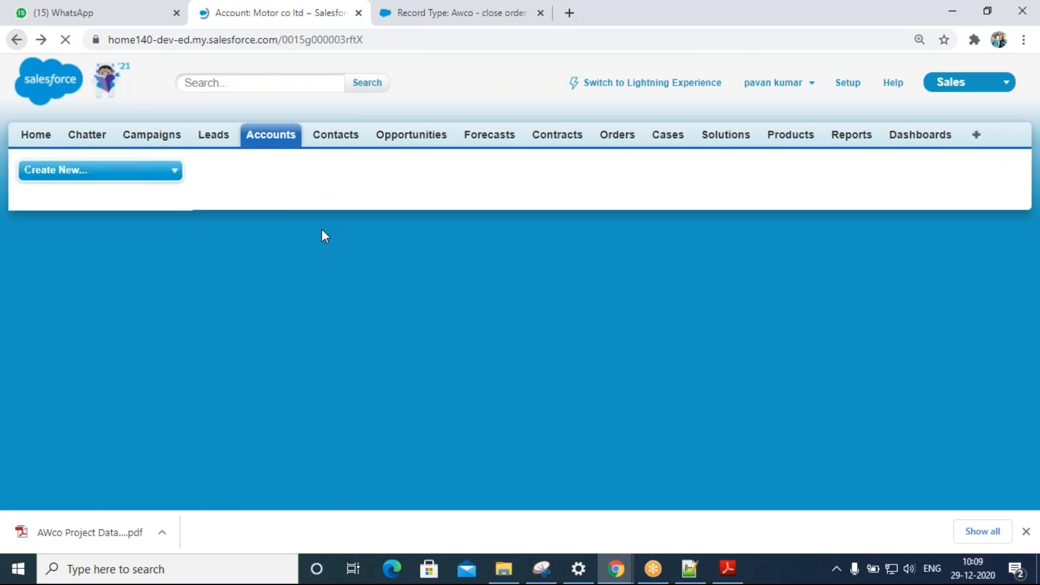
- Open the Motor co ltd contact in a new tab and scroll to its Opportunities list
{"action": "middle_click", "coordinate": [286, 368]}
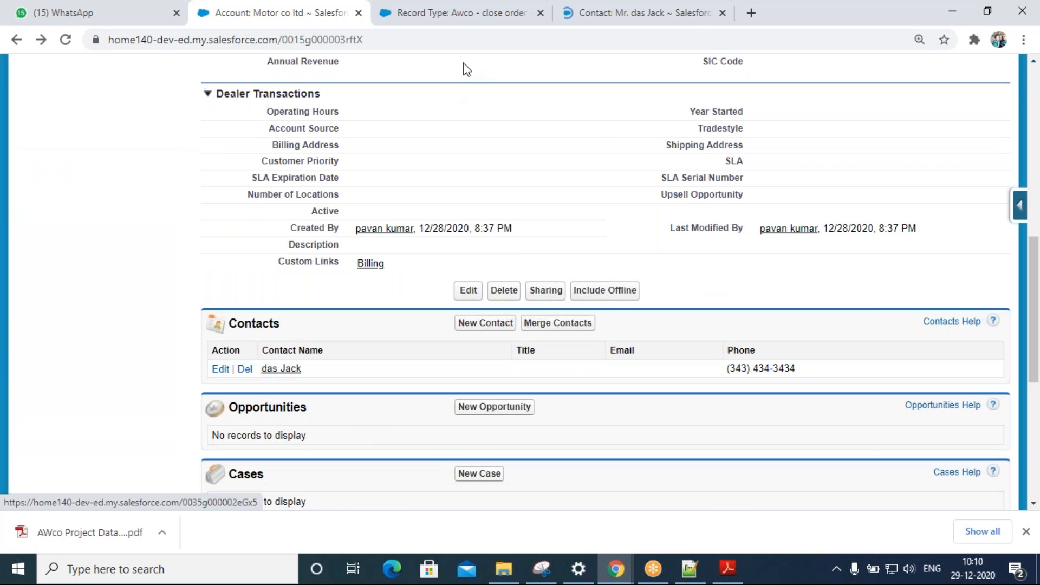
{"action": "left_click_drag", "start_coordinate": [471, 13], "coordinate": [826, 19]}
{"action": "left_click", "coordinate": [444, 12]}
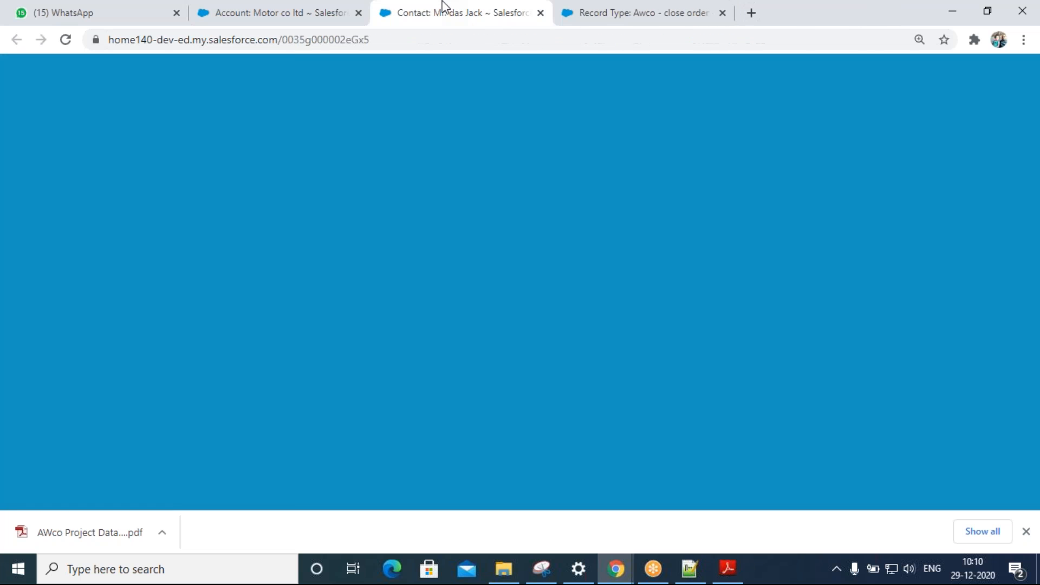
{"action": "scroll", "coordinate": [606, 419], "scroll_direction": "down", "scroll_amount": 3}
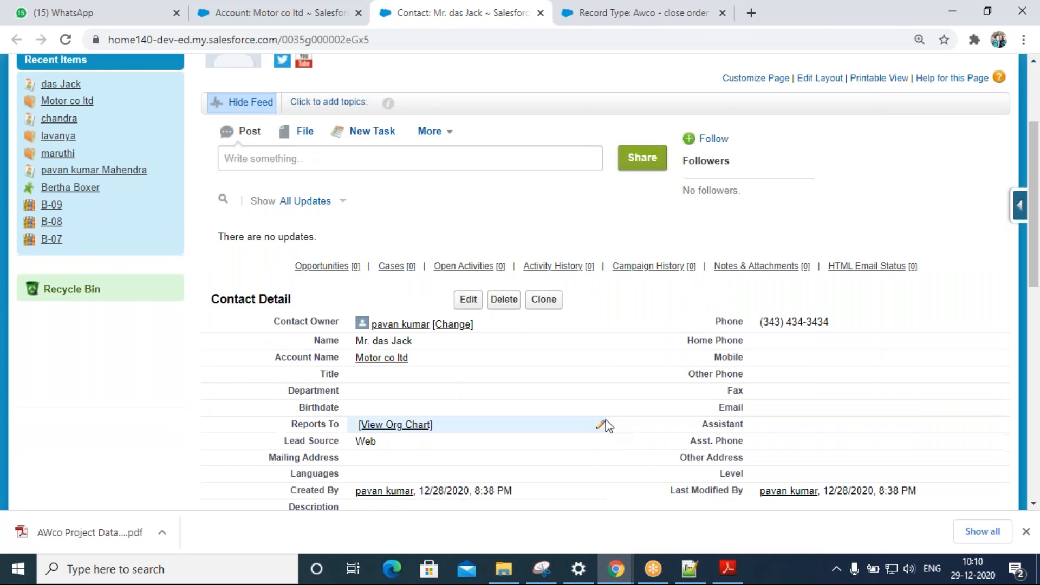
{"action": "scroll", "coordinate": [287, 254], "scroll_direction": "down", "scroll_amount": 6}
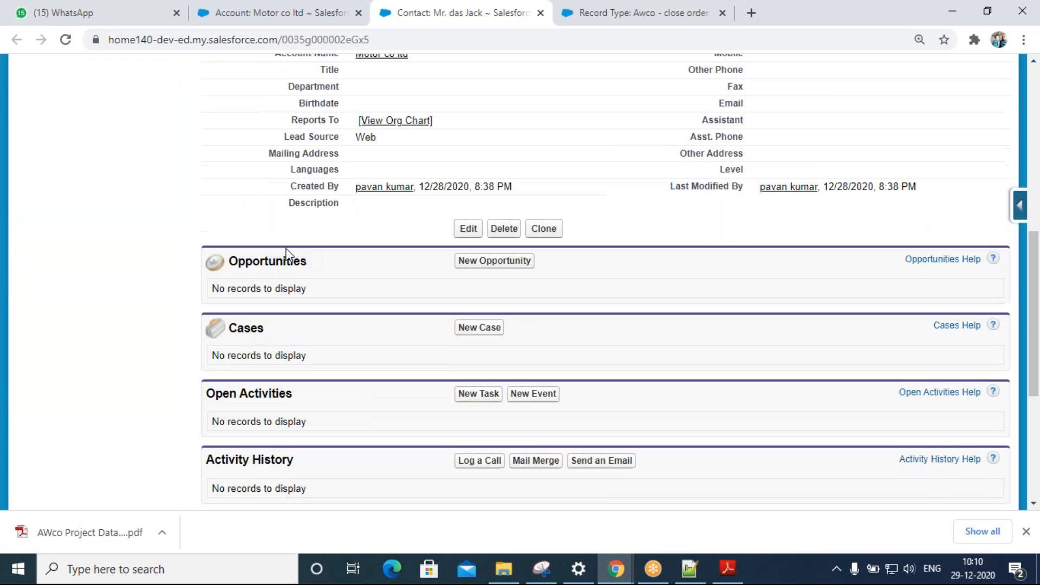
{"action": "middle_click", "coordinate": [498, 261]}
{"action": "right_click", "coordinate": [503, 265]}
{"action": "left_click", "coordinate": [421, 285]}
- Start a new opportunity from the contact using the Awco - Open order proposal record type
{"action": "left_click", "coordinate": [480, 264]}
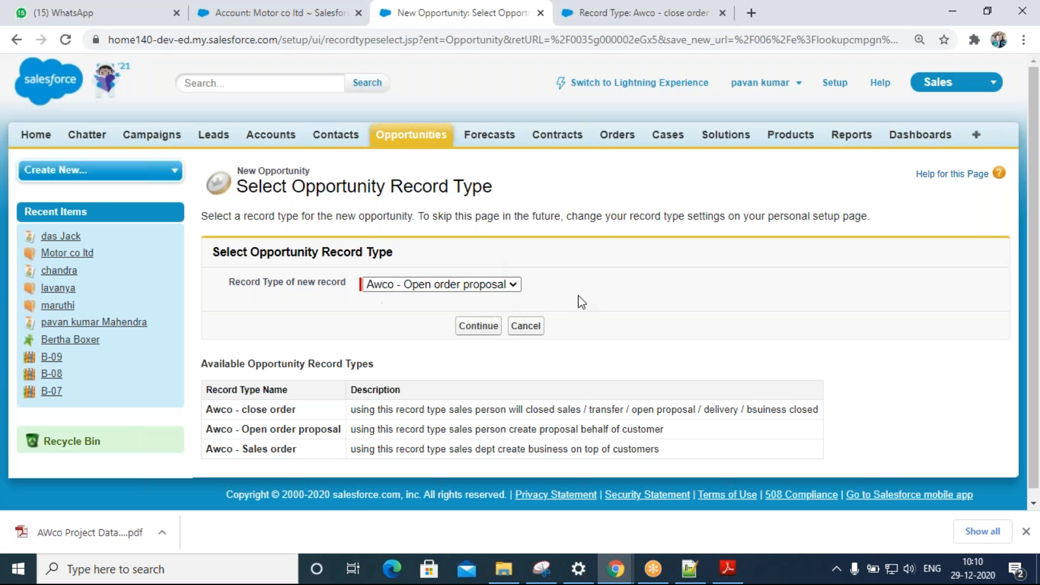
{"action": "right_click", "coordinate": [557, 274]}
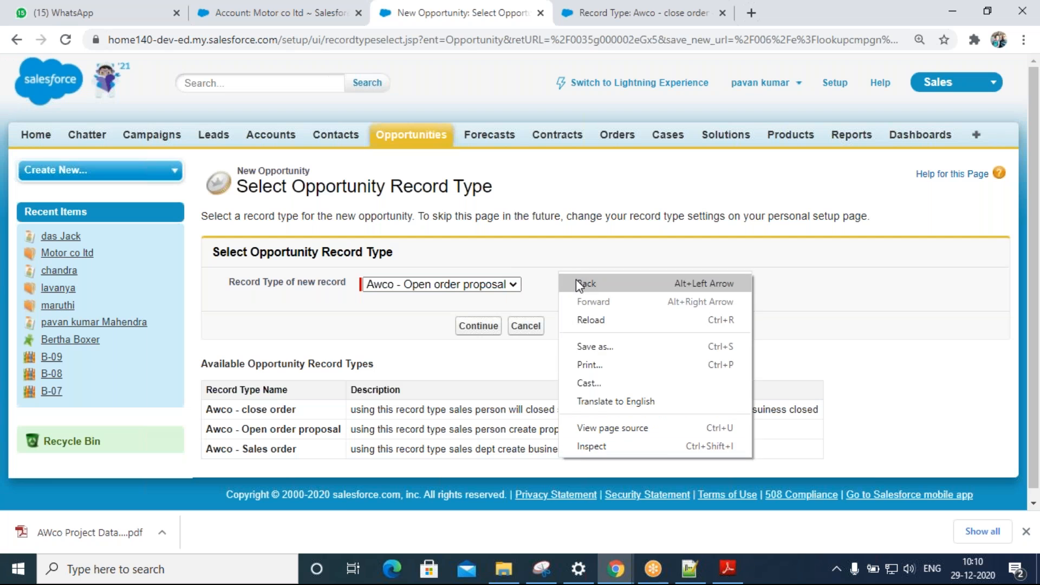
{"action": "left_click", "coordinate": [576, 278]}
{"action": "mouse_move", "coordinate": [339, 351]}
{"action": "left_click", "coordinate": [472, 371]}
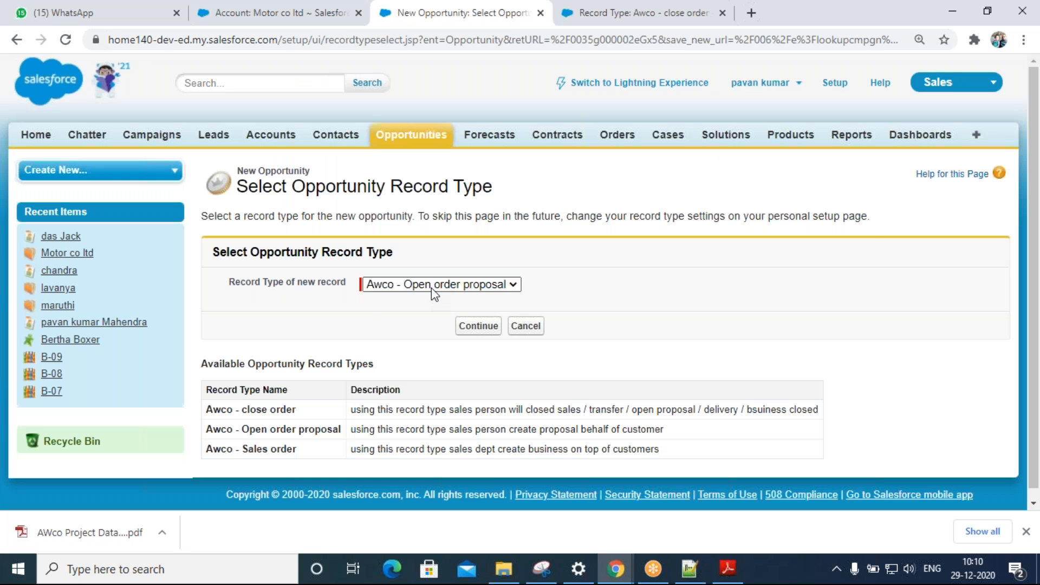
{"action": "left_click", "coordinate": [431, 287]}
{"action": "left_click", "coordinate": [427, 315]}
{"action": "left_click", "coordinate": [478, 330]}
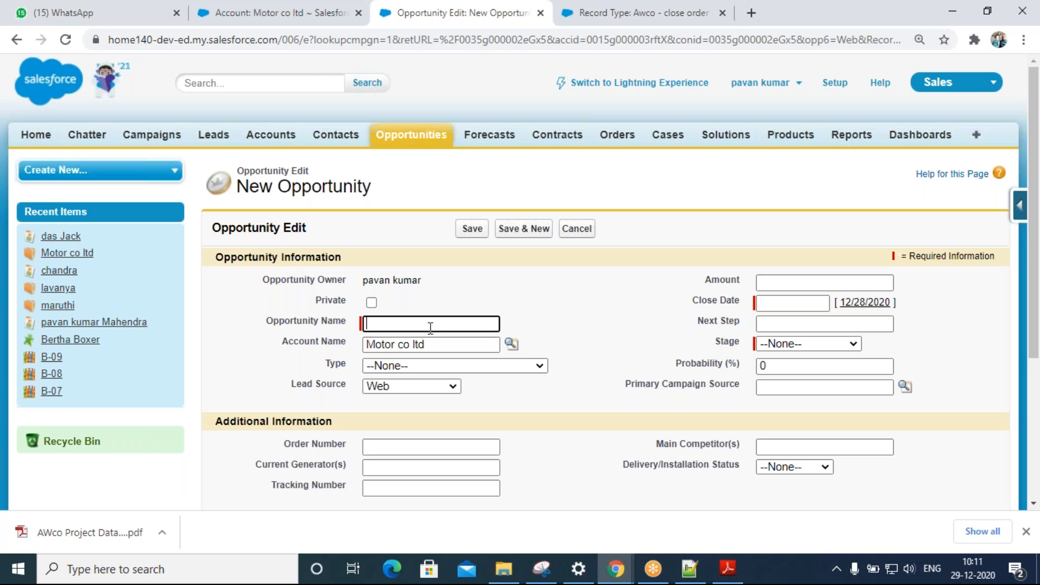
- Name the opportunity 'AW tyres', leaving Type unset
{"action": "type", "text": "Tyres need"}
{"action": "key", "text": "BackSpace"}
{"action": "key", "text": "BackSpace"}
{"action": "double_click", "coordinate": [431, 327]}
{"action": "type", "text": "AW tyres"}
{"action": "left_click", "coordinate": [504, 367]}
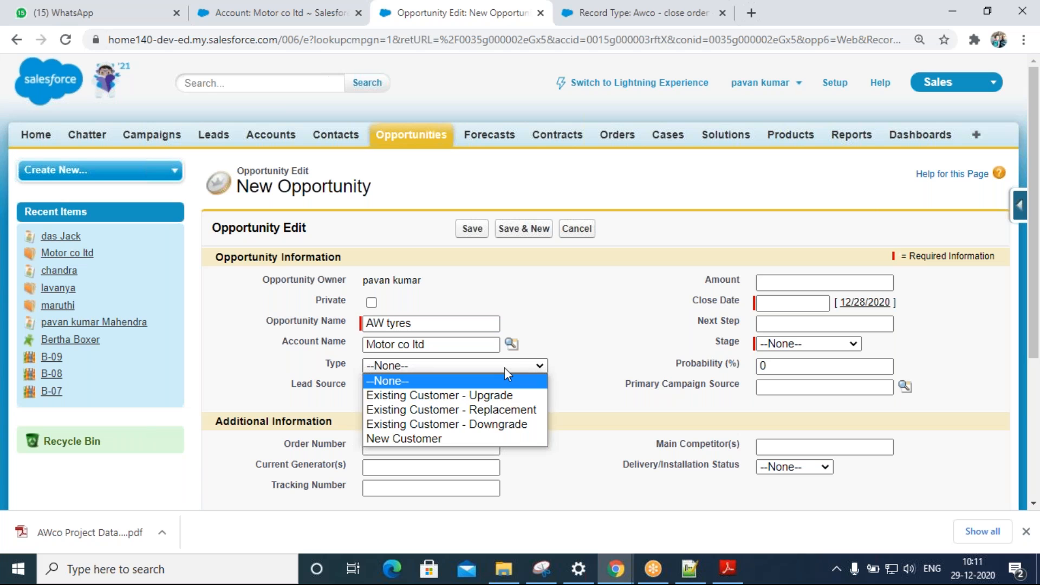
{"action": "left_click", "coordinate": [537, 365]}
{"action": "left_click", "coordinate": [465, 370]}
{"action": "left_click", "coordinate": [677, 297]}
- Set the Close Date to 1/8/2021 using the calendar
{"action": "left_click", "coordinate": [789, 304]}
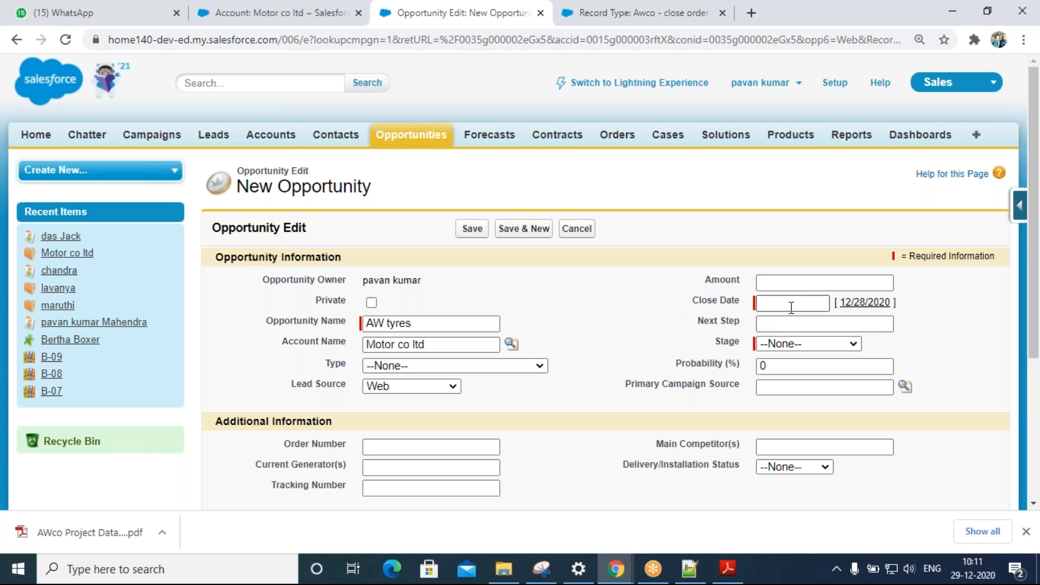
{"action": "left_click", "coordinate": [856, 305]}
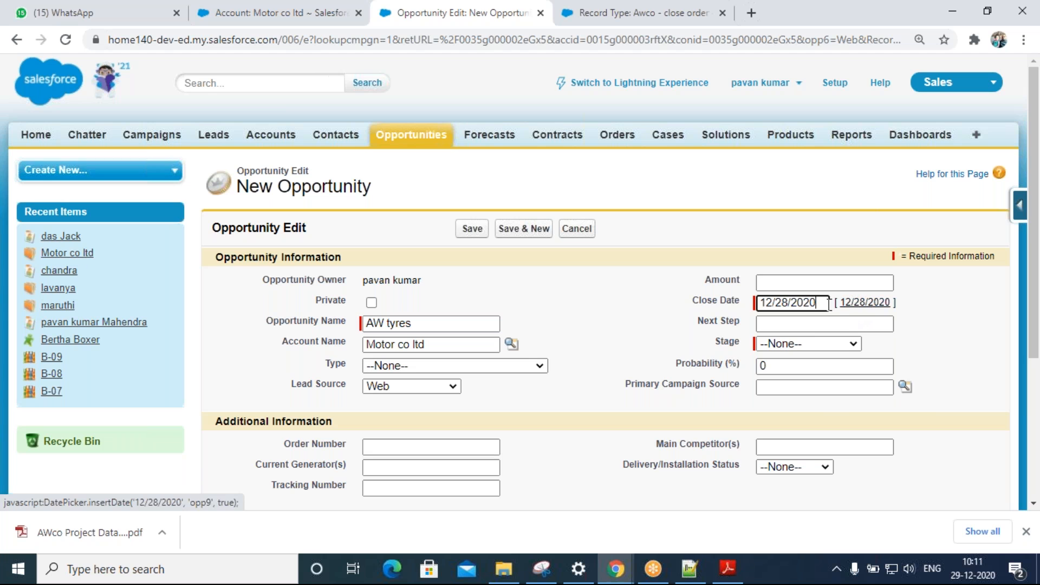
{"action": "left_click", "coordinate": [812, 304]}
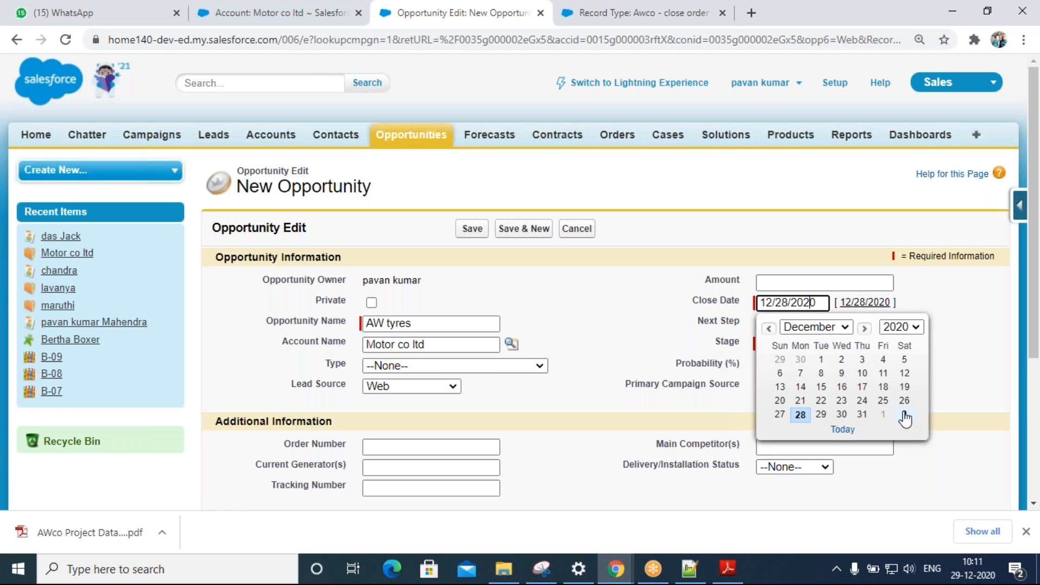
{"action": "left_click", "coordinate": [865, 328]}
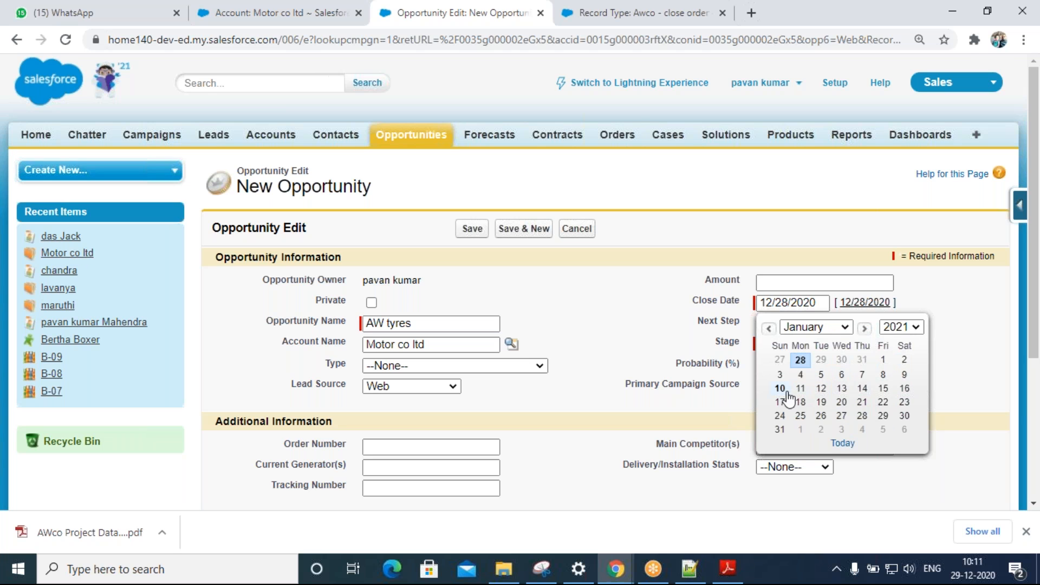
{"action": "left_click", "coordinate": [883, 375]}
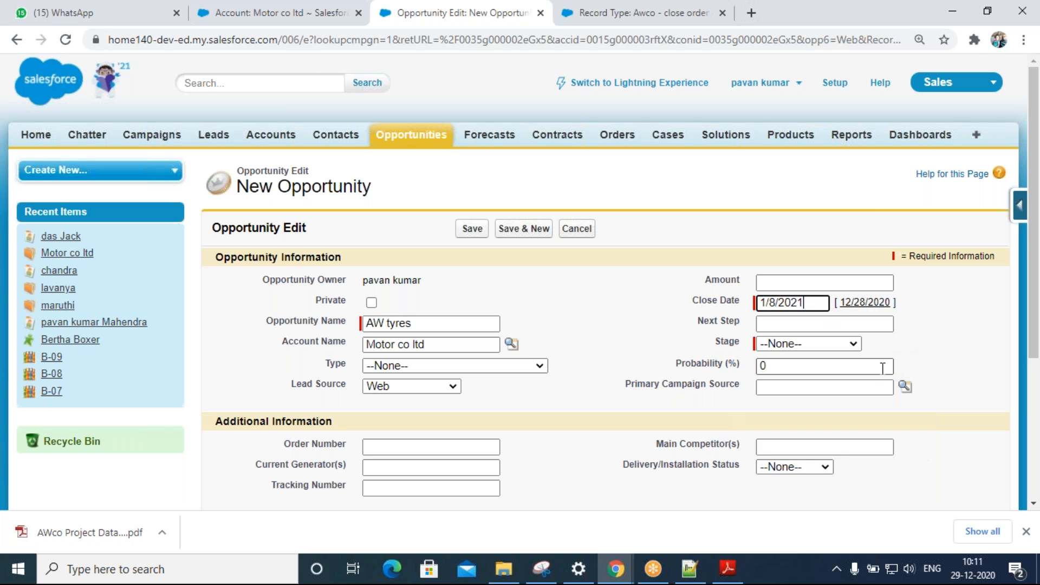
- Set Stage to Prospecting, save the opportunity, and show its details
{"action": "left_click", "coordinate": [818, 345]}
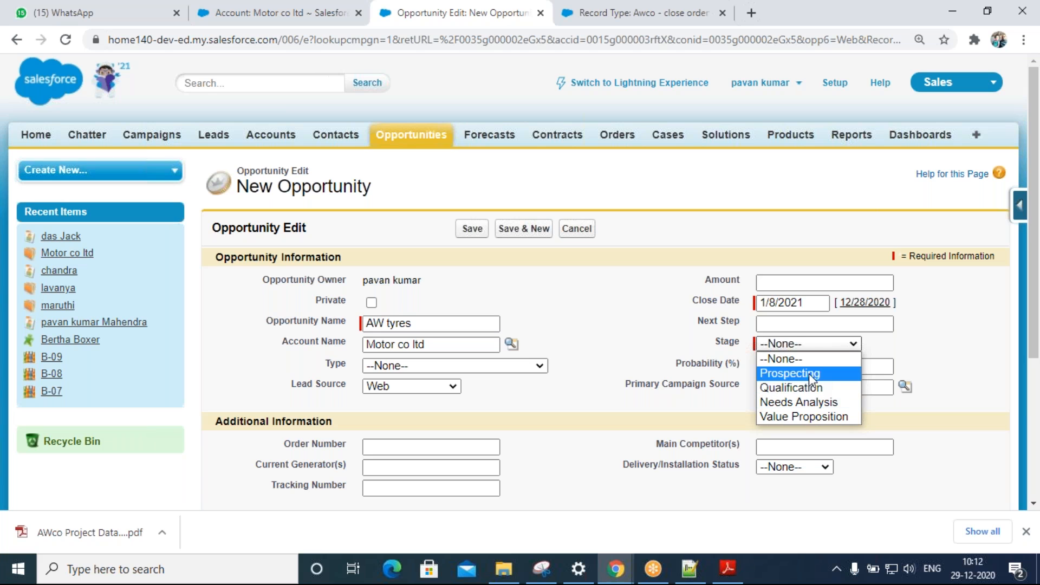
{"action": "left_click", "coordinate": [807, 373]}
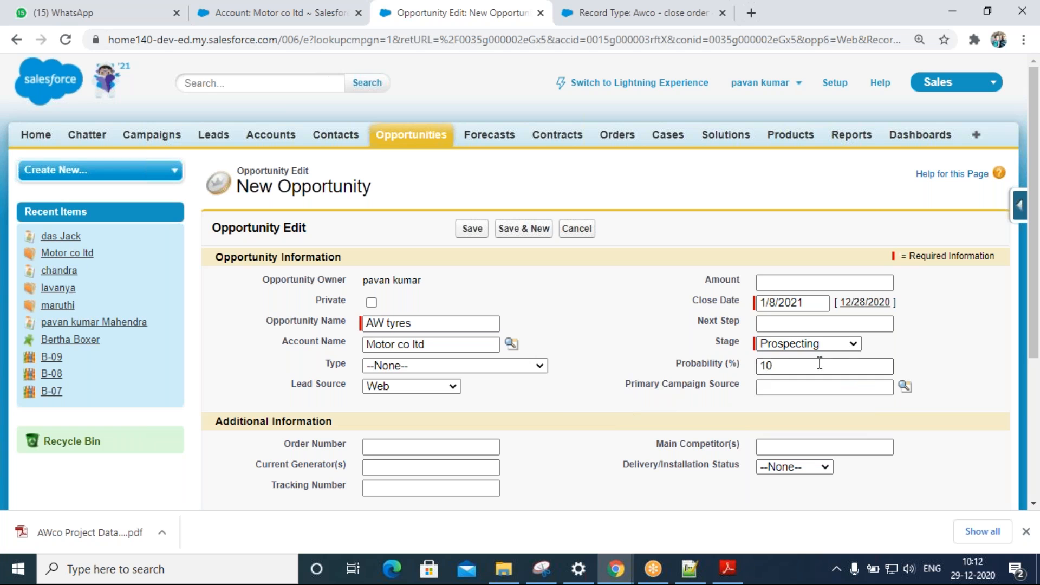
{"action": "scroll", "coordinate": [569, 411], "scroll_direction": "down", "scroll_amount": 4}
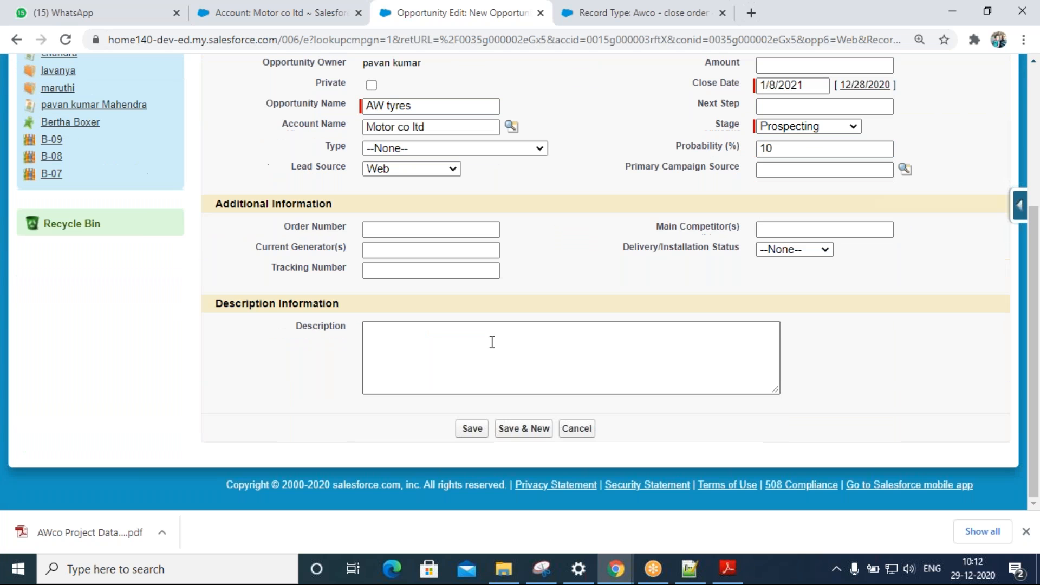
{"action": "left_click", "coordinate": [478, 428]}
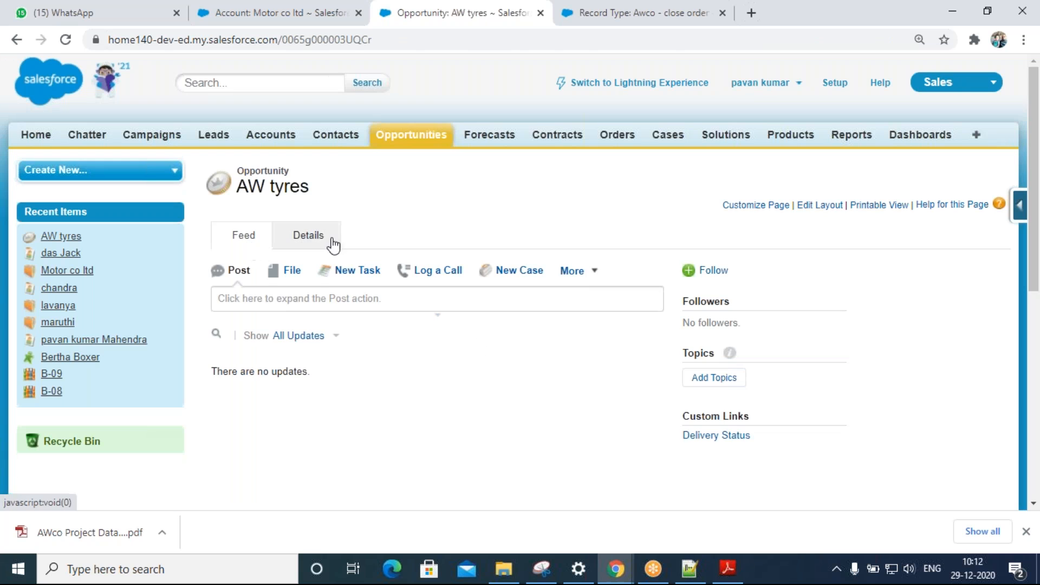
{"action": "left_click", "coordinate": [313, 241]}
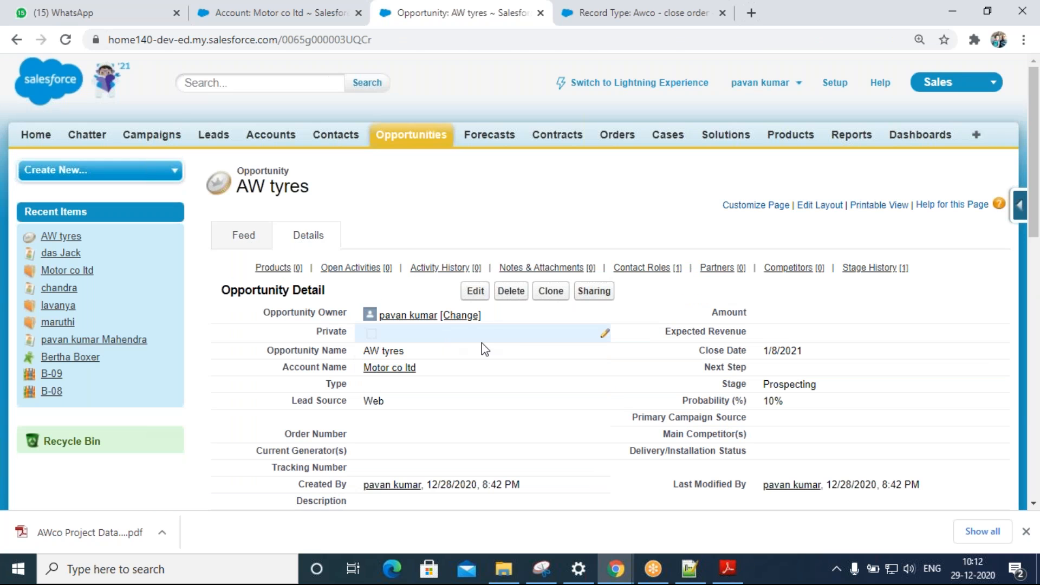
- Scroll through the AW tyres detail page to review its products, contact roles and stage history
{"action": "scroll", "coordinate": [513, 348], "scroll_direction": "down", "scroll_amount": 3}
{"action": "scroll", "coordinate": [515, 348], "scroll_direction": "down", "scroll_amount": 1}
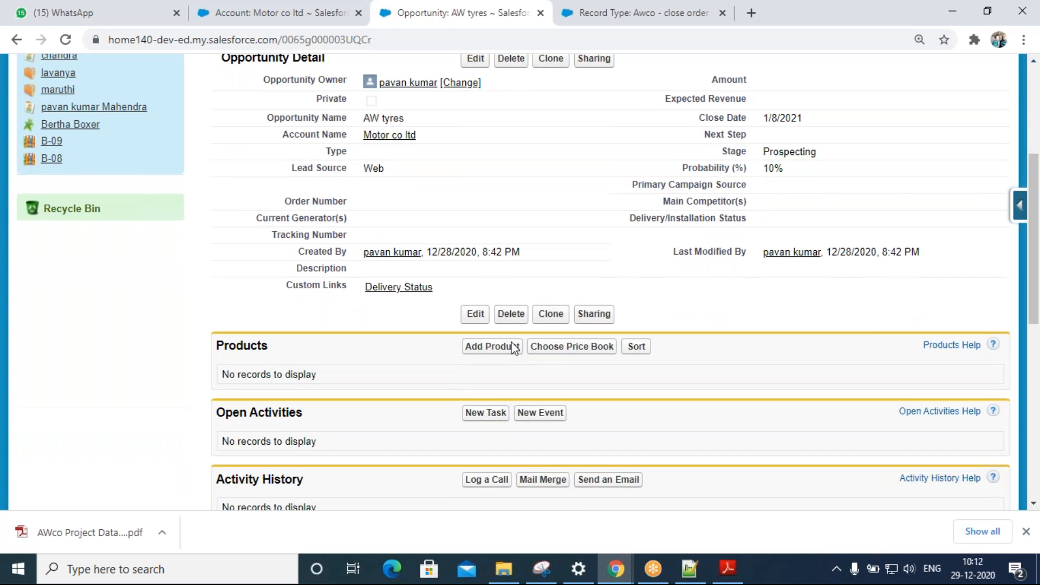
{"action": "scroll", "coordinate": [388, 252], "scroll_direction": "down", "scroll_amount": 3}
{"action": "scroll", "coordinate": [388, 252], "scroll_direction": "up", "scroll_amount": 4}
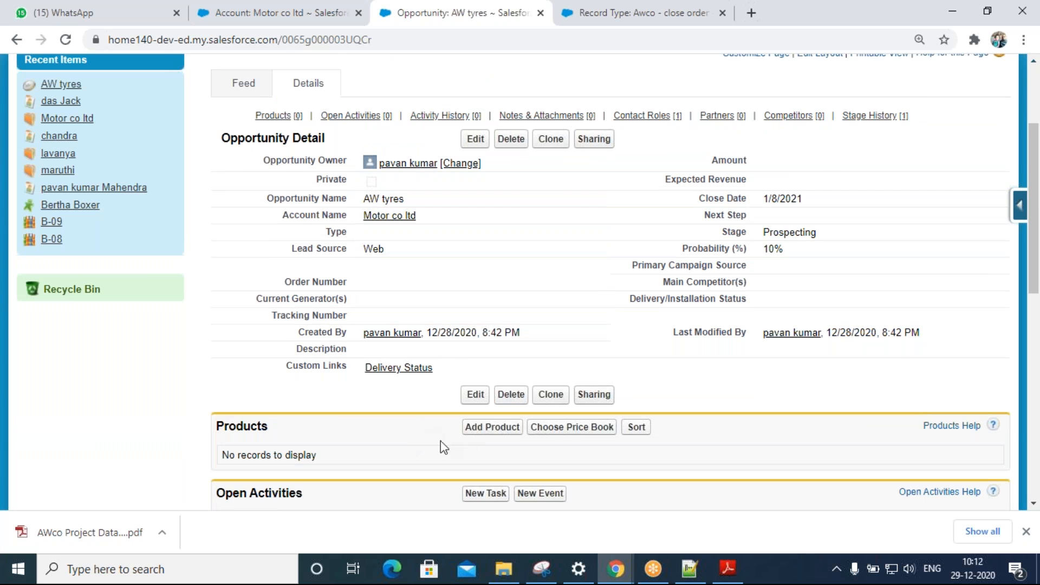
- Pick GenWatt Diesel 1000kW, 10kW and 200kW as products to add to AW tyres
{"action": "left_click", "coordinate": [493, 427]}
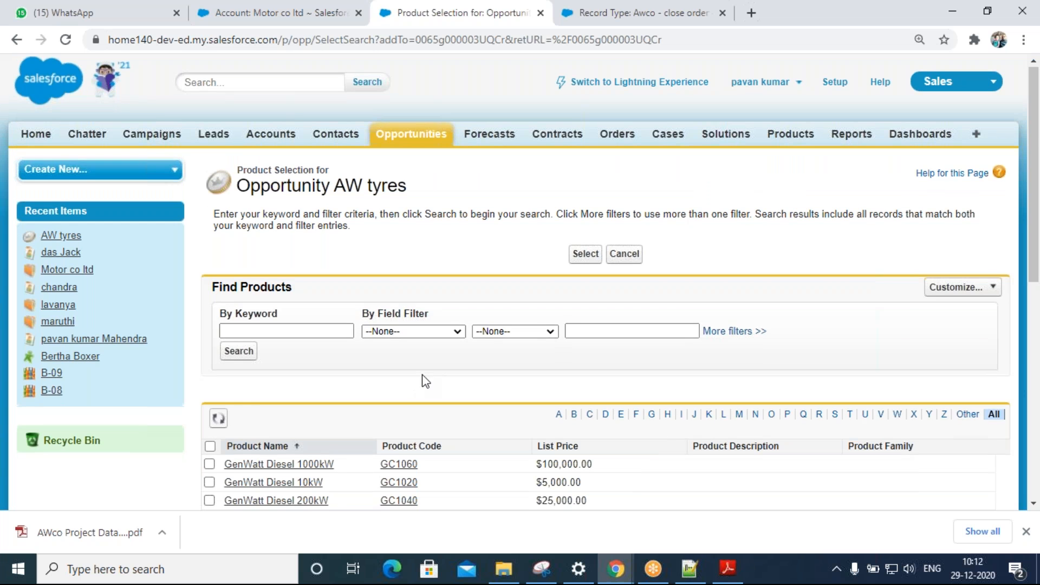
{"action": "scroll", "coordinate": [419, 382], "scroll_direction": "down", "scroll_amount": 2}
{"action": "scroll", "coordinate": [364, 448], "scroll_direction": "up", "scroll_amount": 2}
{"action": "scroll", "coordinate": [379, 441], "scroll_direction": "down", "scroll_amount": 3}
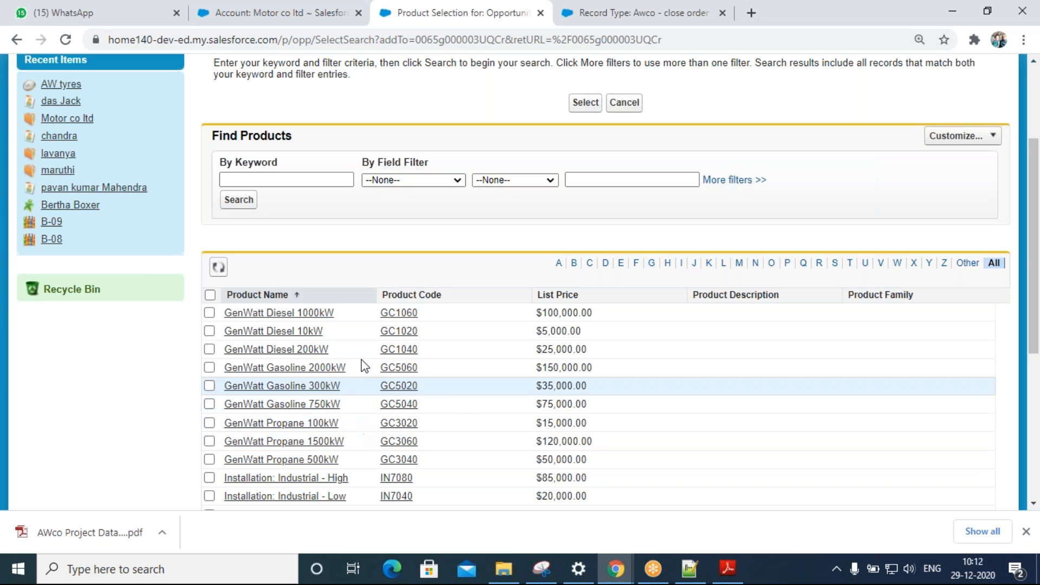
{"action": "scroll", "coordinate": [459, 403], "scroll_direction": "up", "scroll_amount": 2}
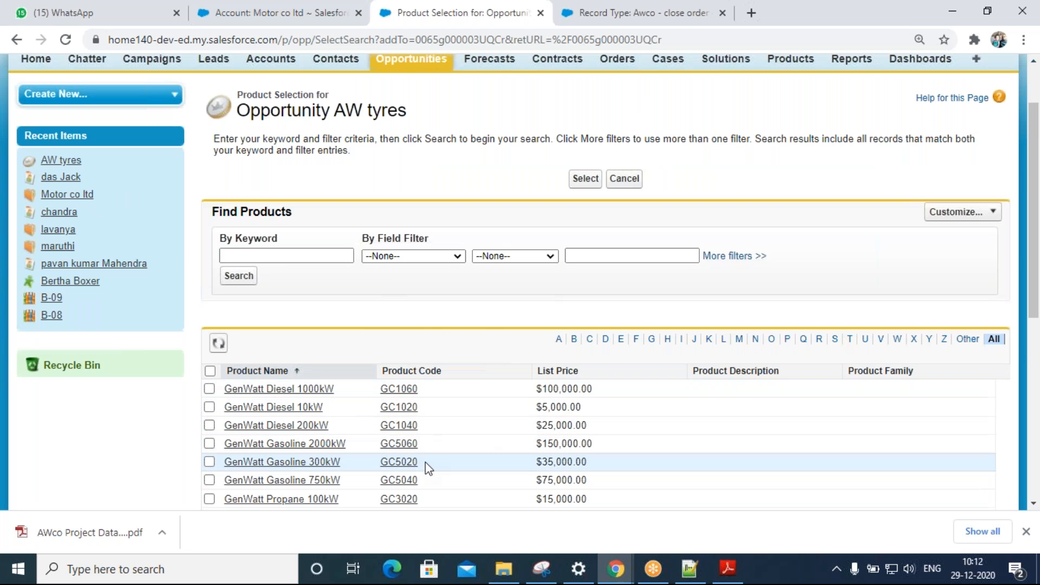
{"action": "left_click", "coordinate": [209, 388]}
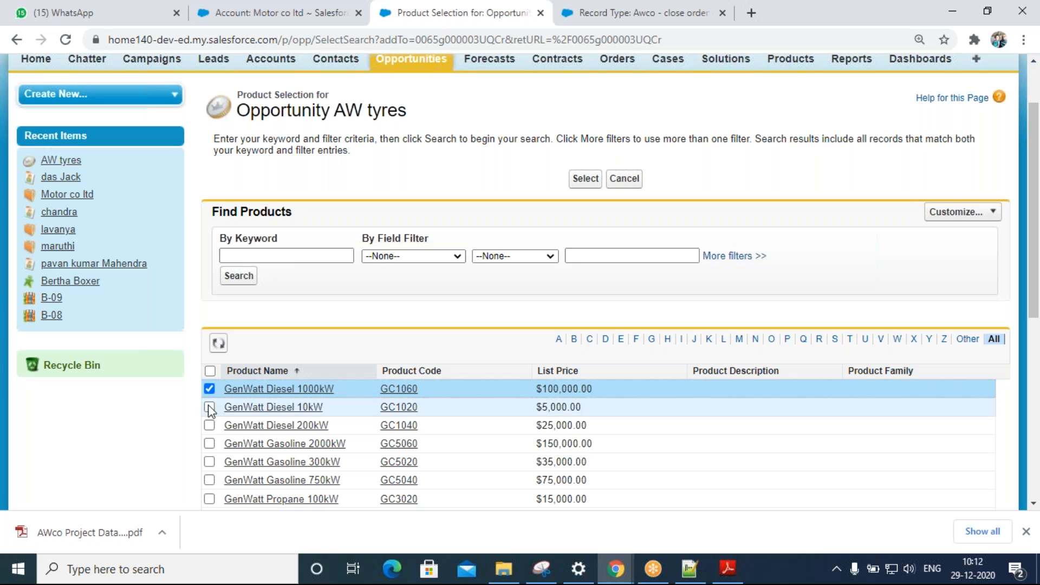
{"action": "left_click", "coordinate": [209, 407]}
{"action": "left_click", "coordinate": [209, 425]}
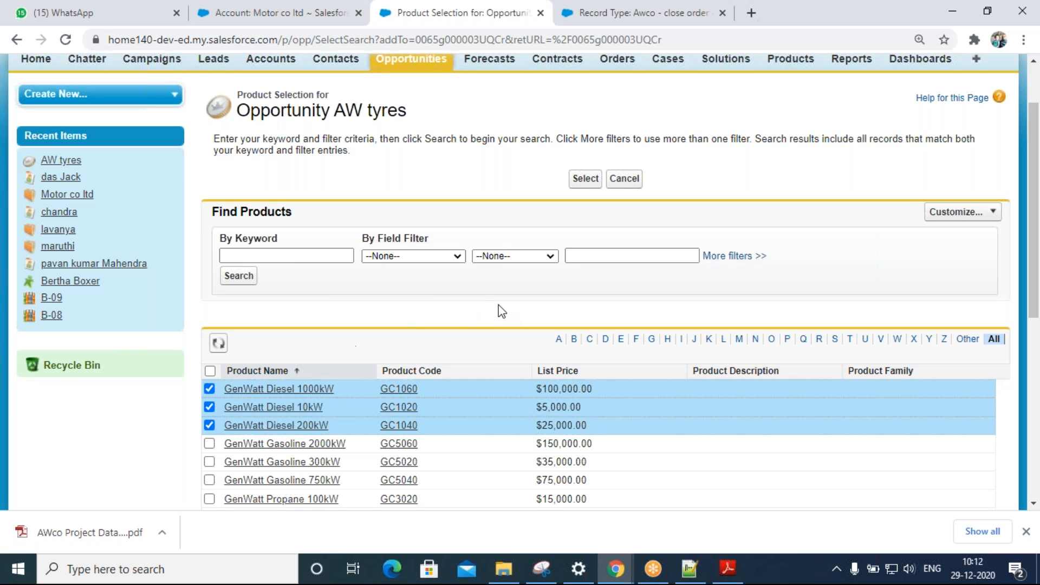
{"action": "left_click", "coordinate": [586, 179]}
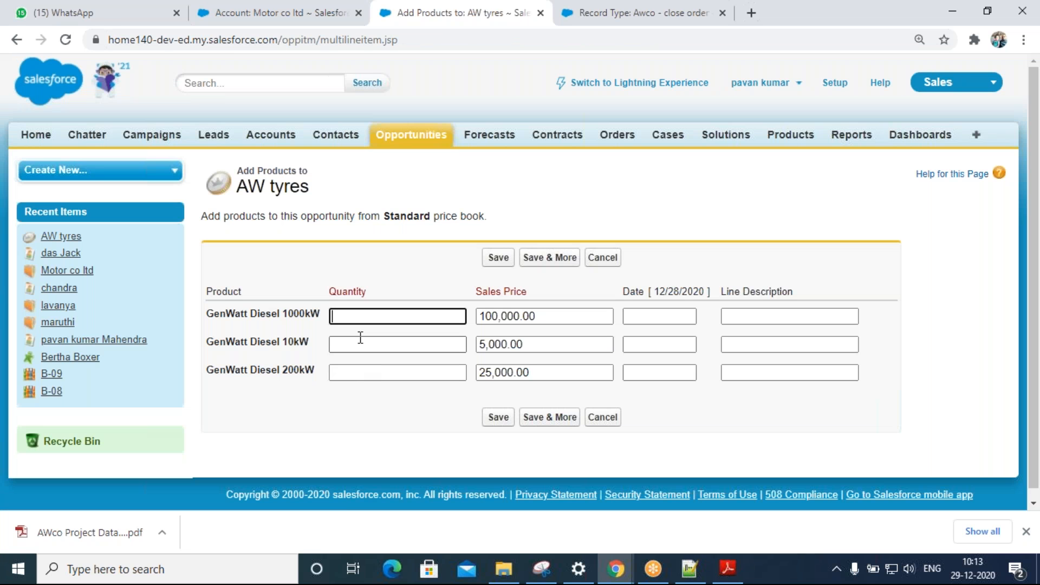
- Enter quantity 1 for each of the three GenWatt Diesel products and save the line items
{"action": "type", "text": "1"}
{"action": "left_click", "coordinate": [361, 339]}
{"action": "type", "text": "1"}
{"action": "left_click", "coordinate": [359, 372]}
{"action": "type", "text": "1"}
{"action": "left_click", "coordinate": [494, 417]}
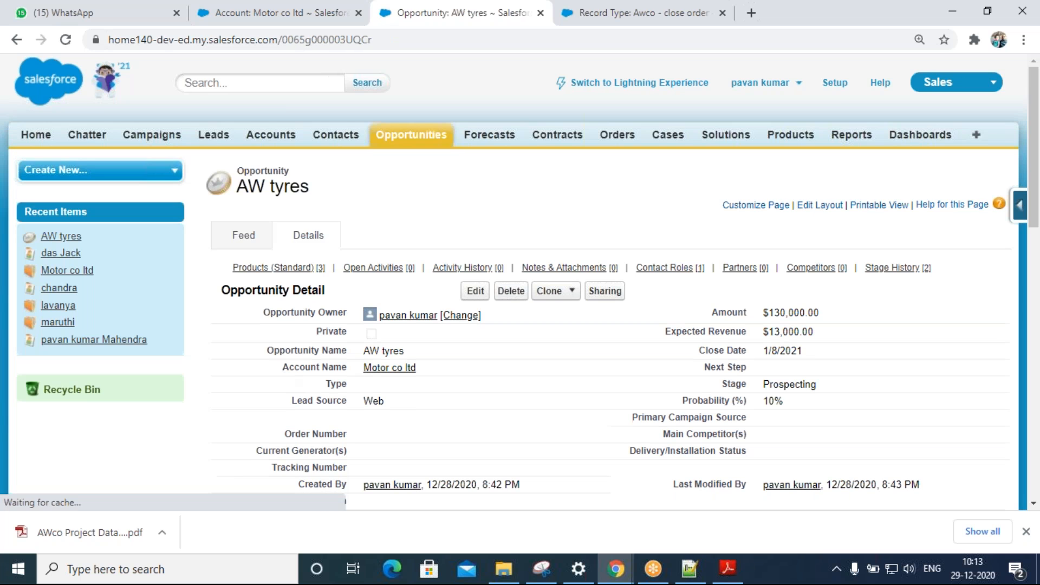
{"action": "left_click_drag", "start_coordinate": [761, 313], "coordinate": [821, 314]}
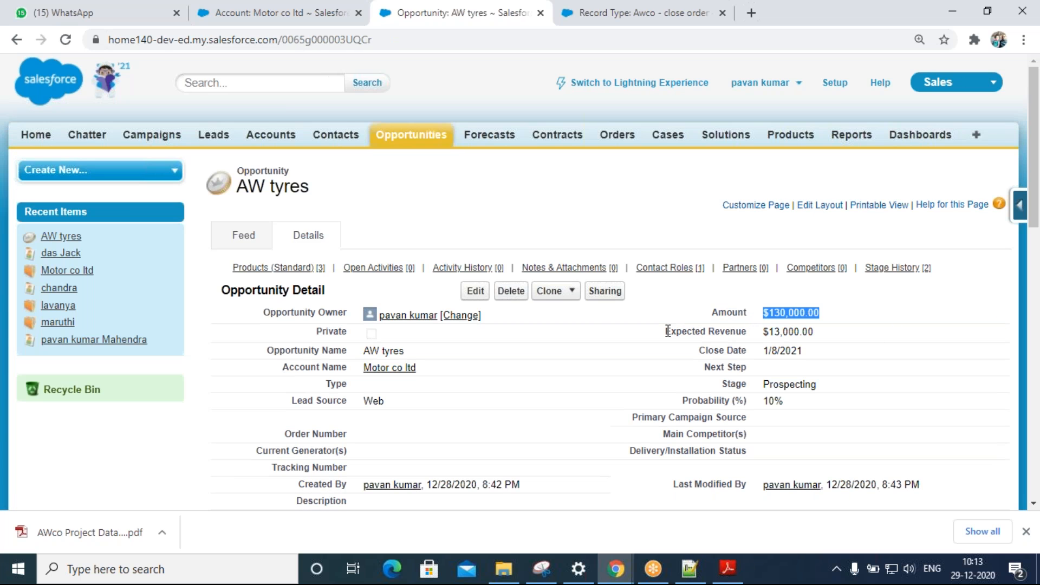
{"action": "left_click_drag", "start_coordinate": [666, 330], "coordinate": [846, 330]}
{"action": "left_click_drag", "start_coordinate": [699, 350], "coordinate": [812, 351]}
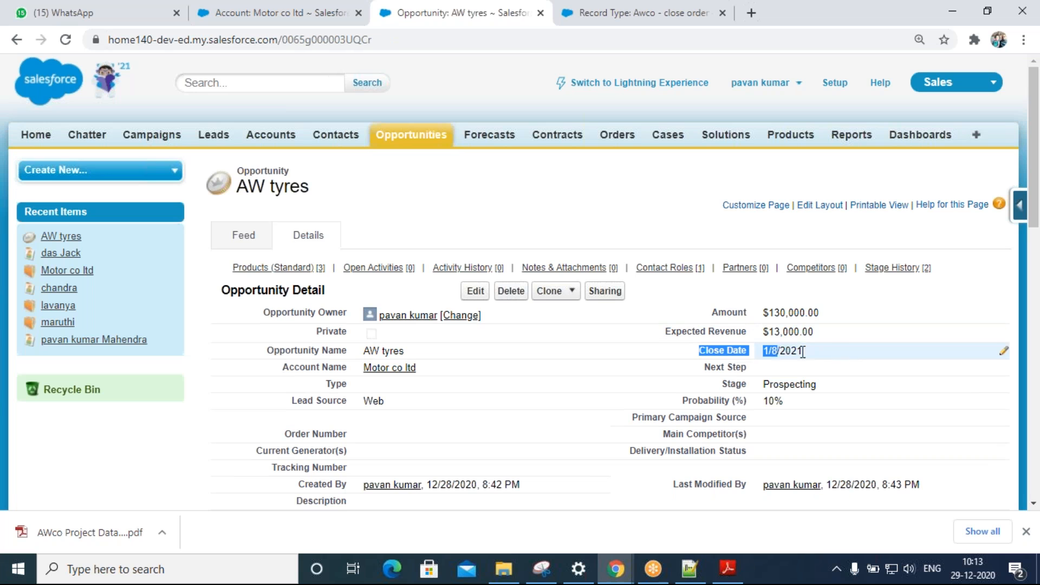
{"action": "left_click_drag", "start_coordinate": [719, 383], "coordinate": [819, 384]}
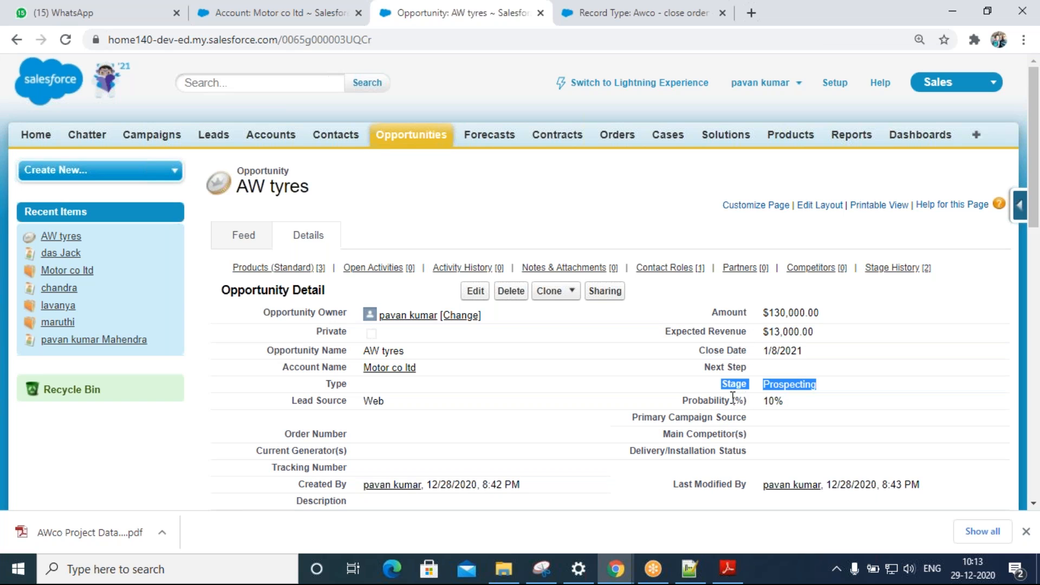
{"action": "scroll", "coordinate": [407, 410], "scroll_direction": "down", "scroll_amount": 4}
{"action": "scroll", "coordinate": [407, 410], "scroll_direction": "down", "scroll_amount": 1}
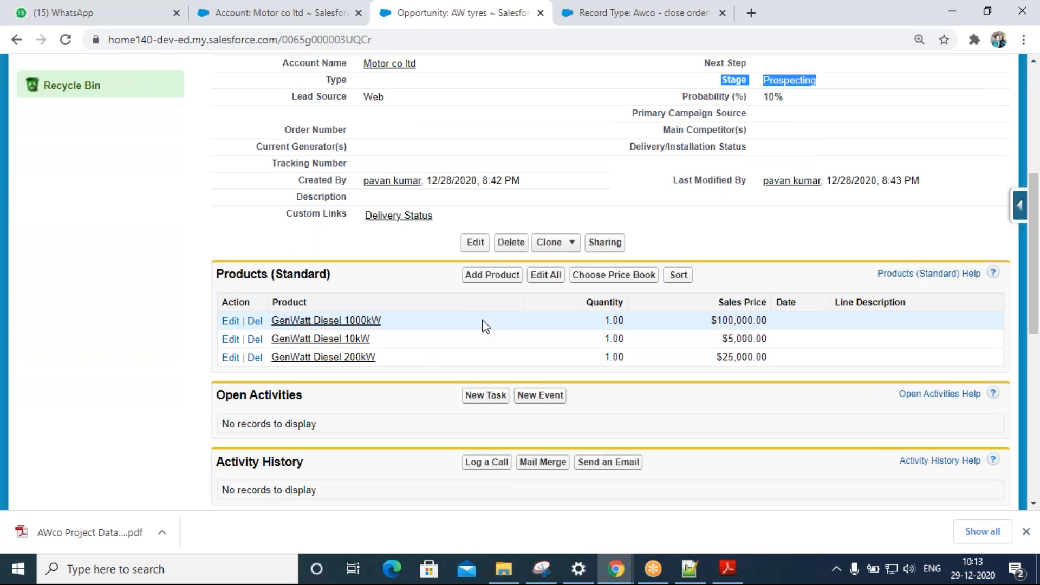
{"action": "scroll", "coordinate": [400, 264], "scroll_direction": "up", "scroll_amount": 5}
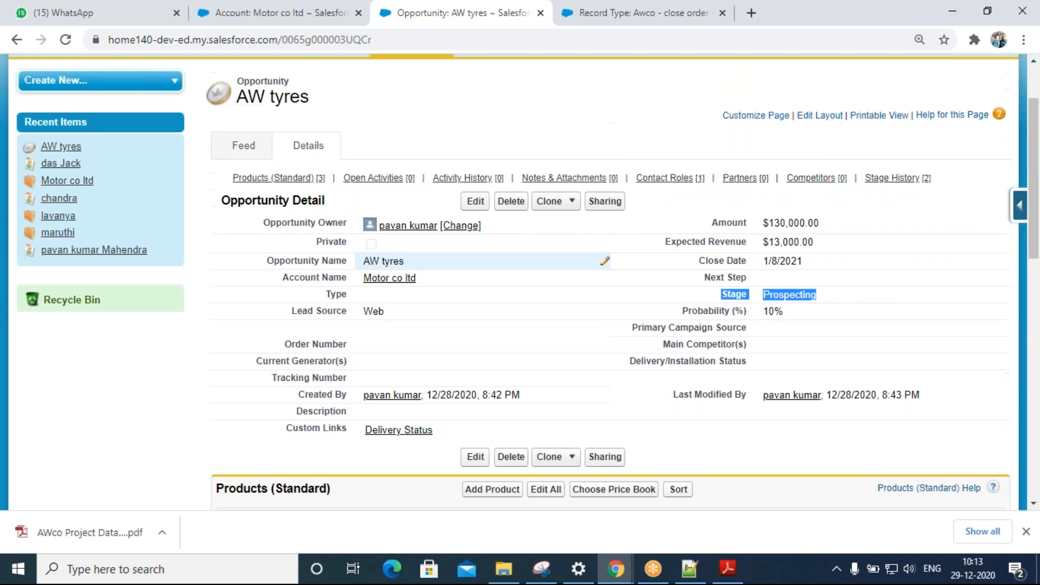
{"action": "scroll", "coordinate": [460, 399], "scroll_direction": "down", "scroll_amount": 5}
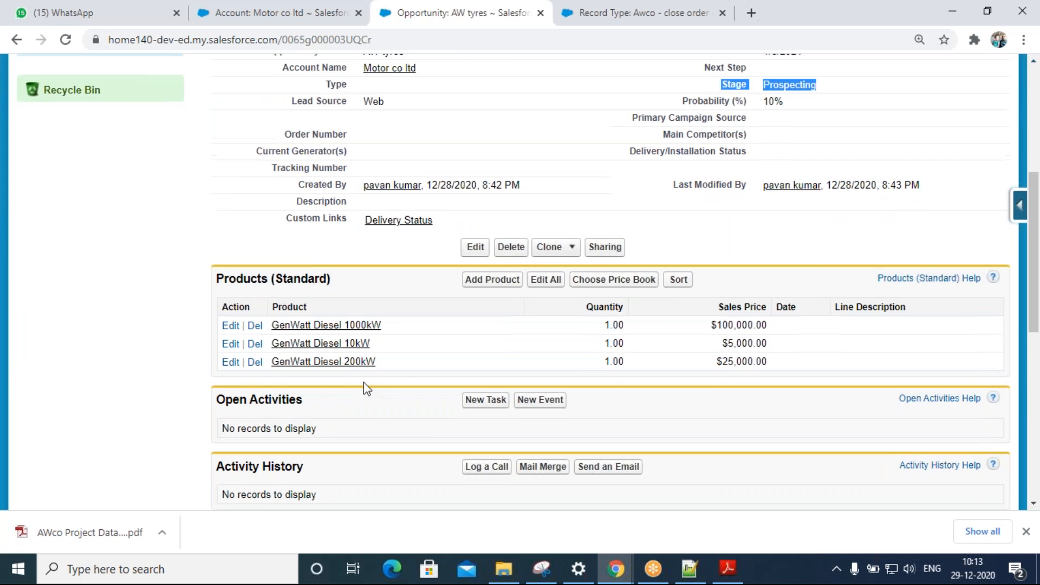
{"action": "scroll", "coordinate": [378, 229], "scroll_direction": "up", "scroll_amount": 2}
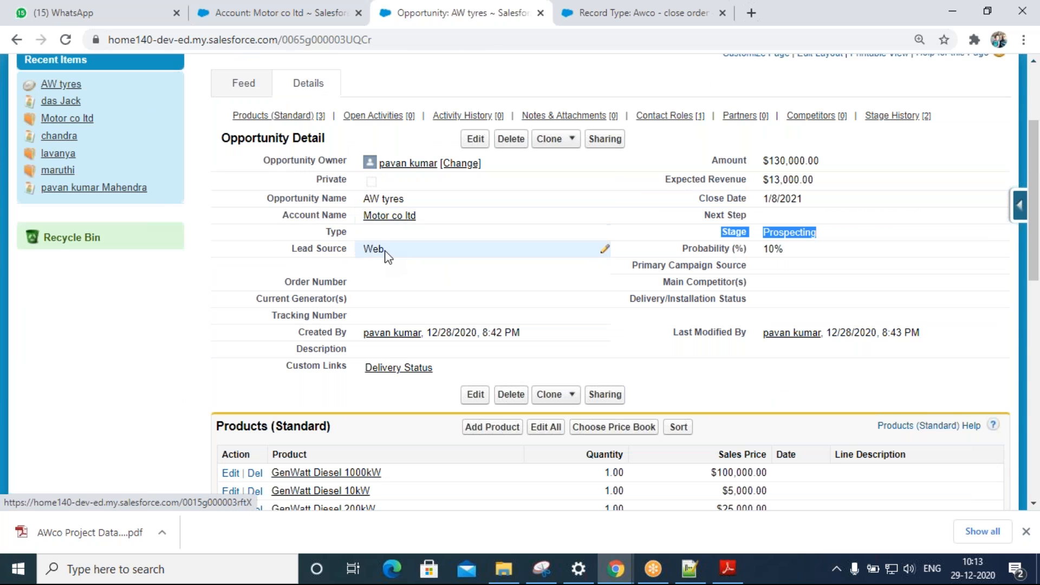
{"action": "scroll", "coordinate": [275, 438], "scroll_direction": "down", "scroll_amount": 1}
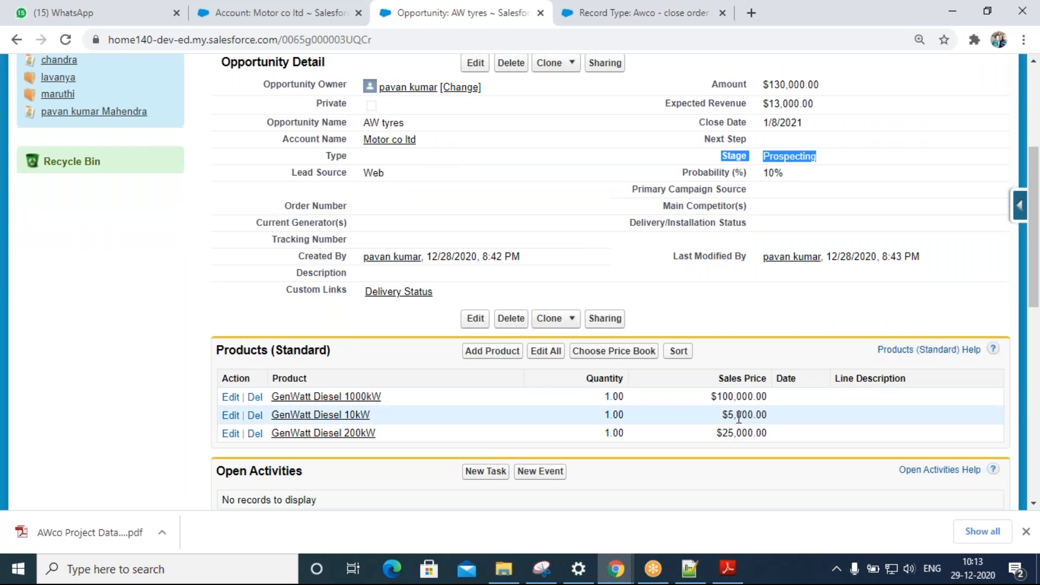
{"action": "scroll", "coordinate": [767, 428], "scroll_direction": "up", "scroll_amount": 1}
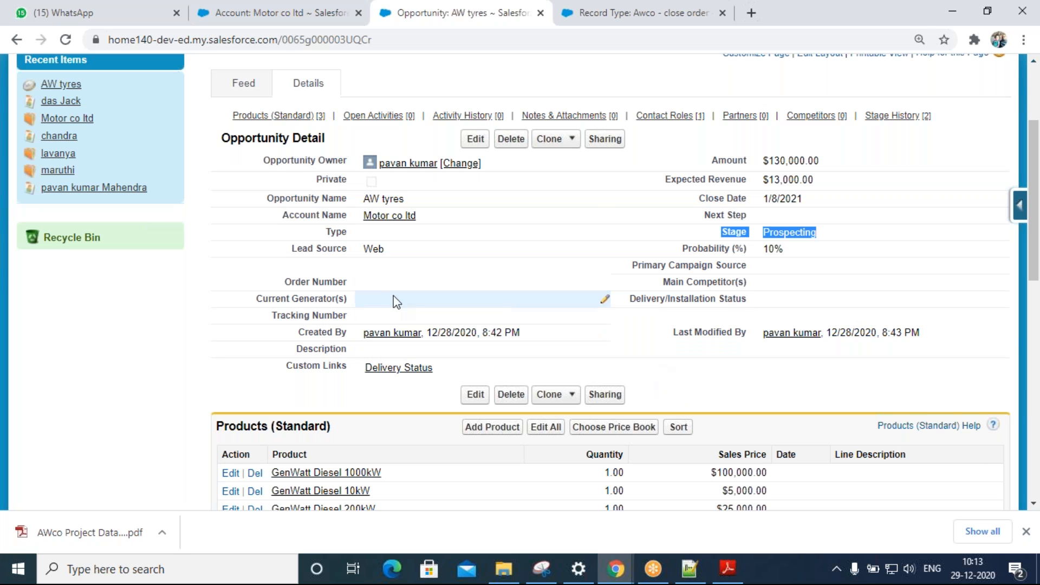
{"action": "scroll", "coordinate": [844, 415], "scroll_direction": "down", "scroll_amount": 3}
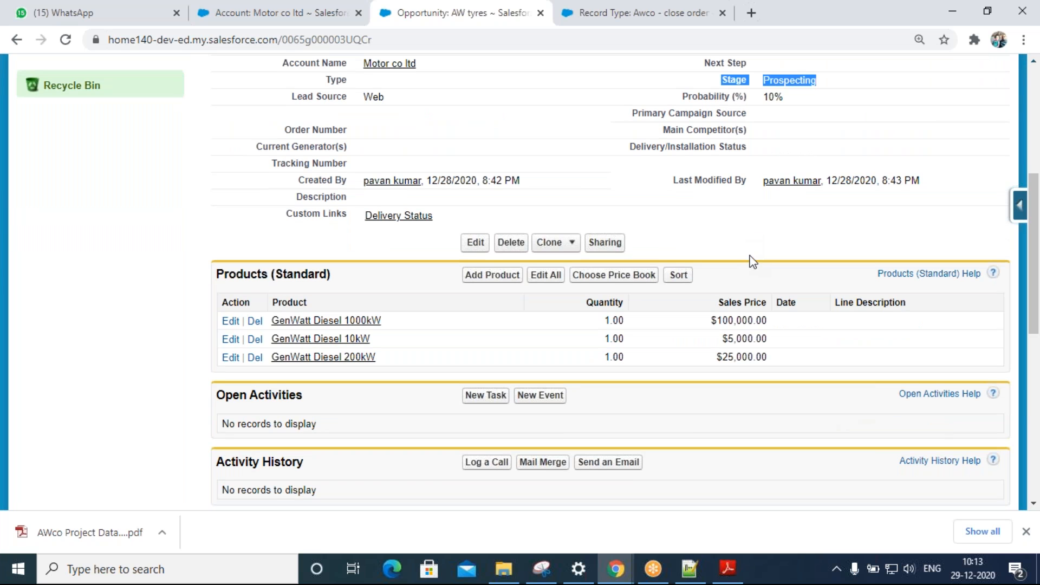
{"action": "scroll", "coordinate": [763, 282], "scroll_direction": "up", "scroll_amount": 2}
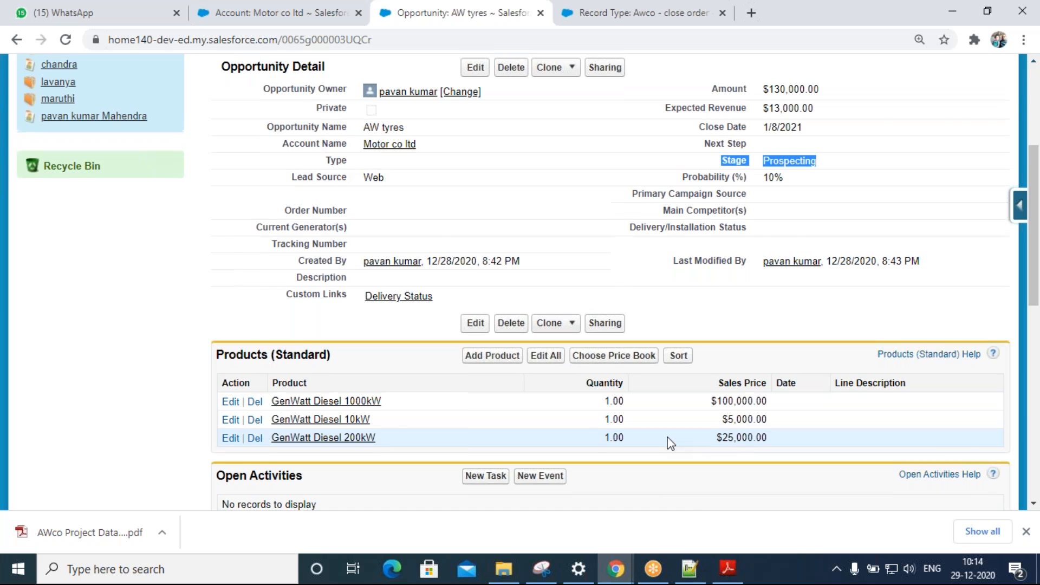
{"action": "scroll", "coordinate": [670, 442], "scroll_direction": "up", "scroll_amount": 3}
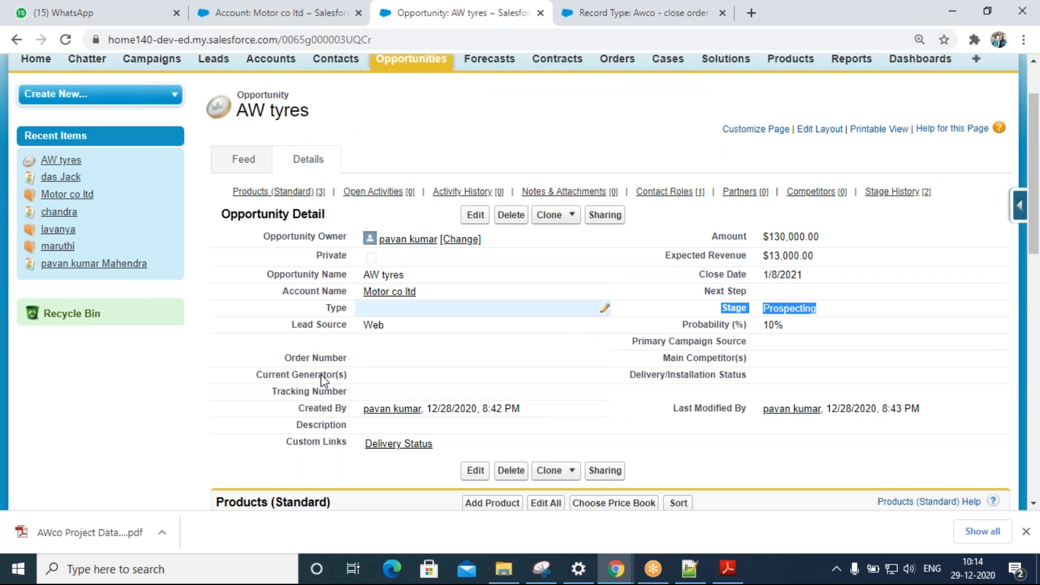
{"action": "left_click", "coordinate": [271, 20]}
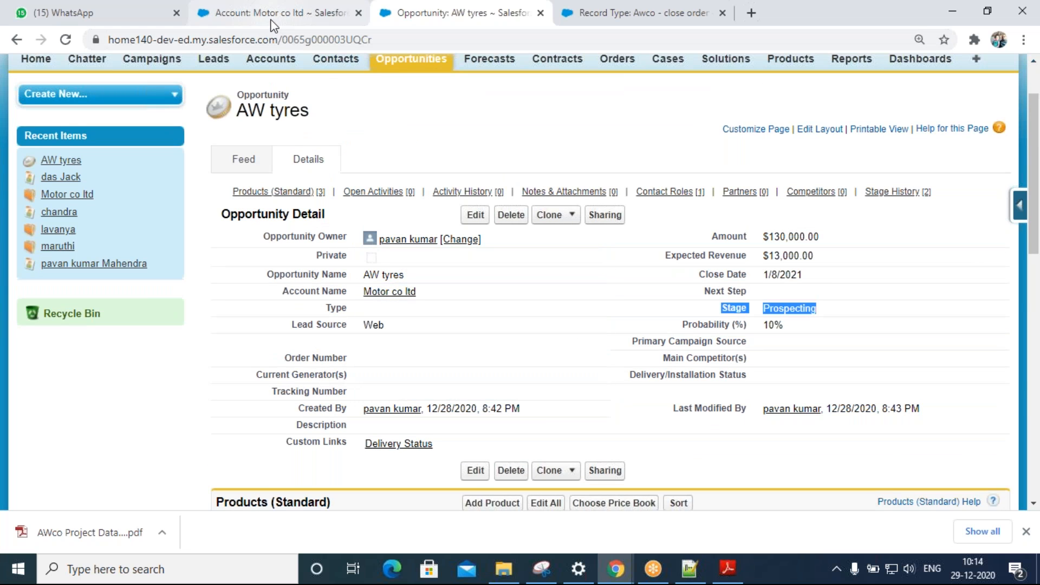
{"action": "scroll", "coordinate": [455, 353], "scroll_direction": "up", "scroll_amount": 10}
{"action": "scroll", "coordinate": [455, 352], "scroll_direction": "up", "scroll_amount": 1}
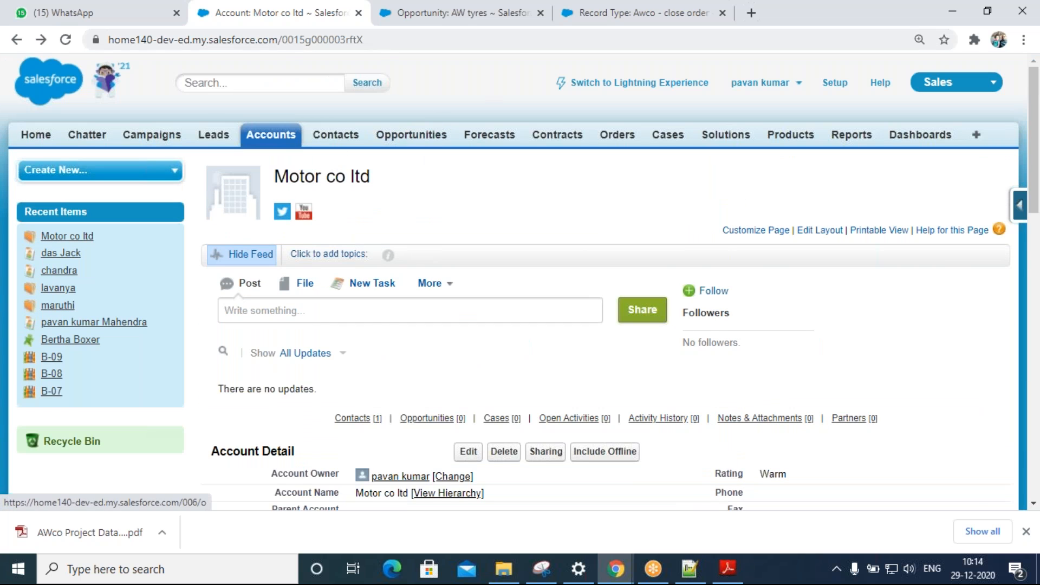
{"action": "left_click", "coordinate": [477, 13]}
{"action": "scroll", "coordinate": [413, 418], "scroll_direction": "down", "scroll_amount": 5}
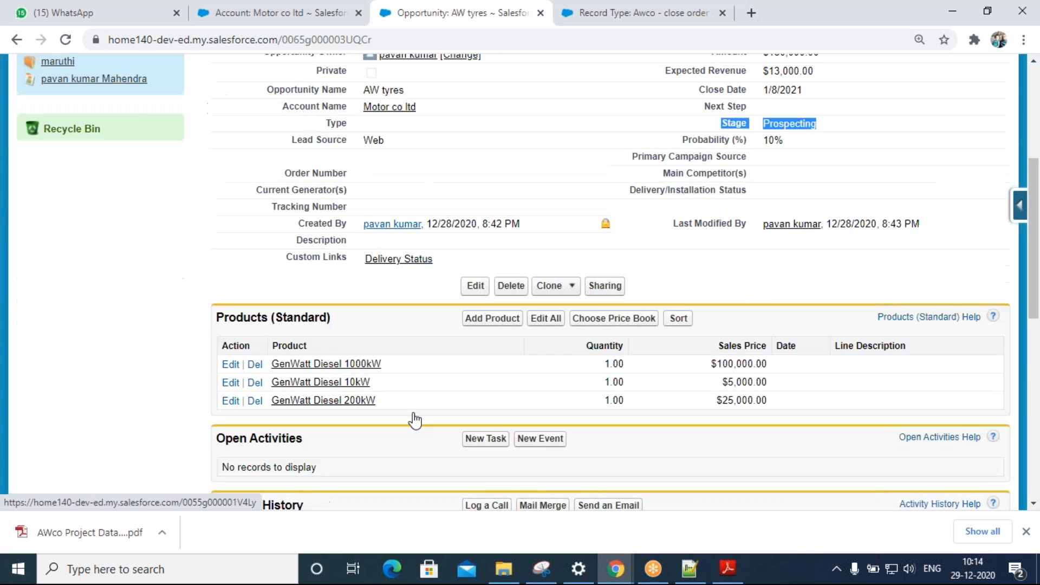
{"action": "scroll", "coordinate": [415, 420], "scroll_direction": "up", "scroll_amount": 7}
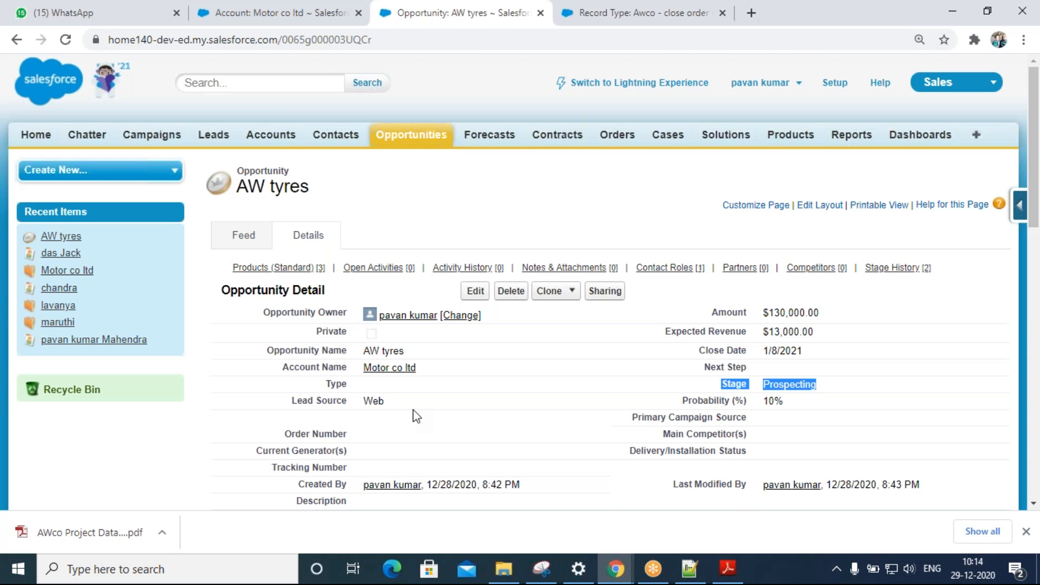
{"action": "left_click", "coordinate": [306, 16]}
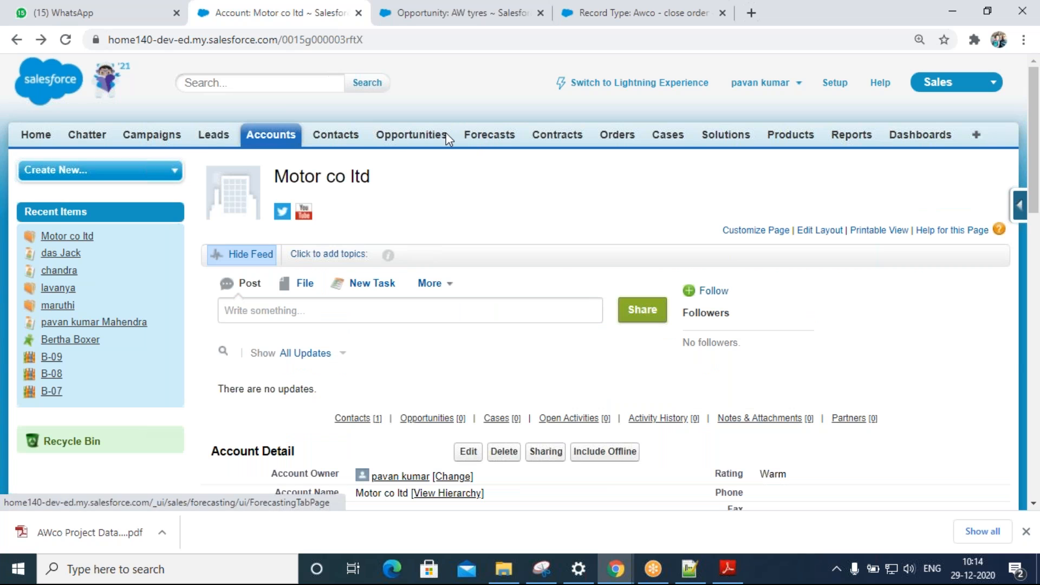
{"action": "left_click", "coordinate": [433, 24]}
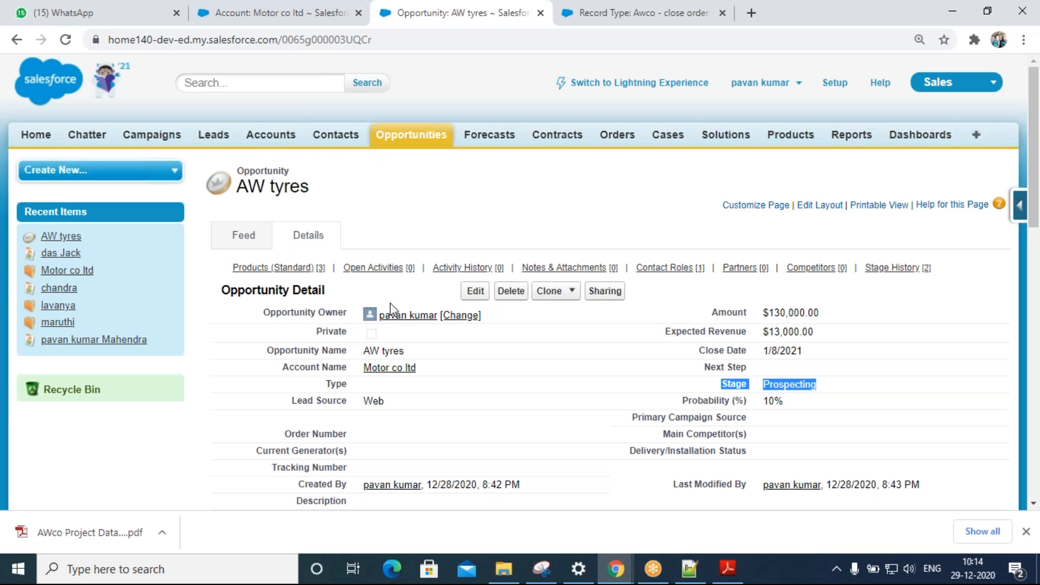
{"action": "left_click", "coordinate": [403, 220]}
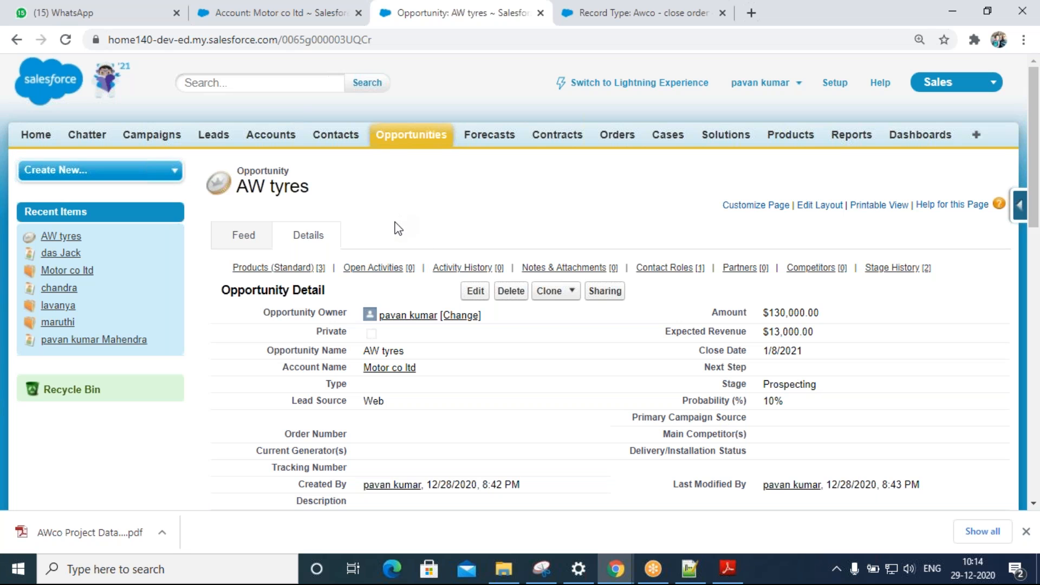
{"action": "scroll", "coordinate": [406, 287], "scroll_direction": "down", "scroll_amount": 7}
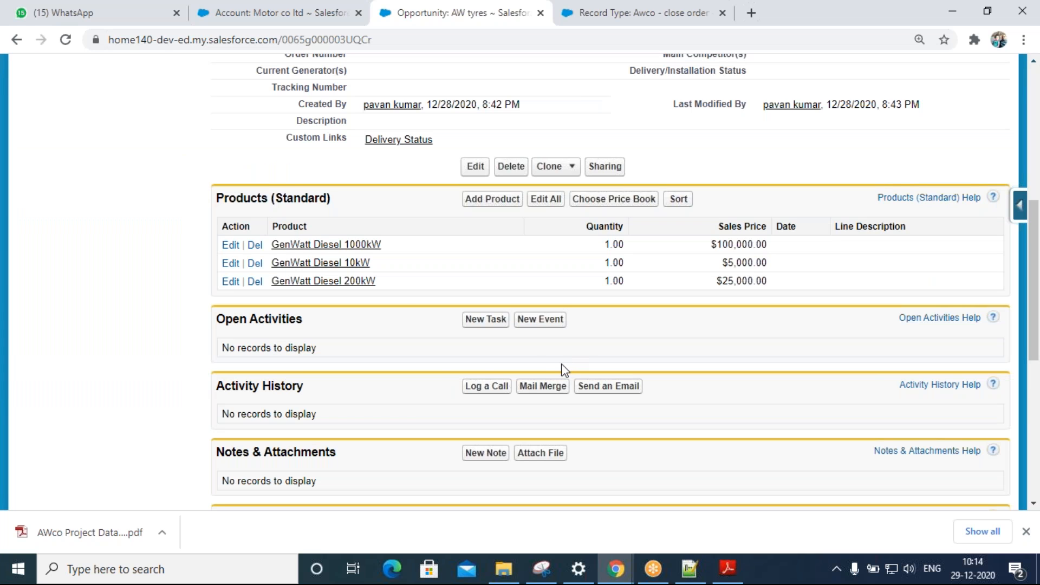
{"action": "scroll", "coordinate": [415, 325], "scroll_direction": "up", "scroll_amount": 4}
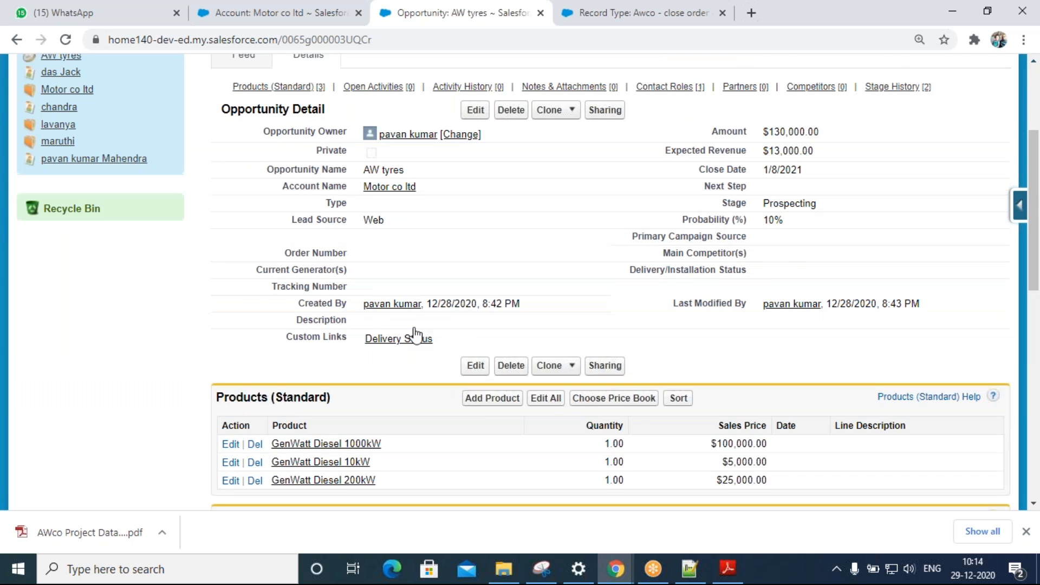
{"action": "scroll", "coordinate": [415, 334], "scroll_direction": "up", "scroll_amount": 4}
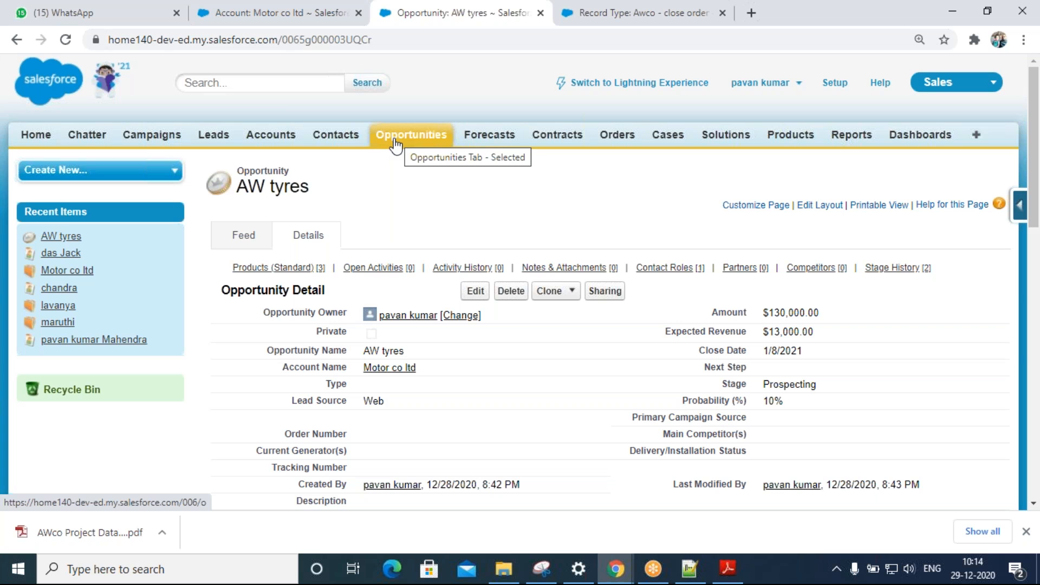
{"action": "left_click", "coordinate": [395, 144]}
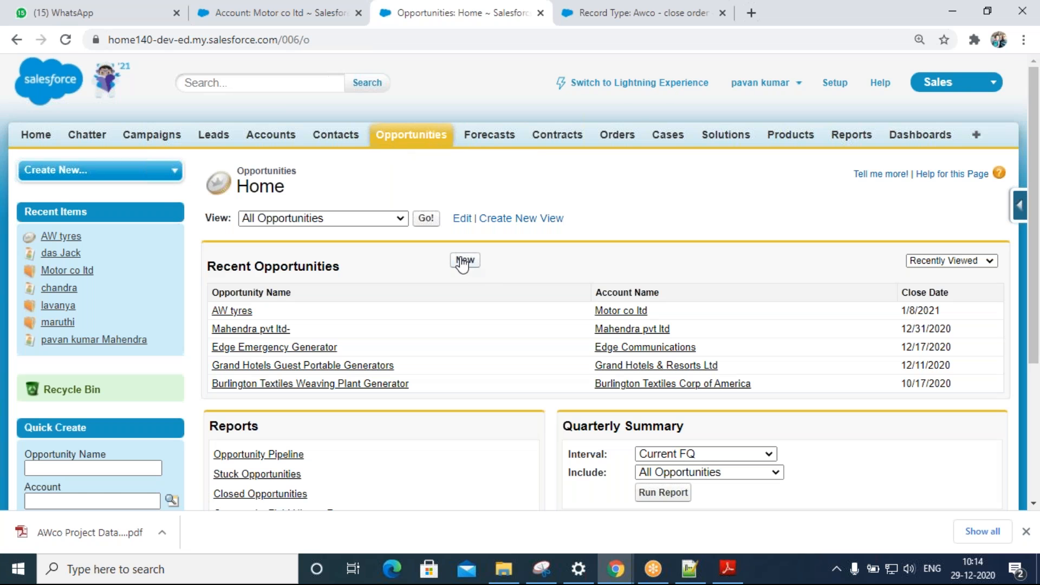
{"action": "left_click", "coordinate": [462, 263]}
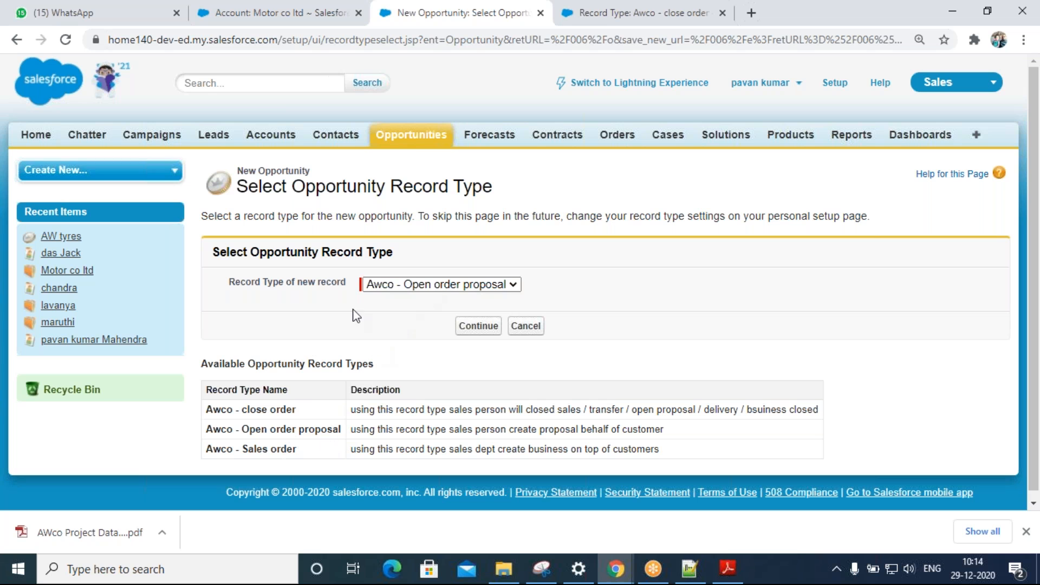
{"action": "left_click", "coordinate": [409, 137]}
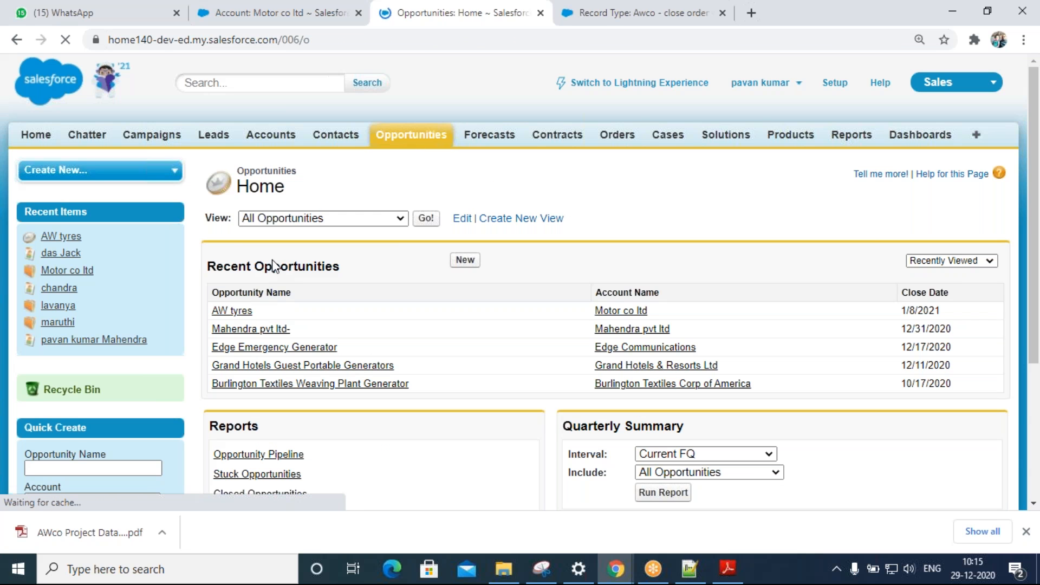
{"action": "left_click", "coordinate": [231, 310]}
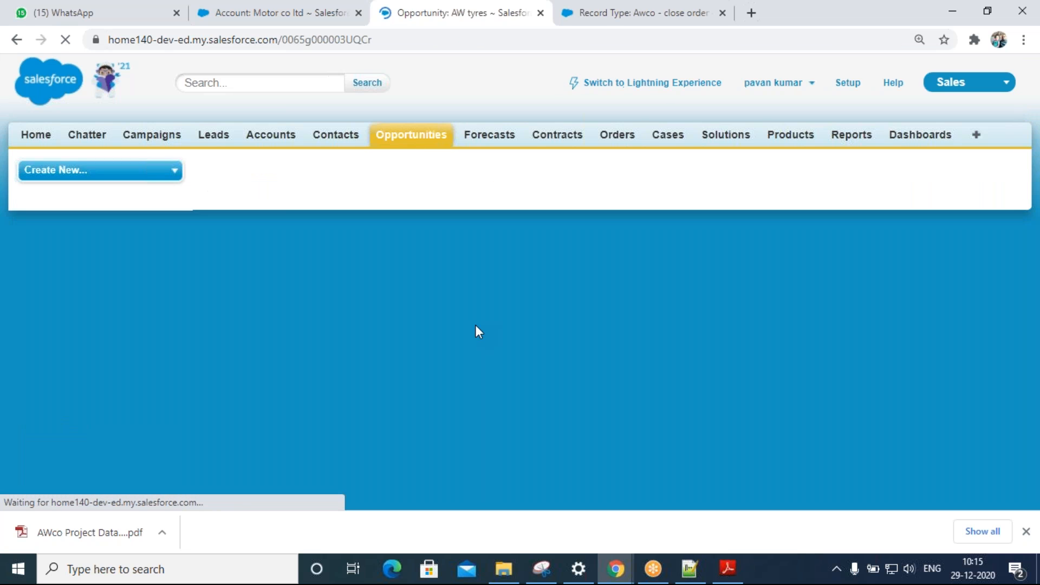
{"action": "scroll", "coordinate": [569, 403], "scroll_direction": "down", "scroll_amount": 3}
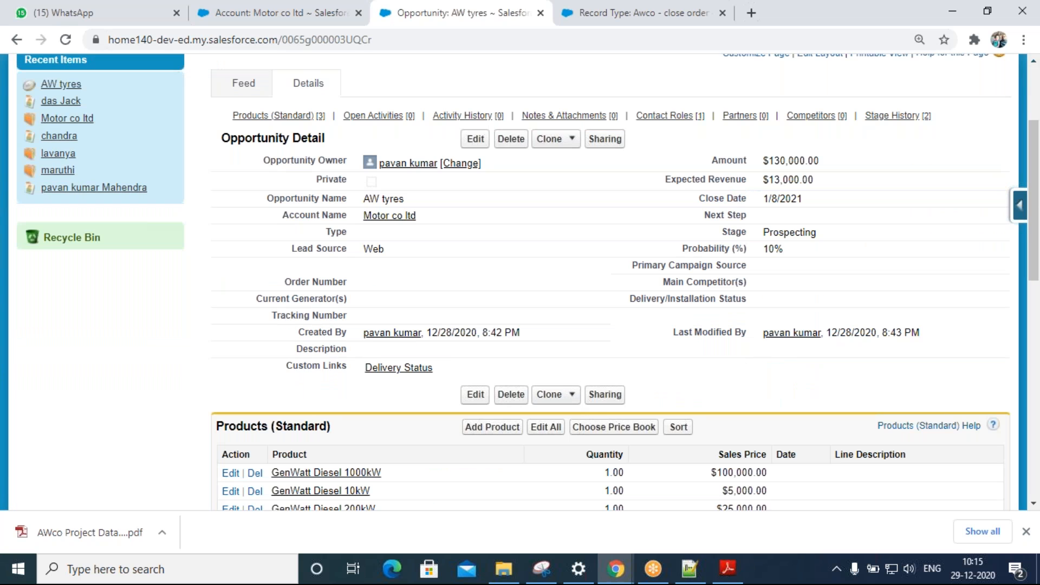
{"action": "scroll", "coordinate": [545, 411], "scroll_direction": "up", "scroll_amount": 2}
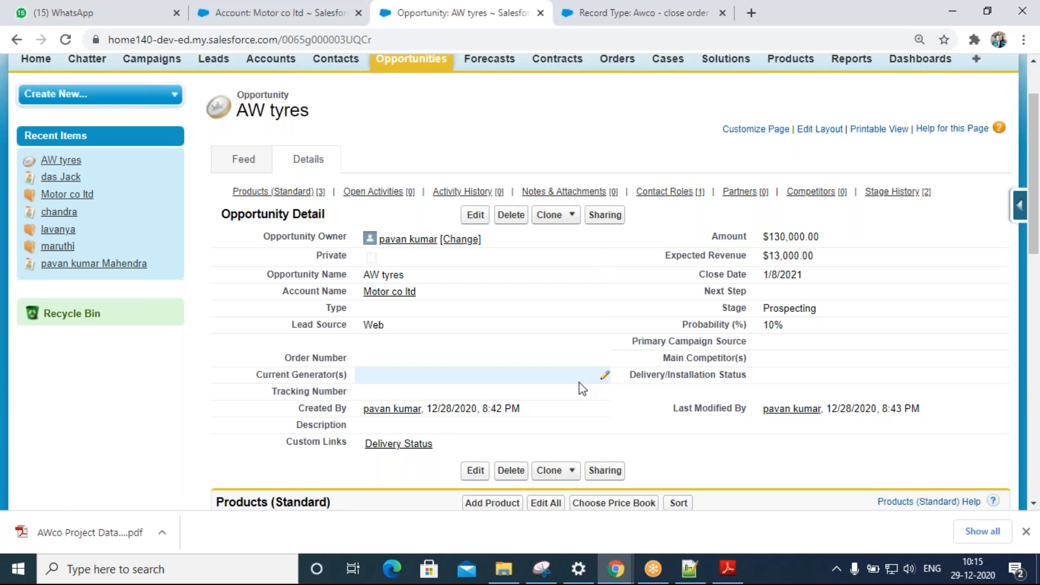
{"action": "scroll", "coordinate": [383, 428], "scroll_direction": "down", "scroll_amount": 3}
{"action": "scroll", "coordinate": [383, 430], "scroll_direction": "up", "scroll_amount": 3}
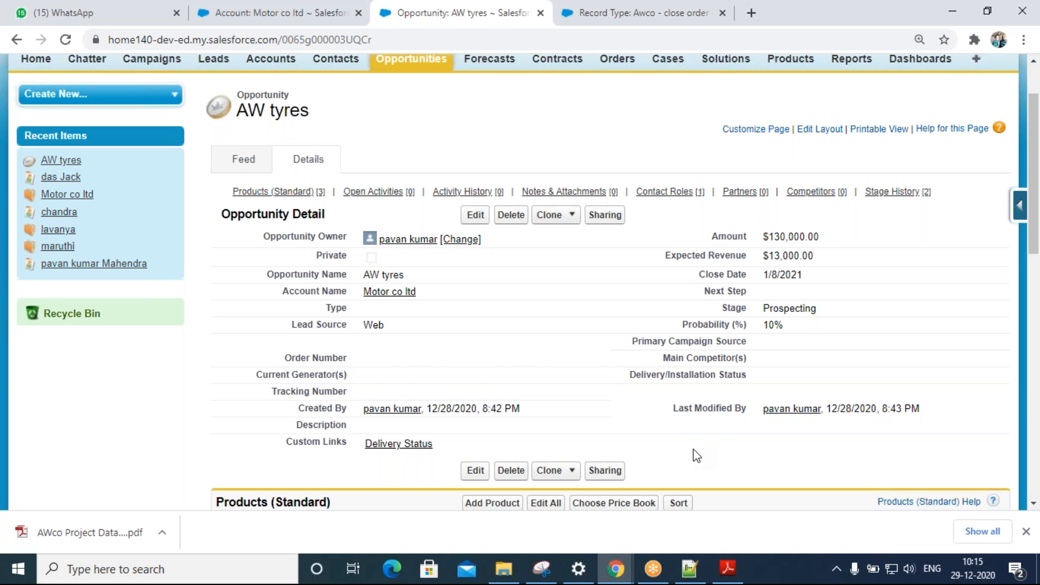
{"action": "scroll", "coordinate": [695, 455], "scroll_direction": "up", "scroll_amount": 2}
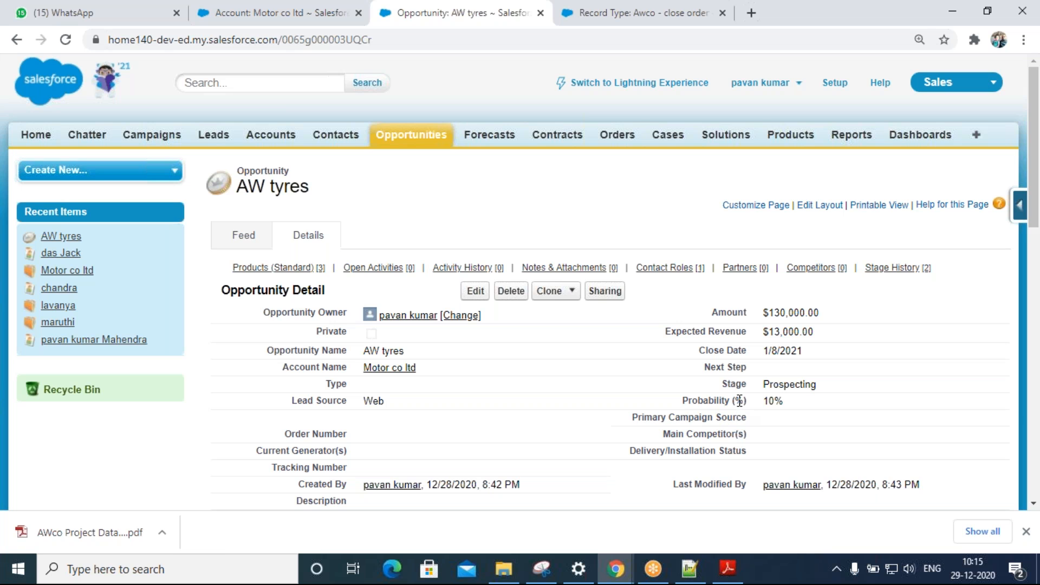
{"action": "mouse_move", "coordinate": [811, 267]}
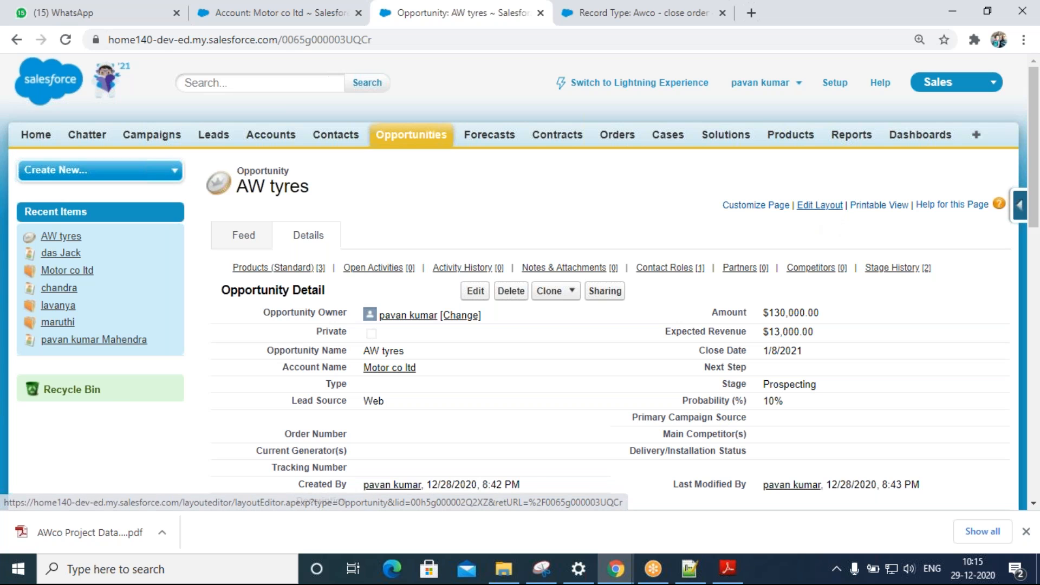
{"action": "left_click", "coordinate": [1022, 211]}
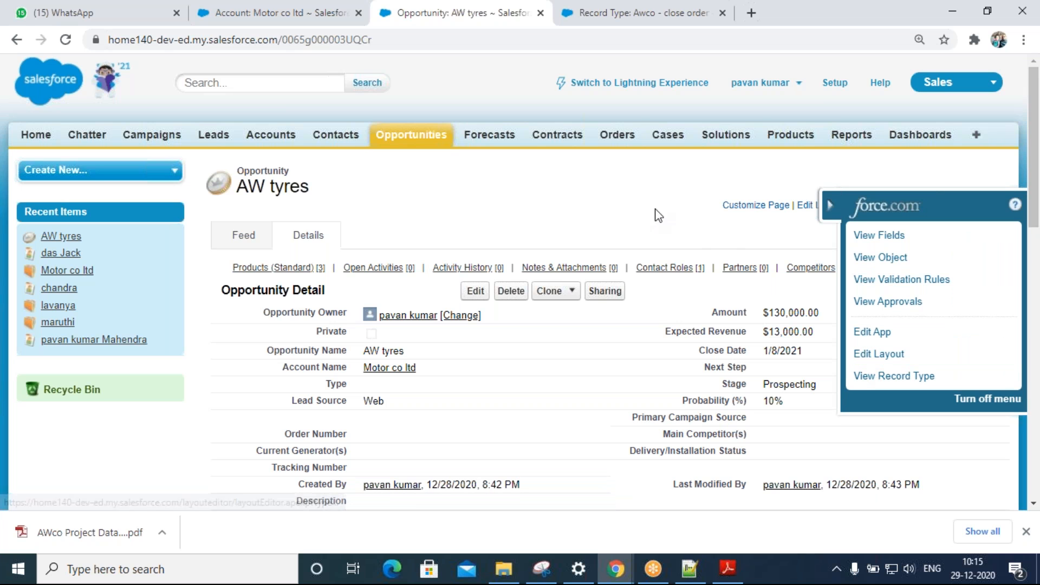
{"action": "left_click", "coordinate": [830, 206]}
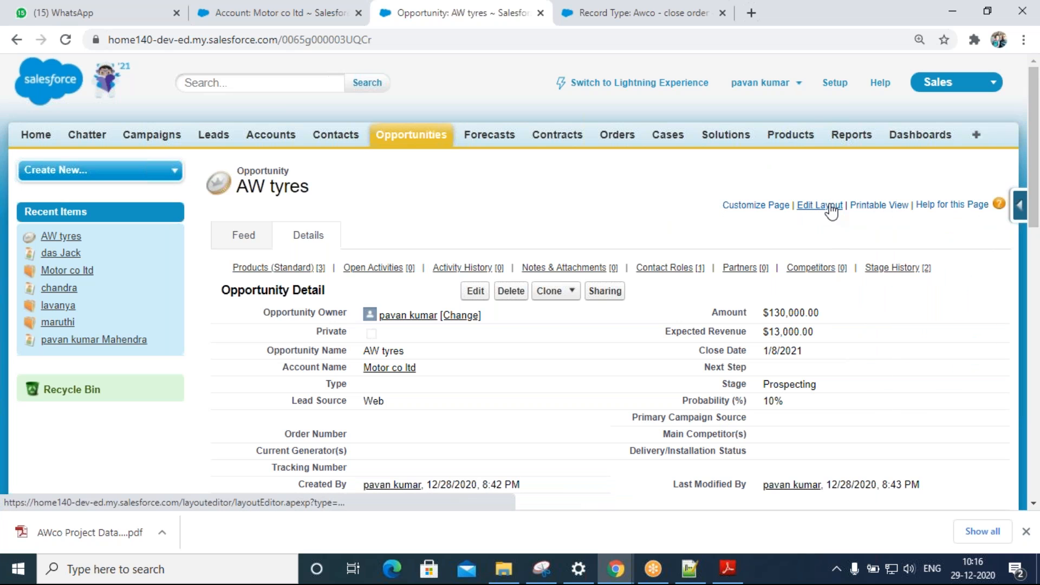
{"action": "left_click", "coordinate": [831, 206]}
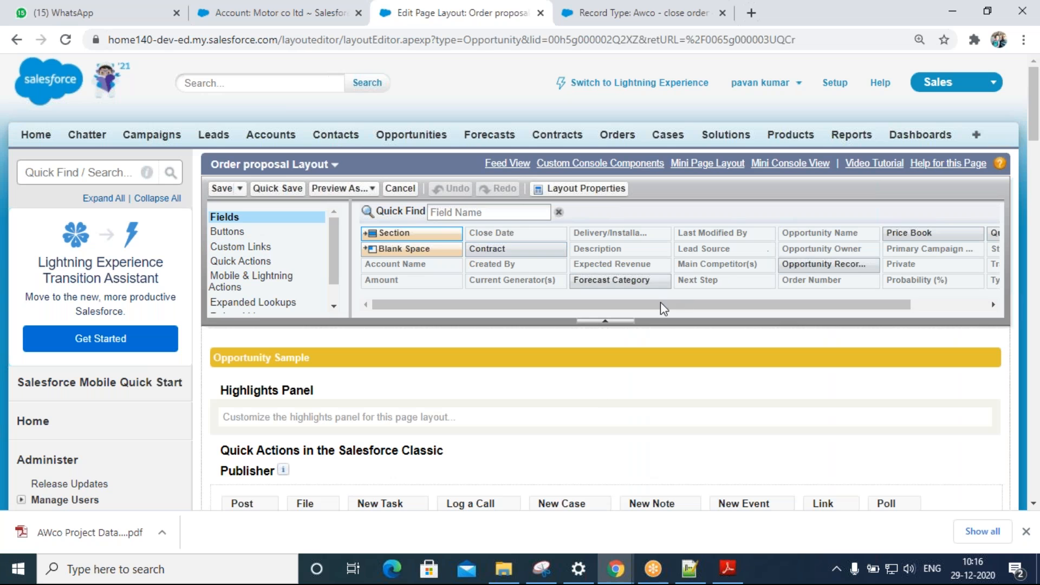
- Place the Opportunity Record Type field above Amount in Opportunity Information and save the layout
{"action": "left_click_drag", "start_coordinate": [637, 309], "coordinate": [725, 303]}
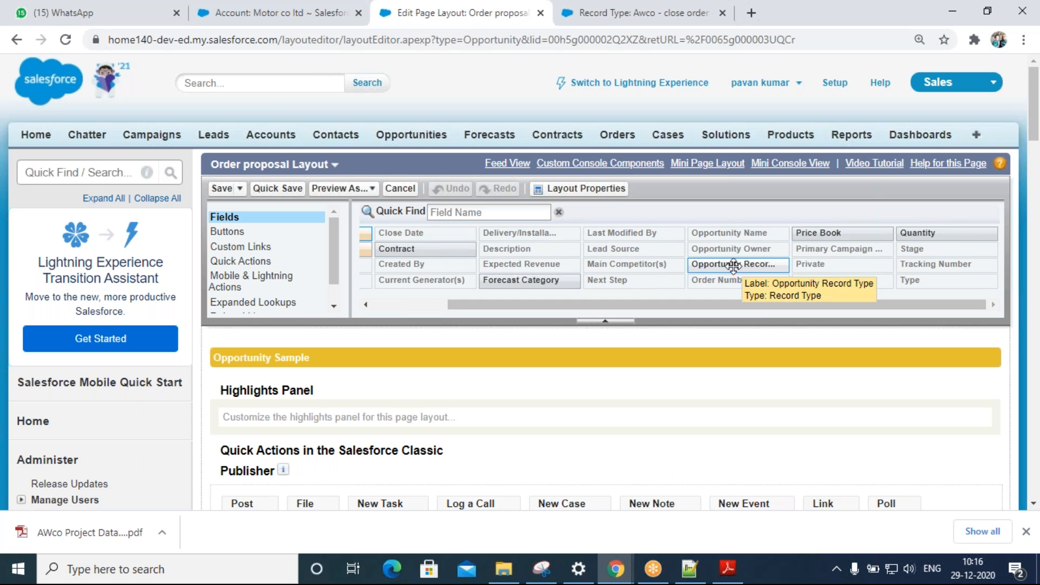
{"action": "left_click_drag", "start_coordinate": [733, 265], "coordinate": [690, 195]}
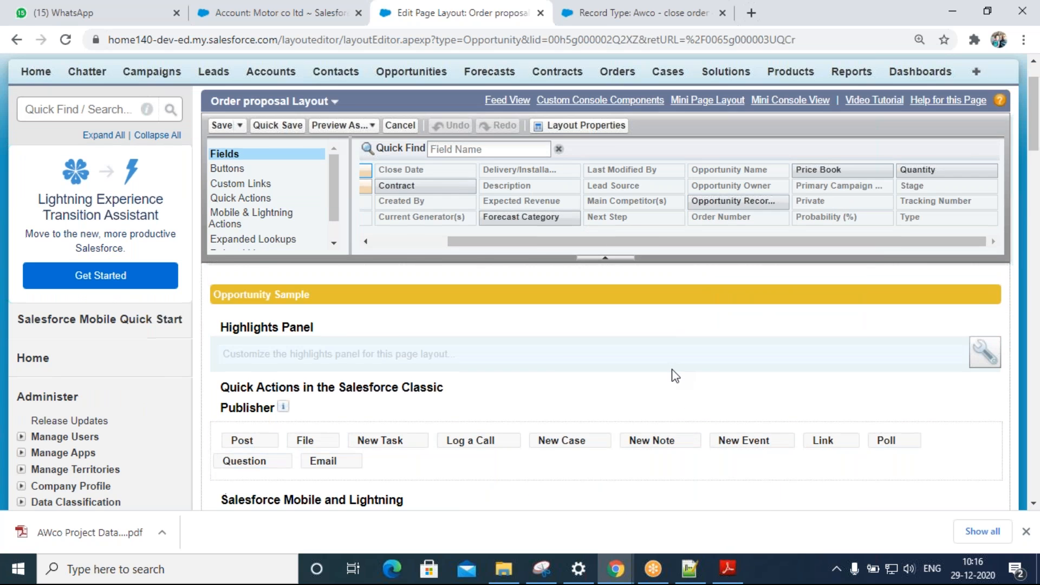
{"action": "scroll", "coordinate": [674, 374], "scroll_direction": "down", "scroll_amount": 7}
{"action": "scroll", "coordinate": [726, 143], "scroll_direction": "down", "scroll_amount": 2}
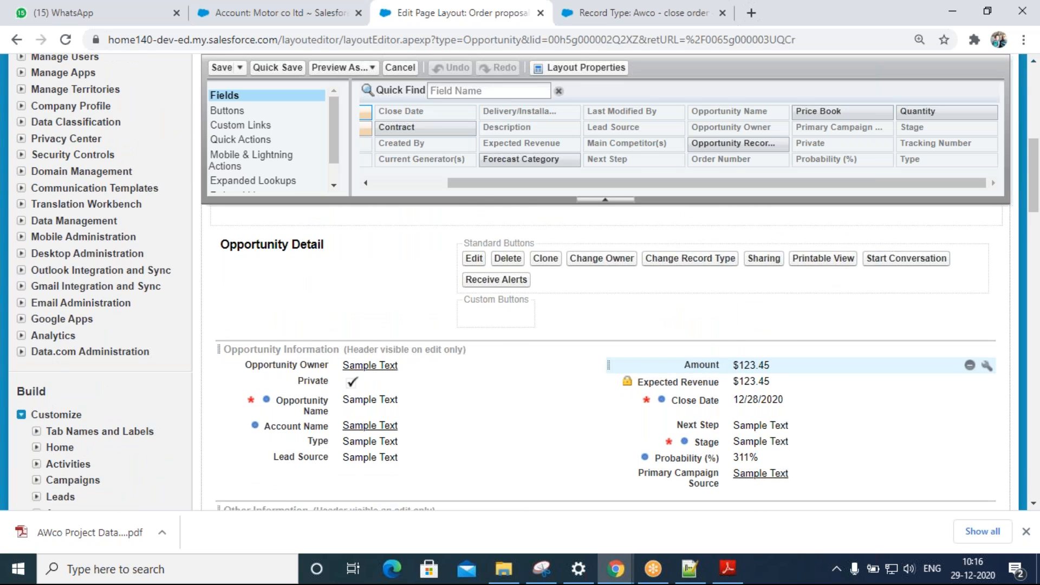
{"action": "left_click_drag", "start_coordinate": [726, 143], "coordinate": [699, 282]}
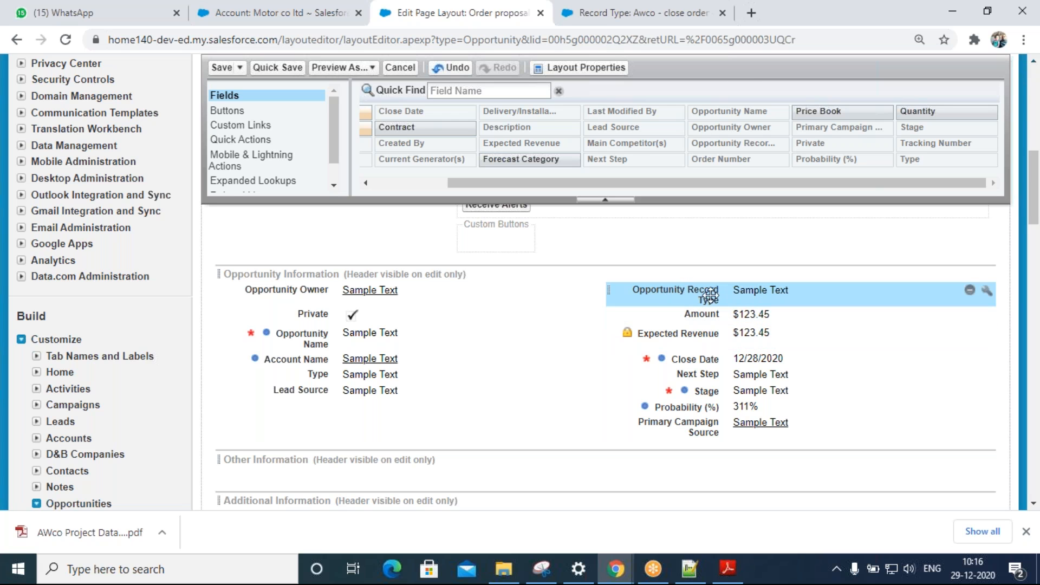
{"action": "left_click", "coordinate": [211, 73]}
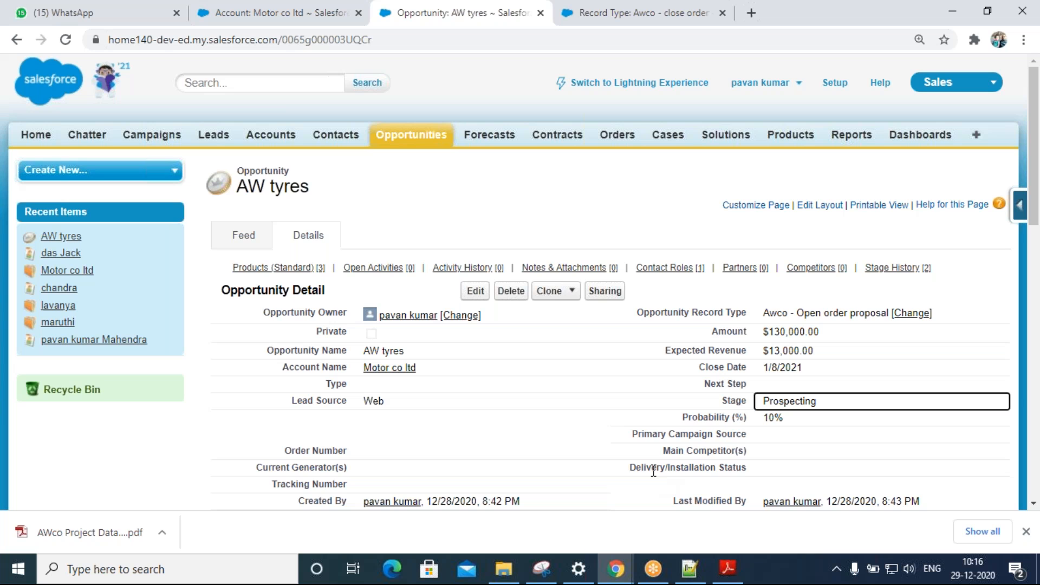
- Check the word 'sales' on line 20 of the Notepad++ notes, then return to AW tyres
{"action": "left_click", "coordinate": [688, 568]}
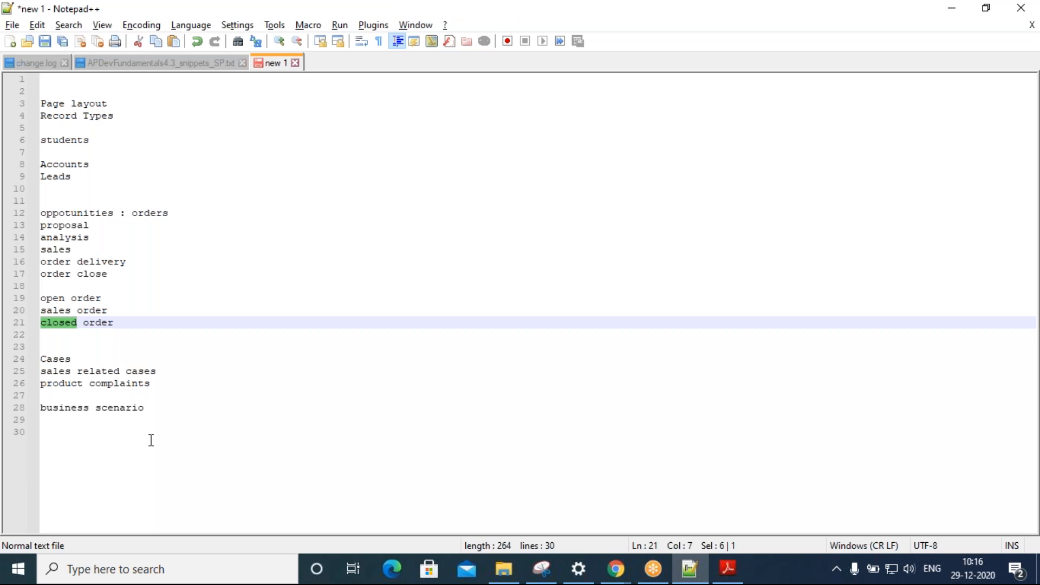
{"action": "double_click", "coordinate": [64, 308]}
{"action": "left_click", "coordinate": [698, 572]}
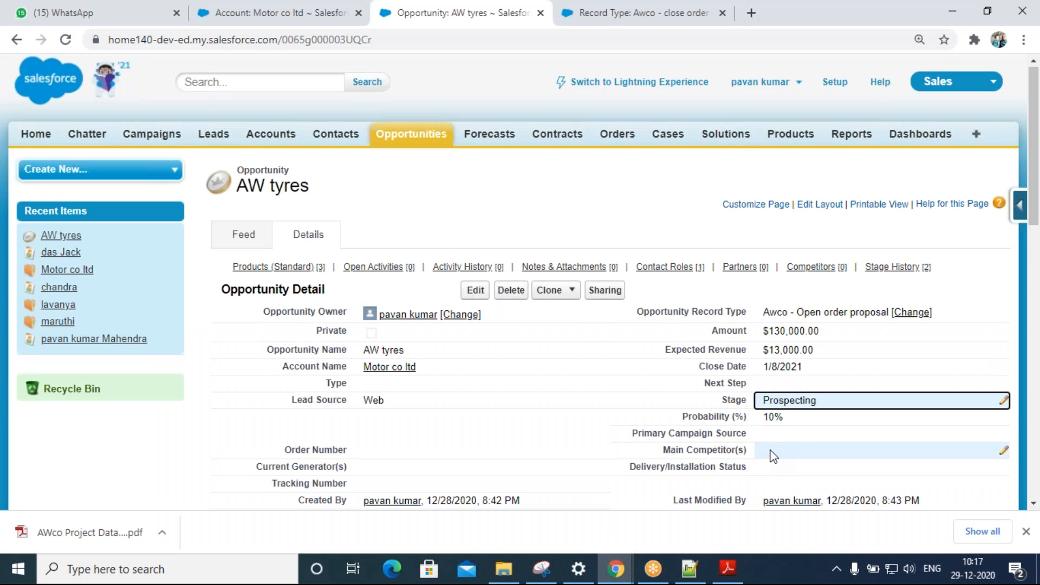
- Keep the AW tyres Stage at Prospecting (10%) in the inline edit and save
{"action": "scroll", "coordinate": [773, 456], "scroll_direction": "down", "scroll_amount": 1}
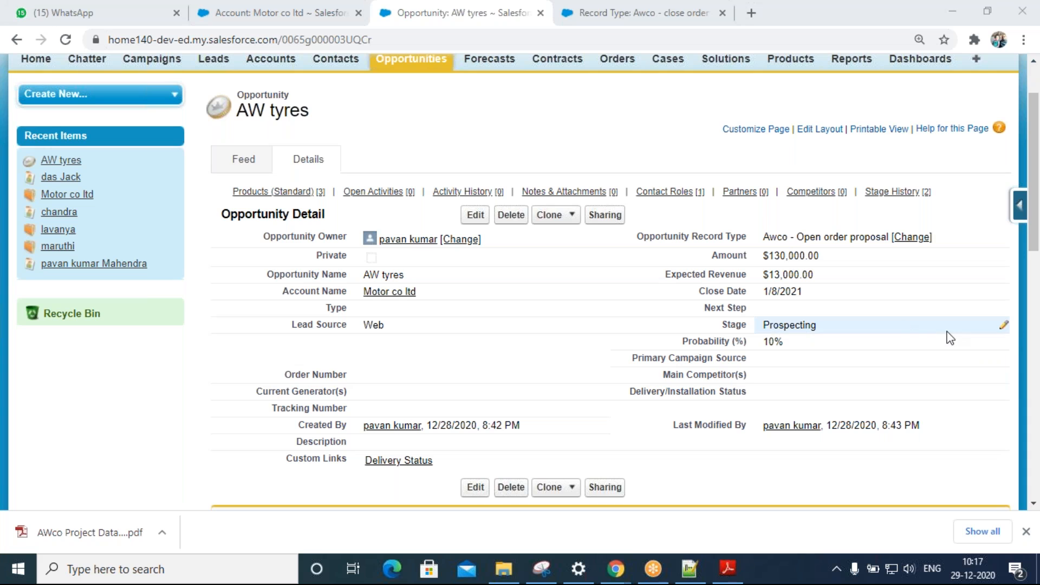
{"action": "left_click", "coordinate": [1006, 326]}
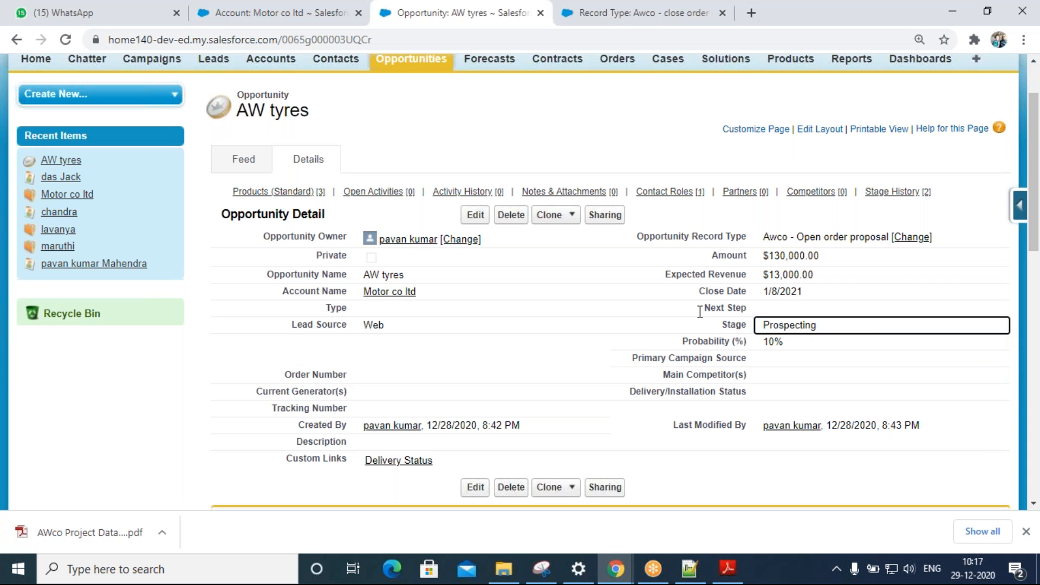
{"action": "left_click", "coordinate": [1005, 326]}
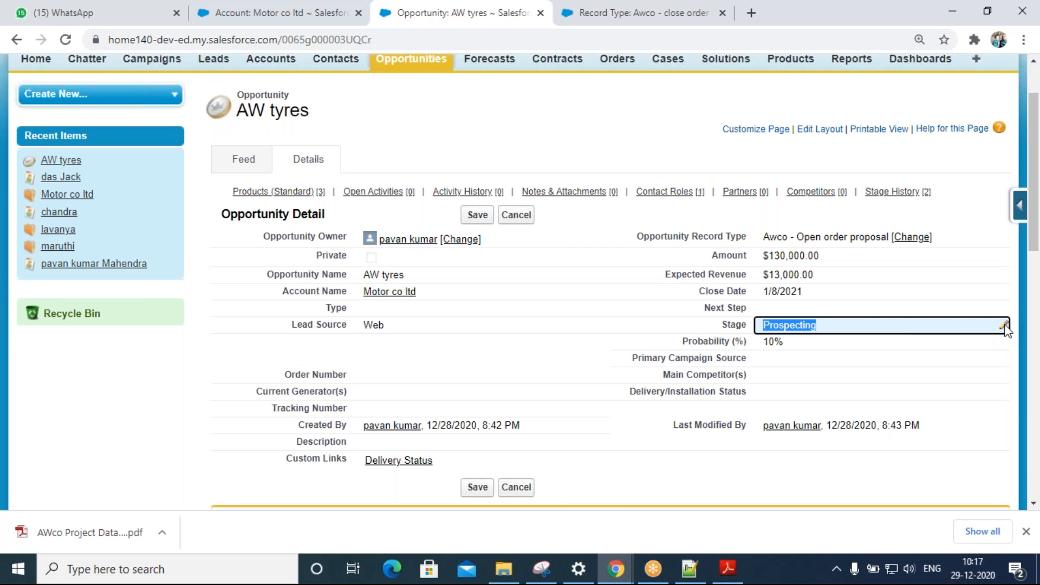
{"action": "left_click", "coordinate": [1005, 327]}
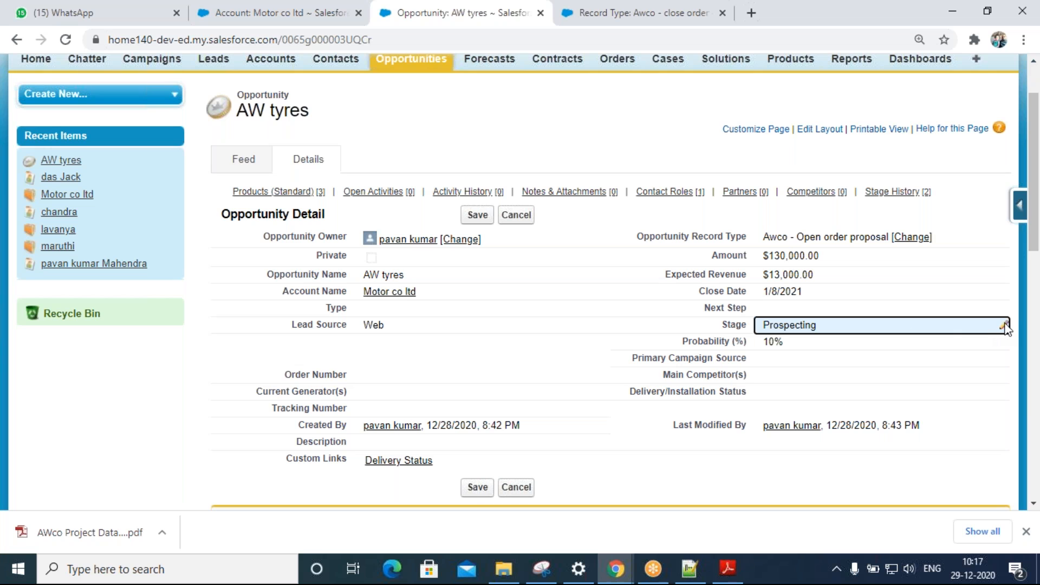
{"action": "left_click", "coordinate": [477, 489]}
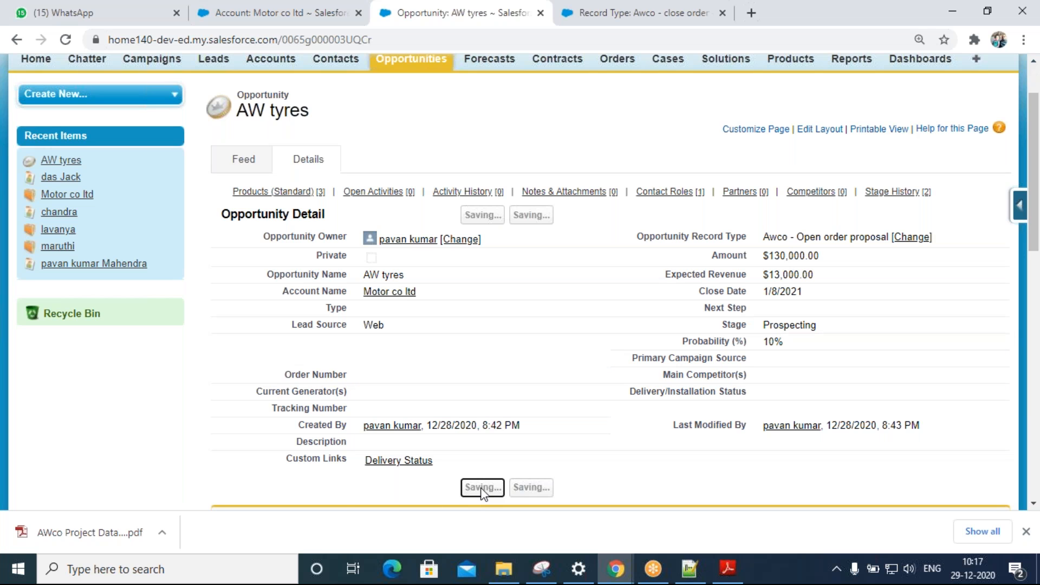
{"action": "scroll", "coordinate": [580, 429], "scroll_direction": "down", "scroll_amount": 3}
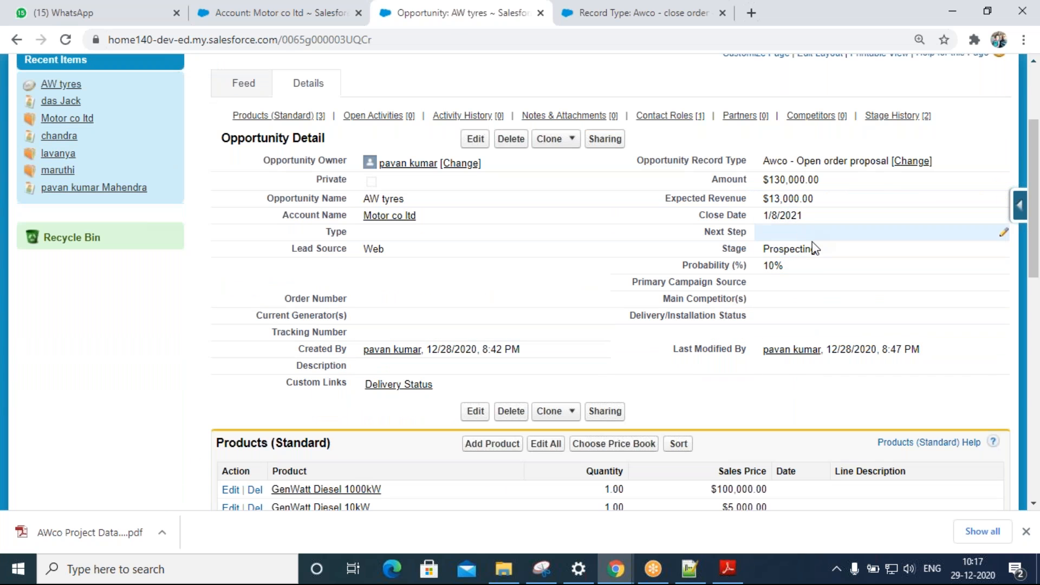
{"action": "left_click", "coordinate": [1005, 250]}
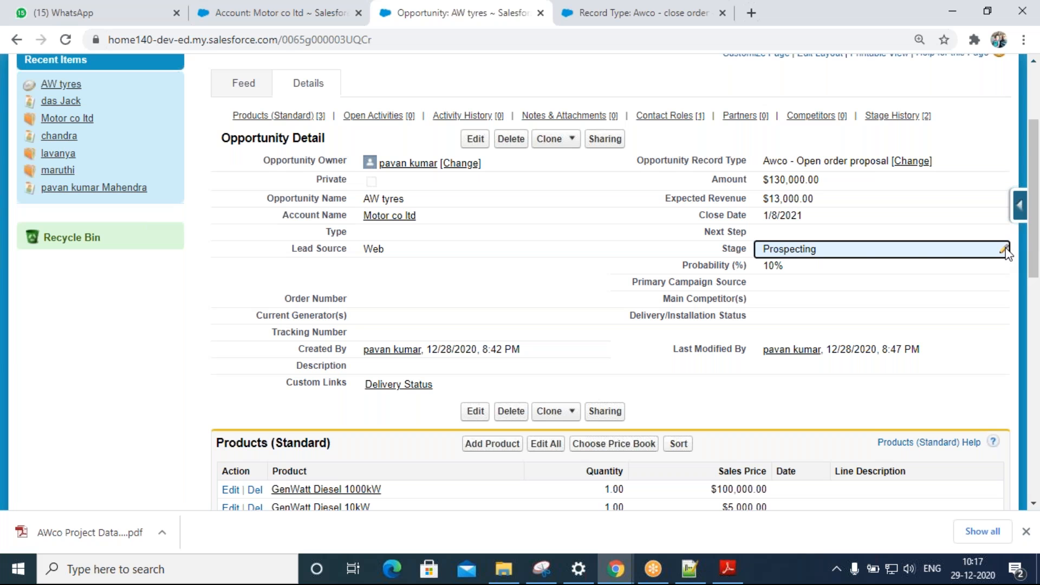
- Move the AW tyres stage to Needs Analysis at 20% probability and save
{"action": "double_click", "coordinate": [865, 250]}
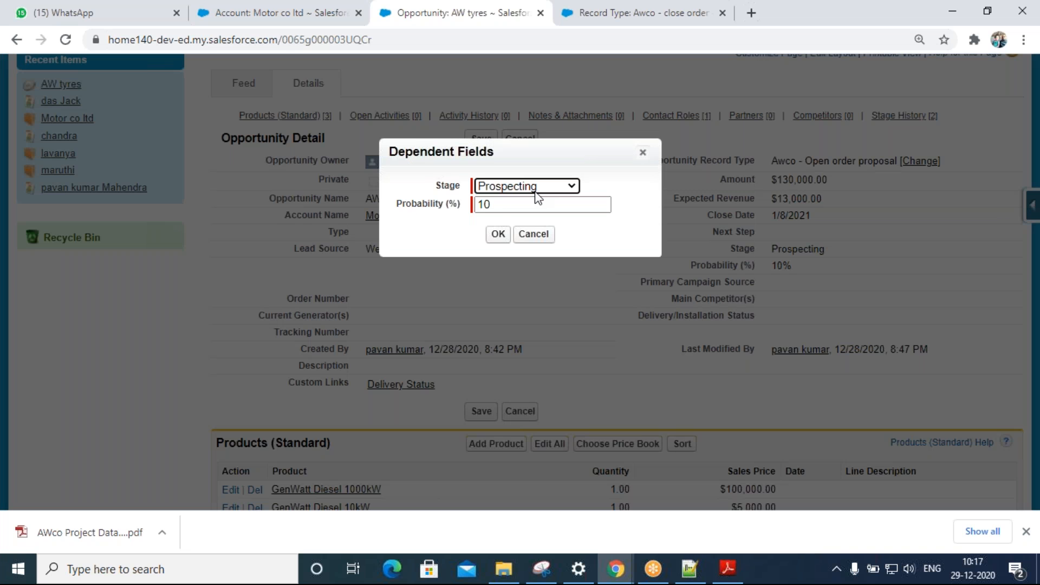
{"action": "left_click", "coordinate": [547, 184]}
{"action": "left_click", "coordinate": [551, 227]}
{"action": "left_click", "coordinate": [498, 234]}
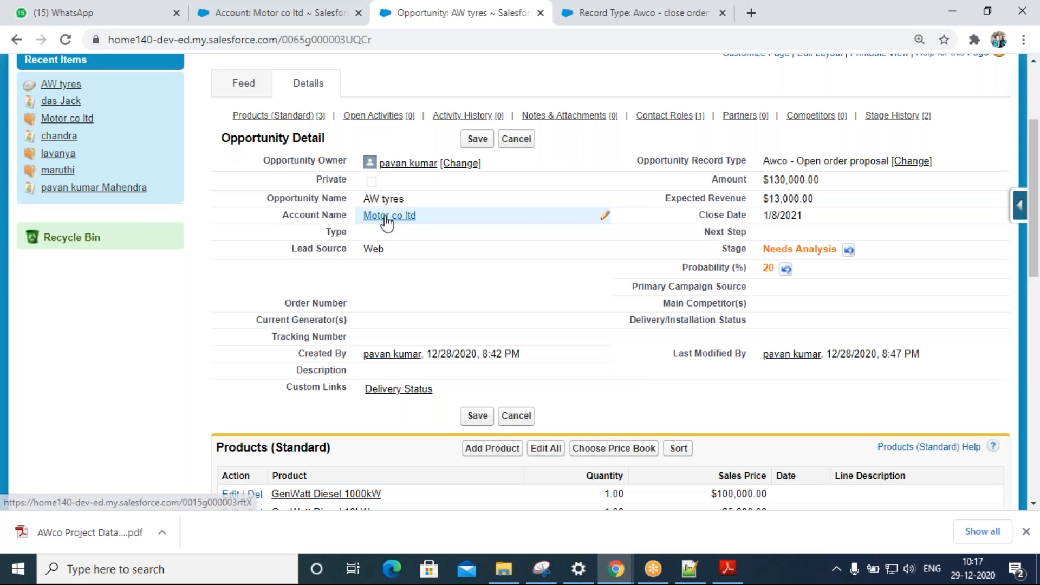
{"action": "mouse_move", "coordinate": [385, 228]}
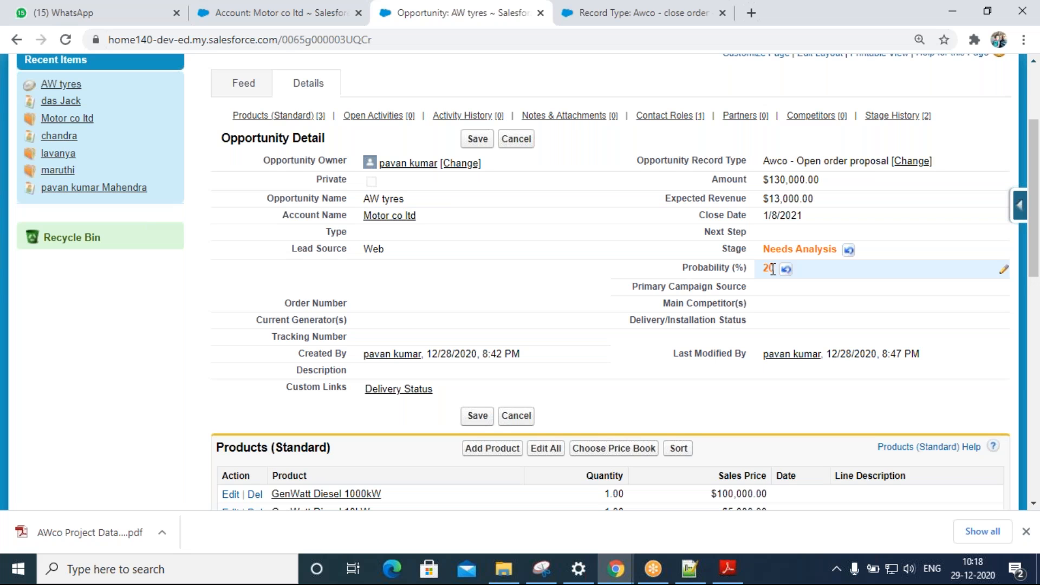
{"action": "left_click", "coordinate": [477, 415]}
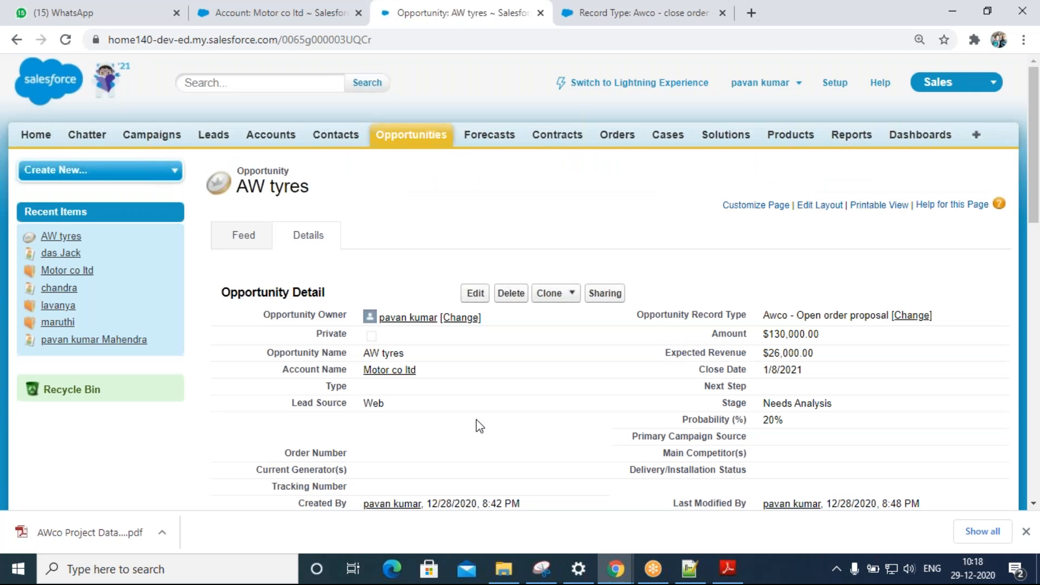
{"action": "scroll", "coordinate": [459, 398], "scroll_direction": "down", "scroll_amount": 3}
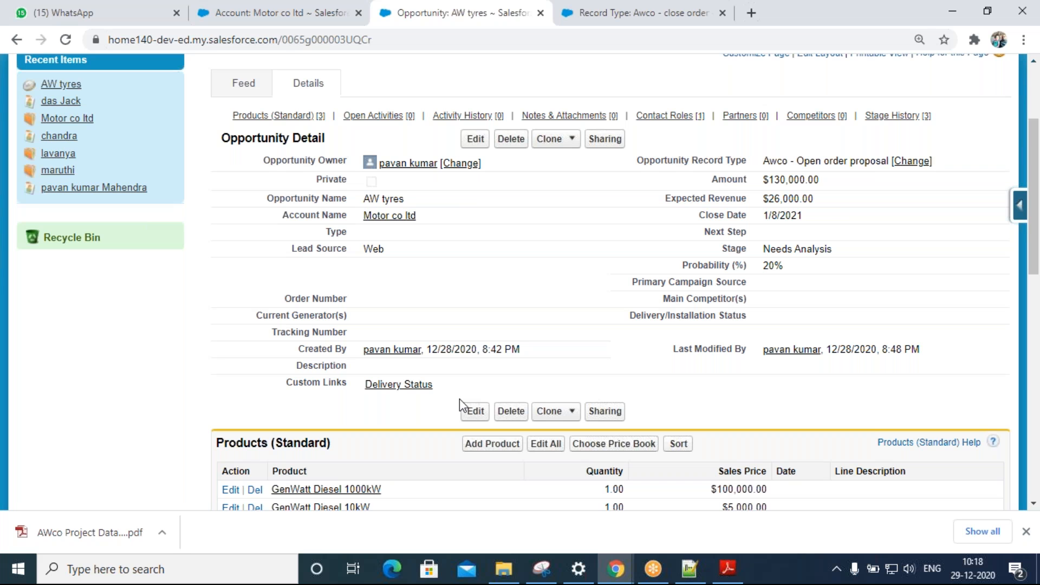
- Advance the stage to Value Proposition at 50% probability and save
{"action": "left_click", "coordinate": [810, 255]}
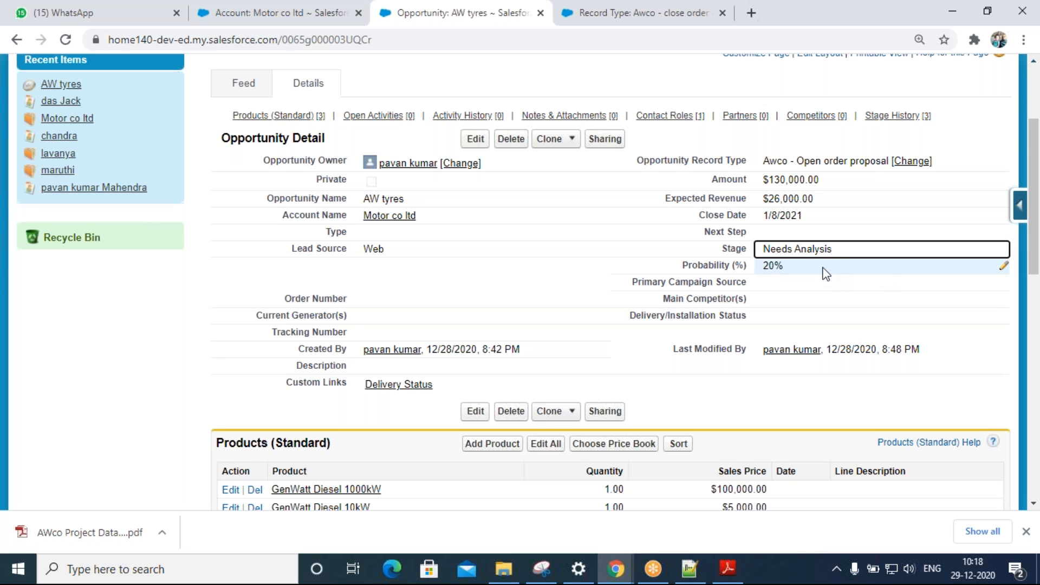
{"action": "left_click", "coordinate": [1003, 249]}
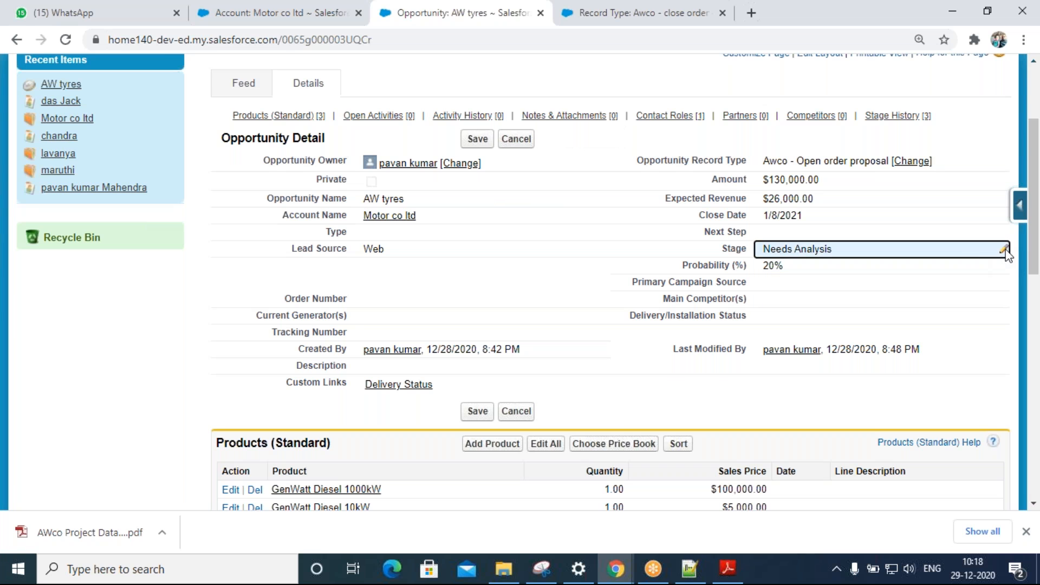
{"action": "left_click", "coordinate": [572, 187]}
{"action": "left_click", "coordinate": [574, 187]}
{"action": "left_click", "coordinate": [567, 188]}
{"action": "left_click", "coordinate": [521, 244]}
{"action": "left_click", "coordinate": [497, 234]}
{"action": "left_click", "coordinate": [470, 416]}
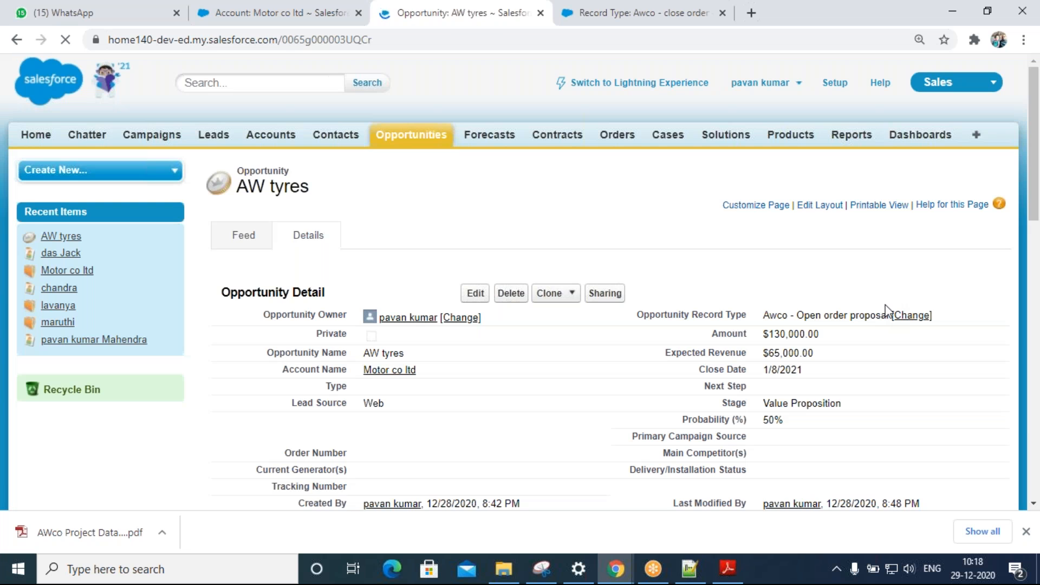
{"action": "scroll", "coordinate": [726, 302], "scroll_direction": "down", "scroll_amount": 4}
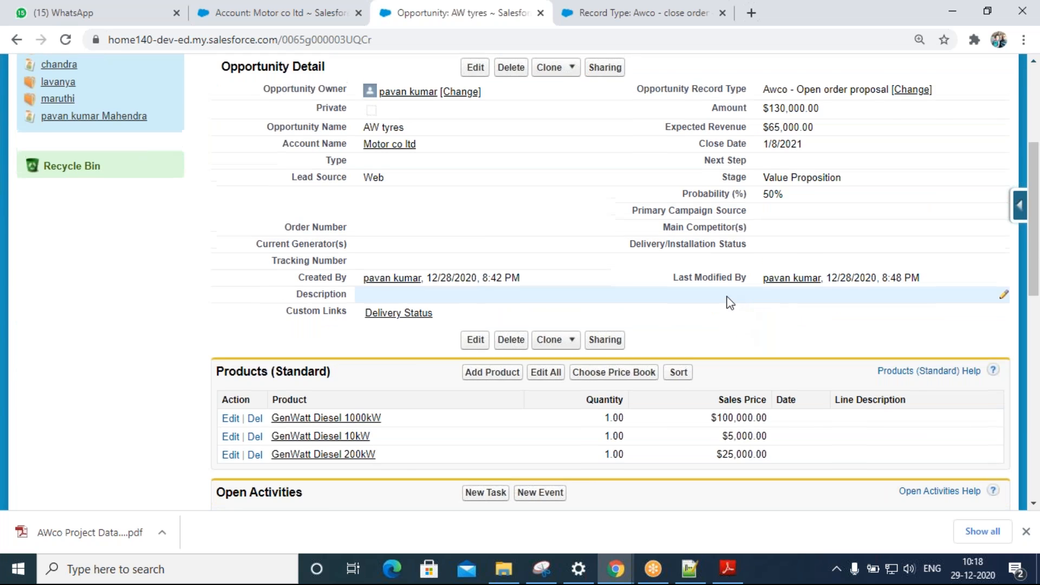
{"action": "scroll", "coordinate": [726, 302], "scroll_direction": "up", "scroll_amount": 3}
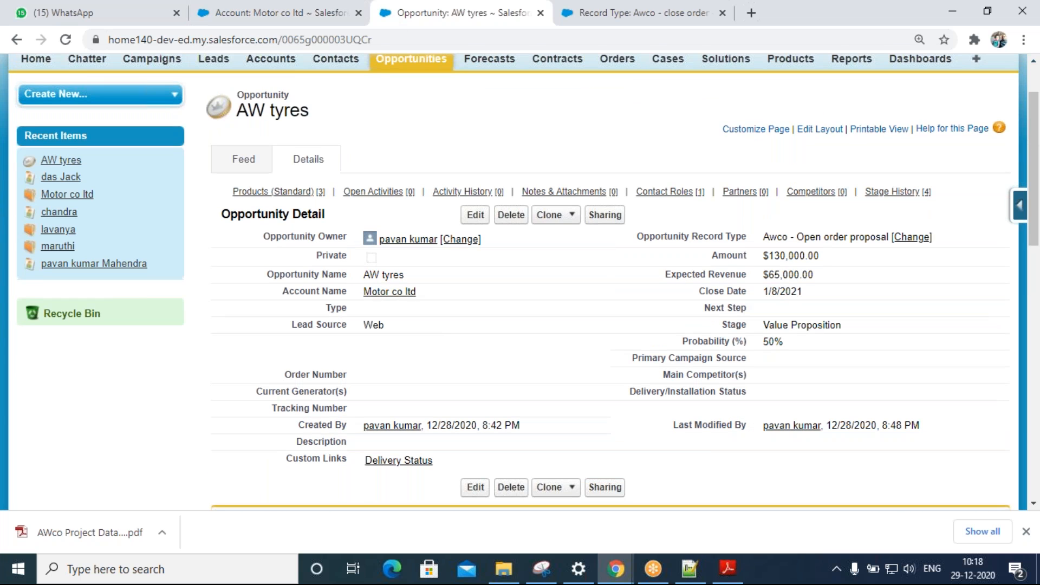
- Add blank lines after the last line of the Notepad++ notes, then return to Chrome
{"action": "left_click", "coordinate": [688, 568]}
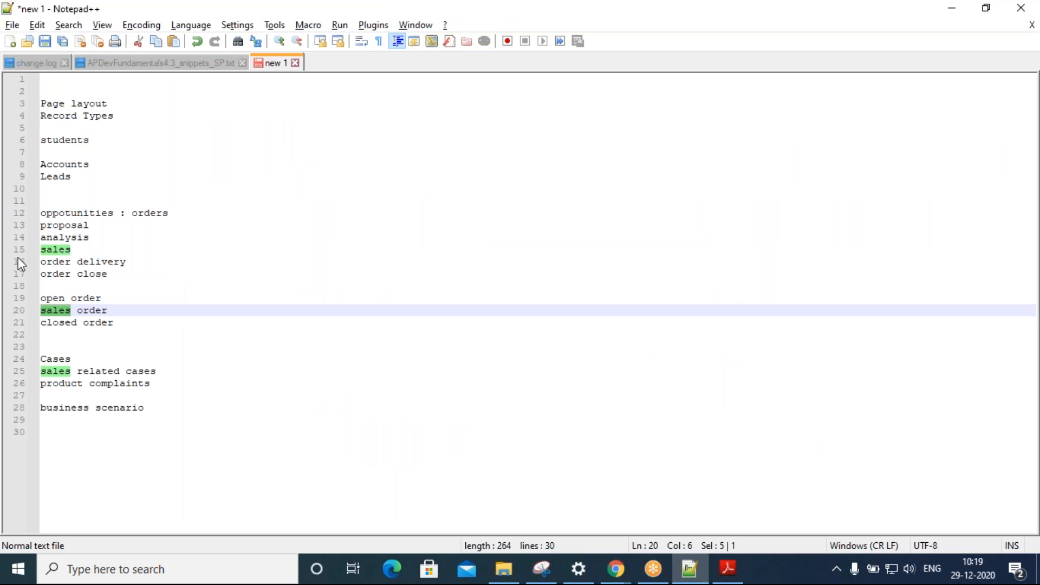
{"action": "left_click", "coordinate": [256, 433]}
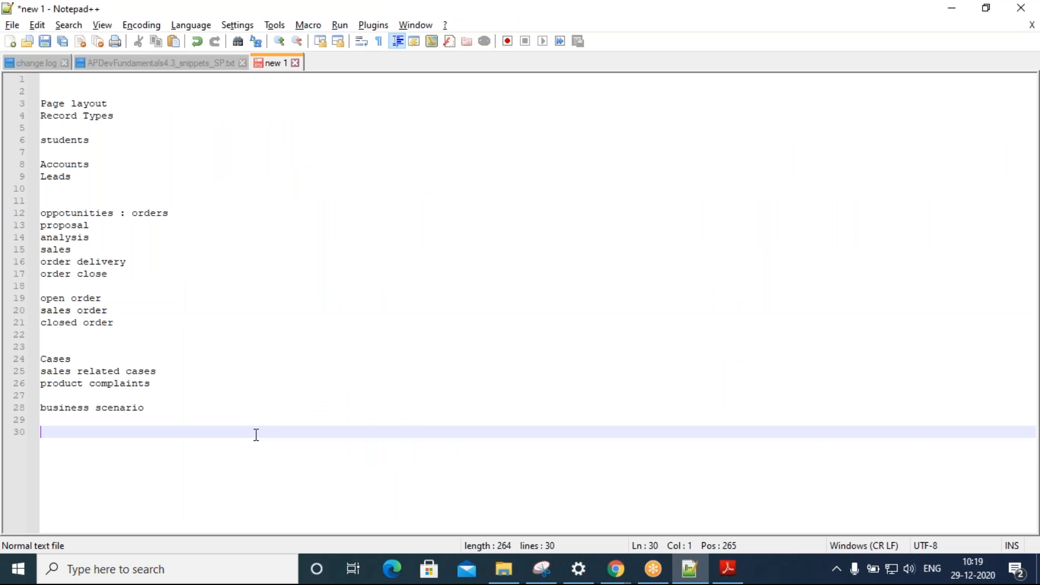
{"action": "key", "text": "Return"}
{"action": "key", "text": "Return"}
{"action": "key", "text": "Return"}
{"action": "key", "text": "Return"}
{"action": "key", "text": "Return"}
{"action": "key", "text": "Return"}
{"action": "key", "text": "Return"}
{"action": "key", "text": "Return"}
{"action": "key", "text": "Return"}
{"action": "key", "text": "Return"}
{"action": "key", "text": "Return"}
{"action": "key", "text": "Return"}
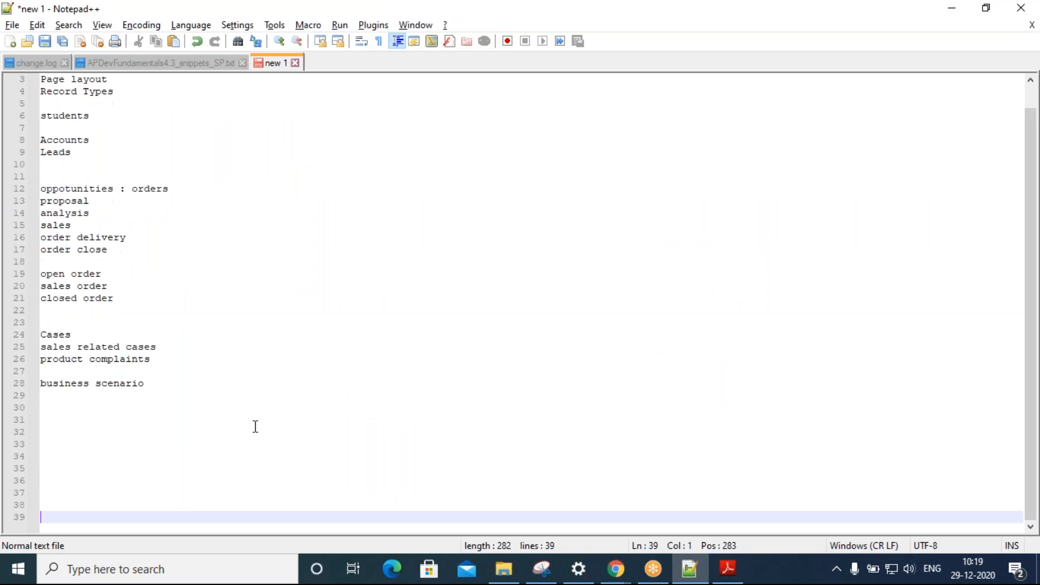
{"action": "key", "text": "Return"}
{"action": "key", "text": "Return"}
{"action": "key", "text": "Return"}
{"action": "key", "text": "Return"}
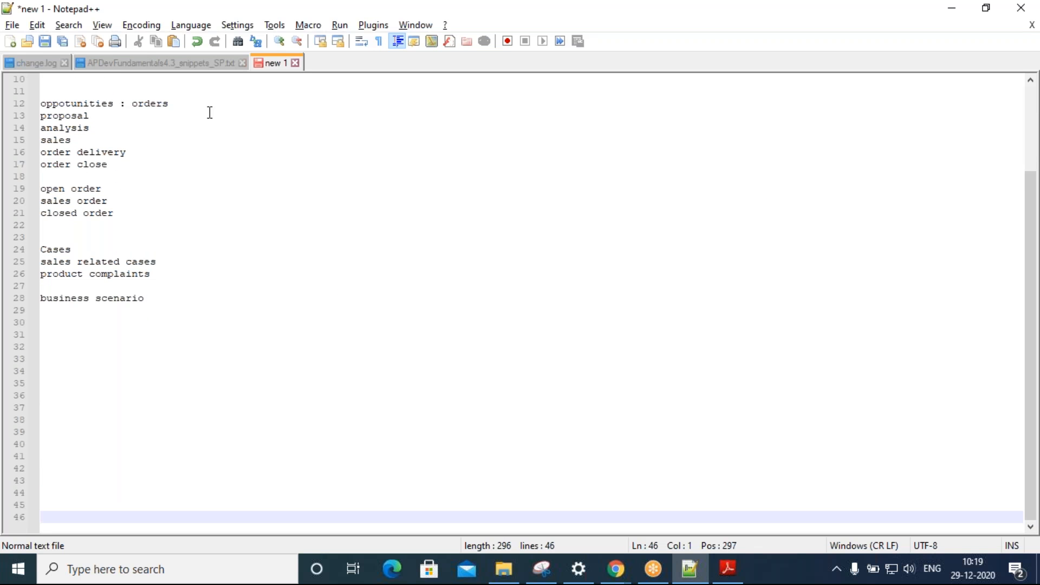
{"action": "left_click_drag", "start_coordinate": [59, 201], "coordinate": [33, 204]}
{"action": "left_click", "coordinate": [615, 568]}
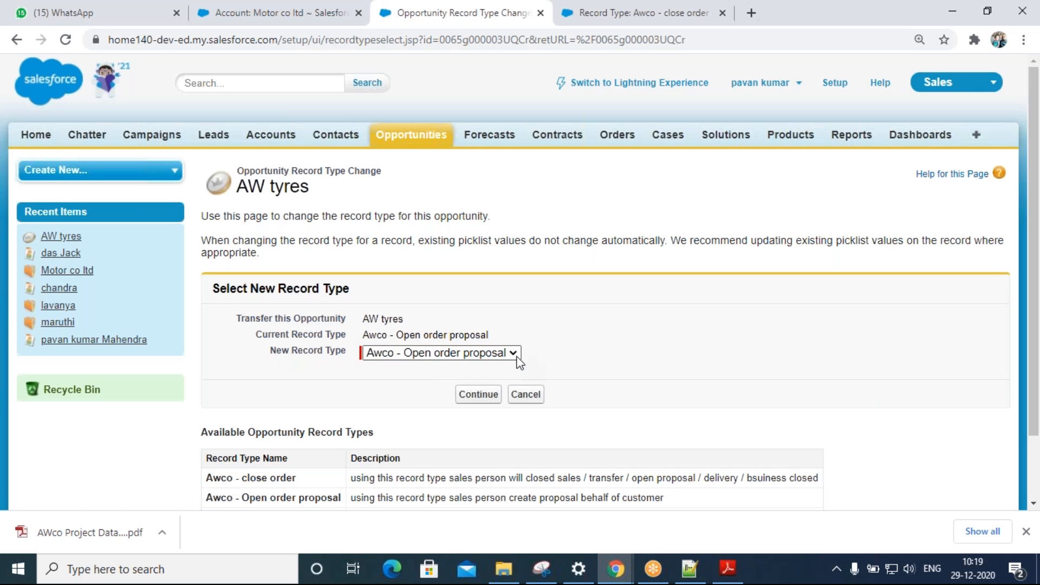
- Change the AW tyres record type to Awco - close order
{"action": "left_click", "coordinate": [513, 353]}
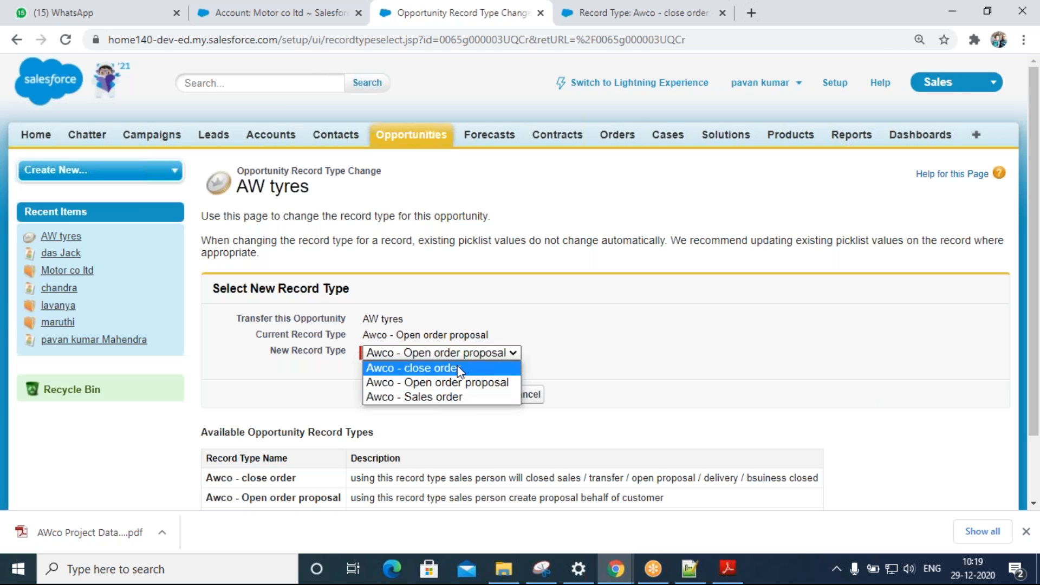
{"action": "left_click", "coordinate": [456, 396]}
{"action": "left_click", "coordinate": [478, 394]}
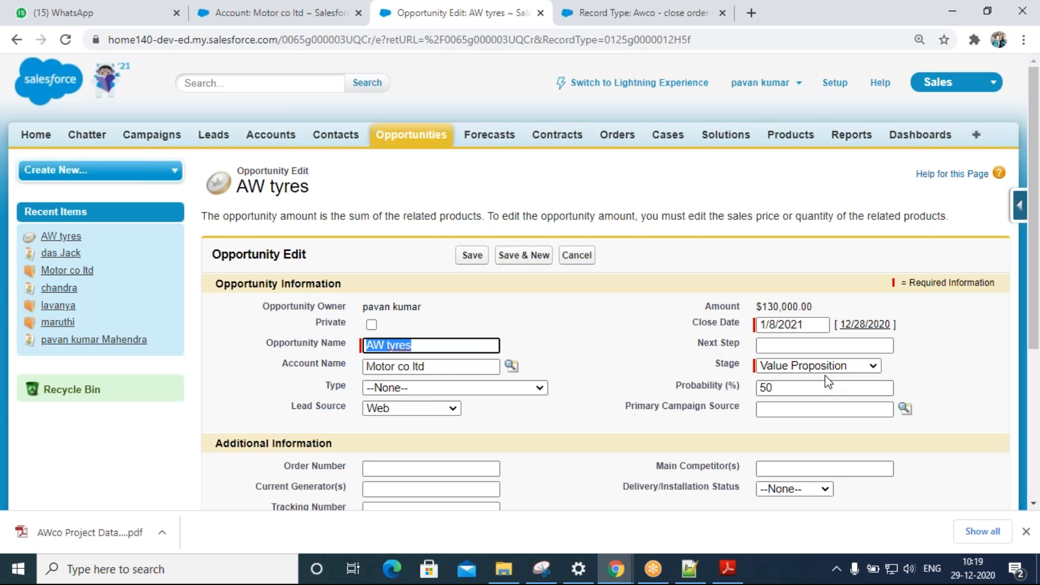
- Set Stage to Perception Analysis at 70%, save, and hide the feed
{"action": "left_click", "coordinate": [837, 368]}
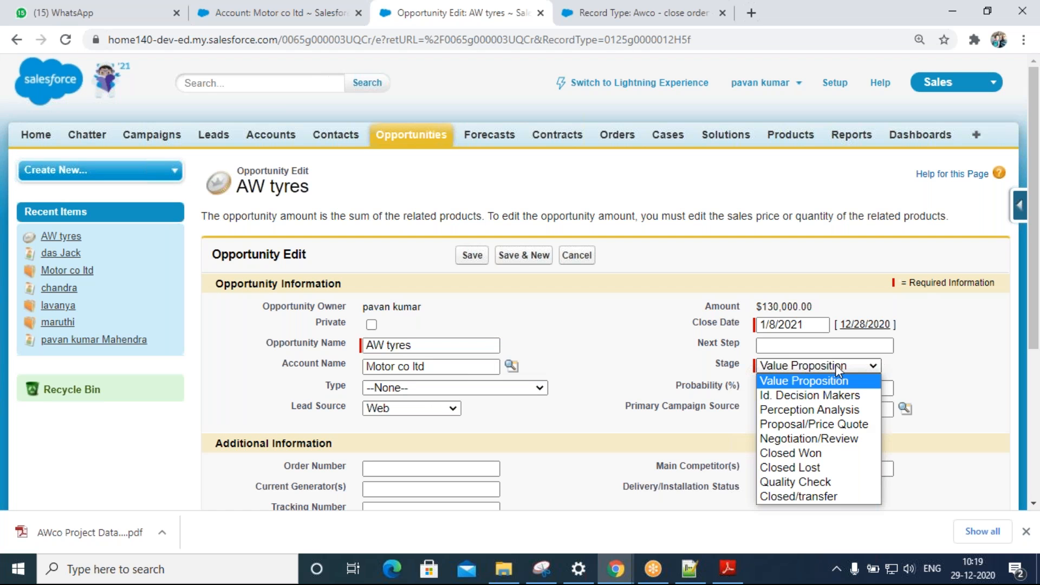
{"action": "left_click", "coordinate": [820, 399]}
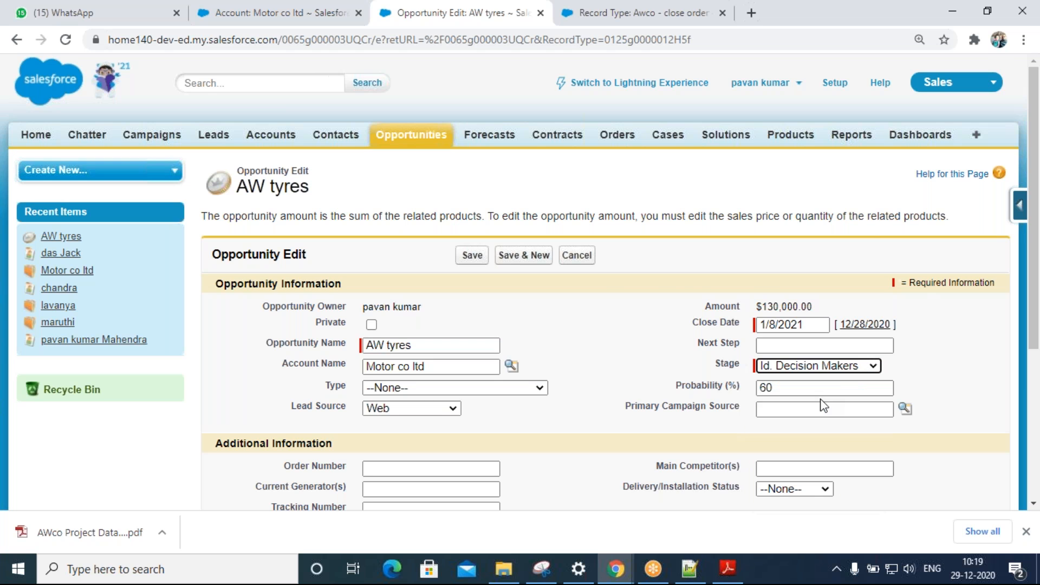
{"action": "left_click", "coordinate": [820, 370]}
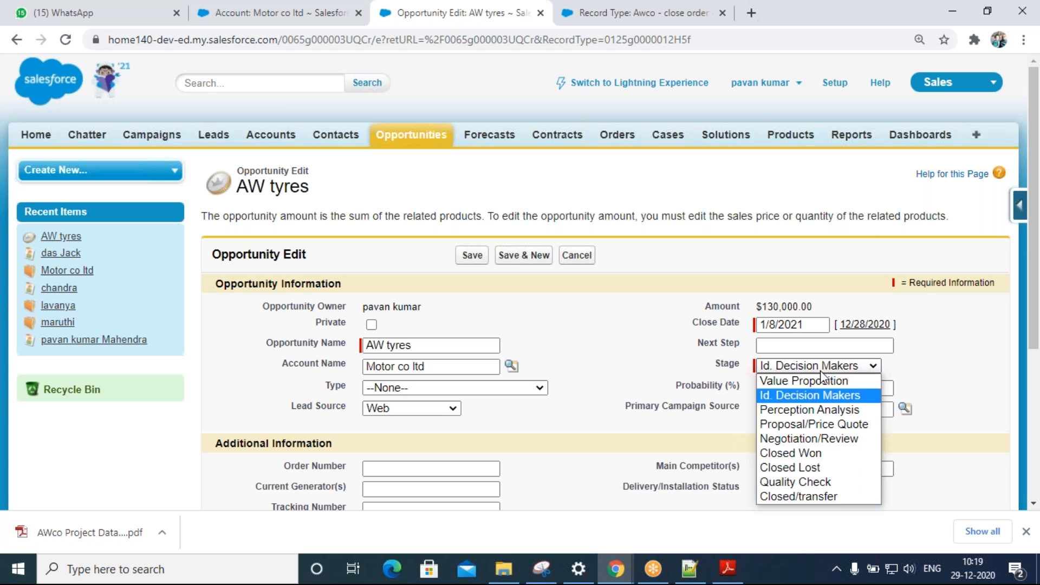
{"action": "left_click", "coordinate": [817, 409]}
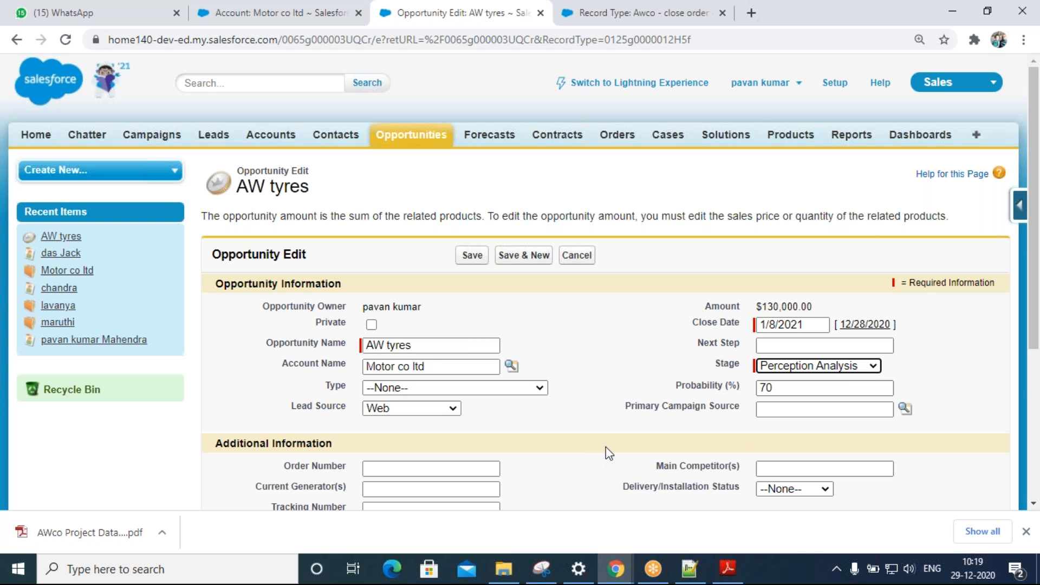
{"action": "scroll", "coordinate": [605, 446], "scroll_direction": "down", "scroll_amount": 3}
{"action": "left_click", "coordinate": [476, 104]}
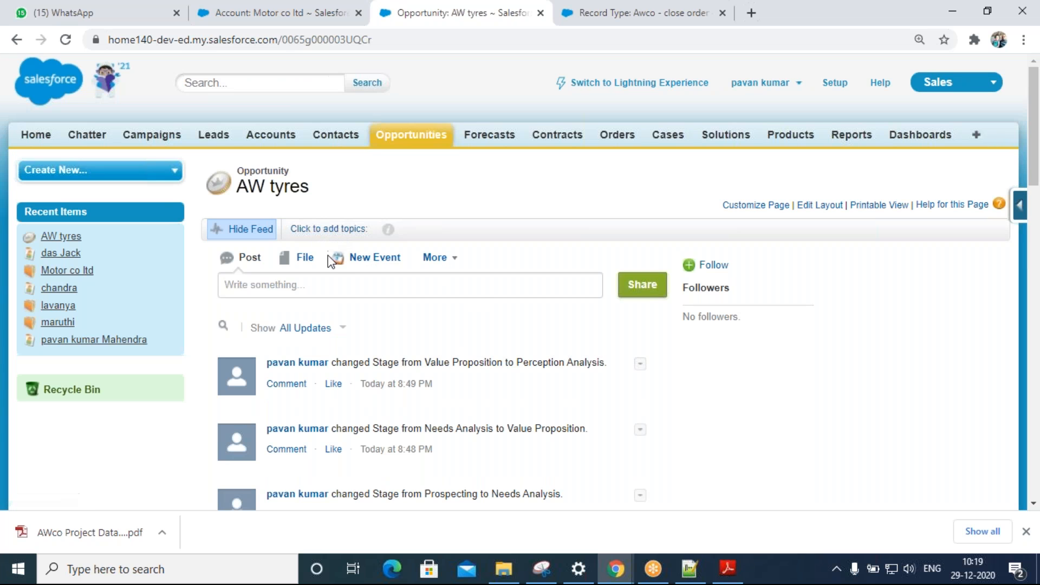
{"action": "left_click", "coordinate": [249, 229]}
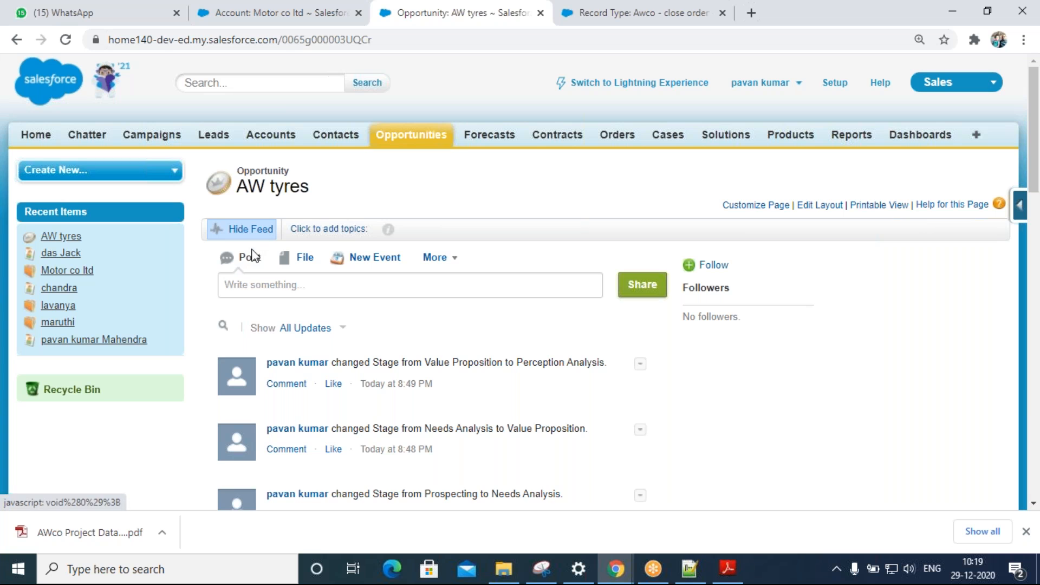
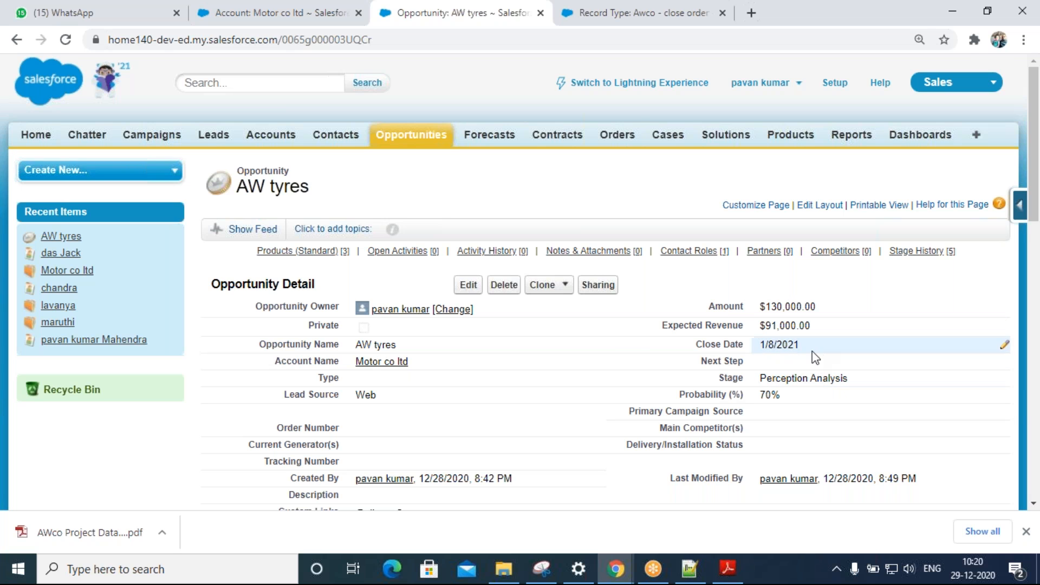
- Place Opportunity Record Type above Amount on the Sales proposal layout and save it
{"action": "left_click", "coordinate": [828, 208]}
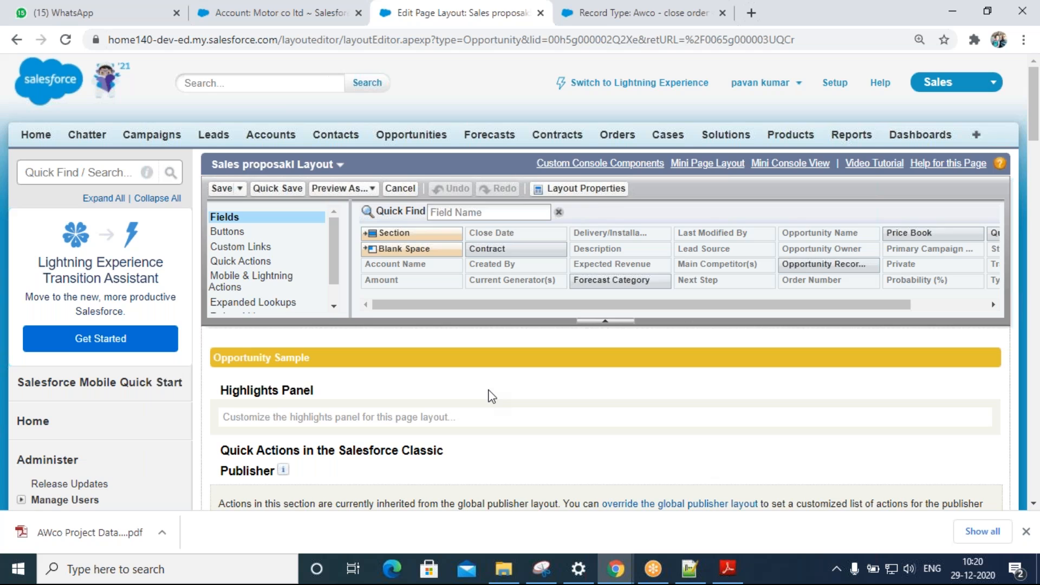
{"action": "scroll", "coordinate": [490, 398], "scroll_direction": "down", "scroll_amount": 12}
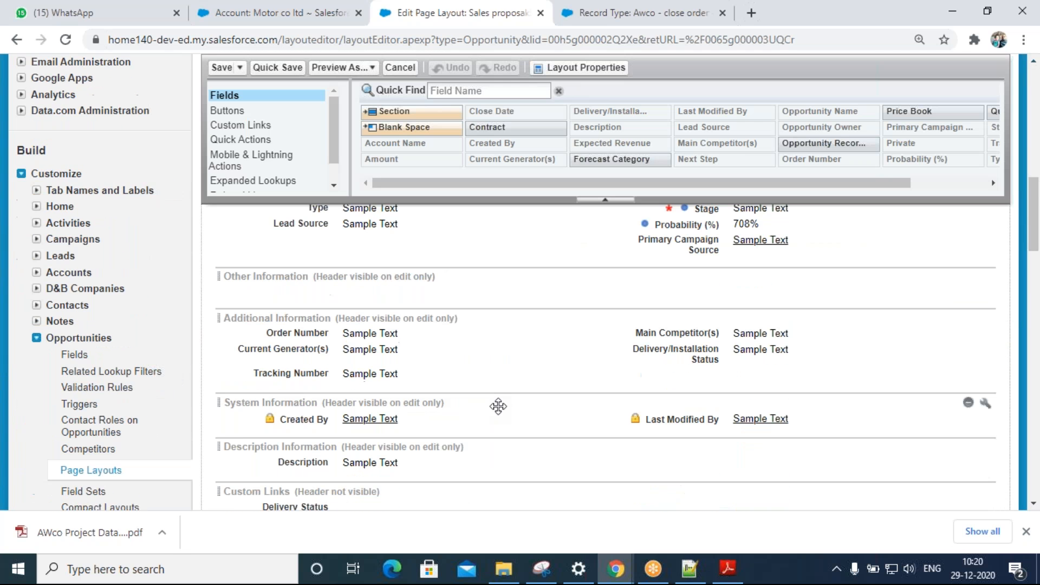
{"action": "scroll", "coordinate": [497, 406], "scroll_direction": "up", "scroll_amount": 3}
{"action": "left_click_drag", "start_coordinate": [811, 143], "coordinate": [669, 289]}
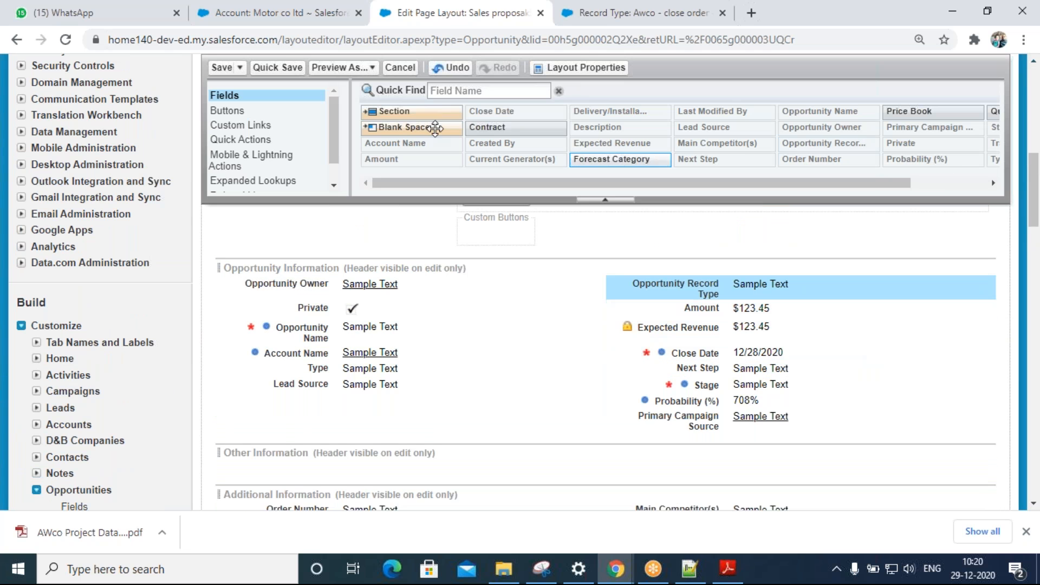
{"action": "left_click", "coordinate": [222, 69]}
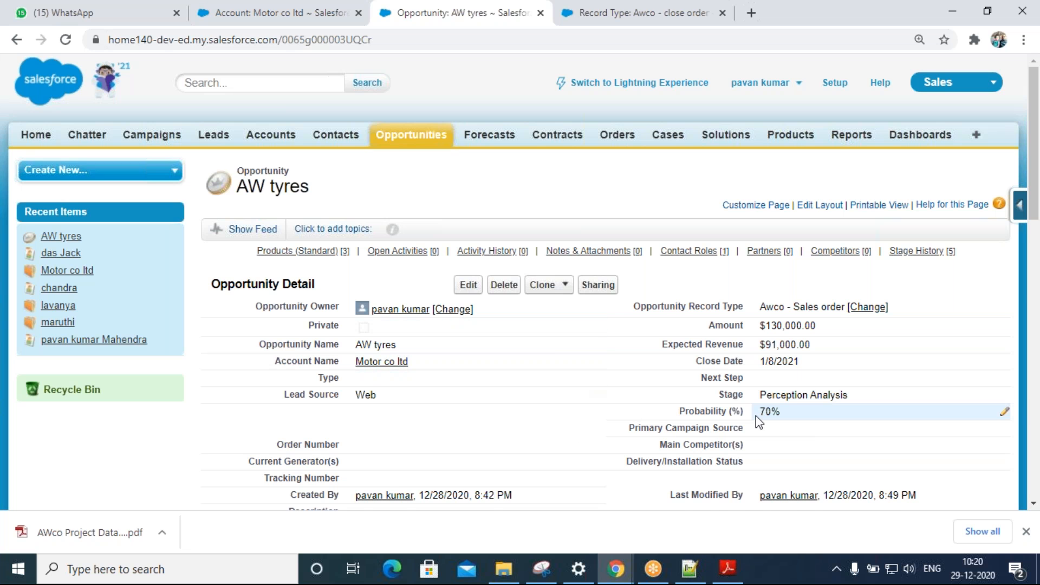
- Set AW tyres' Stage to Negotiation/Review at 90% probability and save
{"action": "scroll", "coordinate": [756, 421], "scroll_direction": "down", "scroll_amount": 3}
{"action": "scroll", "coordinate": [756, 421], "scroll_direction": "up", "scroll_amount": 2}
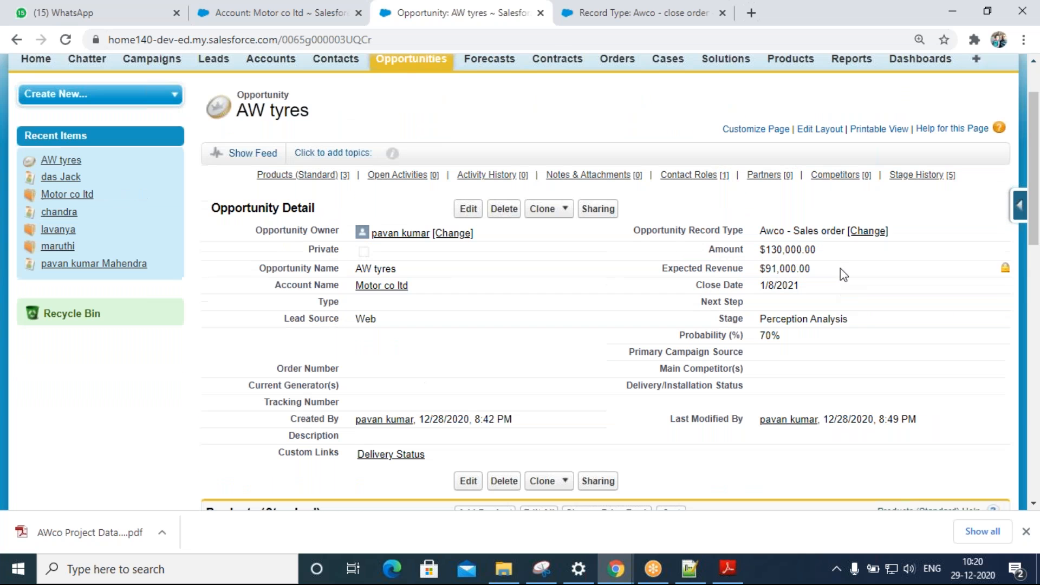
{"action": "left_click", "coordinate": [890, 319]}
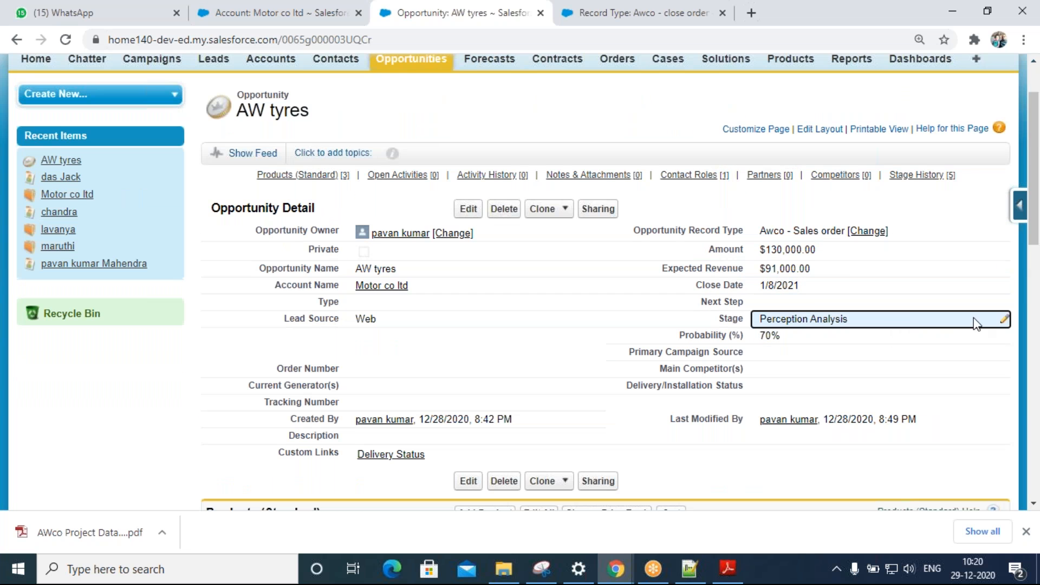
{"action": "left_click", "coordinate": [1005, 323]}
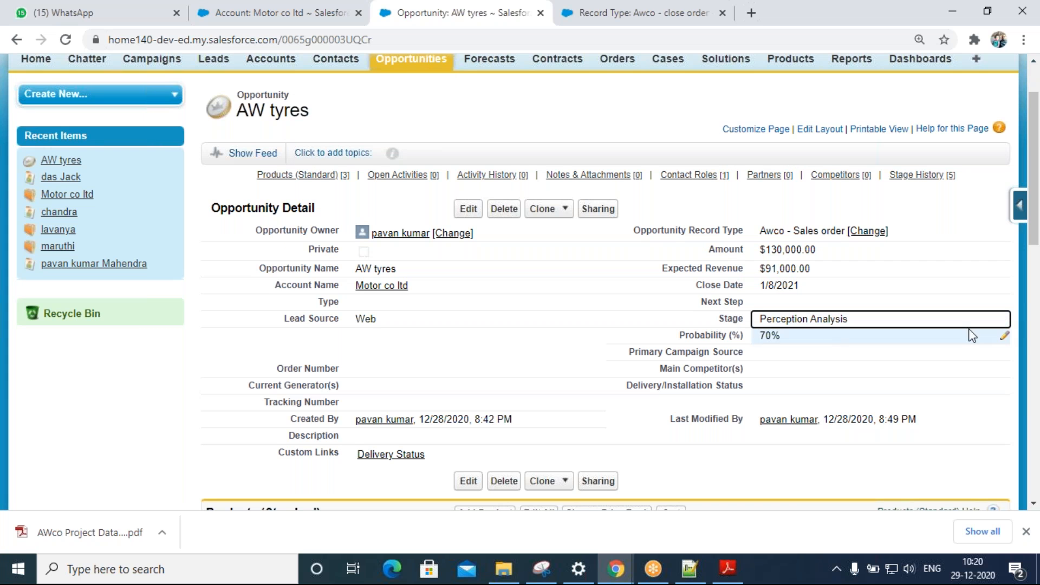
{"action": "left_click", "coordinate": [1004, 322]}
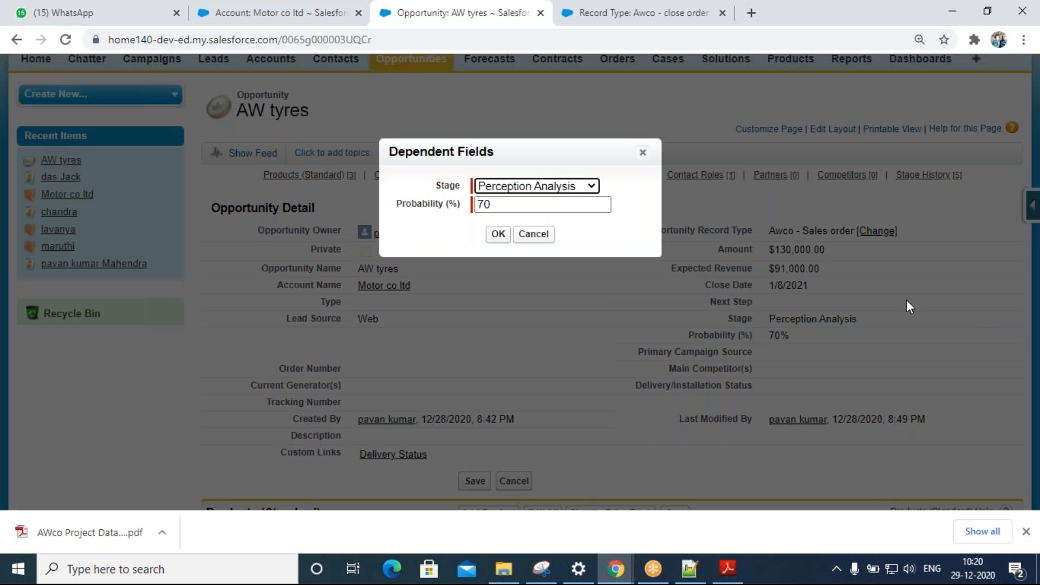
{"action": "left_click", "coordinate": [565, 187]}
{"action": "left_click", "coordinate": [551, 242]}
{"action": "left_click", "coordinate": [497, 235]}
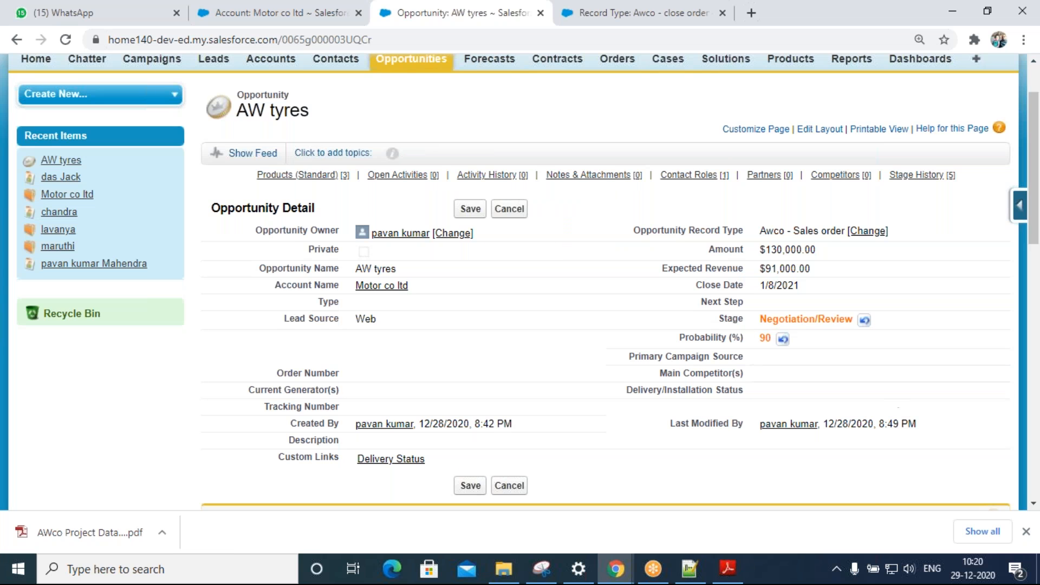
{"action": "left_click", "coordinate": [470, 485]}
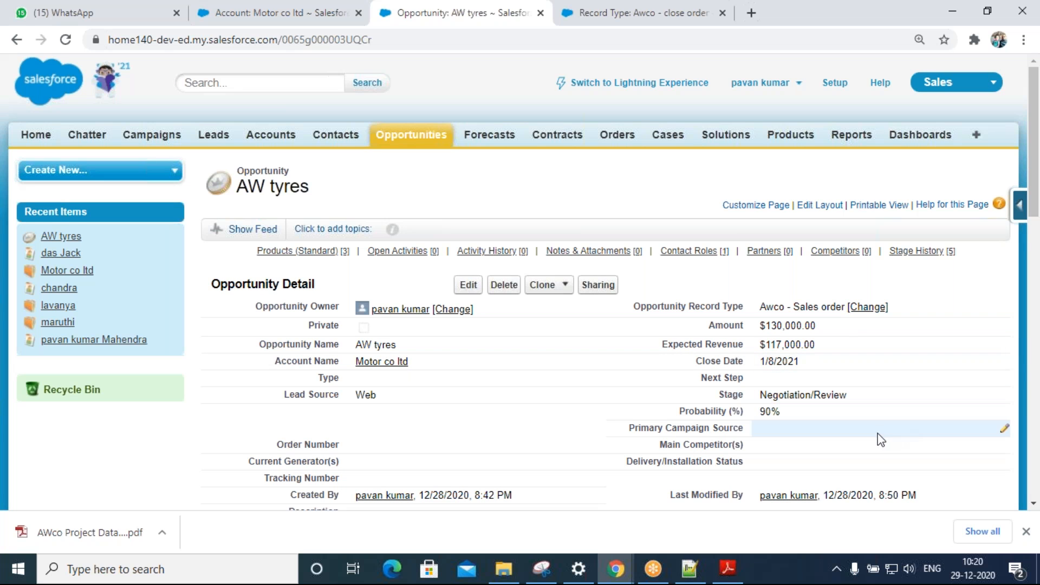
- Reopen the Stage editor, browse the stage list, and cancel without changes
{"action": "scroll", "coordinate": [854, 453], "scroll_direction": "down", "scroll_amount": 1}
{"action": "scroll", "coordinate": [854, 453], "scroll_direction": "down", "scroll_amount": 5}
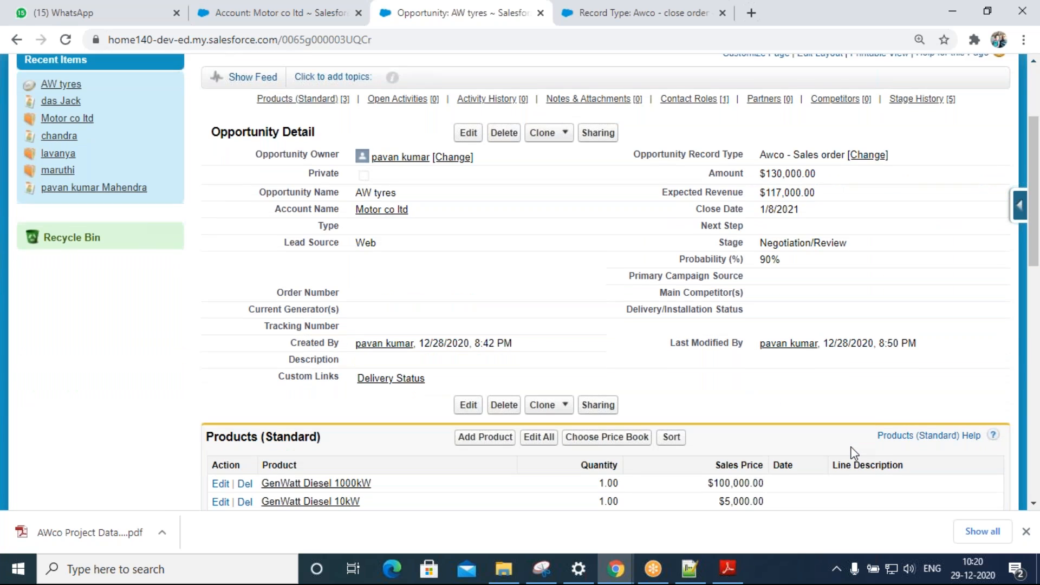
{"action": "scroll", "coordinate": [854, 453], "scroll_direction": "up", "scroll_amount": 4}
{"action": "scroll", "coordinate": [849, 450], "scroll_direction": "down", "scroll_amount": 1}
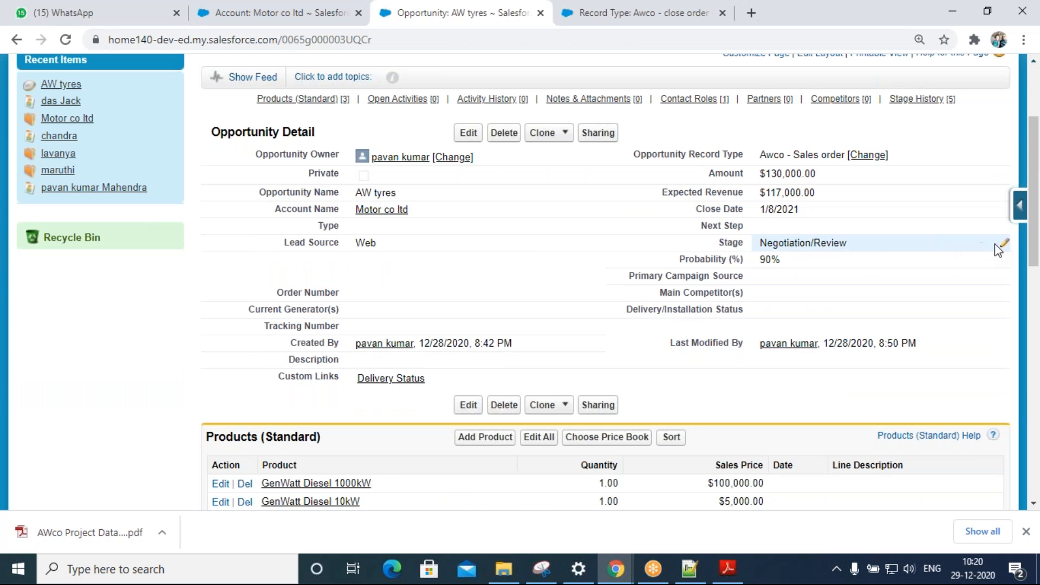
{"action": "left_click", "coordinate": [1005, 245]}
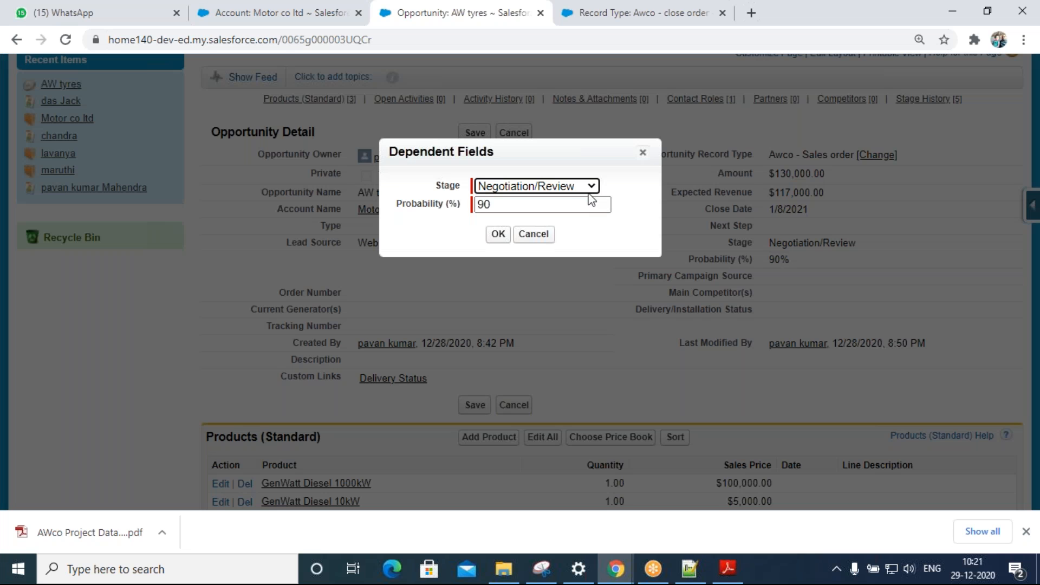
{"action": "left_click", "coordinate": [591, 187]}
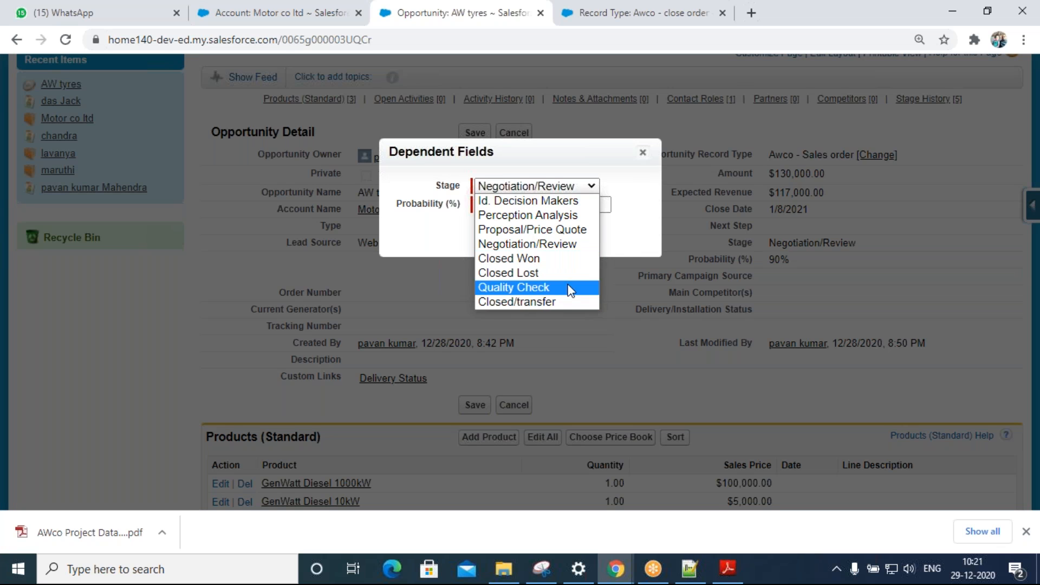
{"action": "left_click", "coordinate": [619, 245]}
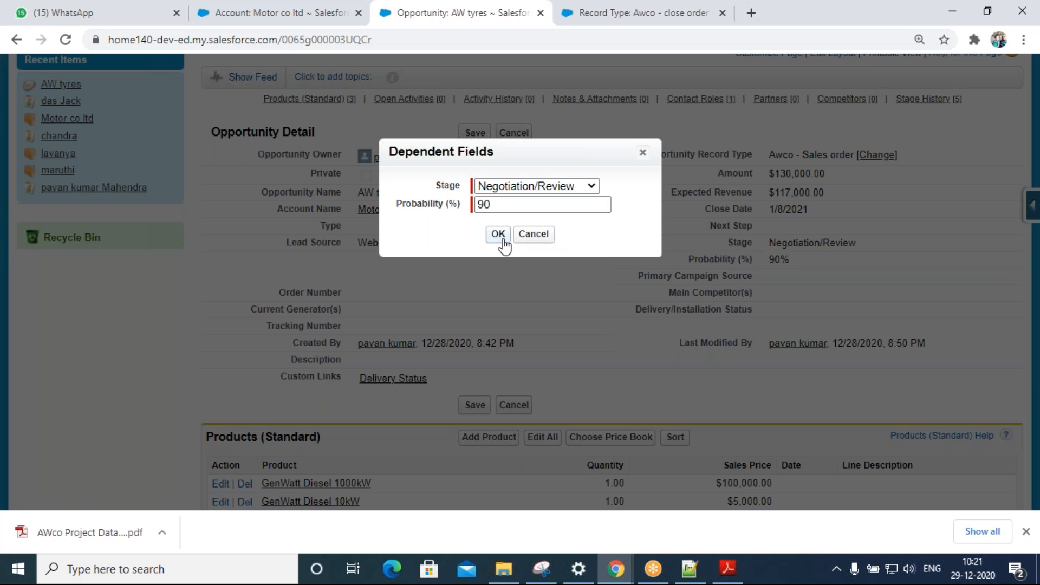
{"action": "left_click", "coordinate": [533, 235]}
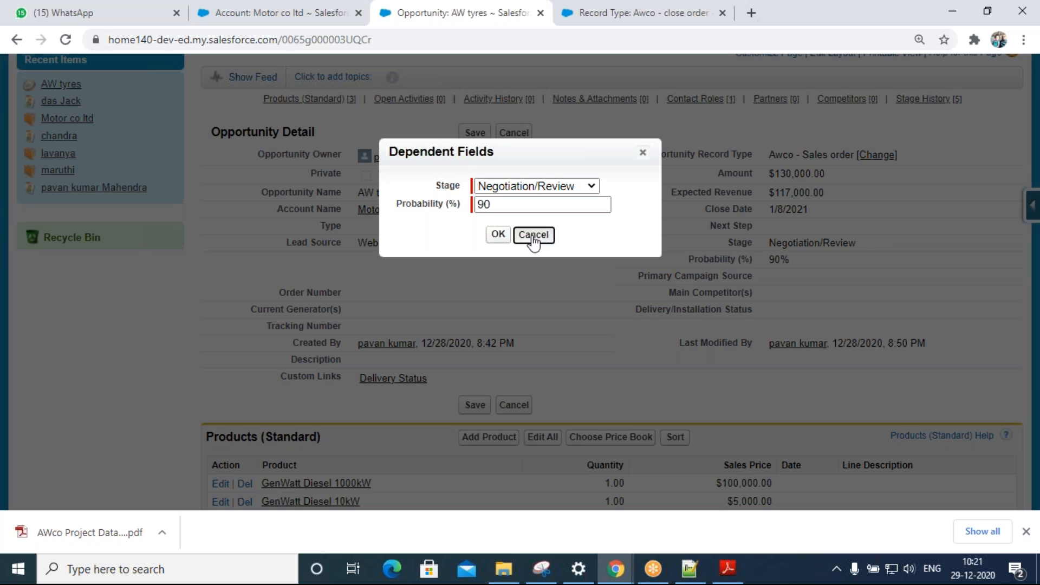
{"action": "scroll", "coordinate": [938, 379], "scroll_direction": "up", "scroll_amount": 3}
{"action": "scroll", "coordinate": [939, 378], "scroll_direction": "up", "scroll_amount": 1}
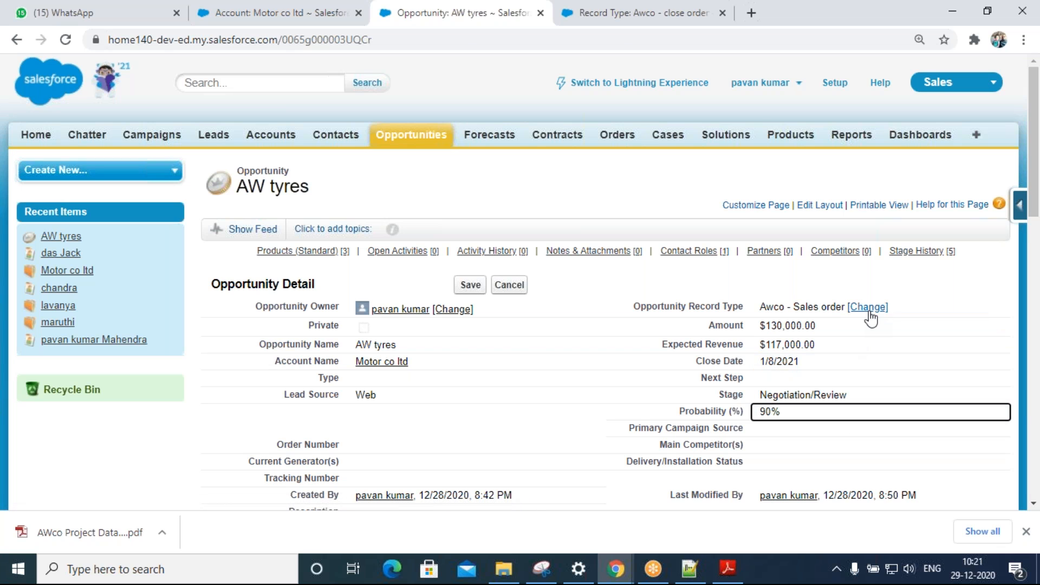
- Switch AW tyres to the Awco - close order record type with Stage Closed Won, and save
{"action": "left_click", "coordinate": [869, 313]}
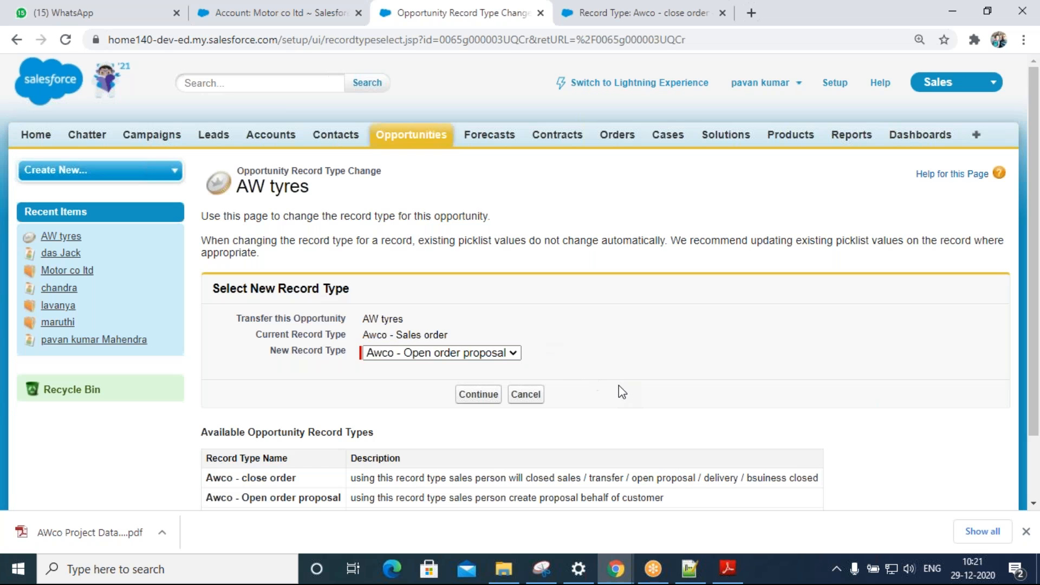
{"action": "left_click", "coordinate": [515, 353]}
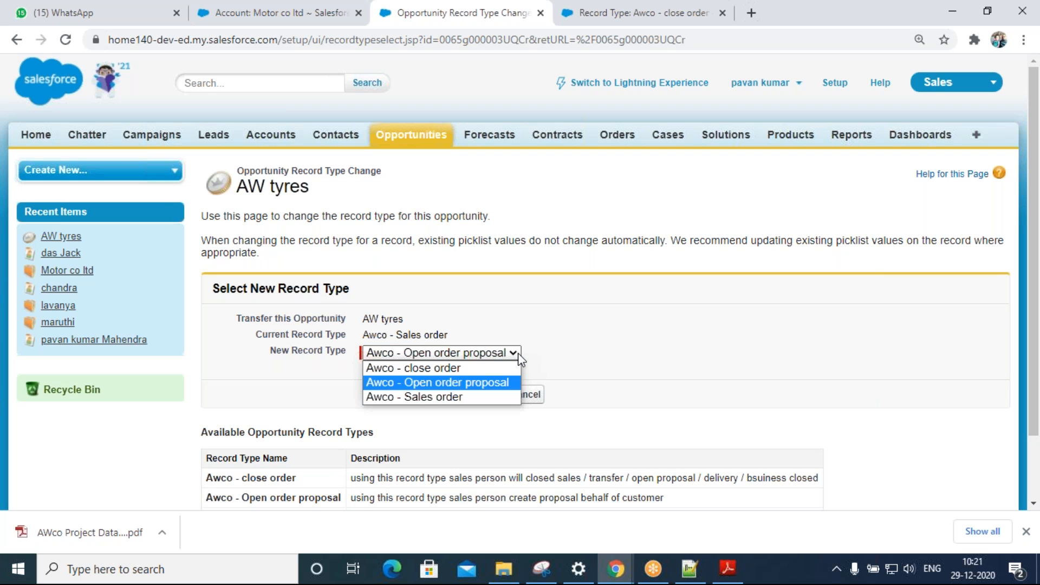
{"action": "left_click", "coordinate": [427, 368]}
{"action": "left_click", "coordinate": [477, 395]}
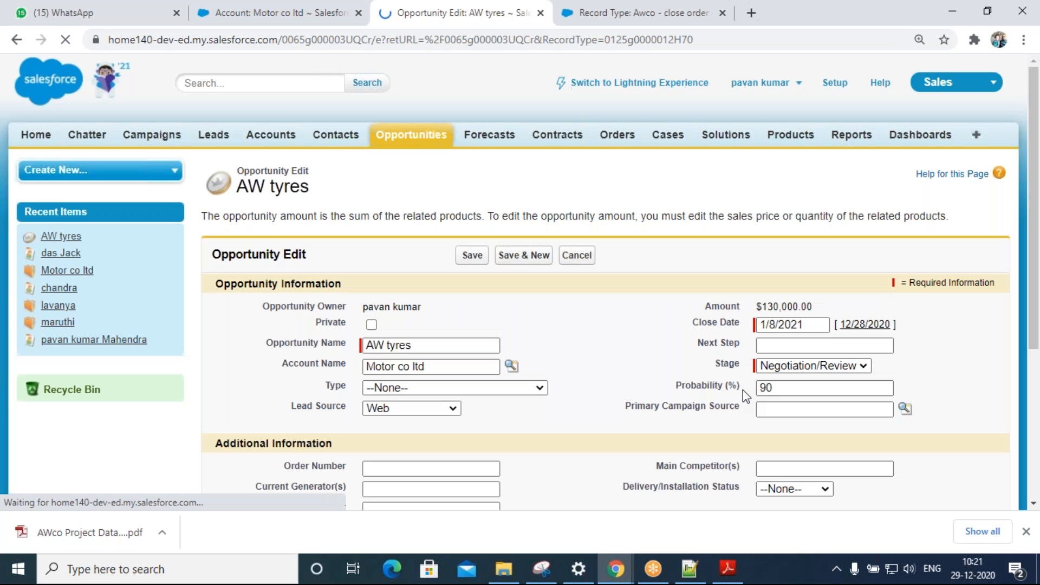
{"action": "left_click", "coordinate": [863, 366]}
{"action": "left_click", "coordinate": [835, 398]}
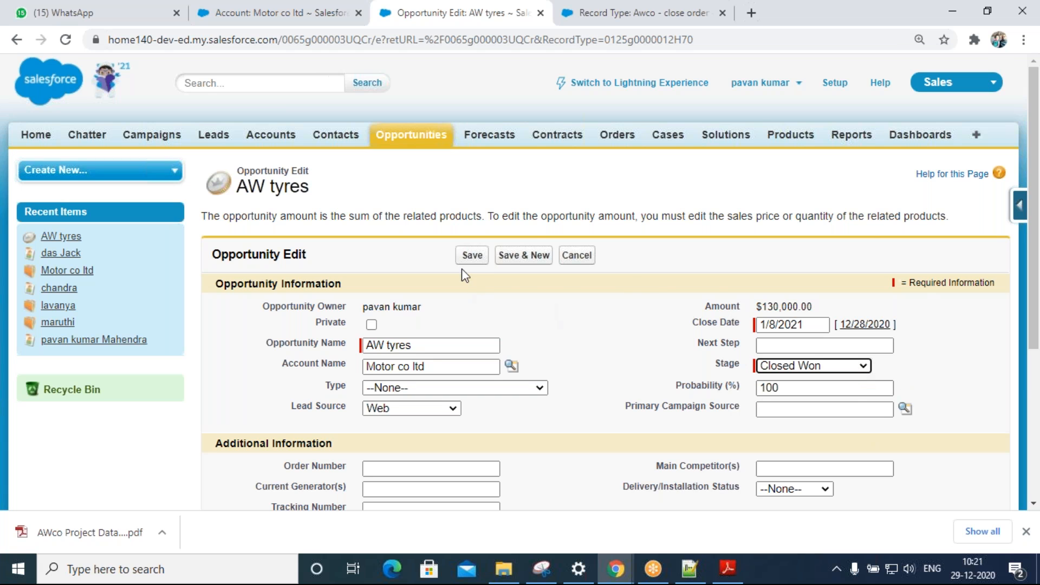
{"action": "left_click", "coordinate": [474, 258]}
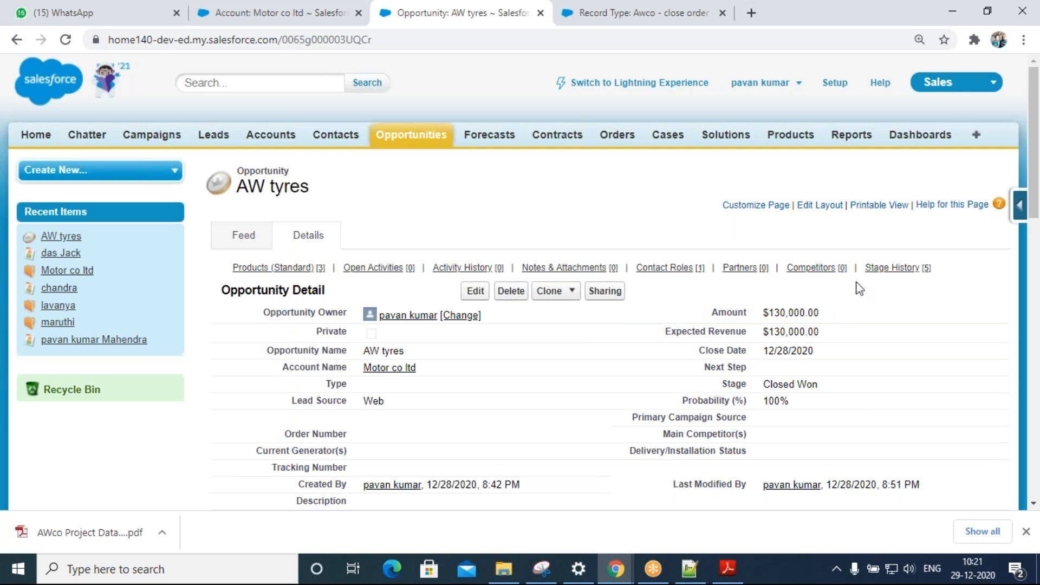
- Drag Opportunity Record Type into Opportunity Information on the closed order layout and save
{"action": "left_click", "coordinate": [830, 218]}
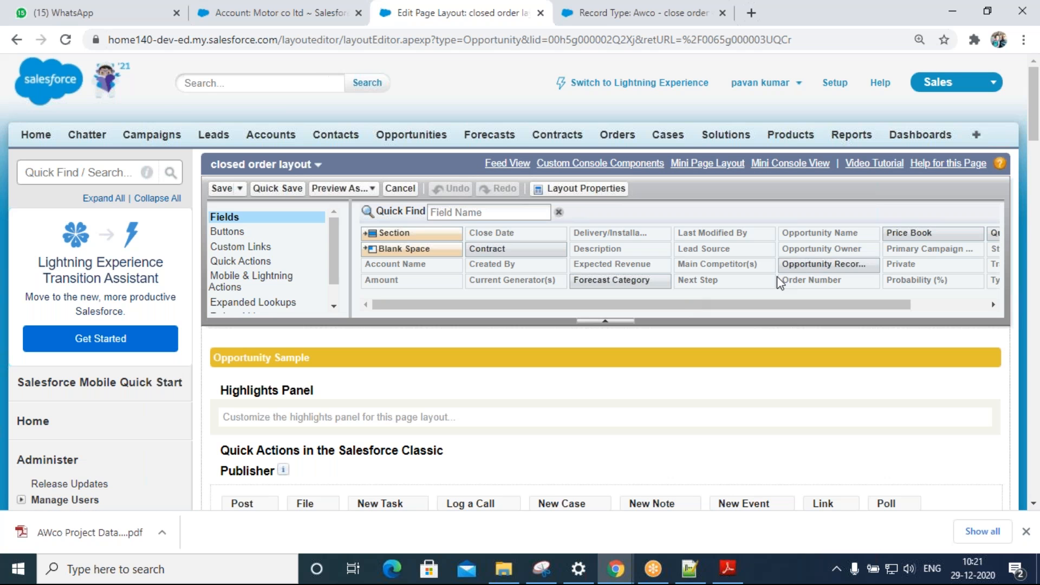
{"action": "scroll", "coordinate": [672, 485], "scroll_direction": "down", "scroll_amount": 3}
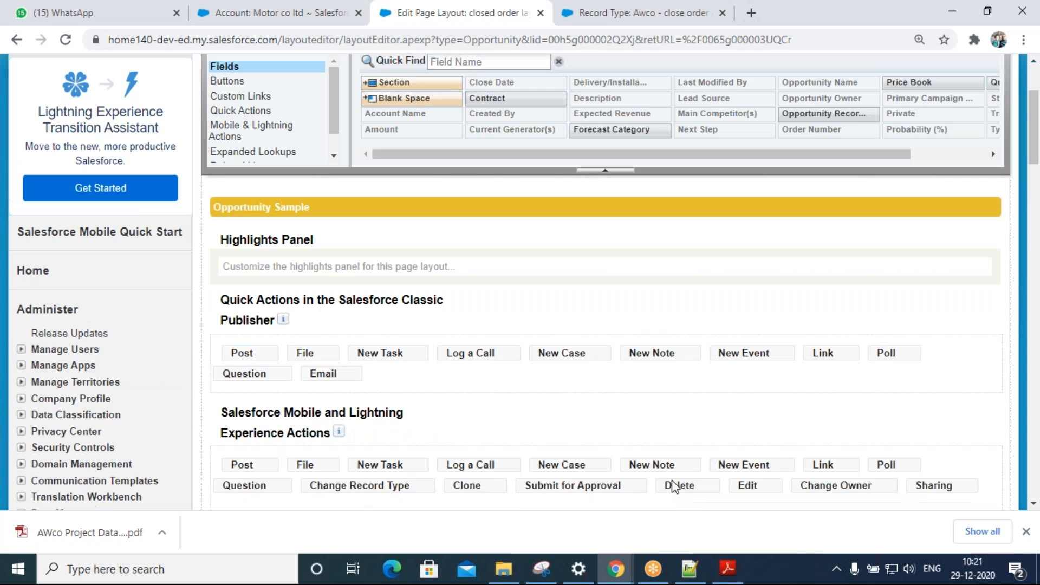
{"action": "scroll", "coordinate": [672, 484], "scroll_direction": "down", "scroll_amount": 6}
{"action": "left_click_drag", "start_coordinate": [817, 143], "coordinate": [691, 353]}
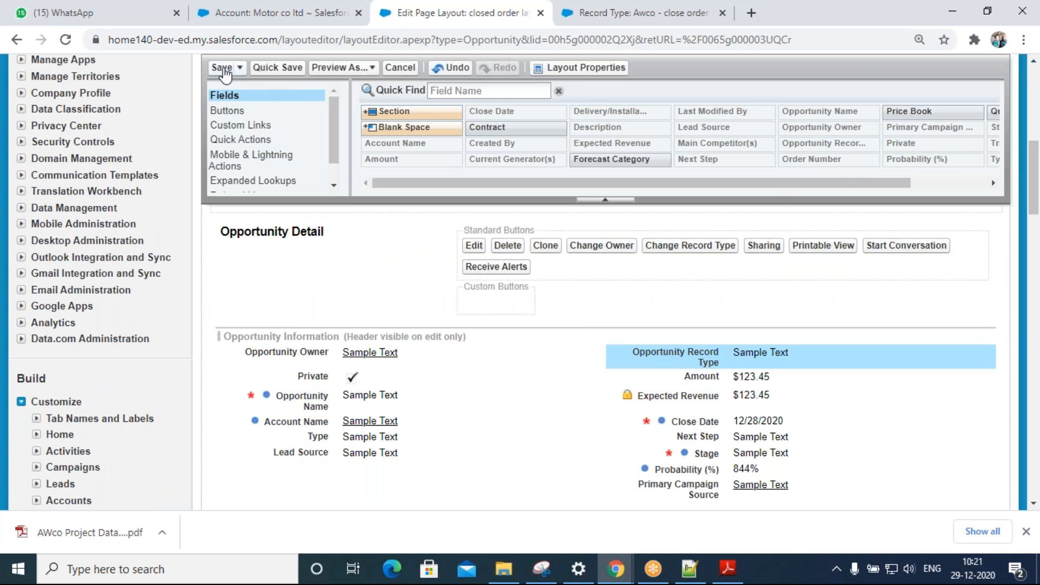
{"action": "left_click", "coordinate": [222, 69]}
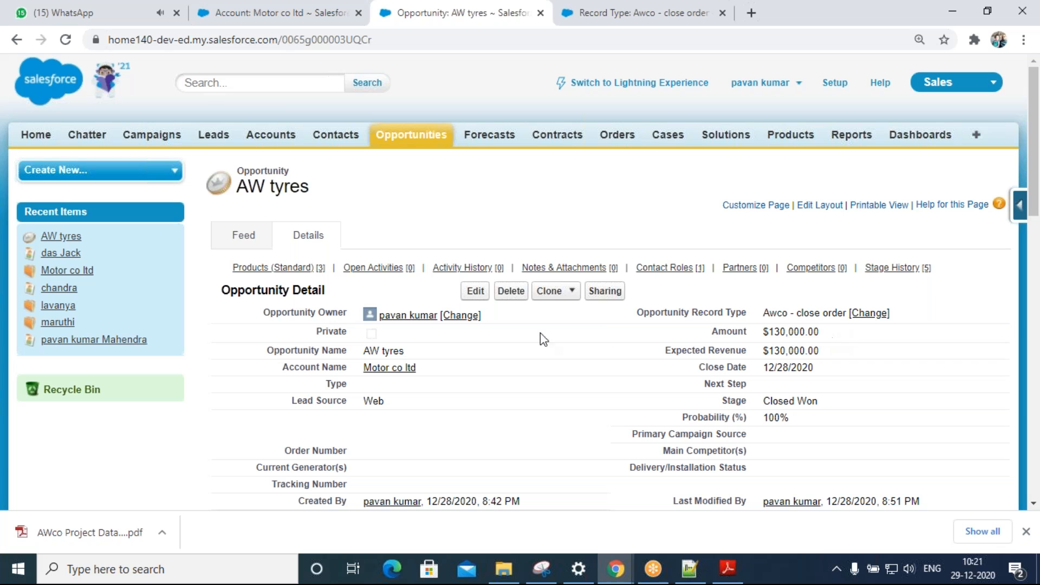
- Review AW tyres' close order record type, expected revenue and products, then switch to Notepad++
{"action": "double_click", "coordinate": [809, 313]}
{"action": "left_click_drag", "start_coordinate": [761, 351], "coordinate": [833, 358]}
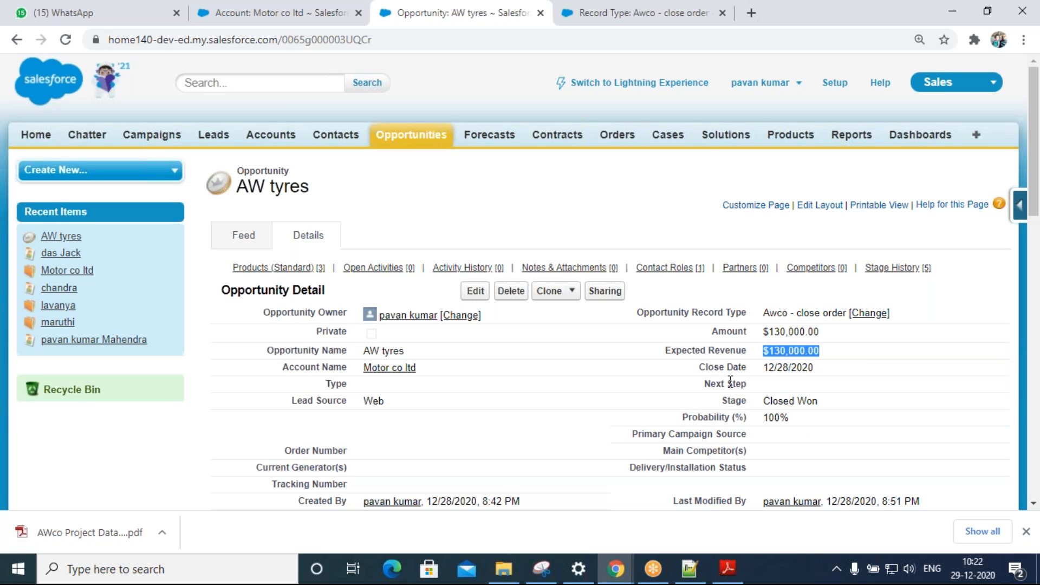
{"action": "scroll", "coordinate": [780, 373], "scroll_direction": "down", "scroll_amount": 1}
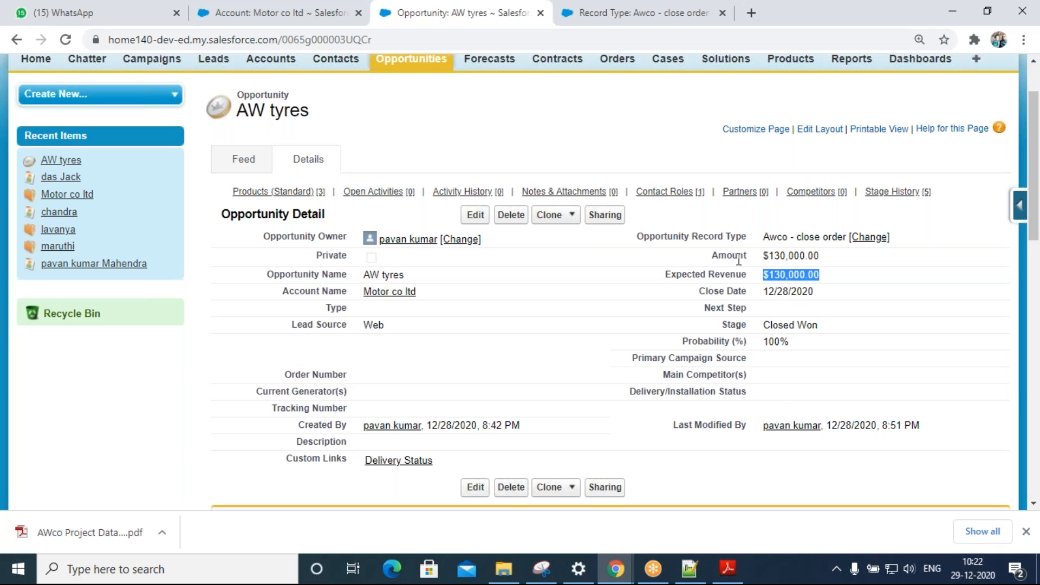
{"action": "left_click_drag", "start_coordinate": [738, 274], "coordinate": [805, 275]}
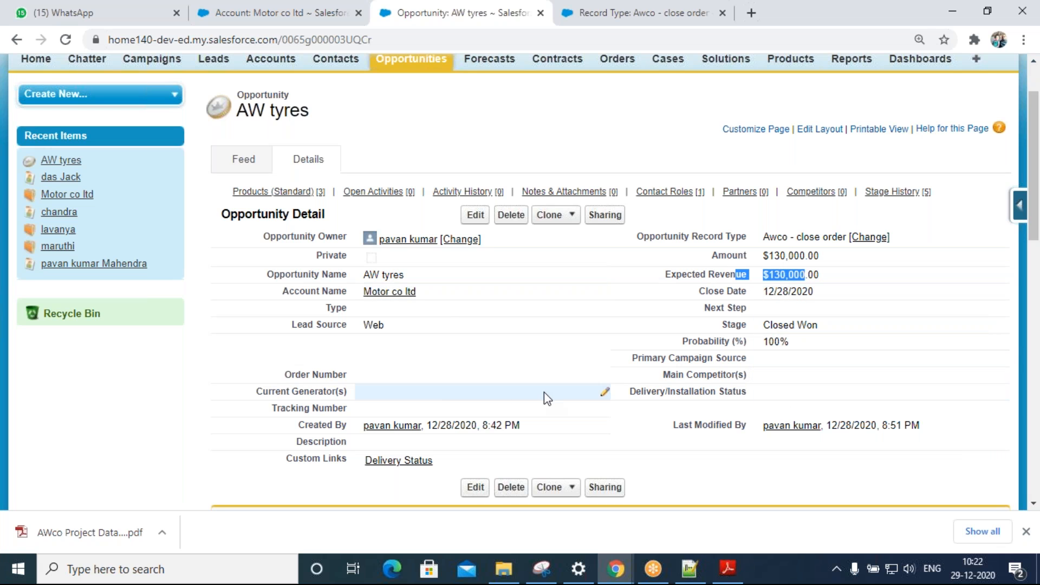
{"action": "scroll", "coordinate": [547, 398], "scroll_direction": "up", "scroll_amount": 2}
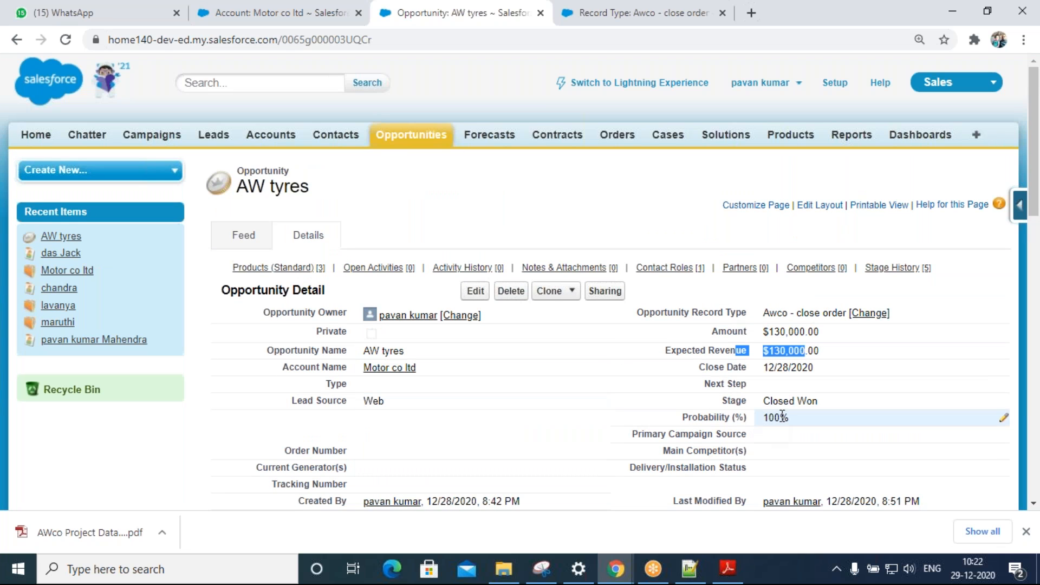
{"action": "scroll", "coordinate": [581, 444], "scroll_direction": "down", "scroll_amount": 1}
{"action": "scroll", "coordinate": [580, 437], "scroll_direction": "down", "scroll_amount": 6}
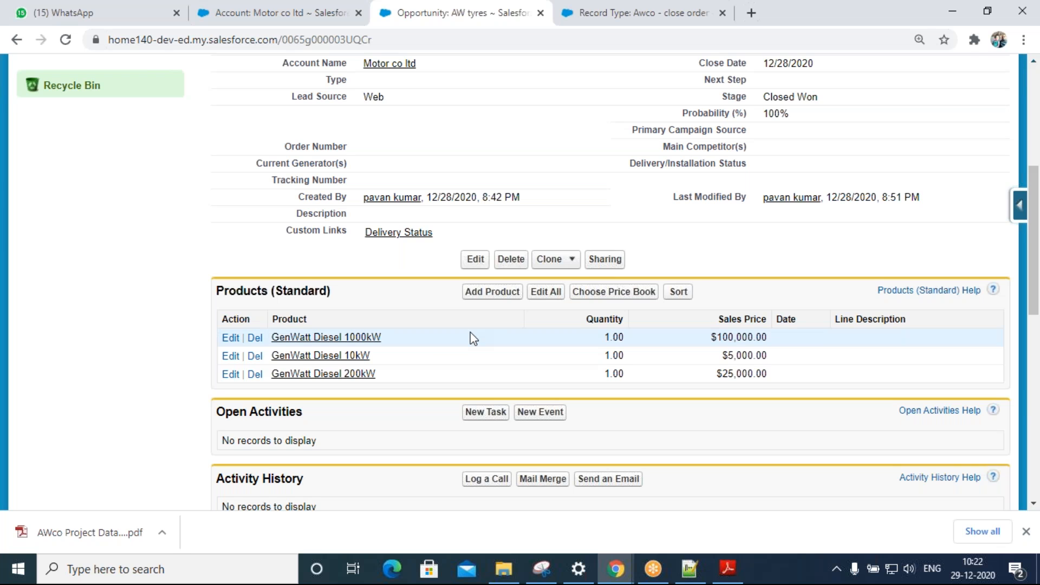
{"action": "scroll", "coordinate": [477, 339], "scroll_direction": "up", "scroll_amount": 4}
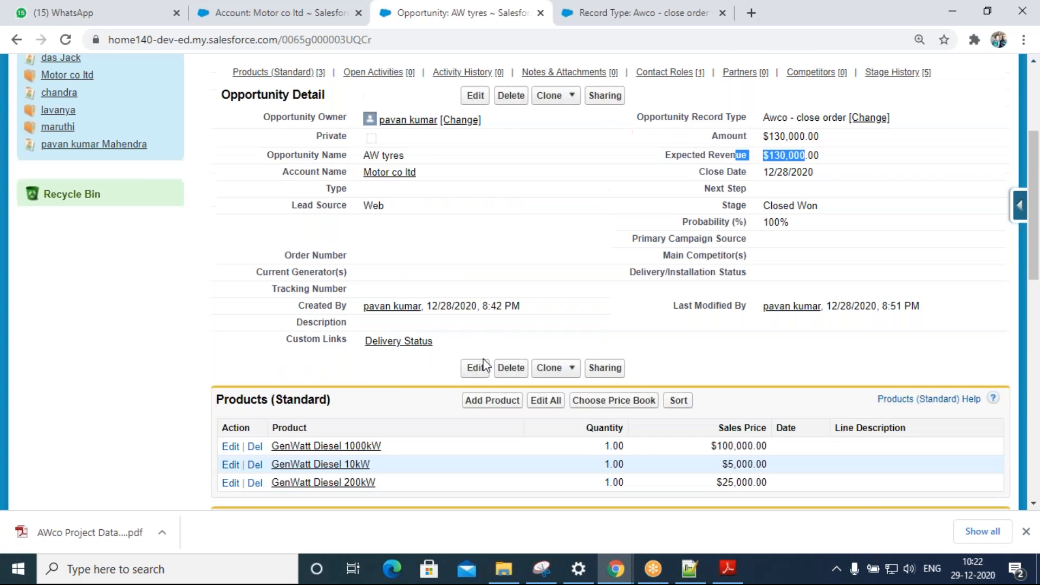
{"action": "scroll", "coordinate": [486, 364], "scroll_direction": "up", "scroll_amount": 2}
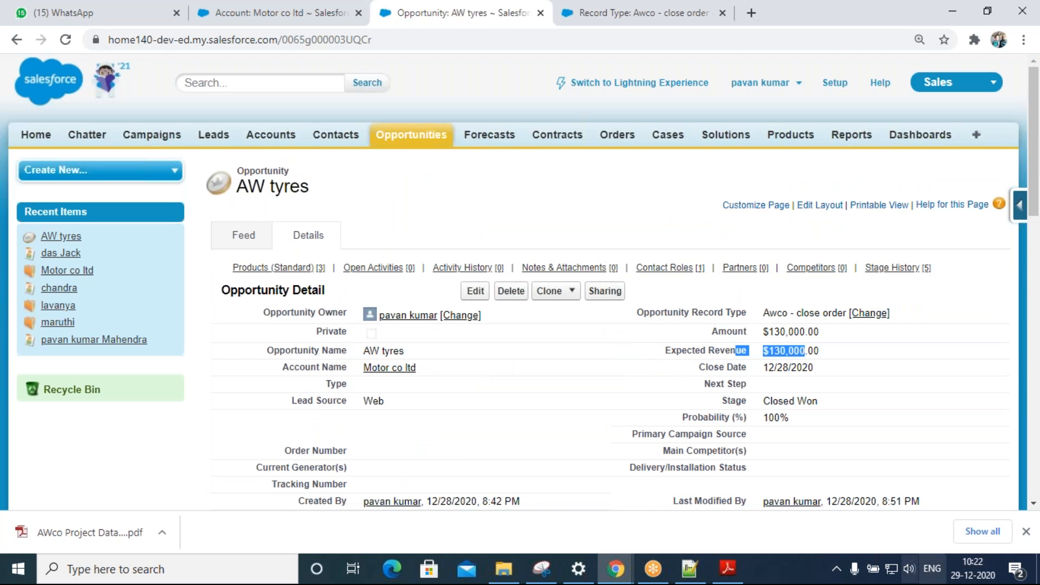
{"action": "left_click", "coordinate": [689, 568]}
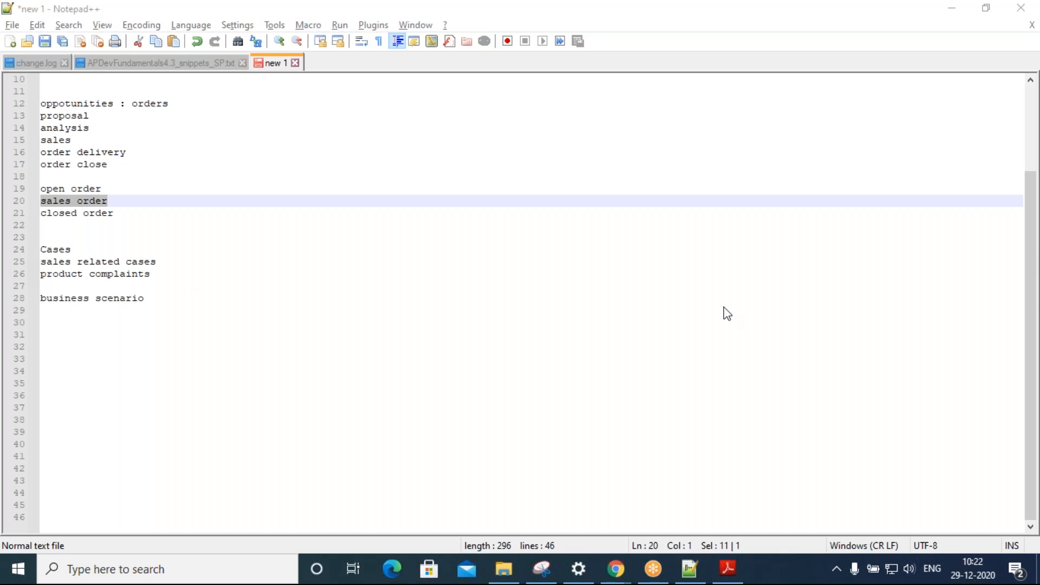
- Write an 'opportunity' heading with a '------------------>' arrow line below it
{"action": "left_click", "coordinate": [207, 348]}
{"action": "type", "text": "oppo"}
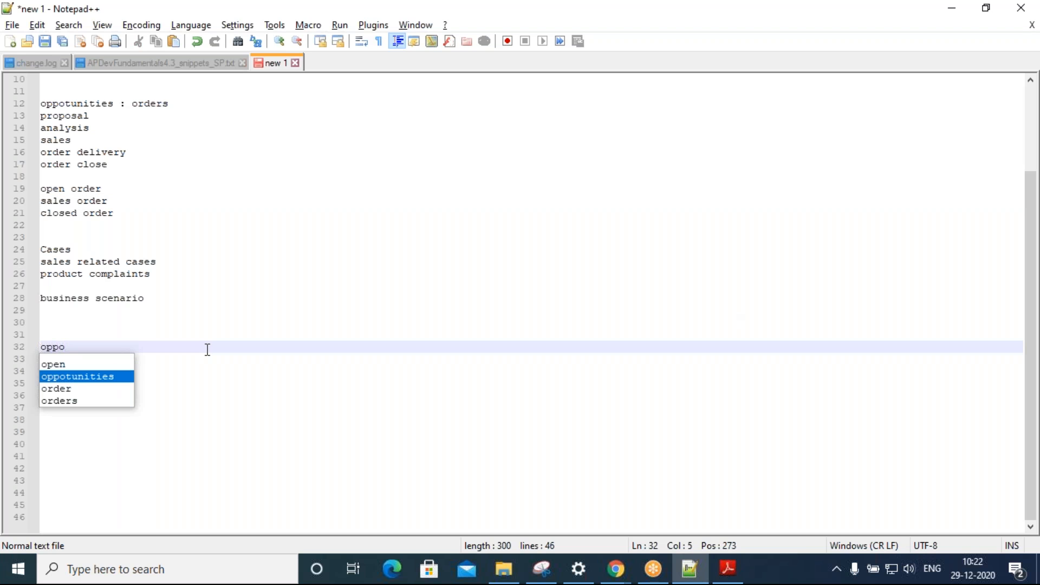
{"action": "type", "text": "rtunity"}
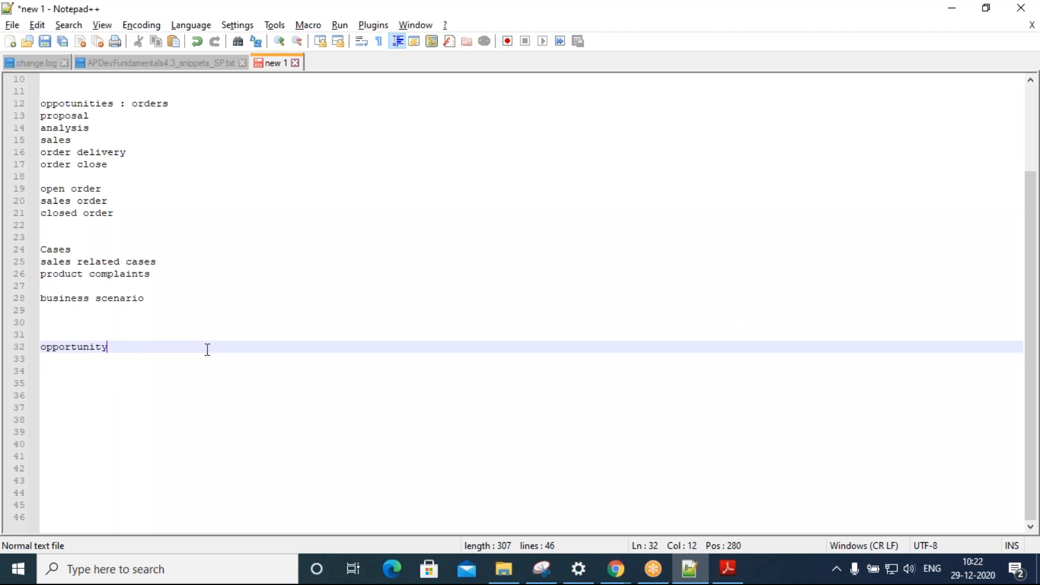
{"action": "key", "text": "Return"}
{"action": "type", "text": "o"}
{"action": "key", "text": "BackSpace"}
{"action": "type", "text": "-"}
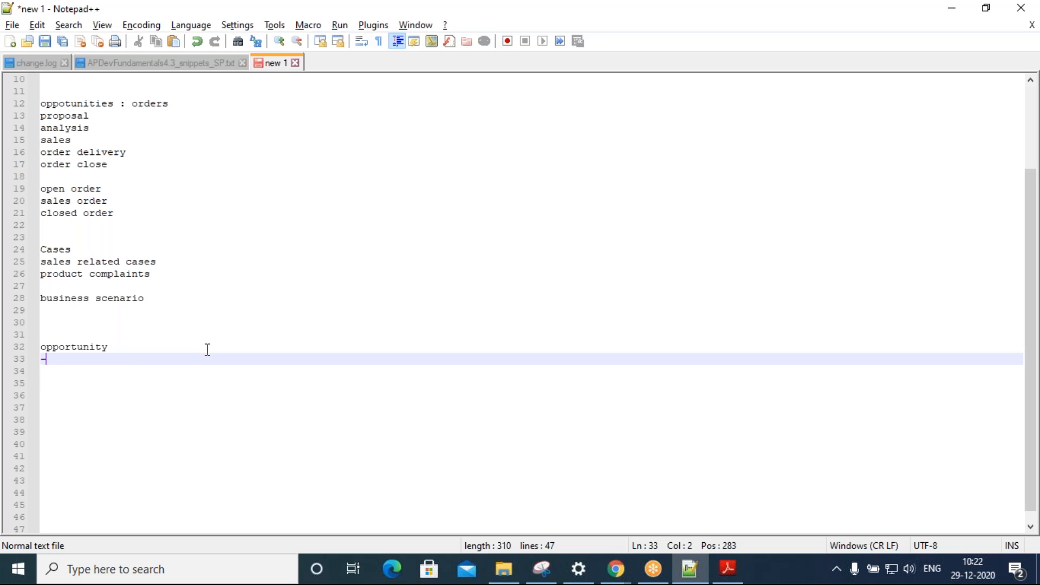
{"action": "type", "text": "----------------->"}
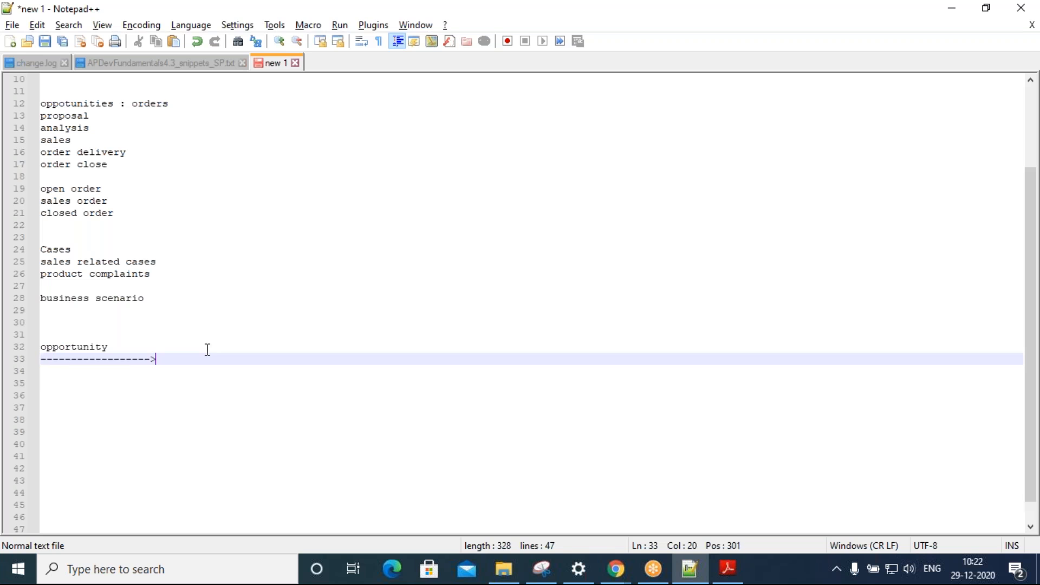
{"action": "key", "text": "Return"}
- List the tally lines 3---PL, 3---SP, 3---RT and 2 PL values (Quality check, Closed/transfer)
{"action": "type", "text": "Pl"}
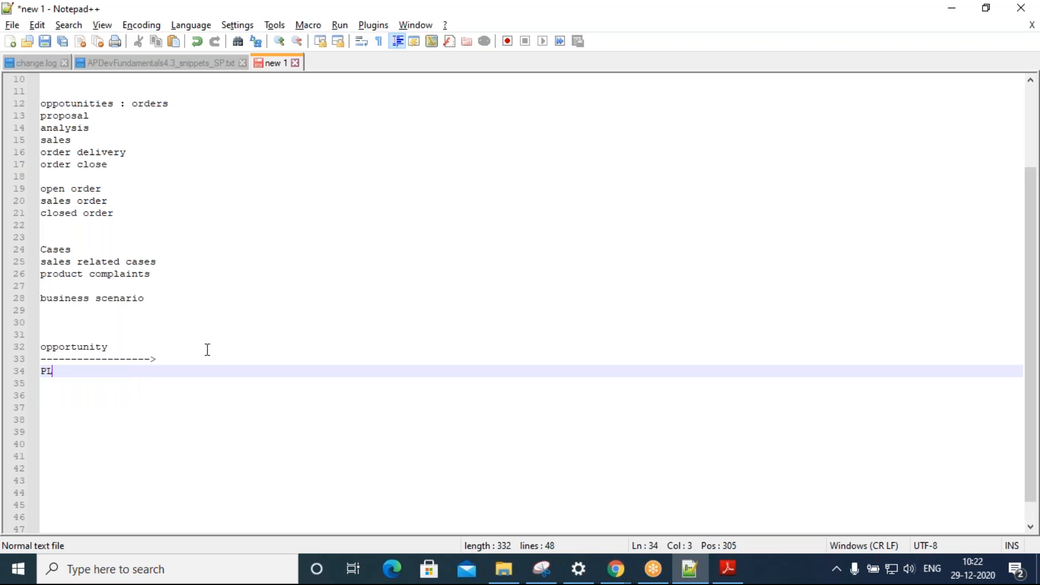
{"action": "key", "text": "Home"}
{"action": "type", "text": "3---"}
{"action": "key", "text": "End"}
{"action": "key", "text": "Return"}
{"action": "type", "text": "3---"}
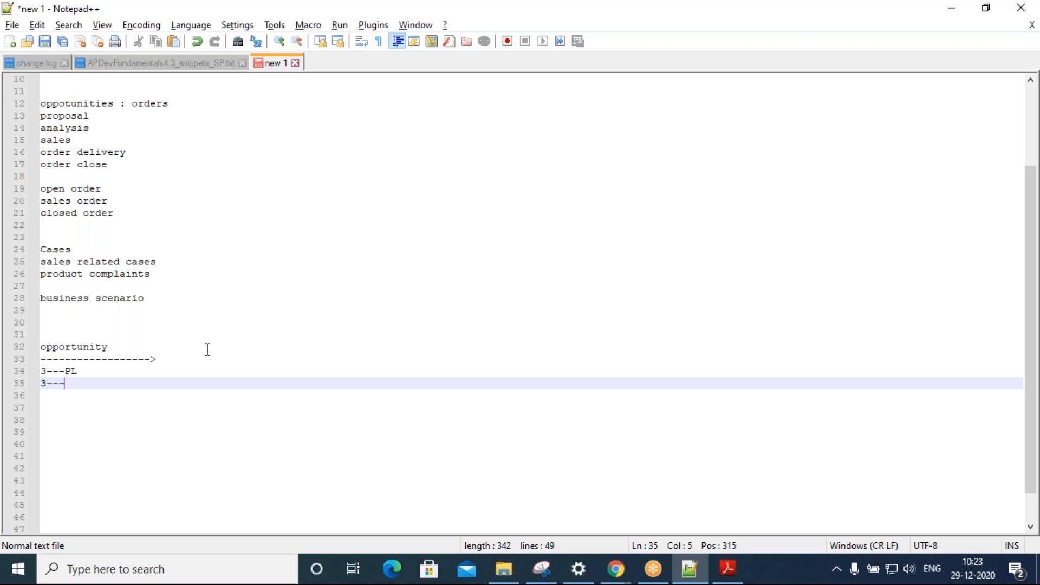
{"action": "type", "text": "SP"}
{"action": "key", "text": "Return"}
{"action": "type", "text": "3---RT"}
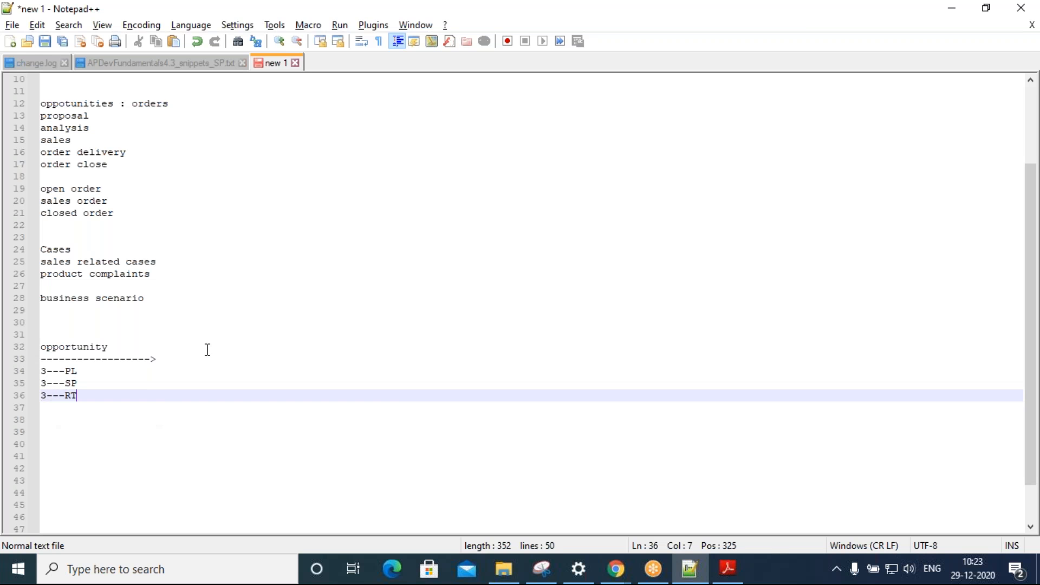
{"action": "key", "text": "Return"}
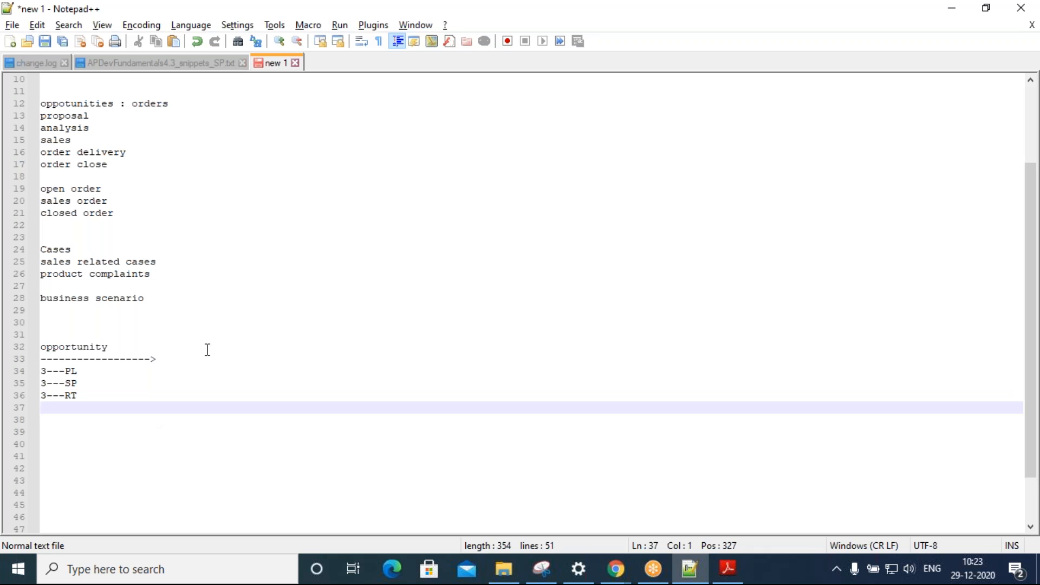
{"action": "type", "text": "2"}
{"action": "type", "text": "--"}
{"action": "key", "text": "BackSpace"}
{"action": "key", "text": "BackSpace"}
{"action": "type", "text": "PL valu"}
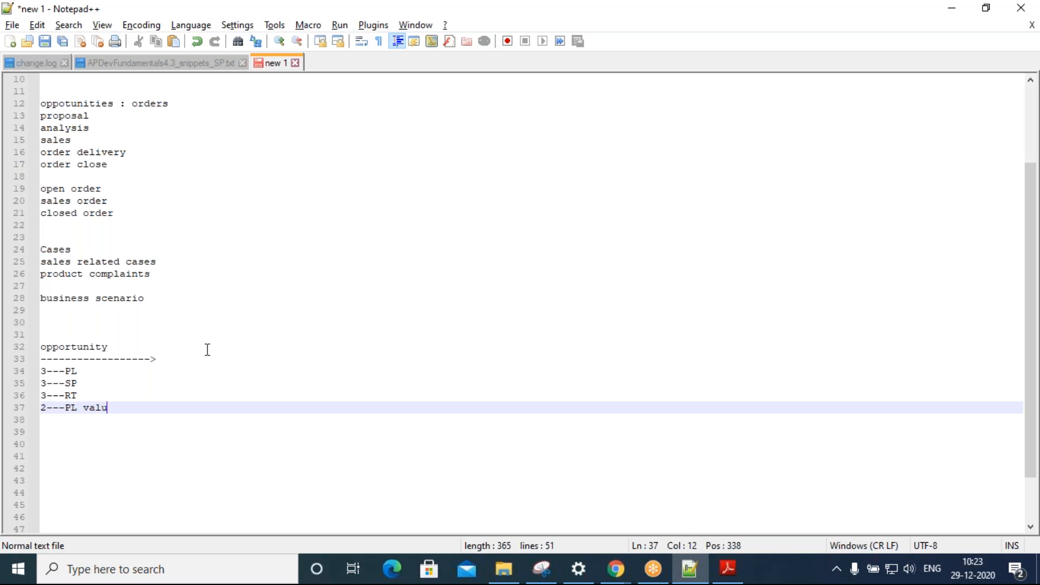
{"action": "type", "text": "es (Quality check, Clos"}
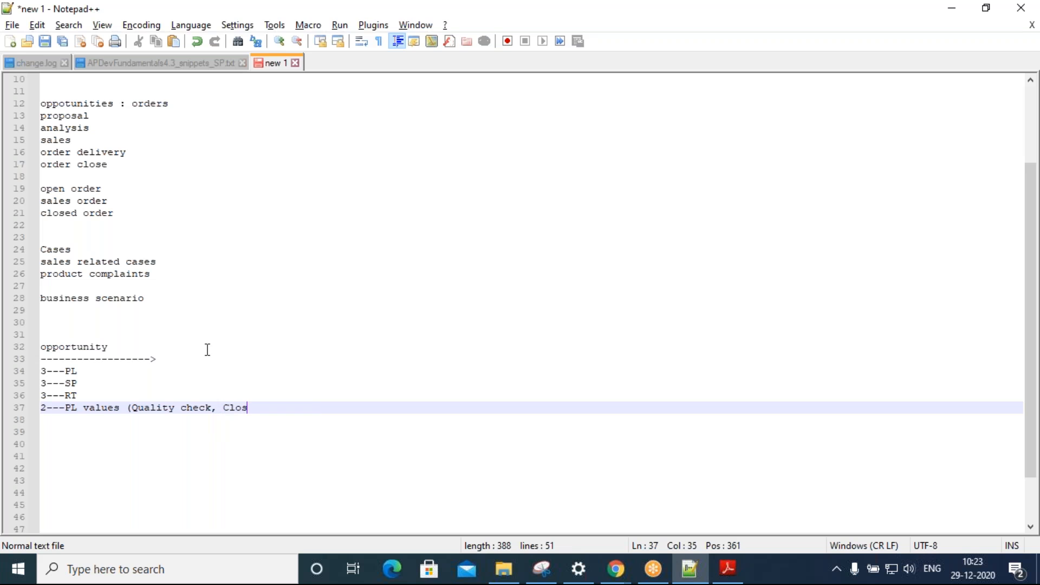
{"action": "type", "text": "ed/transfe"}
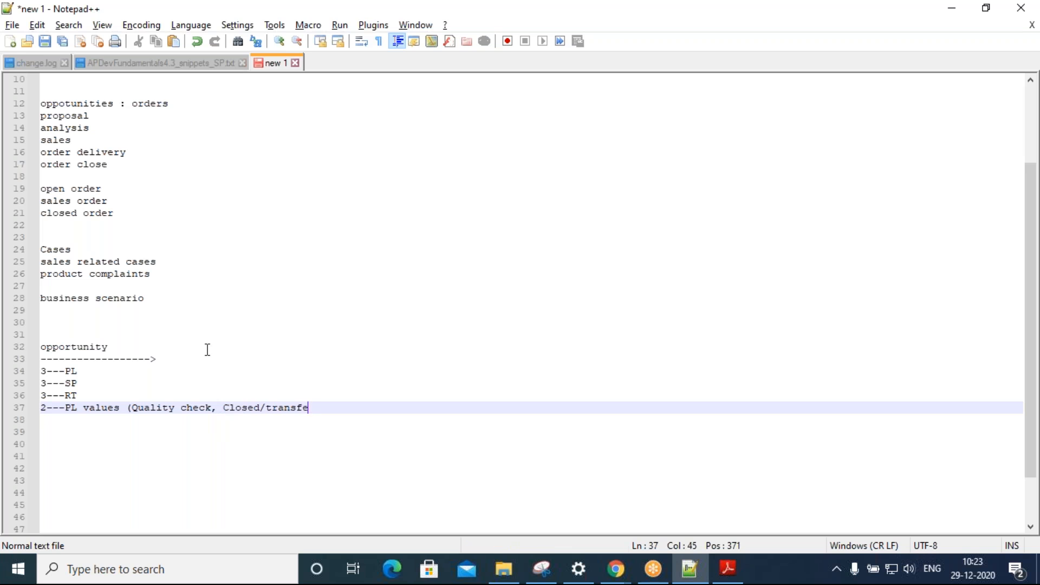
{"action": "type", "text": "r)"}
{"action": "key", "text": "Return"}
{"action": "key", "text": "Return"}
{"action": "key", "text": "Return"}
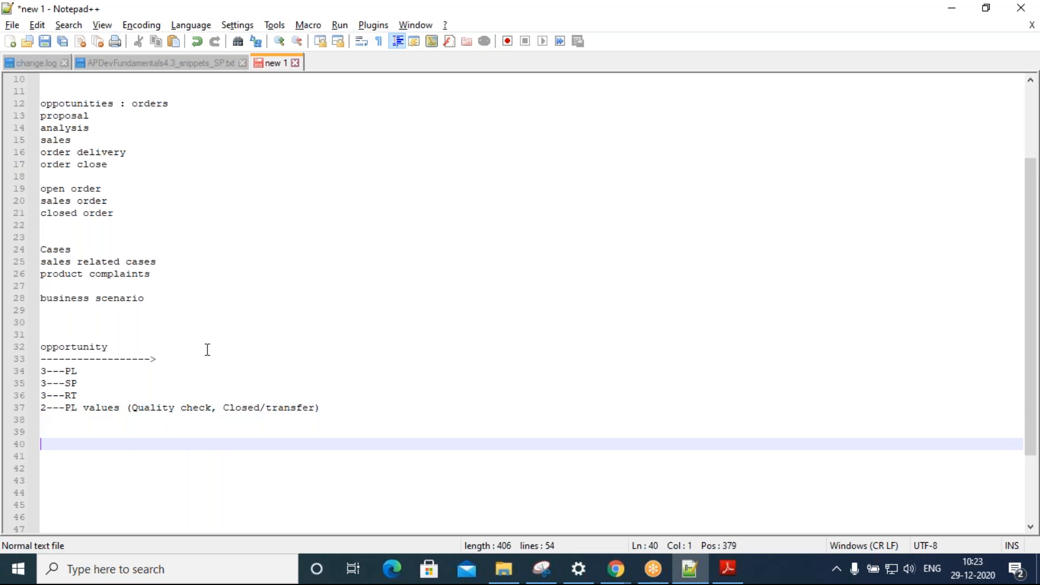
- Append empty brackets '()' to the 3---PL and 3---SP/RT lines and add blank lines
{"action": "left_click", "coordinate": [81, 372]}
{"action": "type", "text": "("}
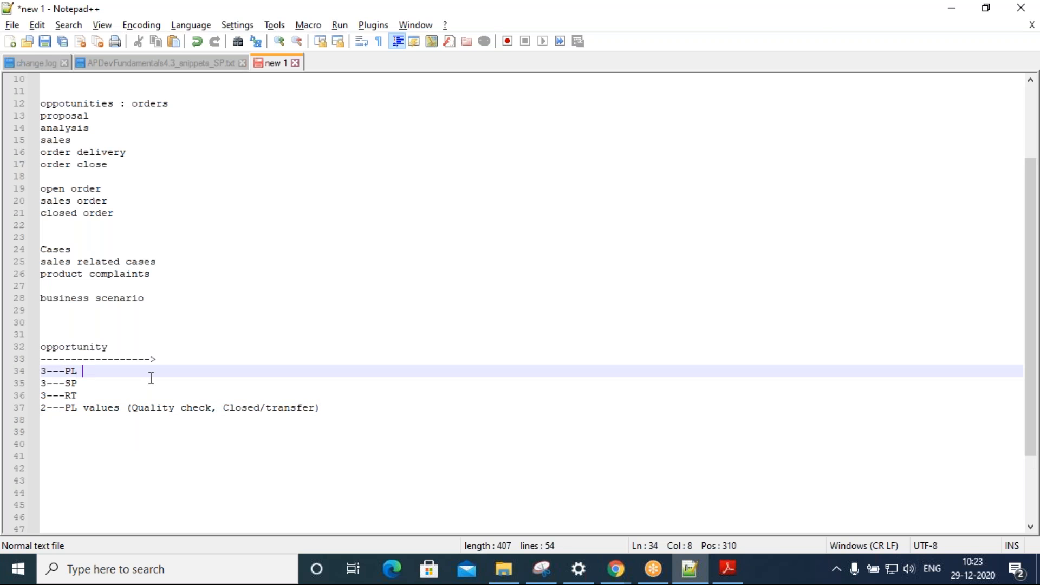
{"action": "type", "text": ")"}
{"action": "left_click", "coordinate": [151, 377]}
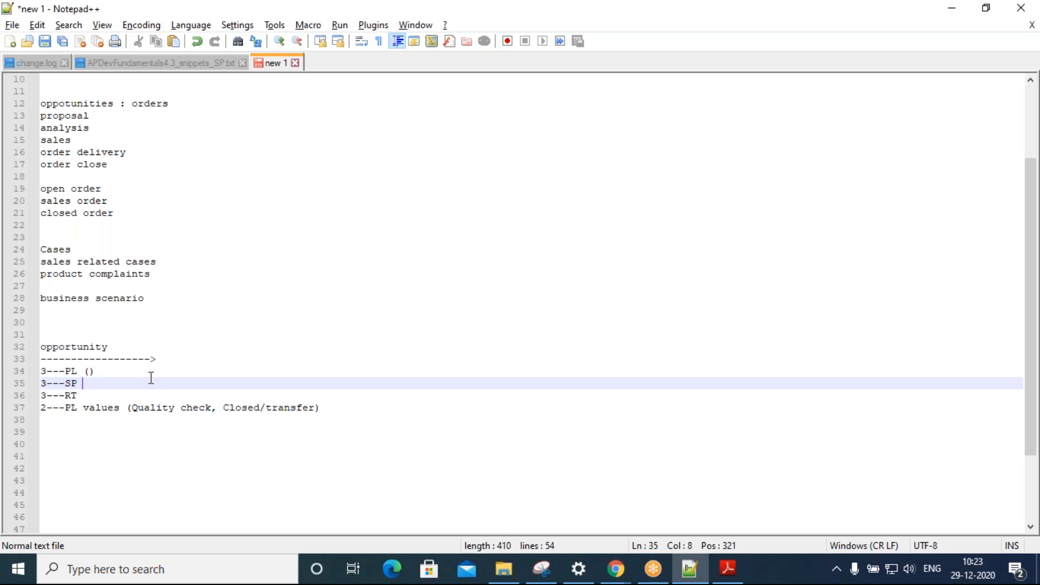
{"action": "type", "text": "()"}
{"action": "key", "text": "Down"}
{"action": "type", "text": "()"}
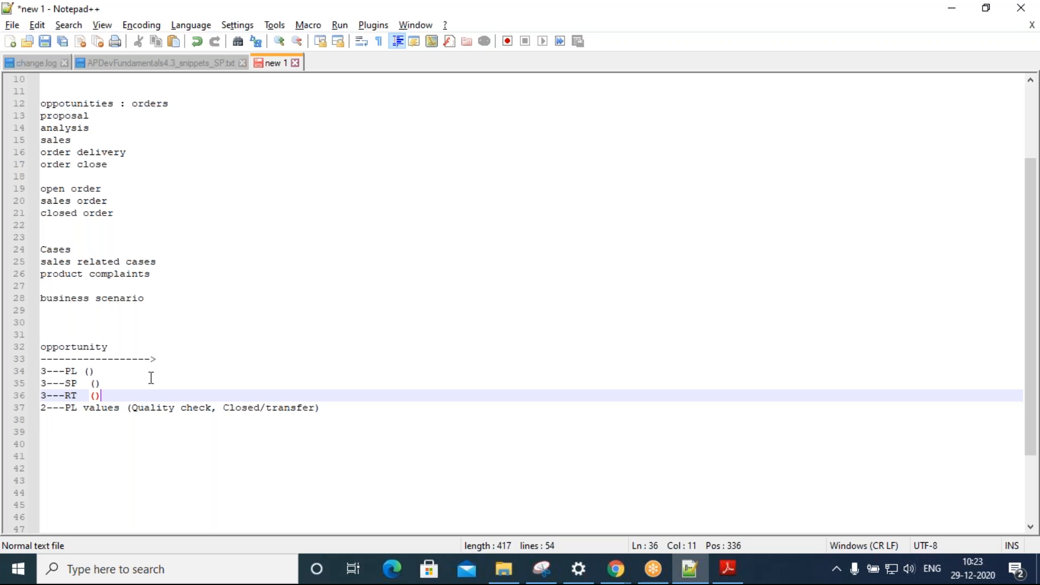
{"action": "key", "text": "Down"}
{"action": "key", "text": "Down"}
{"action": "key", "text": "Return"}
{"action": "key", "text": "Return"}
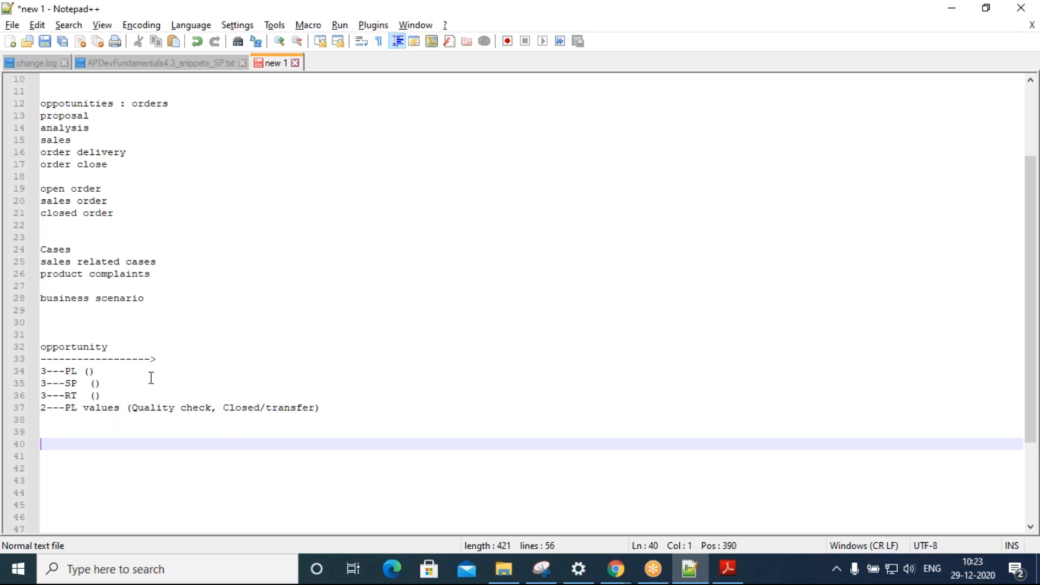
- Add a 'Cases' heading underlined with a row of dashes
{"action": "type", "text": "S"}
{"action": "key", "text": "BackSpace"}
{"action": "type", "text": "Cases"}
{"action": "key", "text": "Escape"}
{"action": "type", "text": "------"}
{"action": "key", "text": "BackSpace"}
{"action": "key", "text": "BackSpace"}
{"action": "key", "text": "BackSpace"}
{"action": "key", "text": "BackSpace"}
{"action": "key", "text": "BackSpace"}
{"action": "key", "text": "BackSpace"}
{"action": "key", "text": "Return"}
{"action": "type", "text": "-----------------"}
{"action": "key", "text": "Return"}
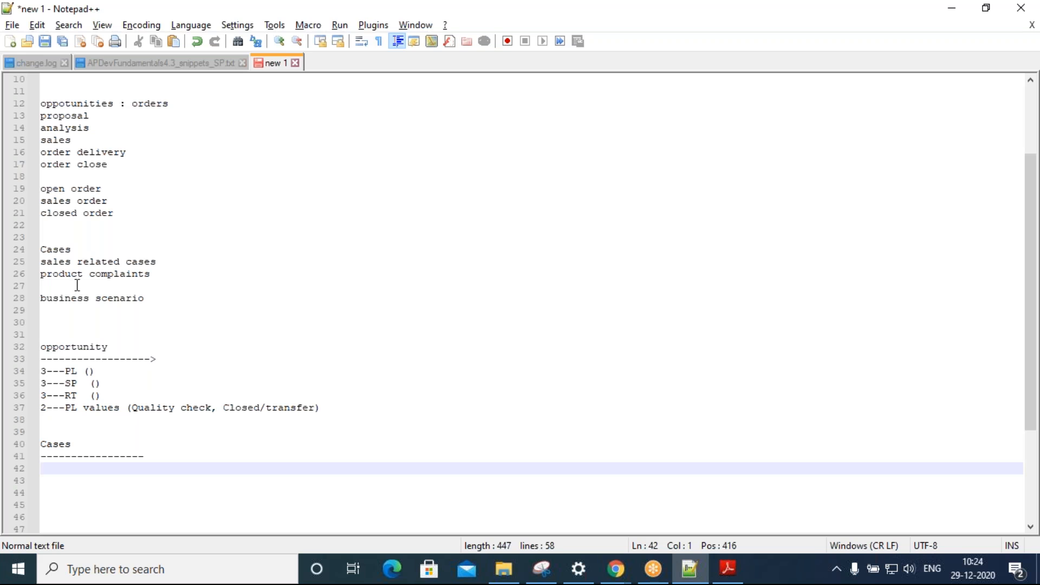
- Look over the sales related cases and product complaints lines, then return to Salesforce
{"action": "left_click", "coordinate": [73, 265]}
{"action": "left_click", "coordinate": [64, 274]}
{"action": "double_click", "coordinate": [64, 274]}
{"action": "left_click", "coordinate": [78, 263]}
{"action": "left_click", "coordinate": [81, 273]}
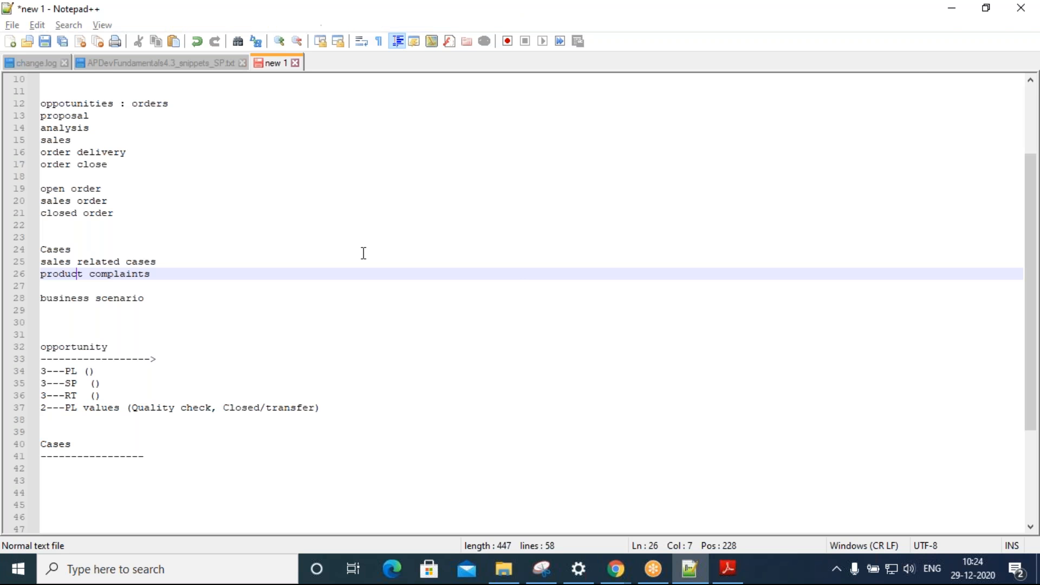
{"action": "key", "text": "alt+Tab"}
{"action": "left_click", "coordinate": [527, 226]}
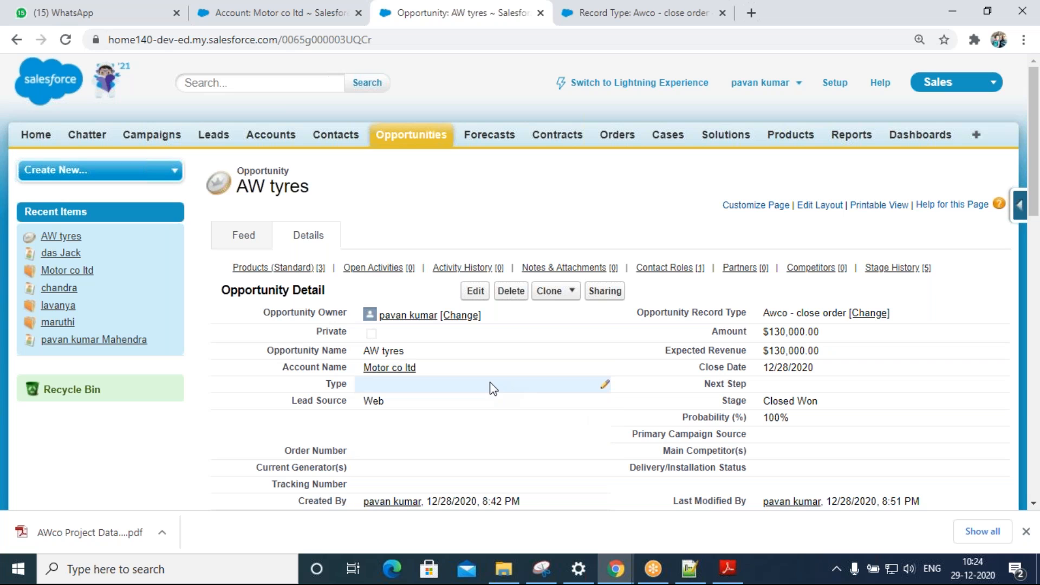
{"action": "double_click", "coordinate": [606, 353]}
{"action": "left_click", "coordinate": [461, 352]}
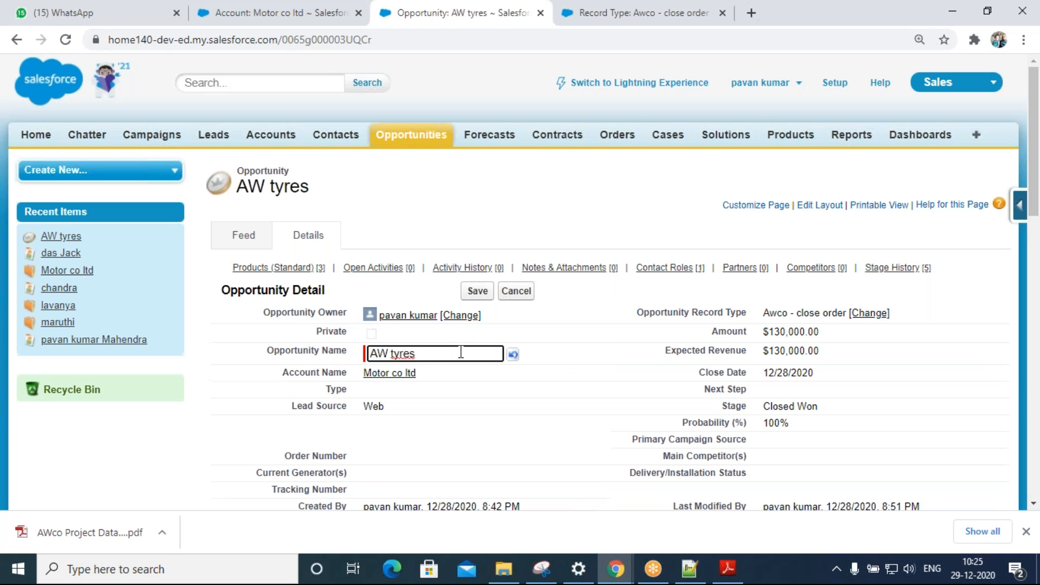
{"action": "type", "text": "o "}
{"action": "type", "text": "29-12-20"}
{"action": "type", "text": "20"}
{"action": "type", "text": " - closed"}
{"action": "type", "text": " won"}
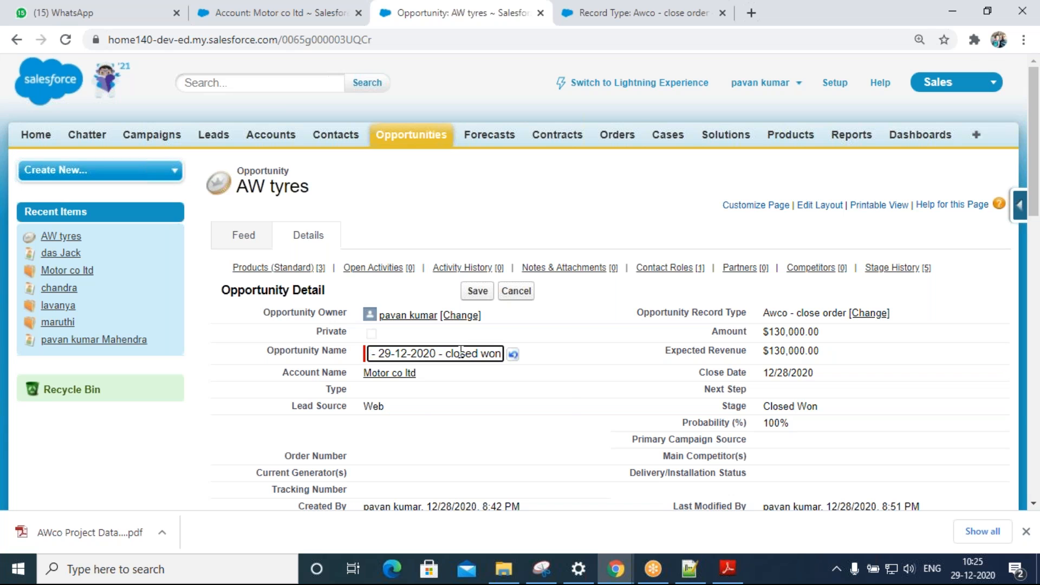
{"action": "left_click", "coordinate": [590, 298]}
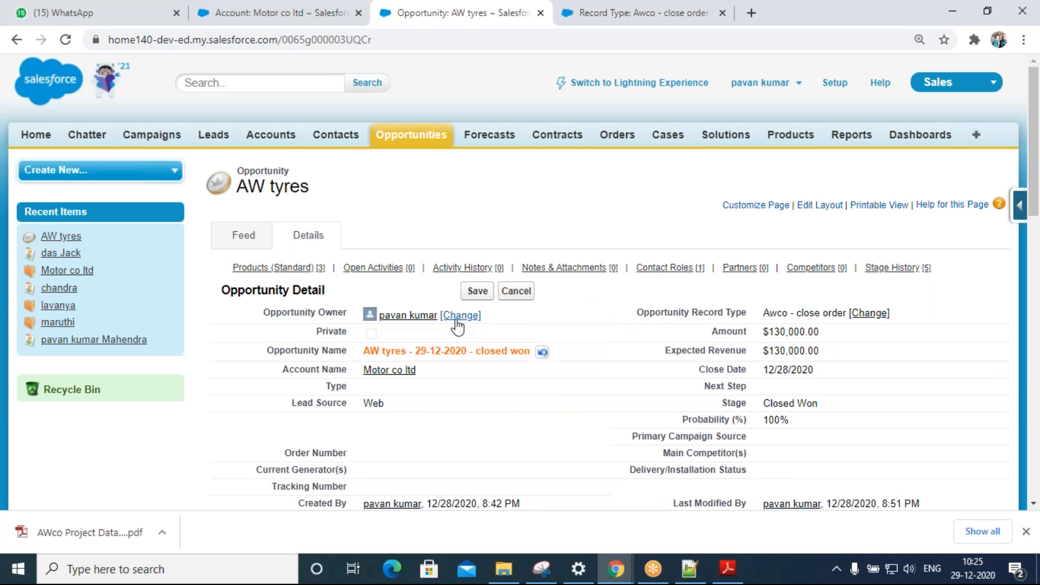
{"action": "left_click", "coordinate": [477, 291]}
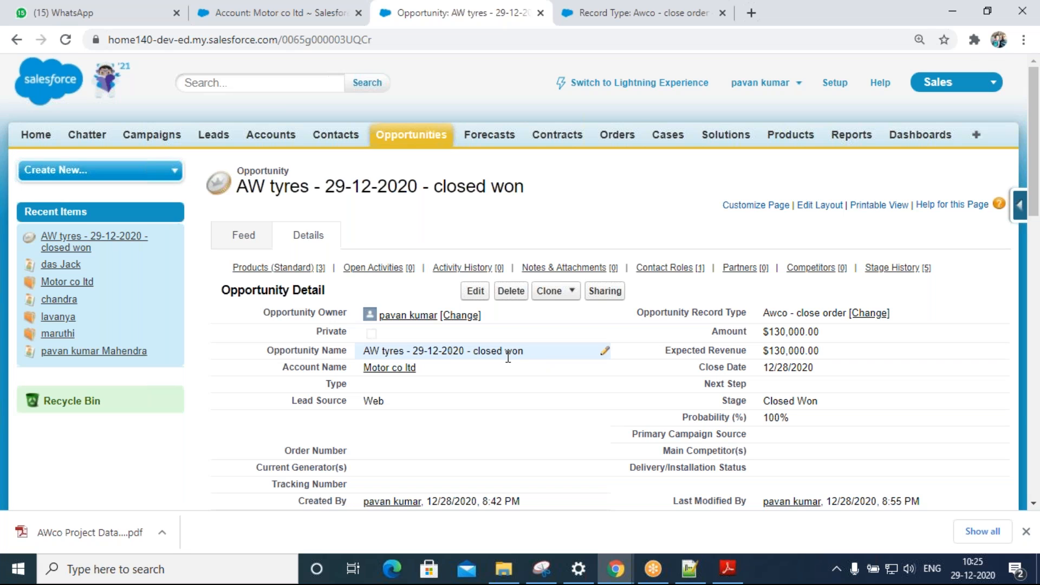
{"action": "left_click_drag", "start_coordinate": [237, 186], "coordinate": [419, 191]}
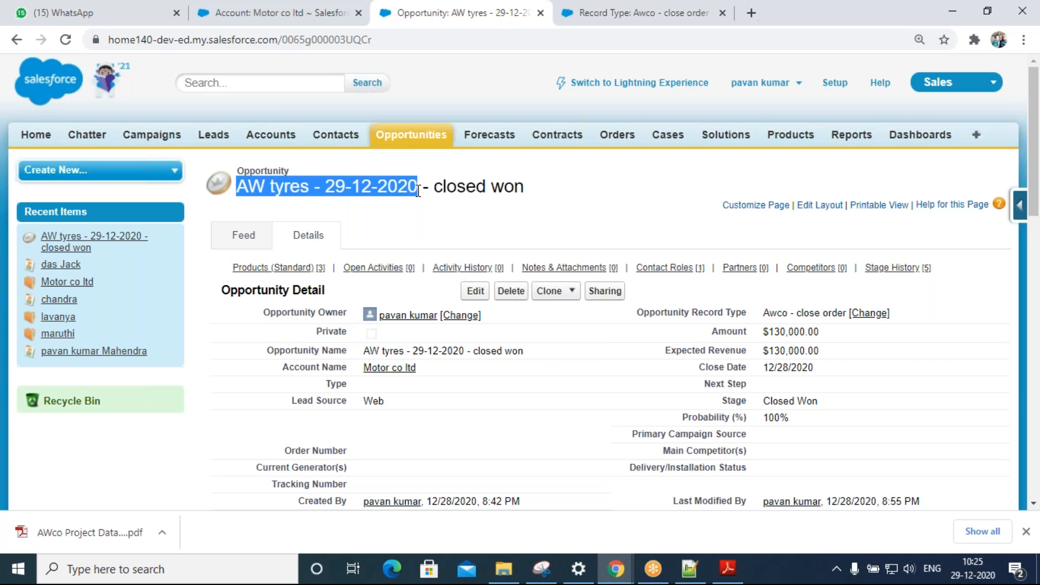
{"action": "left_click_drag", "start_coordinate": [429, 186], "coordinate": [539, 189]}
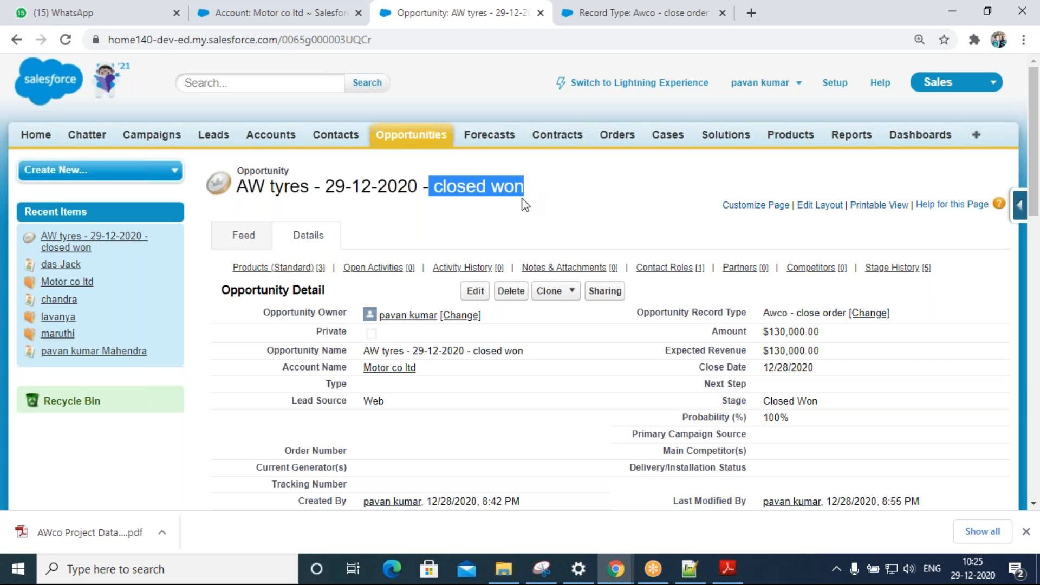
{"action": "left_click", "coordinate": [522, 204]}
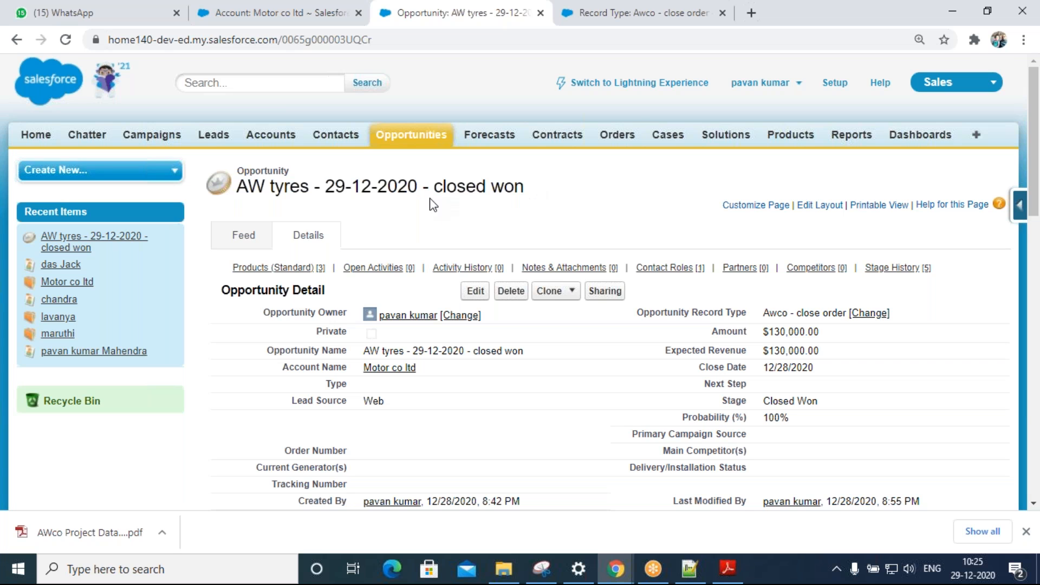
{"action": "left_click_drag", "start_coordinate": [549, 186], "coordinate": [238, 189]}
{"action": "left_click", "coordinate": [389, 210]}
{"action": "left_click", "coordinate": [409, 135]}
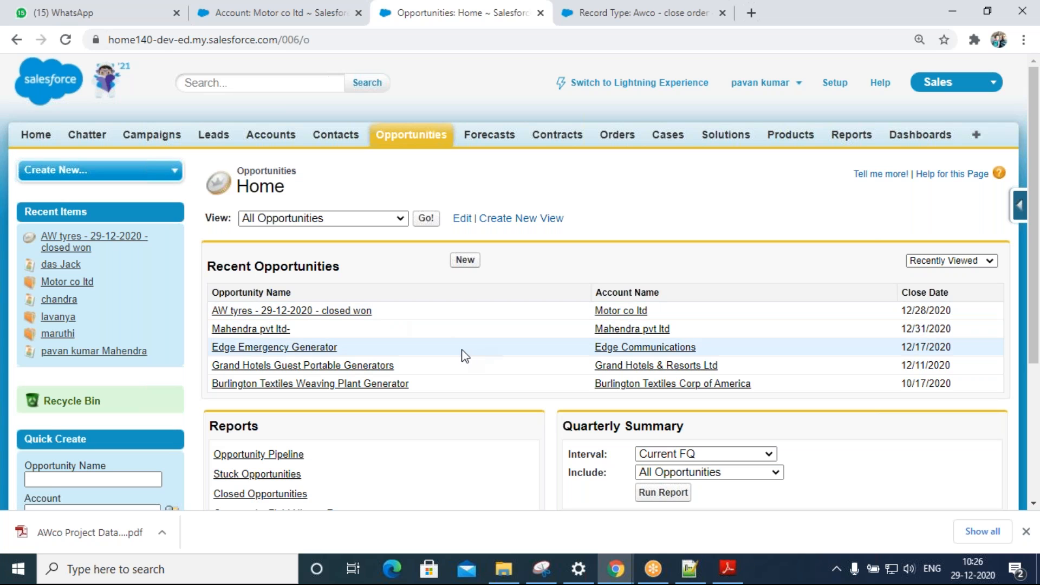
{"action": "left_click", "coordinate": [424, 142]}
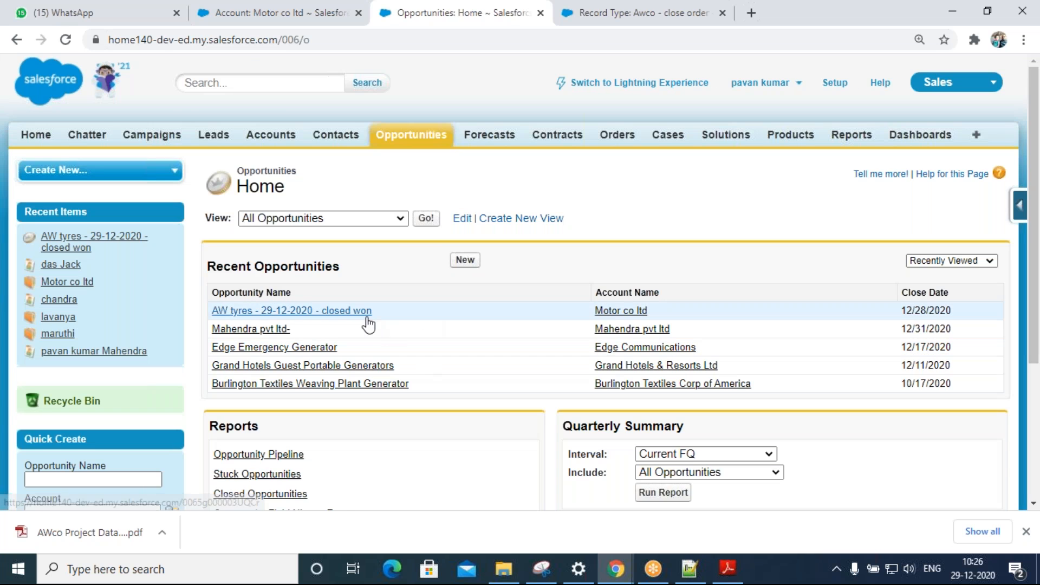
{"action": "left_click", "coordinate": [364, 320]}
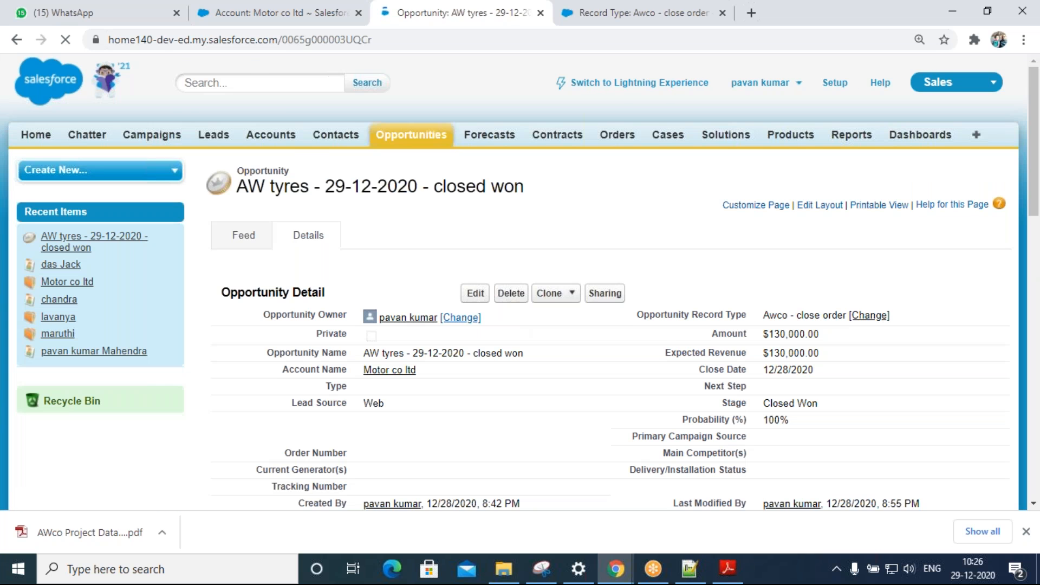
{"action": "scroll", "coordinate": [510, 324], "scroll_direction": "down", "scroll_amount": 2}
{"action": "scroll", "coordinate": [508, 352], "scroll_direction": "down", "scroll_amount": 5}
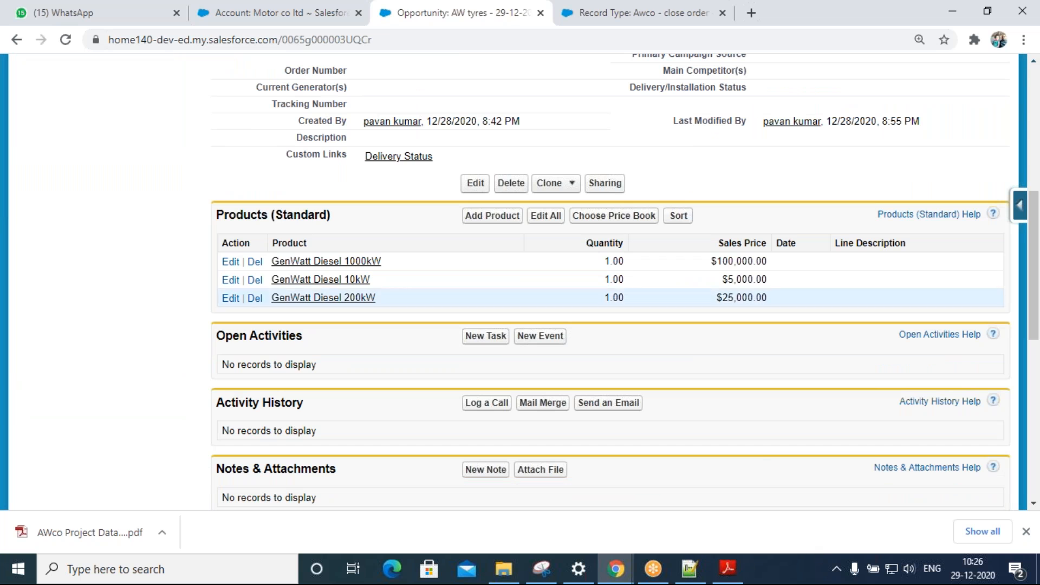
{"action": "scroll", "coordinate": [498, 281], "scroll_direction": "up", "scroll_amount": 7}
- Start a new case from Cases home and pick a Motor co ltd contact via the lookup
{"action": "left_click", "coordinate": [667, 134]}
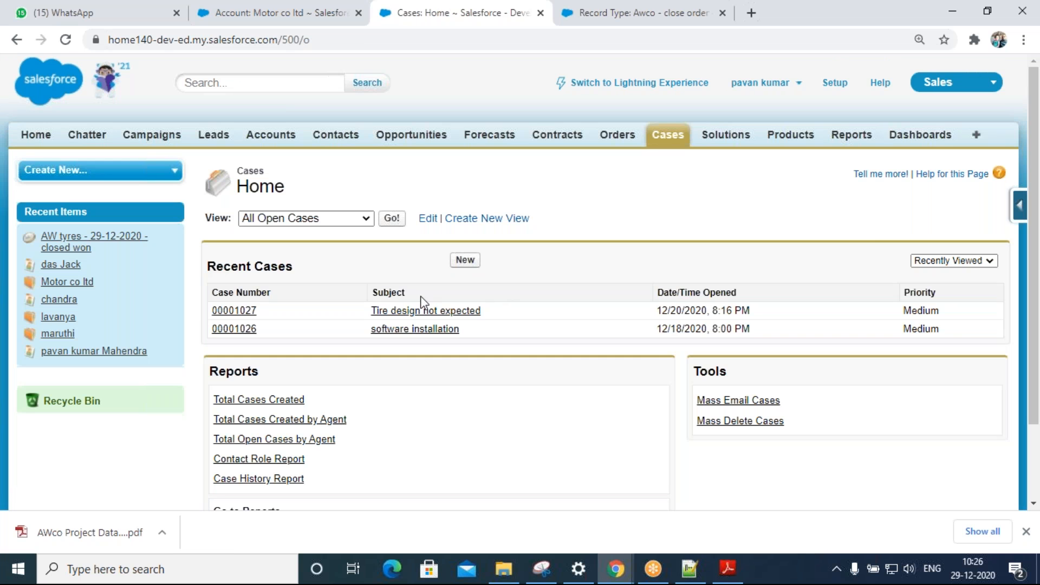
{"action": "scroll", "coordinate": [335, 283], "scroll_direction": "down", "scroll_amount": 2}
{"action": "scroll", "coordinate": [573, 167], "scroll_direction": "up", "scroll_amount": 2}
{"action": "left_click", "coordinate": [464, 260]}
{"action": "left_click", "coordinate": [394, 303]}
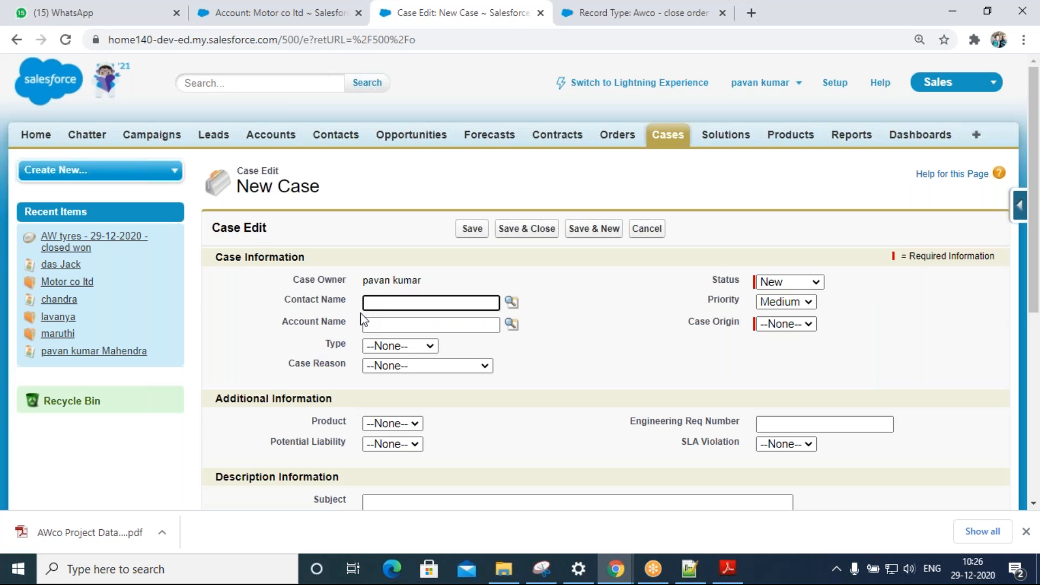
{"action": "left_click", "coordinate": [652, 322]}
{"action": "left_click", "coordinate": [428, 307]}
{"action": "left_click", "coordinate": [517, 302]}
{"action": "left_click", "coordinate": [512, 302]}
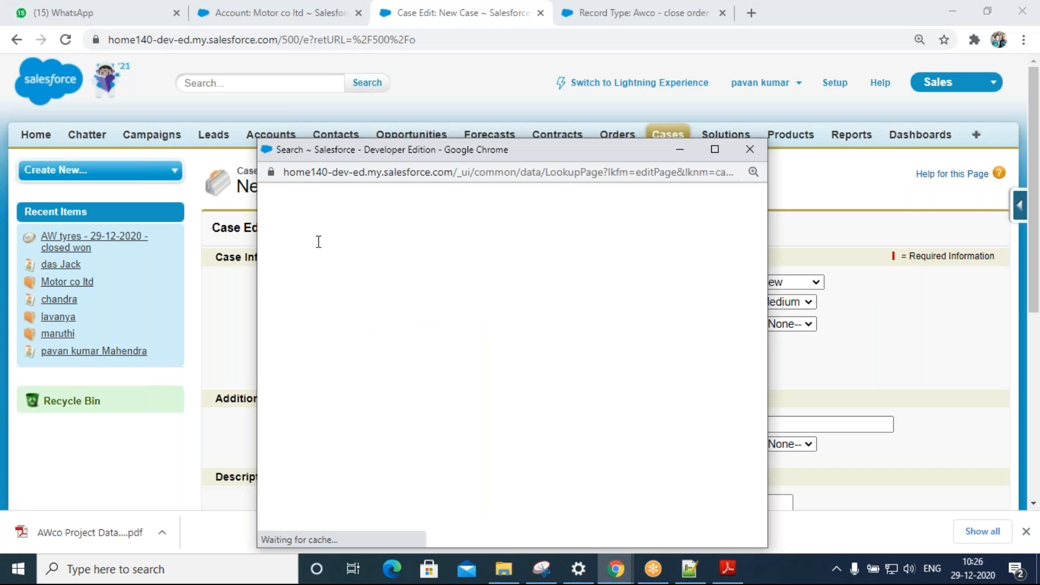
{"action": "left_click", "coordinate": [283, 383]}
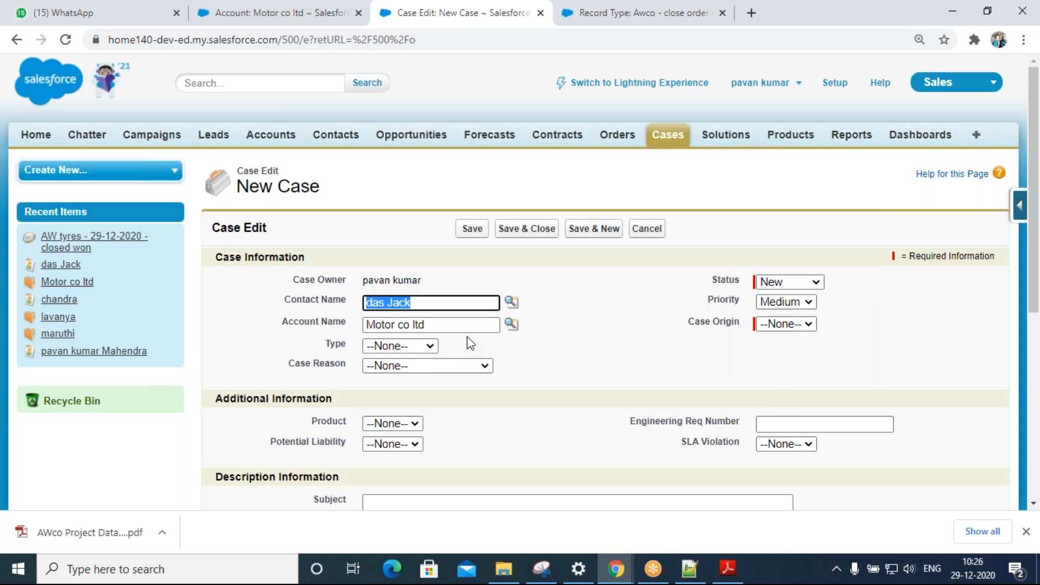
{"action": "left_click", "coordinate": [638, 327]}
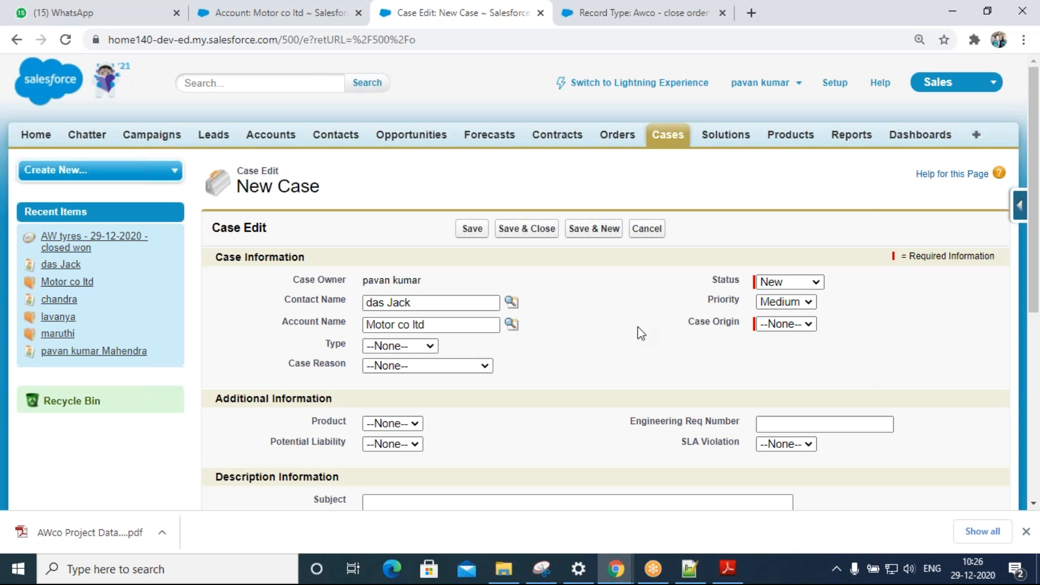
- Set the case Priority to High, leaving Status and Case Origin unchanged
{"action": "left_click", "coordinate": [818, 284]}
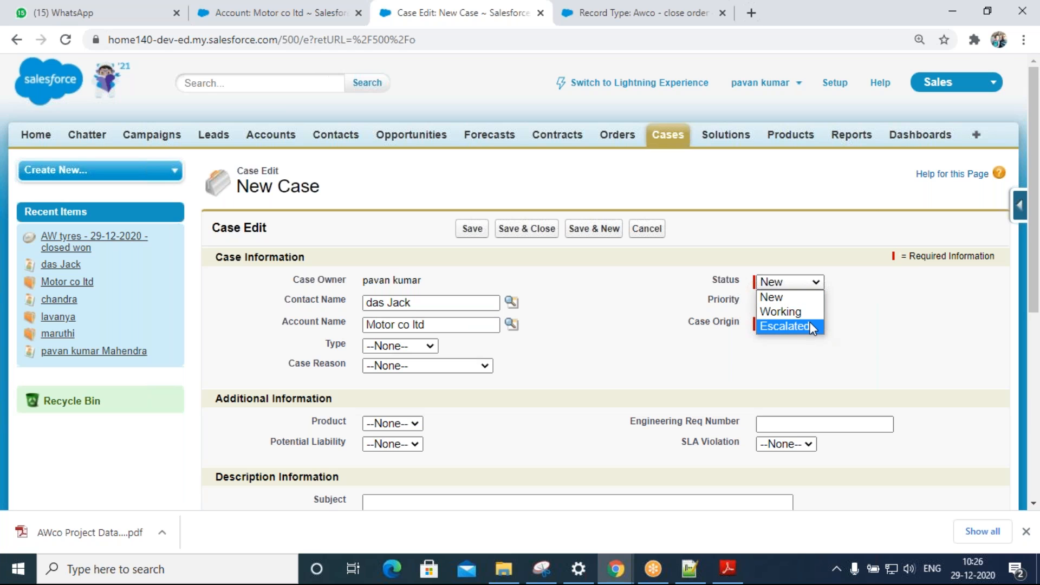
{"action": "left_click", "coordinate": [812, 297]}
{"action": "left_click", "coordinate": [808, 304]}
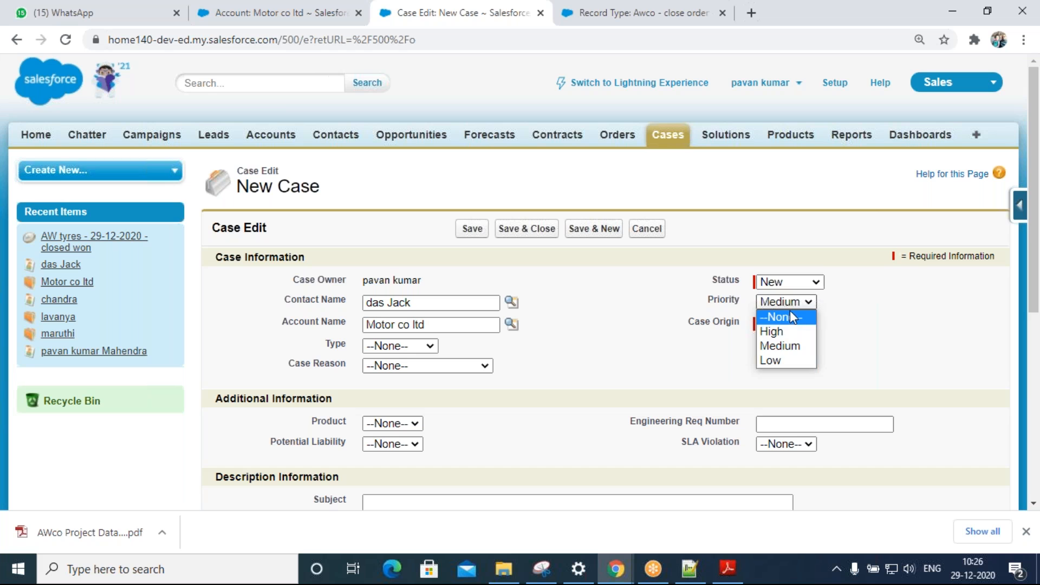
{"action": "left_click", "coordinate": [791, 330]}
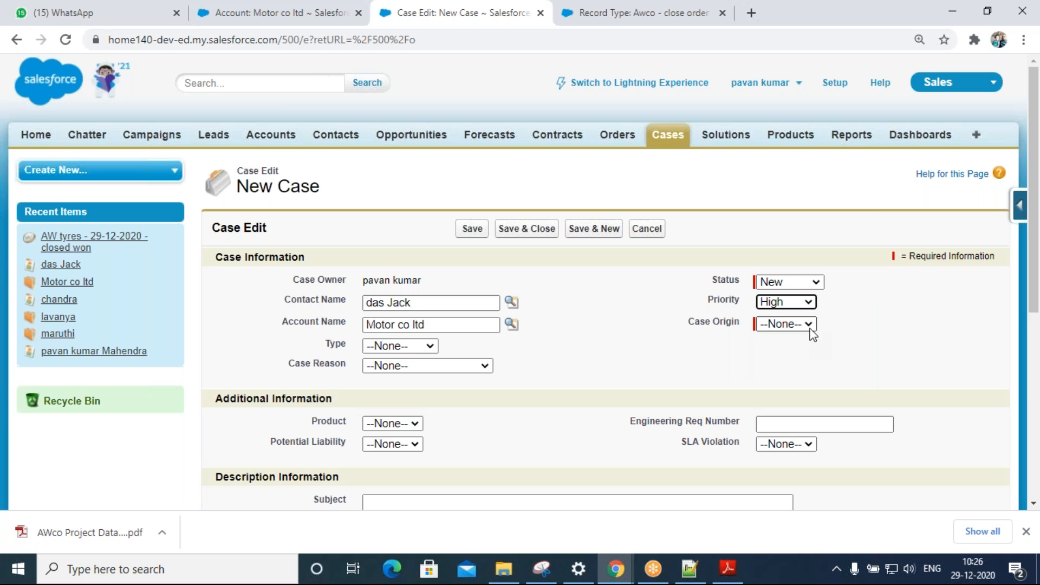
{"action": "left_click", "coordinate": [807, 323]}
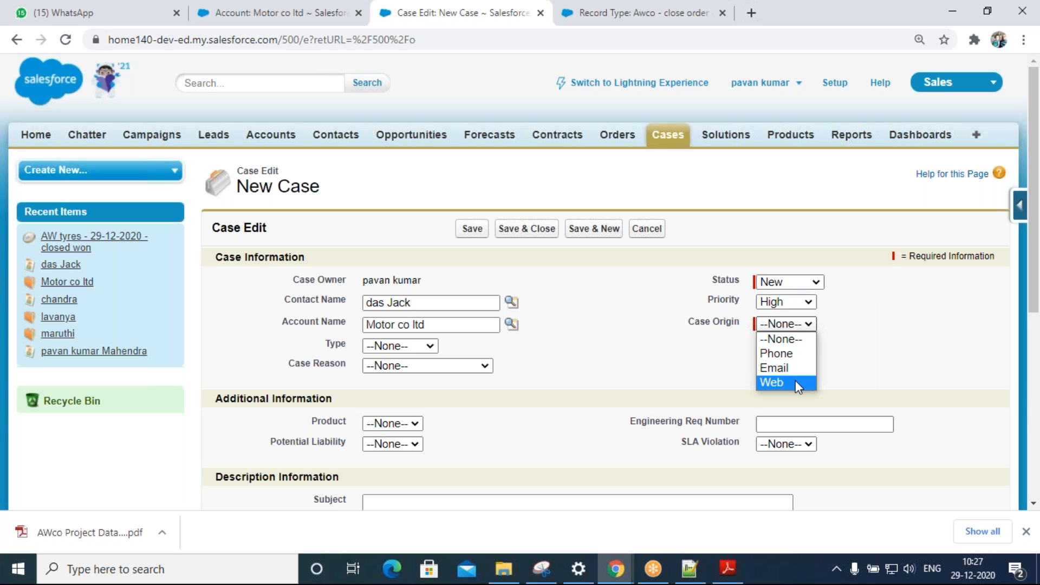
{"action": "left_click", "coordinate": [883, 350]}
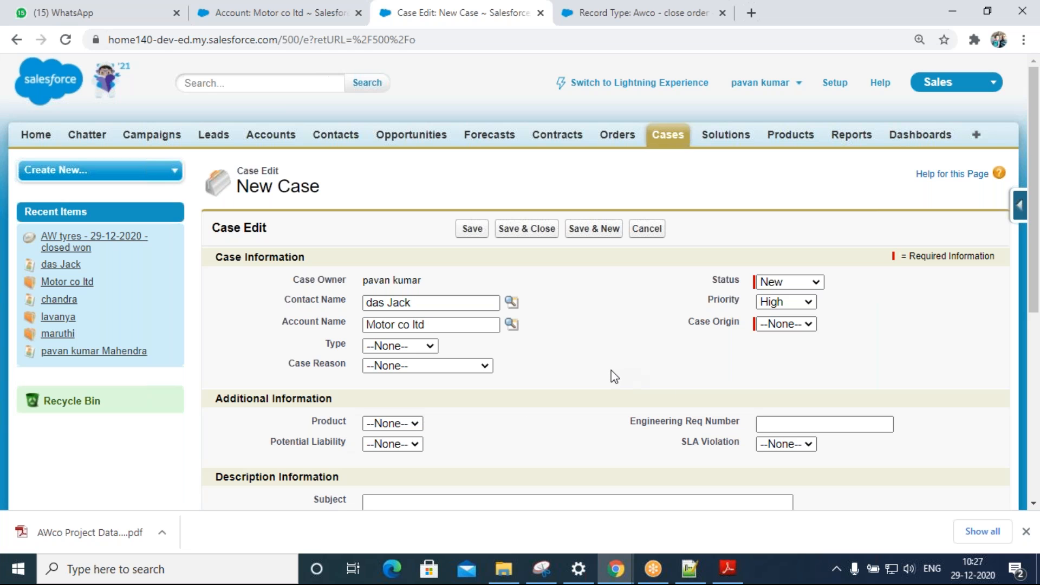
- Recheck the Status dropdown values, leaving Status at New
{"action": "scroll", "coordinate": [608, 376], "scroll_direction": "down", "scroll_amount": 4}
{"action": "scroll", "coordinate": [585, 353], "scroll_direction": "up", "scroll_amount": 1}
{"action": "scroll", "coordinate": [586, 371], "scroll_direction": "up", "scroll_amount": 3}
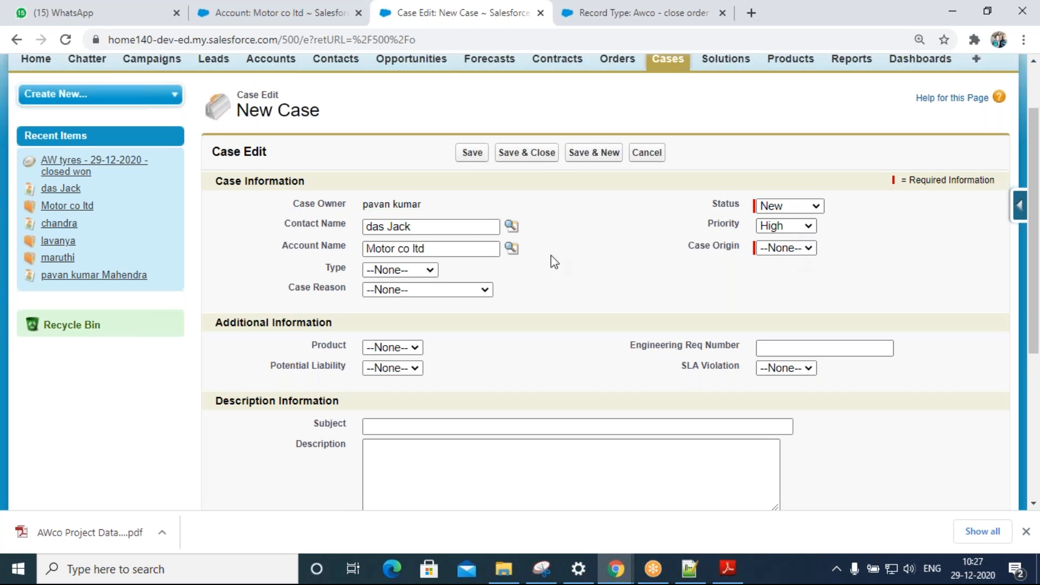
{"action": "left_click", "coordinate": [787, 206]}
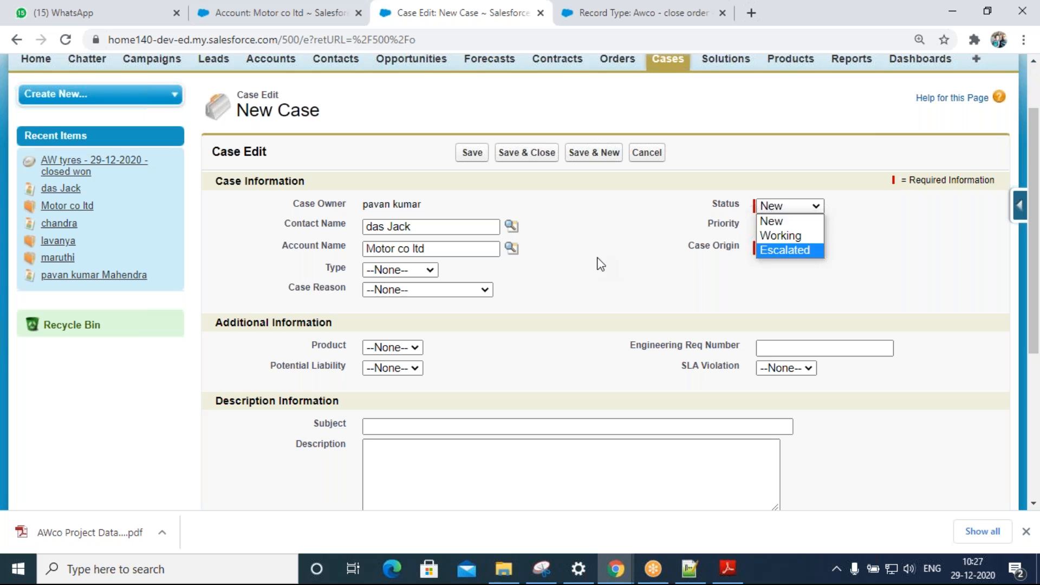
{"action": "left_click", "coordinate": [600, 259]}
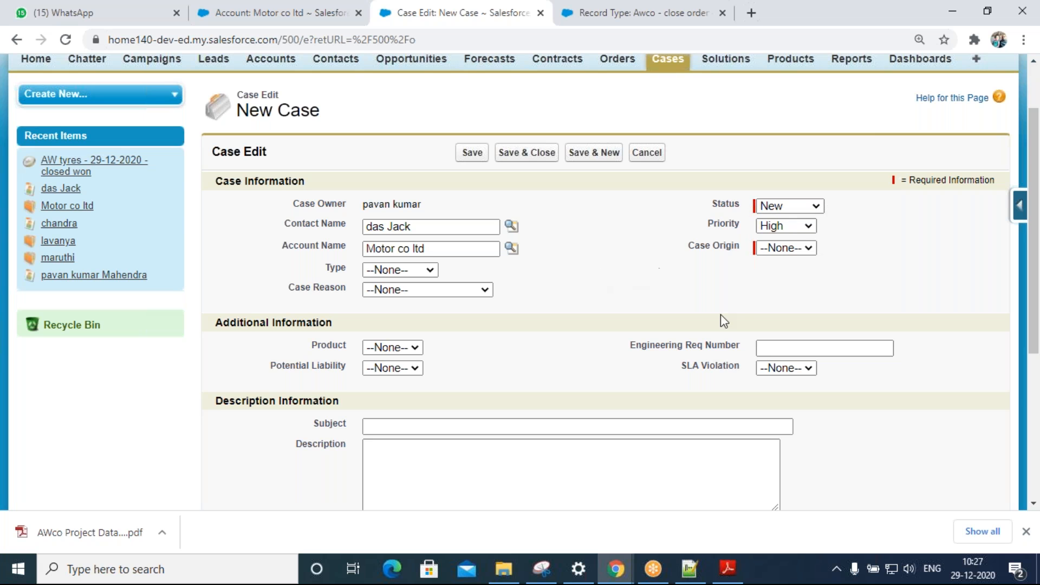
{"action": "left_click", "coordinate": [802, 207]}
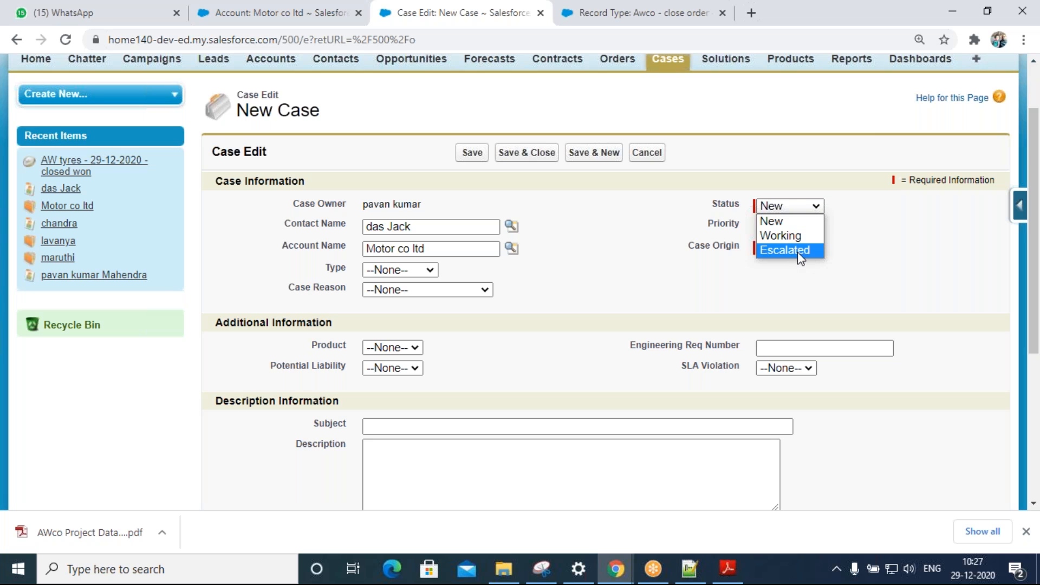
{"action": "left_click", "coordinate": [644, 310]}
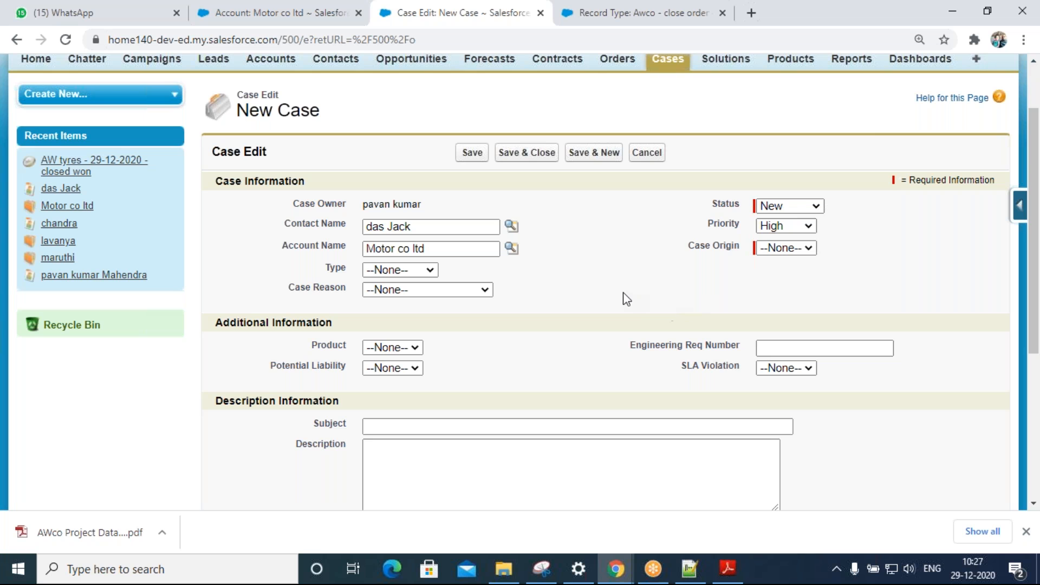
{"action": "scroll", "coordinate": [628, 302], "scroll_direction": "up", "scroll_amount": 2}
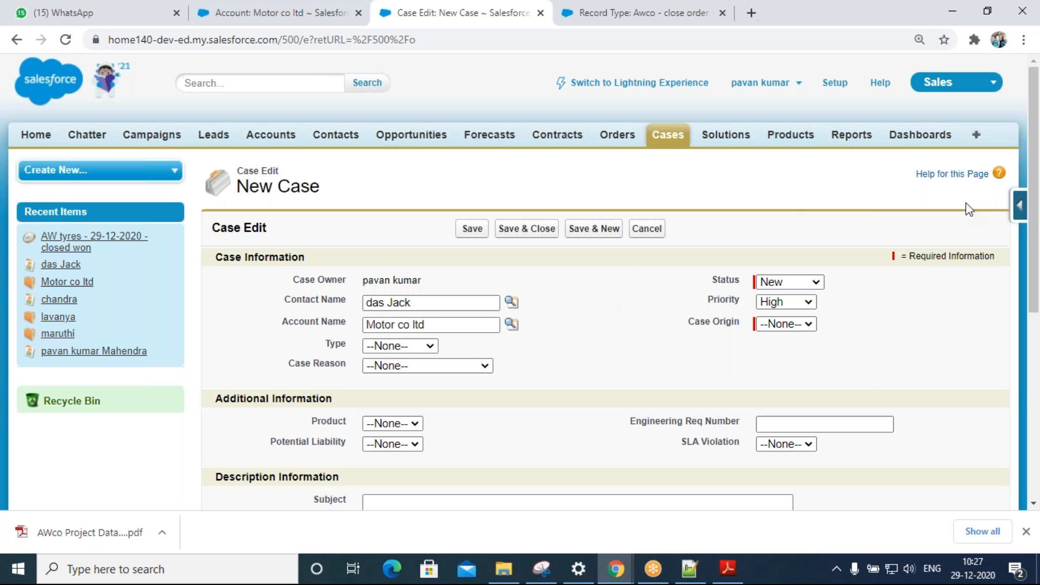
{"action": "left_click", "coordinate": [1020, 206]}
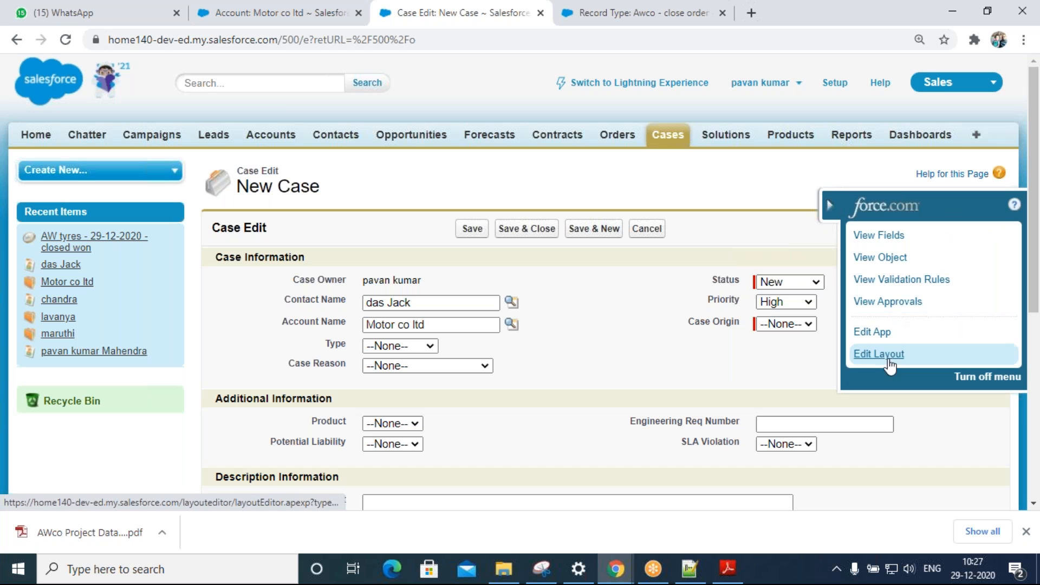
- Open the Case Status field from View Fields to see its values New, Working, Escalated, Closed
{"action": "left_click", "coordinate": [883, 236]}
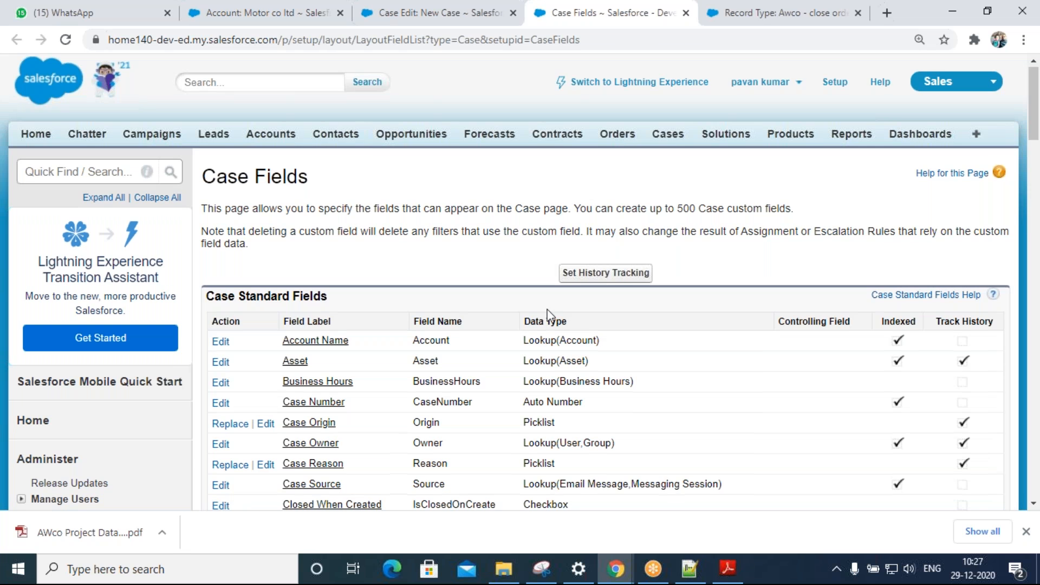
{"action": "scroll", "coordinate": [548, 309], "scroll_direction": "down", "scroll_amount": 7}
{"action": "scroll", "coordinate": [577, 309], "scroll_direction": "down", "scroll_amount": 4}
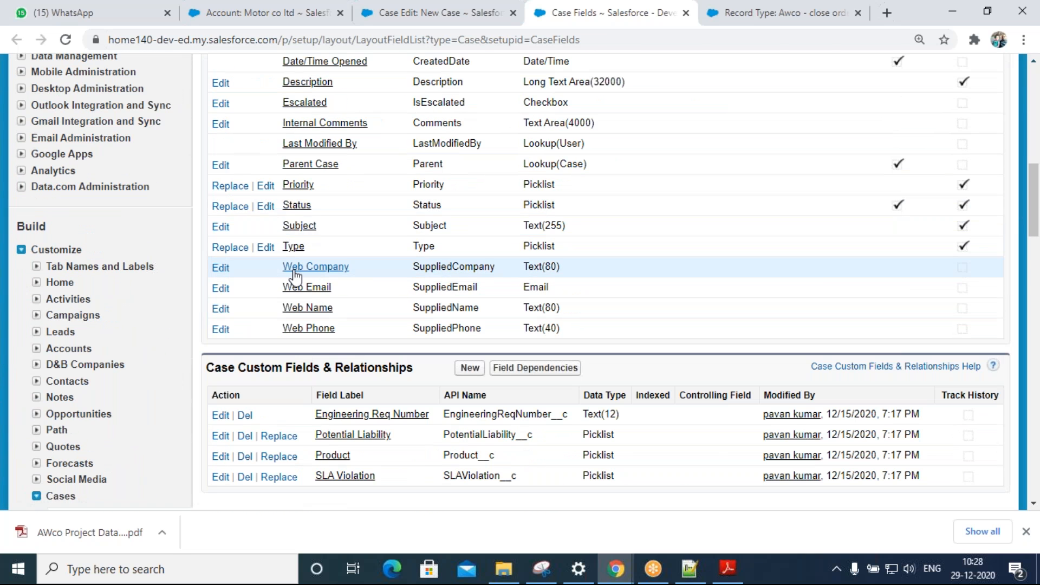
{"action": "left_click", "coordinate": [304, 212]}
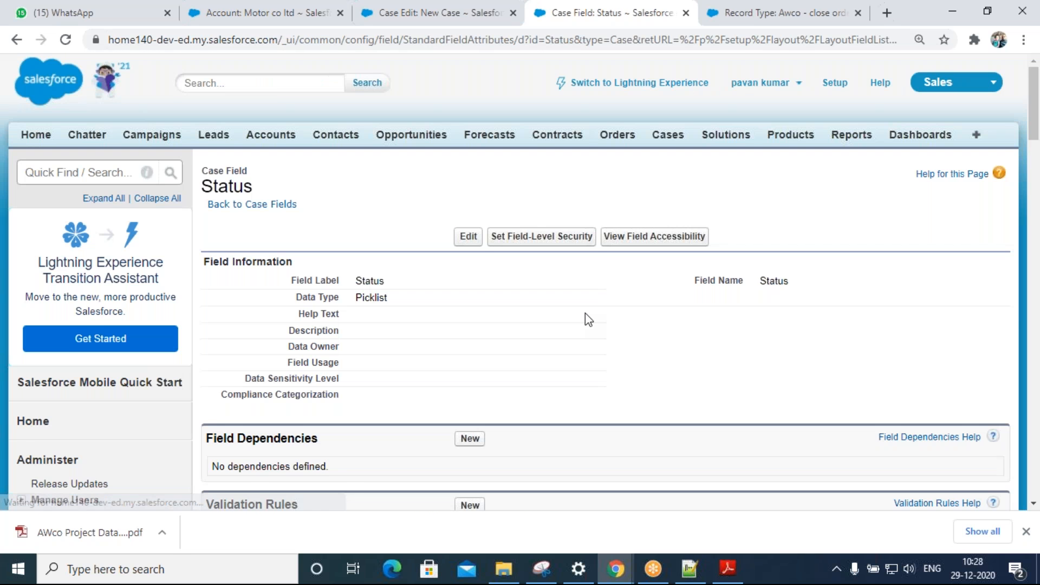
{"action": "scroll", "coordinate": [585, 313], "scroll_direction": "down", "scroll_amount": 7}
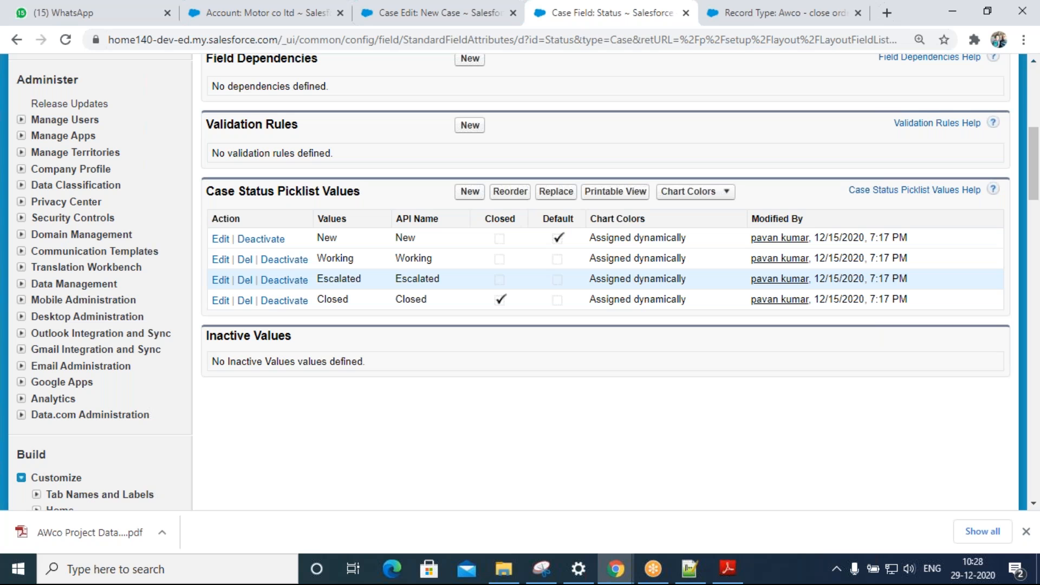
- Enter Status values 'Awaiting for customer response' and 'Pending with evidence' on separate lines
{"action": "left_click", "coordinate": [468, 193]}
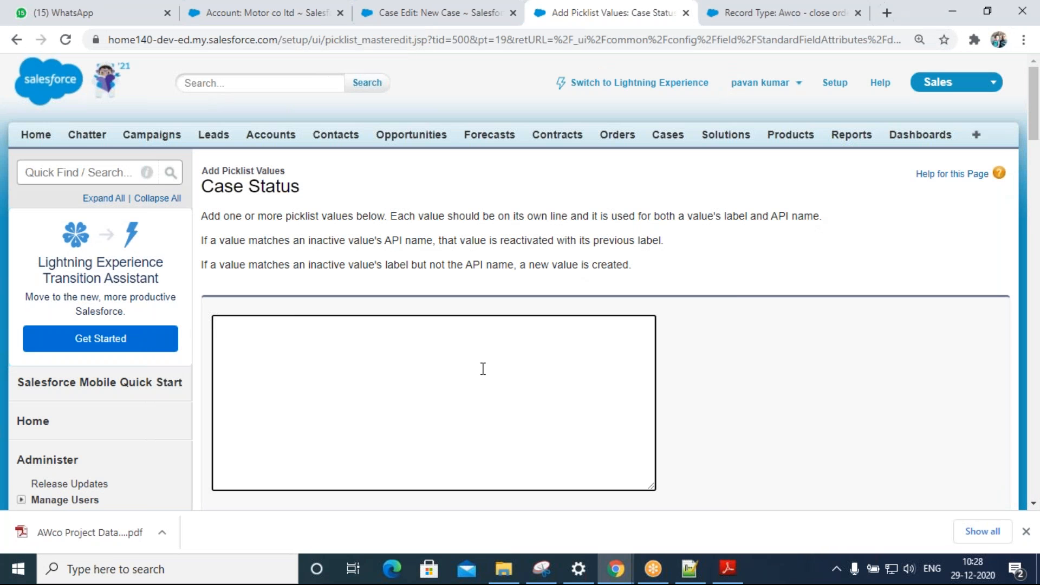
{"action": "type", "text": "Awaiting for customer respo"}
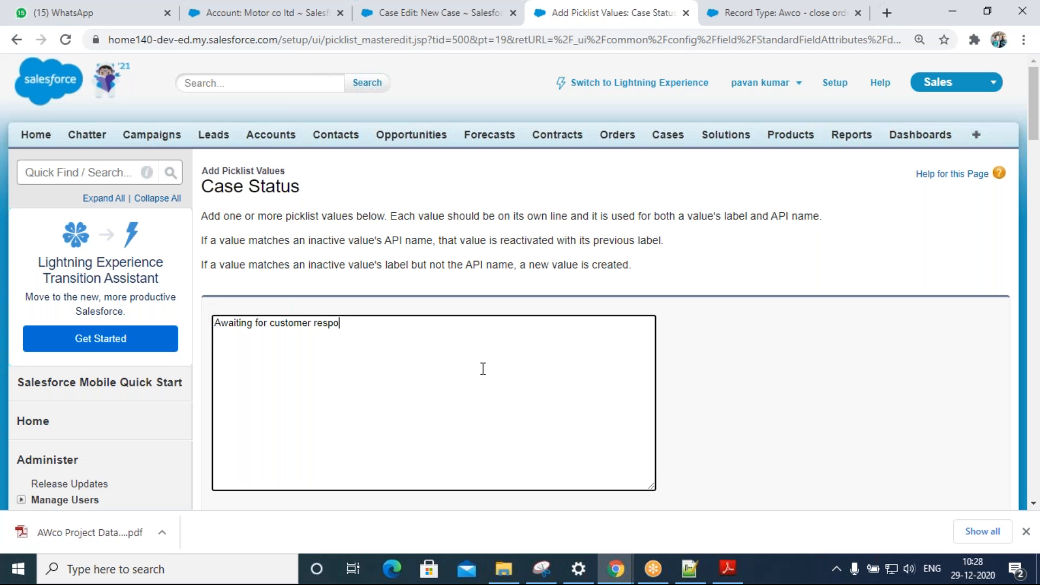
{"action": "type", "text": "nse"}
{"action": "key", "text": "Return"}
{"action": "type", "text": "Pending with evidence"}
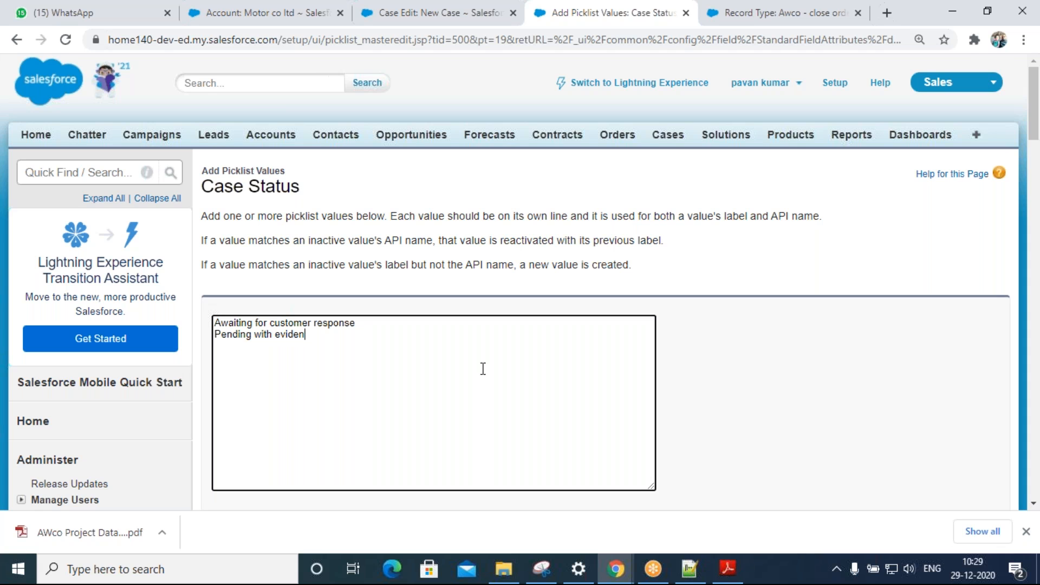
{"action": "key", "text": "Return"}
{"action": "key", "text": "Return"}
- Add 'Reopen', save the new Case Status values, and open Cases home in a new tab
{"action": "type", "text": "Reopen"}
{"action": "scroll", "coordinate": [692, 372], "scroll_direction": "down", "scroll_amount": 4}
{"action": "left_click", "coordinate": [462, 230]}
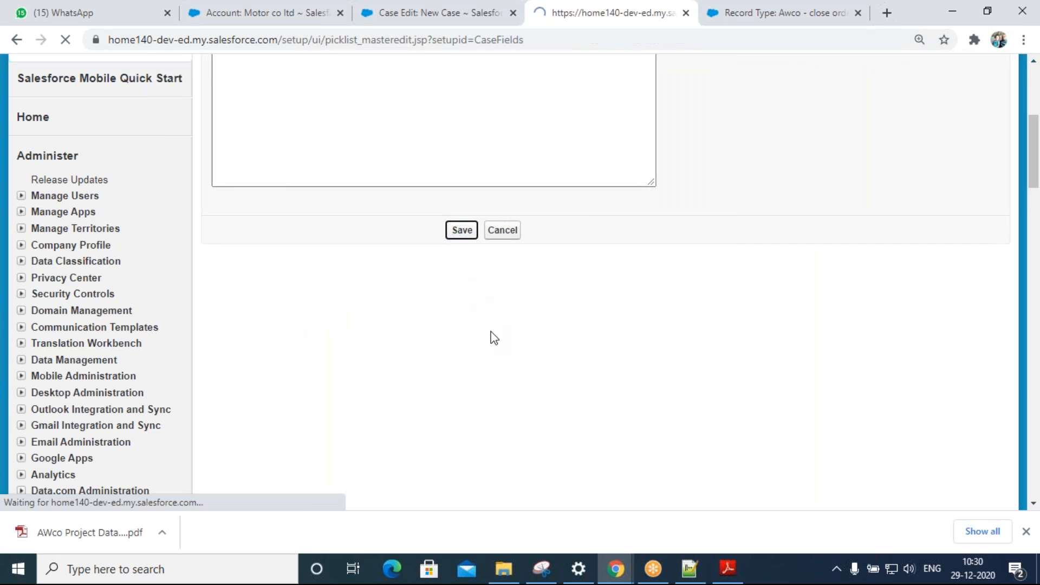
{"action": "scroll", "coordinate": [491, 387], "scroll_direction": "down", "scroll_amount": 6}
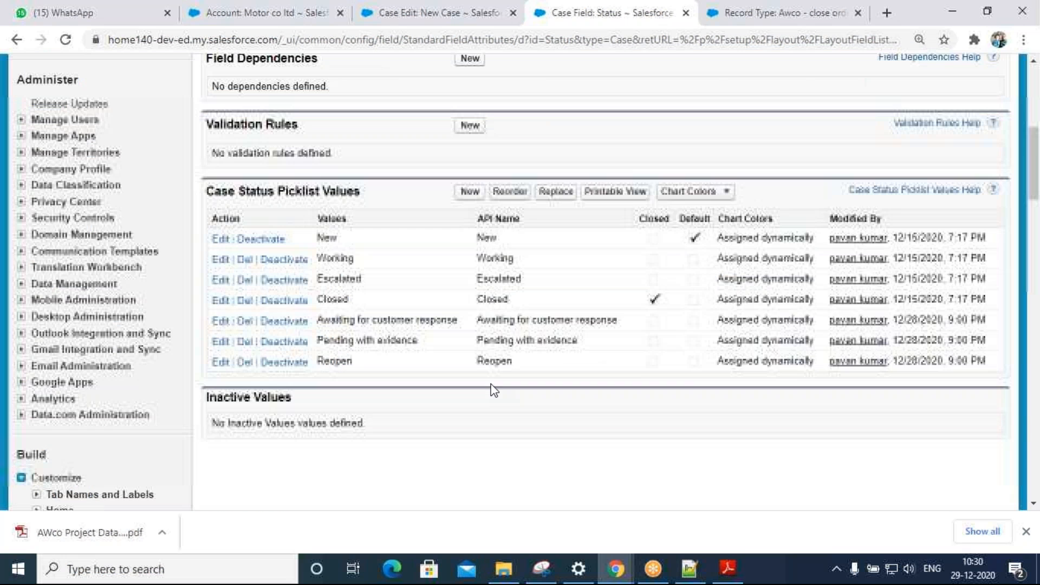
{"action": "scroll", "coordinate": [469, 298], "scroll_direction": "up", "scroll_amount": 7}
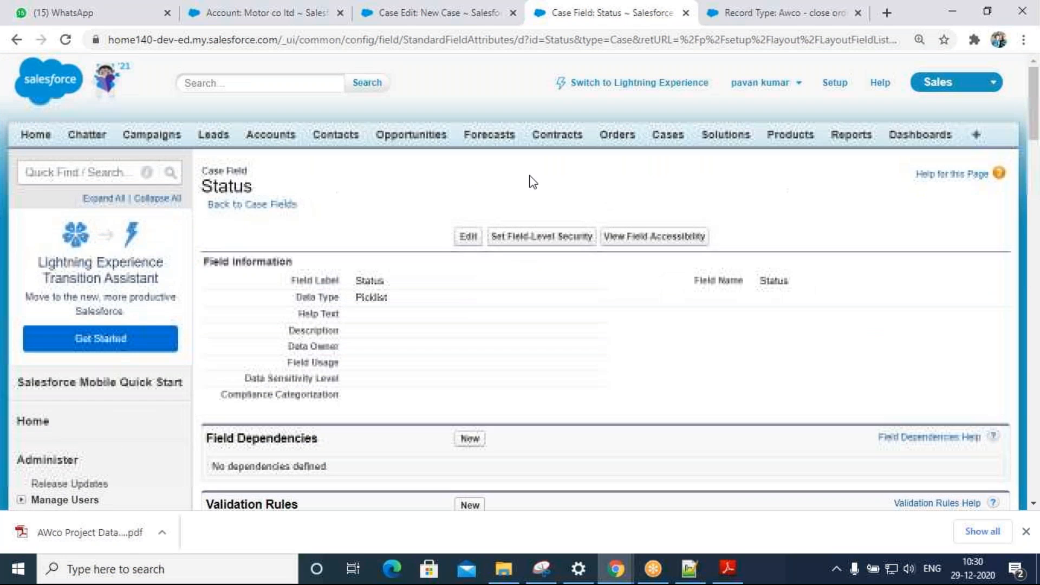
{"action": "right_click", "coordinate": [672, 140]}
{"action": "left_click", "coordinate": [704, 146]}
- Start a new case and inspect the Status picklist values, leaving Status at New
{"action": "left_click", "coordinate": [637, 17]}
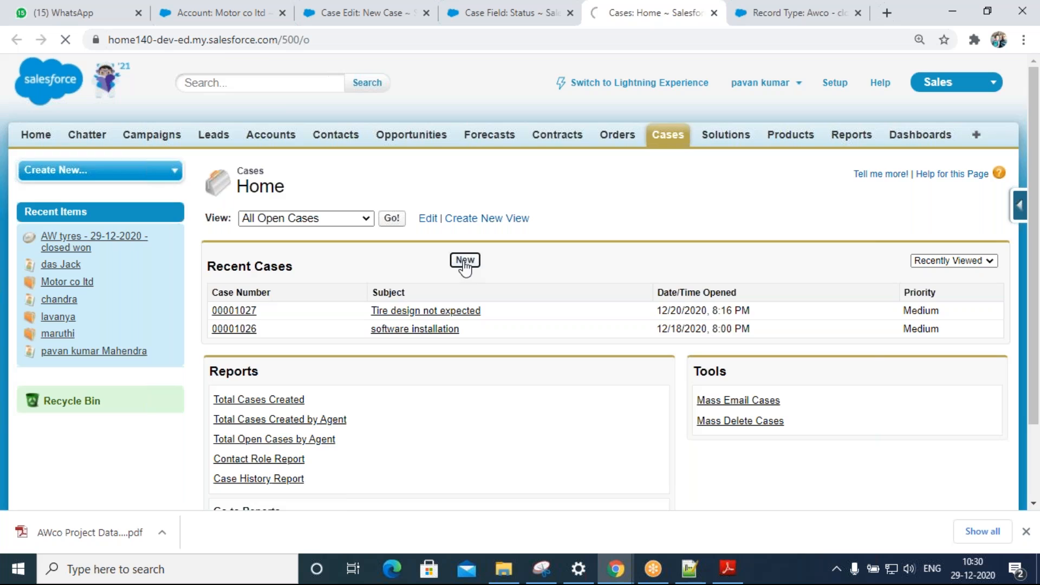
{"action": "left_click", "coordinate": [464, 261]}
{"action": "left_click", "coordinate": [825, 281]}
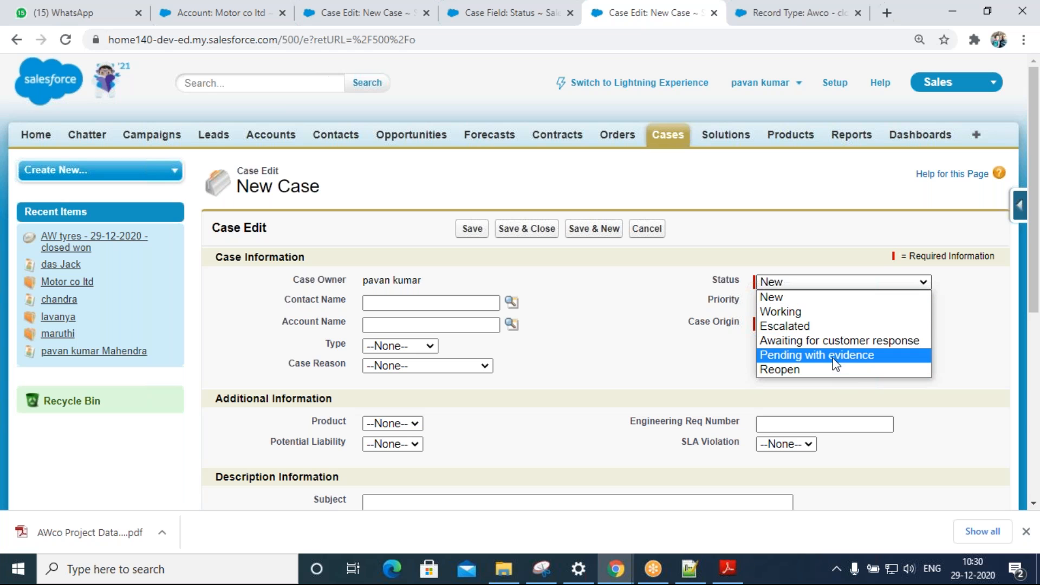
{"action": "left_click", "coordinate": [656, 296]}
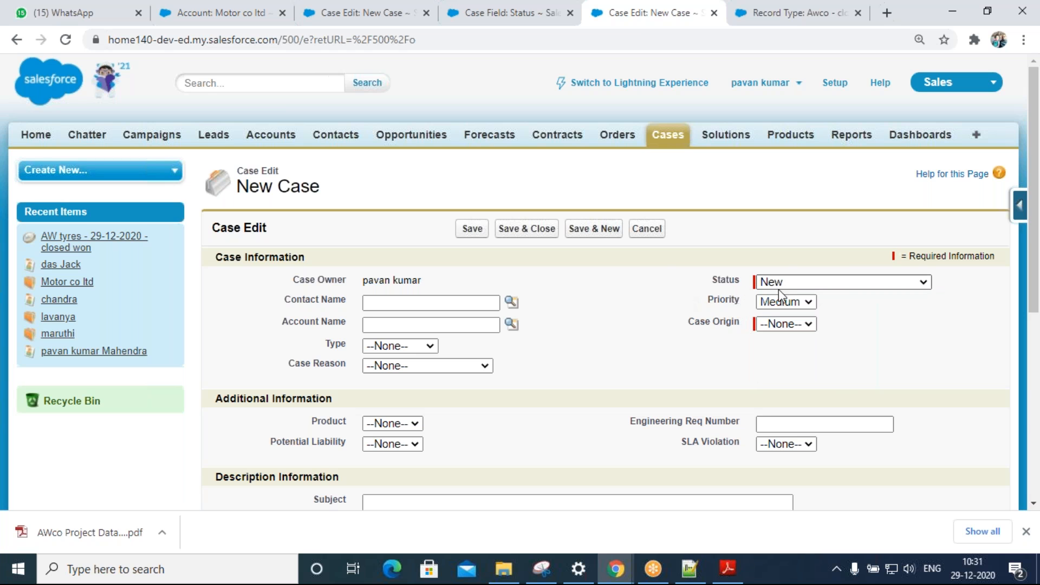
{"action": "left_click", "coordinate": [802, 284]}
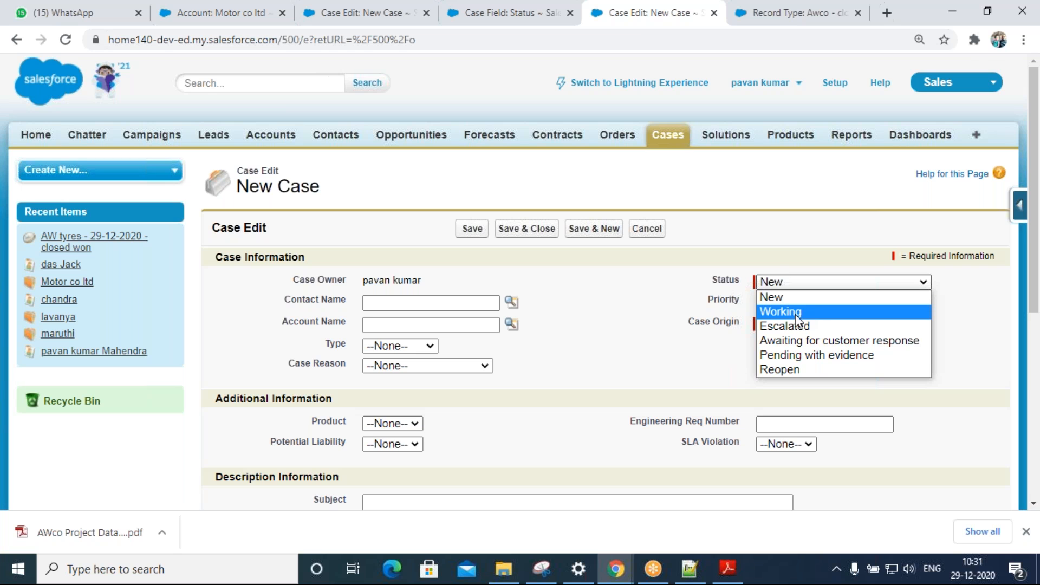
{"action": "left_click", "coordinate": [609, 324]}
{"action": "left_click", "coordinate": [802, 287]}
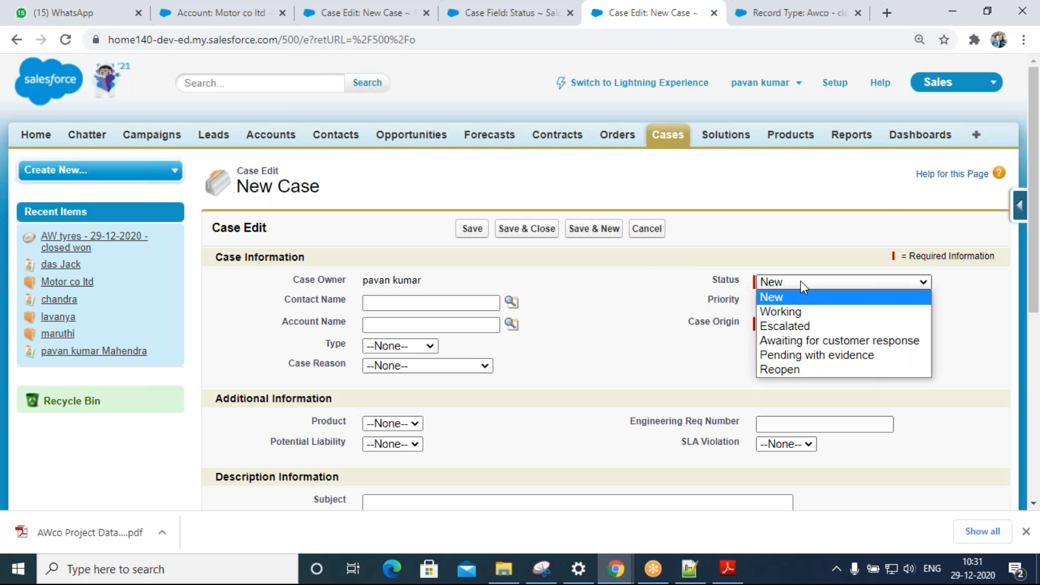
{"action": "left_click", "coordinate": [654, 298]}
- Compare with the Case Status field definition, recheck Origin, Priority and Status choices, then return to Cases home
{"action": "left_click", "coordinate": [518, 14]}
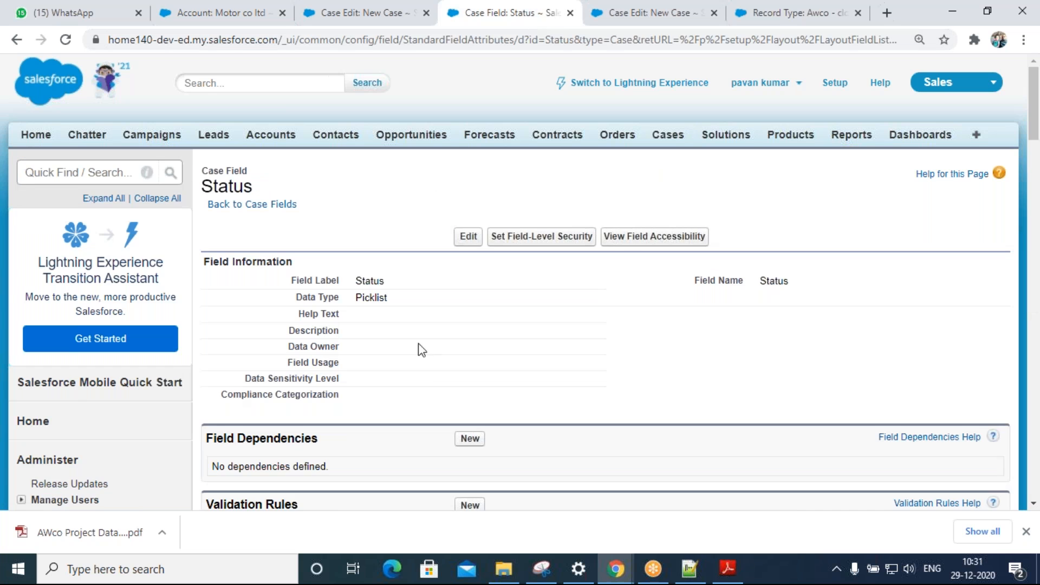
{"action": "scroll", "coordinate": [431, 389], "scroll_direction": "down", "scroll_amount": 5}
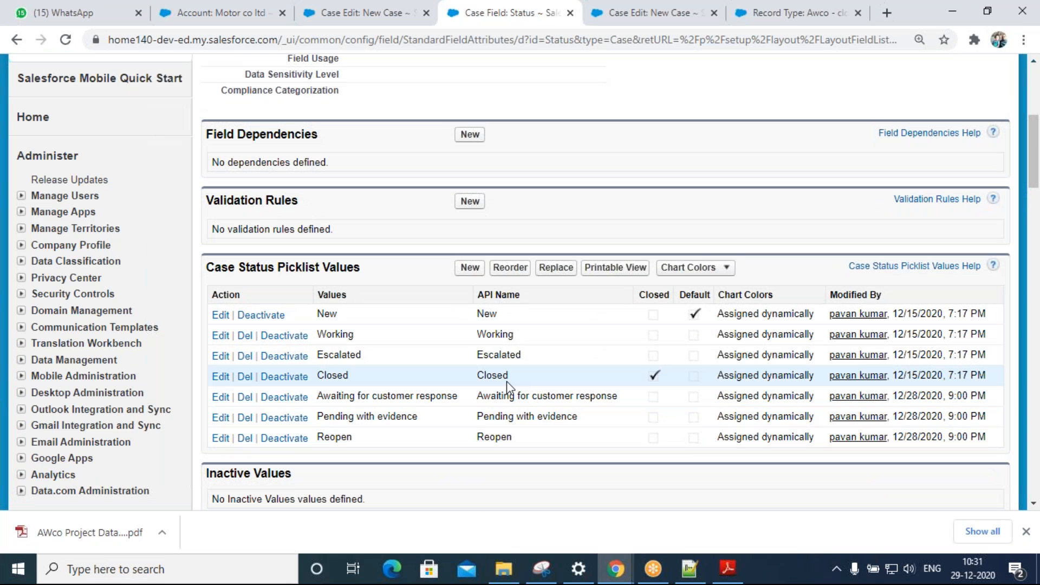
{"action": "left_click", "coordinate": [629, 16]}
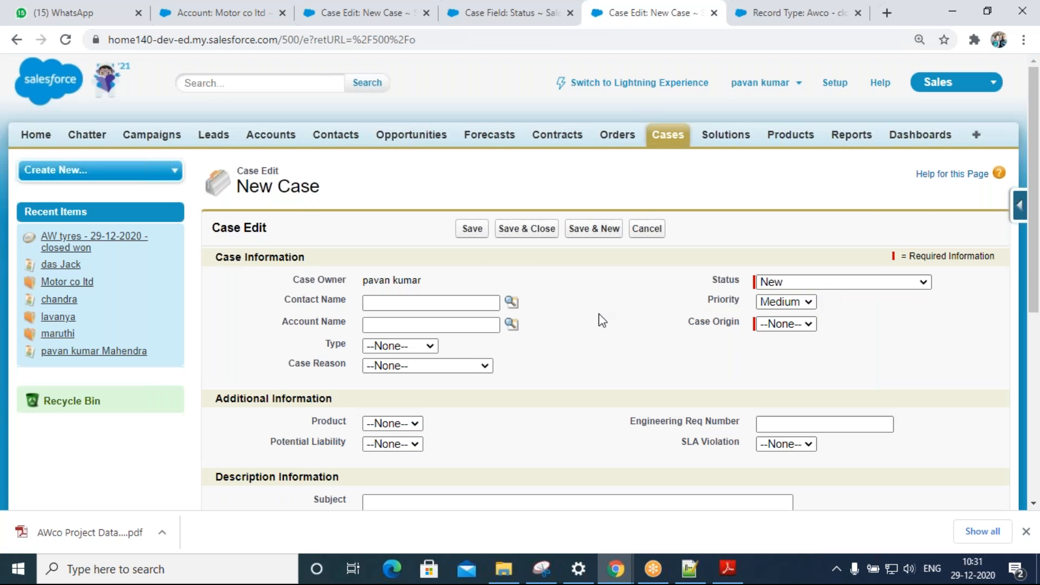
{"action": "left_click", "coordinate": [806, 324]}
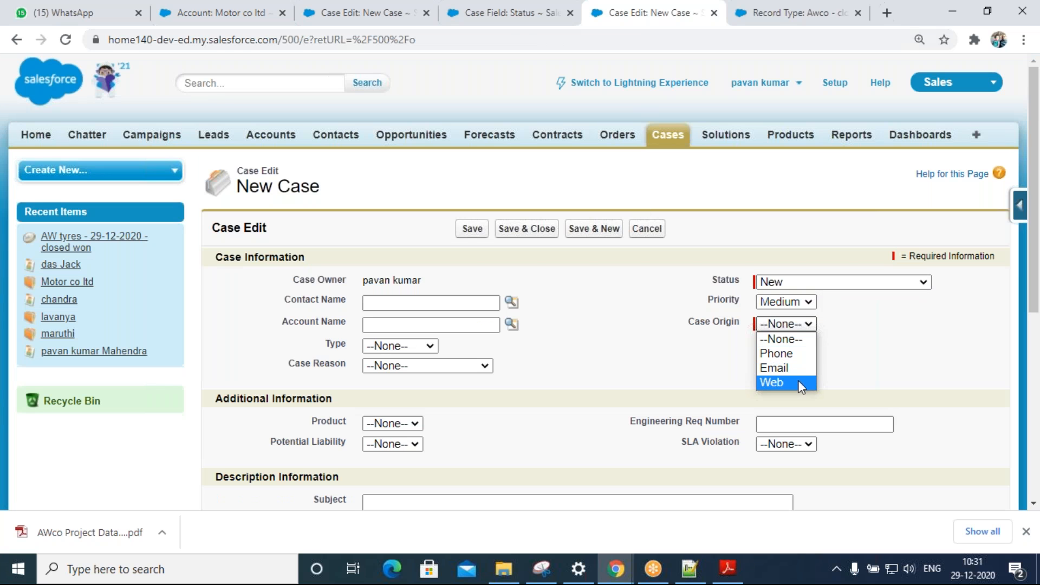
{"action": "left_click", "coordinate": [807, 302]}
{"action": "left_click", "coordinate": [806, 286]}
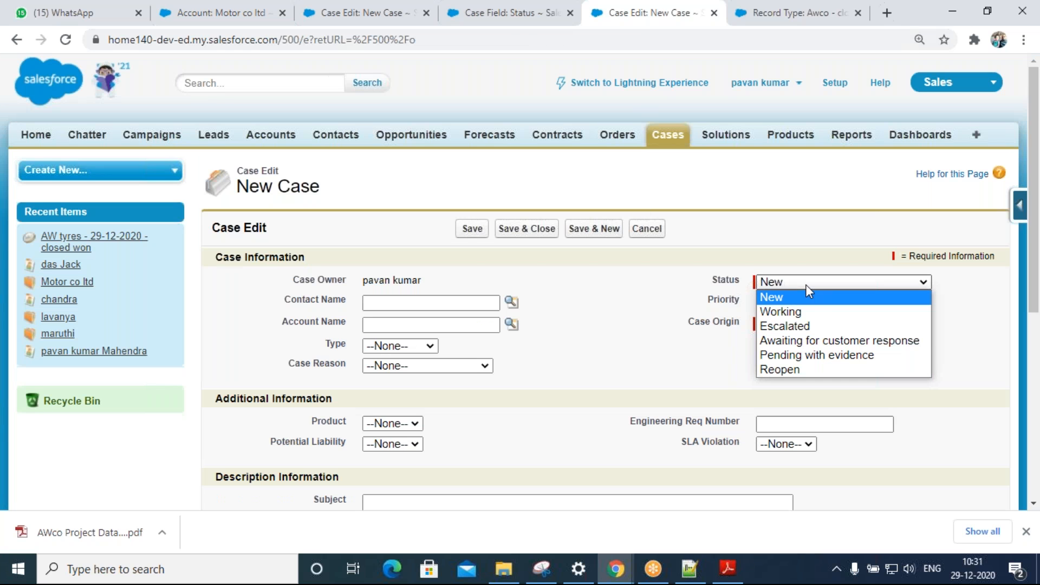
{"action": "left_click", "coordinate": [613, 351]}
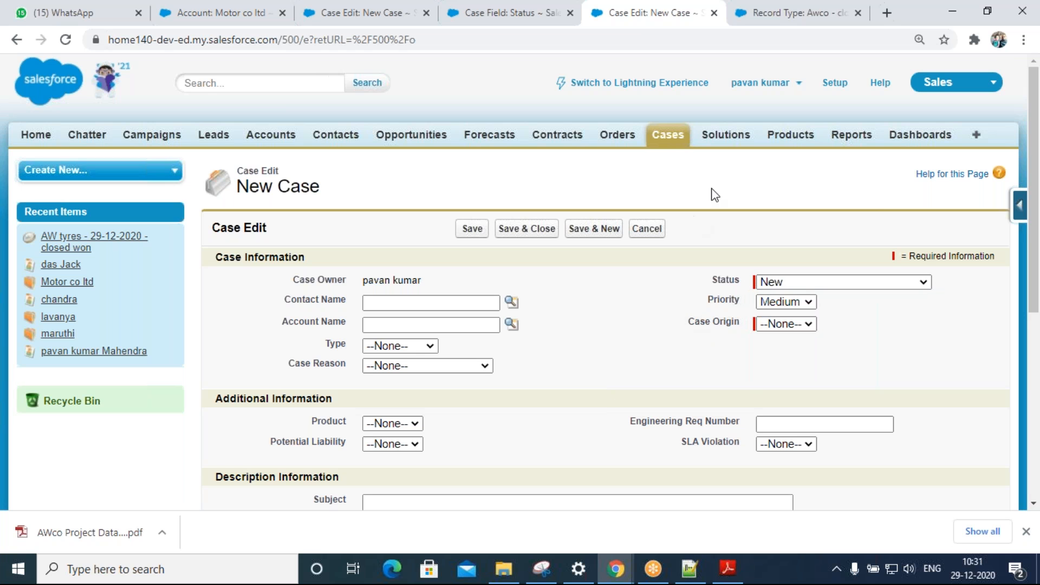
{"action": "left_click", "coordinate": [665, 138]}
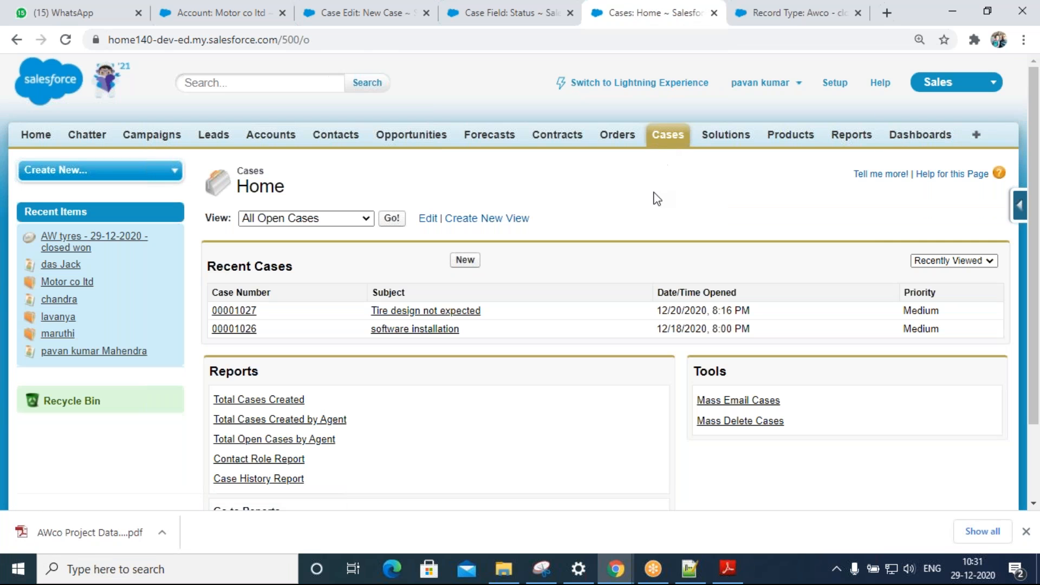
- Go from the Force.com quick access menu's View Object to the Case Page Layouts list
{"action": "left_click", "coordinate": [1019, 209]}
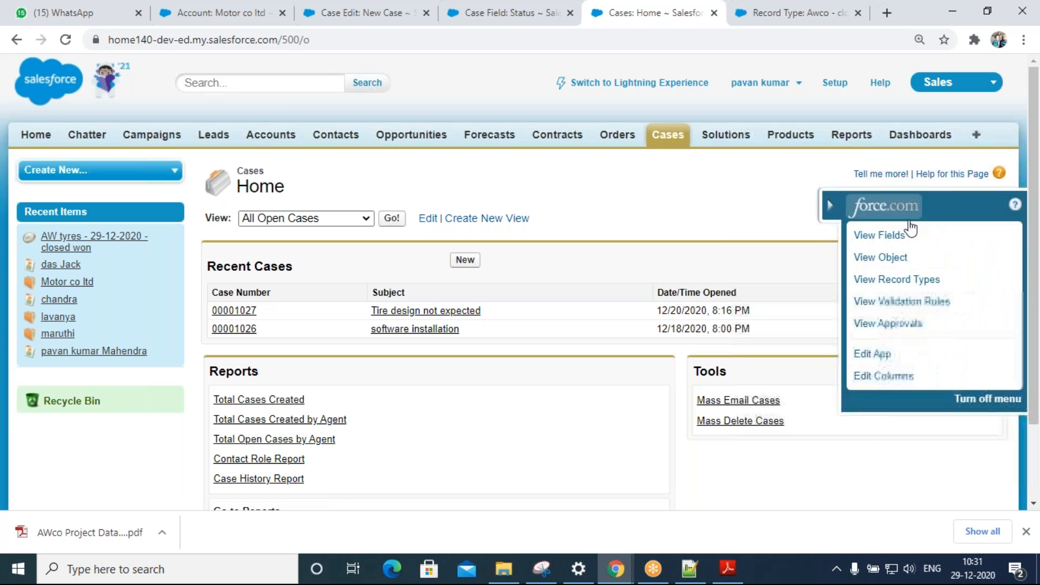
{"action": "left_click", "coordinate": [900, 264]}
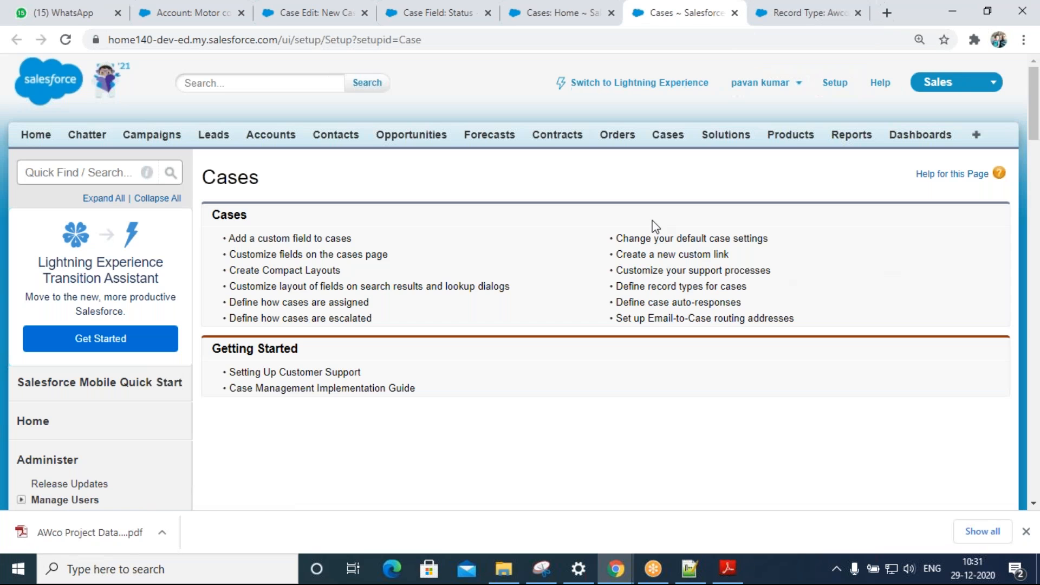
{"action": "scroll", "coordinate": [265, 397], "scroll_direction": "down", "scroll_amount": 15}
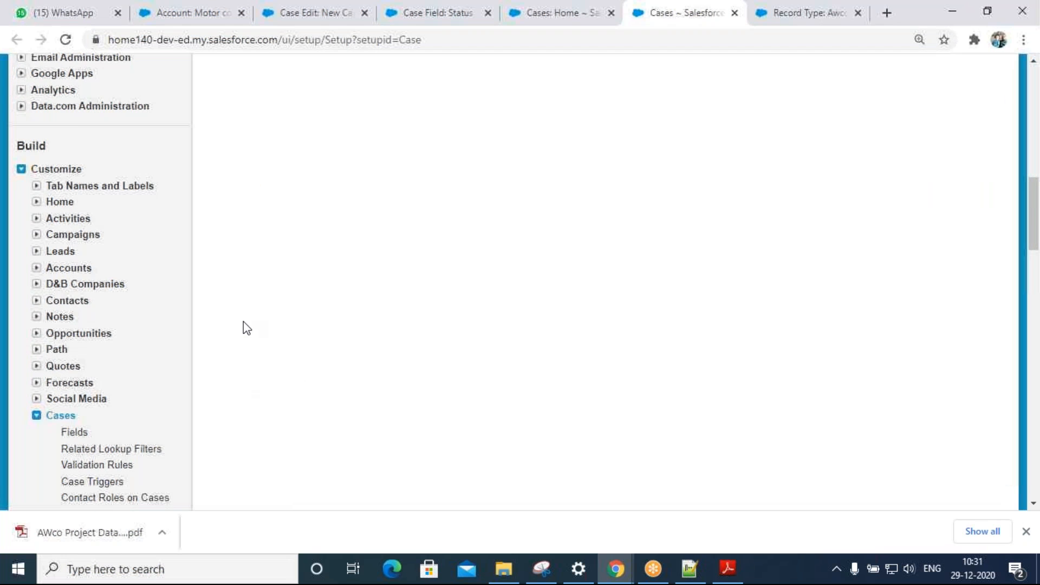
{"action": "scroll", "coordinate": [243, 327], "scroll_direction": "down", "scroll_amount": 5}
{"action": "left_click", "coordinate": [91, 214]}
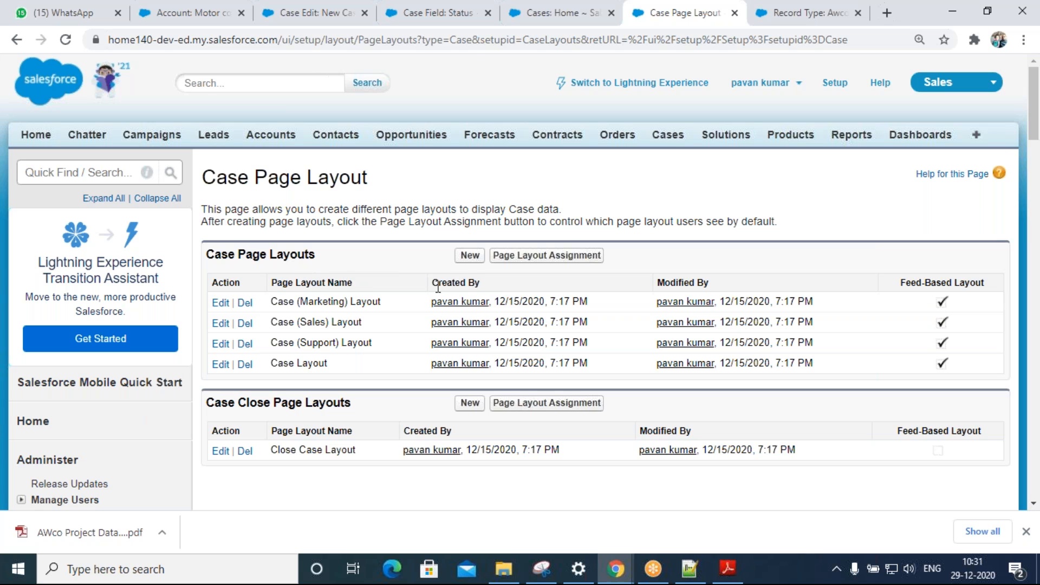
- Set up a feed-based page layout named CE sales case, cloned from Case (Sales) Layout, then switch to the notes
{"action": "left_click", "coordinate": [474, 260]}
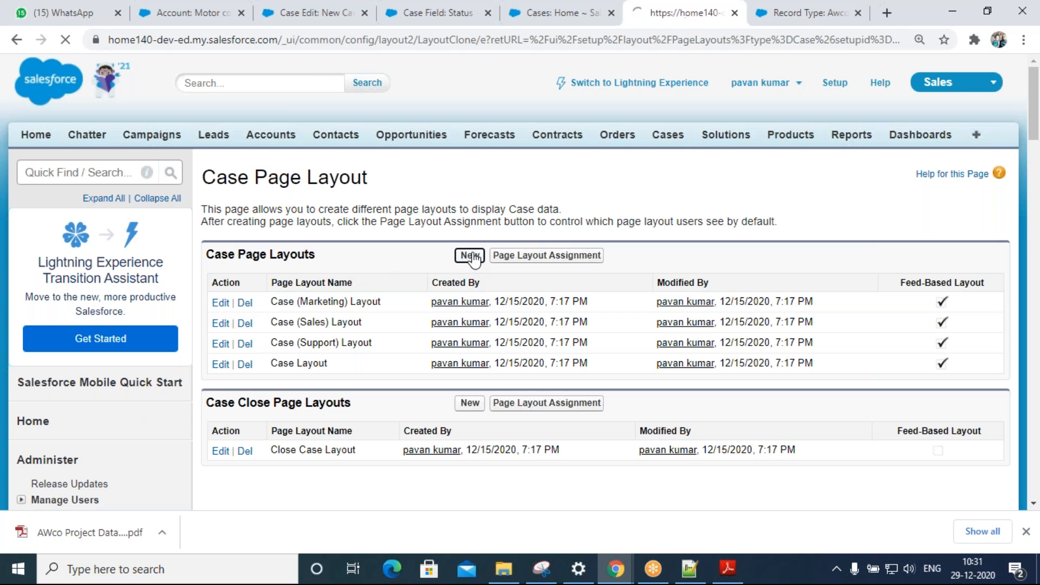
{"action": "left_click", "coordinate": [432, 276]}
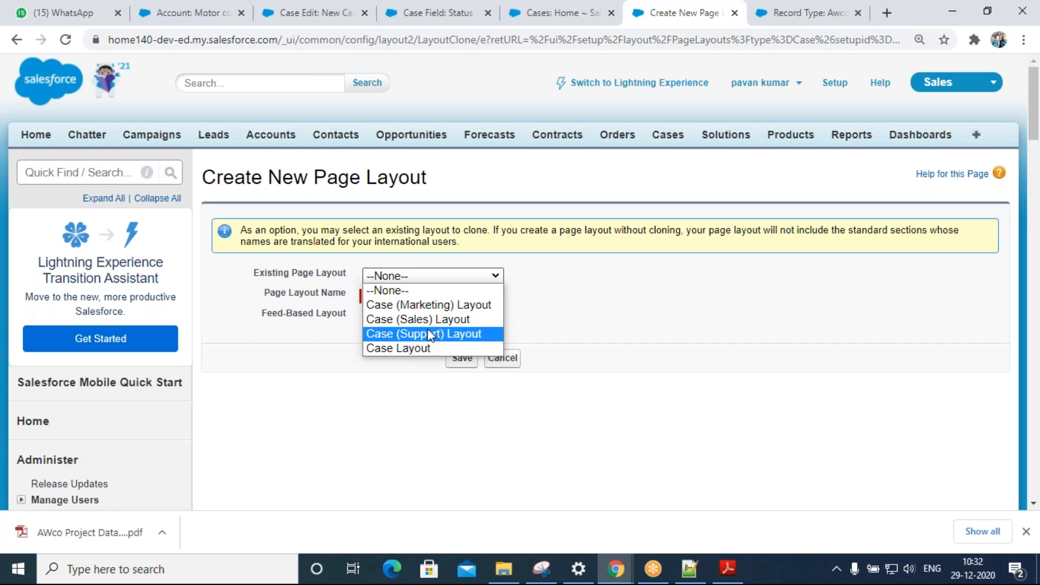
{"action": "left_click", "coordinate": [425, 320]}
{"action": "left_click", "coordinate": [428, 296]}
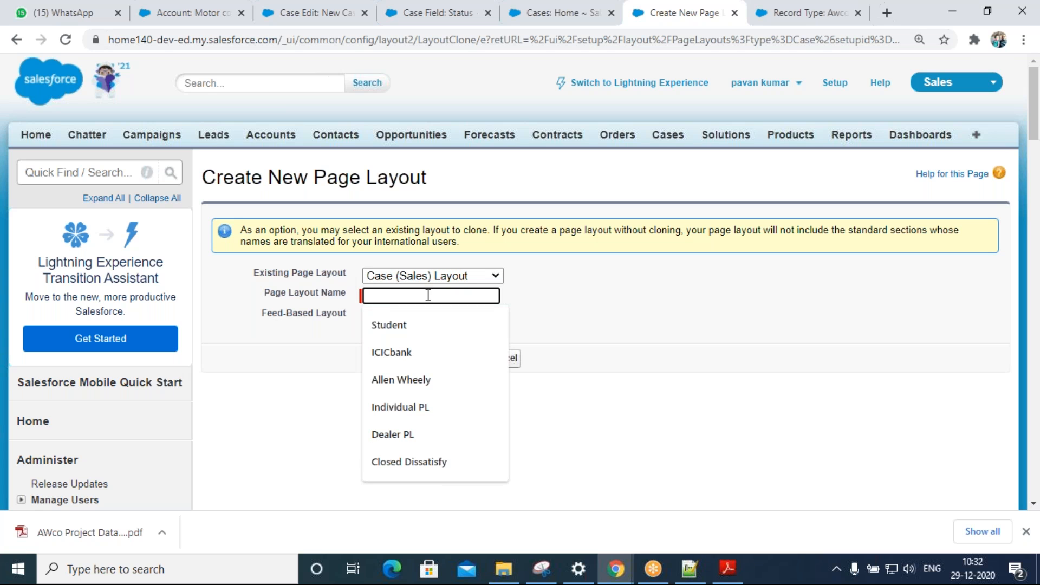
{"action": "type", "text": "CE"}
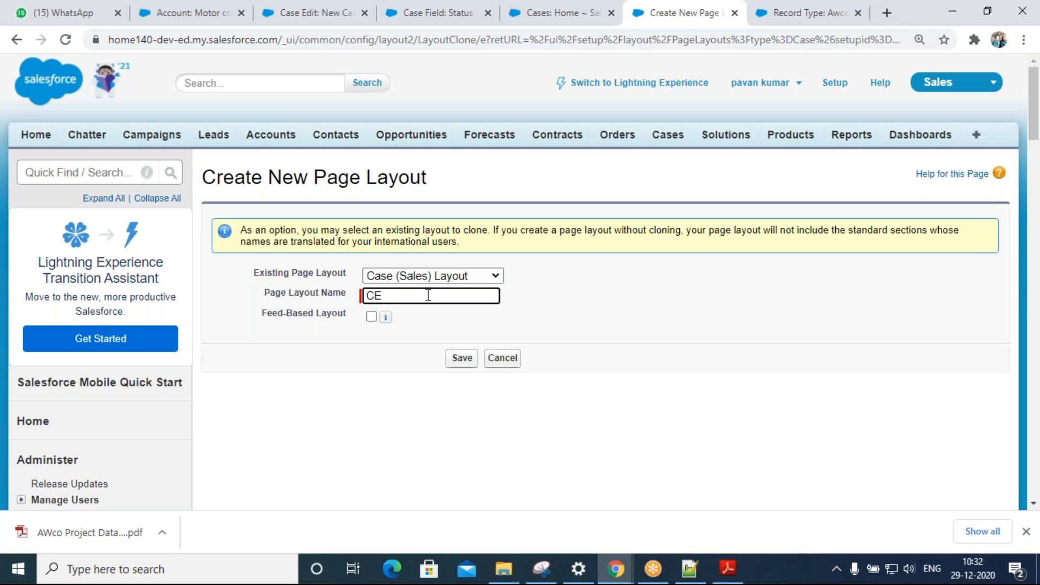
{"action": "type", "text": " sales case"}
{"action": "left_click", "coordinate": [372, 316]}
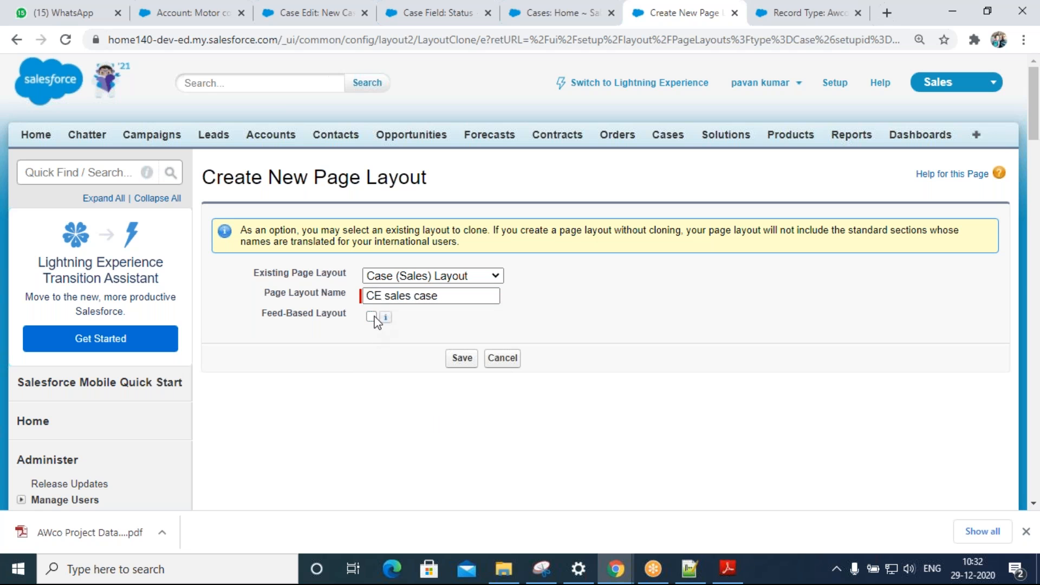
{"action": "left_click", "coordinate": [689, 569]}
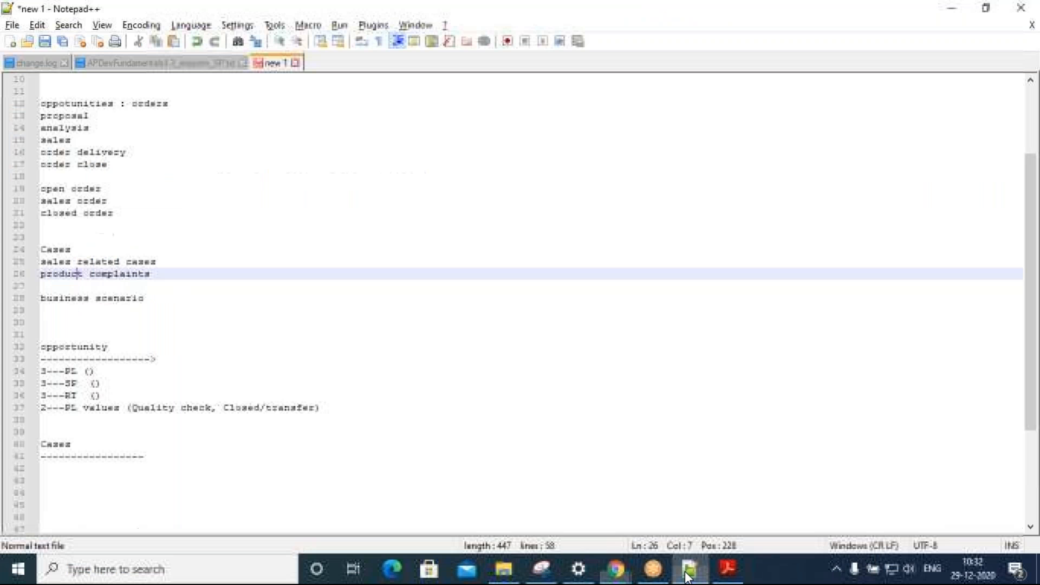
- Change 'product complaints' to 'support complaints' on line 26 of the notes, then return to the layout form
{"action": "scroll", "coordinate": [145, 322], "scroll_direction": "up", "scroll_amount": 2}
{"action": "scroll", "coordinate": [144, 322], "scroll_direction": "down", "scroll_amount": 1}
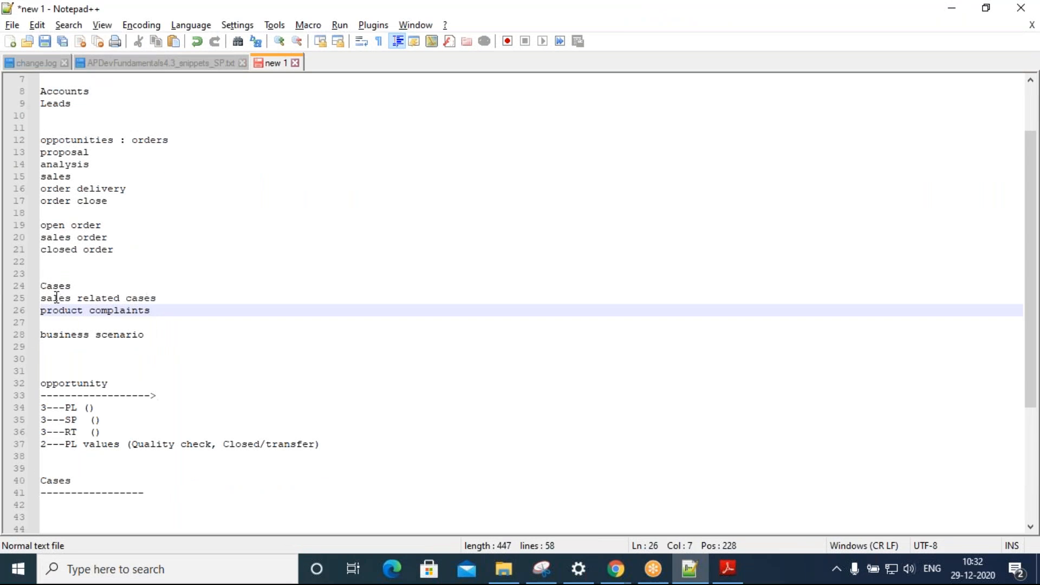
{"action": "double_click", "coordinate": [55, 286]}
{"action": "double_click", "coordinate": [57, 297]}
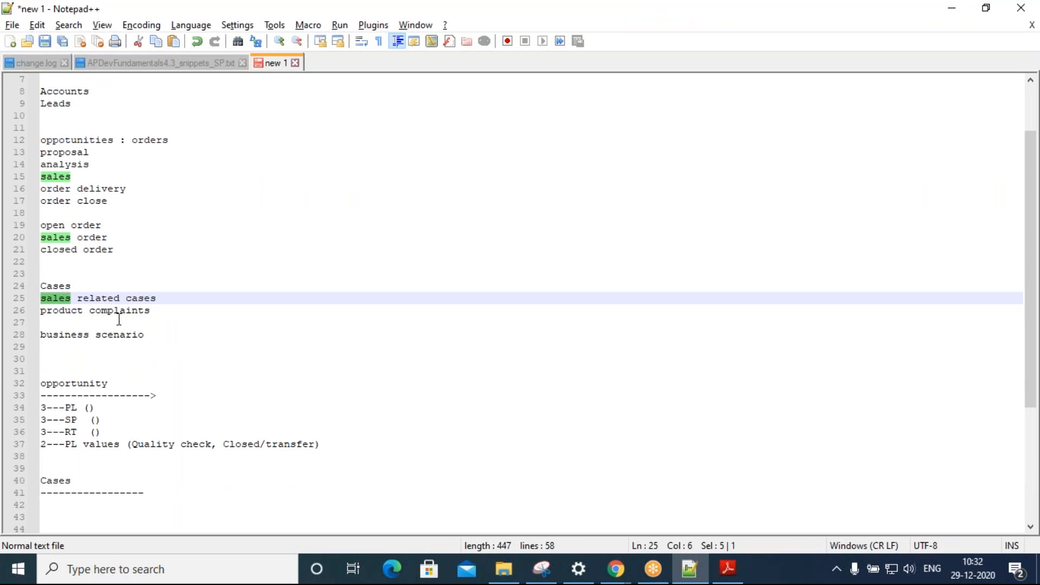
{"action": "left_click", "coordinate": [70, 312]}
{"action": "double_click", "coordinate": [70, 312]}
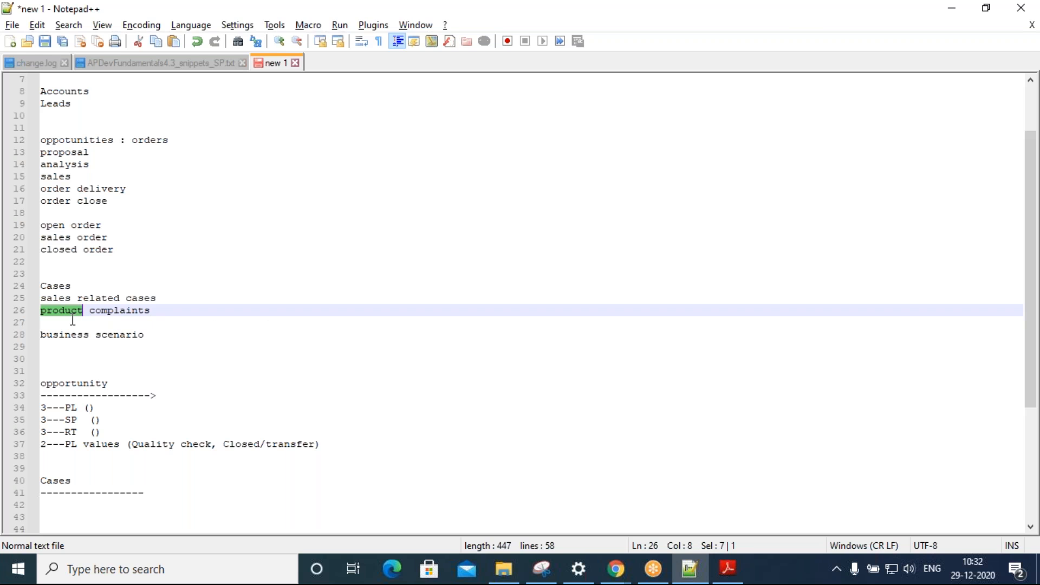
{"action": "type", "text": "support"}
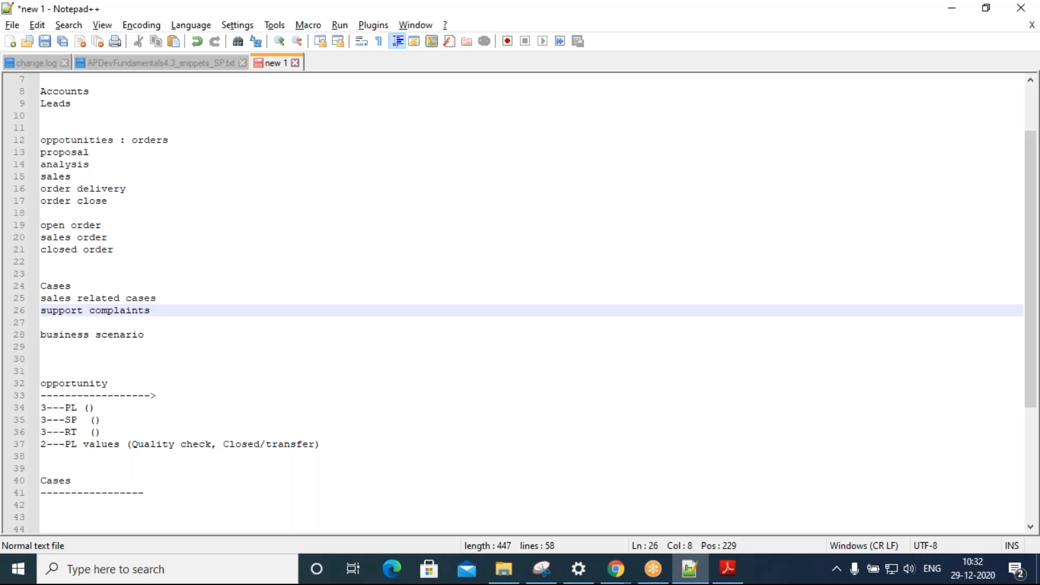
{"action": "double_click", "coordinate": [50, 298]}
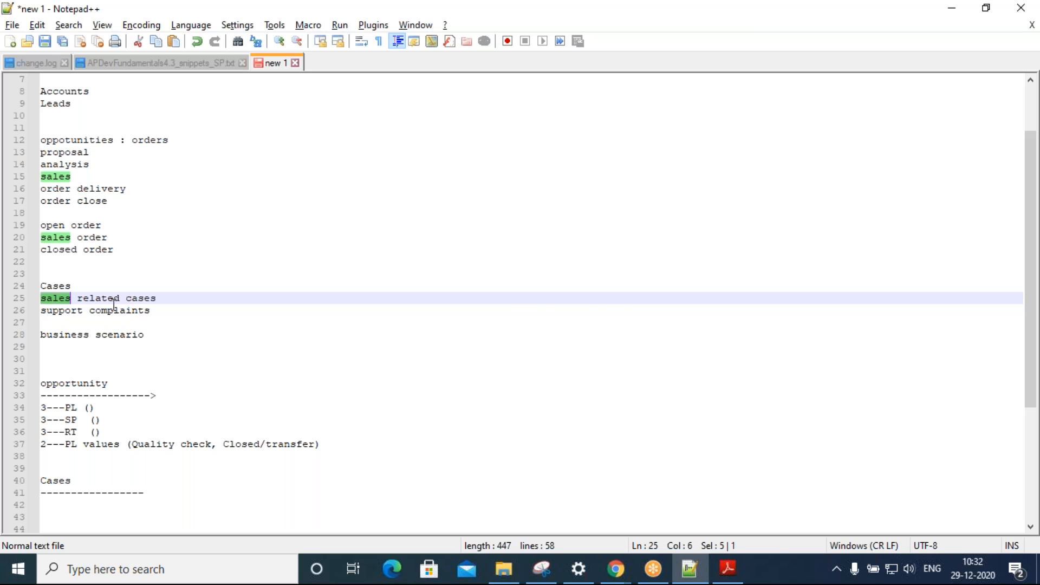
{"action": "left_click", "coordinate": [67, 320]}
{"action": "double_click", "coordinate": [64, 311]}
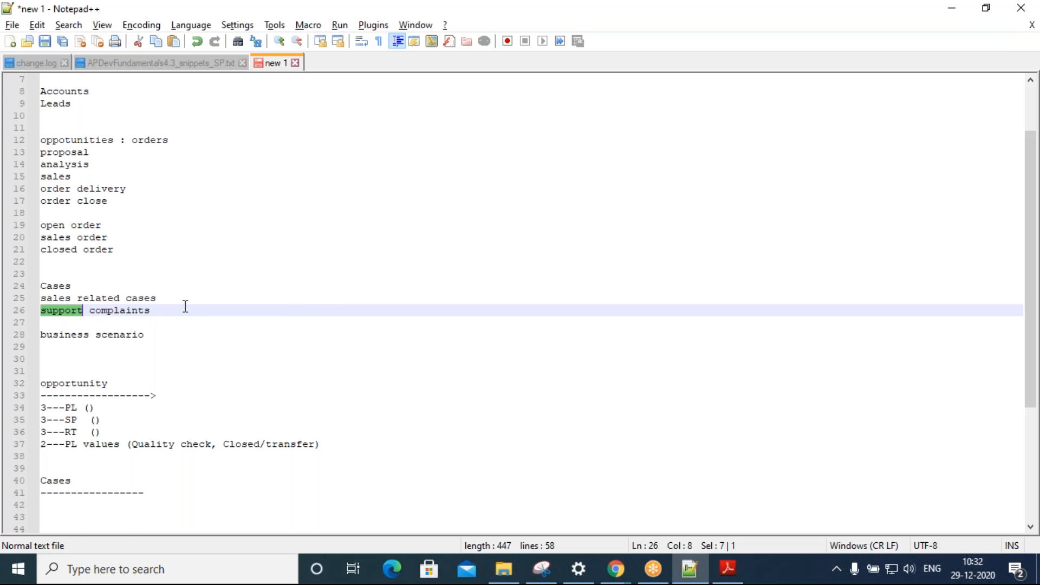
{"action": "key", "text": "alt+Tab"}
{"action": "left_click", "coordinate": [404, 294]}
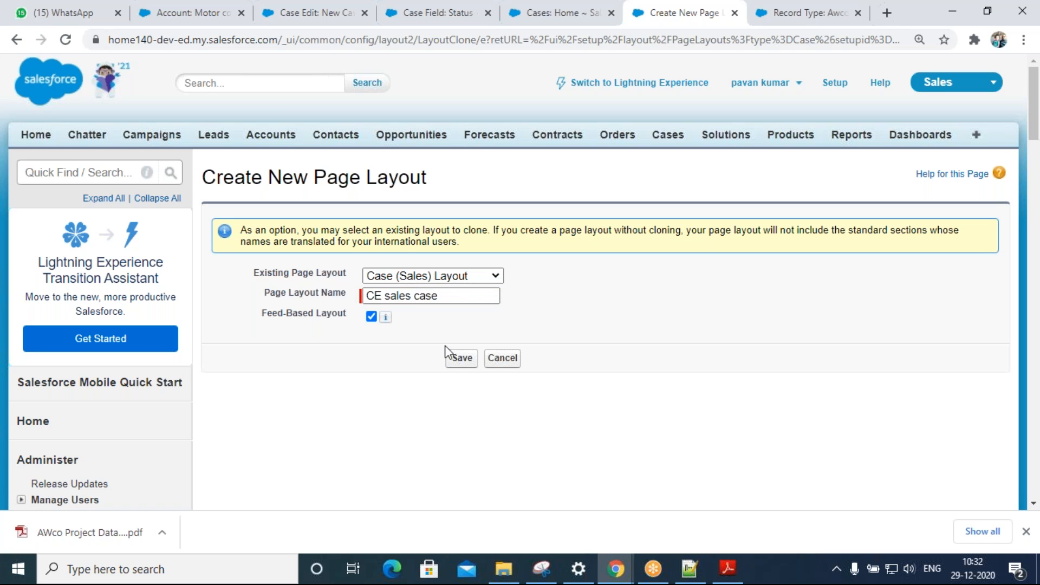
- Save the CE sales case layout in both the creation form and the layout editor
{"action": "left_click", "coordinate": [462, 358]}
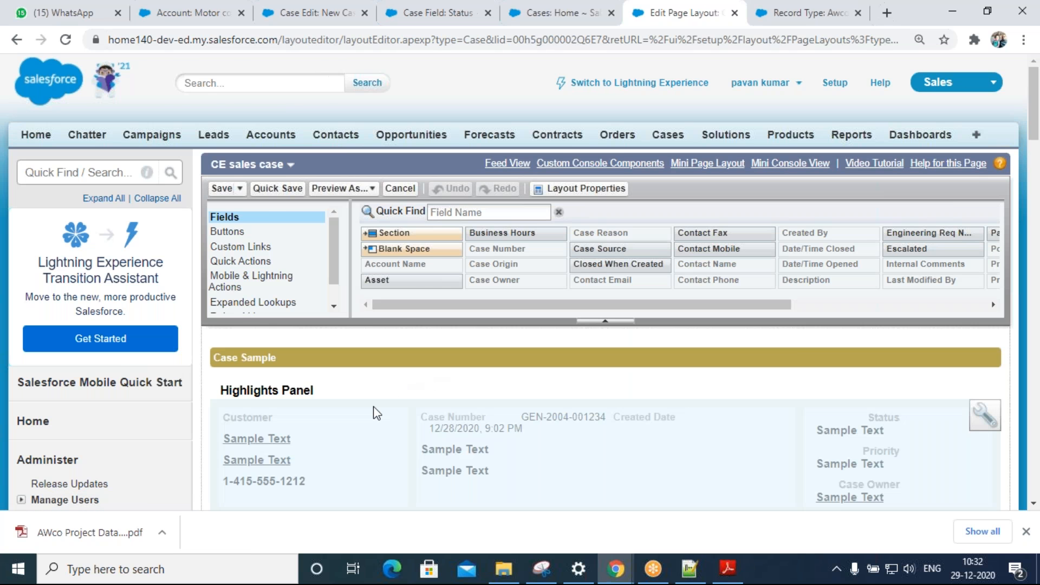
{"action": "scroll", "coordinate": [371, 411], "scroll_direction": "down", "scroll_amount": 8}
{"action": "scroll", "coordinate": [631, 396], "scroll_direction": "down", "scroll_amount": 3}
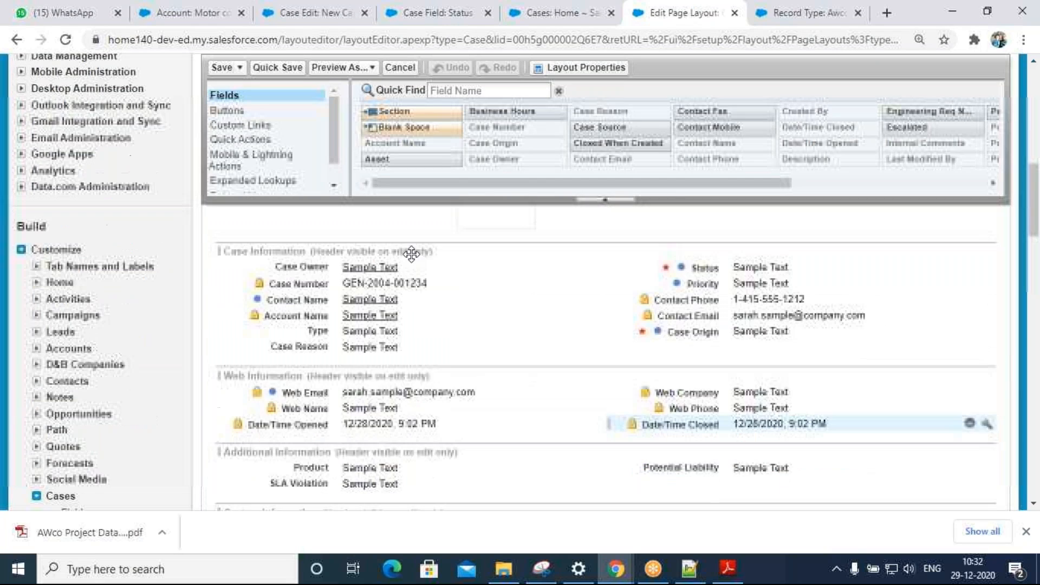
{"action": "left_click", "coordinate": [221, 67]}
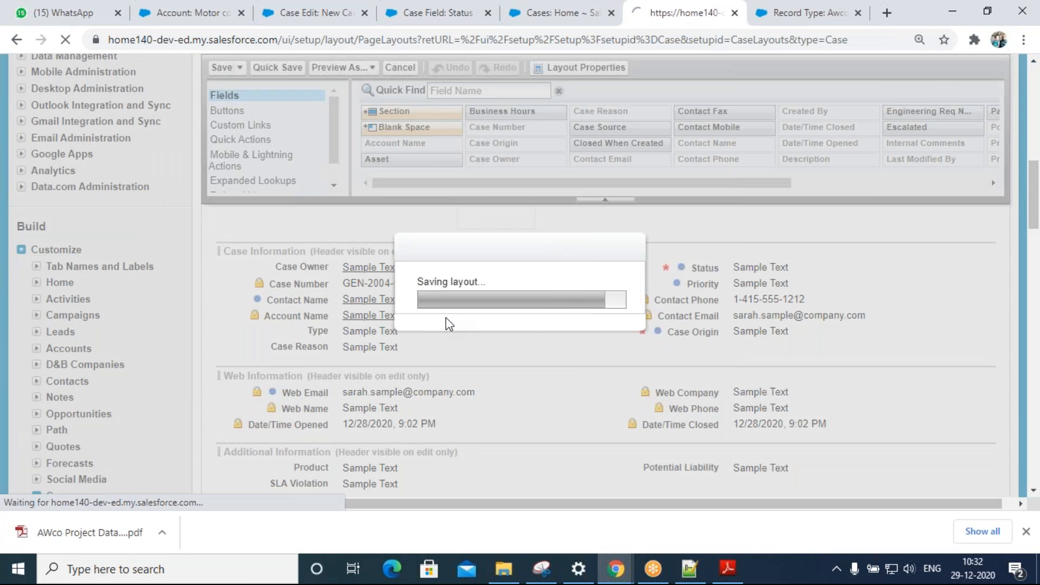
{"action": "left_click", "coordinate": [469, 258]}
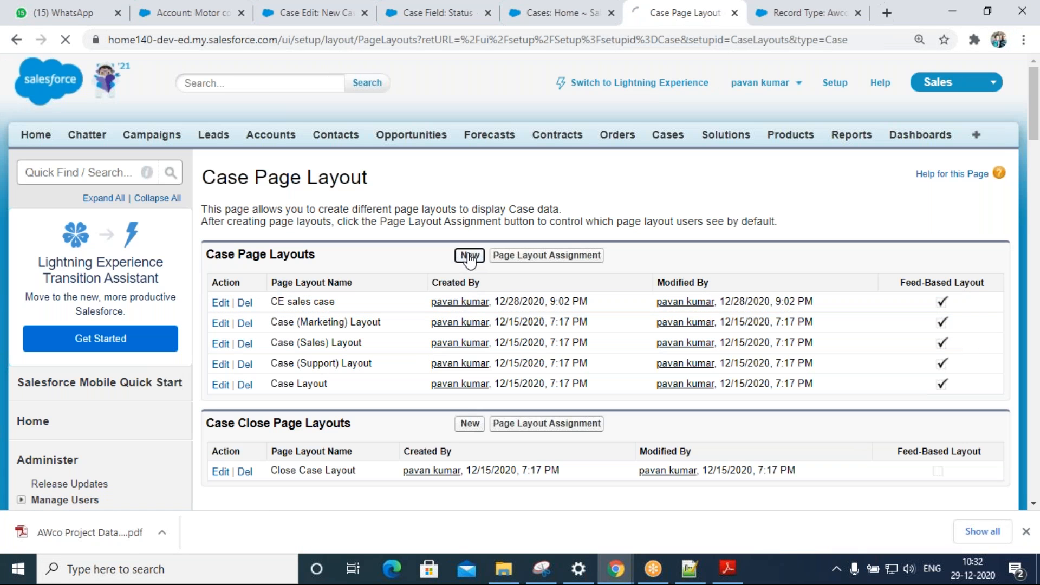
- Create a feed-based CE support case layout cloned from Case (Support) Layout
{"action": "left_click", "coordinate": [428, 276]}
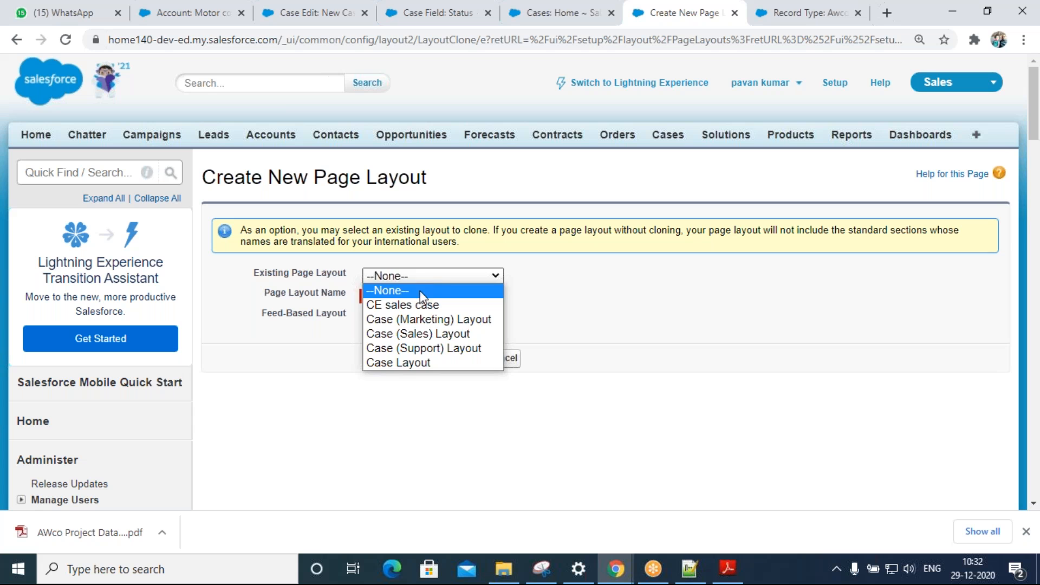
{"action": "left_click", "coordinate": [421, 363]}
{"action": "left_click", "coordinate": [428, 275]}
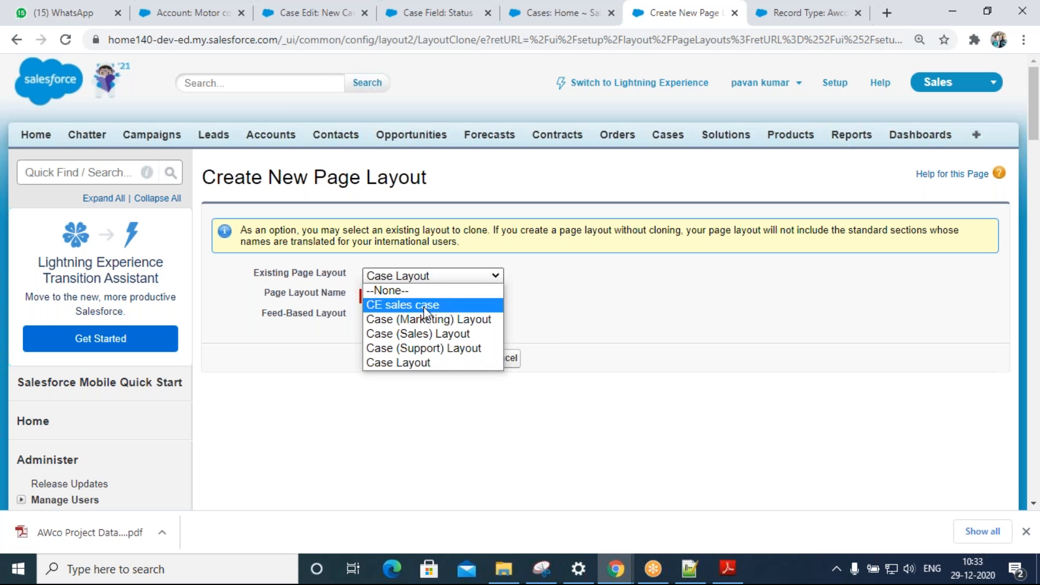
{"action": "left_click", "coordinate": [428, 348]}
{"action": "left_click", "coordinate": [408, 296]}
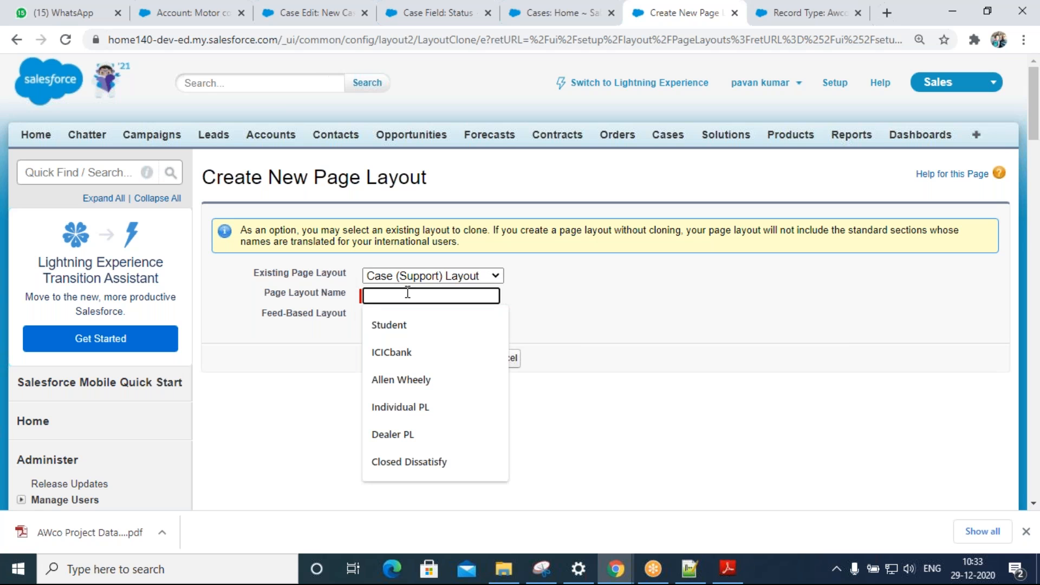
{"action": "type", "text": "CE "}
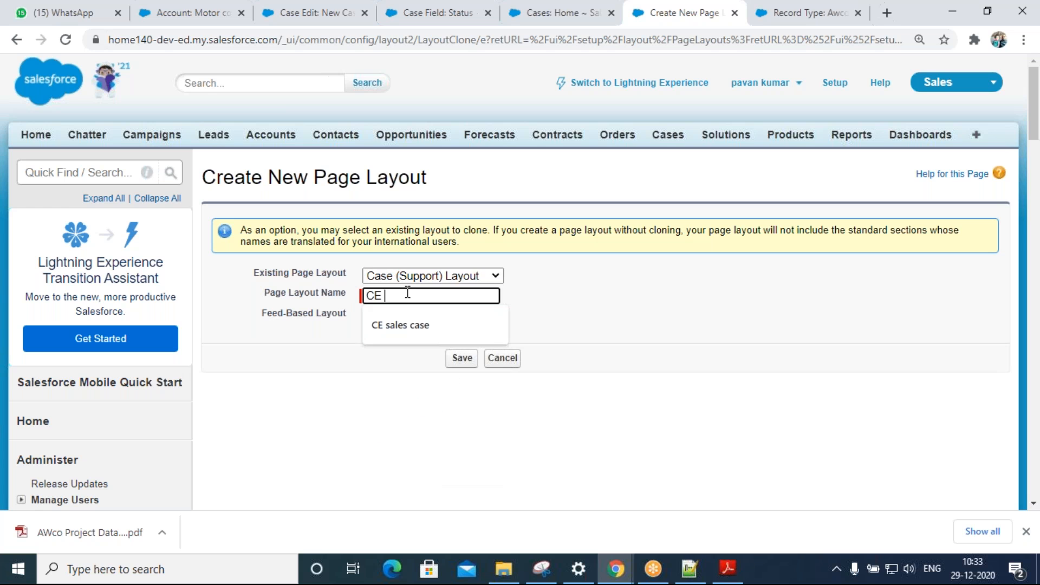
{"action": "type", "text": "support case"}
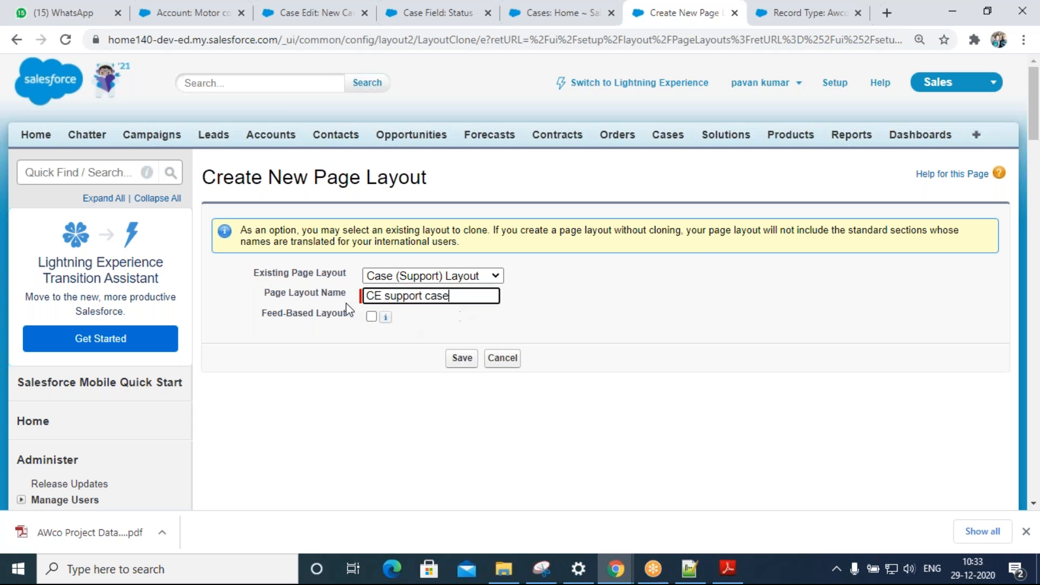
{"action": "left_click", "coordinate": [371, 316]}
{"action": "left_click", "coordinate": [462, 358]}
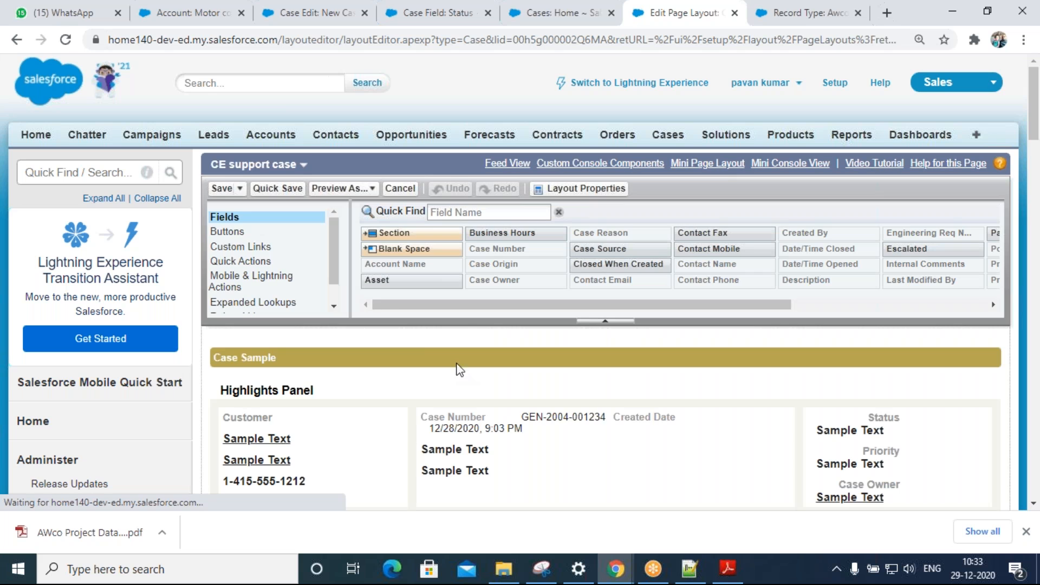
- Save the CE support case layout design in the editor and look over the page
{"action": "left_click", "coordinate": [222, 187]}
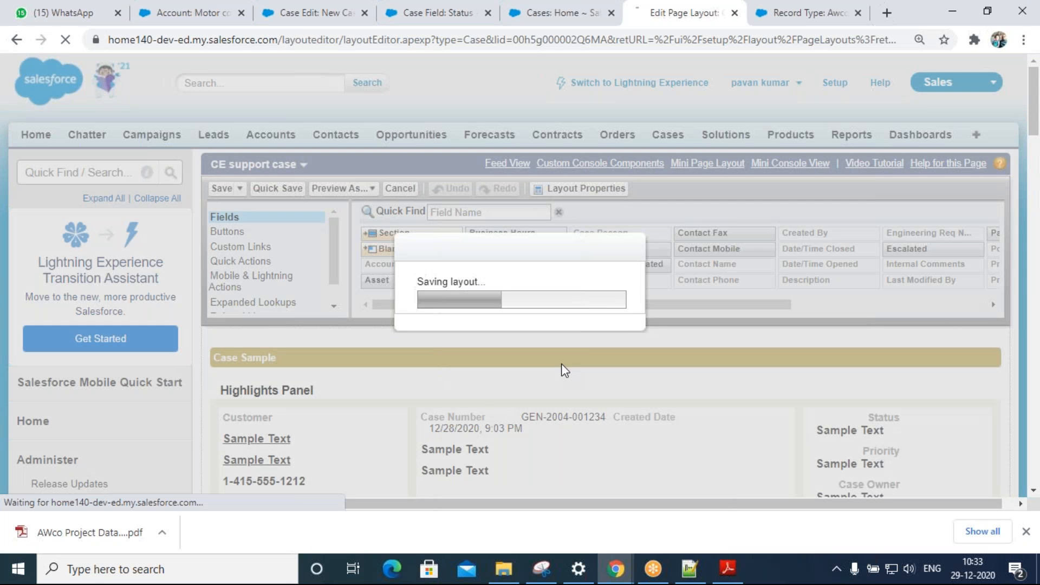
{"action": "scroll", "coordinate": [331, 341], "scroll_direction": "down", "scroll_amount": 5}
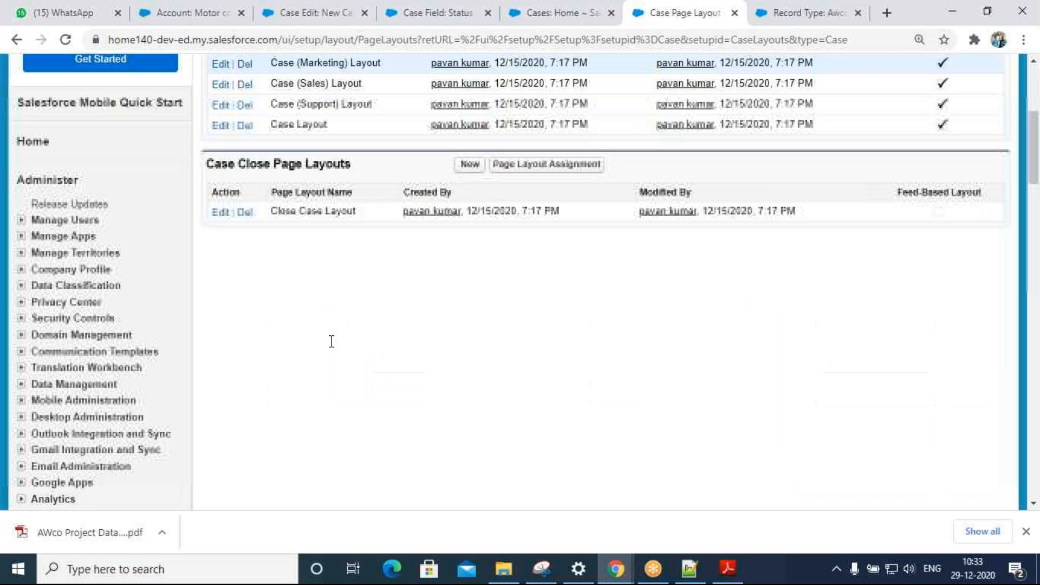
{"action": "scroll", "coordinate": [383, 370], "scroll_direction": "up", "scroll_amount": 3}
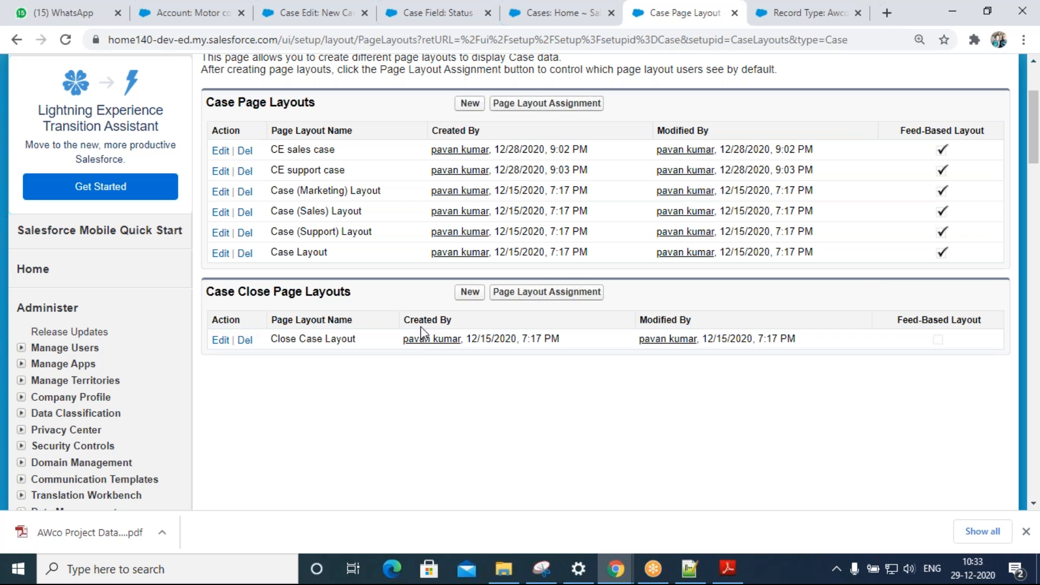
{"action": "scroll", "coordinate": [446, 359], "scroll_direction": "down", "scroll_amount": 2}
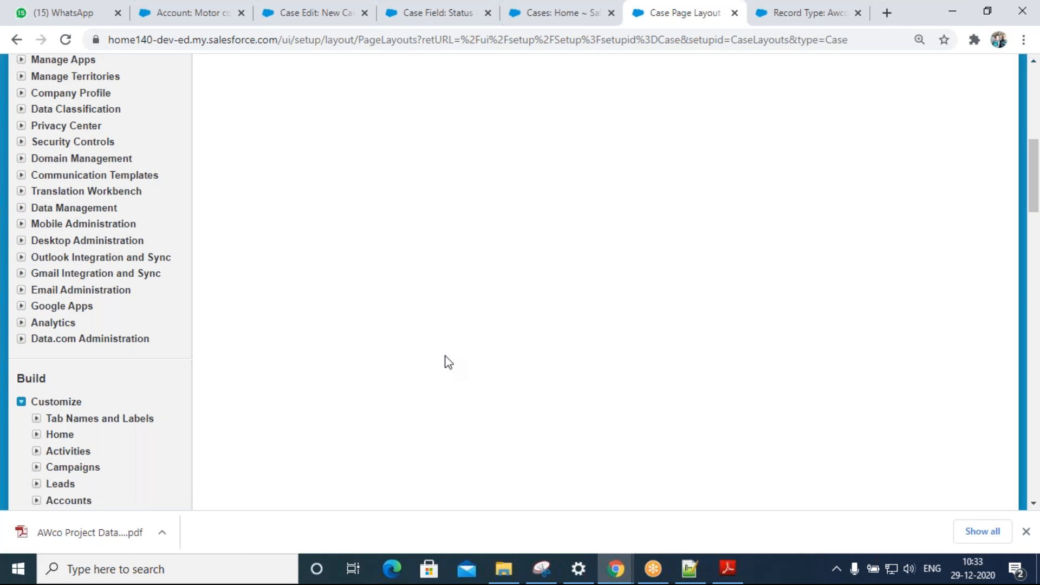
{"action": "scroll", "coordinate": [424, 353], "scroll_direction": "up", "scroll_amount": 5}
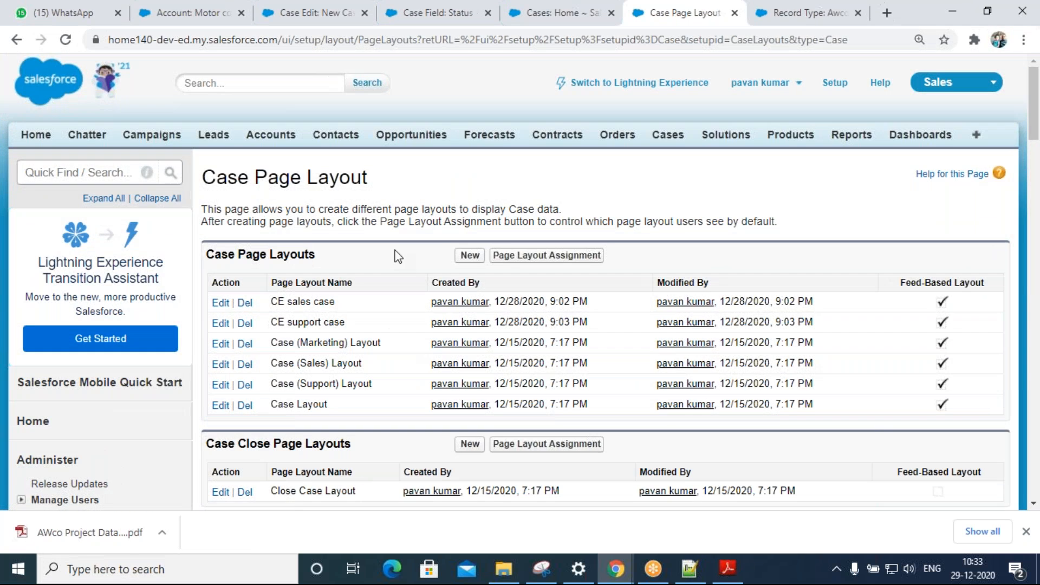
{"action": "scroll", "coordinate": [413, 361], "scroll_direction": "down", "scroll_amount": 12}
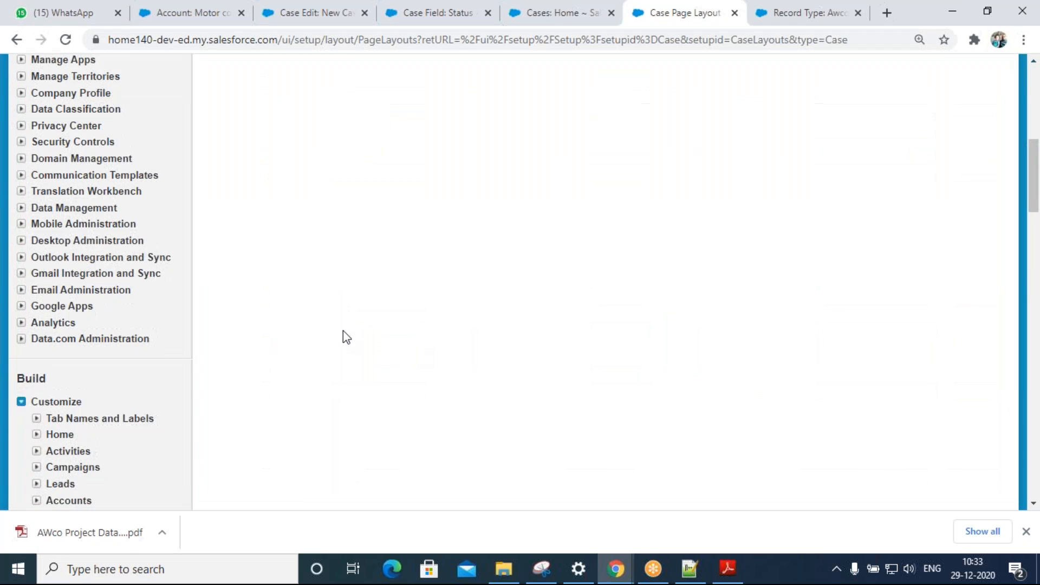
{"action": "scroll", "coordinate": [347, 337], "scroll_direction": "down", "scroll_amount": 5}
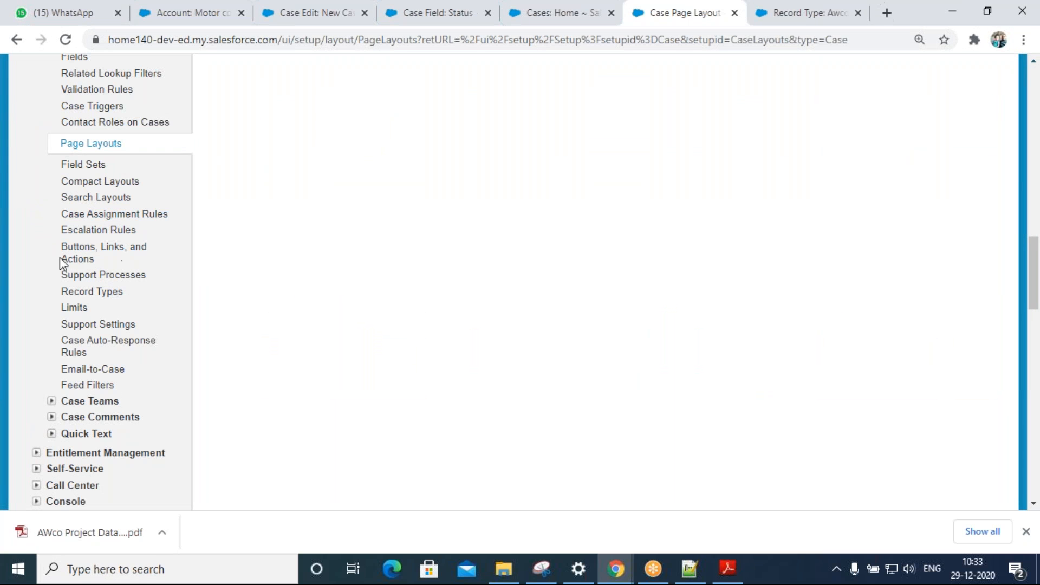
- Try creating a new case record type and read the warning that a support process is required
{"action": "left_click", "coordinate": [114, 296]}
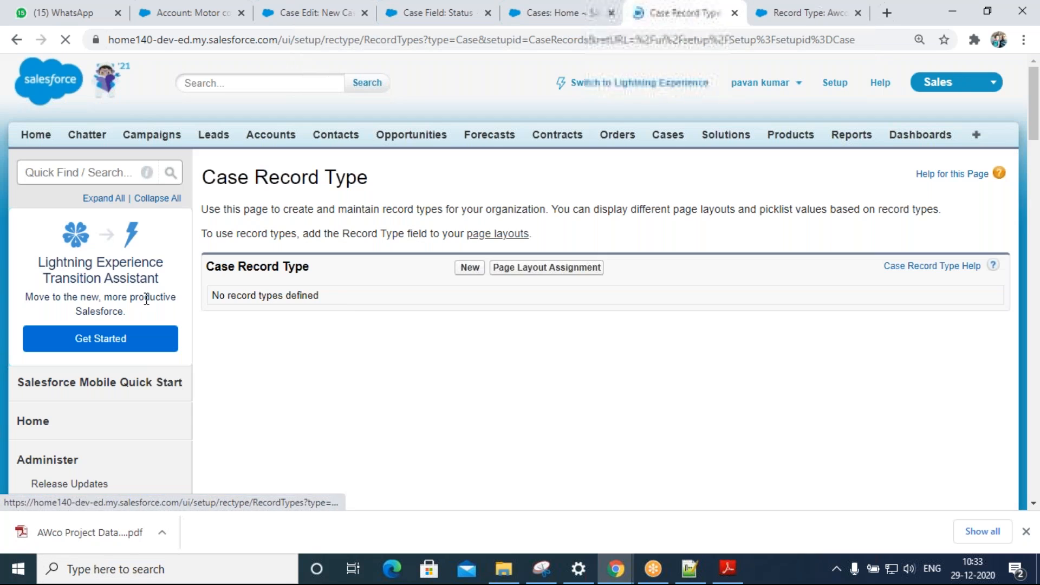
{"action": "left_click", "coordinate": [470, 269]}
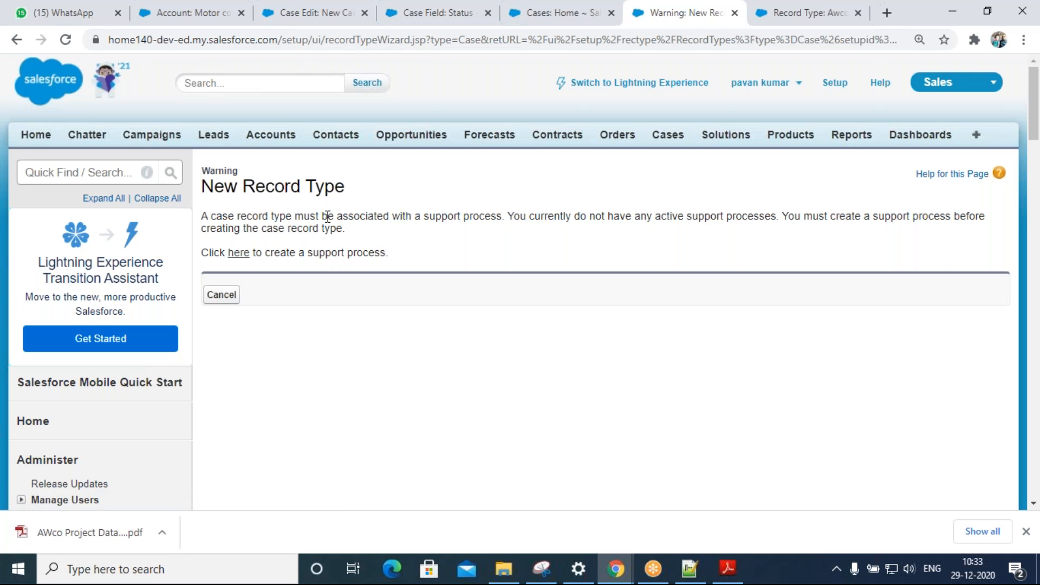
{"action": "left_click_drag", "start_coordinate": [431, 221], "coordinate": [501, 215]}
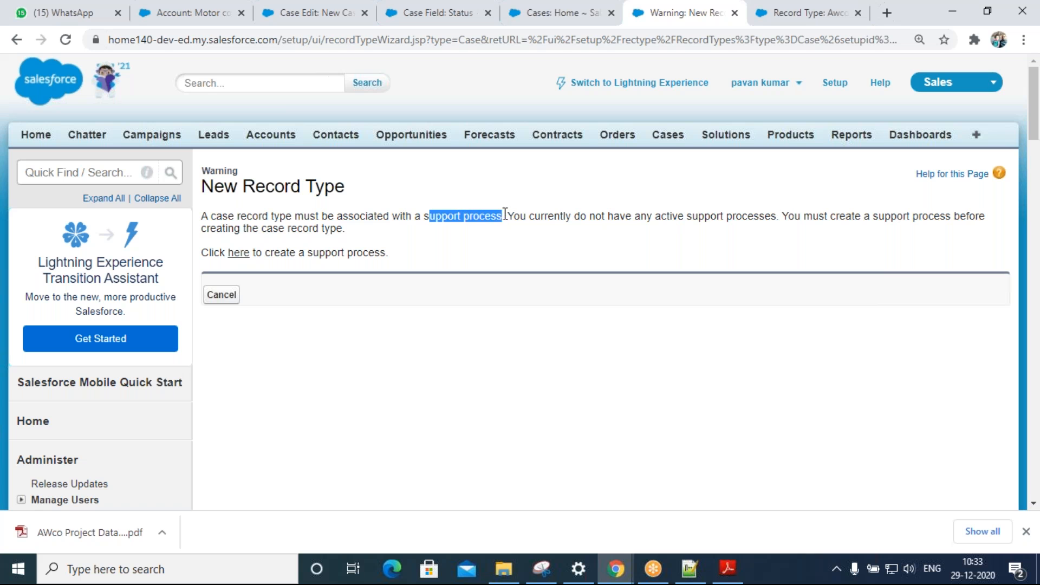
{"action": "triple_click", "coordinate": [469, 223]}
{"action": "left_click", "coordinate": [453, 293]}
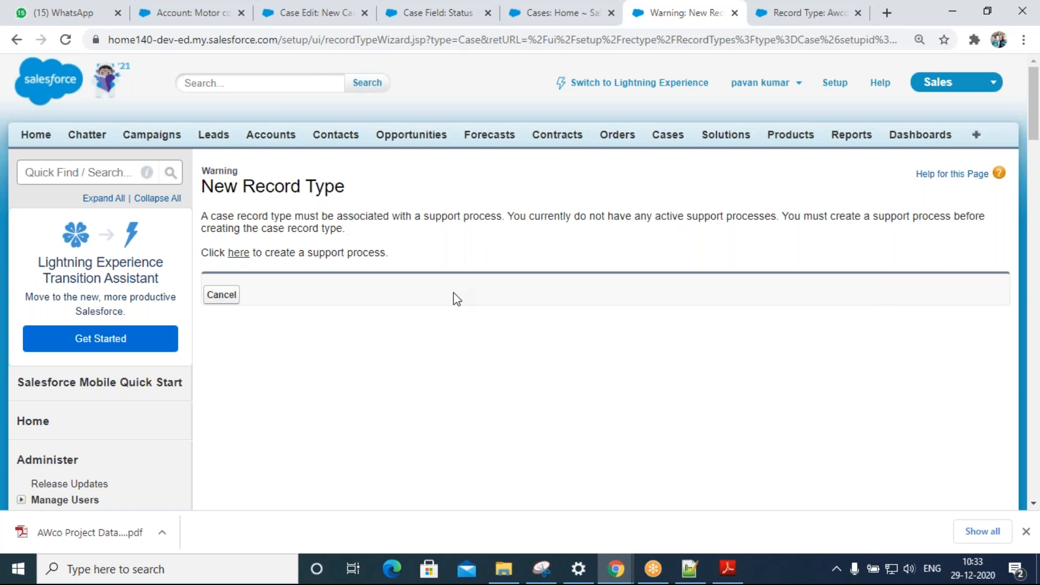
{"action": "scroll", "coordinate": [455, 296], "scroll_direction": "down", "scroll_amount": 15}
{"action": "scroll", "coordinate": [458, 296], "scroll_direction": "down", "scroll_amount": 5}
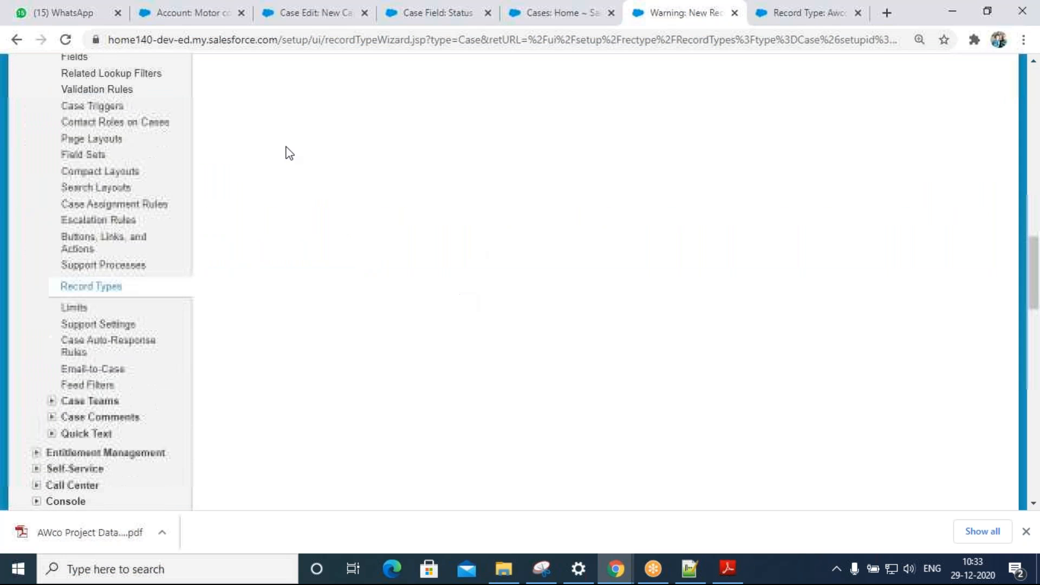
- Create and save support process CE support process, described as letting CE select the support process record type
{"action": "left_click", "coordinate": [116, 267]}
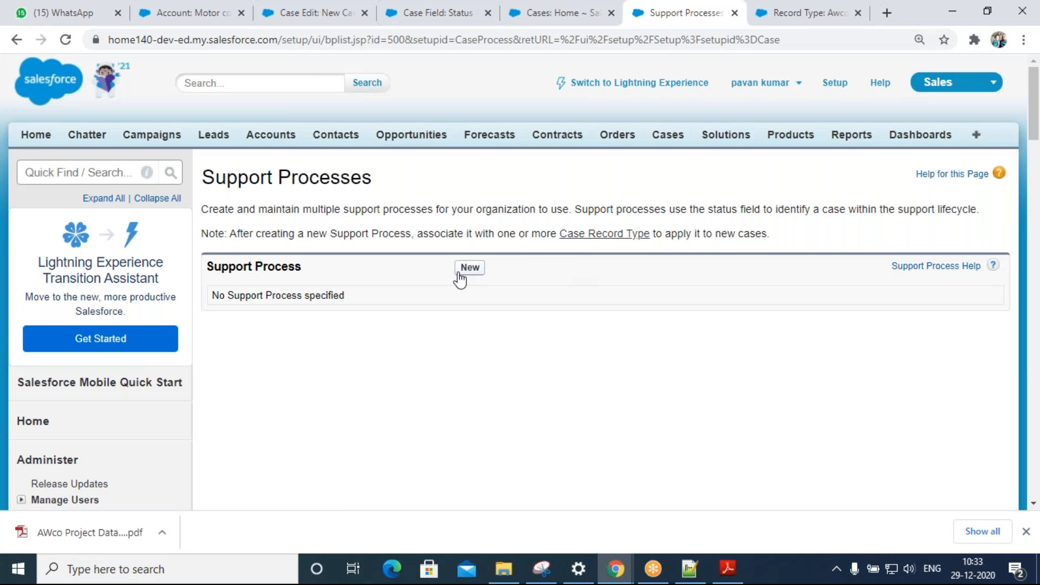
{"action": "left_click", "coordinate": [476, 268]}
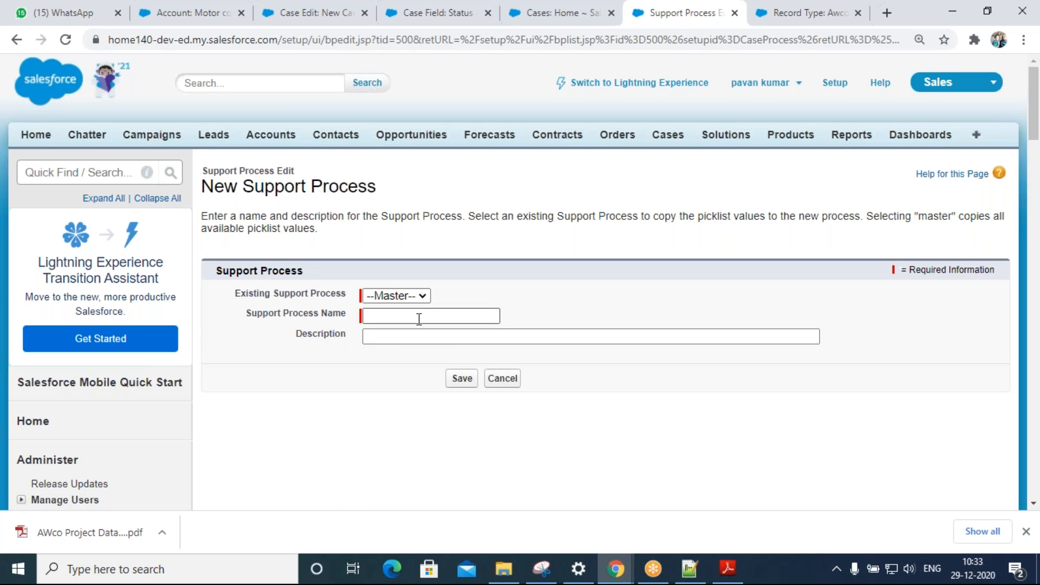
{"action": "left_click", "coordinate": [419, 318]}
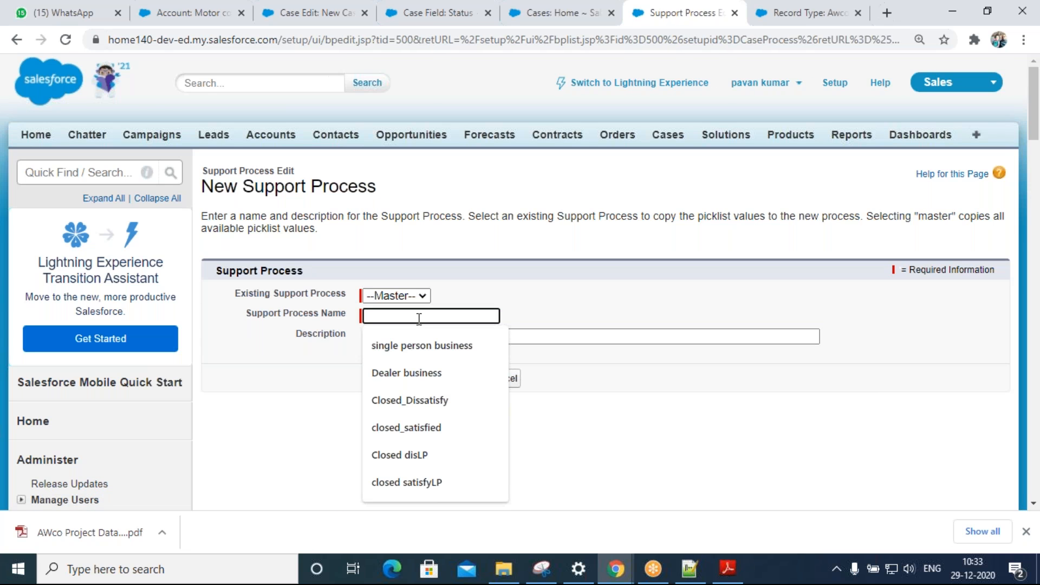
{"action": "type", "text": "CE"}
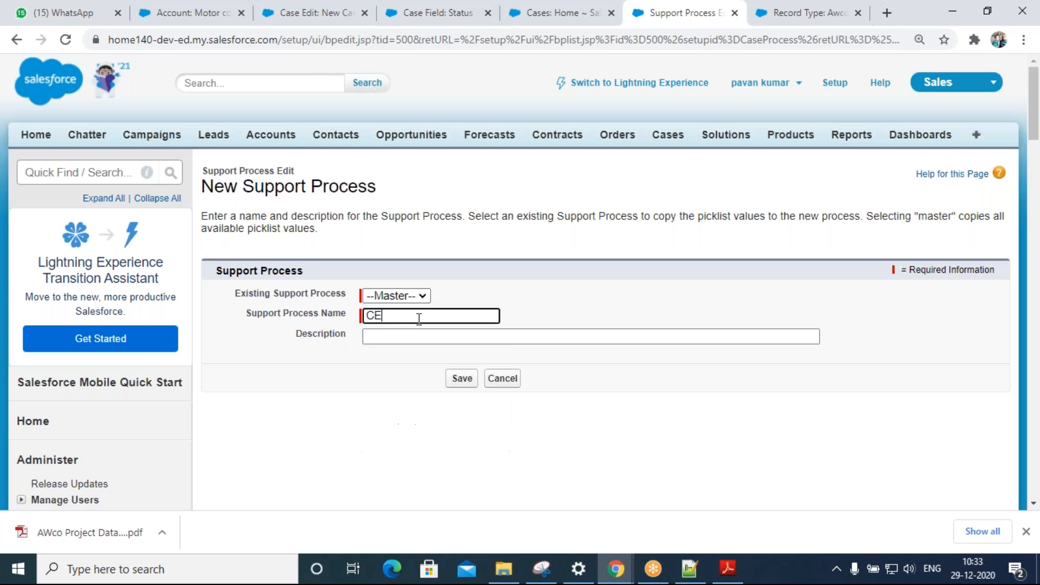
{"action": "type", "text": " suppport process"}
{"action": "left_click", "coordinate": [416, 317]}
{"action": "key", "text": "BackSpace"}
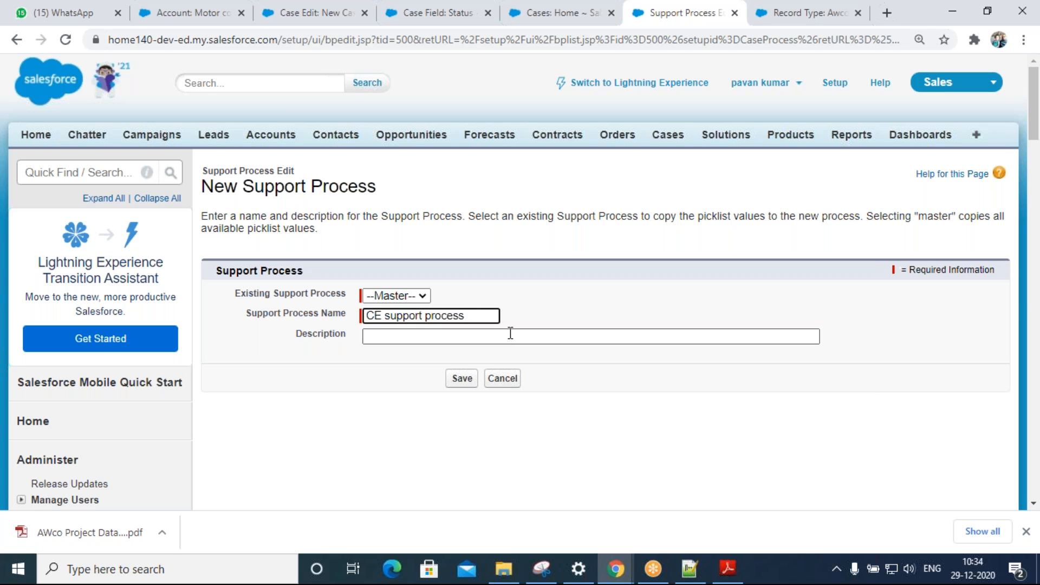
{"action": "left_click", "coordinate": [434, 338]}
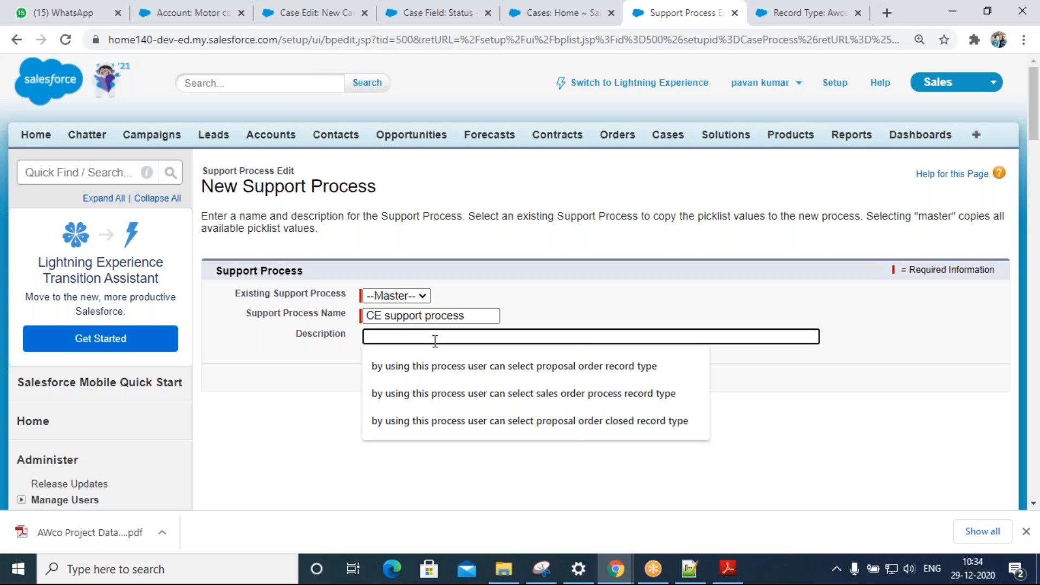
{"action": "type", "text": "using th"}
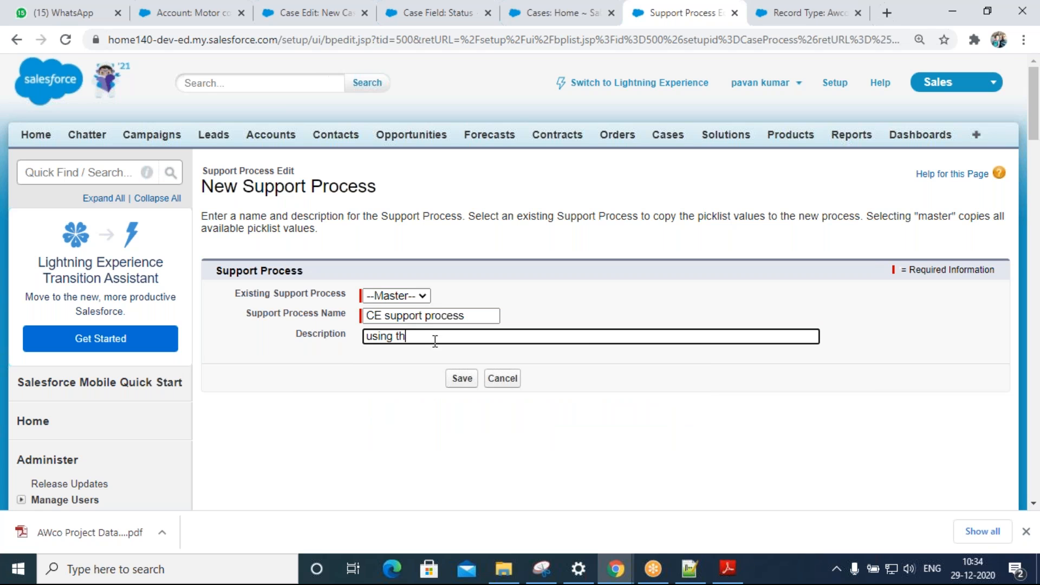
{"action": "type", "text": "is support process CE can select "}
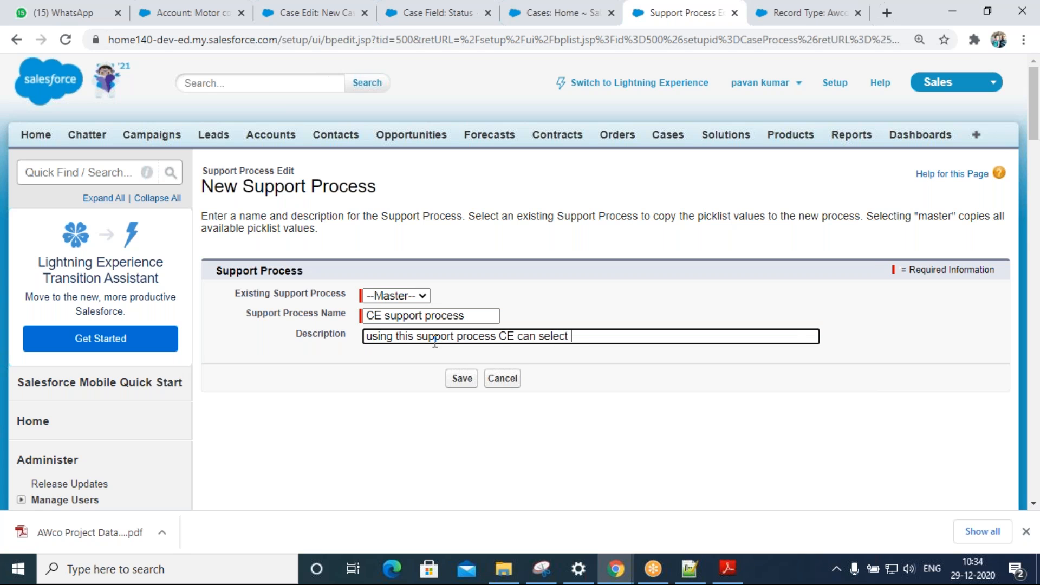
{"action": "type", "text": " support pro"}
{"action": "type", "text": "cess reocr"}
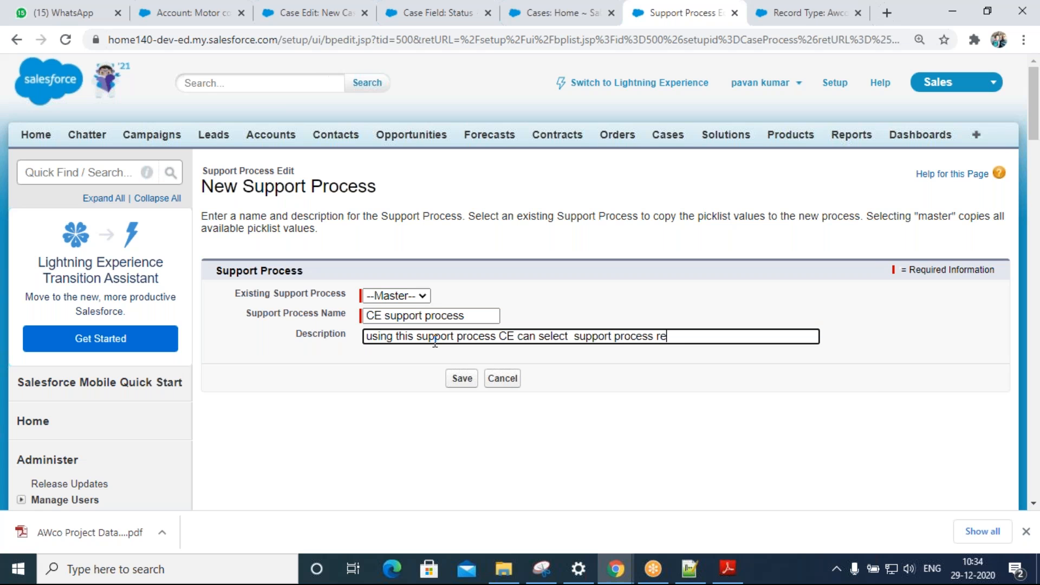
{"action": "key", "text": "BackSpace"}
{"action": "key", "text": "BackSpace"}
{"action": "key", "text": "BackSpace"}
{"action": "type", "text": "cord type"}
{"action": "left_click", "coordinate": [462, 378]}
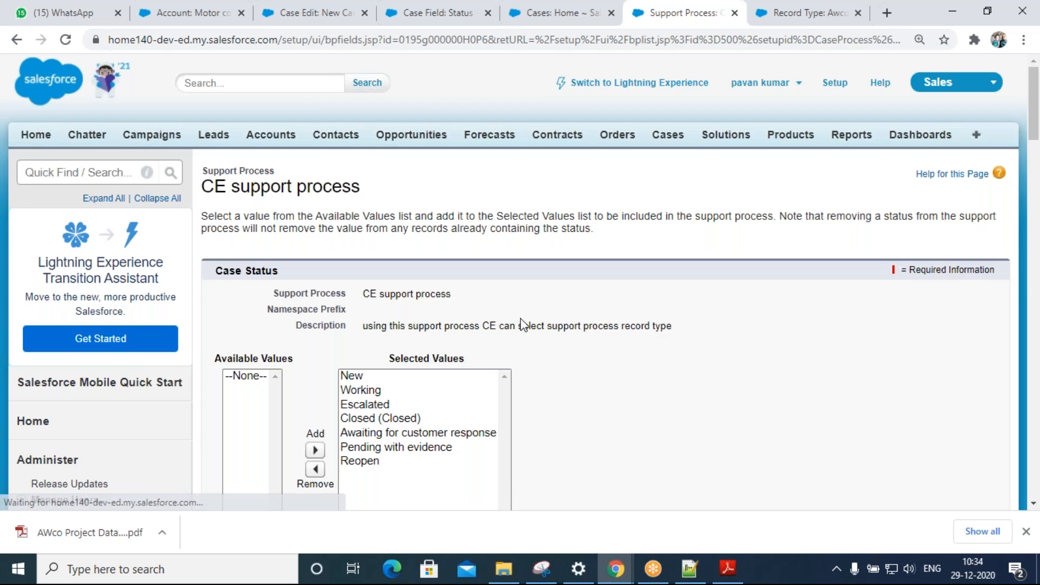
- Keep all seven statuses, New through Reopen, with Default New, and save the CE support process
{"action": "scroll", "coordinate": [660, 338], "scroll_direction": "down", "scroll_amount": 3}
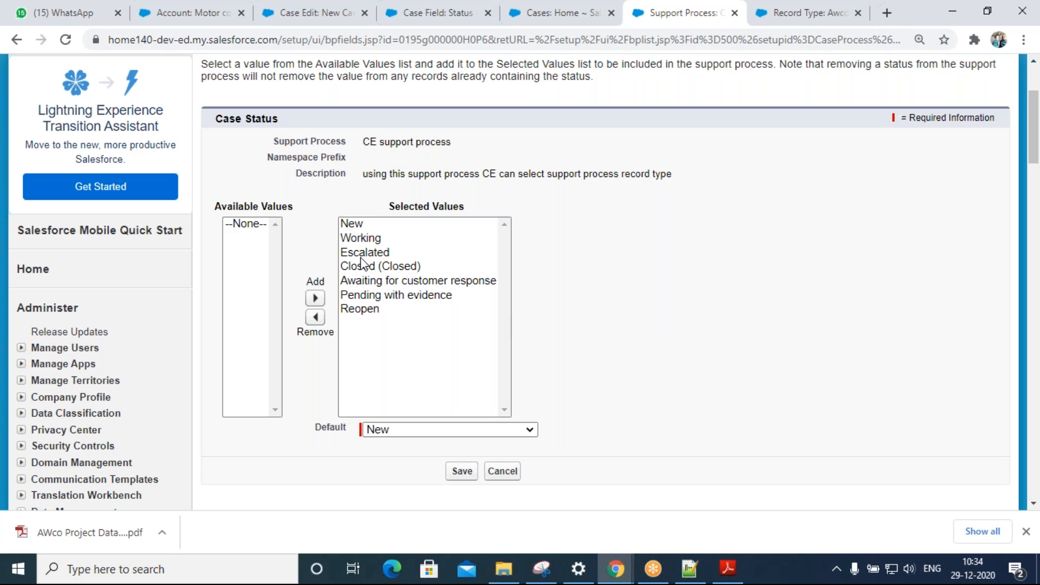
{"action": "left_click", "coordinate": [356, 222]}
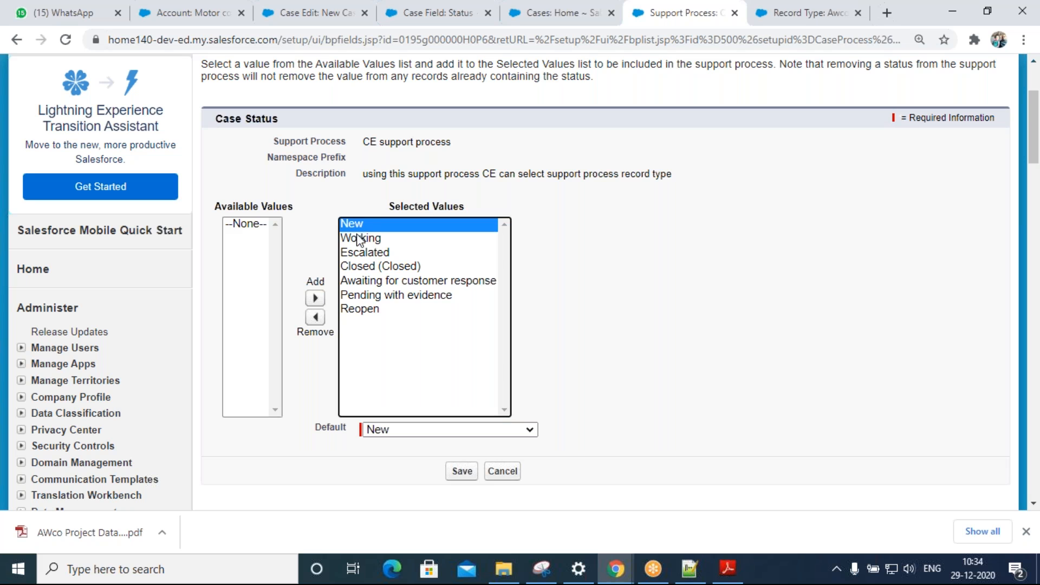
{"action": "left_click", "coordinate": [364, 240]}
{"action": "left_click", "coordinate": [375, 254]}
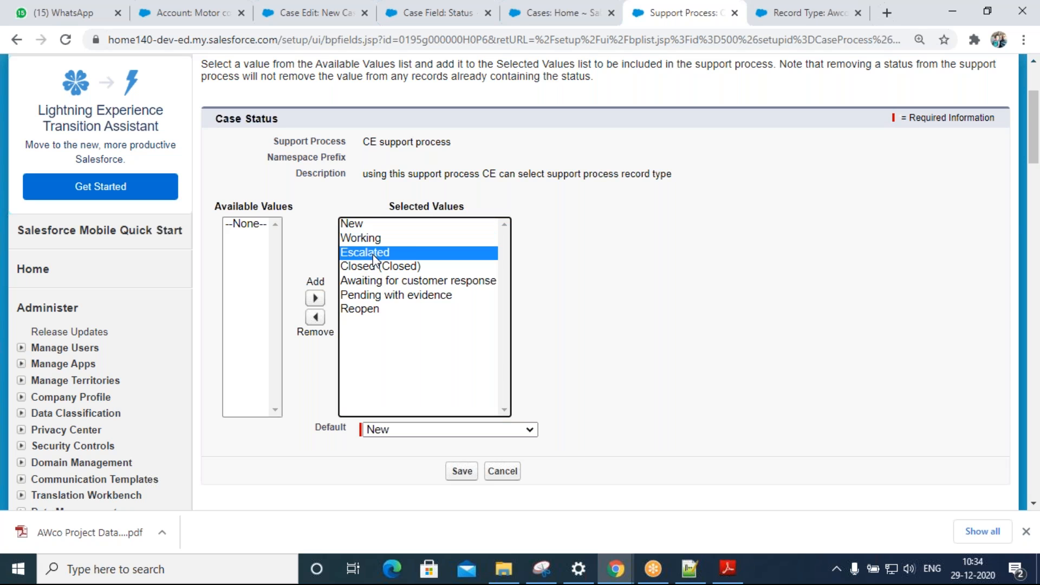
{"action": "left_click", "coordinate": [382, 271]}
{"action": "left_click", "coordinate": [385, 281]}
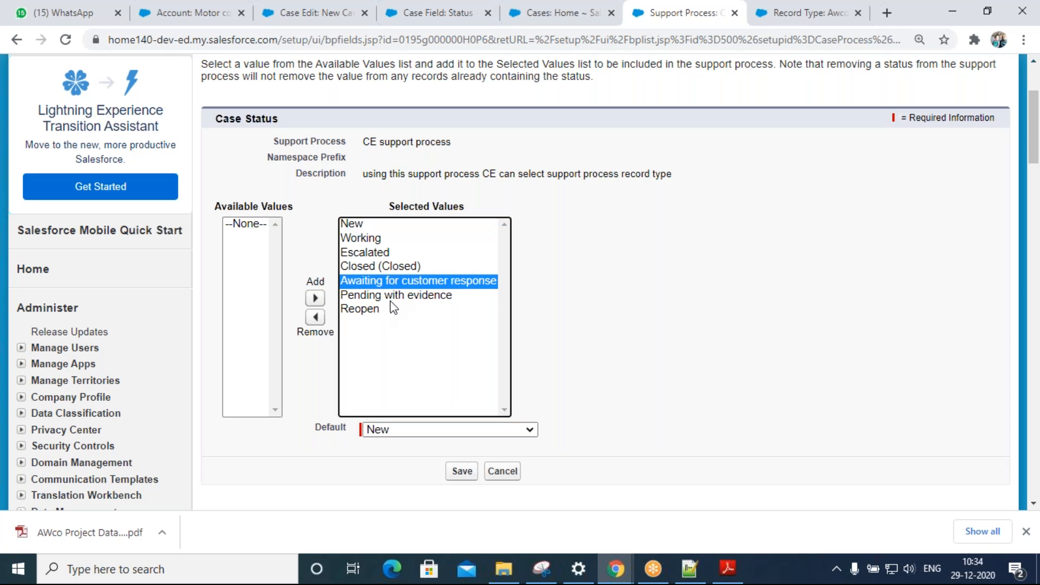
{"action": "left_click", "coordinate": [392, 302]}
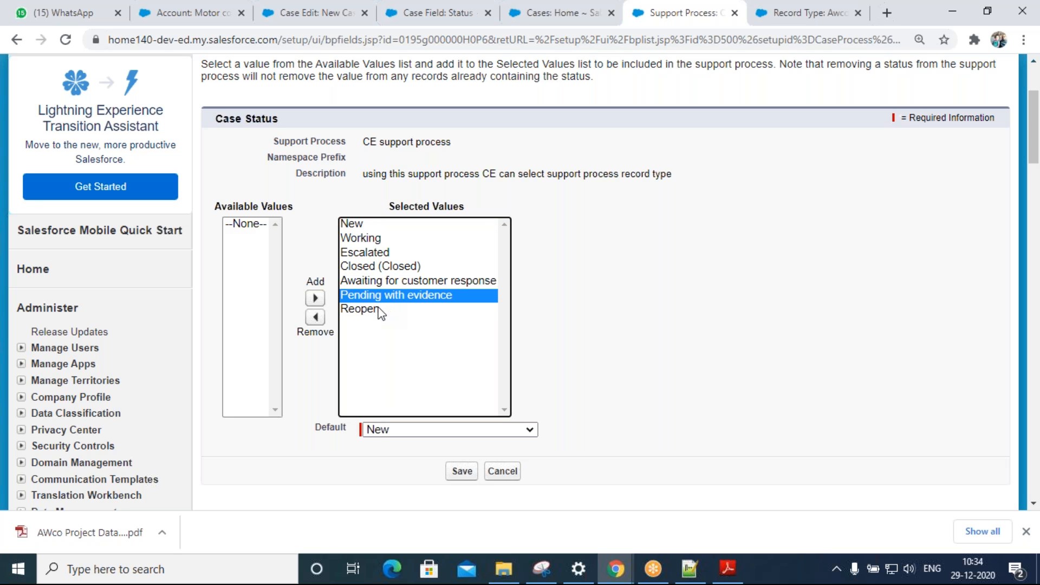
{"action": "key", "text": "Up"}
{"action": "key", "text": "Up"}
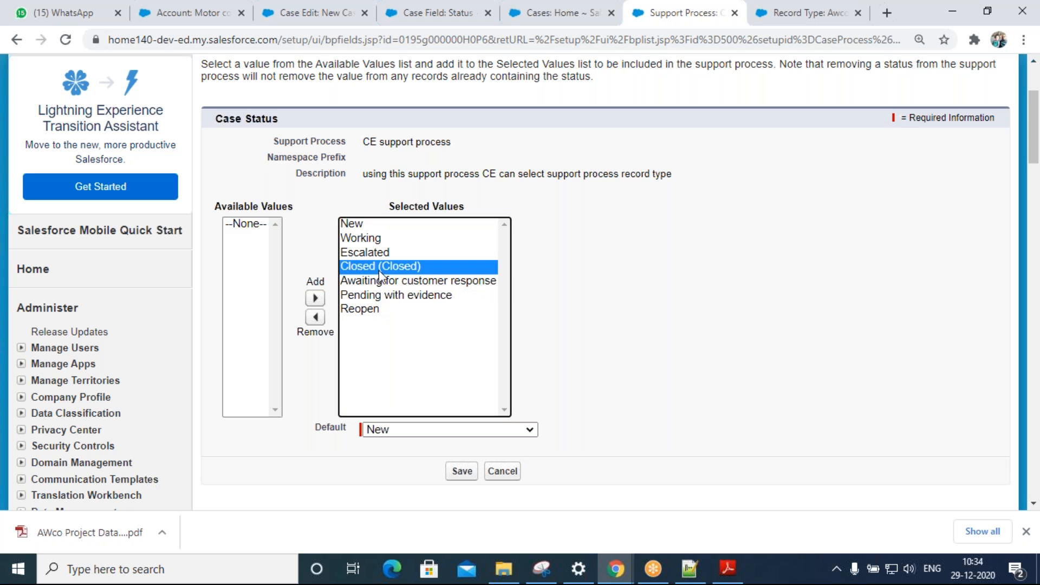
{"action": "left_click", "coordinate": [373, 310]}
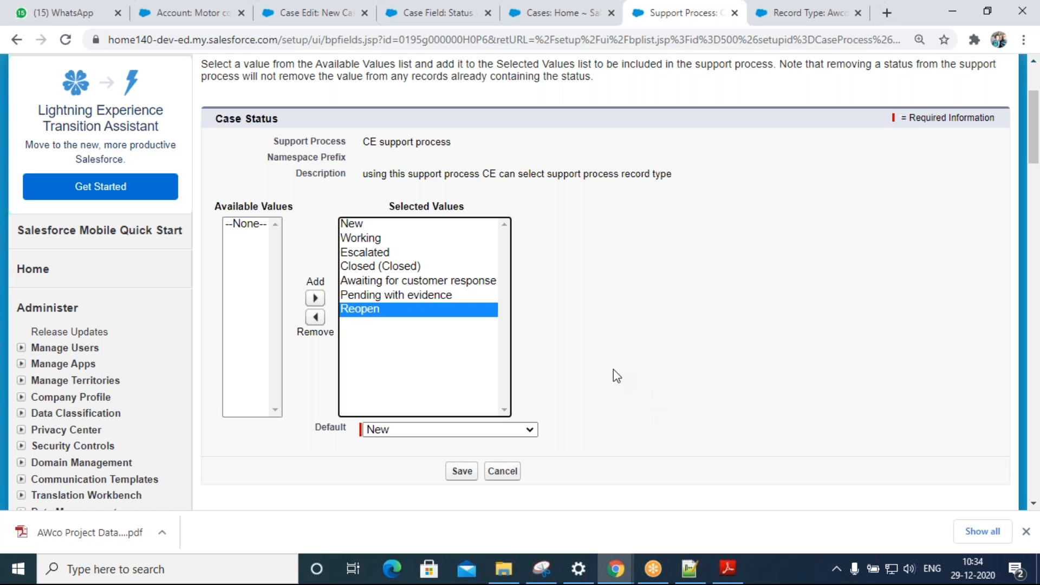
{"action": "left_click", "coordinate": [462, 470]}
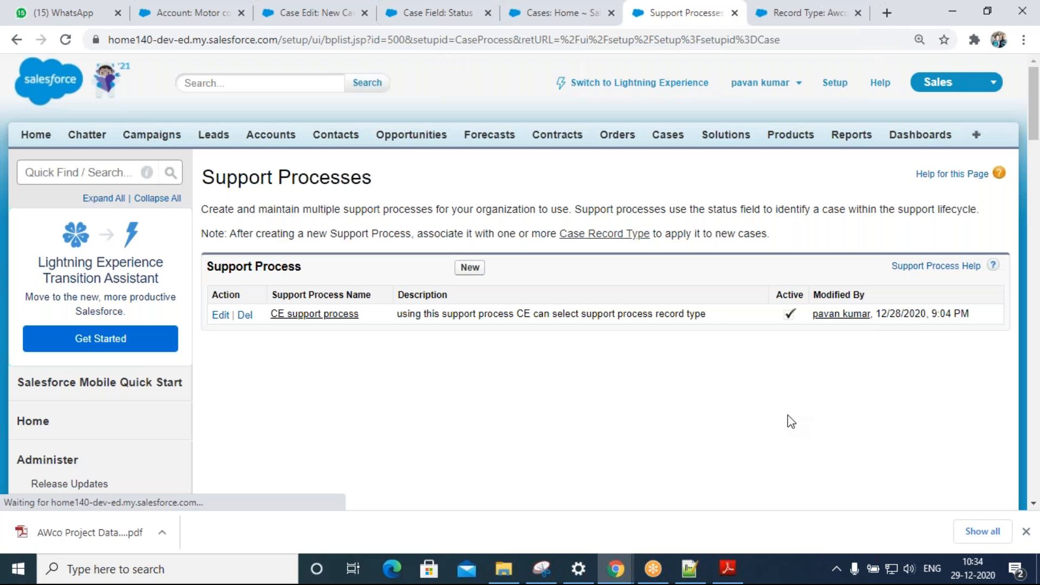
{"action": "left_click", "coordinate": [473, 270]}
- Name the support process CE sales process, add a description about selecting the sale process record type, and save
{"action": "left_click", "coordinate": [397, 317]}
{"action": "type", "text": "CE "}
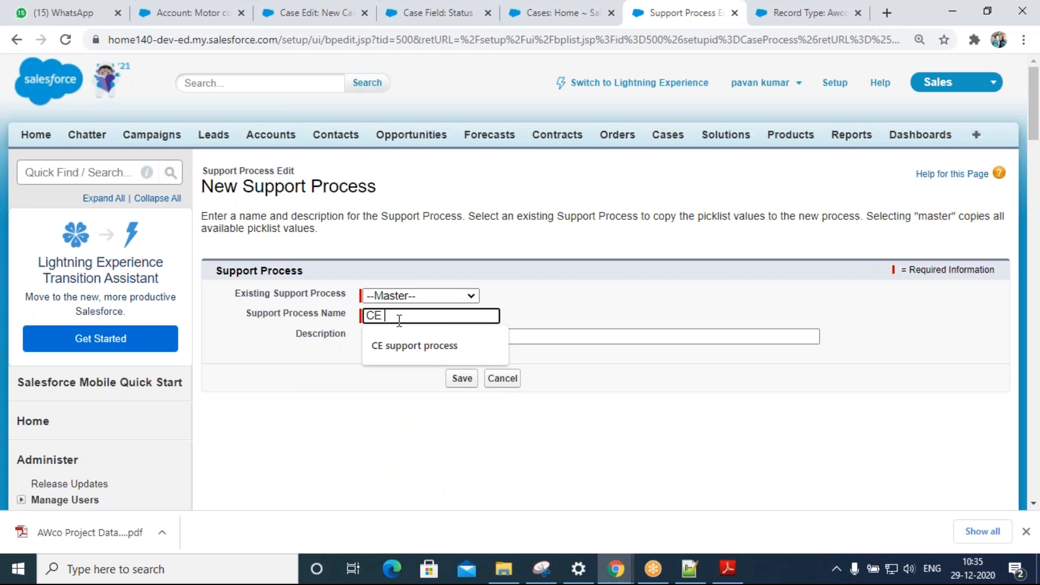
{"action": "type", "text": "sales process"}
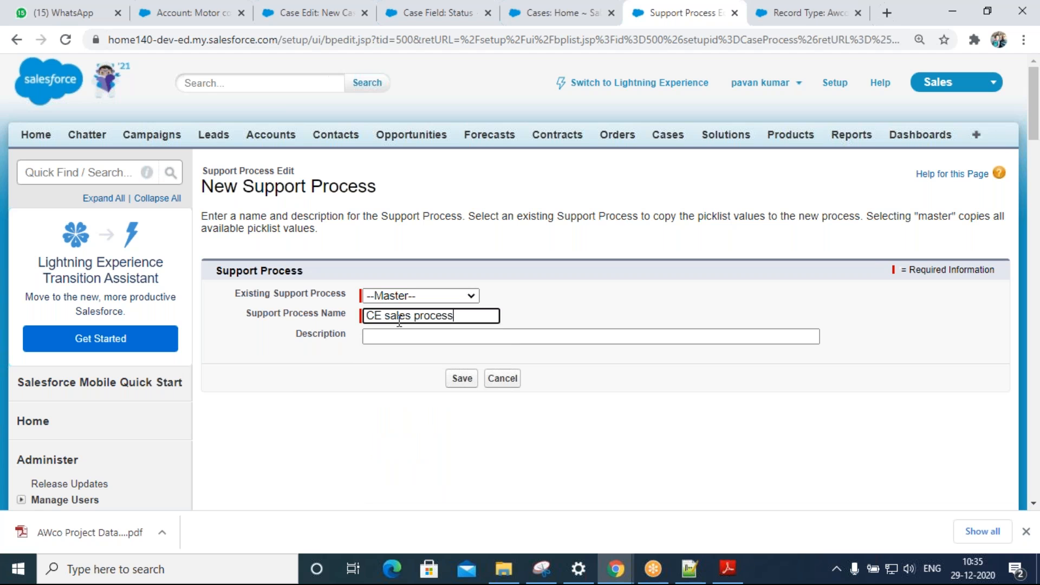
{"action": "left_click", "coordinate": [409, 336]}
{"action": "left_click", "coordinate": [297, 371]}
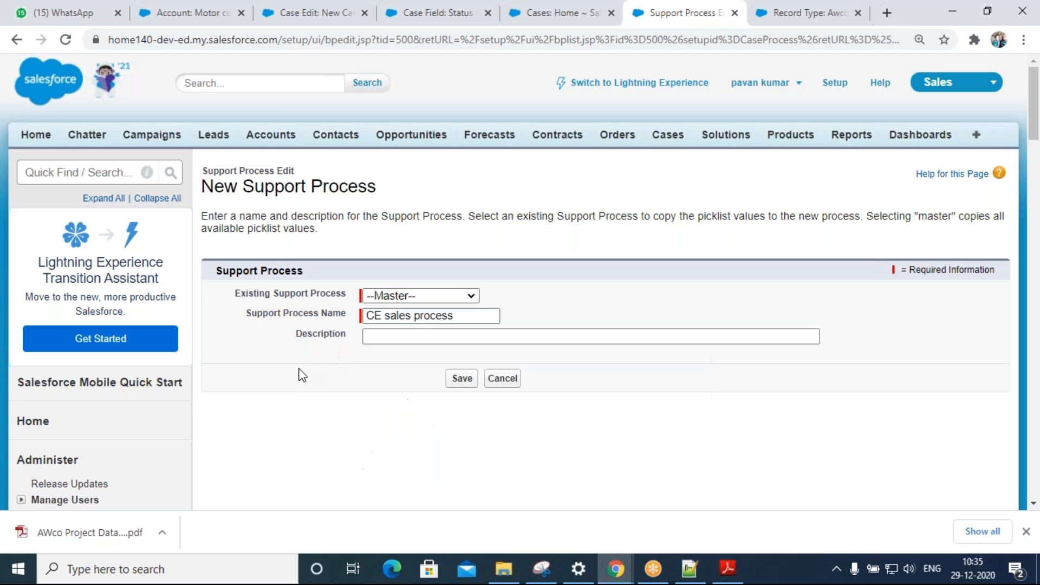
{"action": "left_click", "coordinate": [410, 336]}
{"action": "type", "text": "using thsi"}
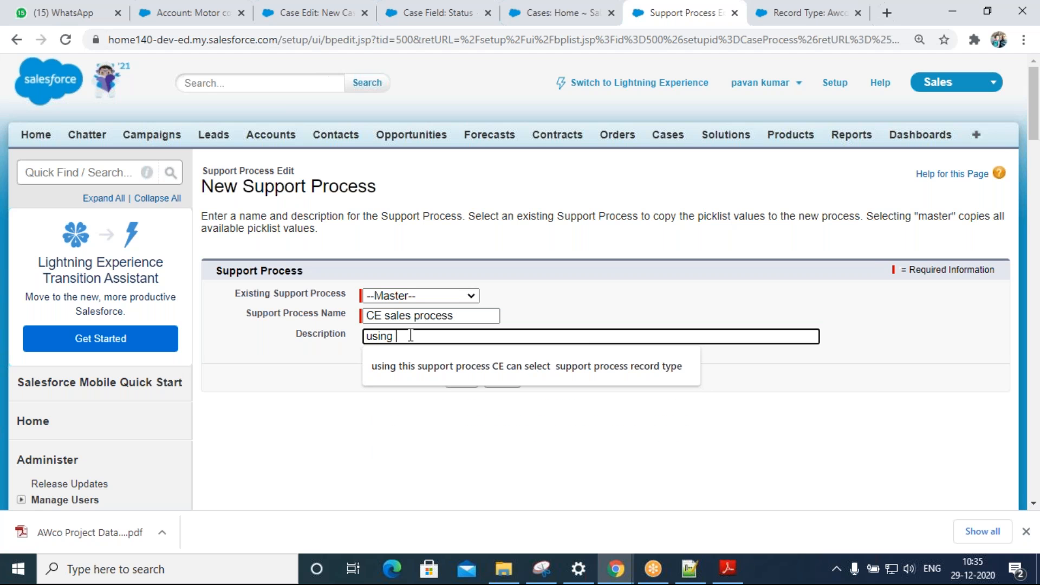
{"action": "key", "text": "BackSpace"}
{"action": "key", "text": "BackSpace"}
{"action": "key", "text": "BackSpace"}
{"action": "type", "text": "is proces "}
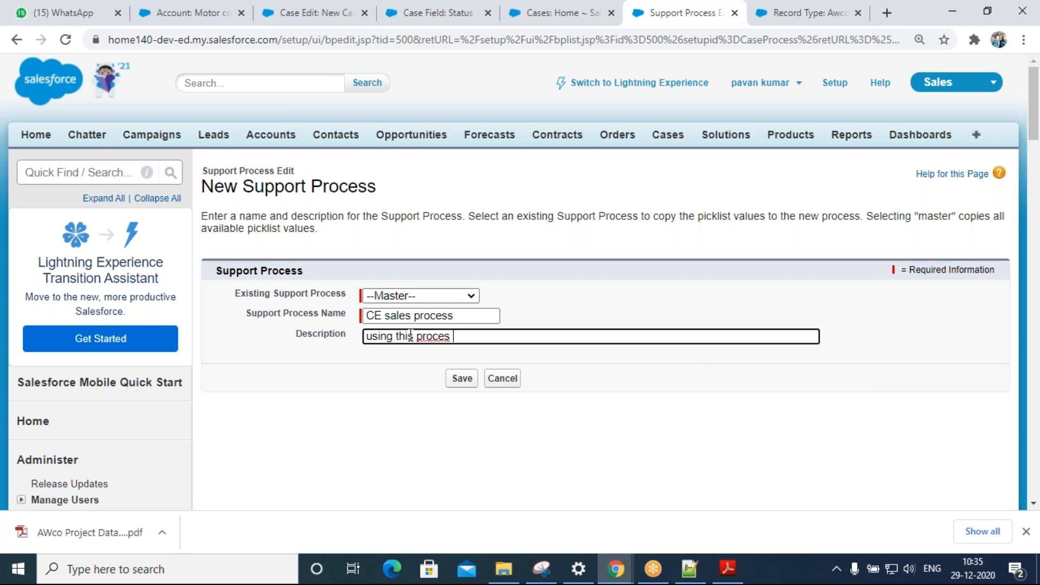
{"action": "type", "text": "CE can select sale"}
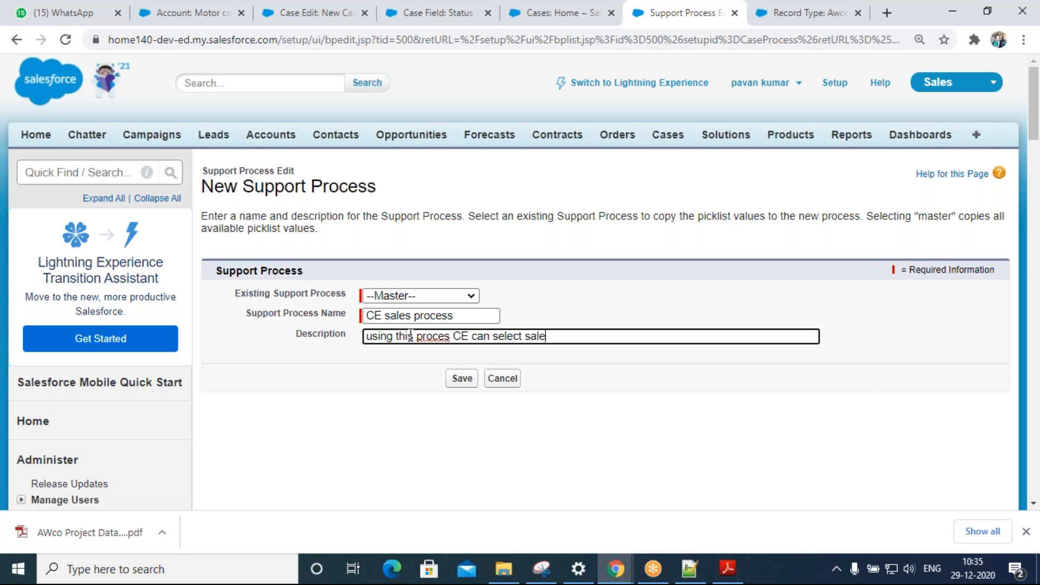
{"action": "type", "text": " process reocrd typr"}
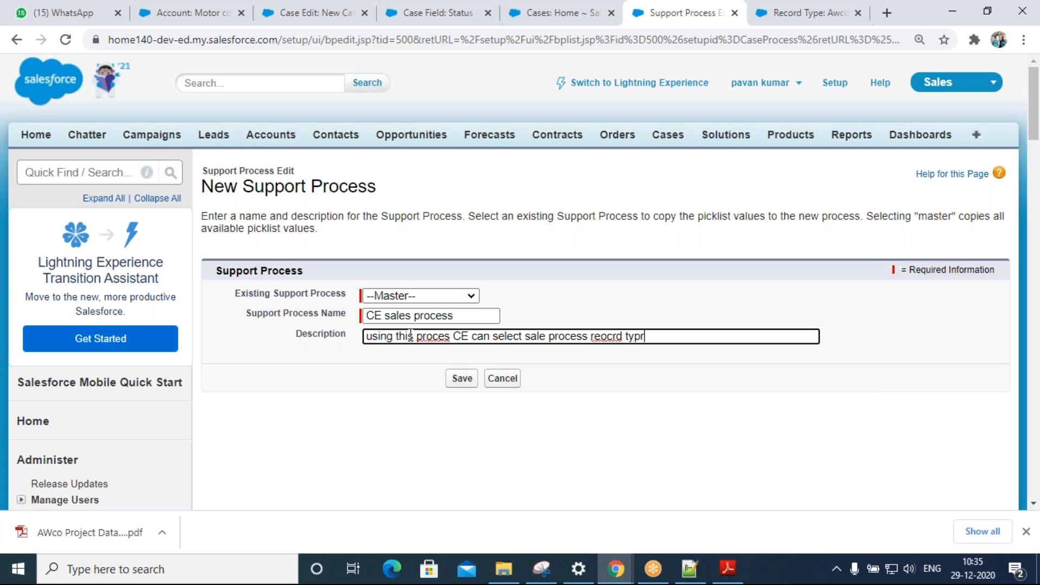
{"action": "key", "text": "BackSpace"}
{"action": "type", "text": "e"}
{"action": "left_click", "coordinate": [450, 379]}
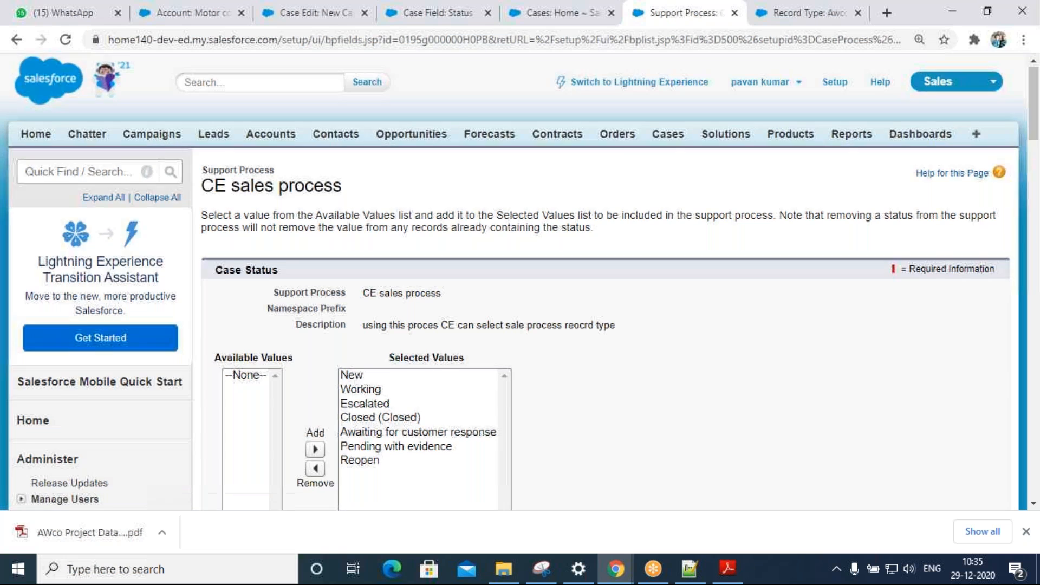
- Remove Reopen from the CE sales process selected values, keeping six statuses, and save
{"action": "scroll", "coordinate": [666, 304], "scroll_direction": "down", "scroll_amount": 4}
{"action": "scroll", "coordinate": [616, 265], "scroll_direction": "up", "scroll_amount": 1}
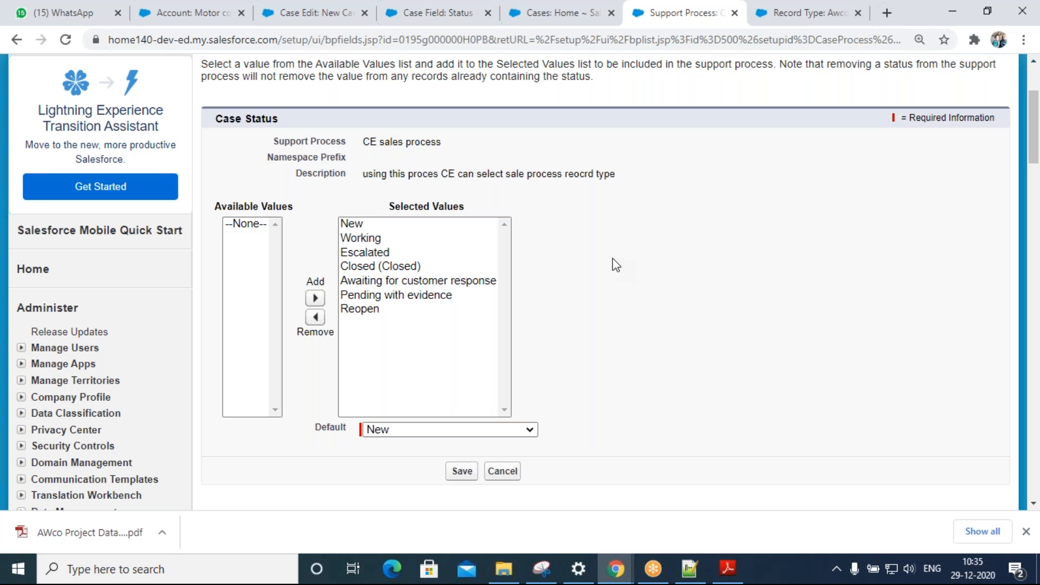
{"action": "left_click", "coordinate": [372, 223]}
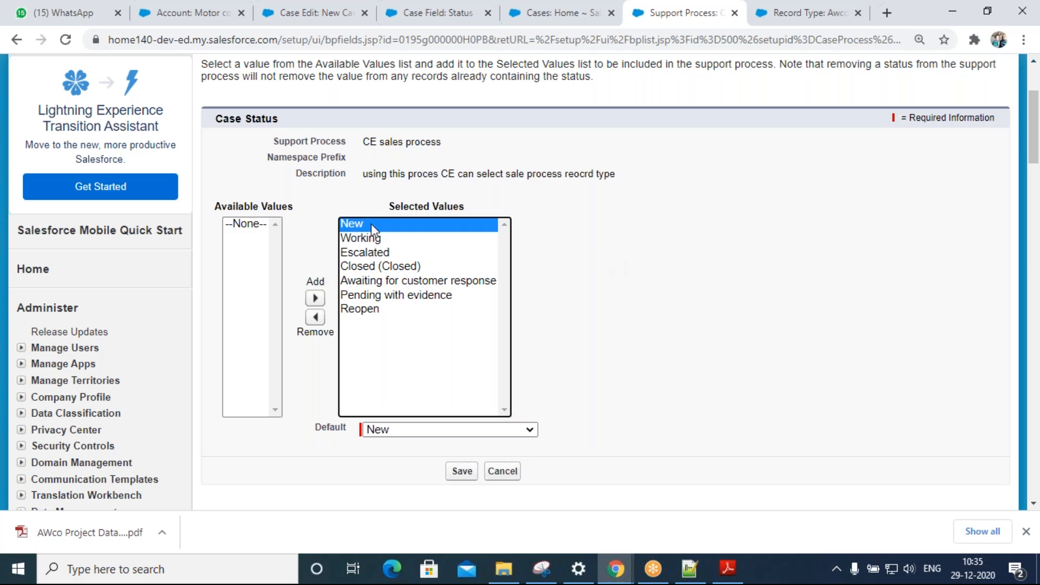
{"action": "left_click", "coordinate": [382, 239]}
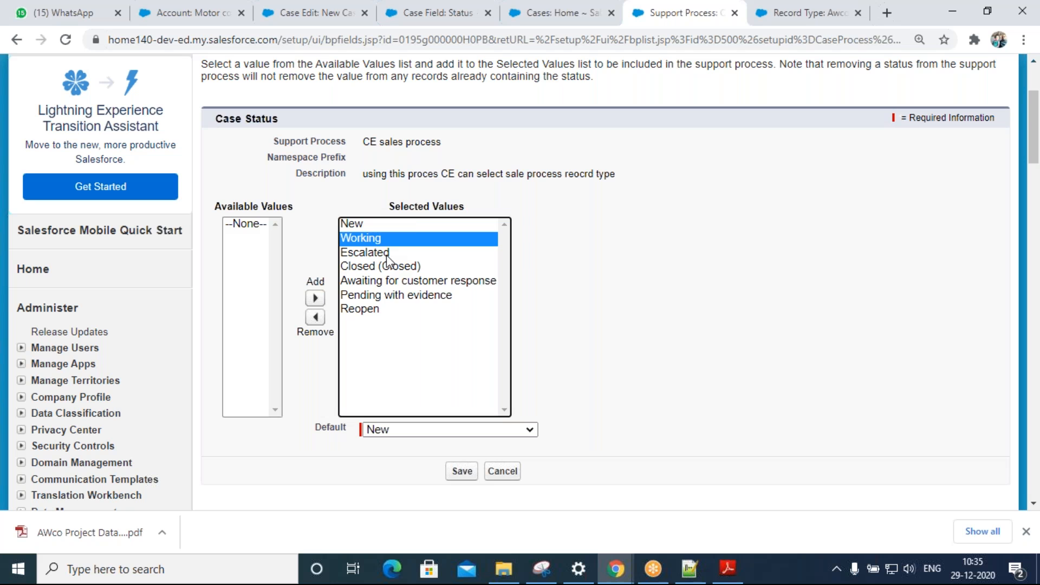
{"action": "left_click", "coordinate": [386, 253]}
{"action": "left_click", "coordinate": [395, 265]}
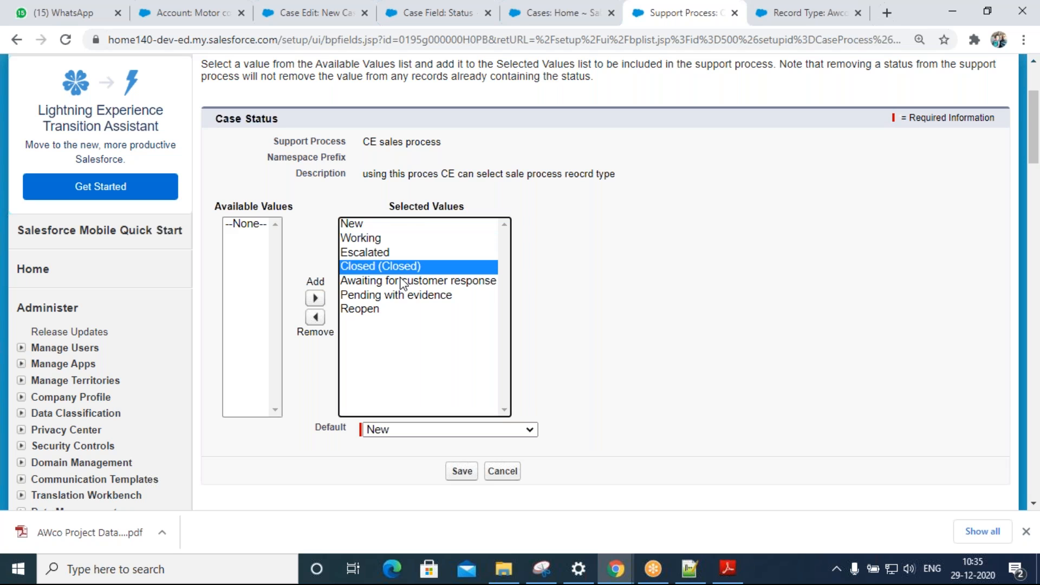
{"action": "left_click", "coordinate": [401, 280]}
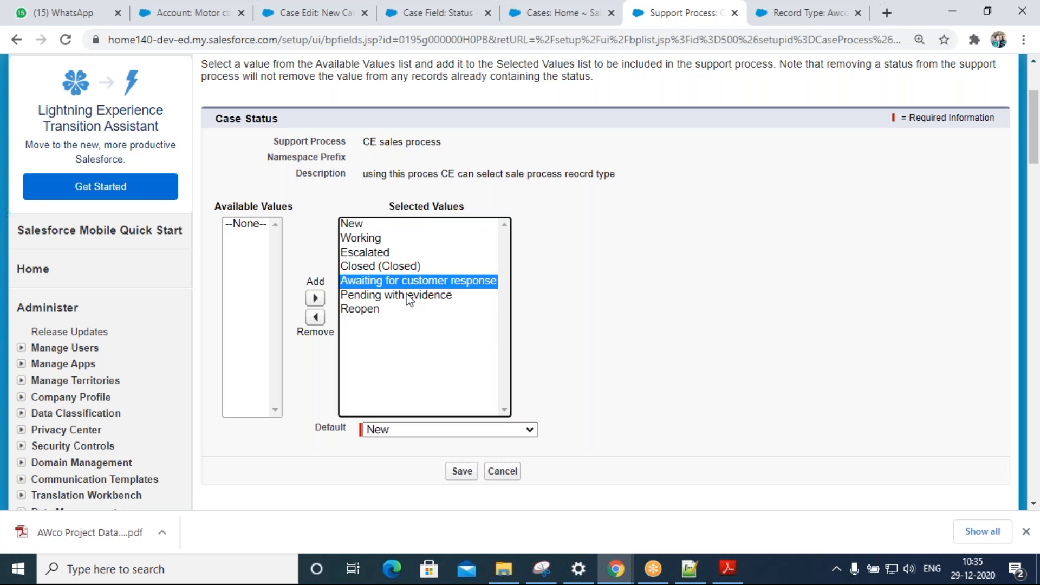
{"action": "left_click", "coordinate": [407, 297]}
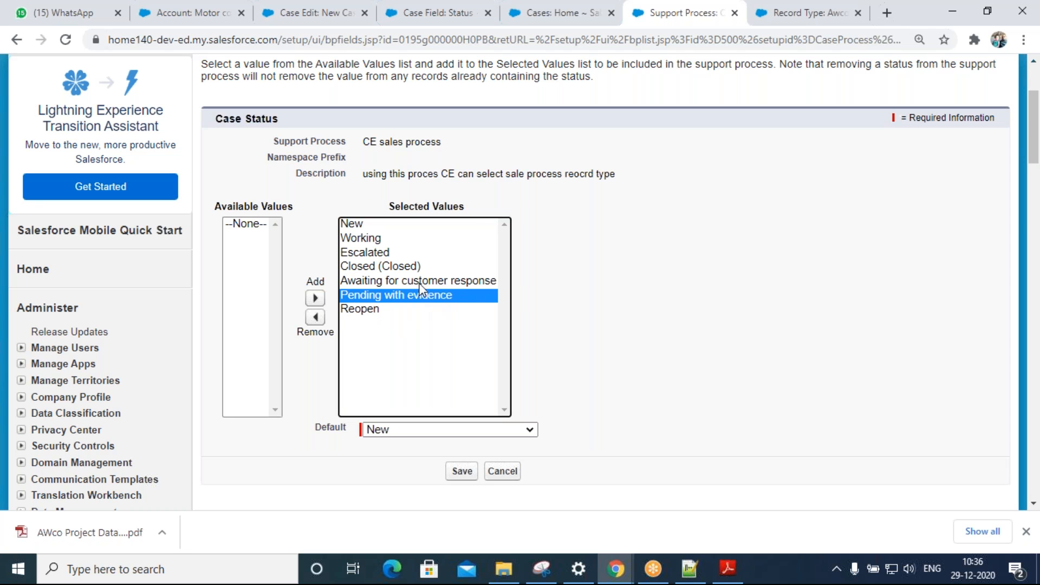
{"action": "left_click", "coordinate": [370, 314]}
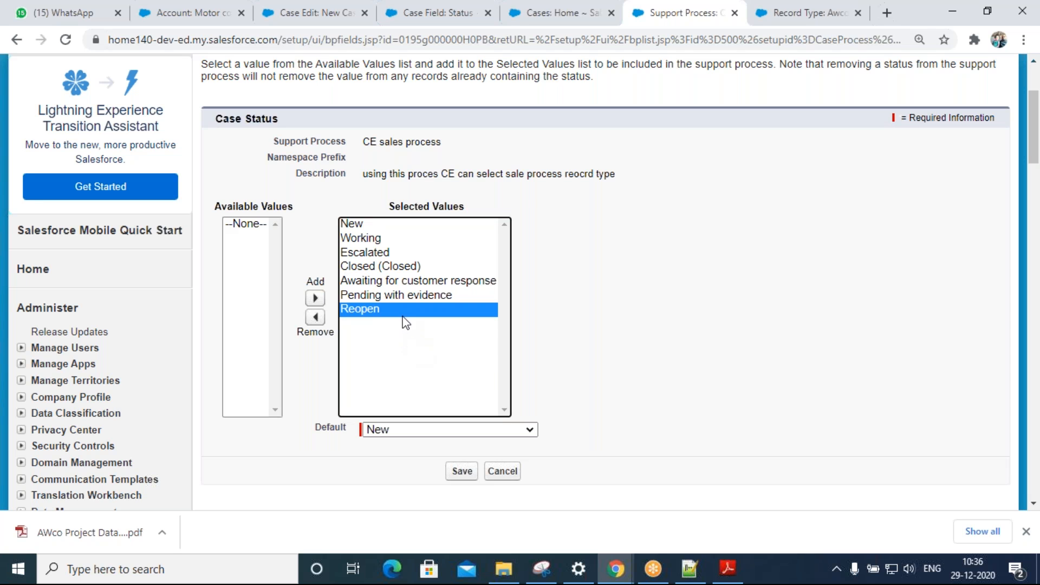
{"action": "left_click", "coordinate": [315, 317]}
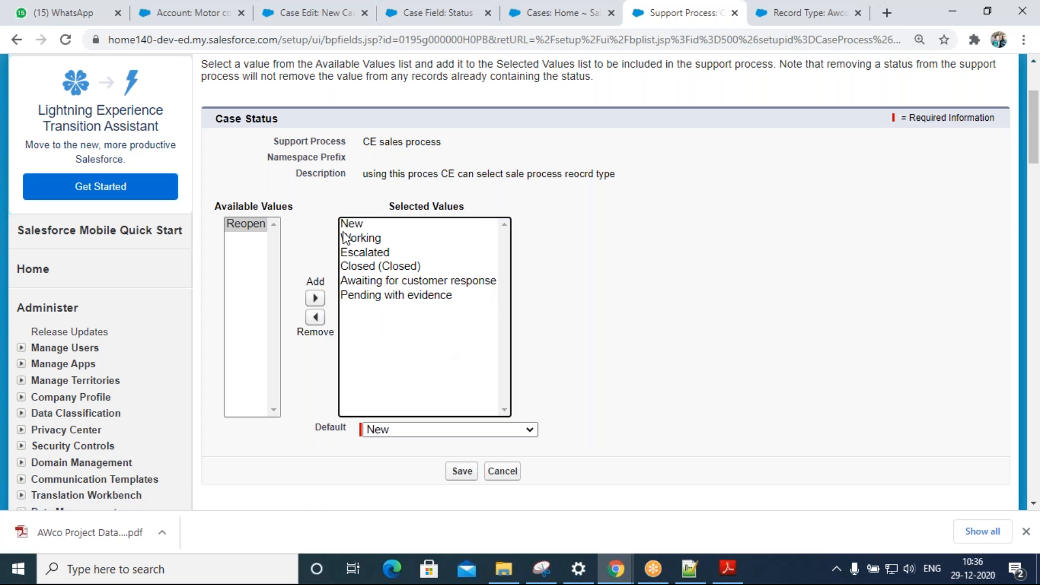
{"action": "left_click", "coordinate": [462, 471]}
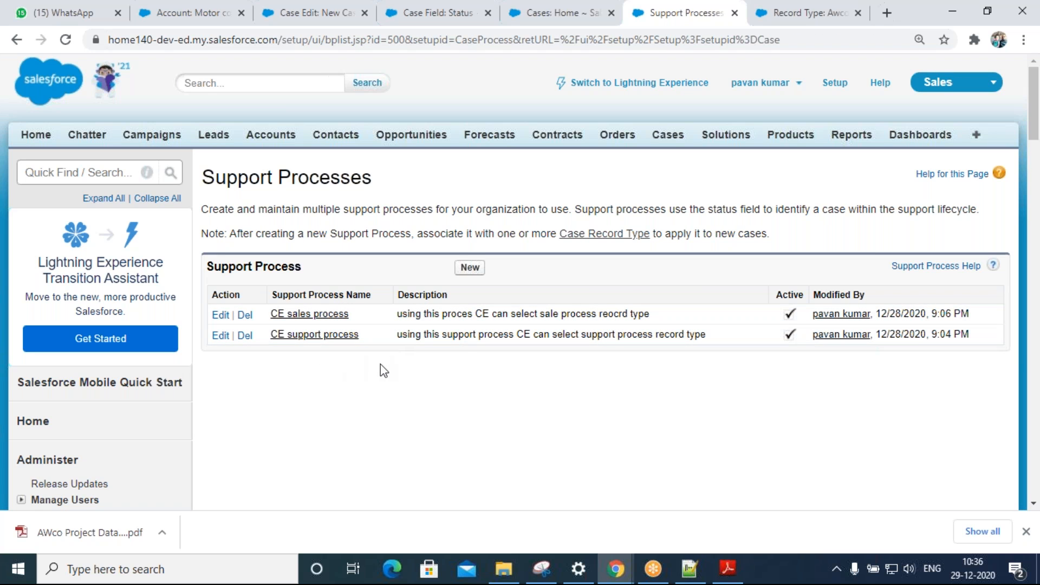
{"action": "scroll", "coordinate": [456, 354], "scroll_direction": "down", "scroll_amount": 4}
- Start a new Case record type labelled 'CE support'
{"action": "scroll", "coordinate": [455, 355], "scroll_direction": "down", "scroll_amount": 15}
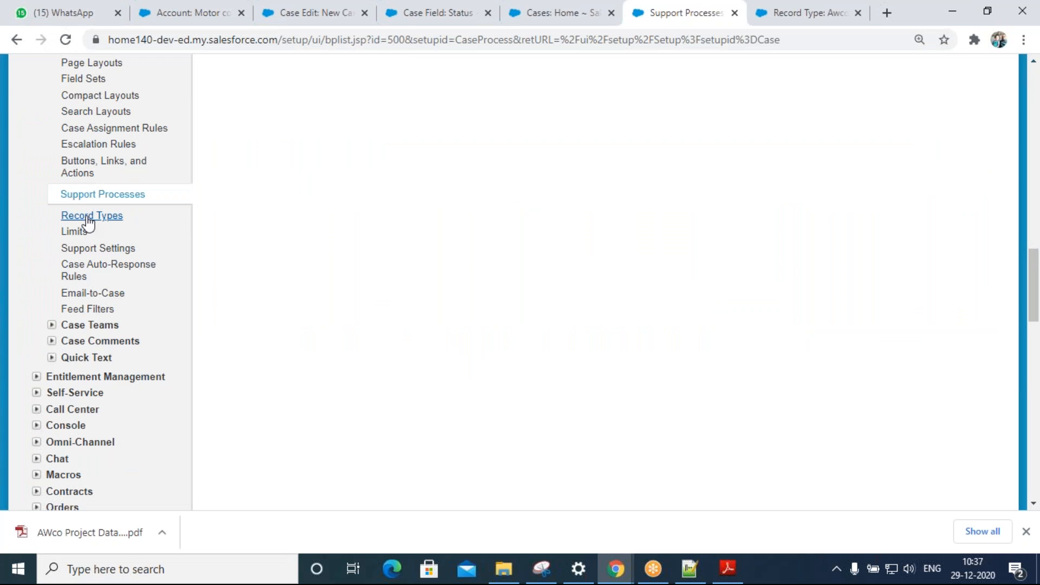
{"action": "left_click", "coordinate": [89, 216]}
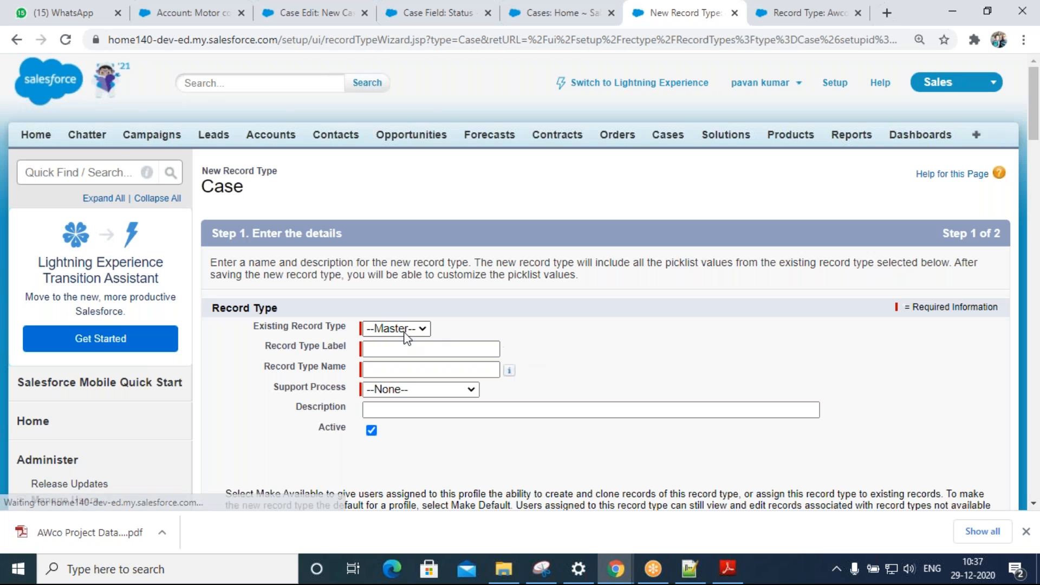
{"action": "left_click", "coordinate": [384, 344]}
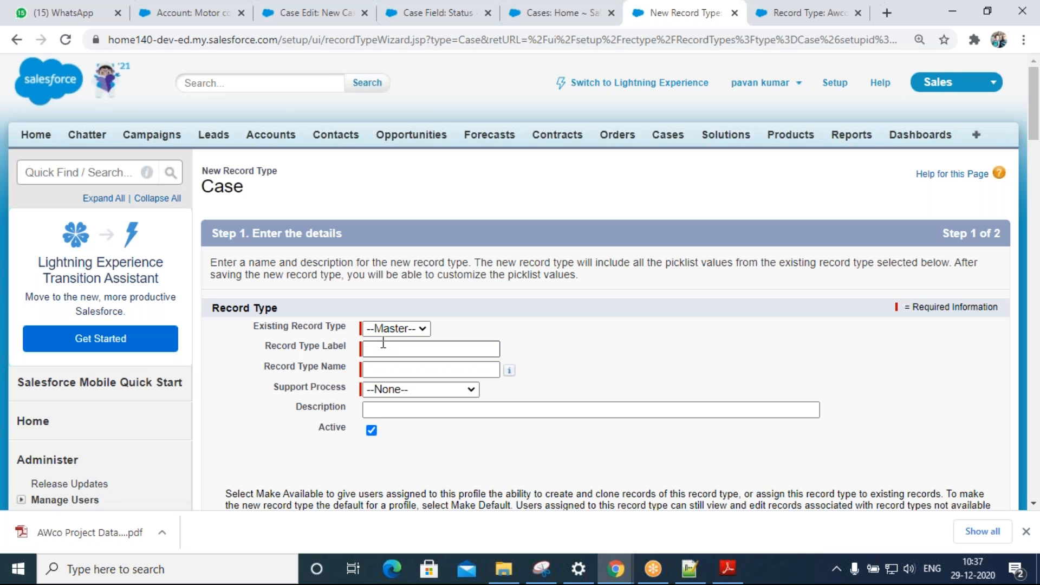
{"action": "left_click", "coordinate": [390, 348]}
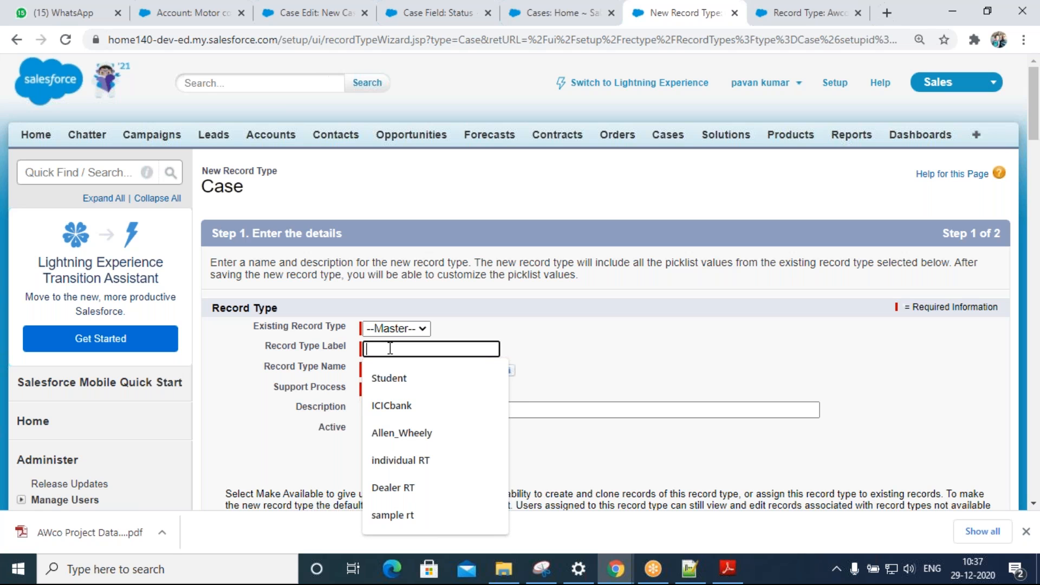
{"action": "type", "text": "C"}
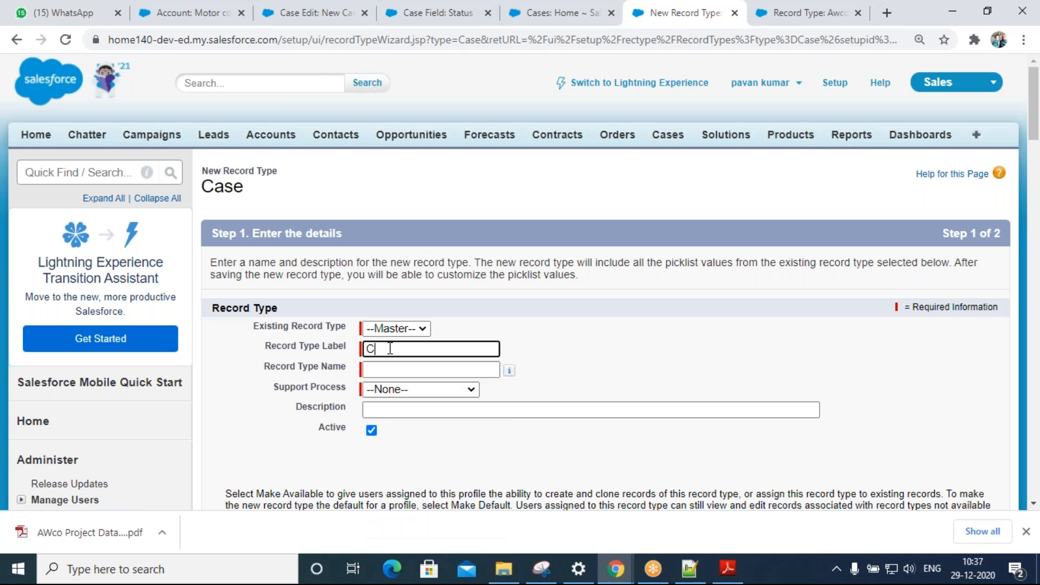
{"action": "type", "text": "E support"}
{"action": "key", "text": "Tab"}
{"action": "key", "text": "Tab"}
- Link it to the CE support process, described as creating cases based on proposal / open order
{"action": "left_click", "coordinate": [446, 390]}
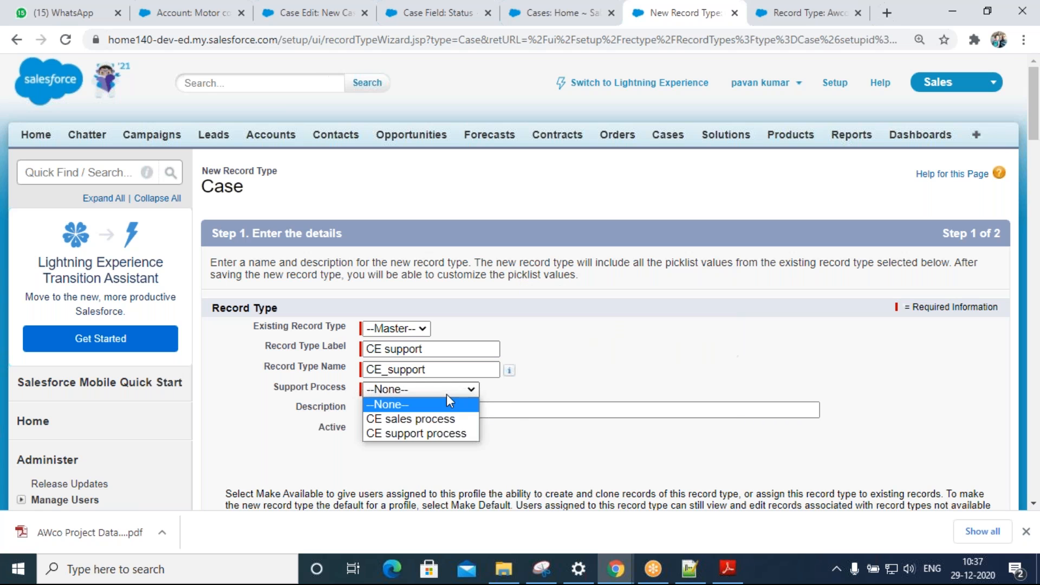
{"action": "left_click", "coordinate": [441, 431]}
{"action": "left_click", "coordinate": [427, 408]}
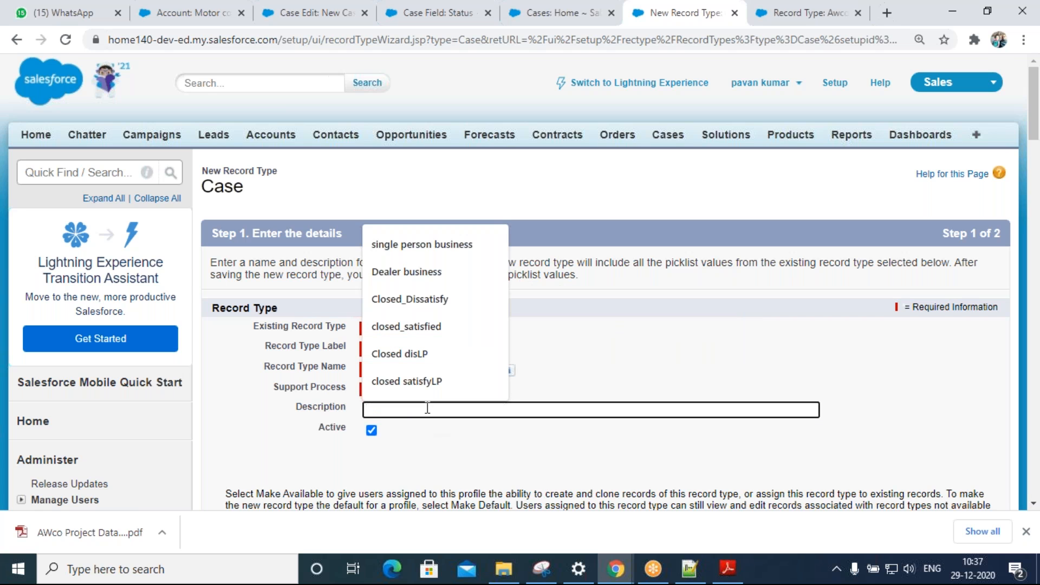
{"action": "type", "text": "using"}
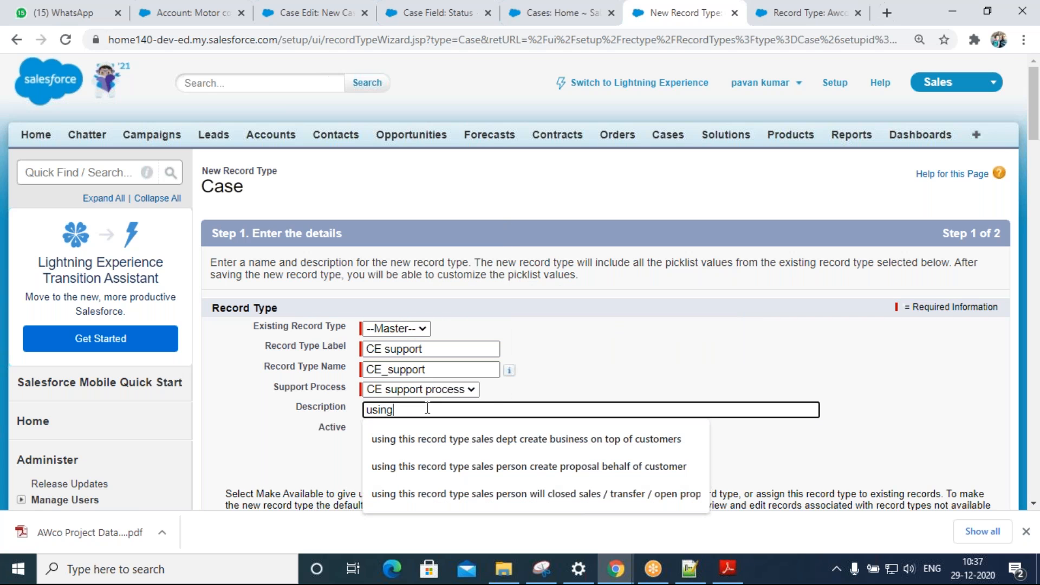
{"action": "type", "text": " this record type CE will create cases b"}
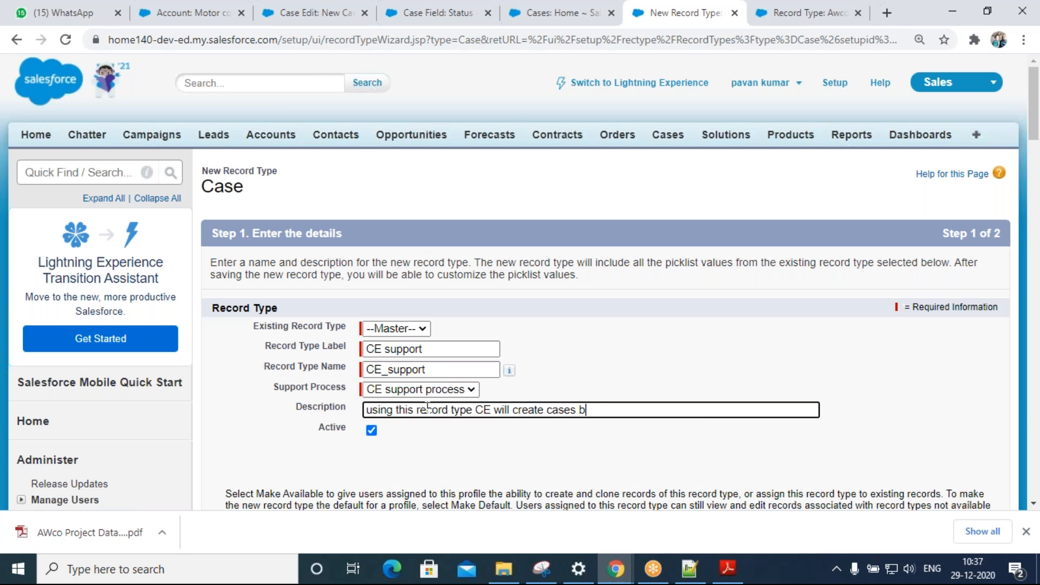
{"action": "type", "text": "ased on proposal"}
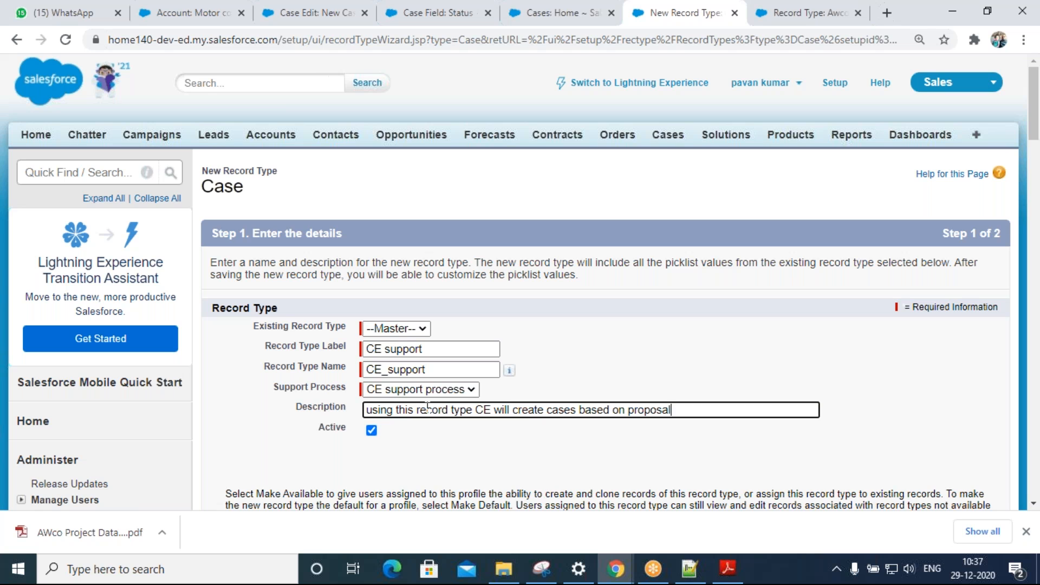
{"action": "type", "text": "/ open order"}
{"action": "scroll", "coordinate": [956, 378], "scroll_direction": "down", "scroll_amount": 18}
- Apply the CE support case layout to all profiles, save CE support, and start another record type
{"action": "left_click", "coordinate": [948, 189]}
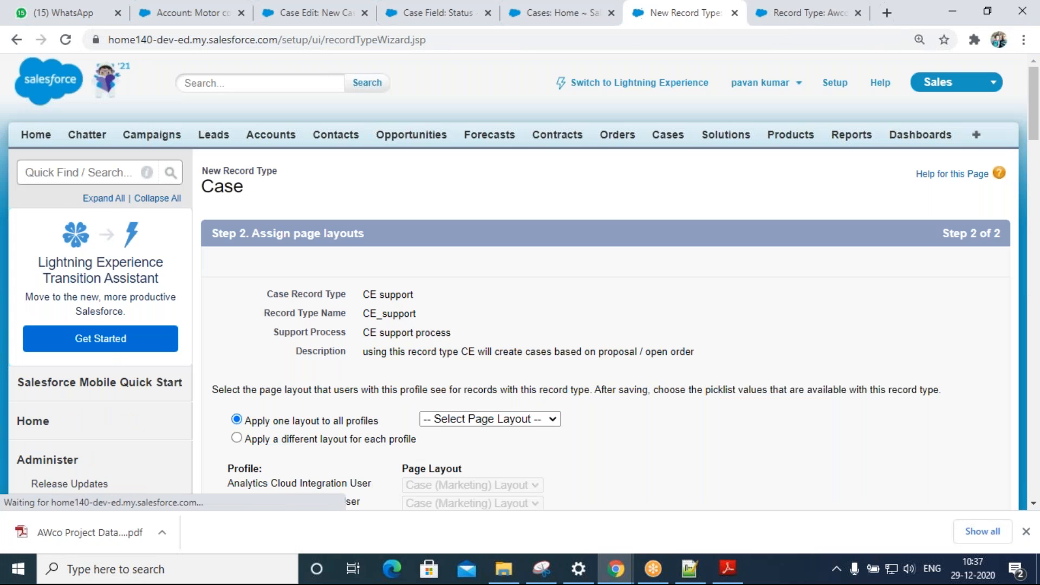
{"action": "scroll", "coordinate": [533, 159], "scroll_direction": "down", "scroll_amount": 5}
{"action": "left_click", "coordinate": [538, 117]}
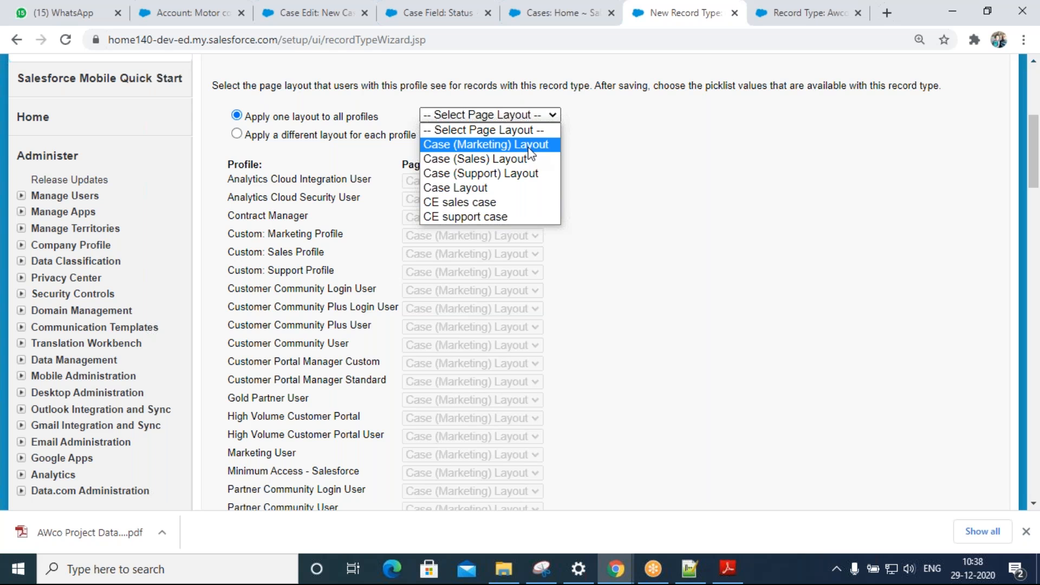
{"action": "left_click", "coordinate": [487, 216]}
{"action": "scroll", "coordinate": [720, 255], "scroll_direction": "down", "scroll_amount": 8}
{"action": "left_click", "coordinate": [908, 171]}
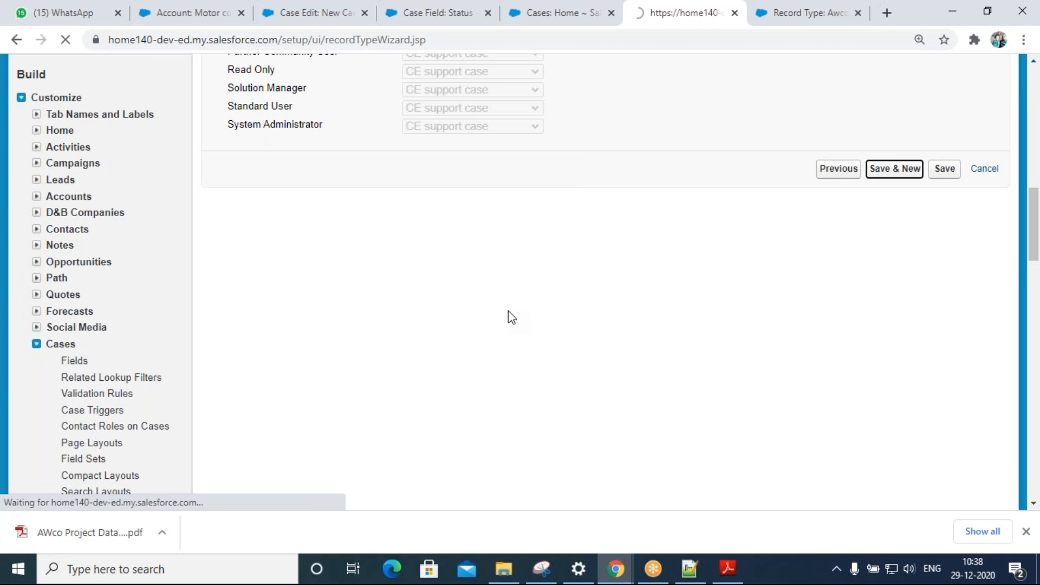
{"action": "left_click", "coordinate": [429, 354]}
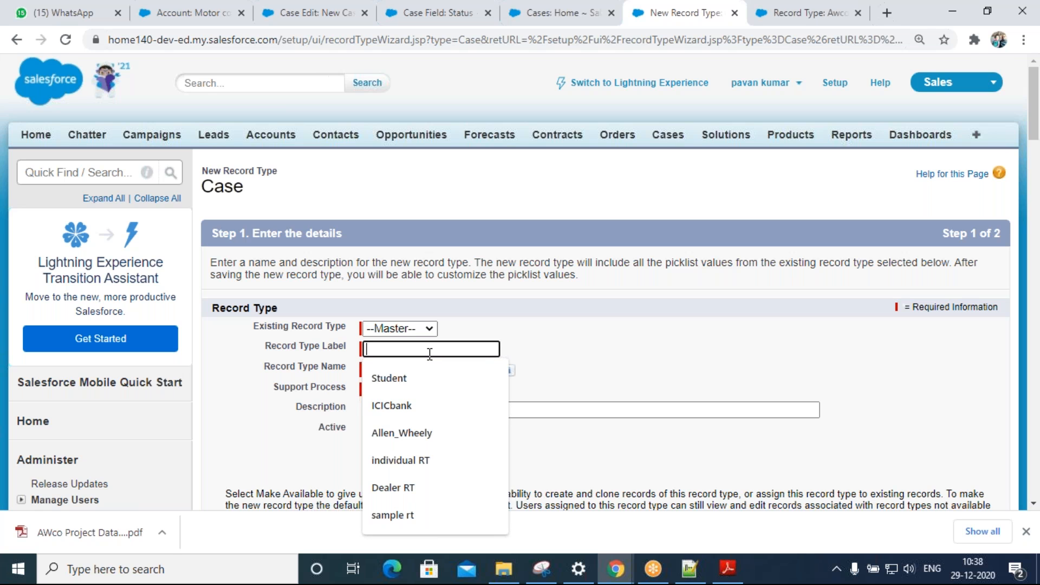
- Label the record type 'Ce sales process', link CE sales process, and describe it as based on sales orders
{"action": "type", "text": "Ce "}
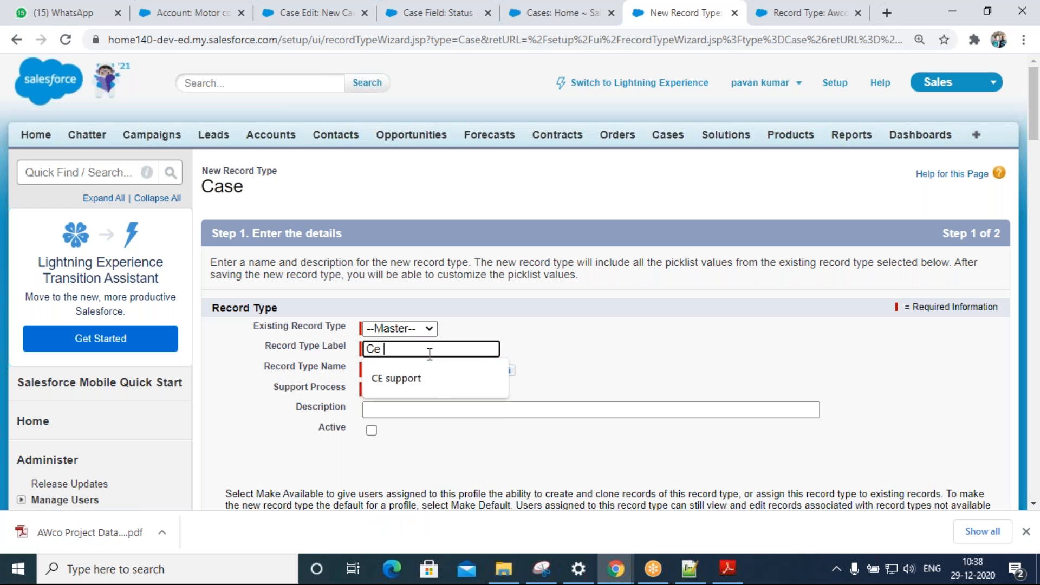
{"action": "type", "text": "sales"}
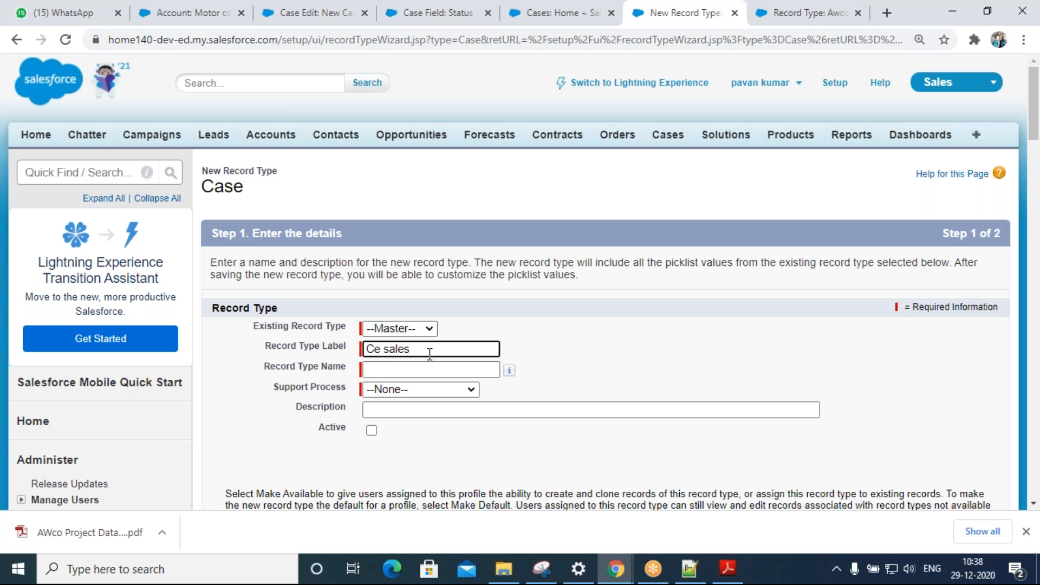
{"action": "type", "text": " process"}
{"action": "key", "text": "Tab"}
{"action": "key", "text": "Tab"}
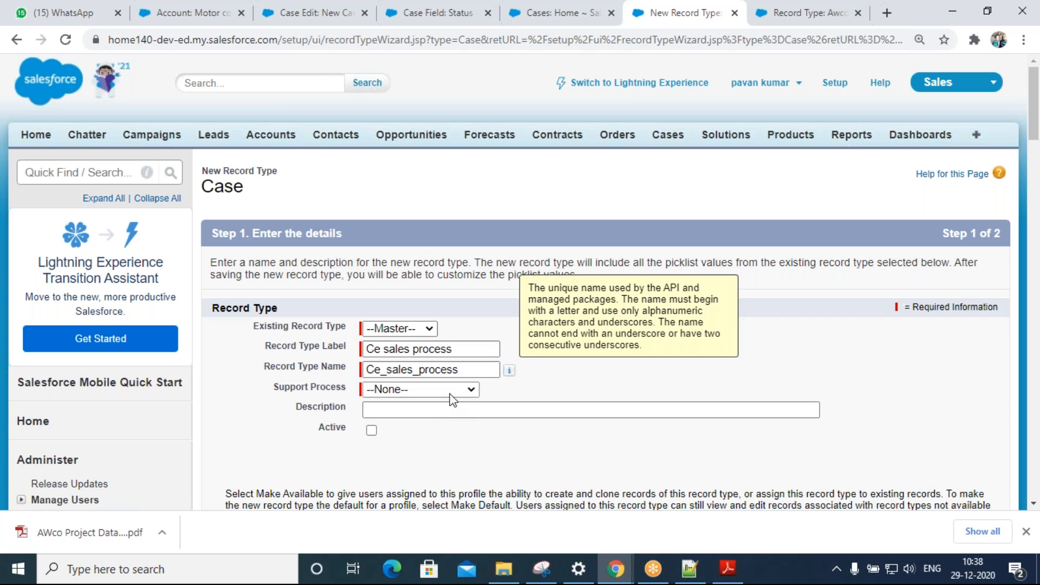
{"action": "left_click", "coordinate": [428, 389]}
{"action": "left_click", "coordinate": [434, 424]}
{"action": "left_click", "coordinate": [439, 412]}
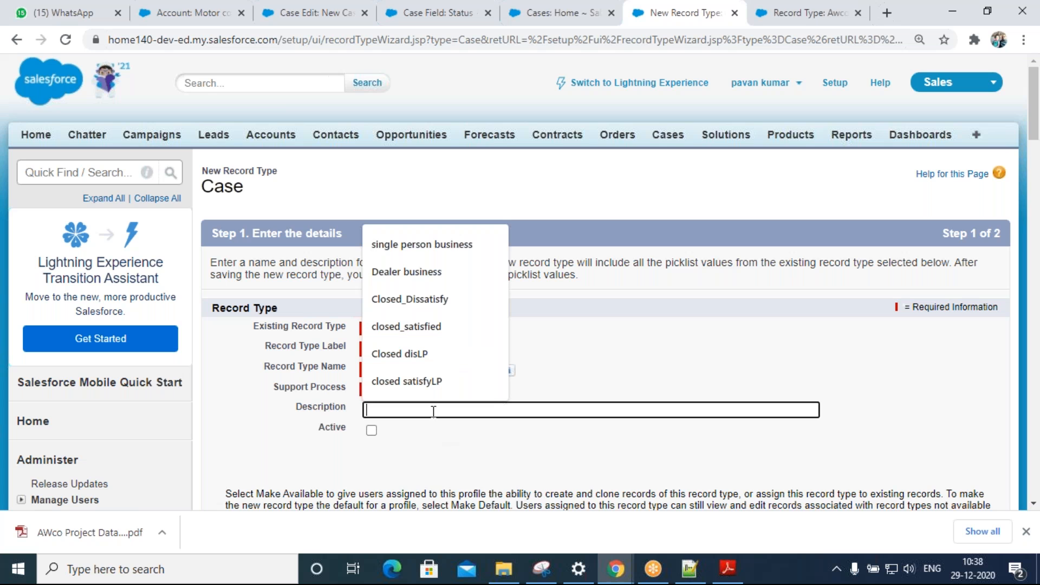
{"action": "type", "text": "using this recoed type CE "}
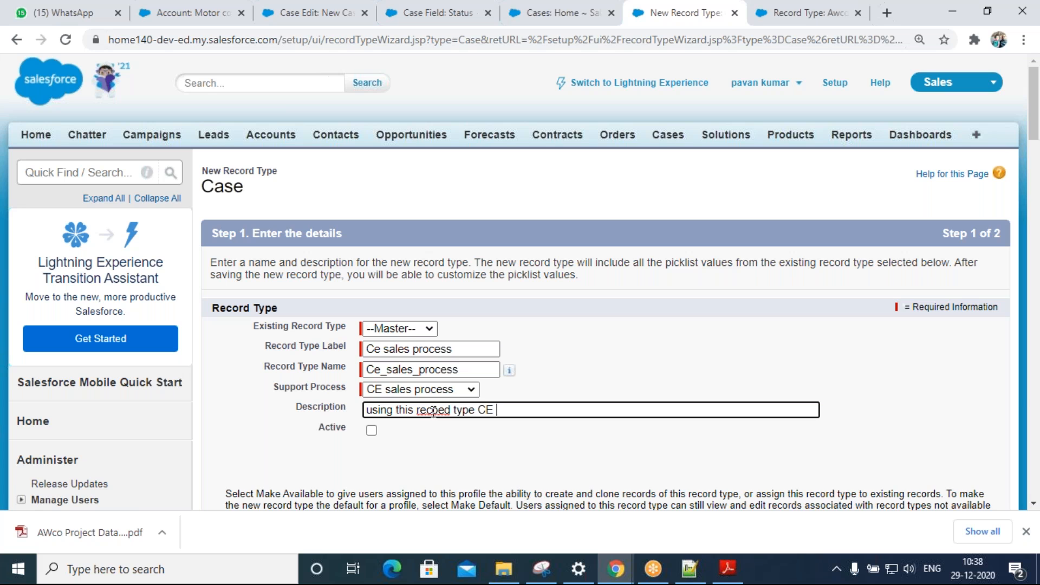
{"action": "type", "text": "will cear"}
{"action": "key", "text": "BackSpace"}
{"action": "key", "text": "BackSpace"}
{"action": "type", "text": "tre"}
{"action": "key", "text": "BackSpace"}
{"action": "key", "text": "BackSpace"}
{"action": "key", "text": "BackSpace"}
{"action": "key", "text": "BackSpace"}
{"action": "key", "text": "BackSpace"}
{"action": "type", "text": "reate based on sales or"}
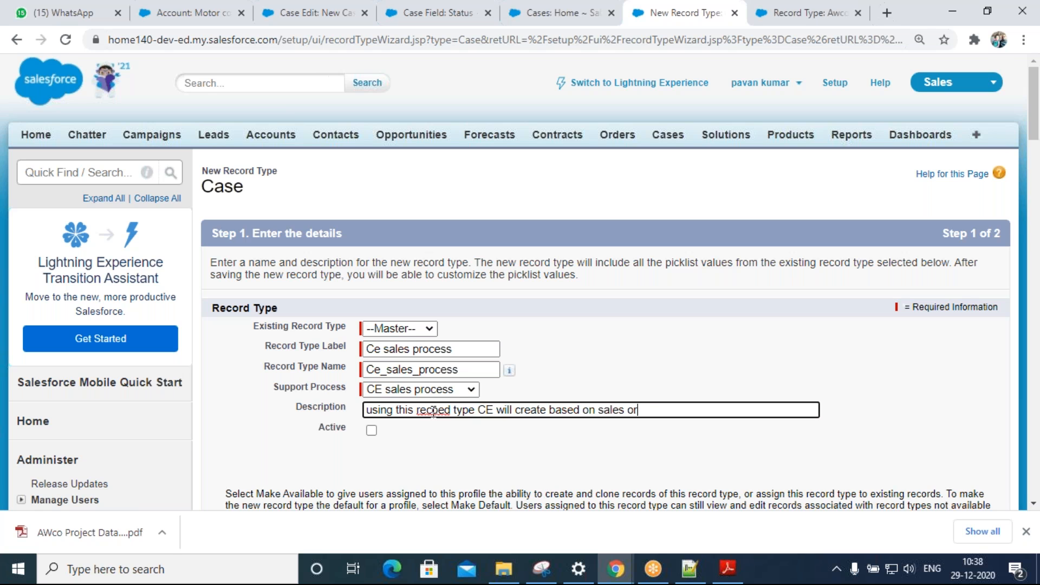
{"action": "type", "text": "ders"}
- Mark Ce sales process active and available to all profiles, then continue to layouts
{"action": "left_click", "coordinate": [371, 431]}
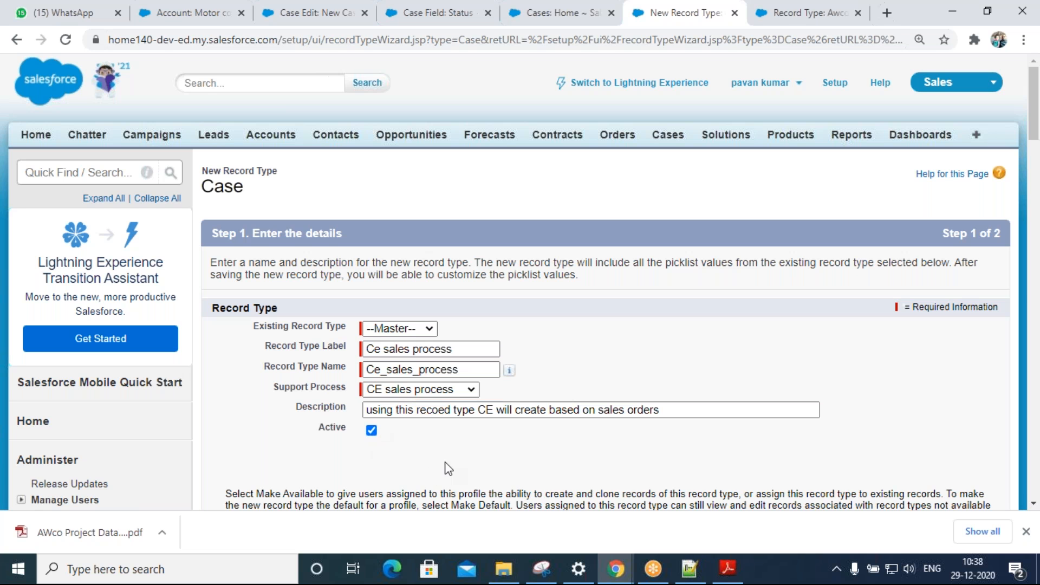
{"action": "scroll", "coordinate": [449, 468], "scroll_direction": "down", "scroll_amount": 5}
{"action": "left_click", "coordinate": [773, 261]}
{"action": "scroll", "coordinate": [812, 401], "scroll_direction": "down", "scroll_amount": 8}
{"action": "left_click", "coordinate": [947, 416]}
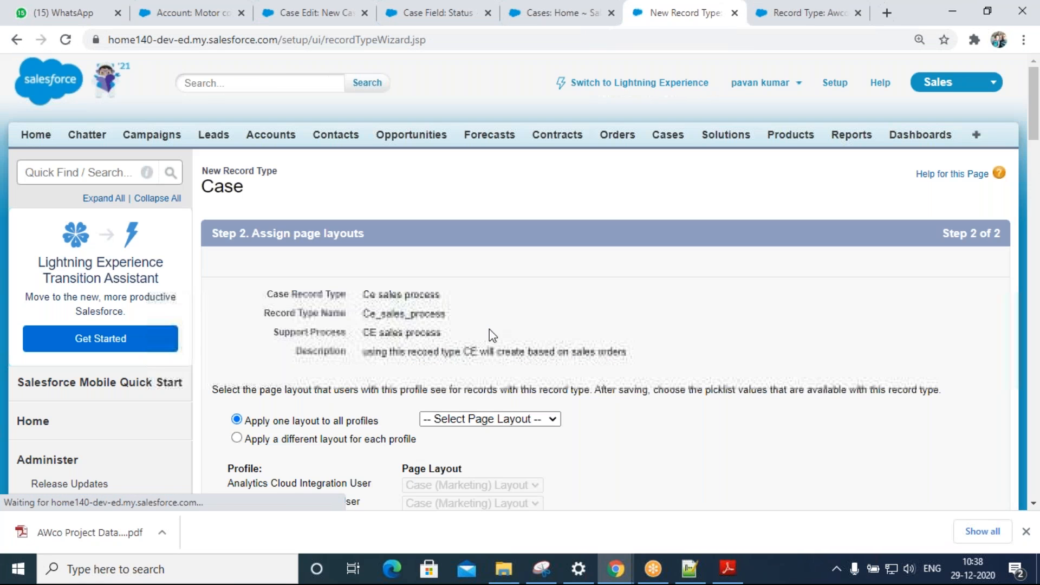
- Save Ce sales process with the CE sales case layout for all profiles
{"action": "left_click", "coordinate": [493, 420]}
{"action": "left_click", "coordinate": [490, 506]}
{"action": "scroll", "coordinate": [558, 460], "scroll_direction": "down", "scroll_amount": 15}
{"action": "left_click", "coordinate": [944, 169]}
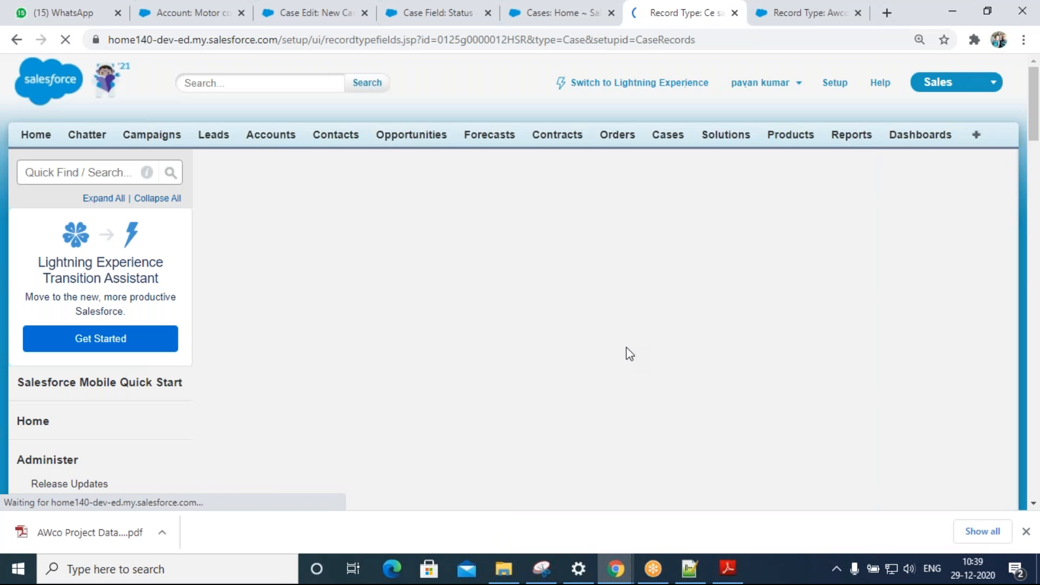
- Start a new case from the Cases home page to reach record type selection
{"action": "scroll", "coordinate": [533, 423], "scroll_direction": "down", "scroll_amount": 8}
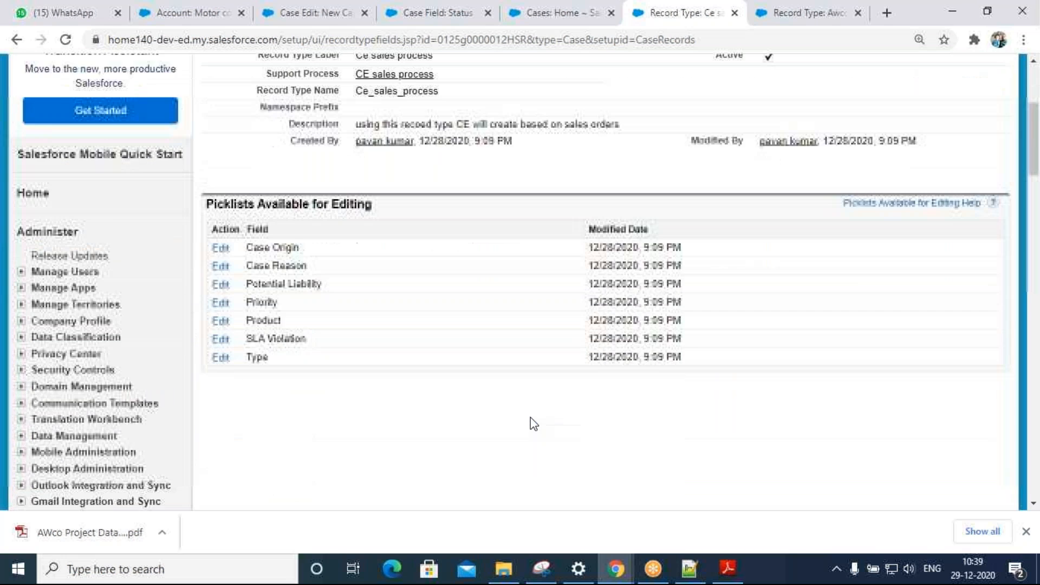
{"action": "scroll", "coordinate": [534, 423], "scroll_direction": "up", "scroll_amount": 2}
{"action": "scroll", "coordinate": [530, 417], "scroll_direction": "down", "scroll_amount": 10}
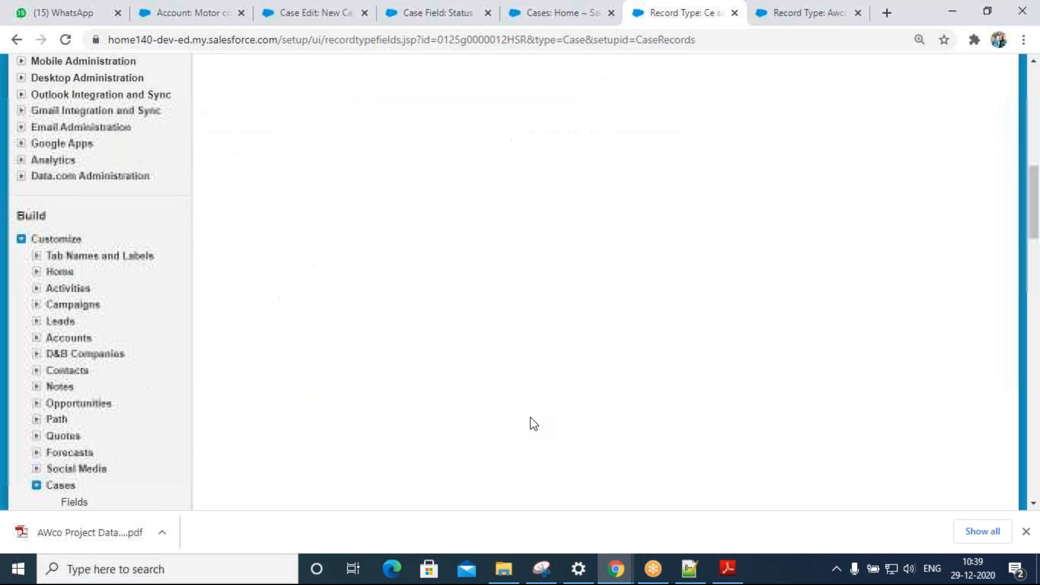
{"action": "scroll", "coordinate": [704, 346], "scroll_direction": "up", "scroll_amount": 15}
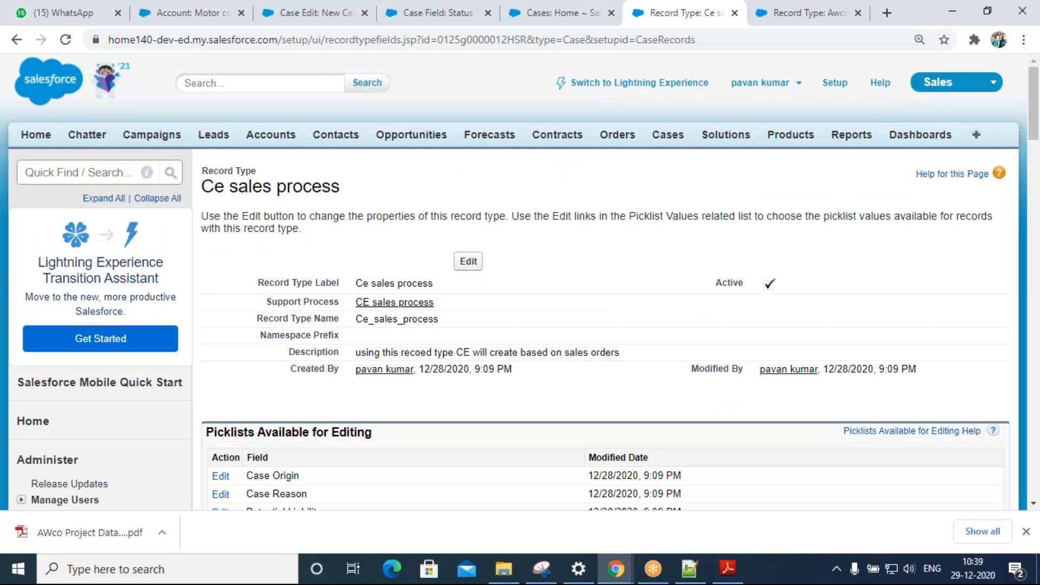
{"action": "left_click", "coordinate": [669, 138]}
{"action": "left_click", "coordinate": [467, 262]}
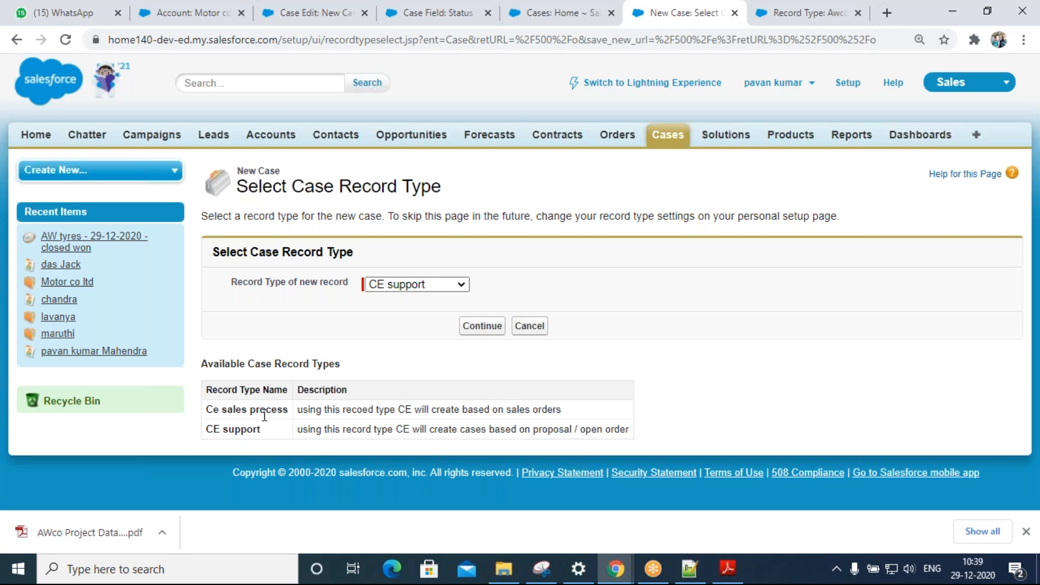
- Open a Ce sales process New Case form: Status New, Priority High, Case Origin Phone
{"action": "left_click", "coordinate": [436, 286]}
{"action": "left_click", "coordinate": [401, 305]}
{"action": "left_click", "coordinate": [483, 327]}
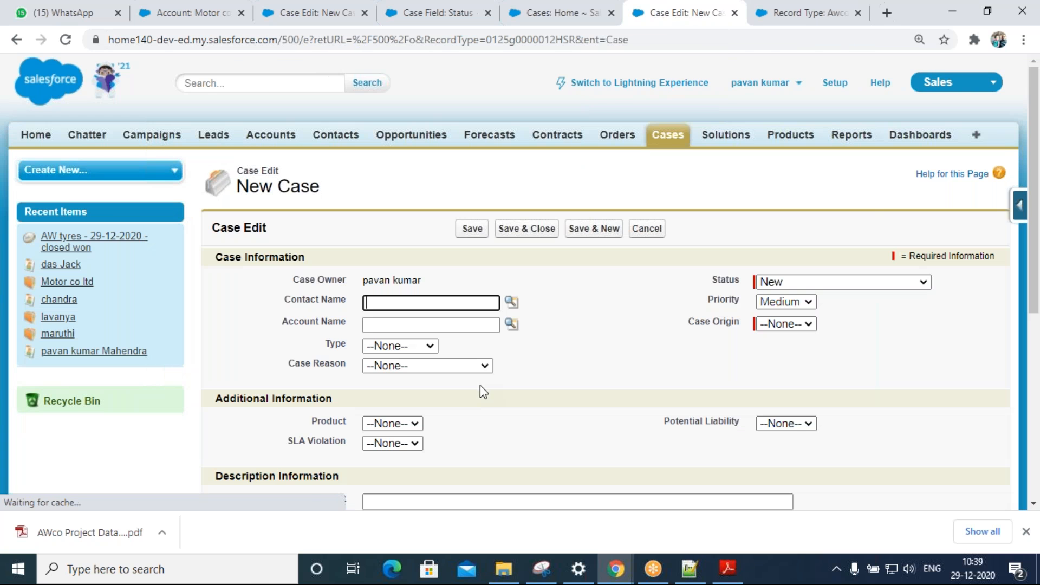
{"action": "left_click", "coordinate": [794, 282]}
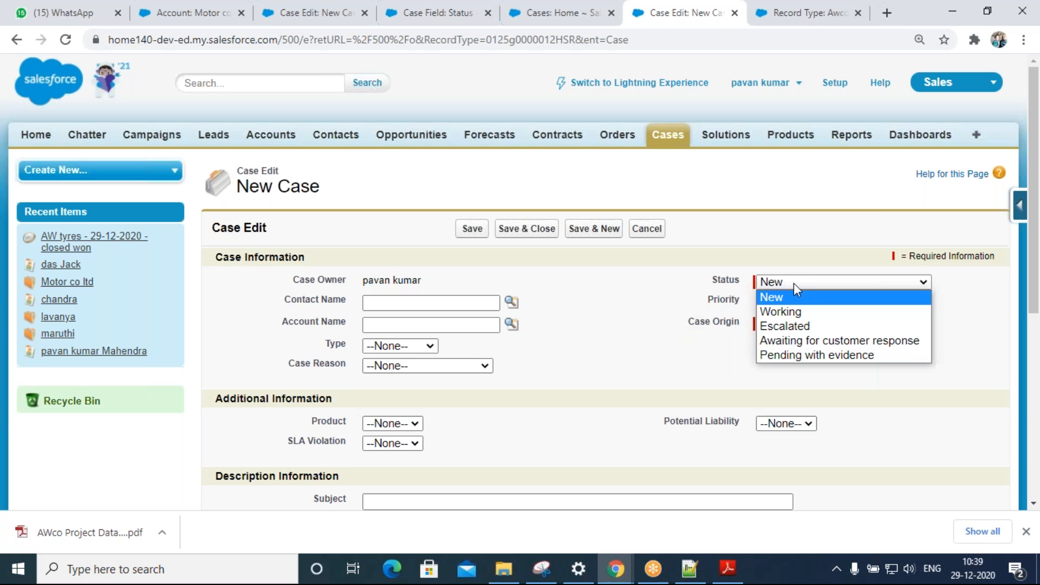
{"action": "left_click", "coordinate": [656, 306]}
{"action": "left_click", "coordinate": [790, 303]}
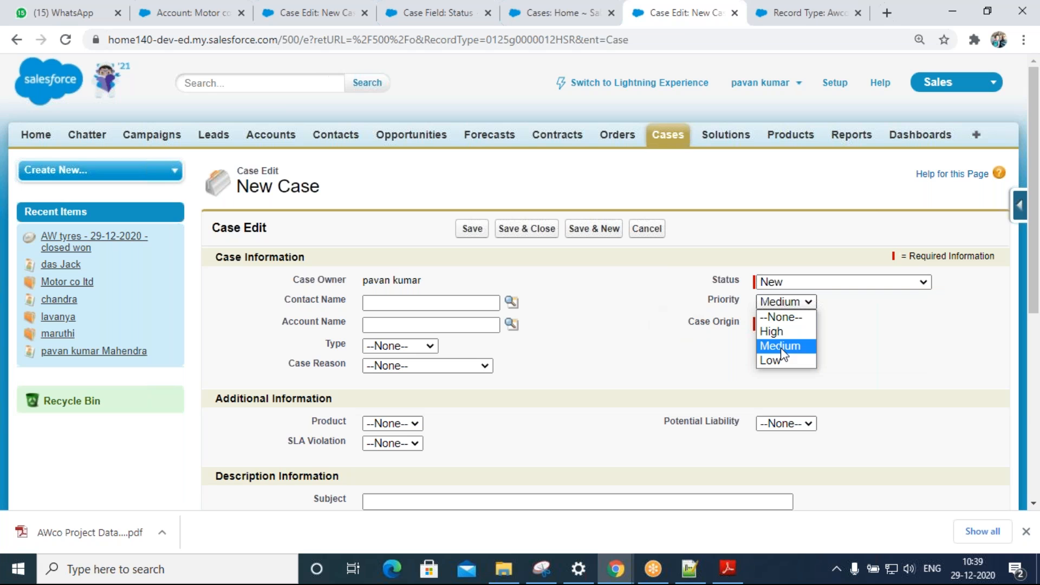
{"action": "left_click", "coordinate": [779, 331]}
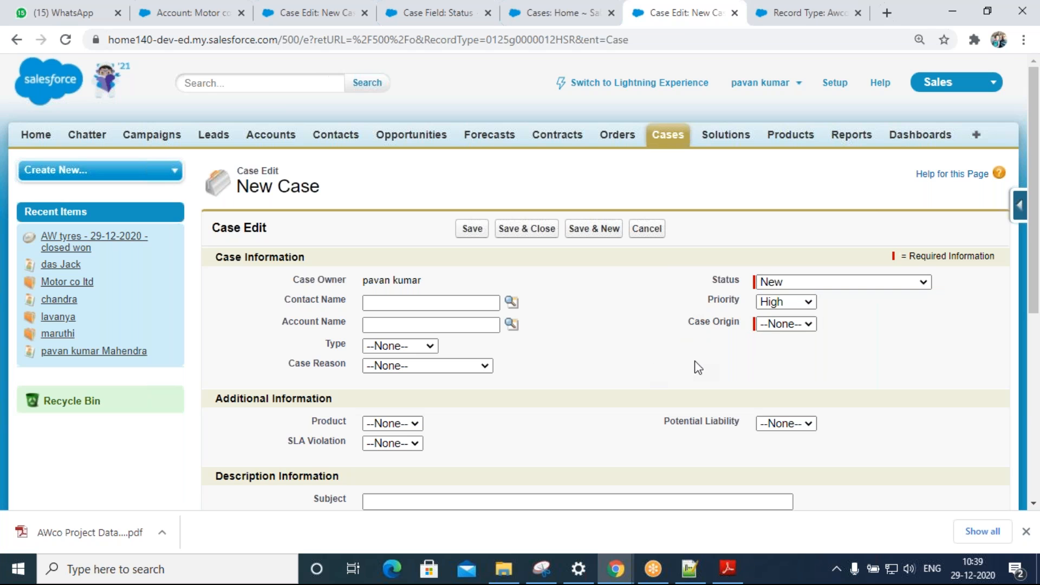
{"action": "left_click", "coordinate": [790, 325]}
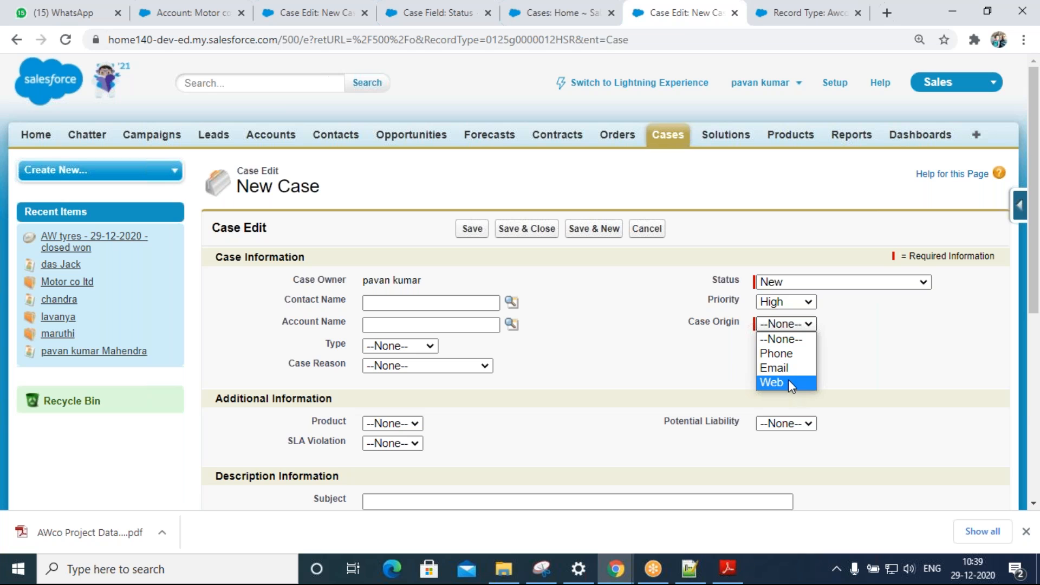
{"action": "left_click", "coordinate": [794, 353]}
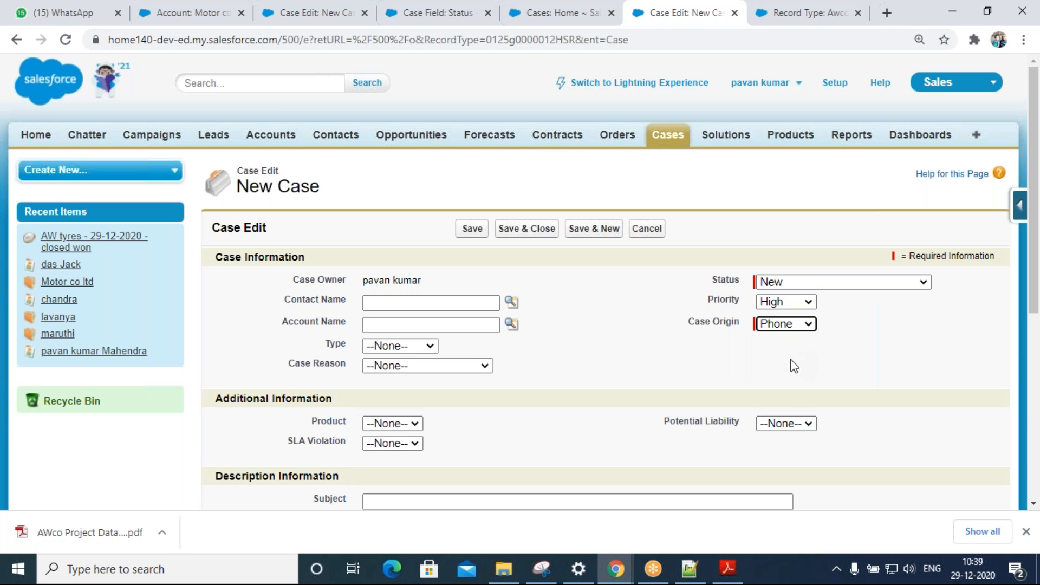
- Fill in the account name from a suggestion, then go back to record type selection
{"action": "left_click", "coordinate": [376, 320]}
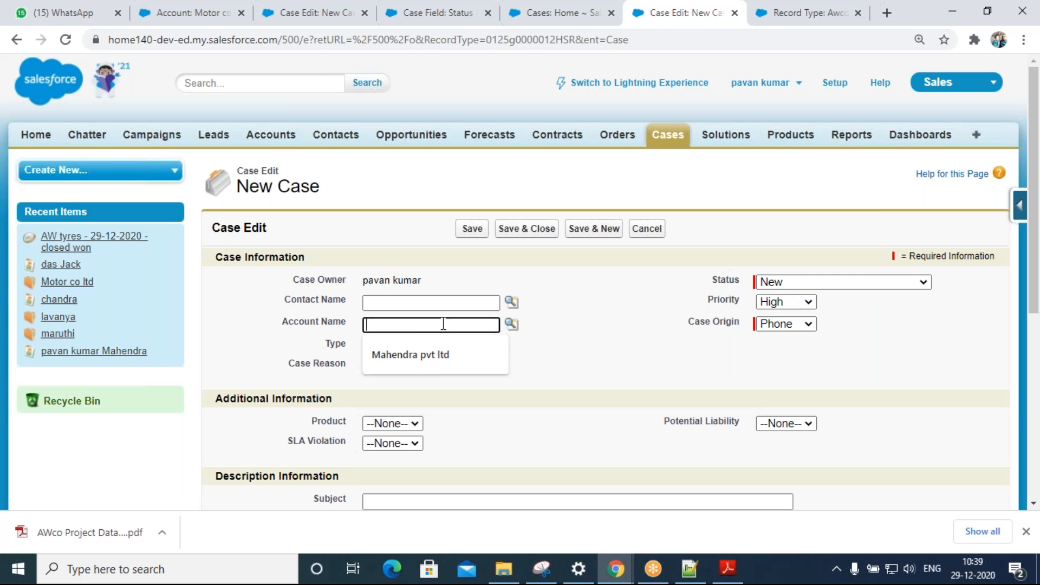
{"action": "left_click", "coordinate": [433, 348]}
{"action": "left_click", "coordinate": [512, 324]}
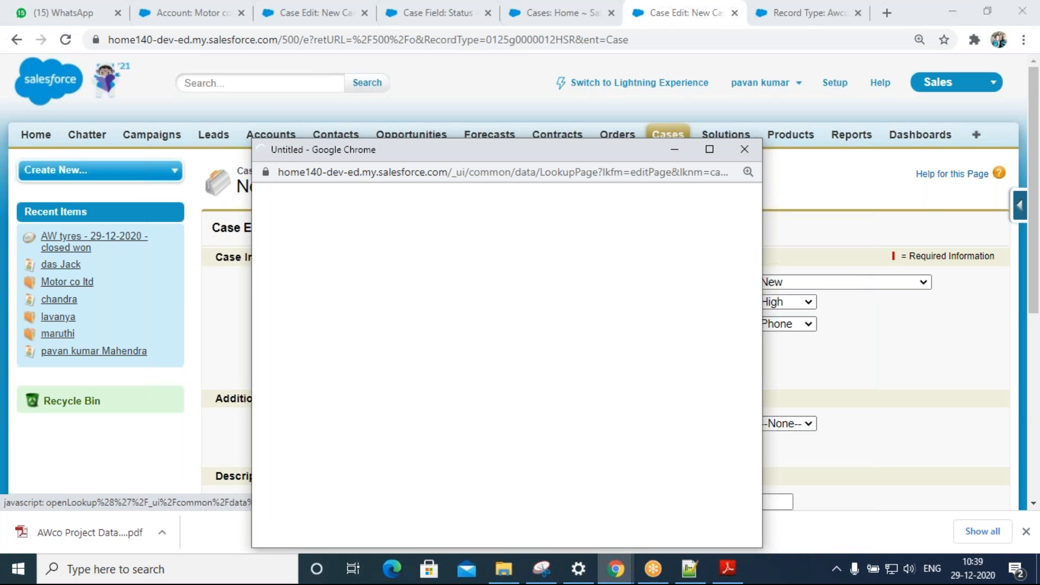
{"action": "left_click", "coordinate": [744, 149]}
{"action": "scroll", "coordinate": [651, 340], "scroll_direction": "down", "scroll_amount": 4}
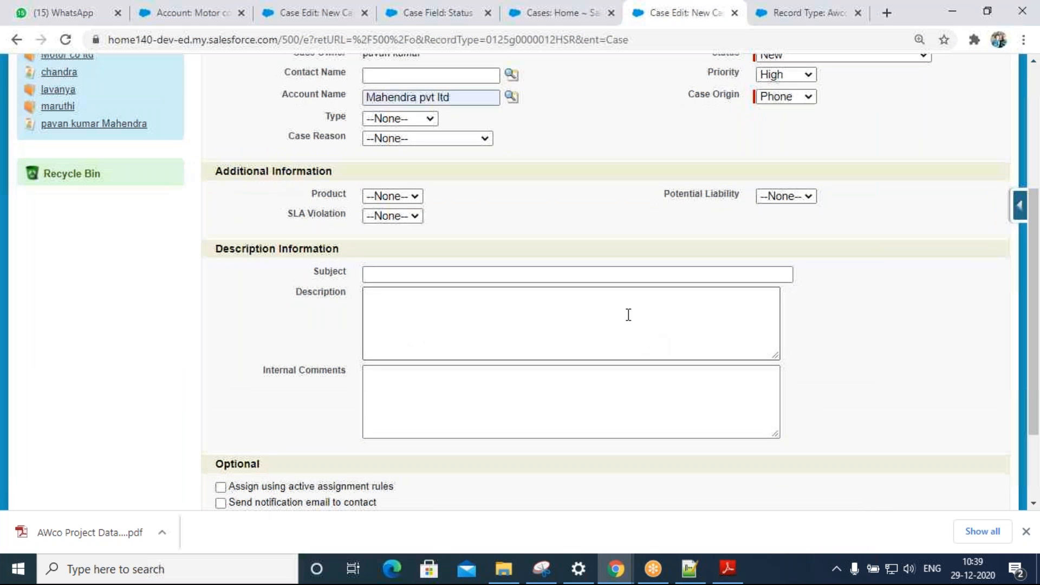
{"action": "scroll", "coordinate": [644, 296], "scroll_direction": "up", "scroll_amount": 3}
{"action": "right_click", "coordinate": [633, 214]}
{"action": "left_click", "coordinate": [643, 237]}
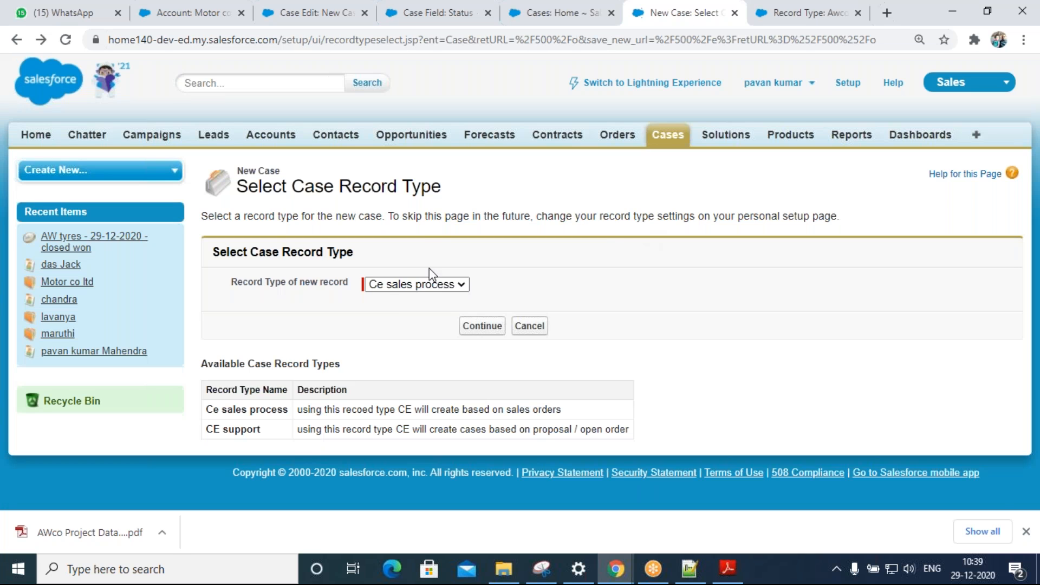
- Choose the CE support record type for a new case, leaving Status as New
{"action": "double_click", "coordinate": [242, 431]}
{"action": "left_click", "coordinate": [433, 286]}
{"action": "left_click", "coordinate": [415, 310]}
{"action": "left_click", "coordinate": [482, 326]}
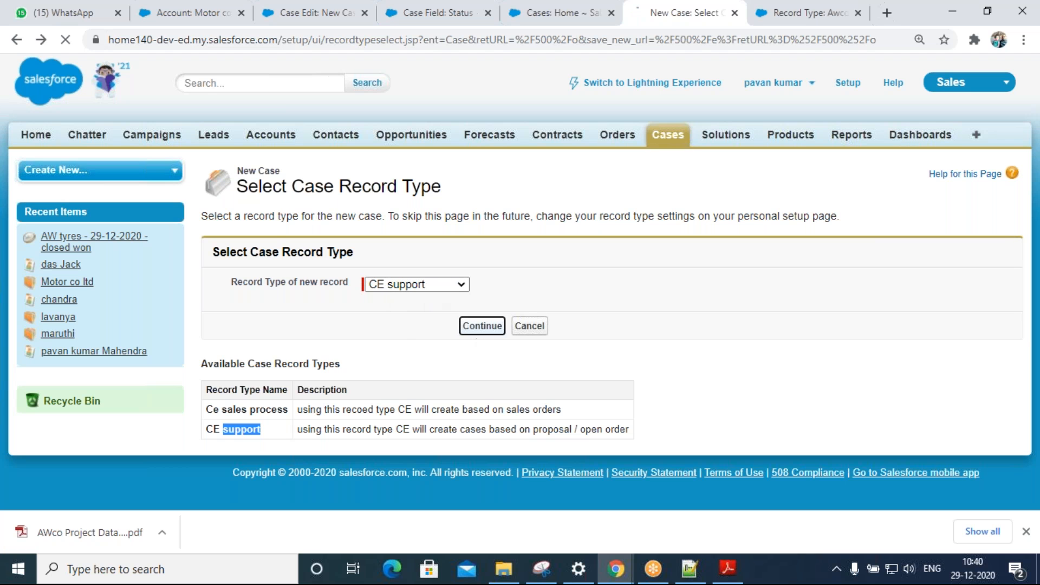
{"action": "left_click", "coordinate": [782, 280]}
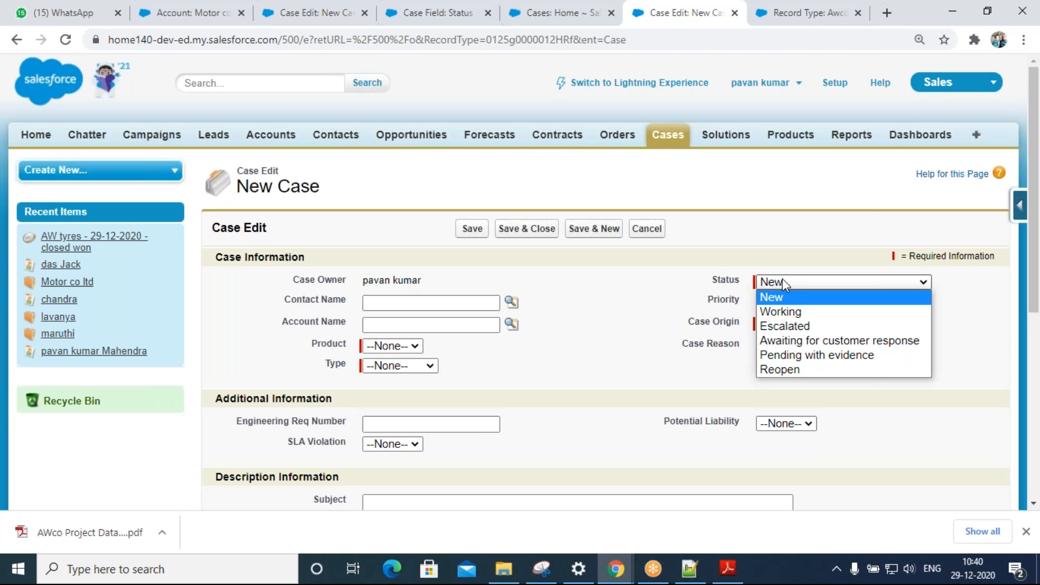
{"action": "left_click", "coordinate": [571, 320]}
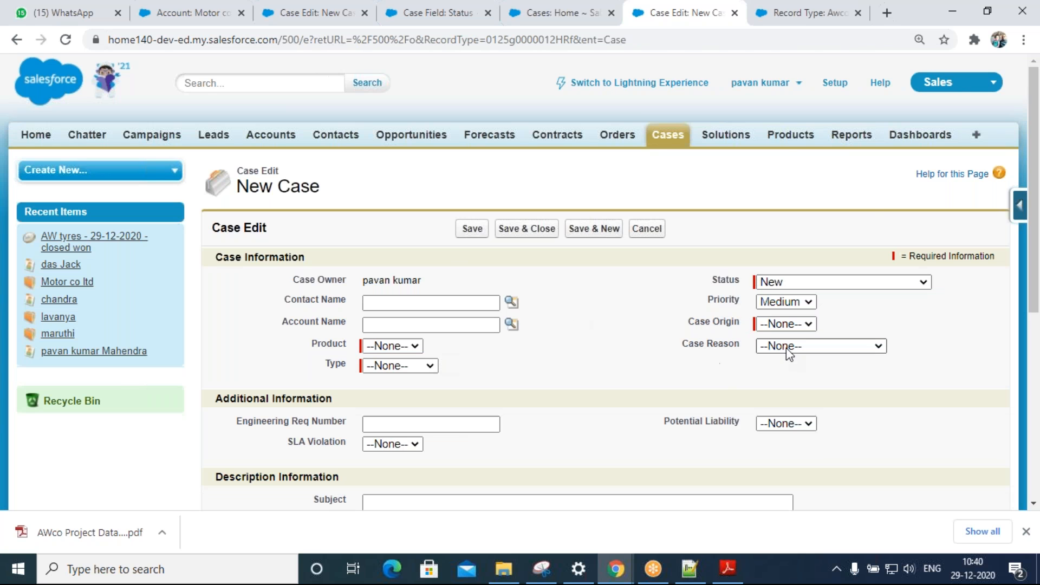
- Set the case Type to Mechanical and Case Reason to Installation
{"action": "left_click", "coordinate": [404, 346]}
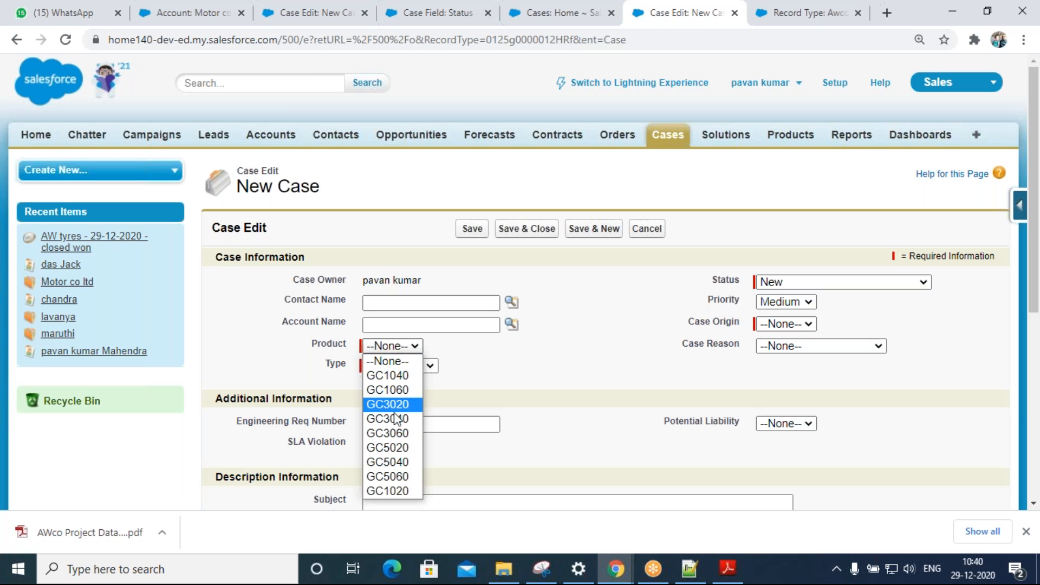
{"action": "left_click", "coordinate": [422, 370]}
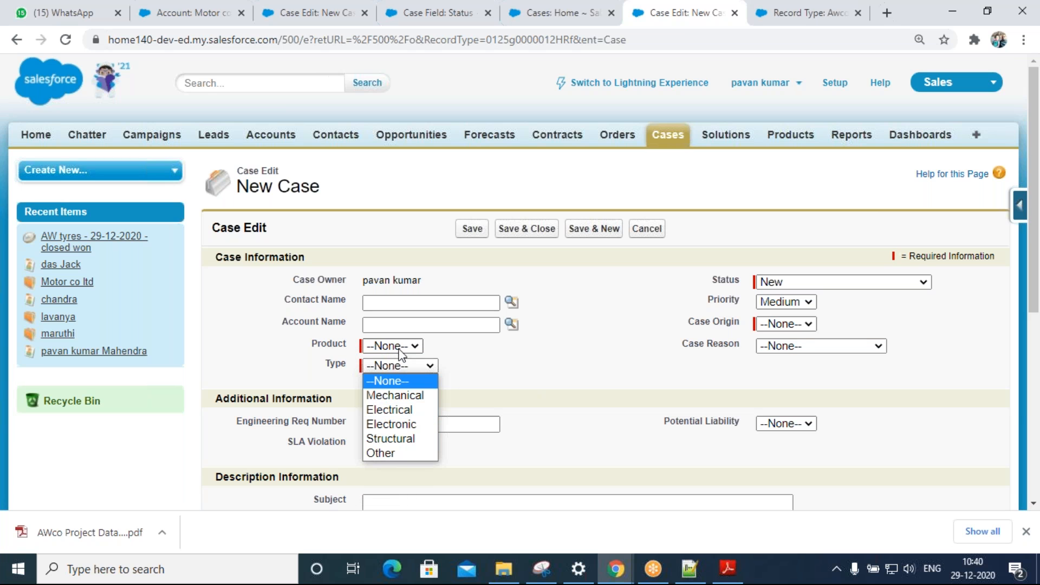
{"action": "left_click", "coordinate": [395, 396]}
{"action": "left_click", "coordinate": [786, 347]}
{"action": "left_click", "coordinate": [798, 376]}
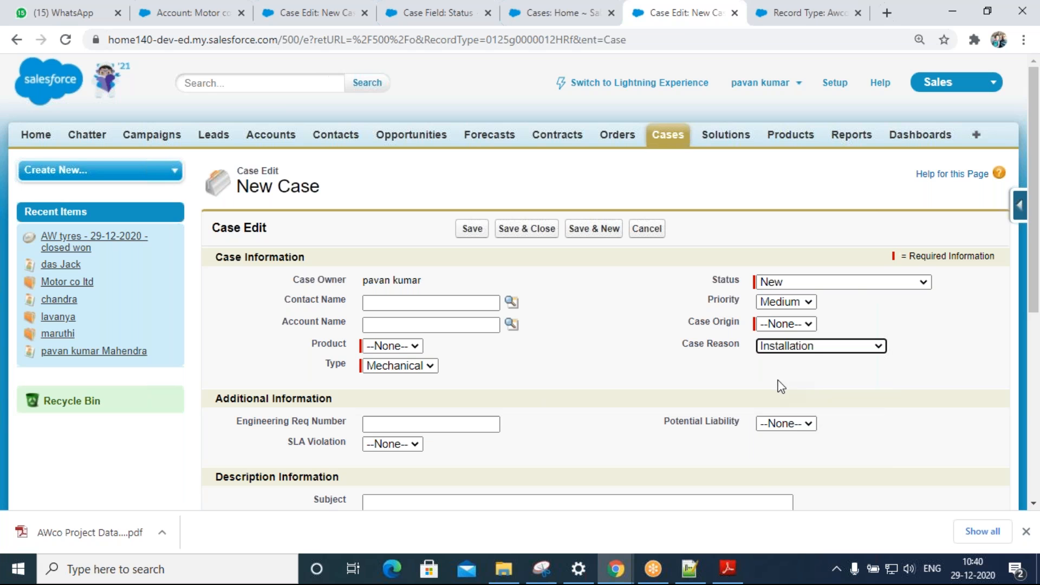
{"action": "left_click", "coordinate": [797, 347]}
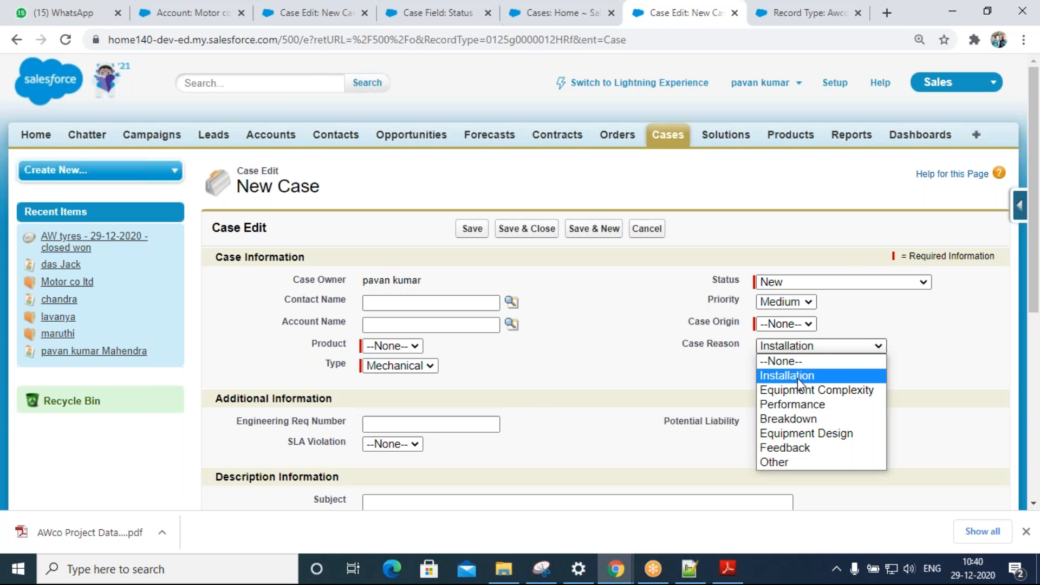
{"action": "left_click", "coordinate": [797, 378]}
- Briefly switch Type to Other, then restore Mechanical with Case Reason Installation
{"action": "left_click", "coordinate": [399, 365]}
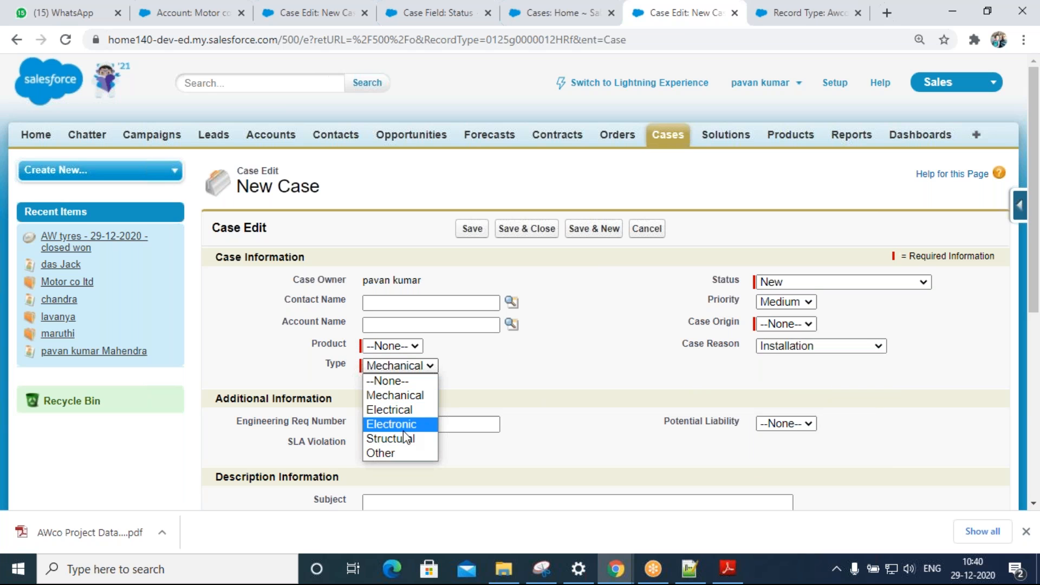
{"action": "left_click", "coordinate": [404, 450]}
{"action": "left_click", "coordinate": [780, 350]}
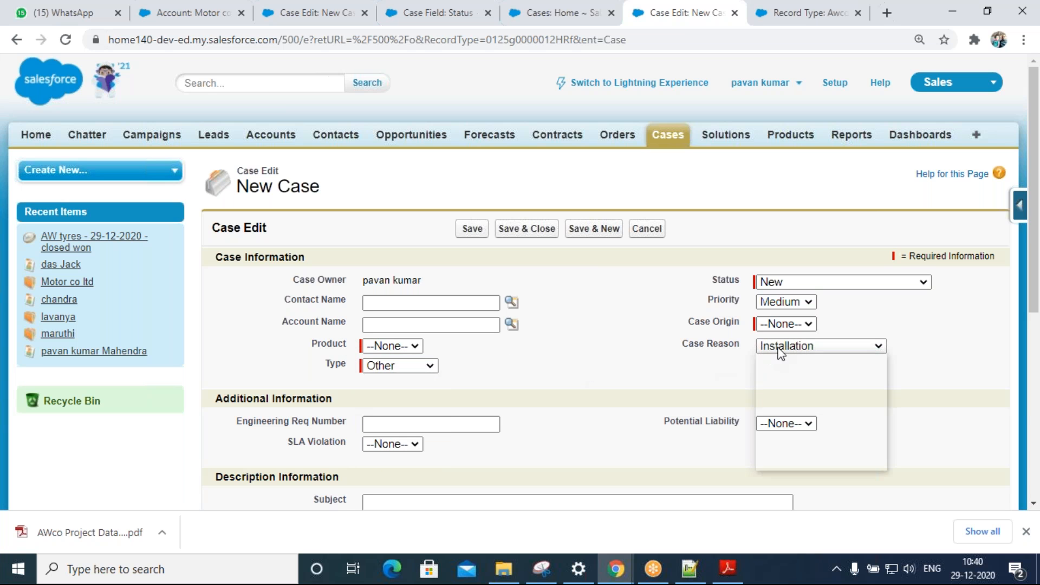
{"action": "left_click", "coordinate": [515, 387]}
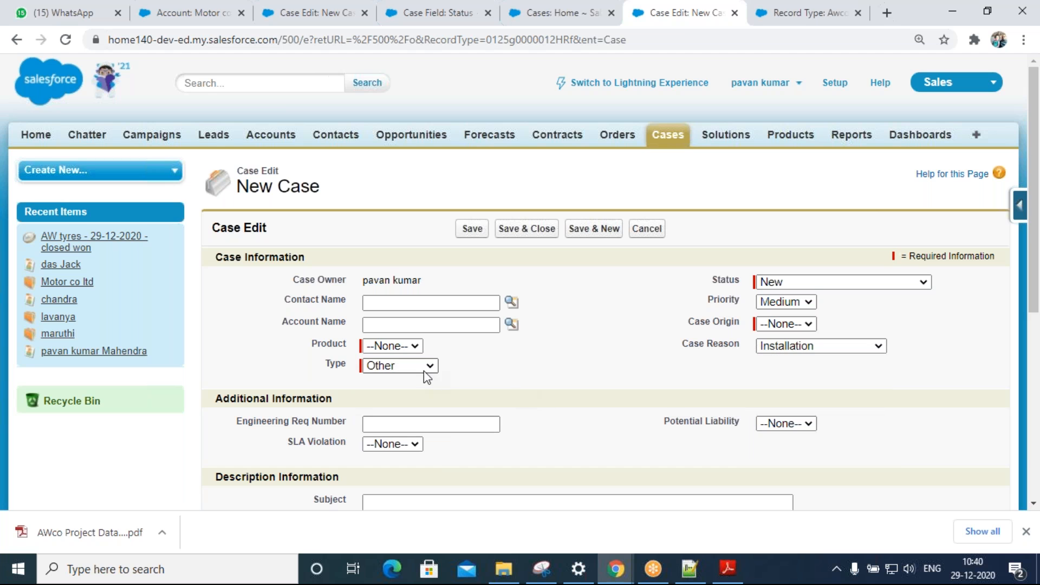
{"action": "left_click", "coordinate": [424, 369]}
{"action": "left_click", "coordinate": [421, 396]}
{"action": "left_click", "coordinate": [800, 350]}
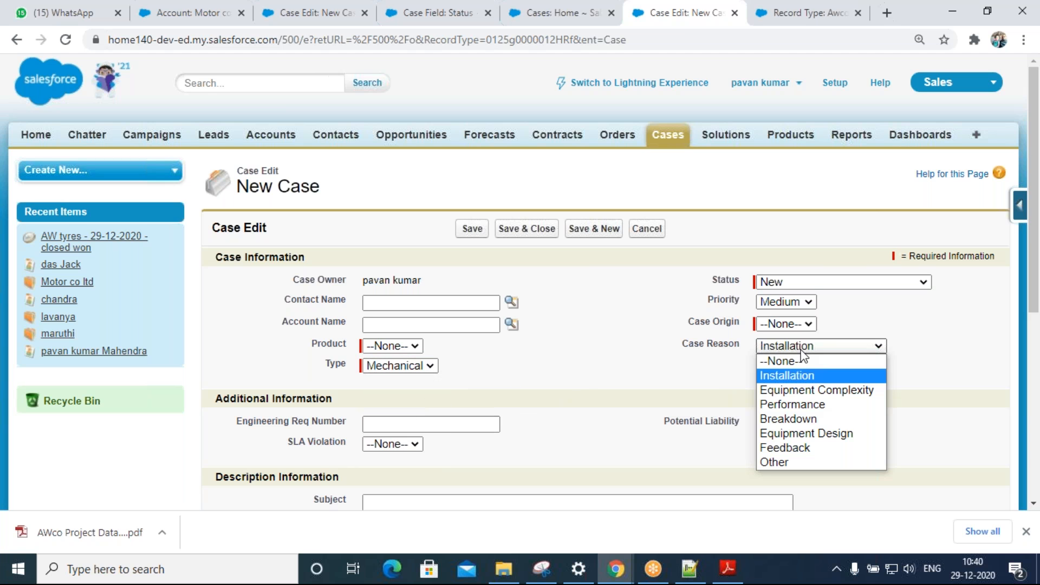
{"action": "left_click", "coordinate": [805, 379]}
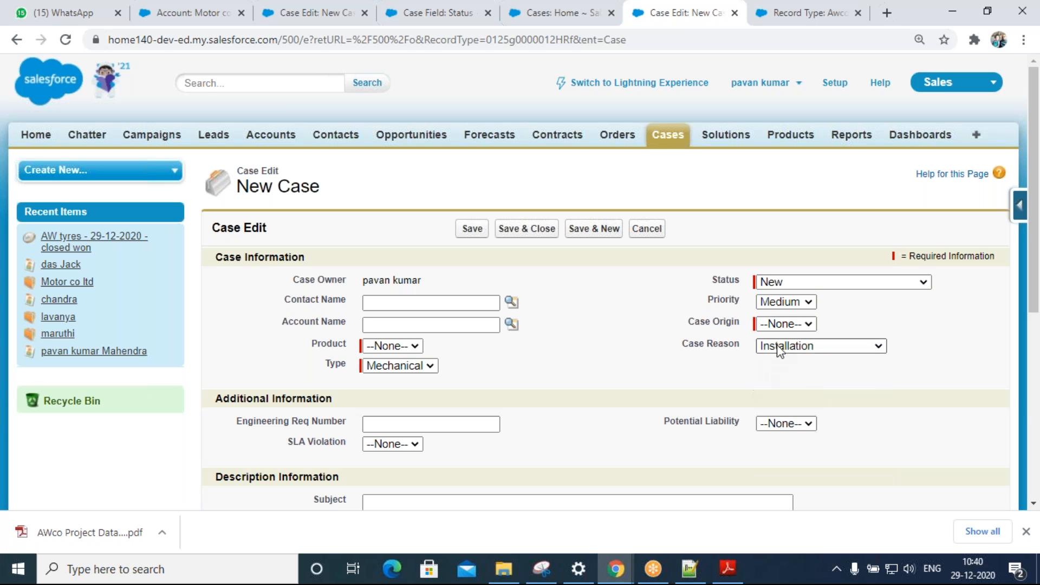
- Keep Priority at Medium and set Case Origin to Phone
{"action": "left_click", "coordinate": [786, 301]}
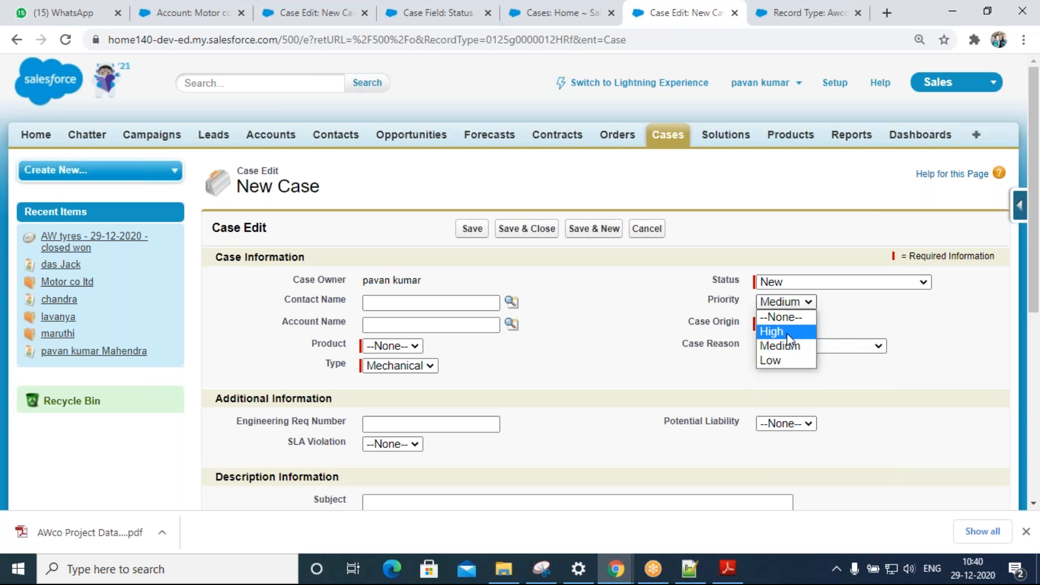
{"action": "left_click", "coordinate": [788, 346]}
{"action": "left_click", "coordinate": [785, 325]}
{"action": "left_click", "coordinate": [782, 353]}
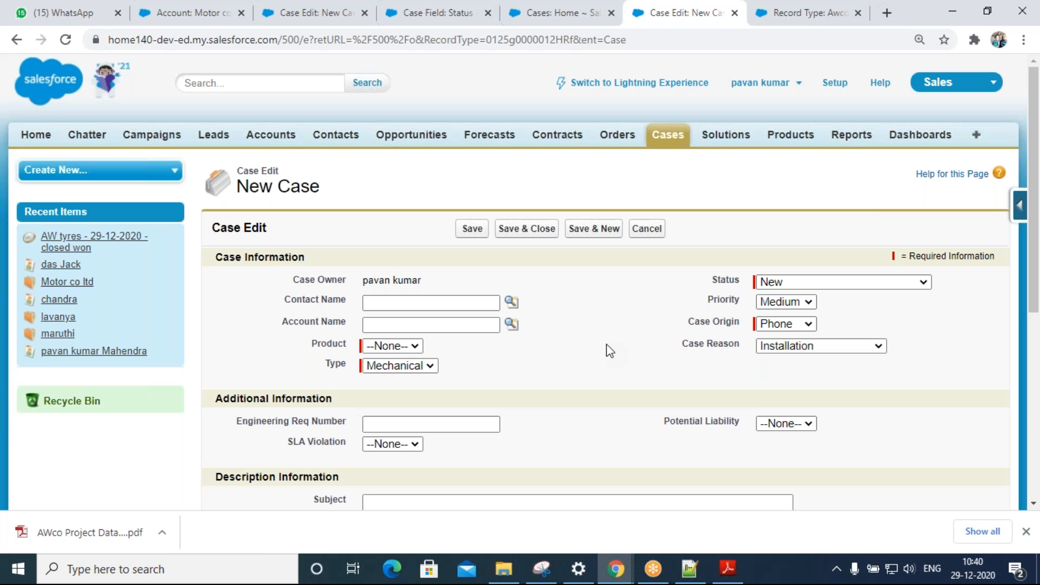
- Abandon the unsaved New Case form and return to Cases Home, which lists cases 00001027 and 00001026
{"action": "left_click", "coordinate": [674, 145]}
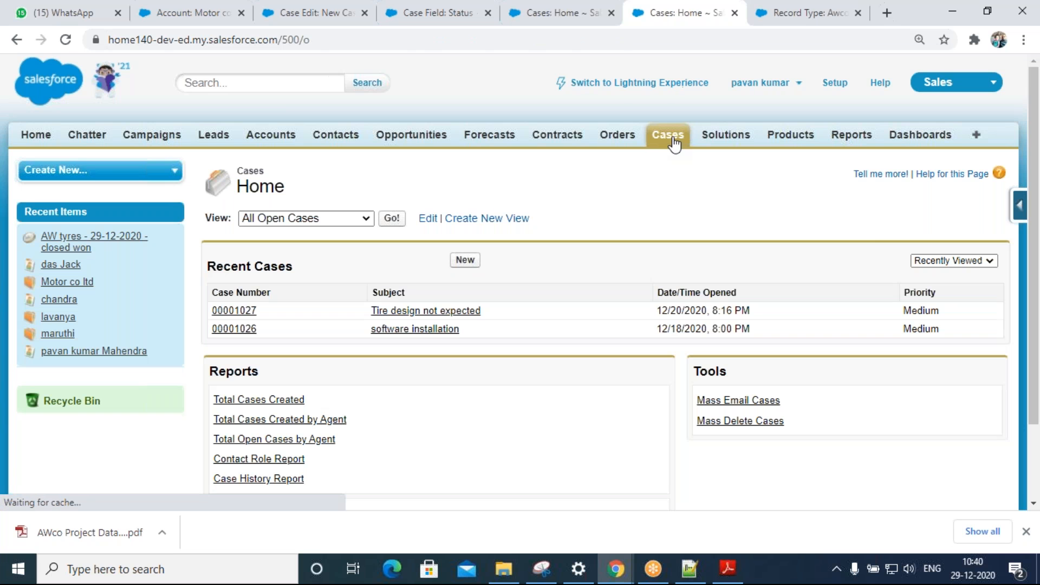
- Start a new case with CE support as the record type
{"action": "left_click", "coordinate": [465, 260]}
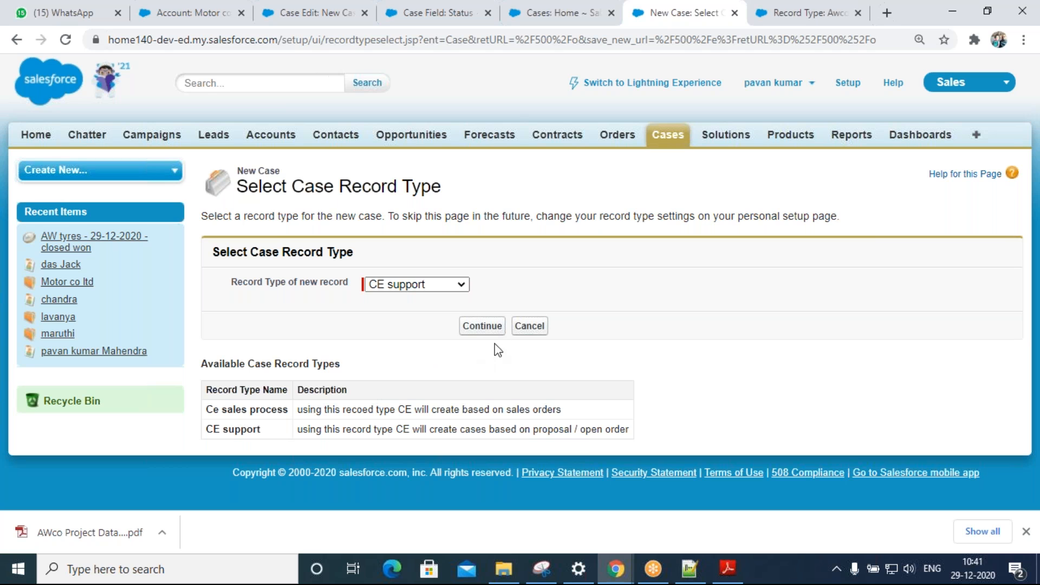
{"action": "left_click", "coordinate": [407, 285]}
{"action": "left_click", "coordinate": [416, 310]}
{"action": "left_click", "coordinate": [482, 327]}
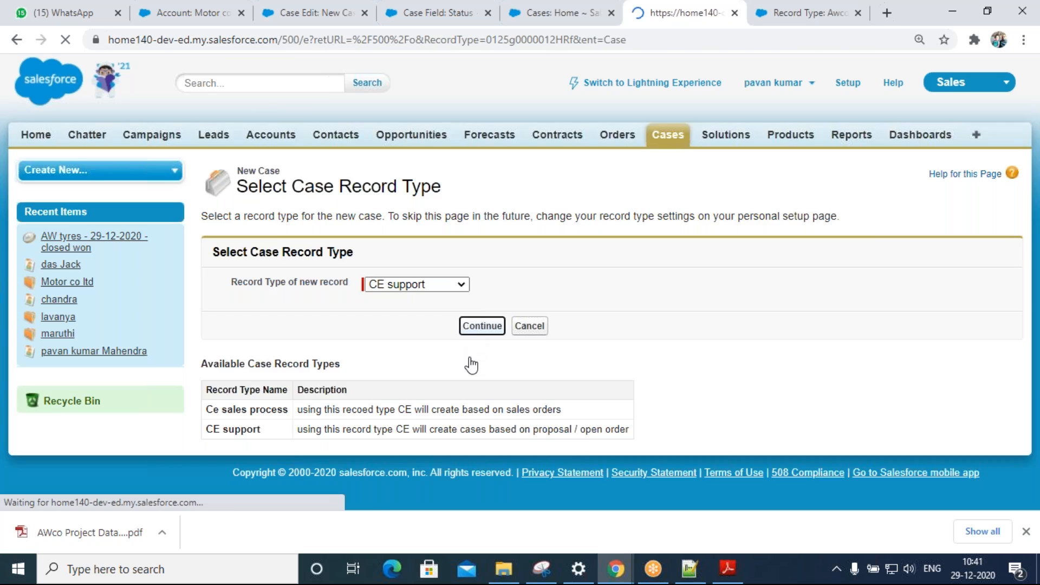
- Enter the case's contact name and fill in the account name
{"action": "left_click", "coordinate": [417, 305]}
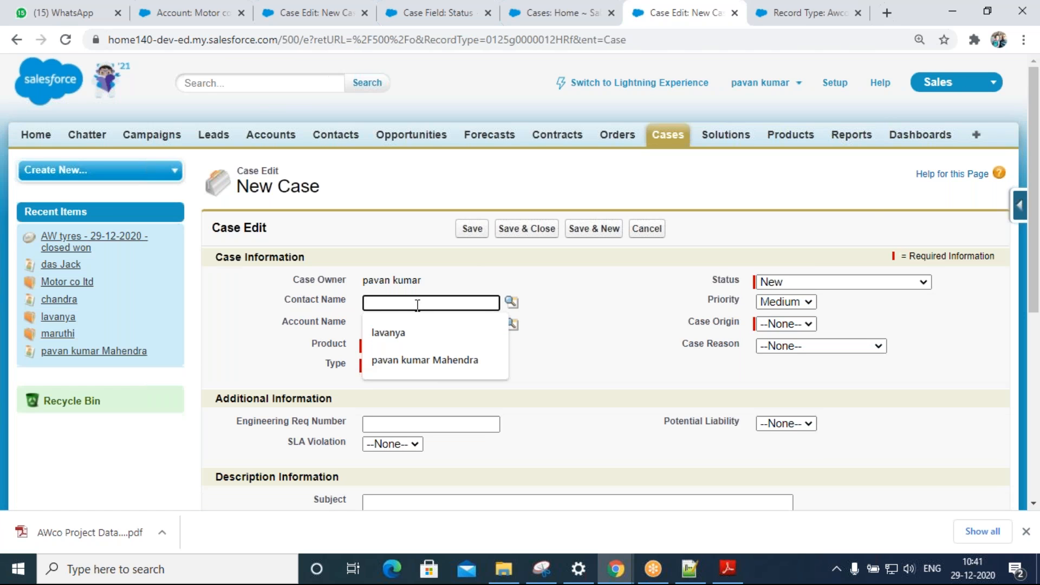
{"action": "type", "text": "pavan"}
{"action": "key", "text": "Tab"}
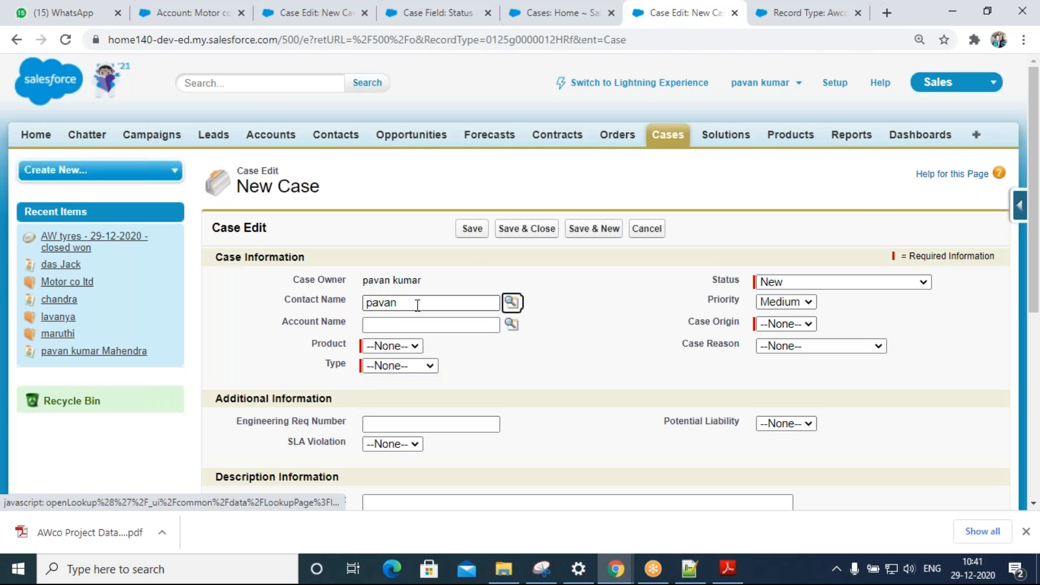
{"action": "left_click", "coordinate": [440, 325]}
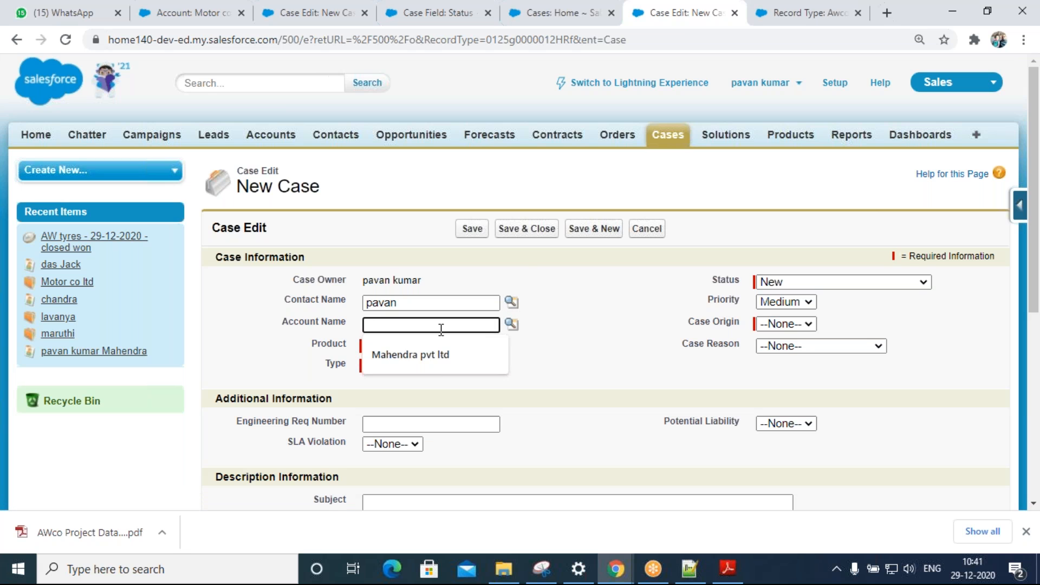
{"action": "left_click", "coordinate": [553, 325]}
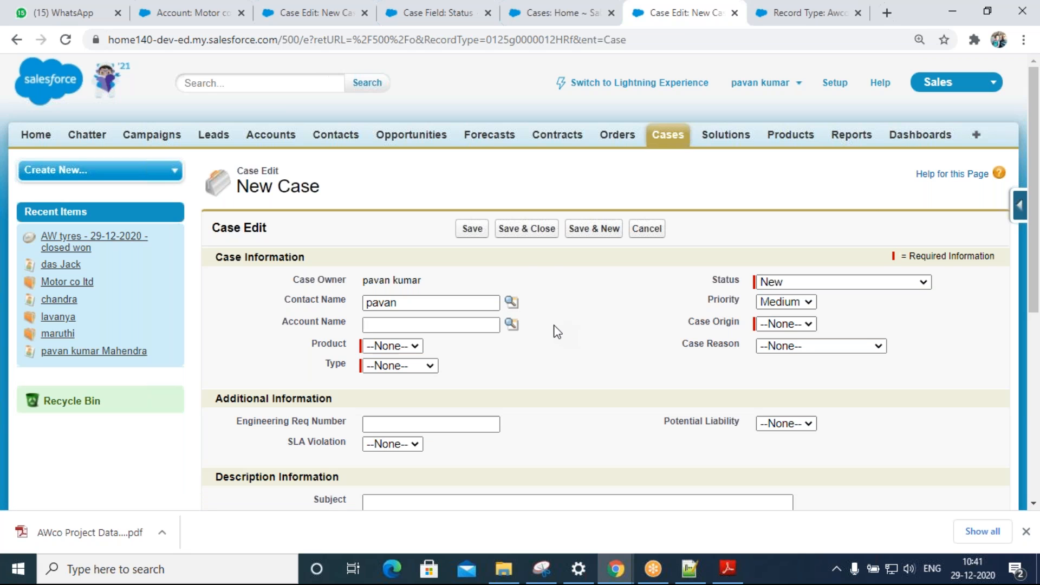
{"action": "left_click", "coordinate": [477, 328]}
{"action": "left_click", "coordinate": [475, 344]}
- Set the product to GC1040 and the case type to Mechanical
{"action": "left_click", "coordinate": [411, 345]}
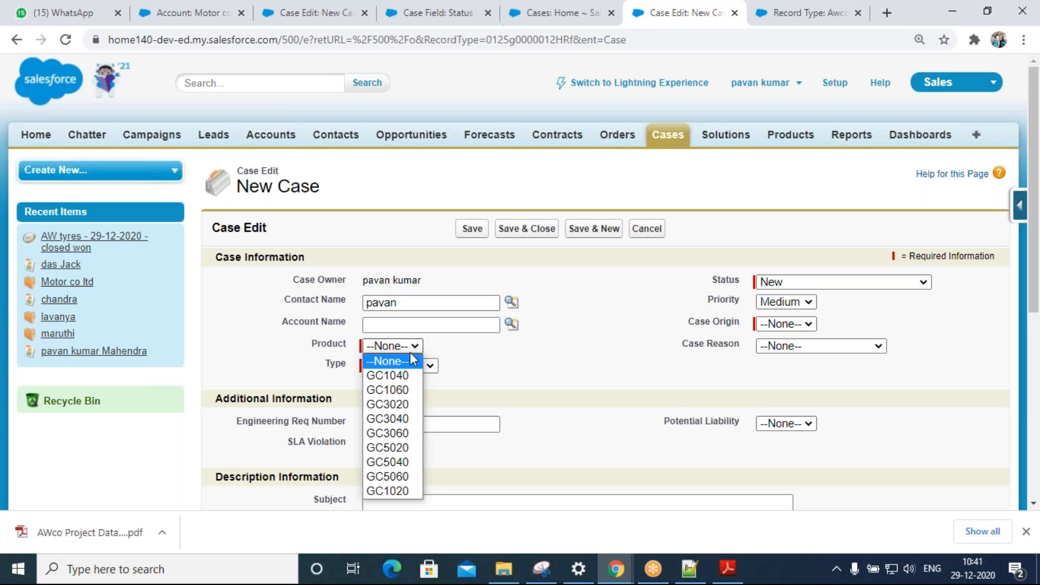
{"action": "left_click", "coordinate": [420, 377]}
{"action": "left_click", "coordinate": [424, 368]}
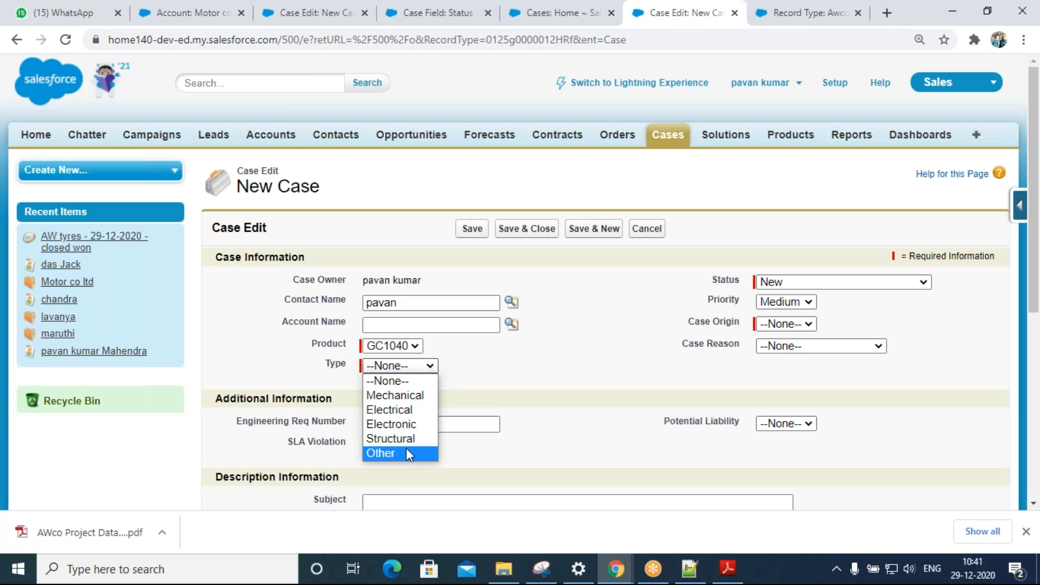
{"action": "left_click", "coordinate": [410, 398]}
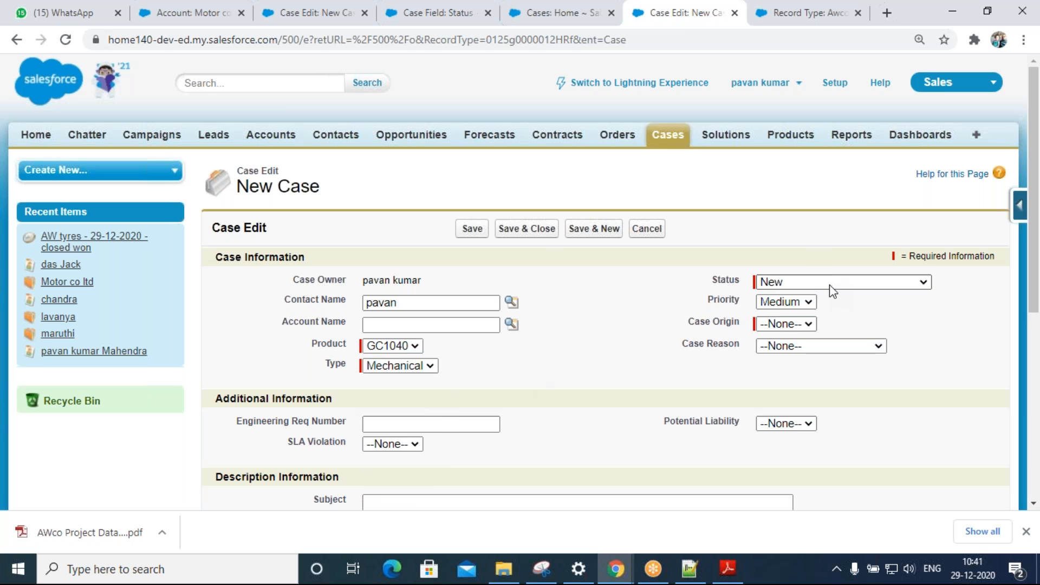
- Set priority High, origin Phone and reason Installation, then save the case
{"action": "left_click", "coordinate": [782, 303]}
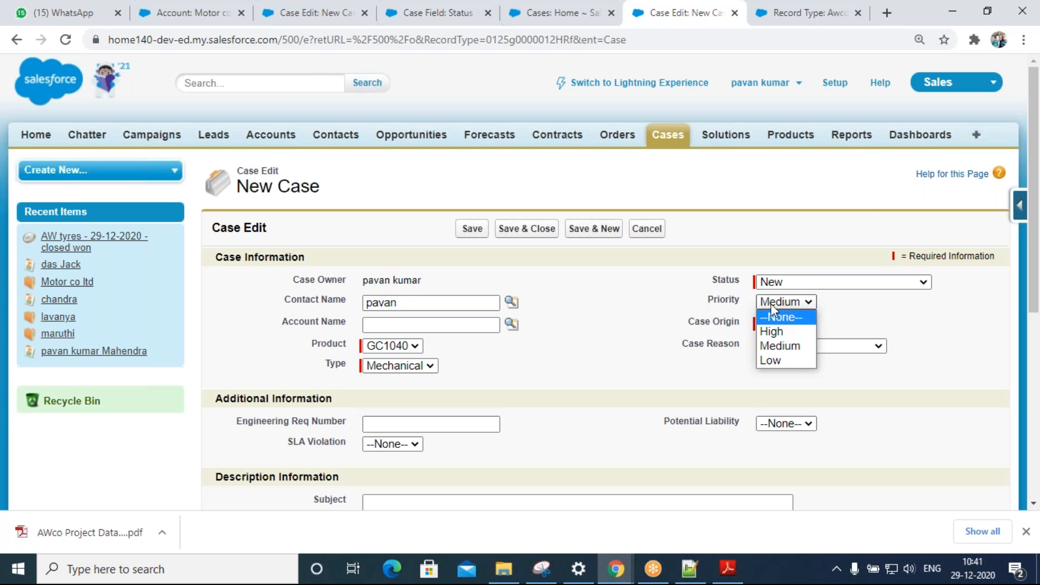
{"action": "left_click", "coordinate": [775, 330]}
{"action": "left_click", "coordinate": [787, 325]}
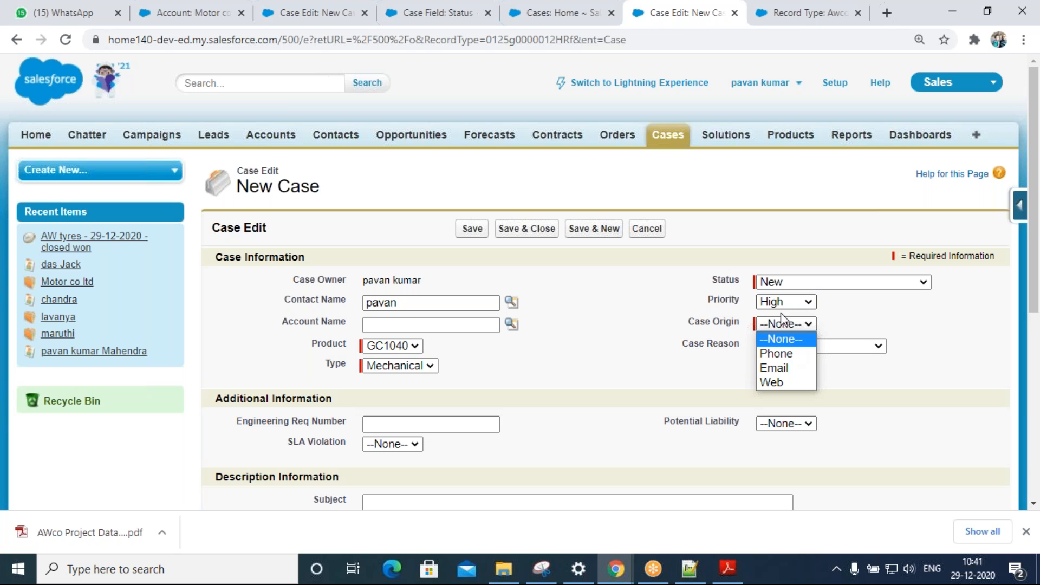
{"action": "left_click", "coordinate": [790, 357]}
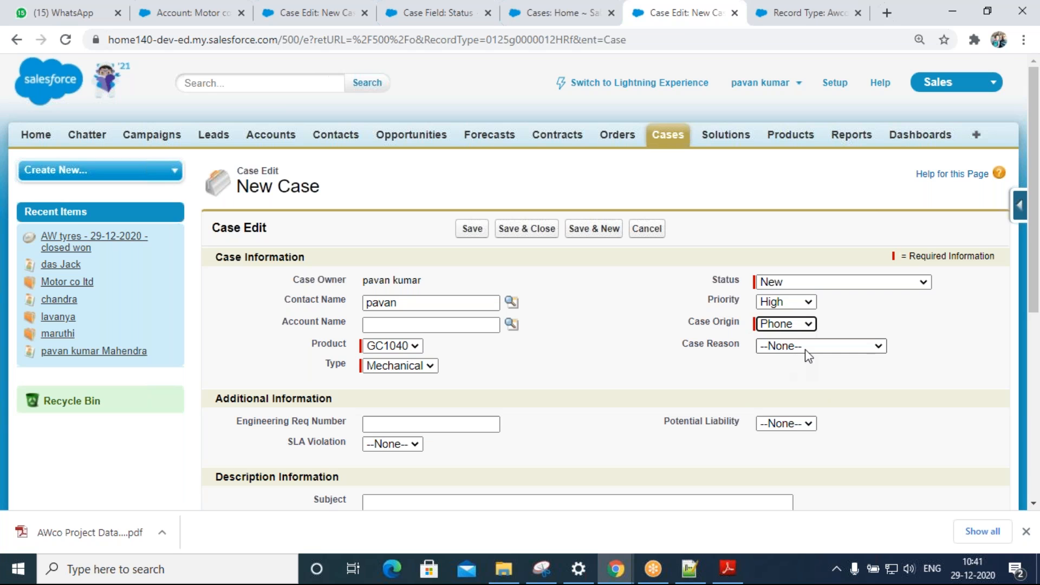
{"action": "left_click", "coordinate": [810, 346]}
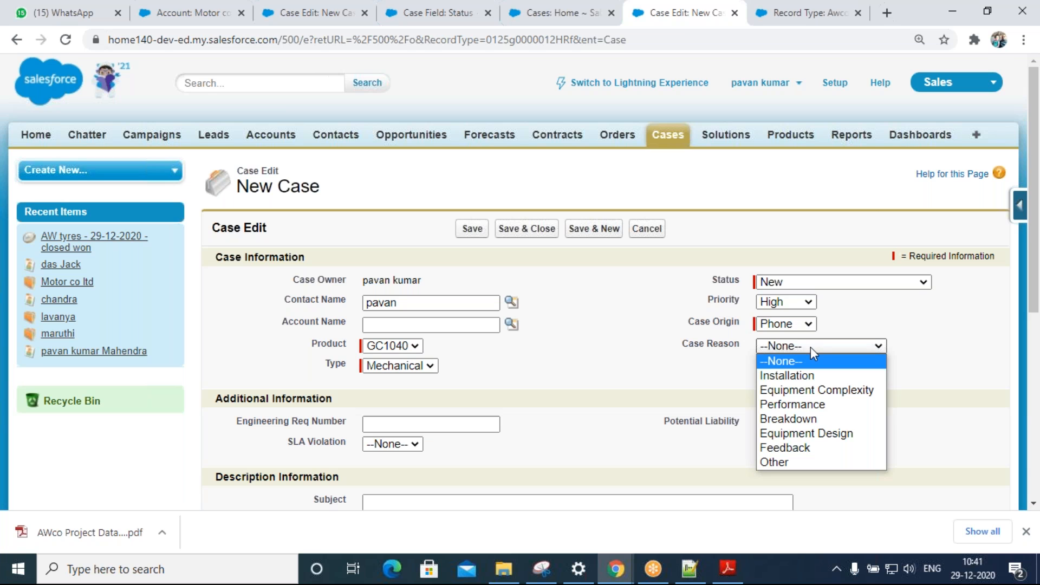
{"action": "left_click", "coordinate": [812, 371]}
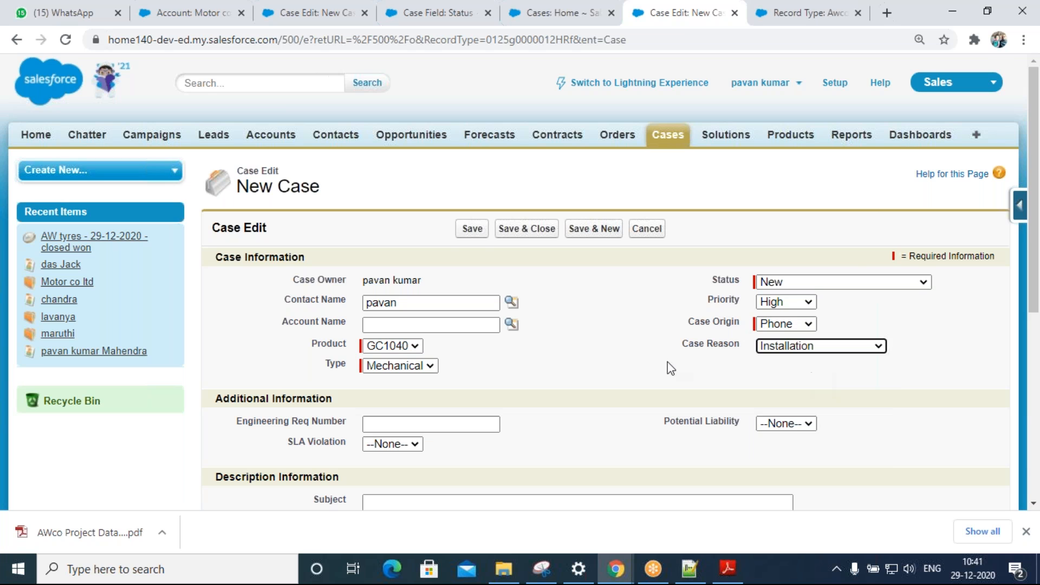
{"action": "left_click", "coordinate": [469, 230]}
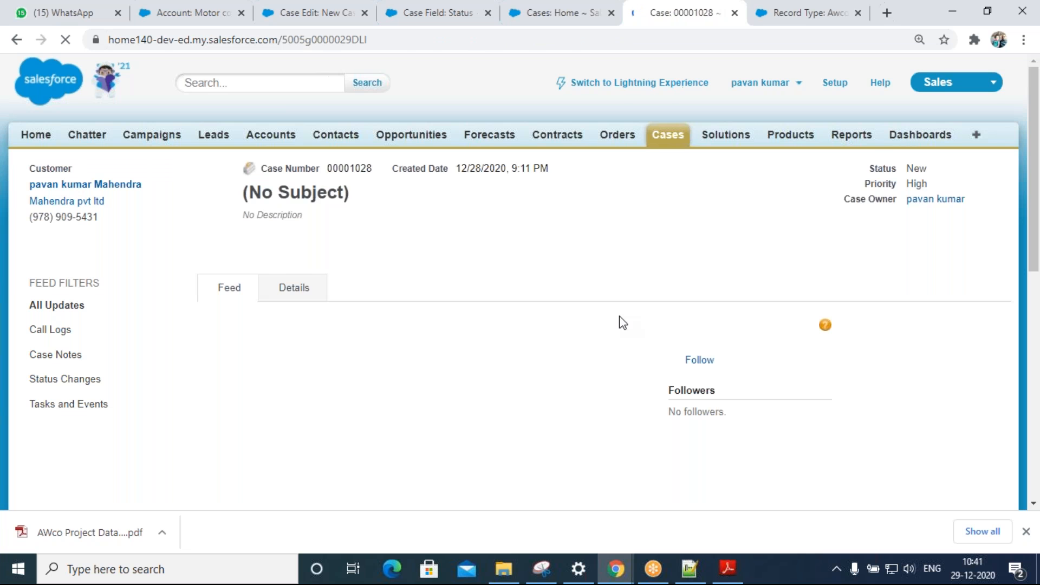
- Review case 00001028's details: product GC1040, type Mechanical, with empty related lists
{"action": "left_click", "coordinate": [299, 289]}
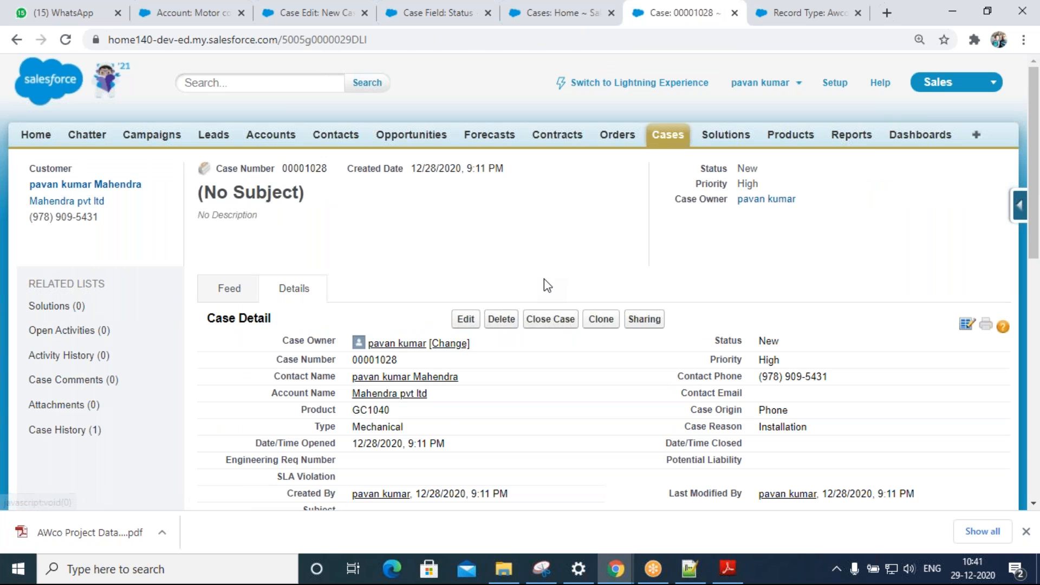
{"action": "scroll", "coordinate": [608, 316], "scroll_direction": "down", "scroll_amount": 3}
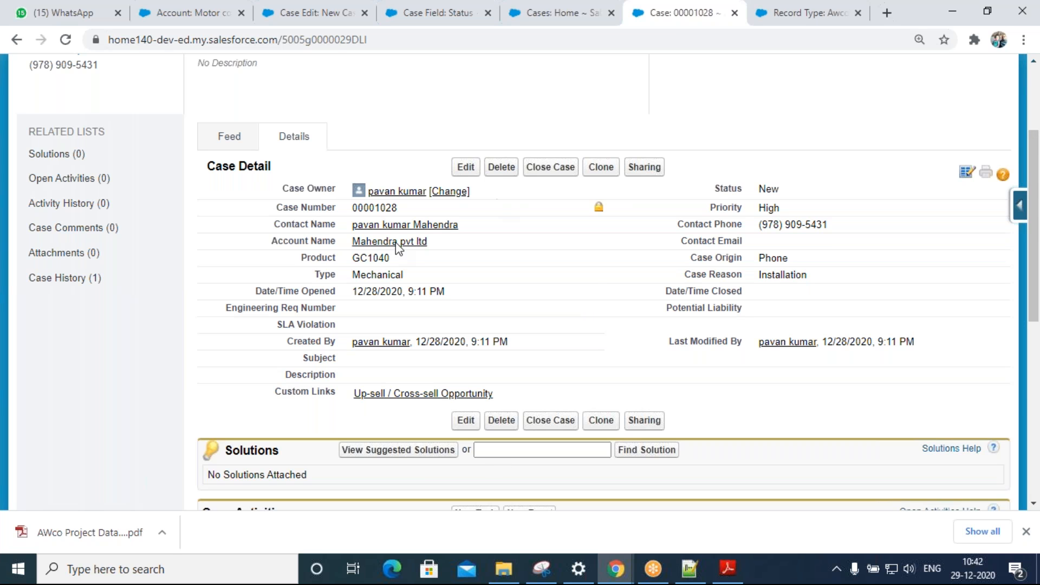
{"action": "scroll", "coordinate": [552, 319], "scroll_direction": "down", "scroll_amount": 5}
{"action": "scroll", "coordinate": [556, 323], "scroll_direction": "up", "scroll_amount": 2}
{"action": "scroll", "coordinate": [557, 324], "scroll_direction": "up", "scroll_amount": 6}
{"action": "scroll", "coordinate": [556, 324], "scroll_direction": "down", "scroll_amount": 7}
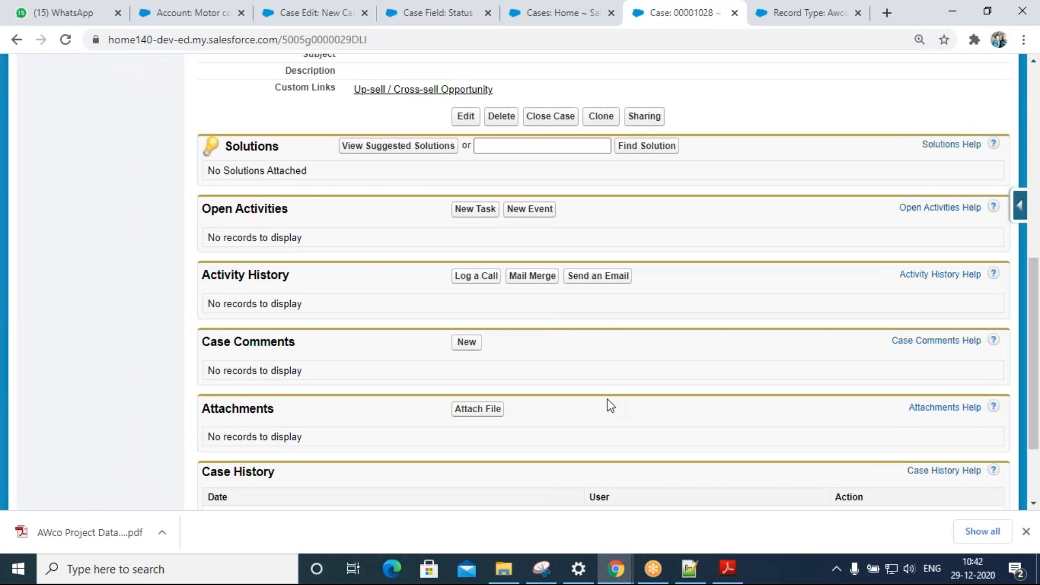
{"action": "scroll", "coordinate": [604, 430], "scroll_direction": "up", "scroll_amount": 5}
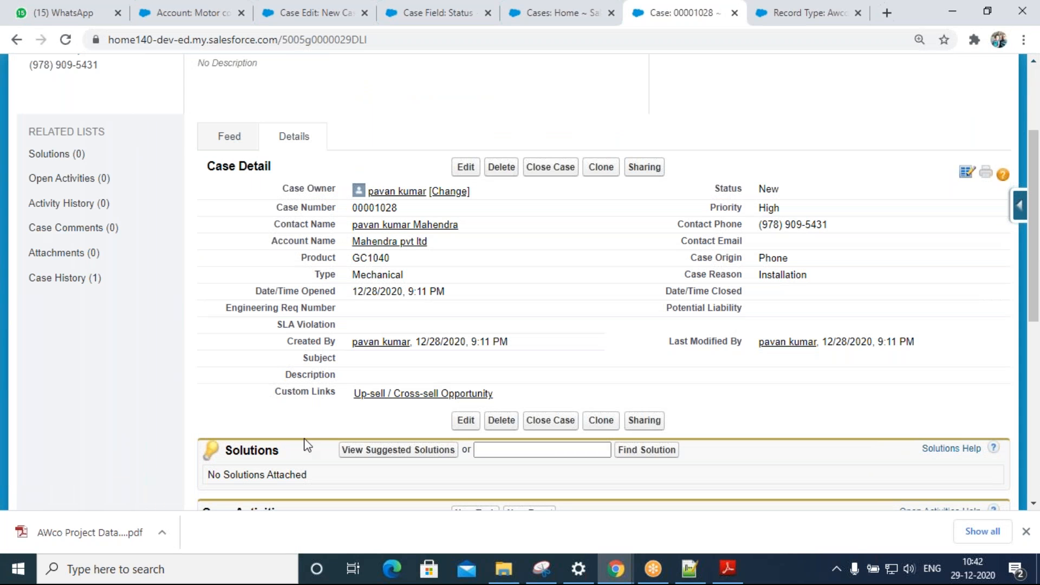
{"action": "scroll", "coordinate": [566, 399], "scroll_direction": "up", "scroll_amount": 3}
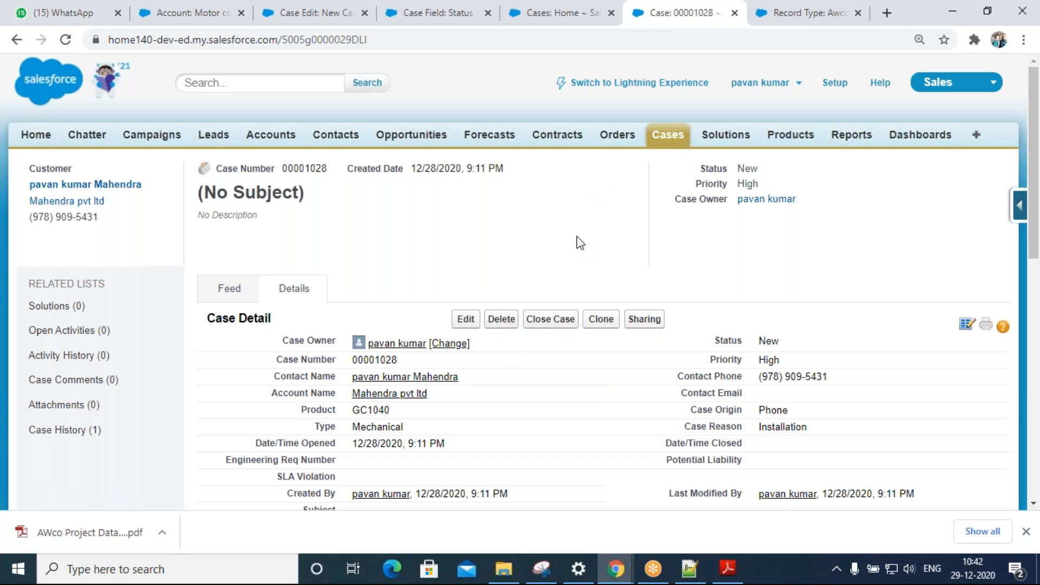
- Open a recent contact from Contacts and start a new case from its Cases related list
{"action": "left_click", "coordinate": [426, 142]}
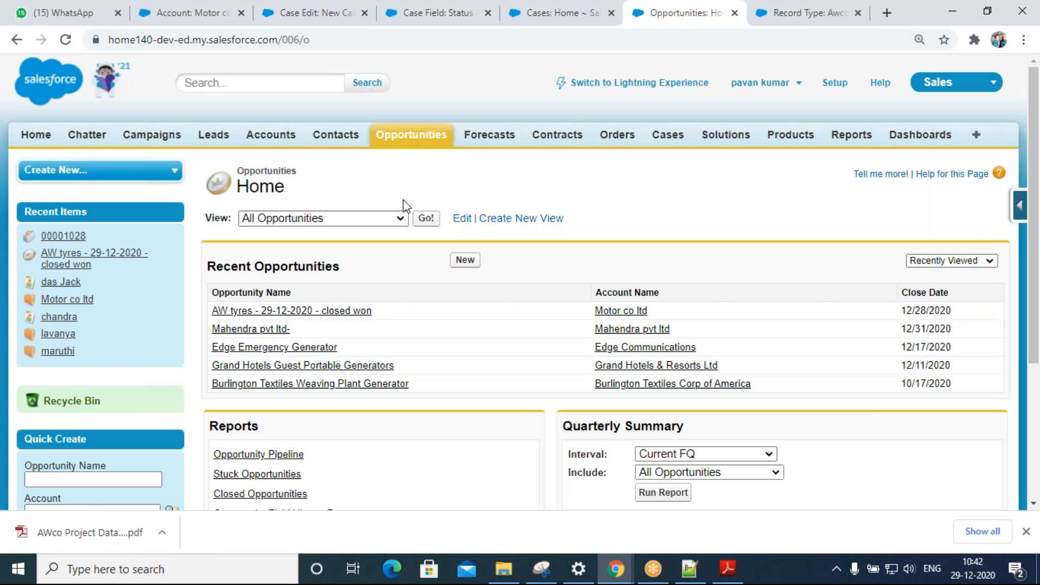
{"action": "left_click", "coordinate": [333, 142]}
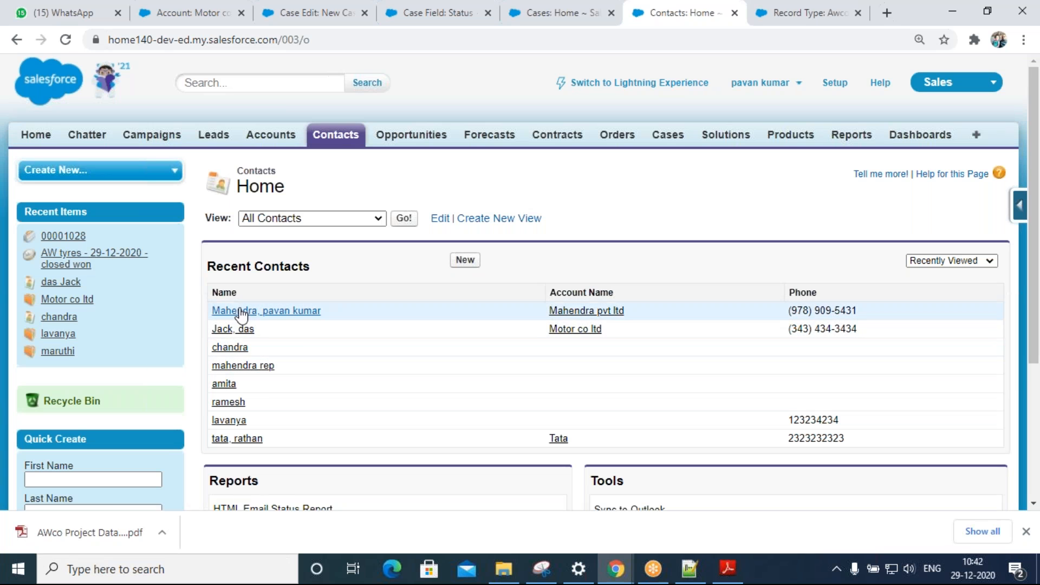
{"action": "left_click", "coordinate": [245, 330]}
{"action": "scroll", "coordinate": [430, 378], "scroll_direction": "down", "scroll_amount": 10}
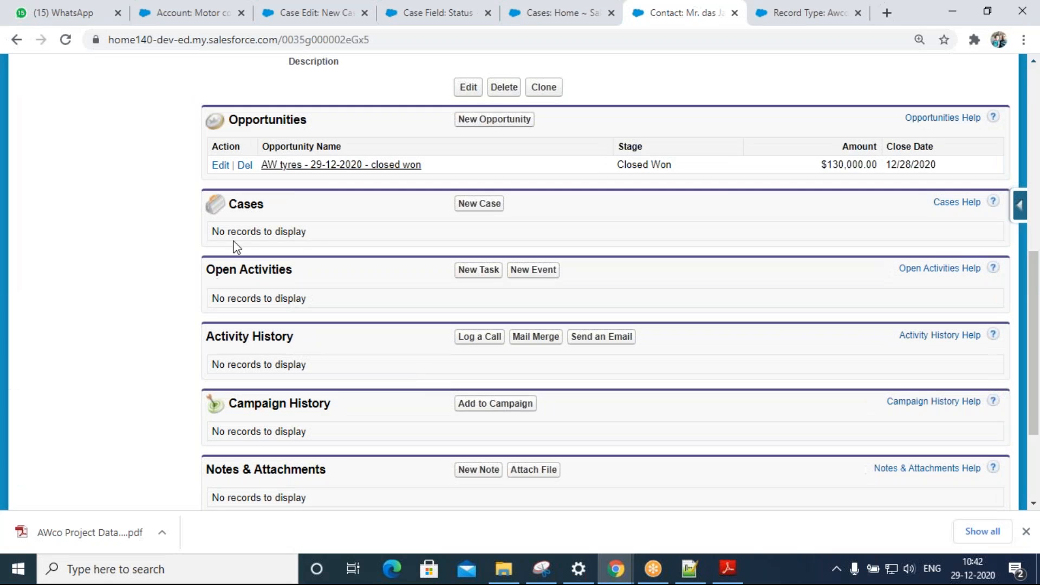
{"action": "scroll", "coordinate": [379, 292], "scroll_direction": "up", "scroll_amount": 7}
{"action": "mouse_move", "coordinate": [391, 202]}
{"action": "left_click", "coordinate": [472, 226]}
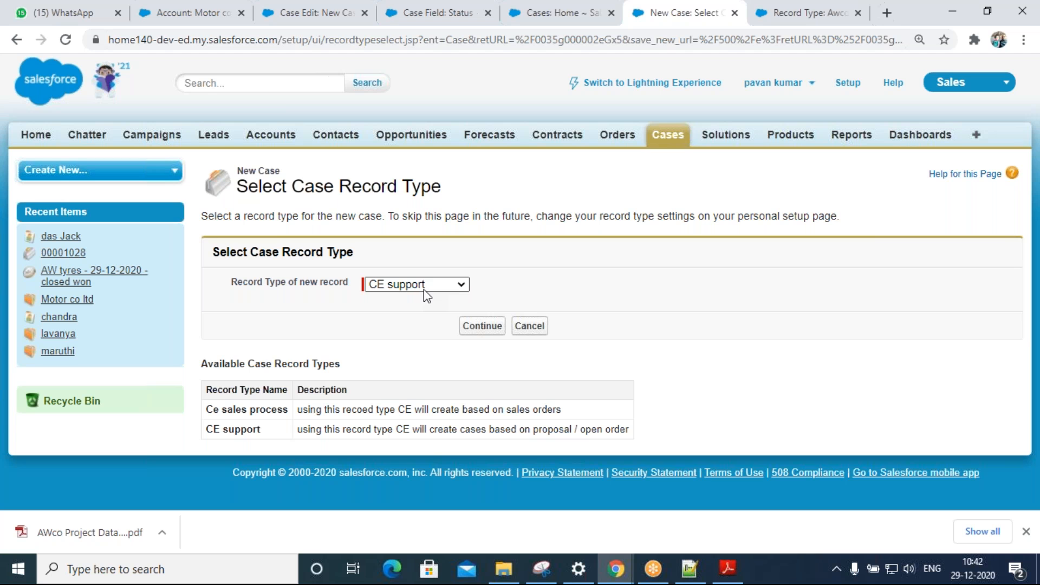
- Set the product to GC3060 and the case type to Other, replacing Electrical
{"action": "left_click", "coordinate": [481, 326]}
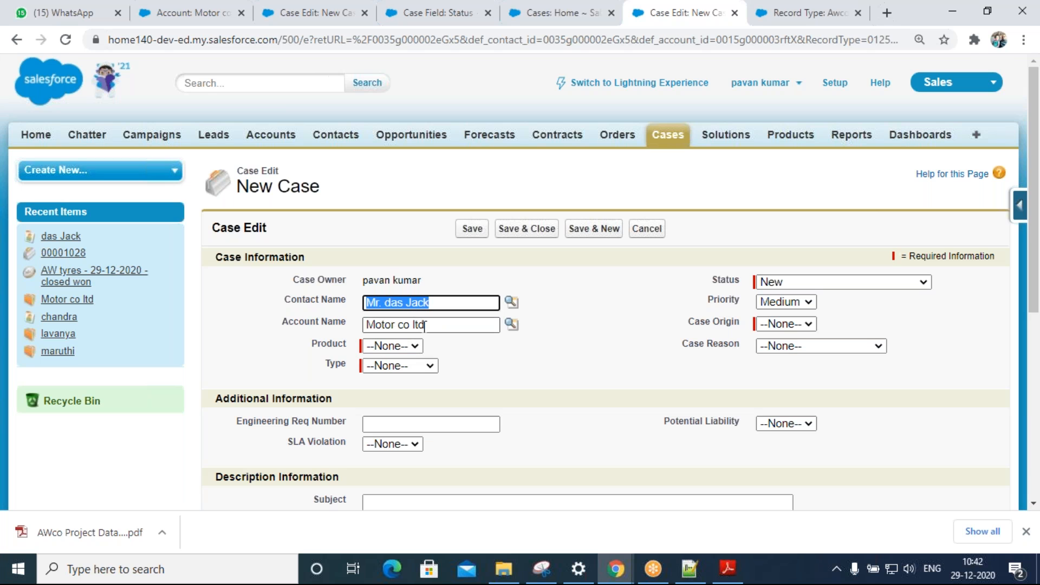
{"action": "left_click", "coordinate": [414, 347]}
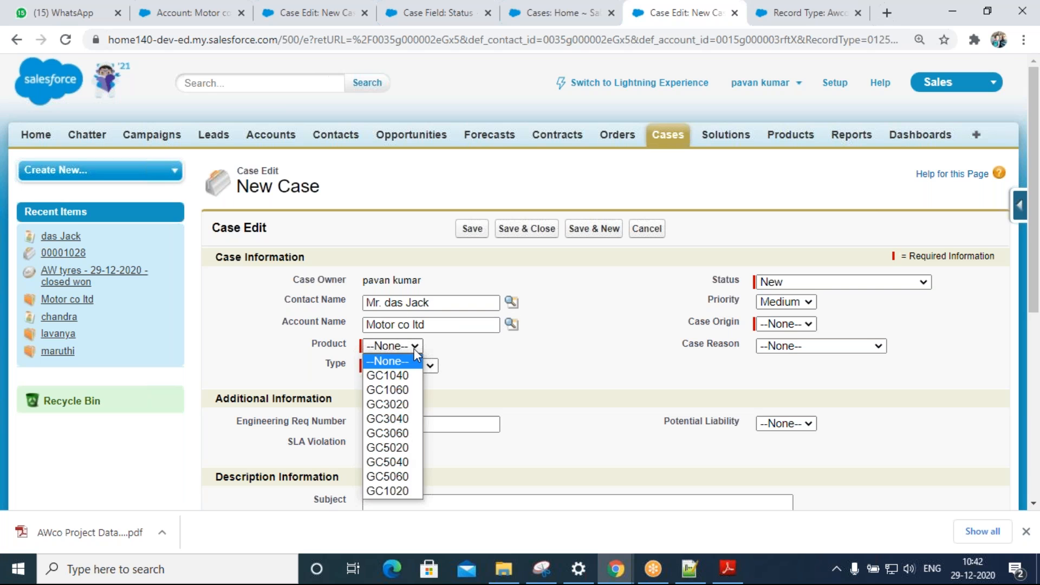
{"action": "left_click", "coordinate": [396, 432]}
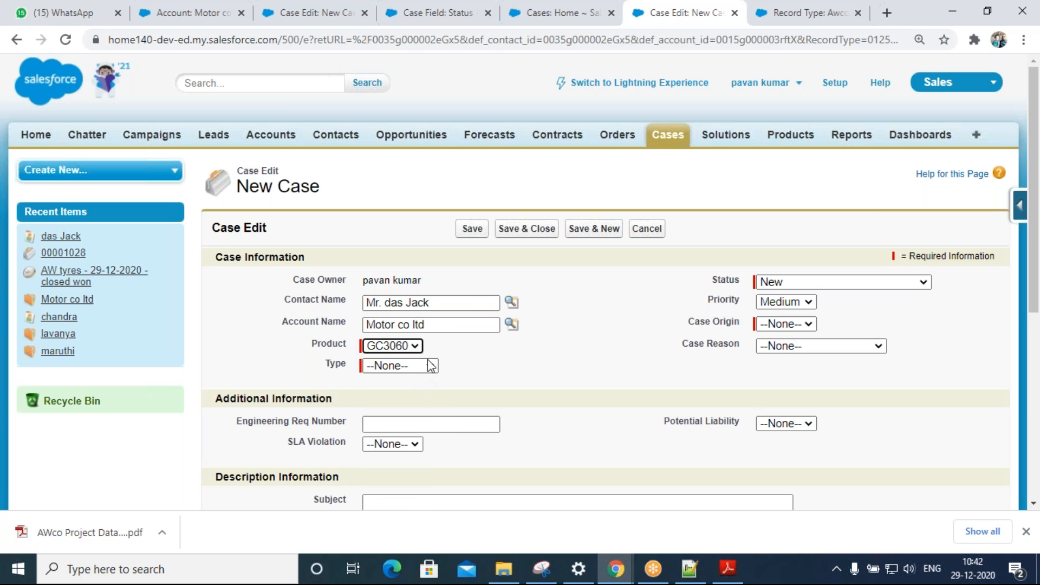
{"action": "left_click", "coordinate": [430, 370]}
{"action": "left_click", "coordinate": [410, 407]}
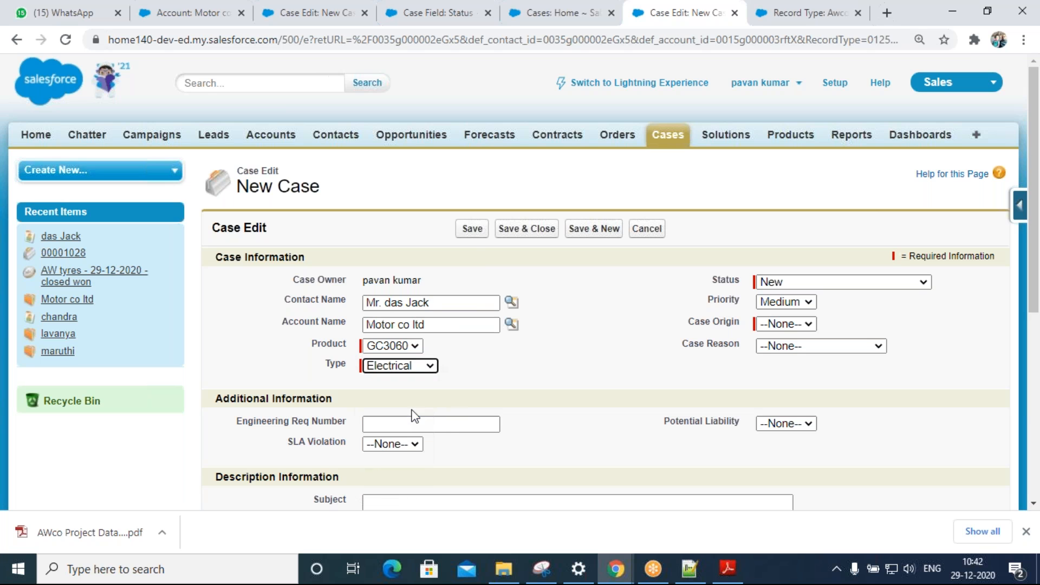
{"action": "left_click", "coordinate": [425, 371]}
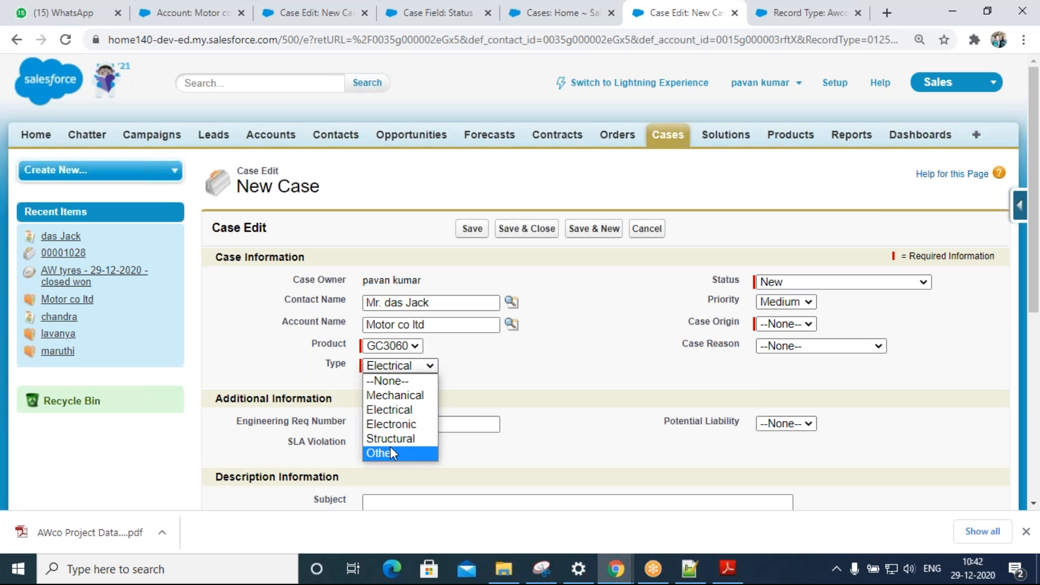
{"action": "left_click", "coordinate": [390, 447]}
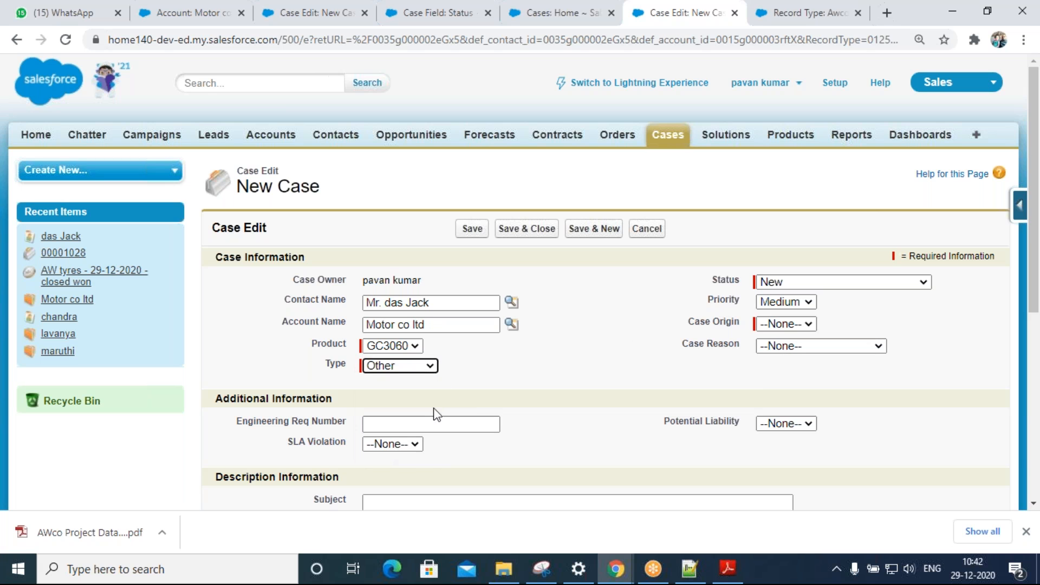
- Set priority Medium, origin Email and reason Equipment Design, then save the case
{"action": "left_click", "coordinate": [785, 304]}
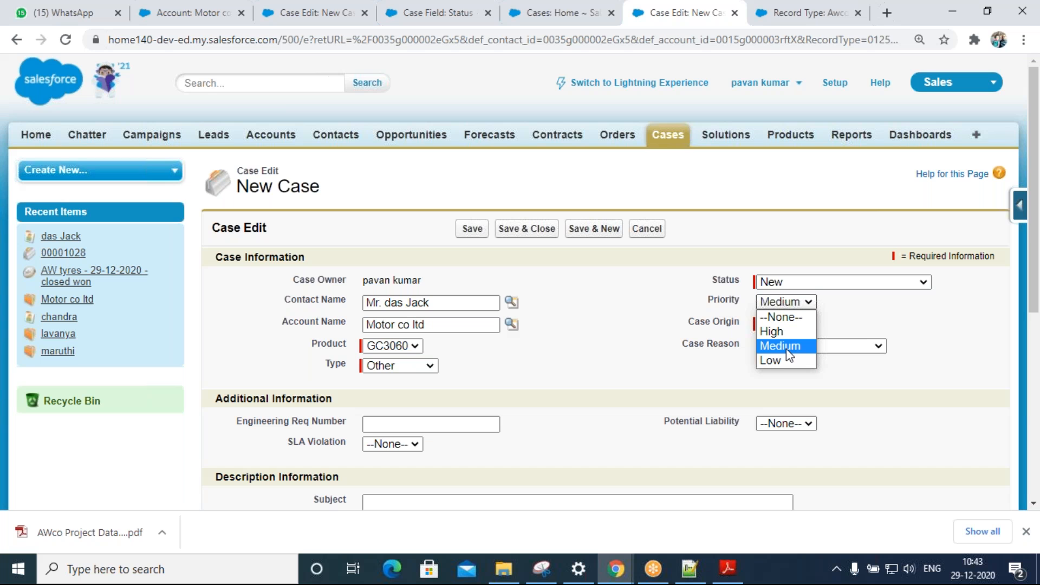
{"action": "left_click", "coordinate": [786, 349]}
{"action": "left_click", "coordinate": [791, 327]}
{"action": "left_click", "coordinate": [784, 353]}
{"action": "left_click", "coordinate": [789, 324]}
{"action": "left_click", "coordinate": [792, 365]}
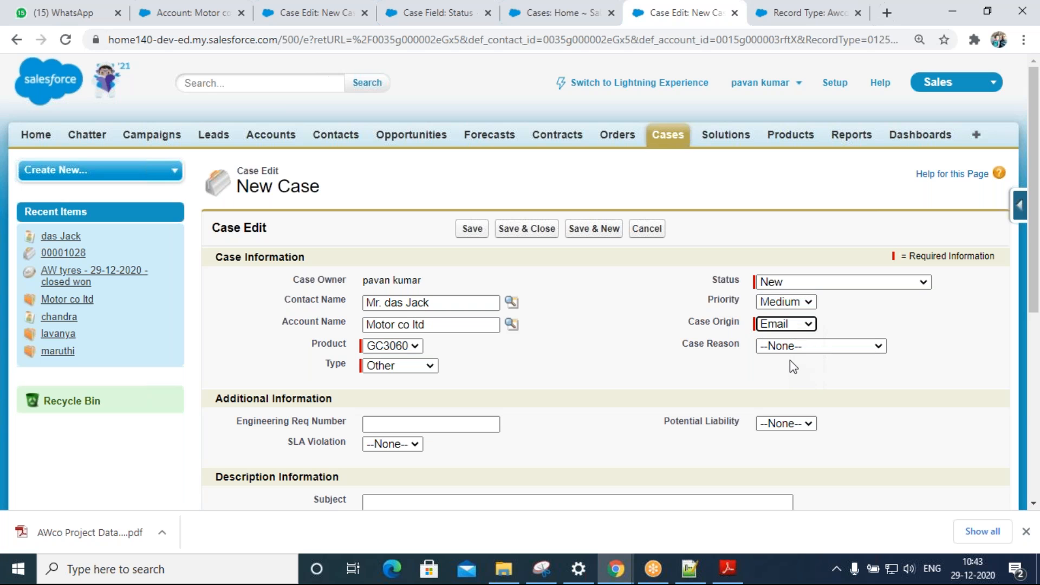
{"action": "left_click", "coordinate": [794, 346]}
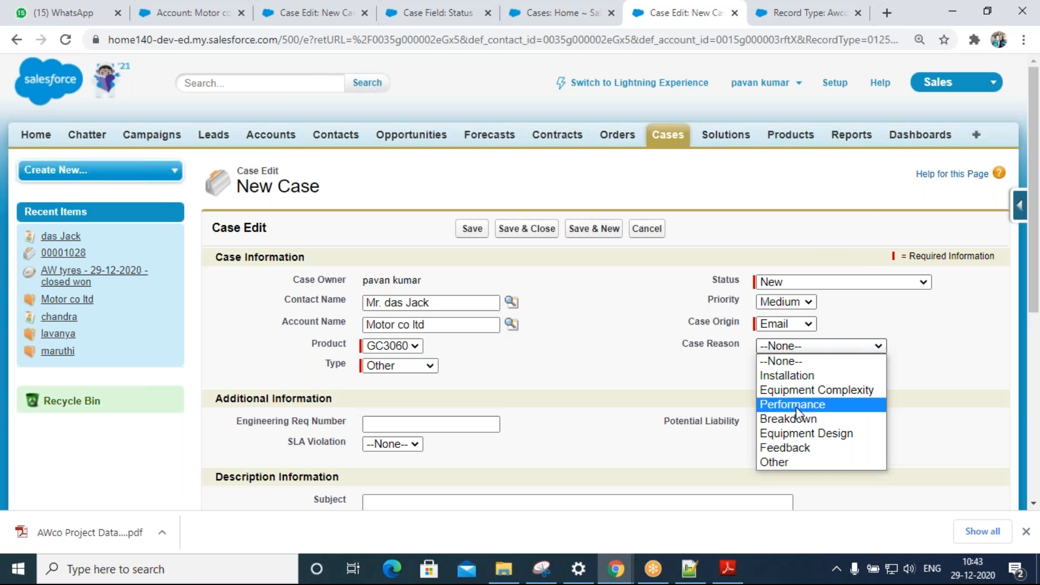
{"action": "left_click", "coordinate": [795, 405]}
{"action": "left_click", "coordinate": [785, 355]}
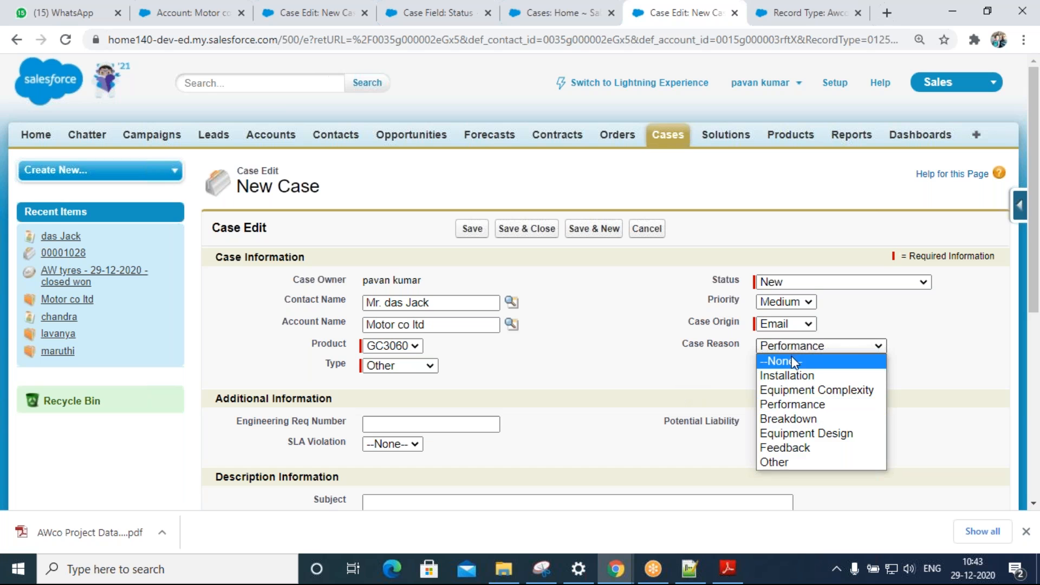
{"action": "left_click", "coordinate": [845, 439]}
{"action": "left_click", "coordinate": [472, 228]}
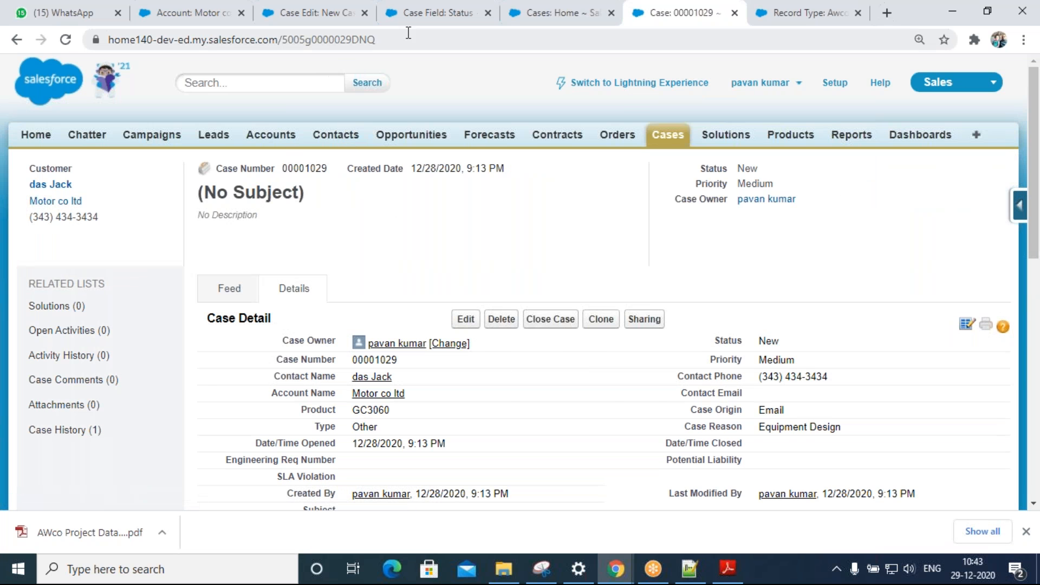
- Go back to the contact's record to see case 00001029 listed under Cases
{"action": "left_click", "coordinate": [431, 16]}
{"action": "scroll", "coordinate": [384, 224], "scroll_direction": "up", "scroll_amount": 5}
{"action": "left_click", "coordinate": [333, 144]}
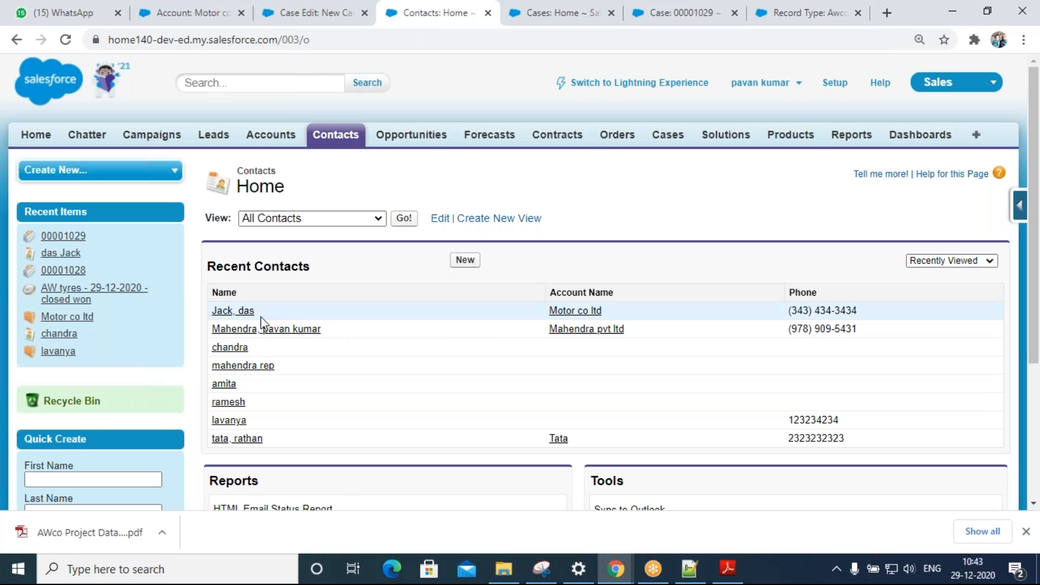
{"action": "scroll", "coordinate": [366, 357], "scroll_direction": "down", "scroll_amount": 10}
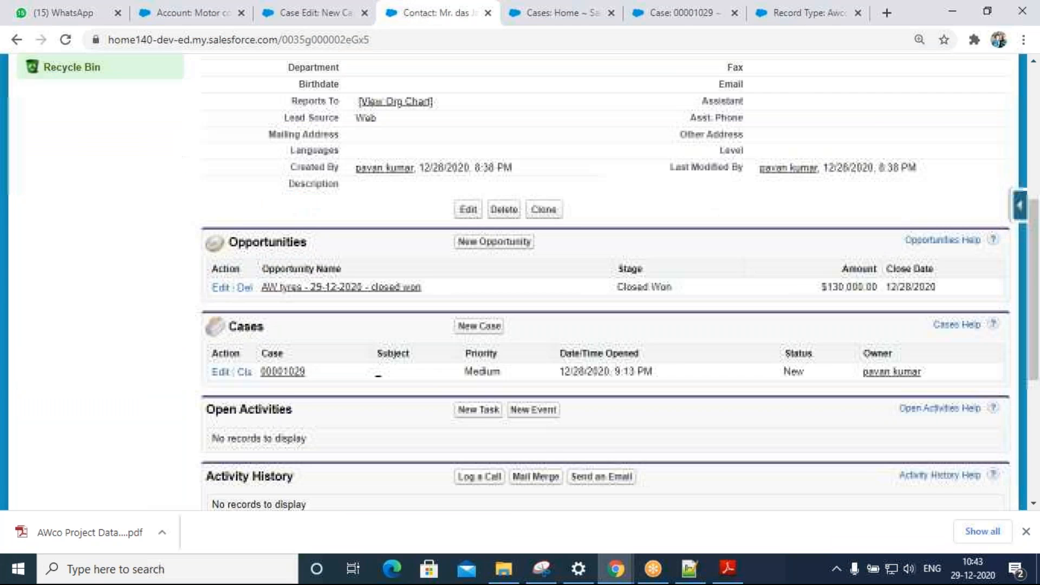
{"action": "scroll", "coordinate": [306, 232], "scroll_direction": "up", "scroll_amount": 1}
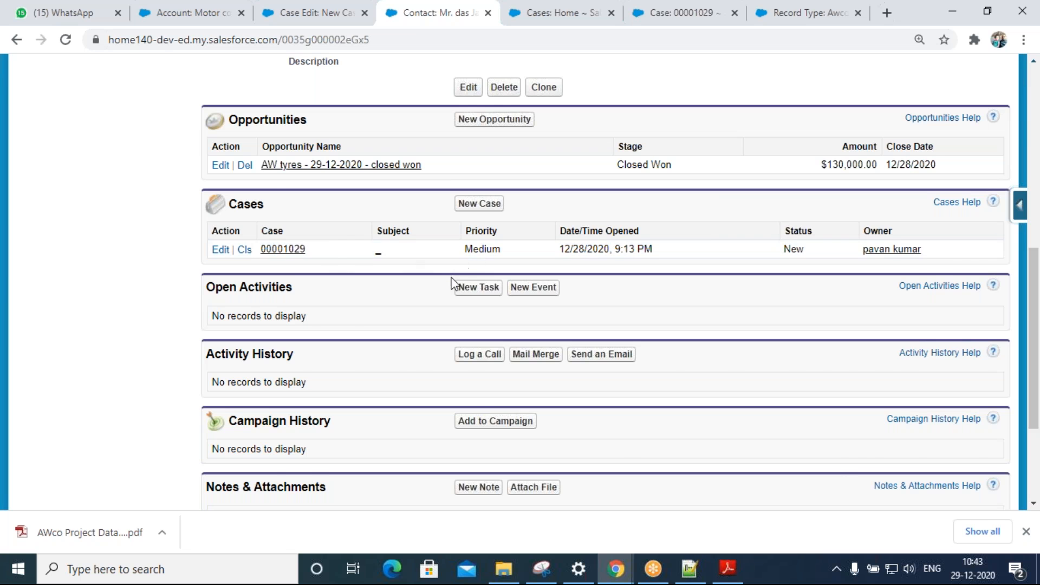
- Close the Cases Home and record type setup browser tabs
{"action": "scroll", "coordinate": [470, 269], "scroll_direction": "up", "scroll_amount": 5}
{"action": "scroll", "coordinate": [470, 269], "scroll_direction": "up", "scroll_amount": 1}
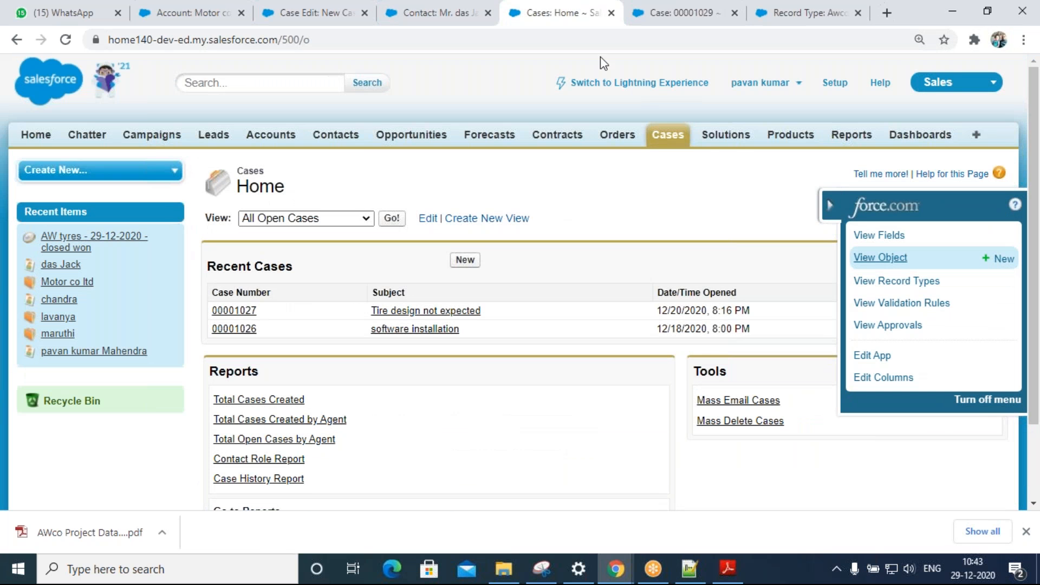
{"action": "left_click", "coordinate": [611, 16]}
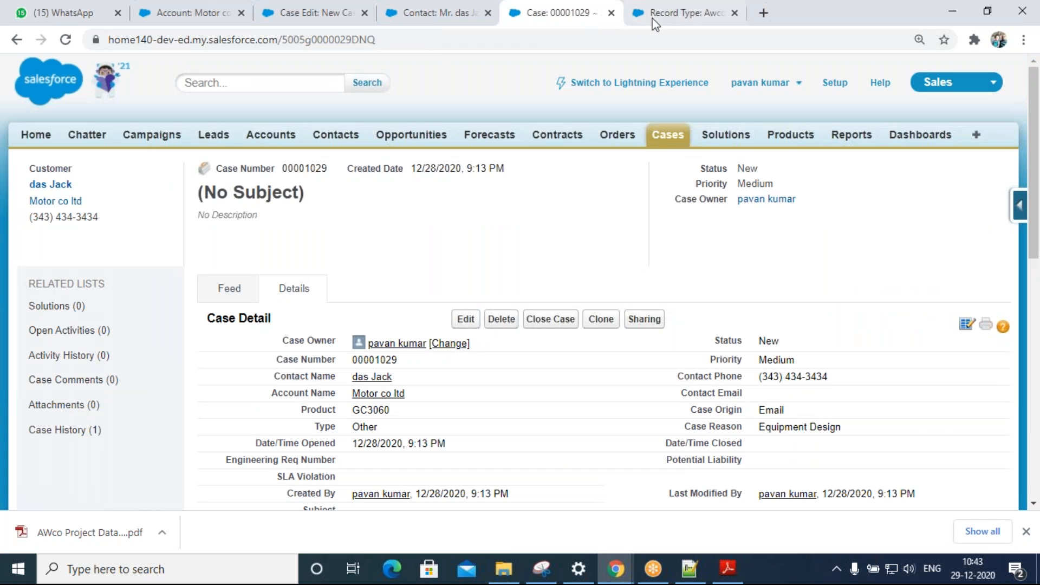
{"action": "left_click", "coordinate": [683, 15]}
{"action": "left_click", "coordinate": [734, 12]}
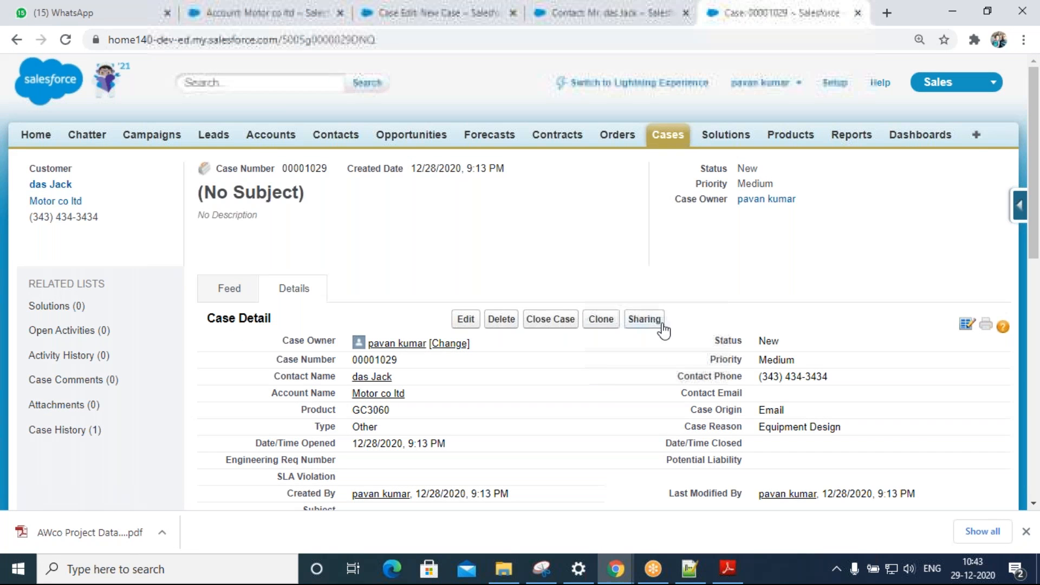
- Review case 00001029's details and open its page layout editor from the quick-access menu
{"action": "scroll", "coordinate": [617, 399], "scroll_direction": "up", "scroll_amount": 2}
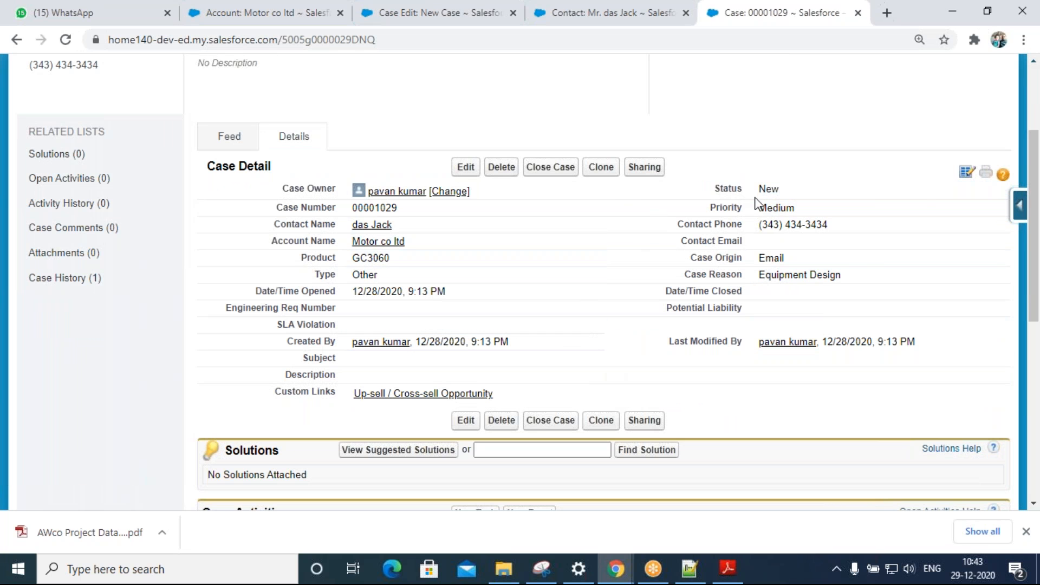
{"action": "scroll", "coordinate": [605, 254], "scroll_direction": "up", "scroll_amount": 3}
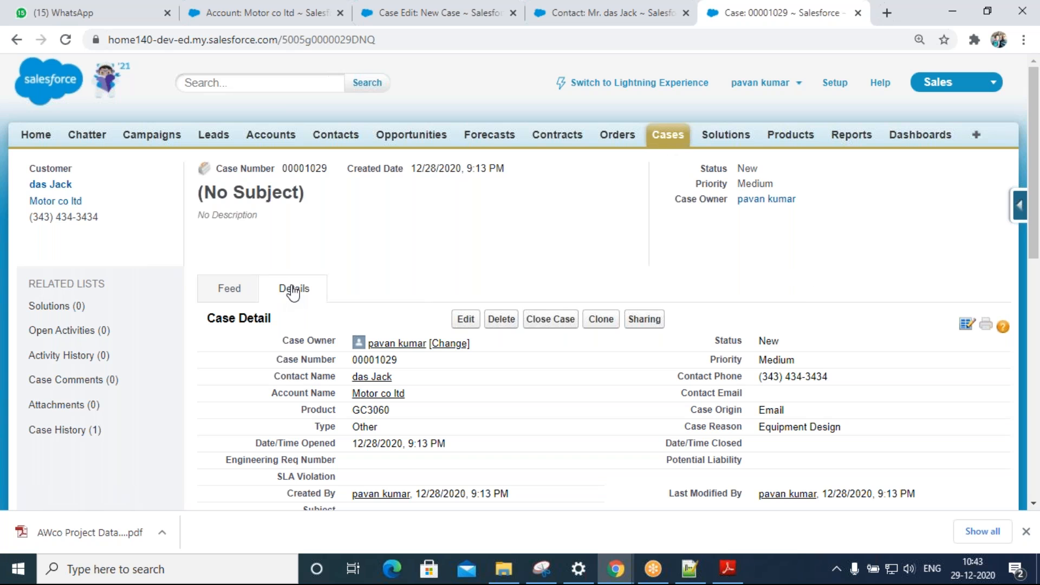
{"action": "left_click", "coordinate": [255, 290]}
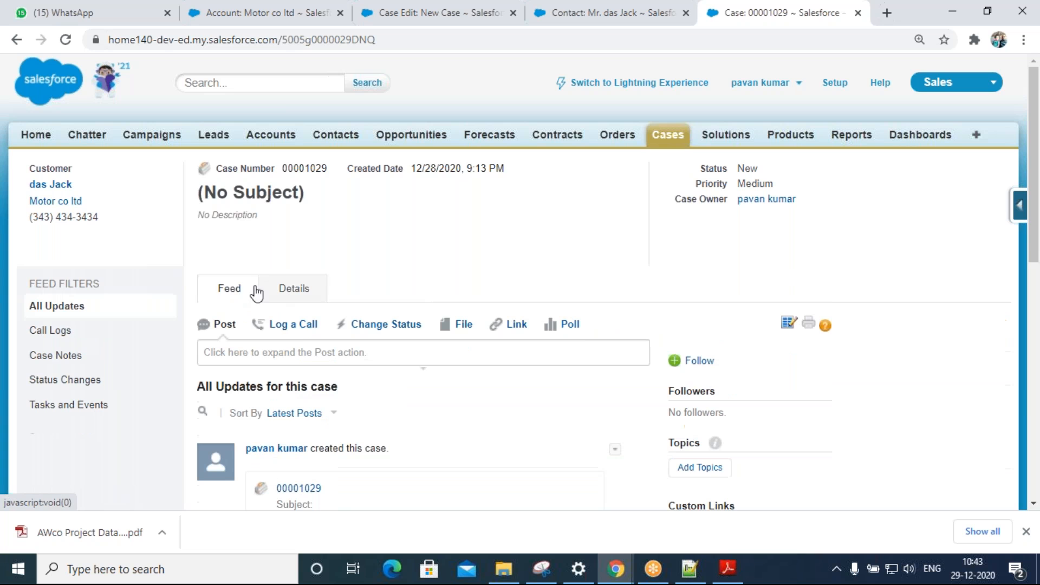
{"action": "left_click", "coordinate": [297, 295]}
{"action": "scroll", "coordinate": [462, 281], "scroll_direction": "down", "scroll_amount": 4}
{"action": "scroll", "coordinate": [461, 289], "scroll_direction": "up", "scroll_amount": 3}
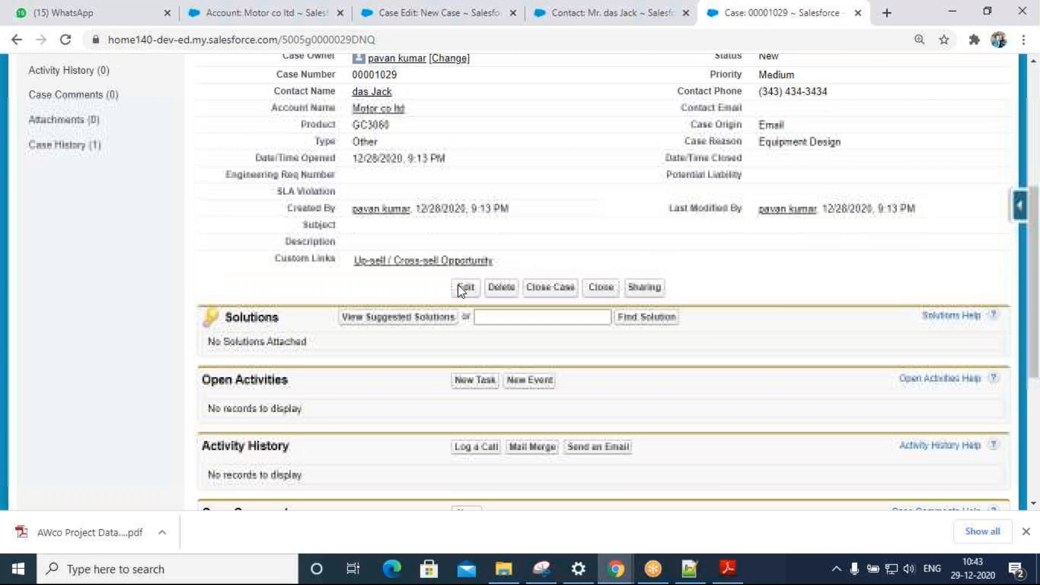
{"action": "left_click", "coordinate": [1017, 204]}
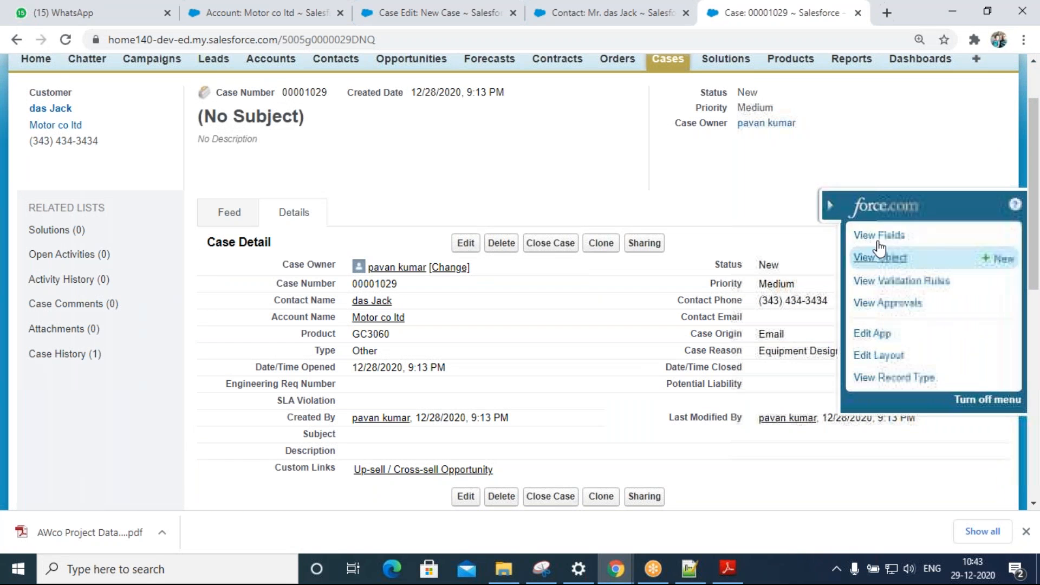
{"action": "left_click", "coordinate": [879, 355], "text": "ctrl"}
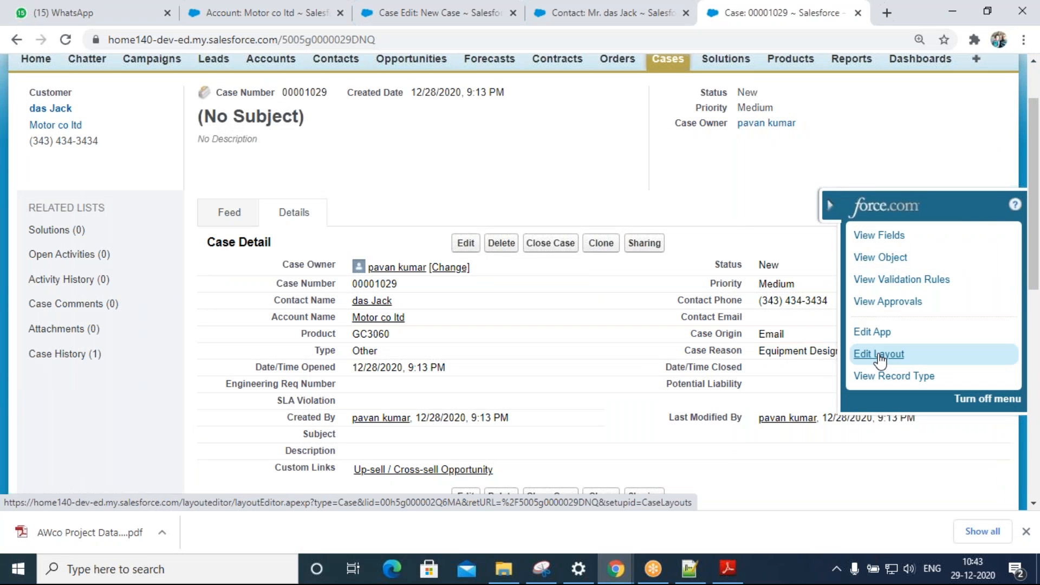
- Place the Case Record Type field above Status in Case Information and save the layout
{"action": "key", "text": "ctrl+Tab"}
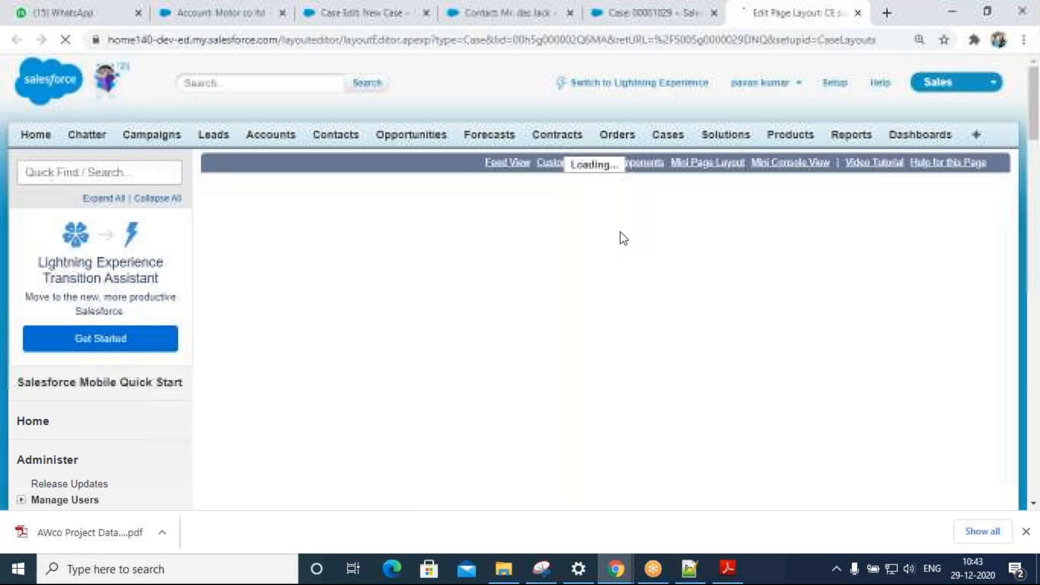
{"action": "left_click_drag", "start_coordinate": [691, 307], "coordinate": [779, 324]}
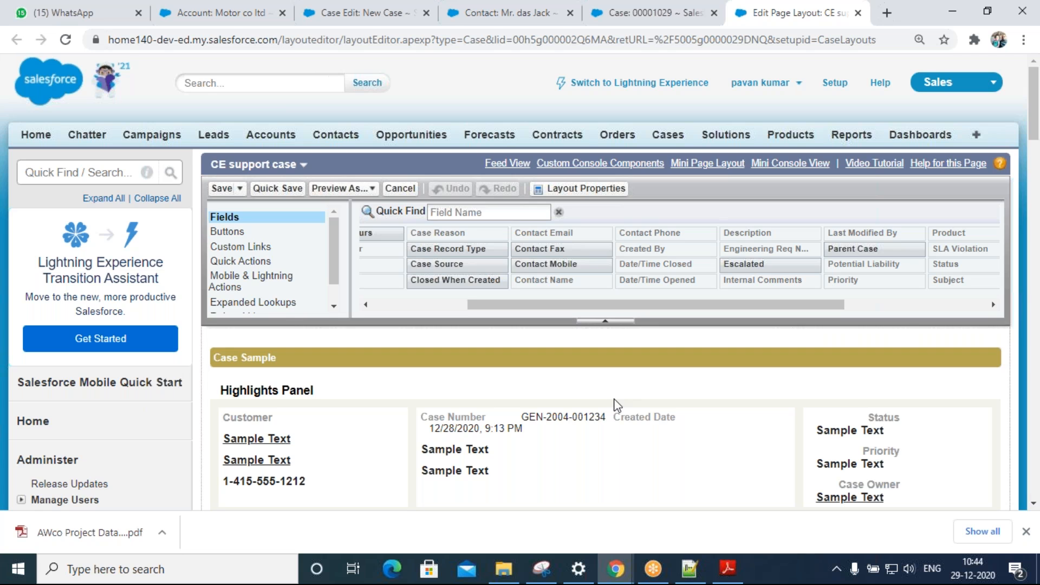
{"action": "scroll", "coordinate": [616, 406], "scroll_direction": "down", "scroll_amount": 5}
{"action": "scroll", "coordinate": [615, 406], "scroll_direction": "down", "scroll_amount": 4}
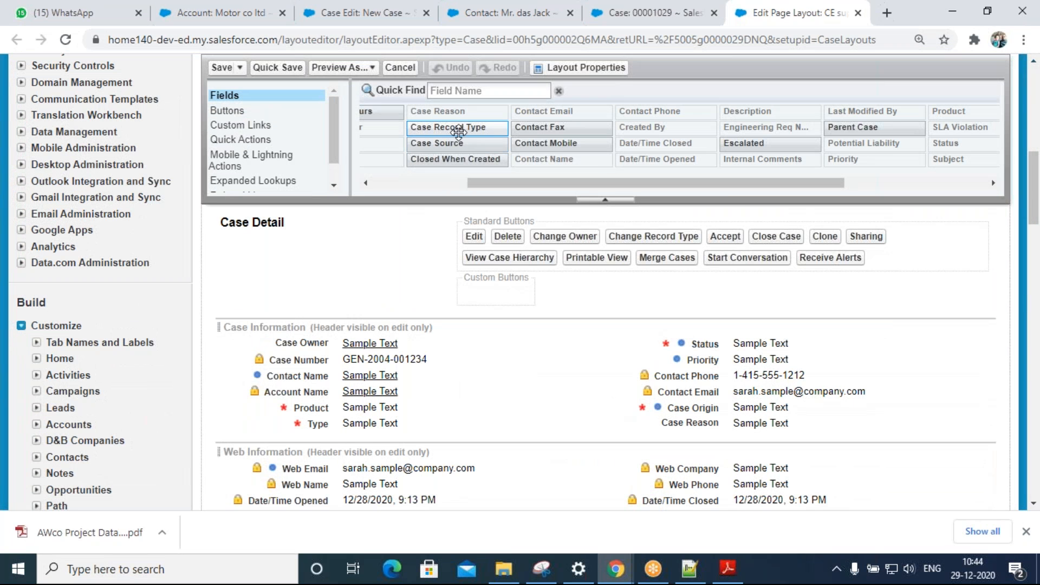
{"action": "left_click_drag", "start_coordinate": [482, 136], "coordinate": [683, 339]}
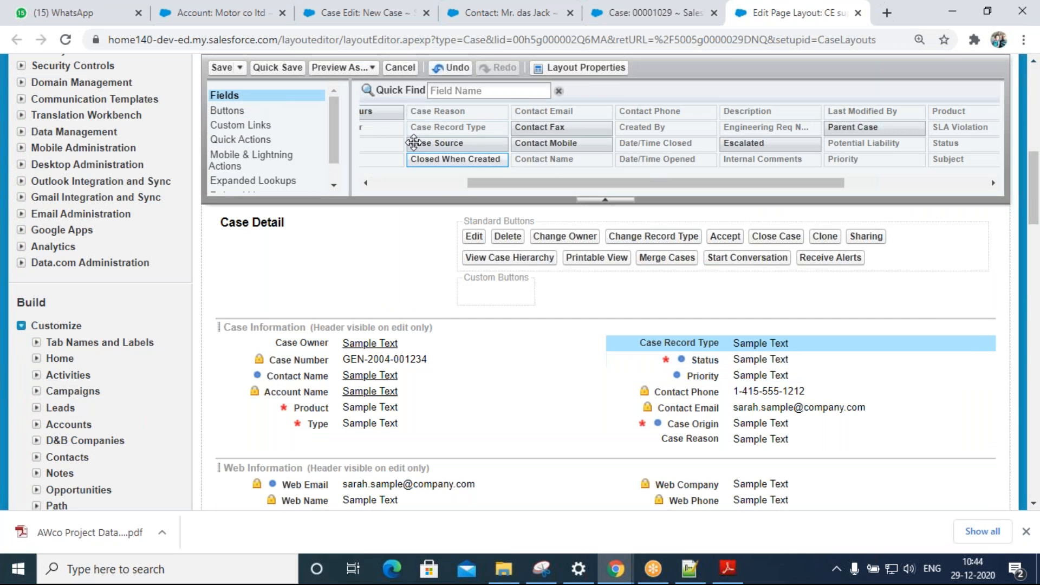
{"action": "left_click", "coordinate": [217, 71]}
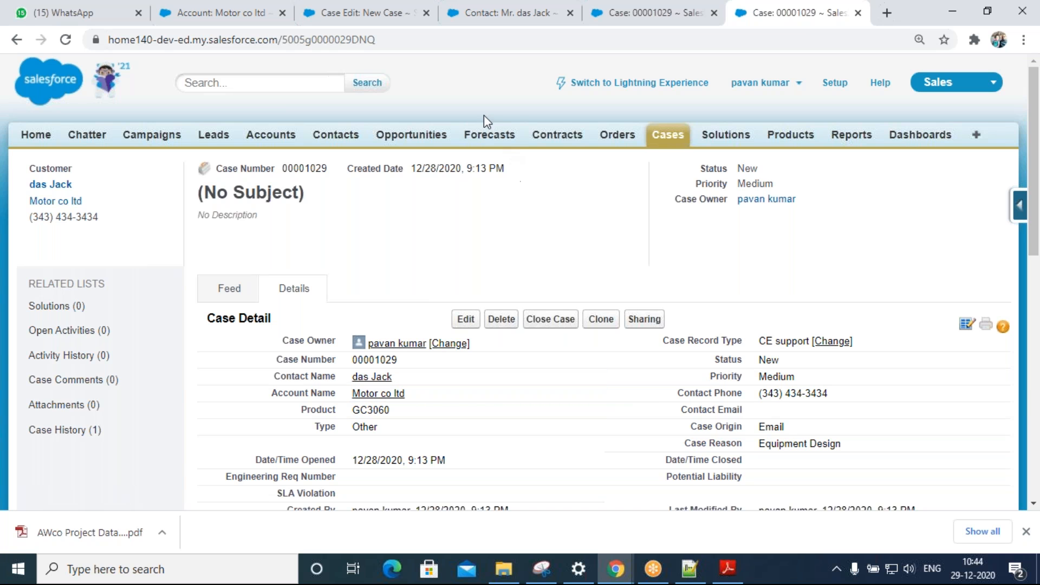
- Change case 00001029's status inline to Working and save it
{"action": "scroll", "coordinate": [711, 402], "scroll_direction": "down", "scroll_amount": 3}
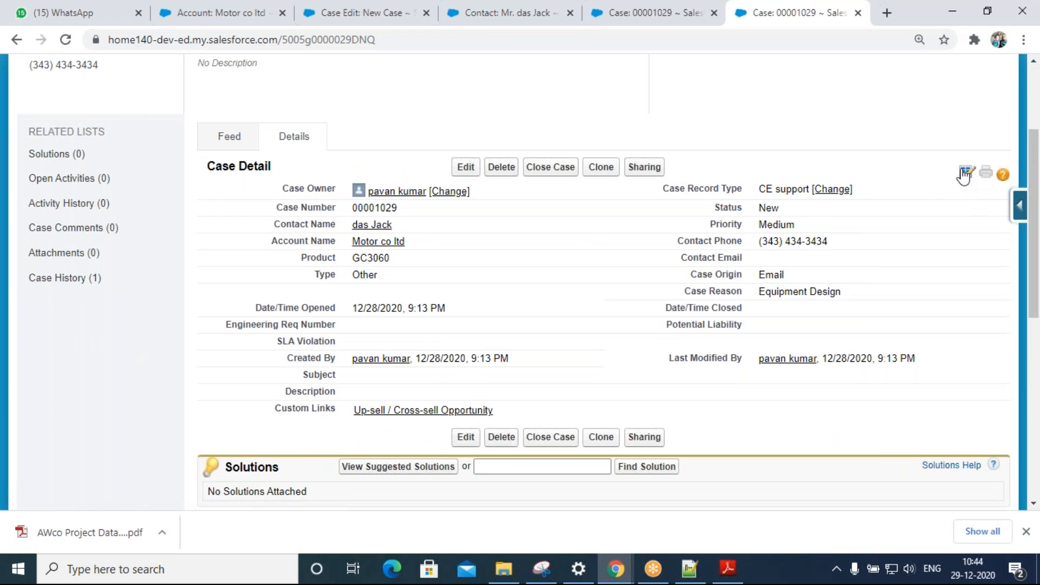
{"action": "left_click_drag", "start_coordinate": [664, 187], "coordinate": [754, 189]}
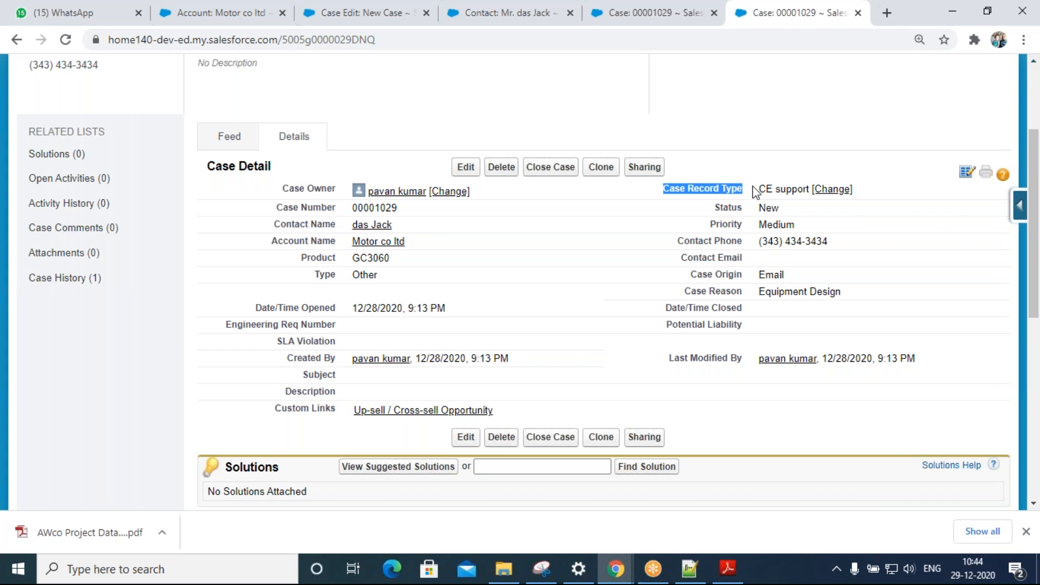
{"action": "double_click", "coordinate": [989, 210]}
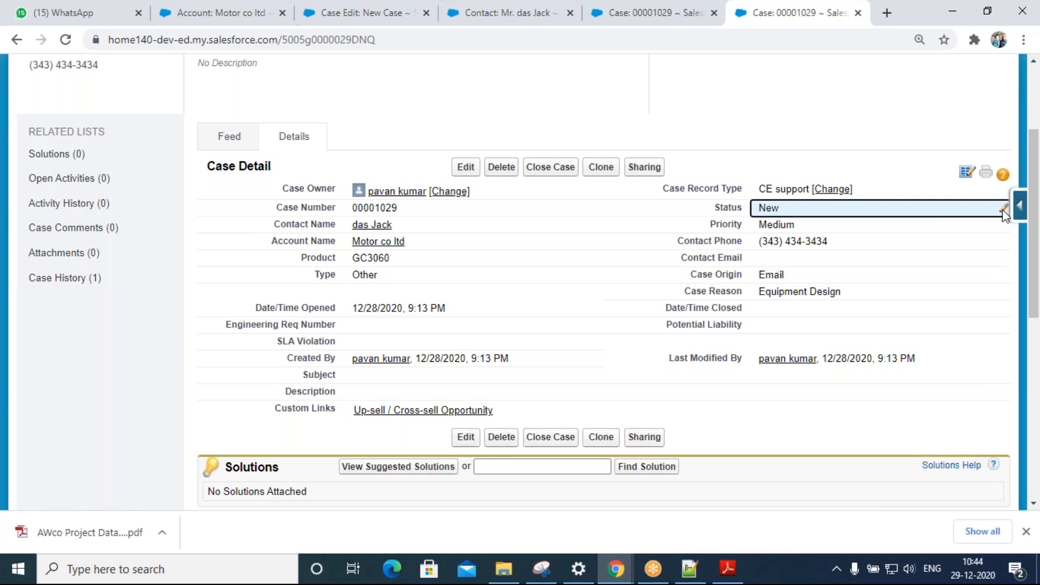
{"action": "left_click", "coordinate": [849, 209]}
{"action": "left_click", "coordinate": [824, 240]}
{"action": "left_click", "coordinate": [466, 442]}
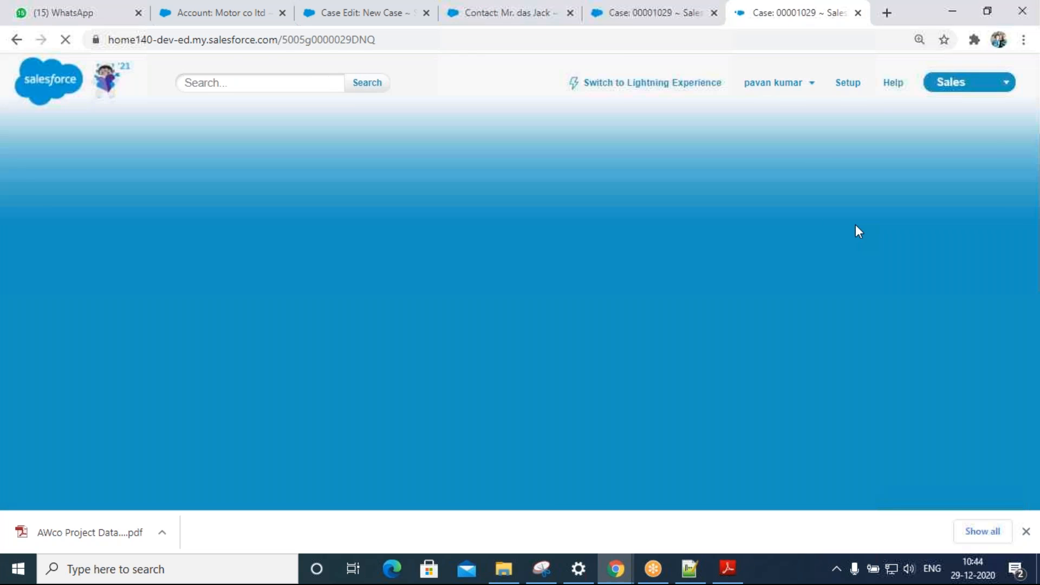
{"action": "scroll", "coordinate": [829, 378], "scroll_direction": "down", "scroll_amount": 4}
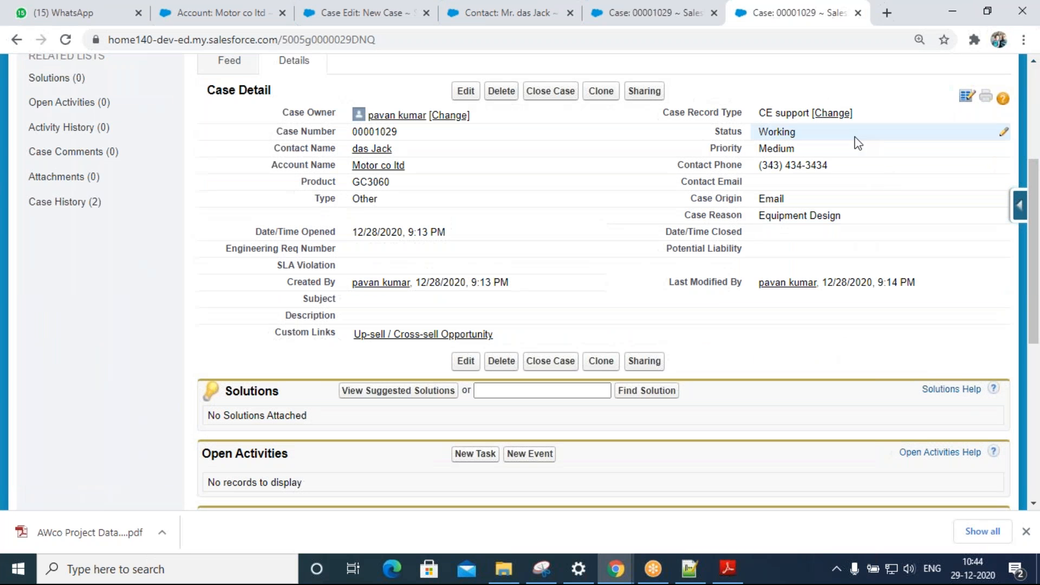
{"action": "left_click", "coordinate": [1003, 138]}
{"action": "left_click", "coordinate": [1003, 136]}
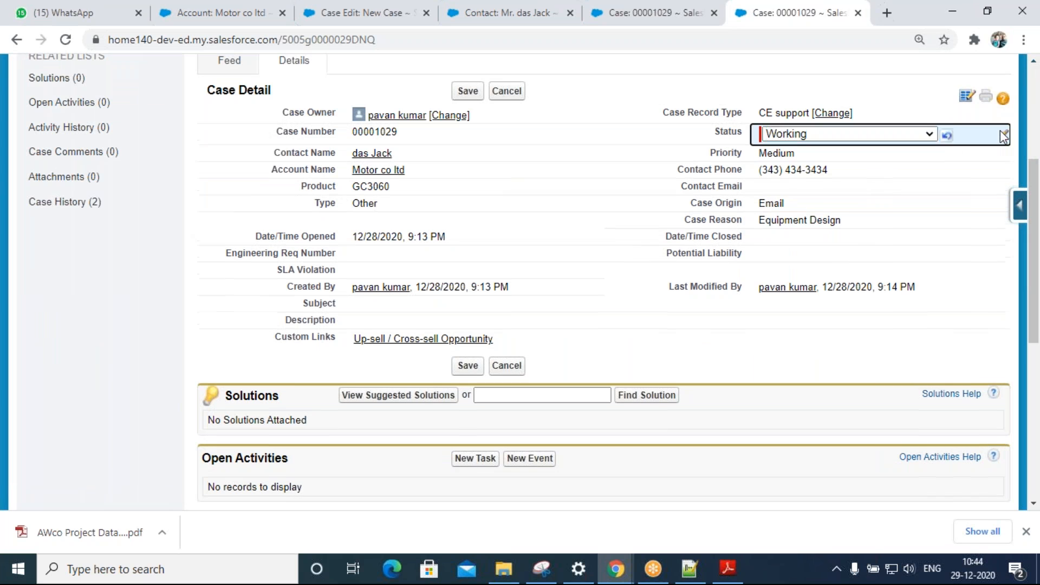
{"action": "left_click", "coordinate": [930, 133]}
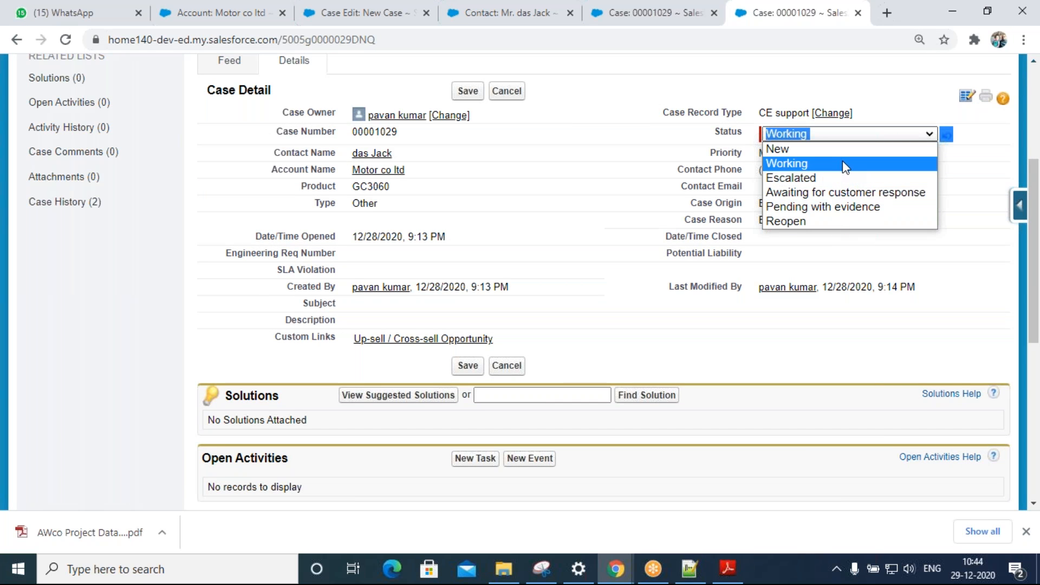
{"action": "left_click", "coordinate": [716, 137]}
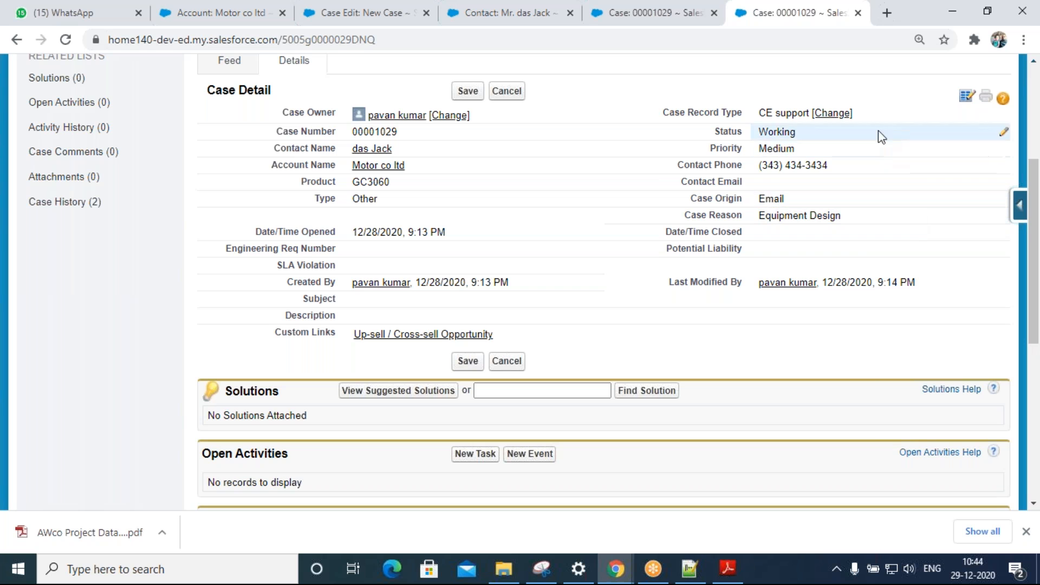
- Cancel the record type change so the case stays on CE support
{"action": "left_click", "coordinate": [832, 114]}
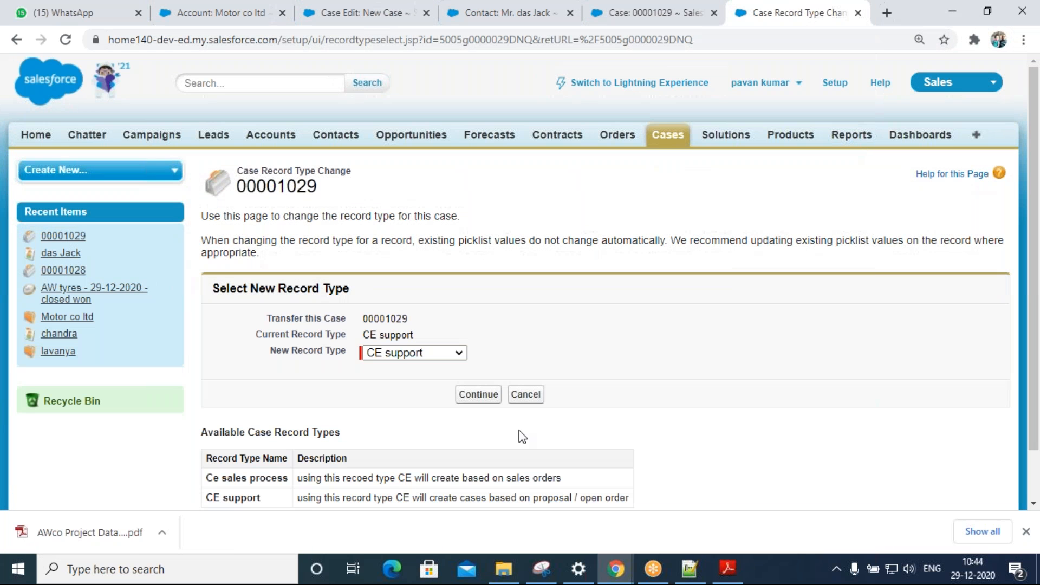
{"action": "left_click", "coordinate": [525, 394]}
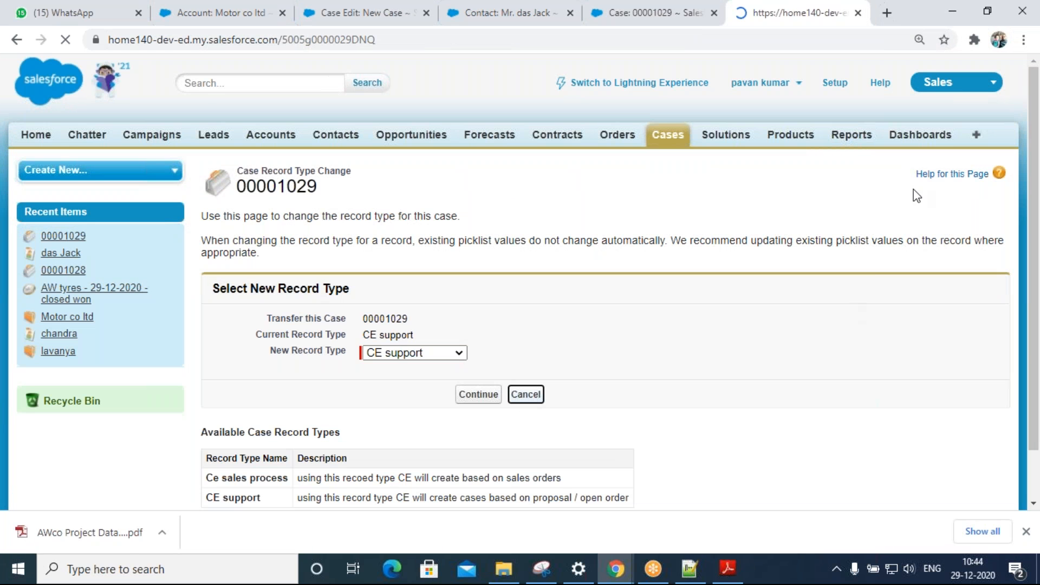
{"action": "scroll", "coordinate": [917, 295], "scroll_direction": "down", "scroll_amount": 1}
{"action": "scroll", "coordinate": [917, 301], "scroll_direction": "down", "scroll_amount": 4}
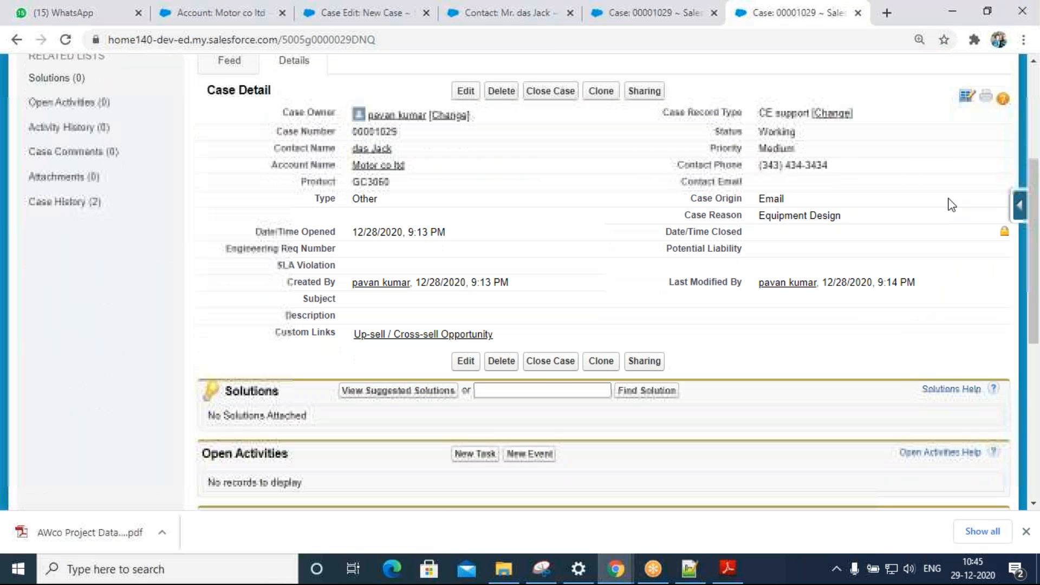
{"action": "left_click", "coordinate": [1018, 204]}
{"action": "left_click", "coordinate": [889, 357]}
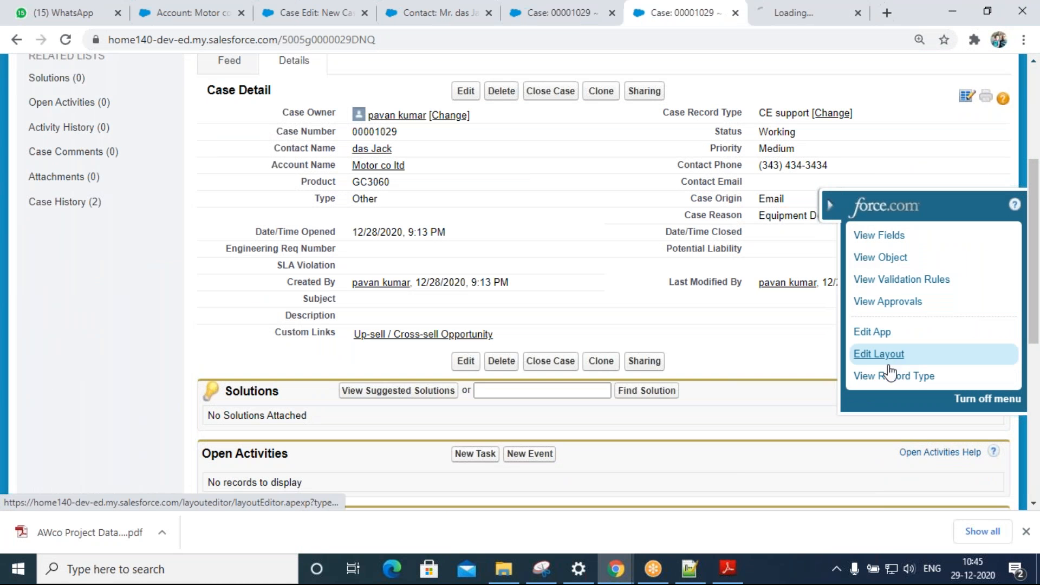
- In the layout editor, delete Case Record Type from Case Information and save the layout
{"action": "left_click", "coordinate": [794, 13]}
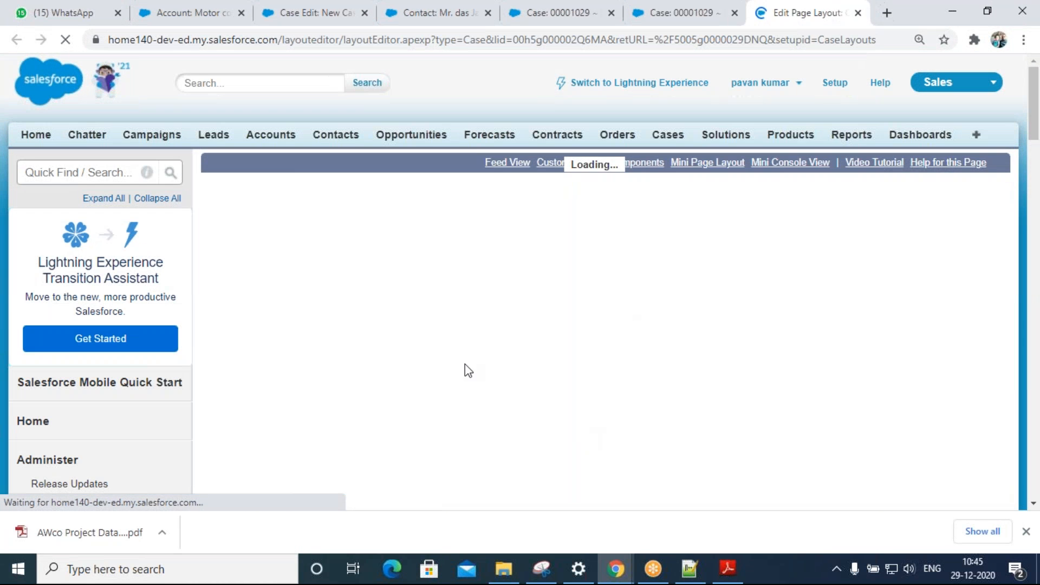
{"action": "scroll", "coordinate": [443, 372], "scroll_direction": "down", "scroll_amount": 5}
{"action": "scroll", "coordinate": [443, 379], "scroll_direction": "down", "scroll_amount": 7}
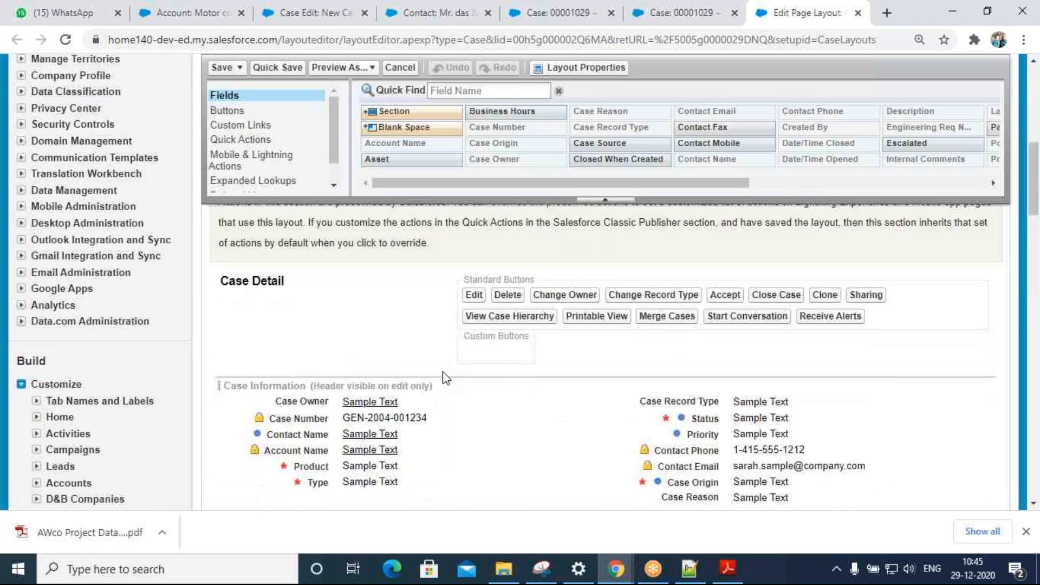
{"action": "scroll", "coordinate": [771, 303], "scroll_direction": "up", "scroll_amount": 2}
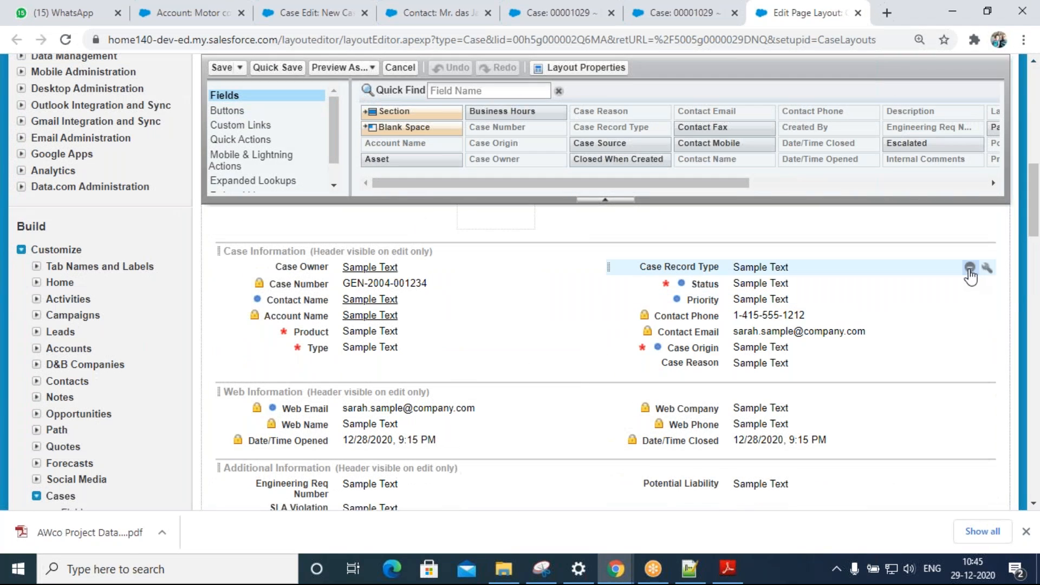
{"action": "left_click", "coordinate": [969, 268]}
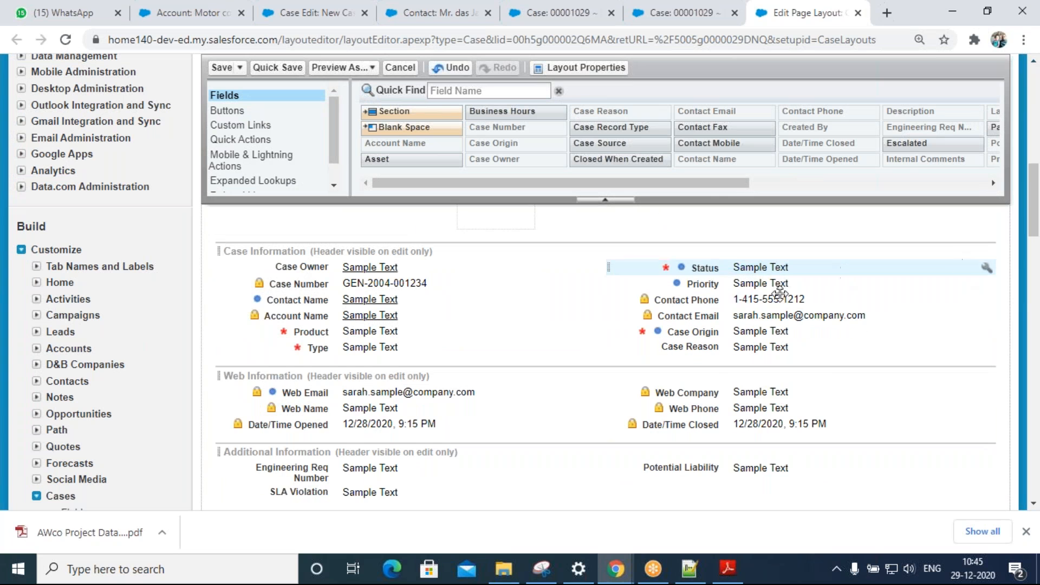
{"action": "left_click", "coordinate": [222, 68]}
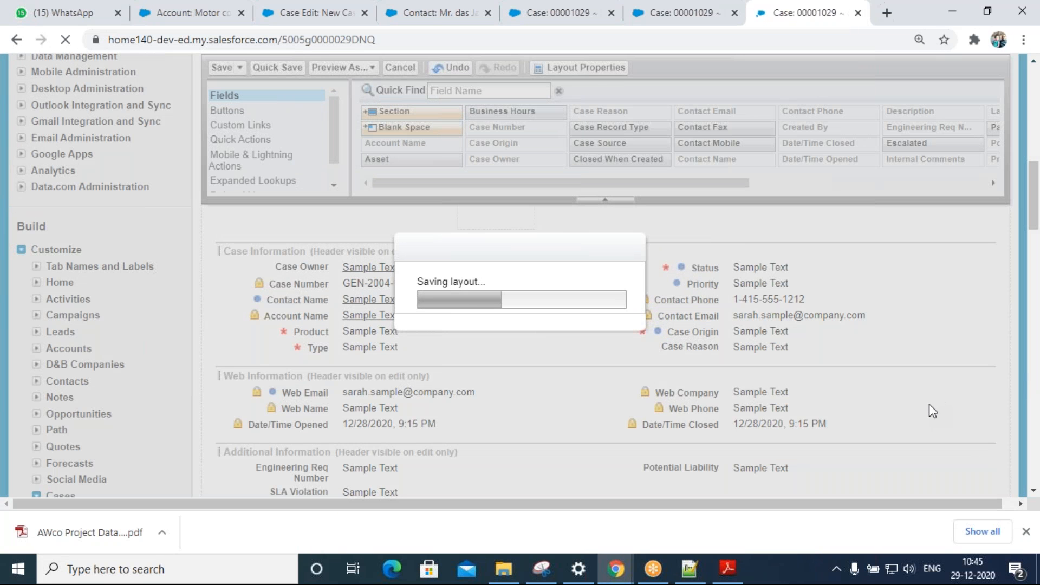
{"action": "scroll", "coordinate": [707, 390], "scroll_direction": "down", "scroll_amount": 3}
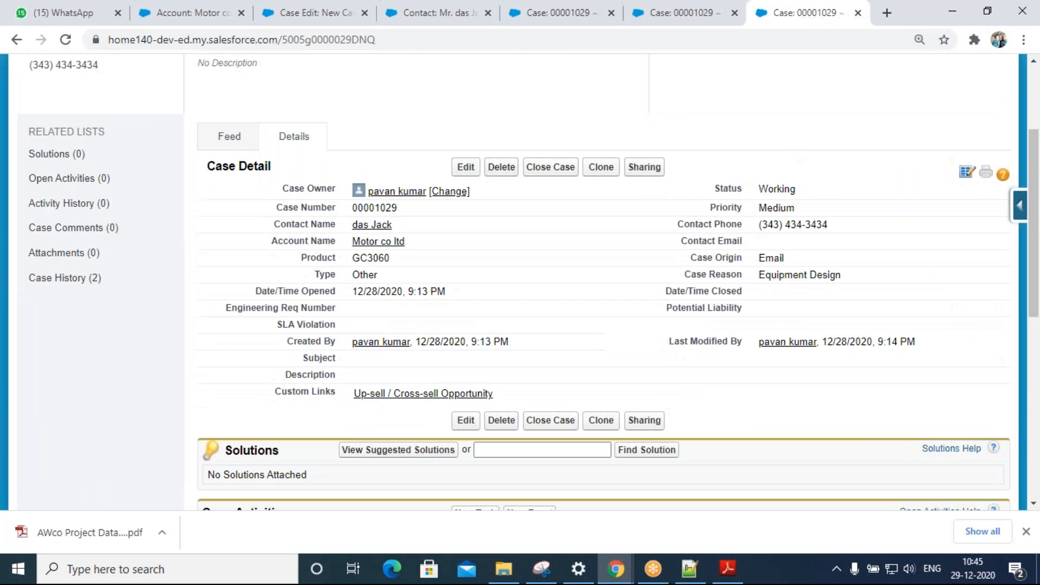
- Close case 00001029 as Closed, keeping reason Equipment Design, with internal comment 'problem solved'
{"action": "left_click", "coordinate": [556, 173]}
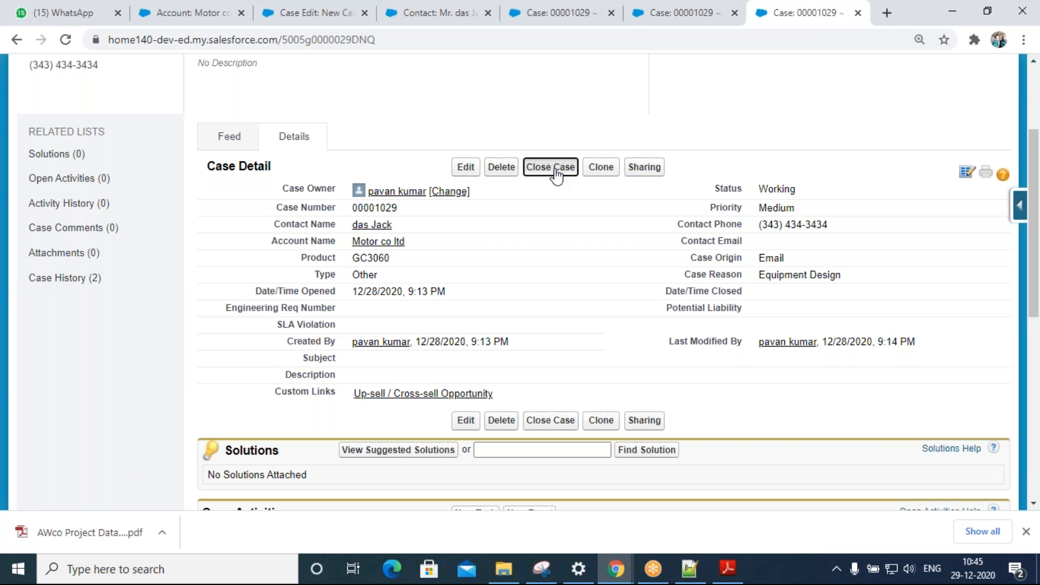
{"action": "left_click", "coordinate": [399, 283]}
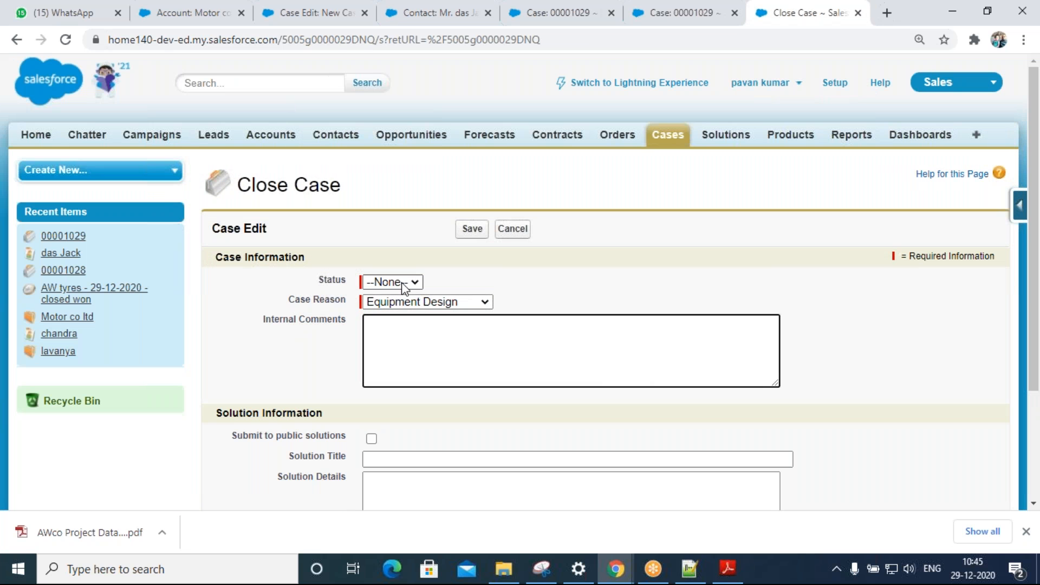
{"action": "left_click", "coordinate": [405, 311]}
{"action": "left_click", "coordinate": [425, 301]}
{"action": "left_click", "coordinate": [425, 301]}
{"action": "left_click", "coordinate": [422, 320]}
{"action": "type", "text": "problem solved"}
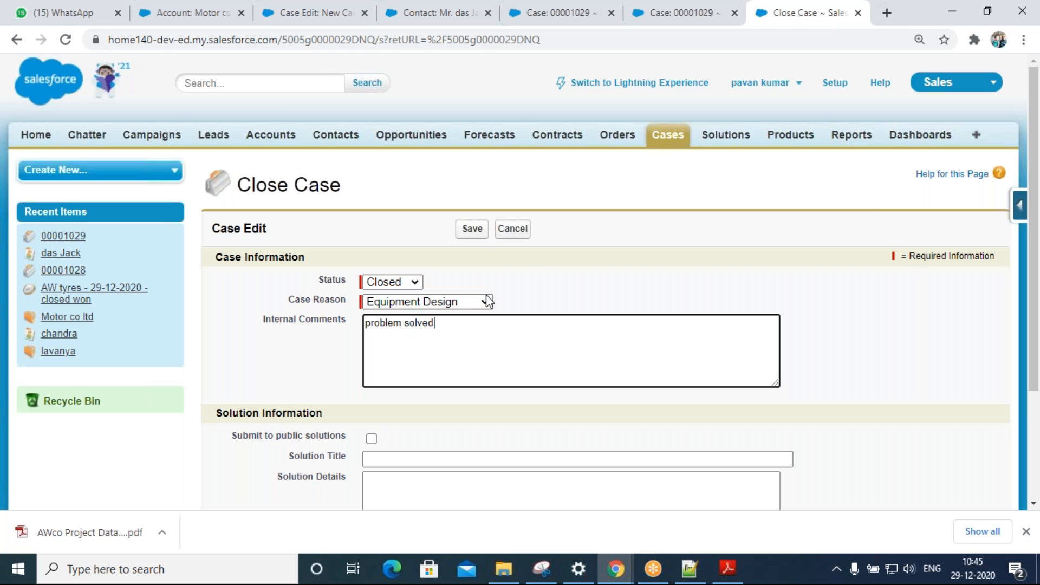
{"action": "left_click", "coordinate": [474, 229]}
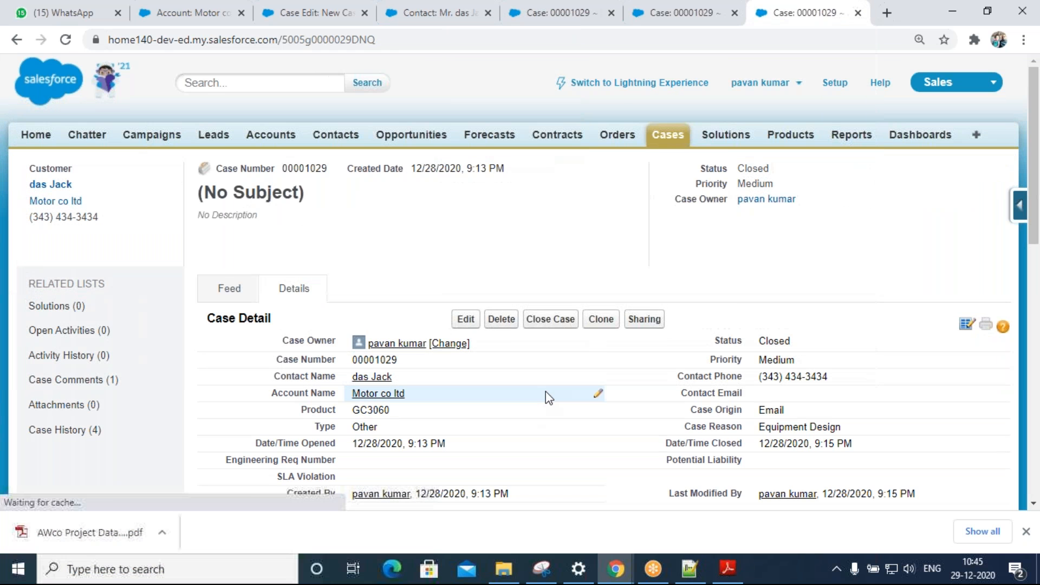
- Bring the related contact's record page back up
{"action": "left_click", "coordinate": [292, 16]}
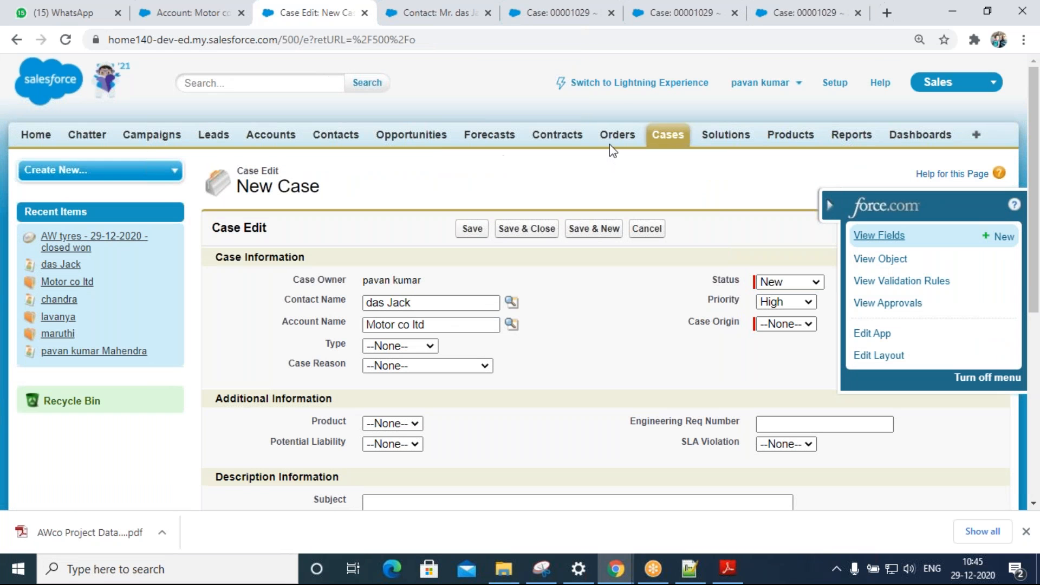
{"action": "left_click", "coordinate": [336, 134]}
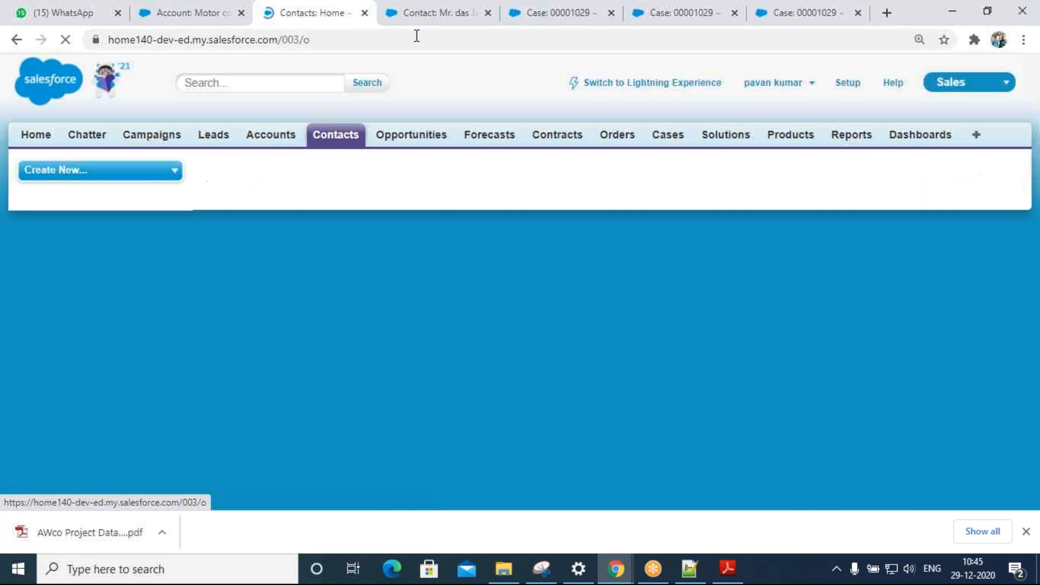
{"action": "left_click", "coordinate": [433, 12]}
{"action": "scroll", "coordinate": [216, 179], "scroll_direction": "down", "scroll_amount": 3}
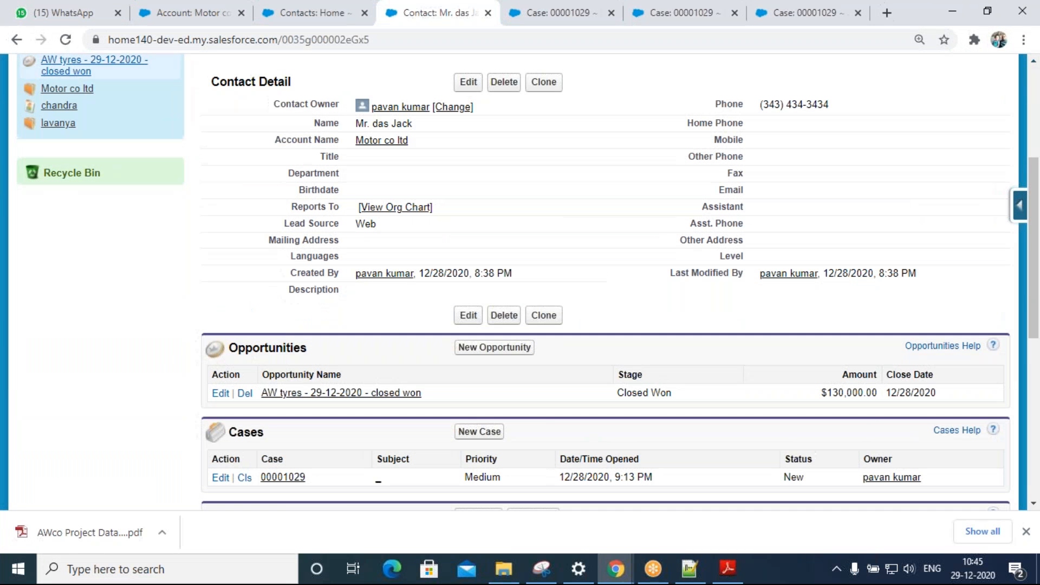
- Confirm the contact's Cases list shows 00001029 as Closed, then return to that case's record
{"action": "scroll", "coordinate": [408, 363], "scroll_direction": "down", "scroll_amount": 6}
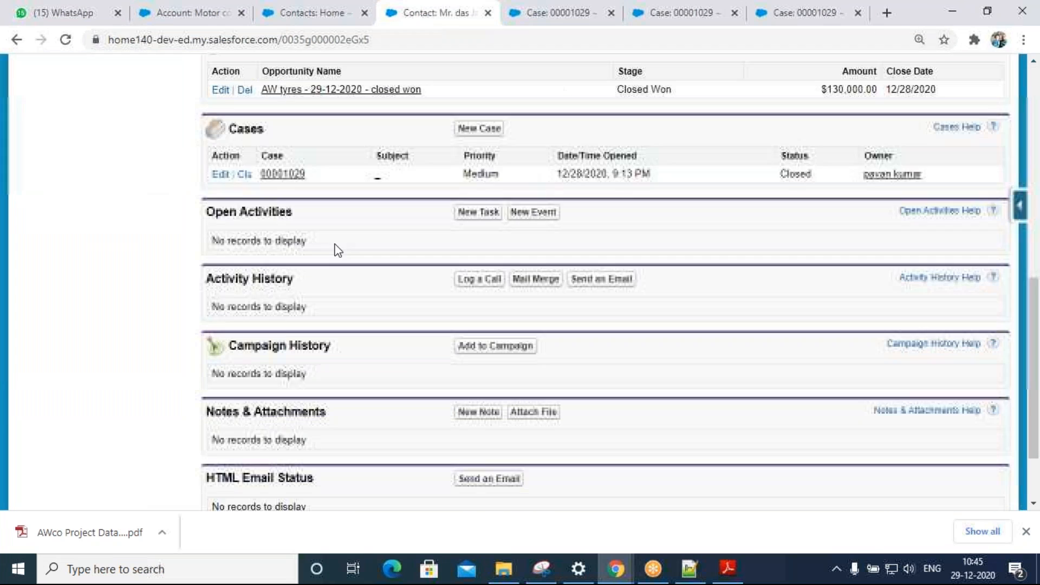
{"action": "double_click", "coordinate": [802, 171]}
{"action": "scroll", "coordinate": [512, 304], "scroll_direction": "up", "scroll_amount": 7}
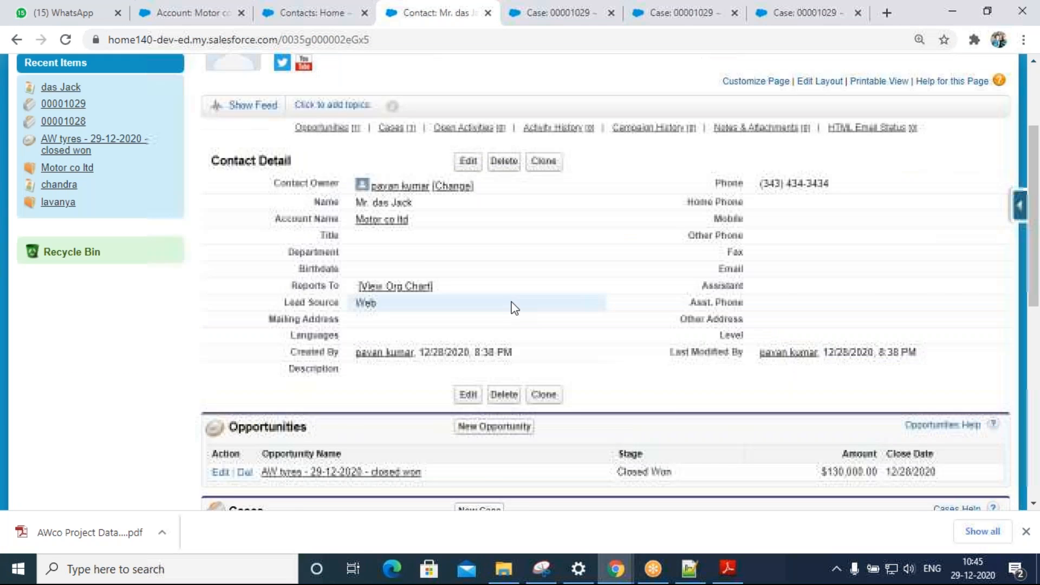
{"action": "scroll", "coordinate": [513, 308], "scroll_direction": "up", "scroll_amount": 3}
{"action": "left_click", "coordinate": [801, 13]}
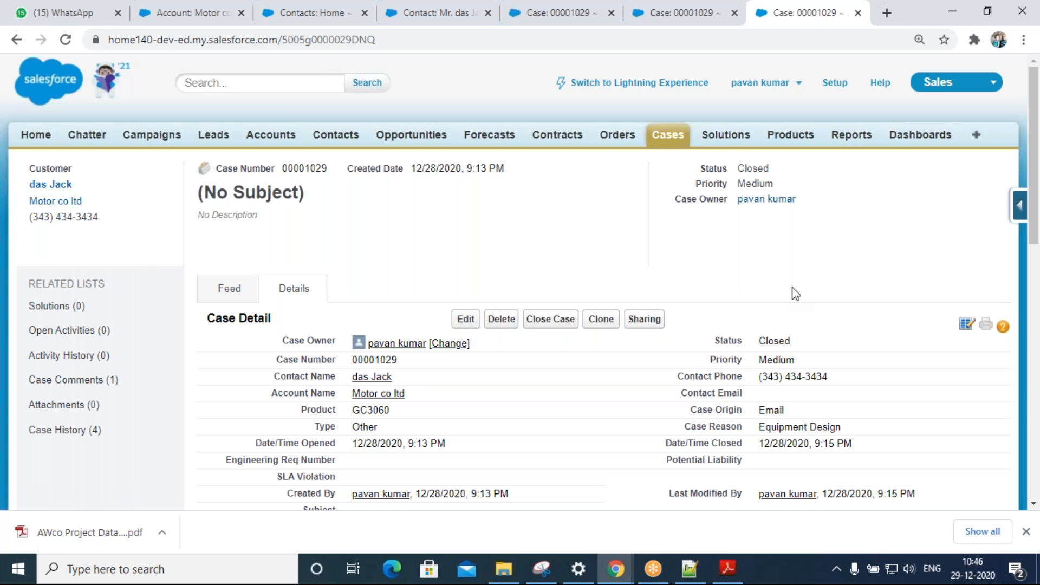
{"action": "scroll", "coordinate": [549, 313], "scroll_direction": "down", "scroll_amount": 7}
{"action": "scroll", "coordinate": [529, 313], "scroll_direction": "up", "scroll_amount": 7}
{"action": "scroll", "coordinate": [671, 395], "scroll_direction": "down", "scroll_amount": 10}
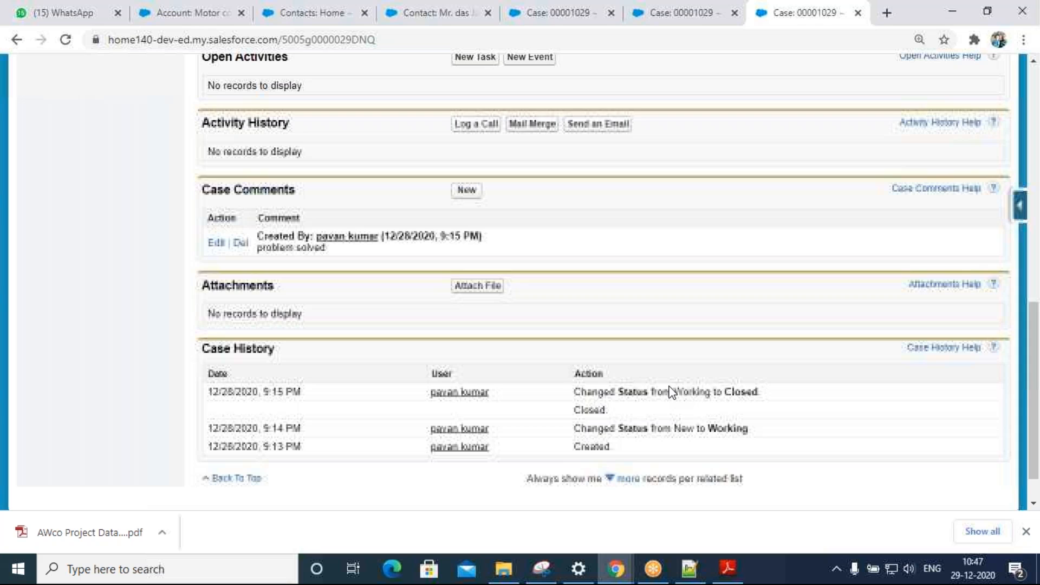
{"action": "scroll", "coordinate": [655, 393], "scroll_direction": "up", "scroll_amount": 12}
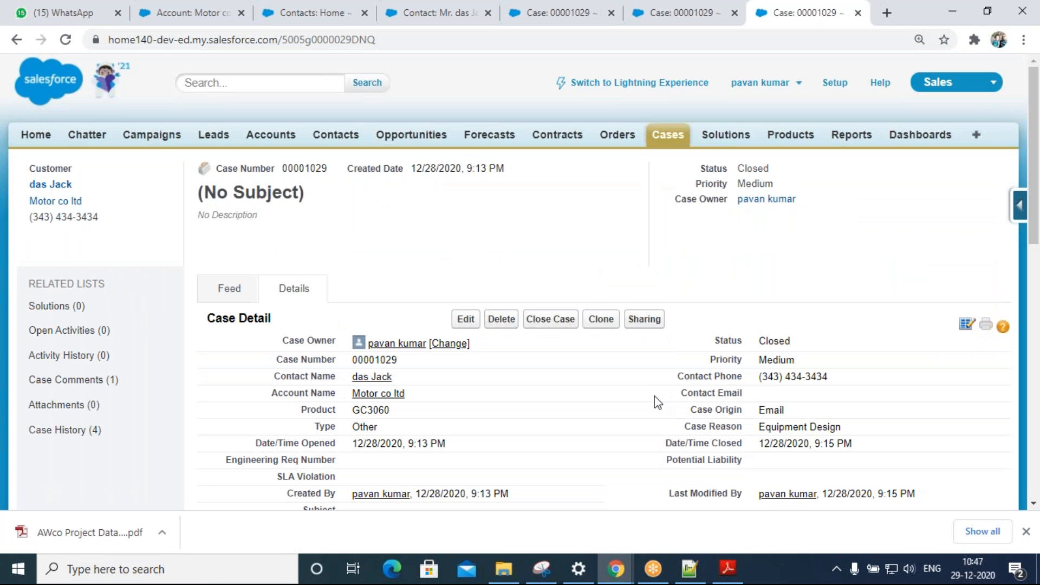
{"action": "left_click", "coordinate": [683, 576]}
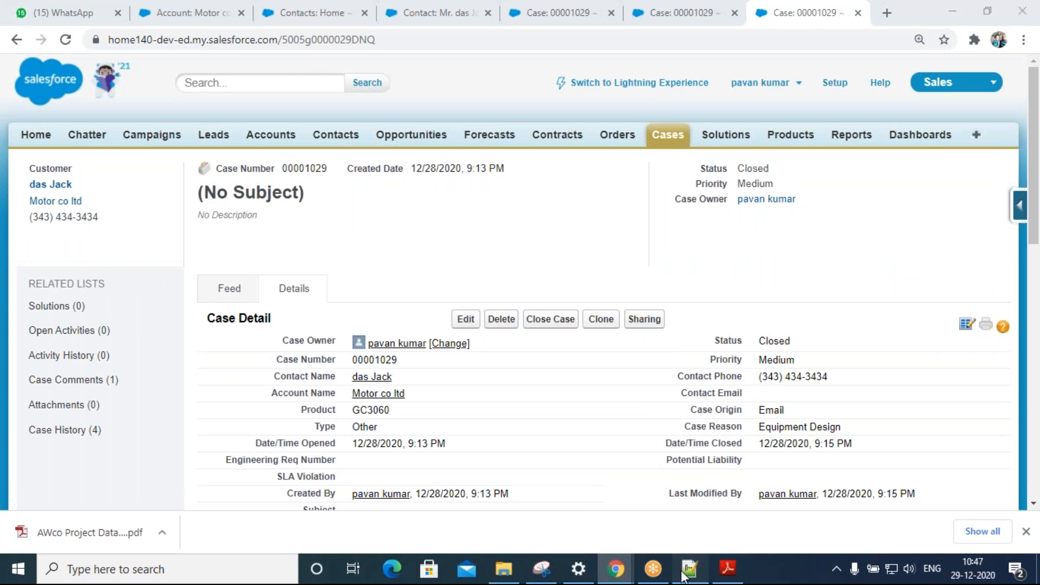
- Start the Cases list in the notes with a '2 - pL' line
{"action": "left_click", "coordinate": [152, 507]}
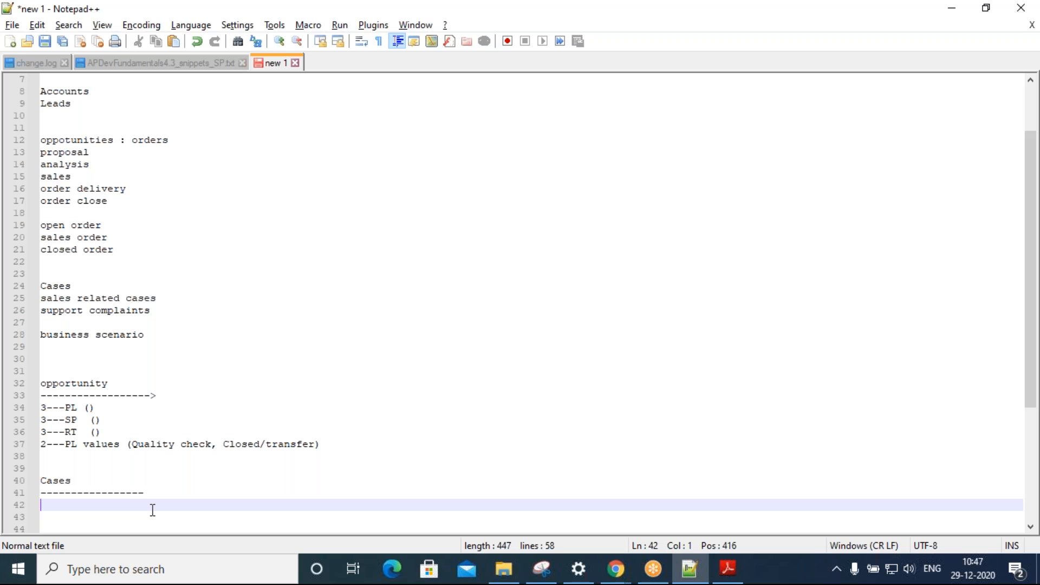
{"action": "scroll", "coordinate": [151, 477], "scroll_direction": "down", "scroll_amount": 4}
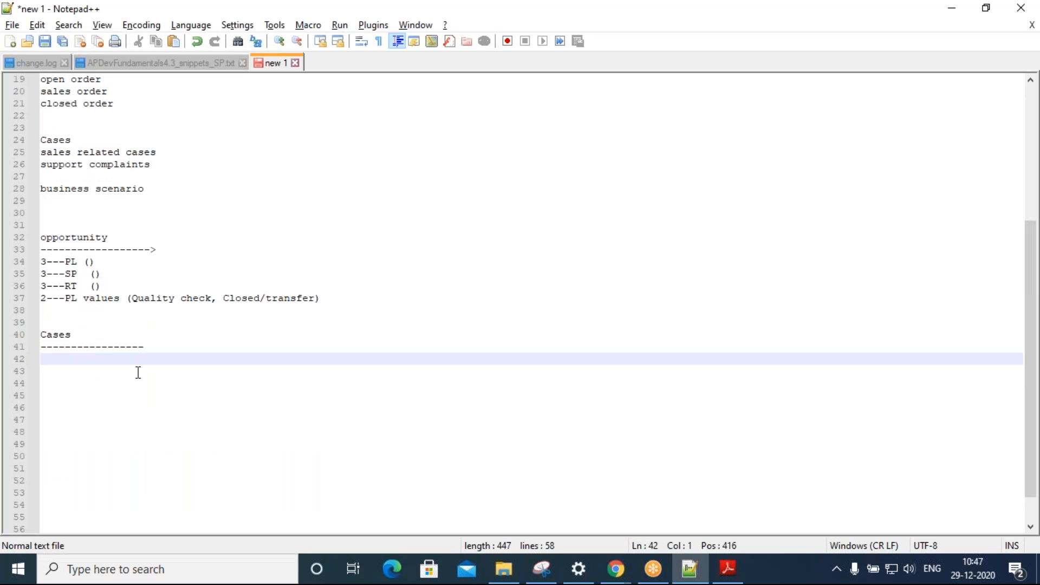
{"action": "type", "text": "2 "}
{"action": "type", "text": "- "}
{"action": "type", "text": "pl"}
{"action": "key", "text": "BackSpace"}
{"action": "type", "text": "L"}
{"action": "key", "text": "Return"}
- Add '2 - SP', '2 - RT' and '3 - ()' lines, then go back to Salesforce
{"action": "type", "text": "2 - "}
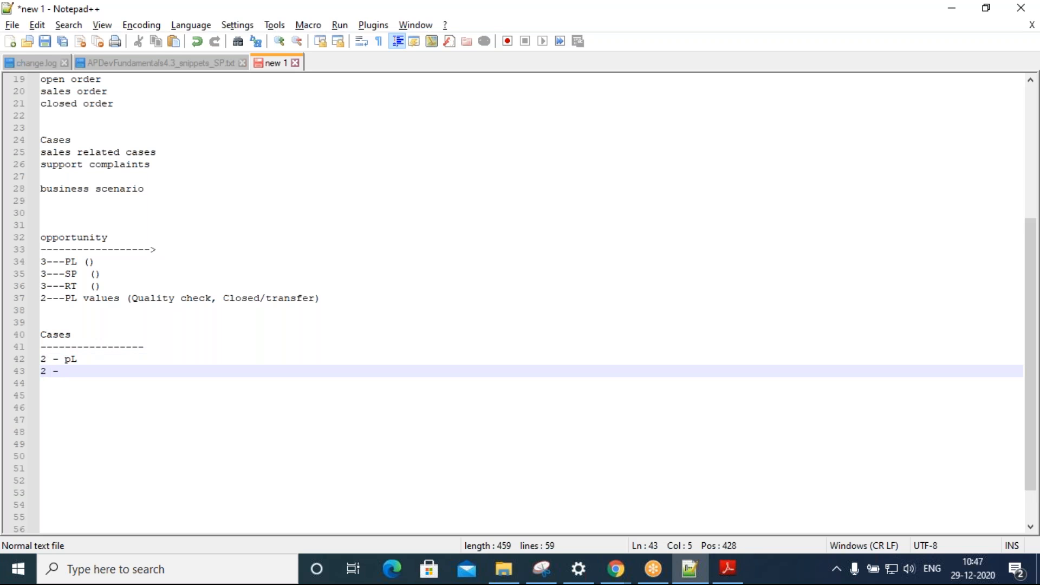
{"action": "type", "text": "S"}
{"action": "key", "text": "BackSpace"}
{"action": "type", "text": "SP"}
{"action": "key", "text": "Return"}
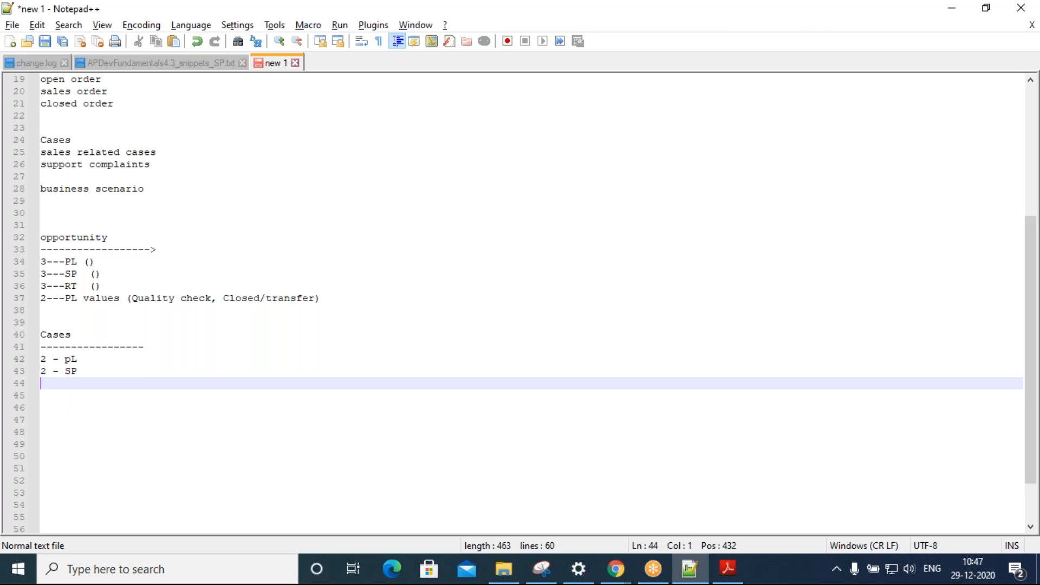
{"action": "type", "text": "2 - RT"}
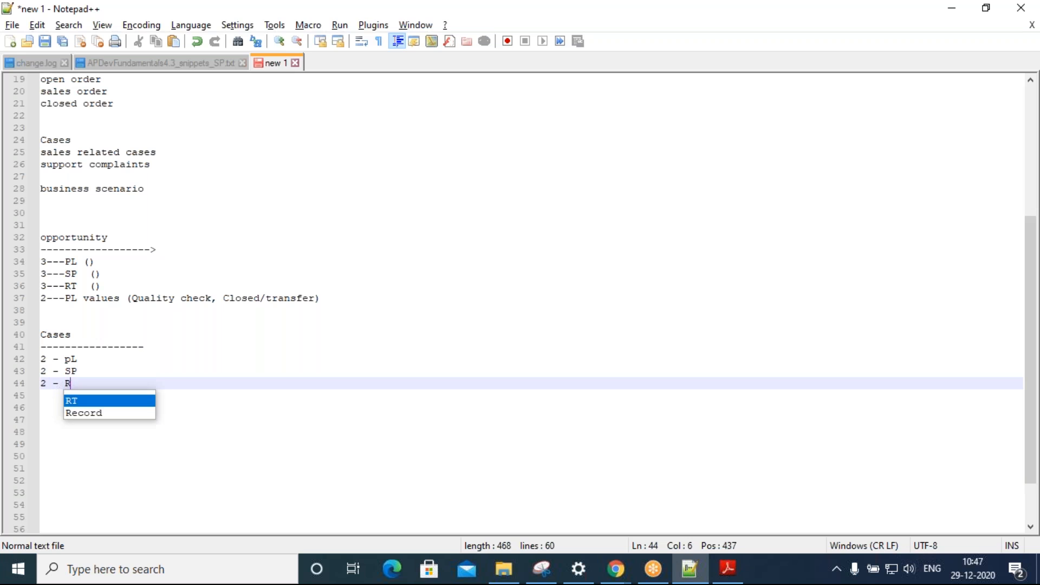
{"action": "key", "text": "Return"}
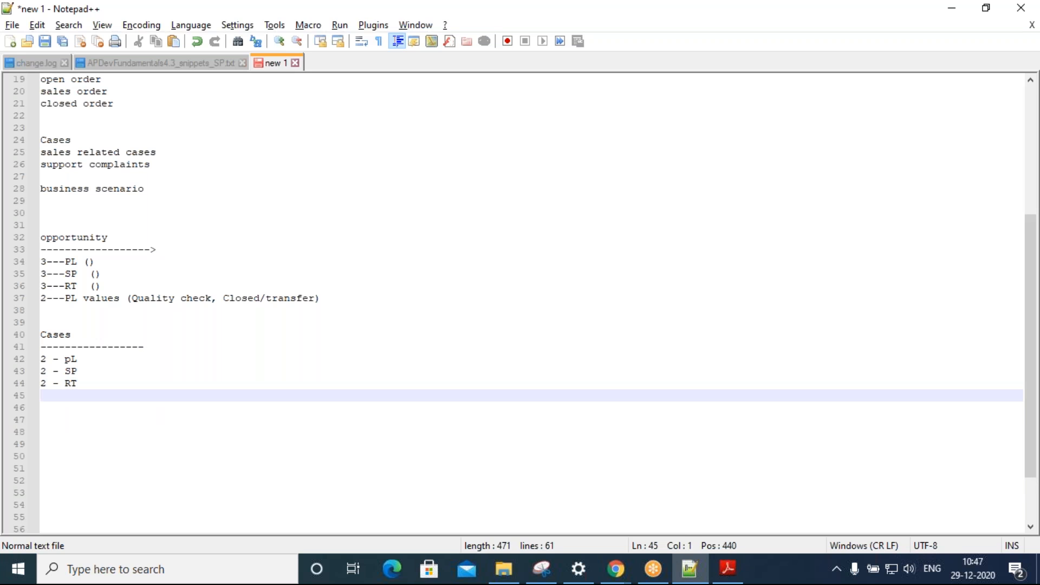
{"action": "type", "text": "3 - ()"}
{"action": "key", "text": "alt+Tab"}
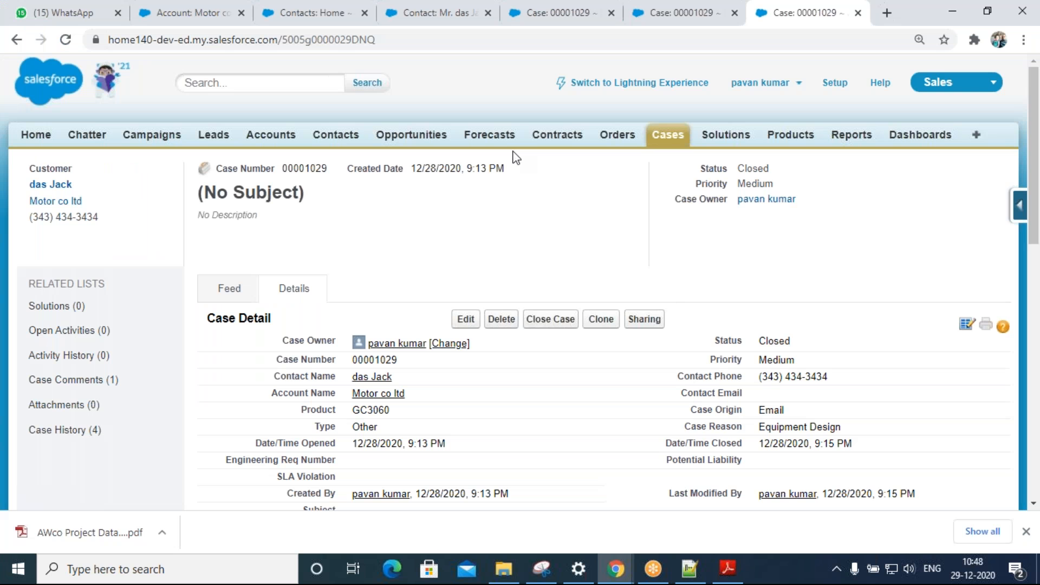
- Close the duplicate case, contact, contacts home and account browser tabs
{"action": "left_click", "coordinate": [734, 12]}
{"action": "left_click", "coordinate": [611, 13]}
{"action": "left_click", "coordinate": [488, 13]}
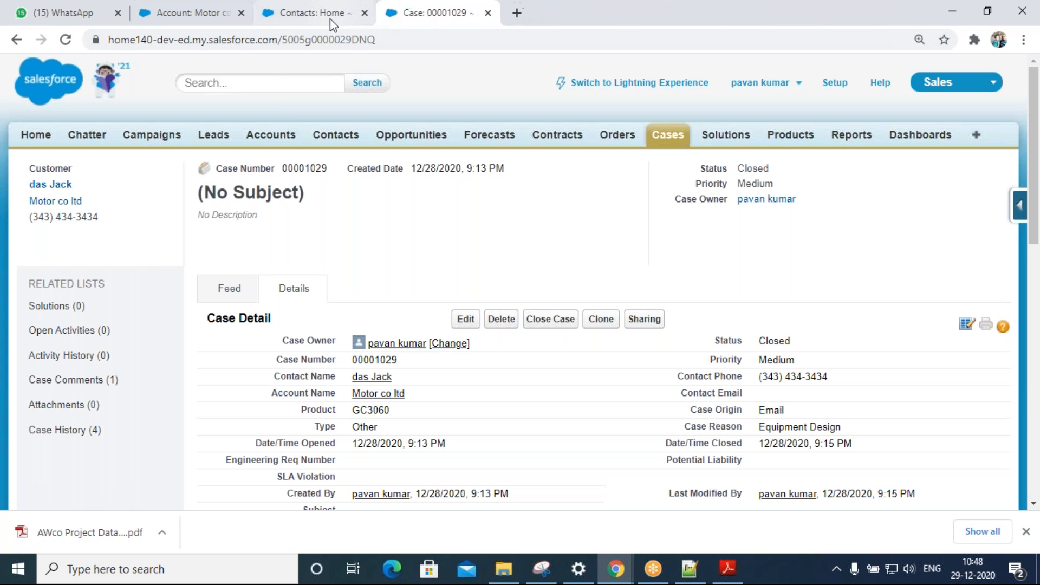
{"action": "left_click", "coordinate": [364, 12]}
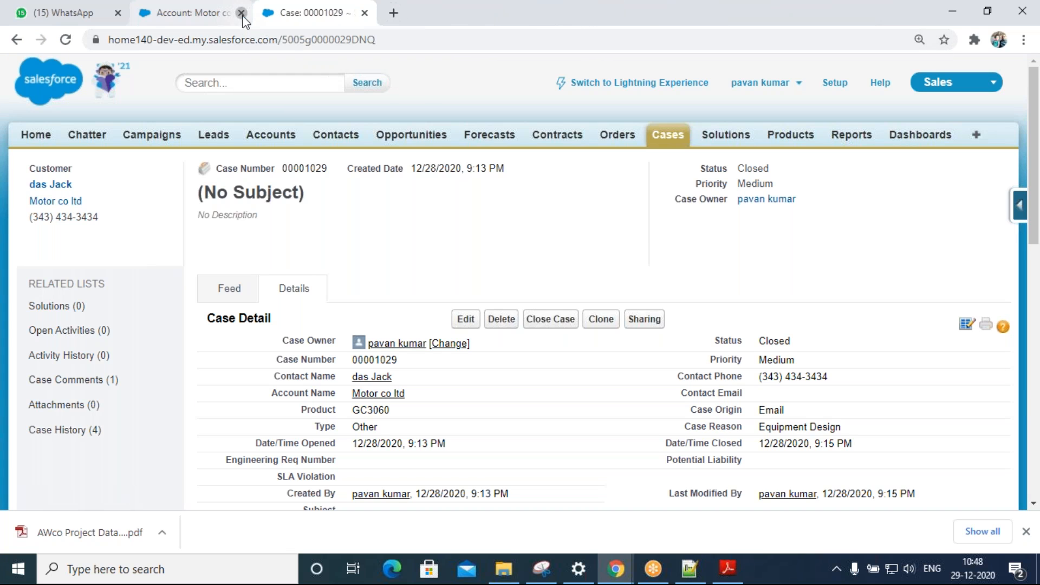
{"action": "left_click", "coordinate": [241, 12]}
- Go to Cases home and open the Case object setup via Quick Access View Object
{"action": "left_click", "coordinate": [424, 133]}
{"action": "left_click", "coordinate": [668, 136]}
{"action": "scroll", "coordinate": [802, 254], "scroll_direction": "down", "scroll_amount": 3}
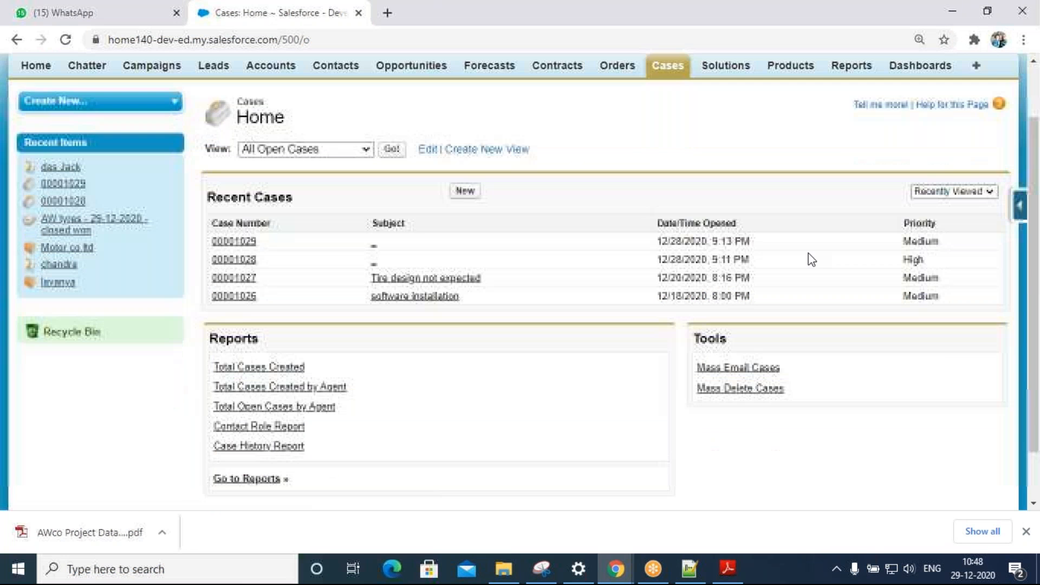
{"action": "mouse_move", "coordinate": [1010, 206]}
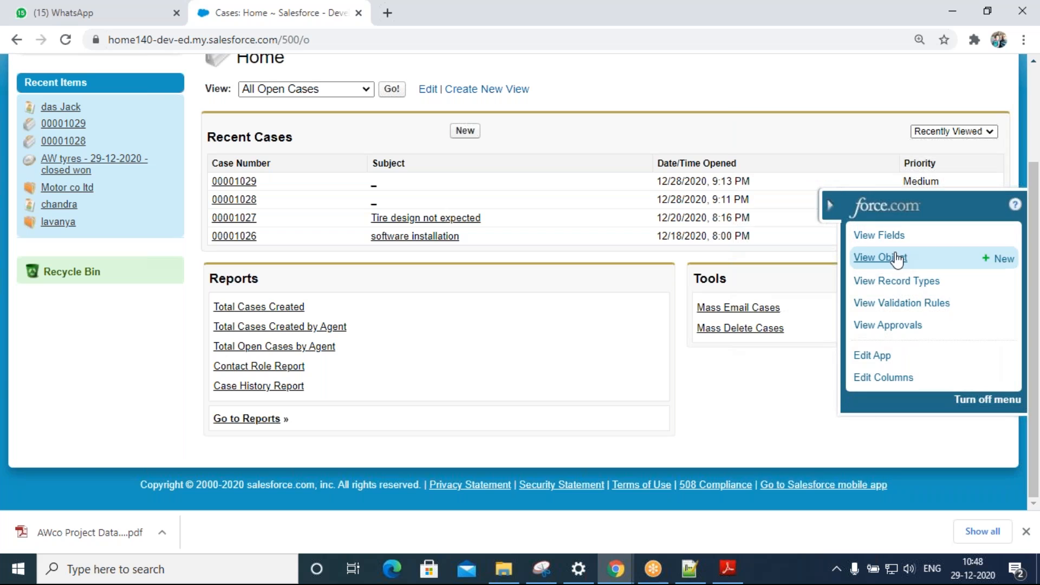
{"action": "left_click", "coordinate": [899, 257]}
- Open the Case Status field from the Fields list and scroll to its picklist values
{"action": "scroll", "coordinate": [296, 384], "scroll_direction": "down", "scroll_amount": 15}
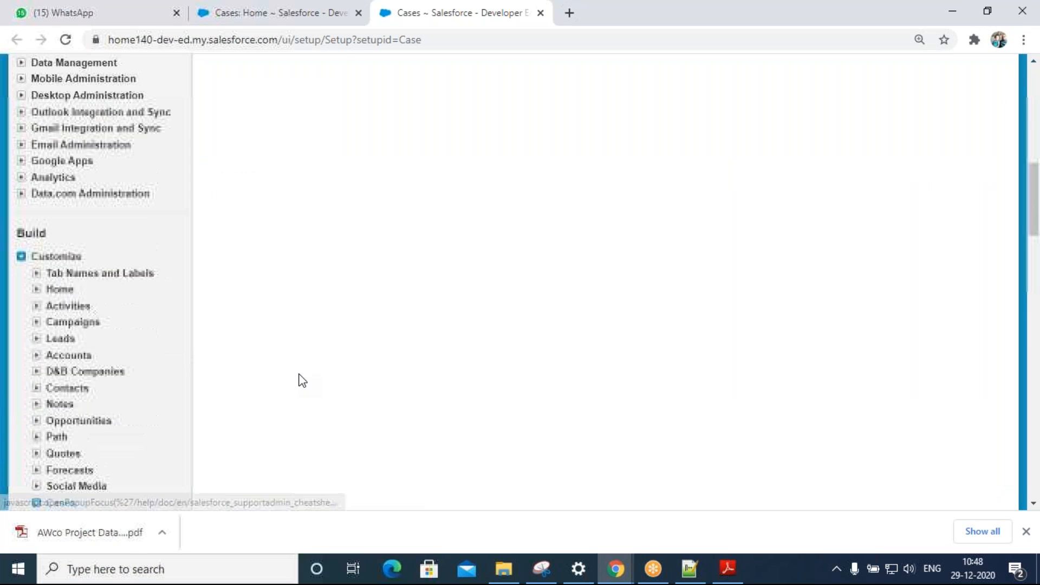
{"action": "left_click", "coordinate": [83, 211]}
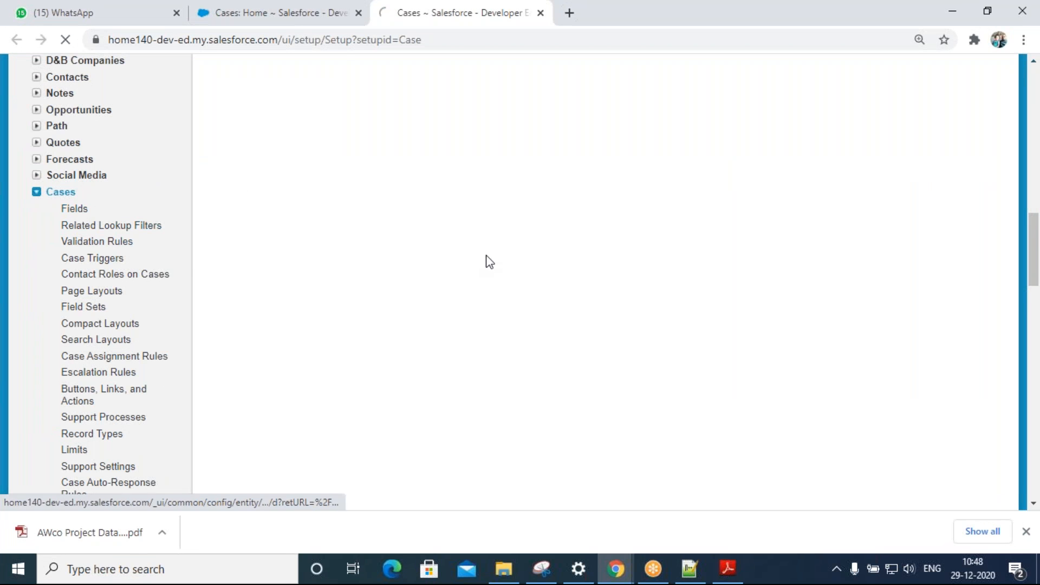
{"action": "scroll", "coordinate": [469, 326], "scroll_direction": "down", "scroll_amount": 10}
{"action": "scroll", "coordinate": [469, 327], "scroll_direction": "down", "scroll_amount": 5}
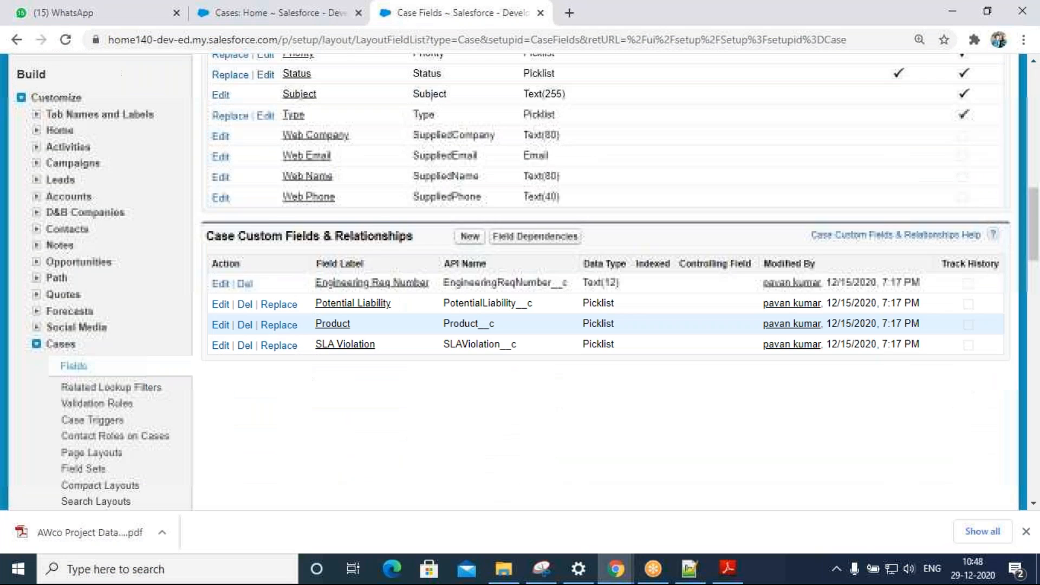
{"action": "scroll", "coordinate": [469, 190], "scroll_direction": "up", "scroll_amount": 1}
{"action": "left_click", "coordinate": [296, 151]}
{"action": "scroll", "coordinate": [395, 327], "scroll_direction": "down", "scroll_amount": 5}
{"action": "scroll", "coordinate": [395, 331], "scroll_direction": "down", "scroll_amount": 3}
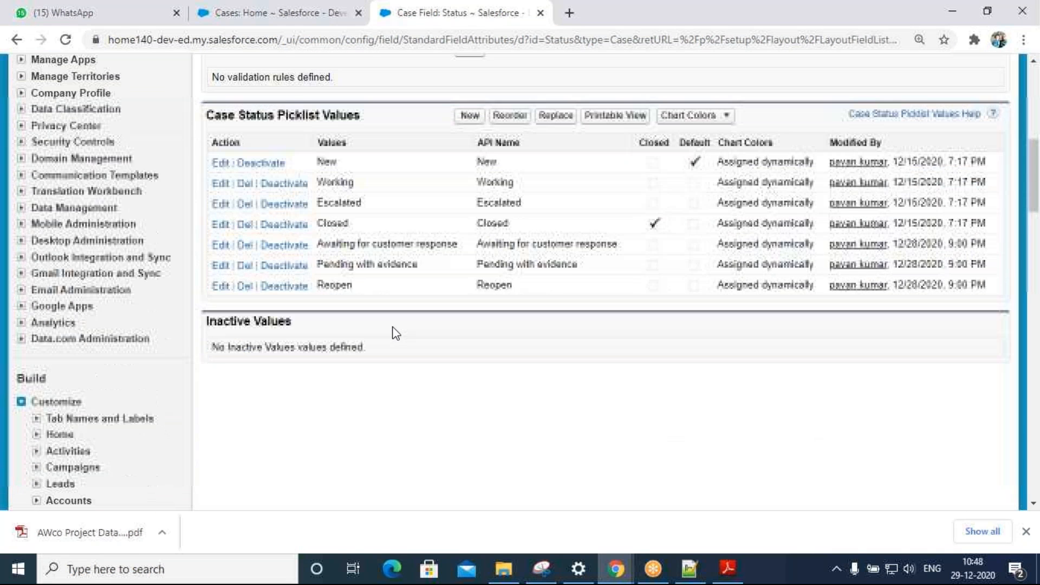
- Paste statuses Awaiting for customer response, Pending with evidence and Reopen into line 45's parentheses
{"action": "left_click_drag", "start_coordinate": [317, 243], "coordinate": [461, 242]}
{"action": "key", "text": "ctrl+c"}
{"action": "key", "text": "alt+Tab"}
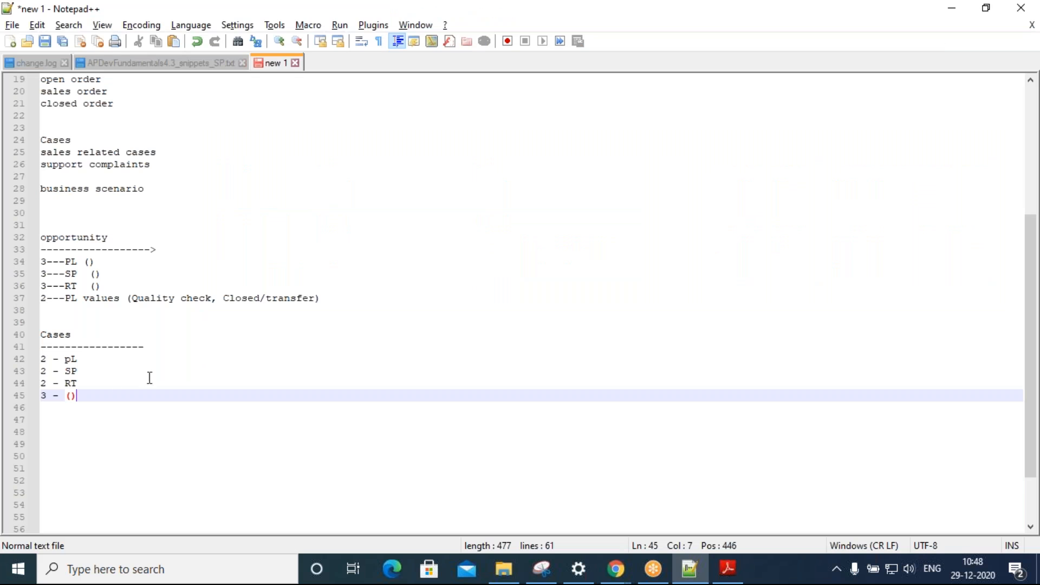
{"action": "left_click", "coordinate": [73, 396]}
{"action": "key", "text": "ctrl+v"}
{"action": "type", "text": ","}
{"action": "key", "text": "alt+Tab"}
{"action": "left_click_drag", "start_coordinate": [318, 264], "coordinate": [424, 265]}
{"action": "key", "text": "ctrl+c"}
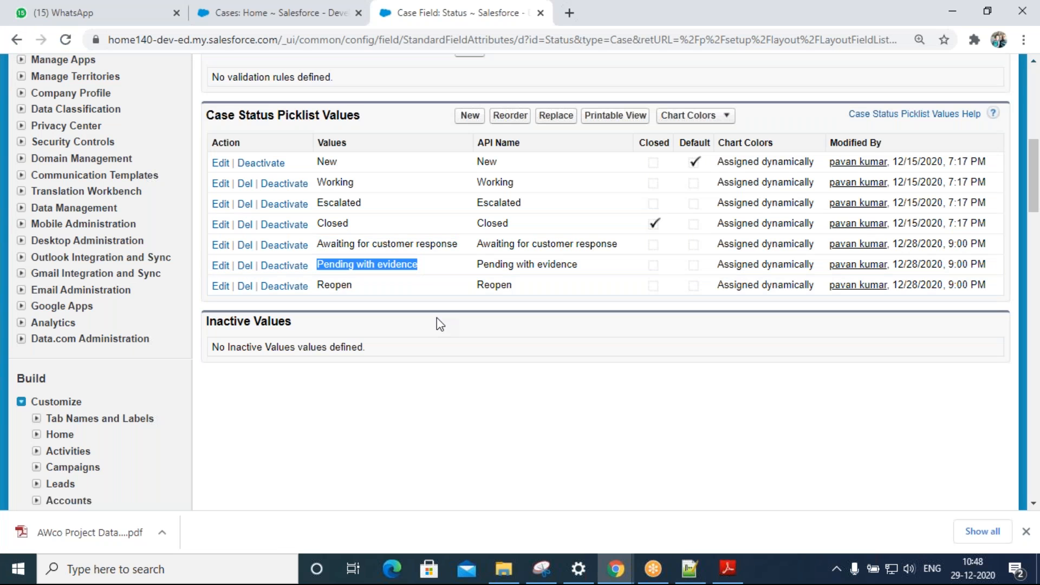
{"action": "key", "text": "alt+Tab"}
{"action": "key", "text": "ctrl+v"}
{"action": "type", "text": ","}
{"action": "key", "text": "alt+Tab"}
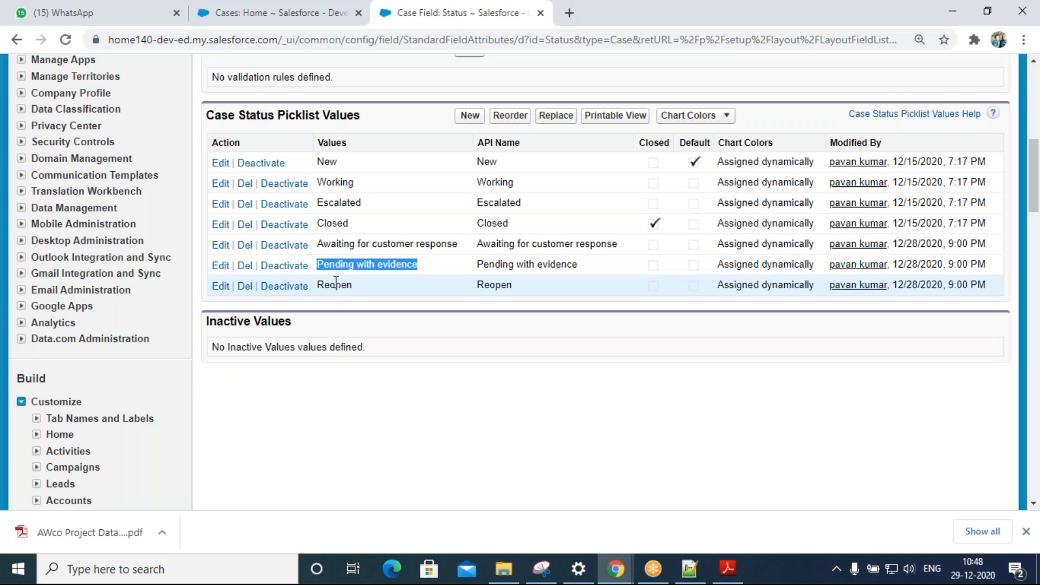
{"action": "double_click", "coordinate": [337, 285]}
{"action": "key", "text": "ctrl+c"}
{"action": "key", "text": "alt+Tab"}
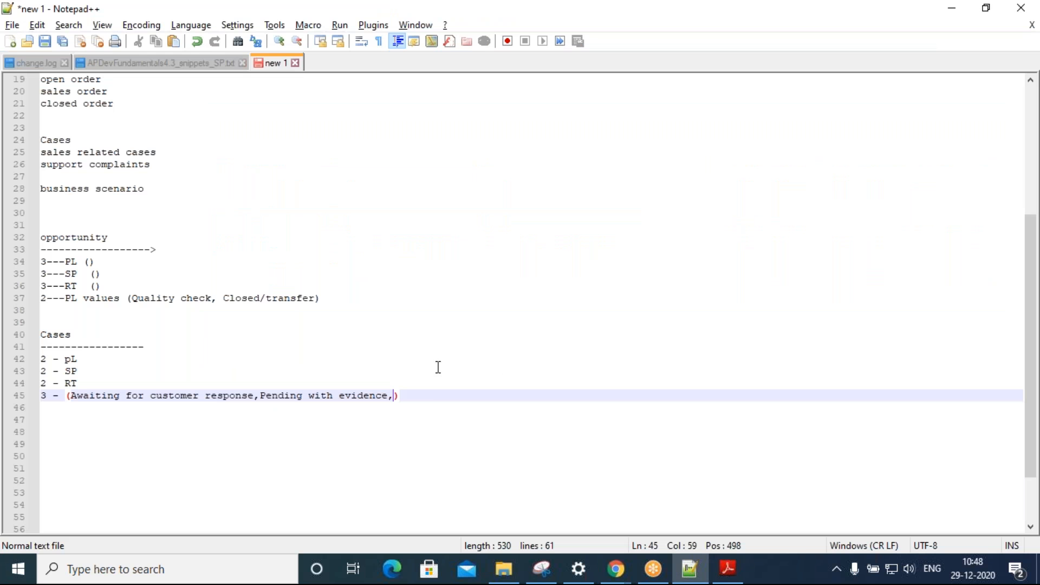
{"action": "key", "text": "ctrl+v"}
- Add empty parentheses after RT on line 44 and open the Case Record Types list
{"action": "key", "text": "Up"}
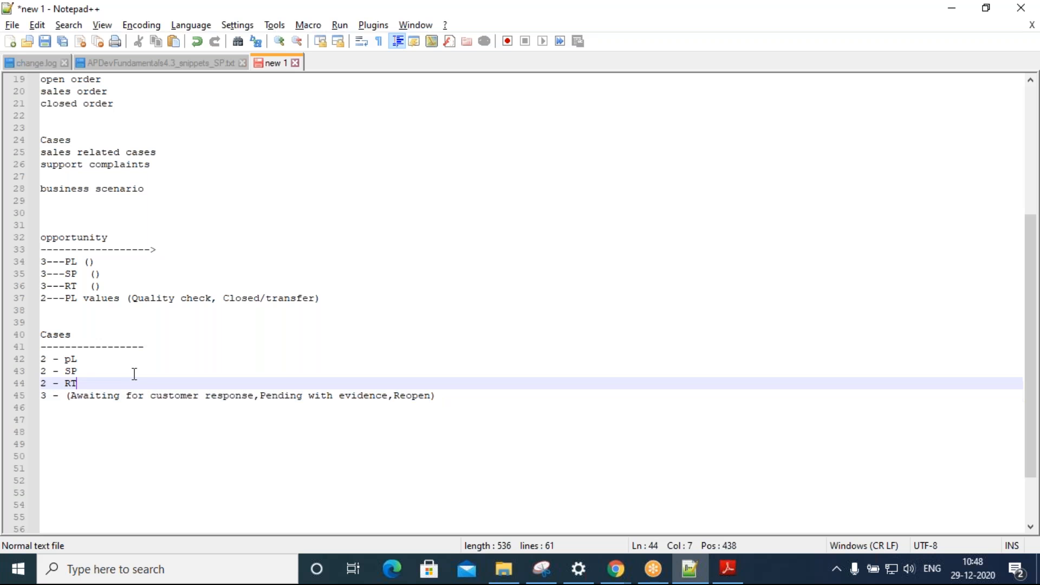
{"action": "type", "text": "()"}
{"action": "key", "text": "alt+Tab"}
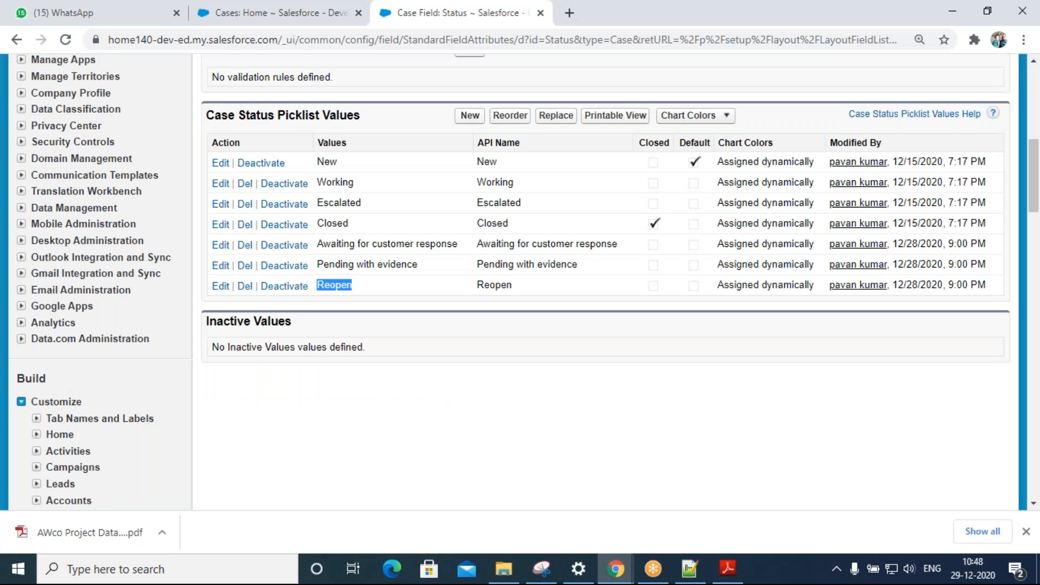
{"action": "scroll", "coordinate": [99, 377], "scroll_direction": "down", "scroll_amount": 12}
{"action": "left_click", "coordinate": [98, 217]}
{"action": "mouse_move", "coordinate": [275, 318]}
{"action": "left_mouse_down"}
{"action": "mouse_move", "coordinate": [312, 313]}
{"action": "mouse_move", "coordinate": [318, 332]}
{"action": "mouse_move", "coordinate": [271, 314]}
{"action": "left_mouse_up"}
{"action": "key", "text": "ctrl+c"}
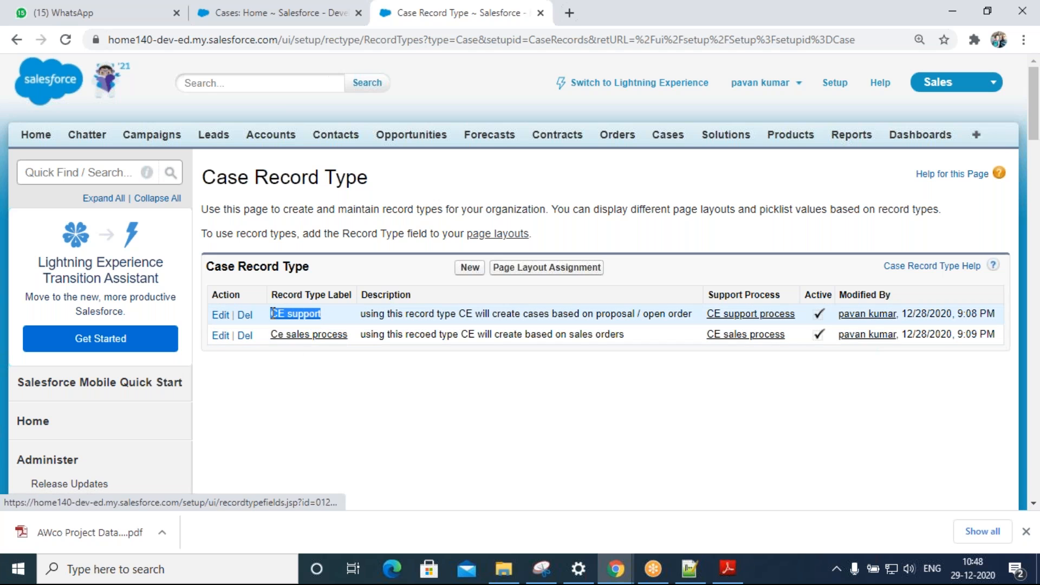
- Fill line 44's parentheses with record types CE support and Ce sales process
{"action": "key", "text": "alt+Tab"}
{"action": "left_click", "coordinate": [91, 383]}
{"action": "key", "text": "ctrl+v"}
{"action": "type", "text": ","}
{"action": "key", "text": "alt+Tab"}
{"action": "left_click_drag", "start_coordinate": [352, 336], "coordinate": [271, 341]}
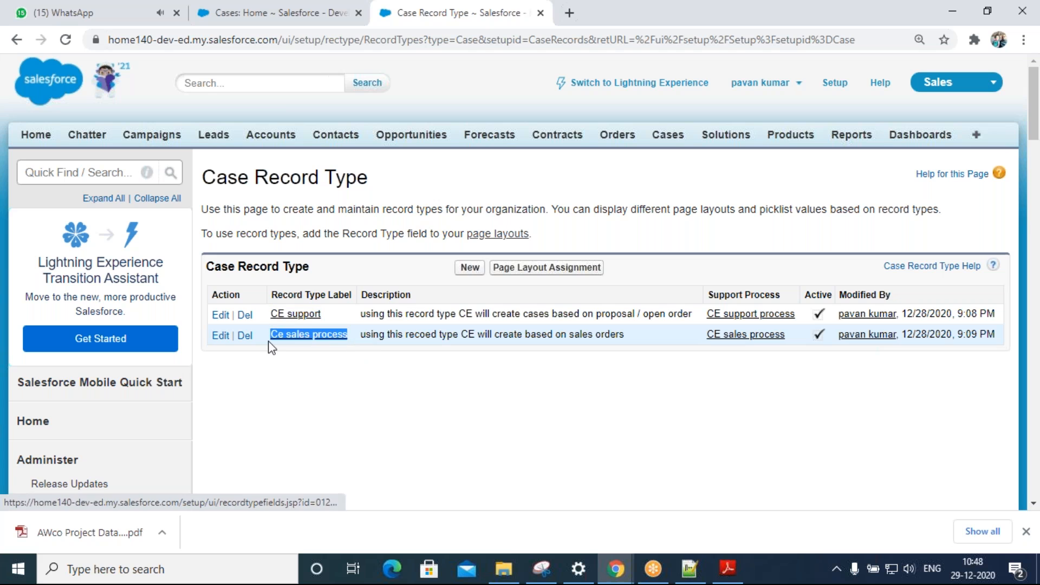
{"action": "key", "text": "ctrl+c"}
{"action": "key", "text": "alt+Tab"}
{"action": "key", "text": "ctrl+v"}
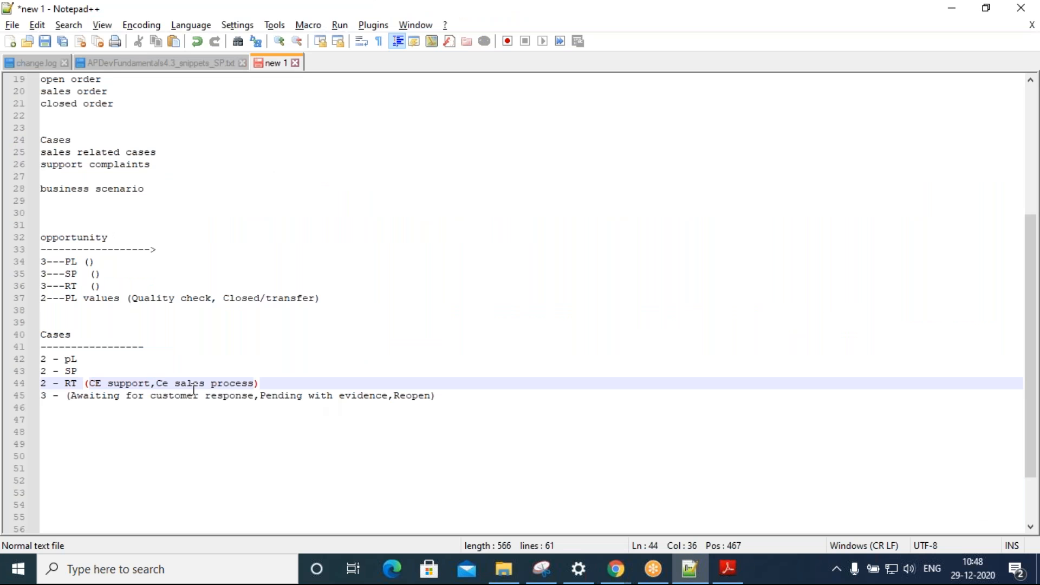
- Add parentheses to the SP line and list support processes CE sales process and CE support
{"action": "left_click", "coordinate": [116, 372]}
{"action": "type", "text": "()"}
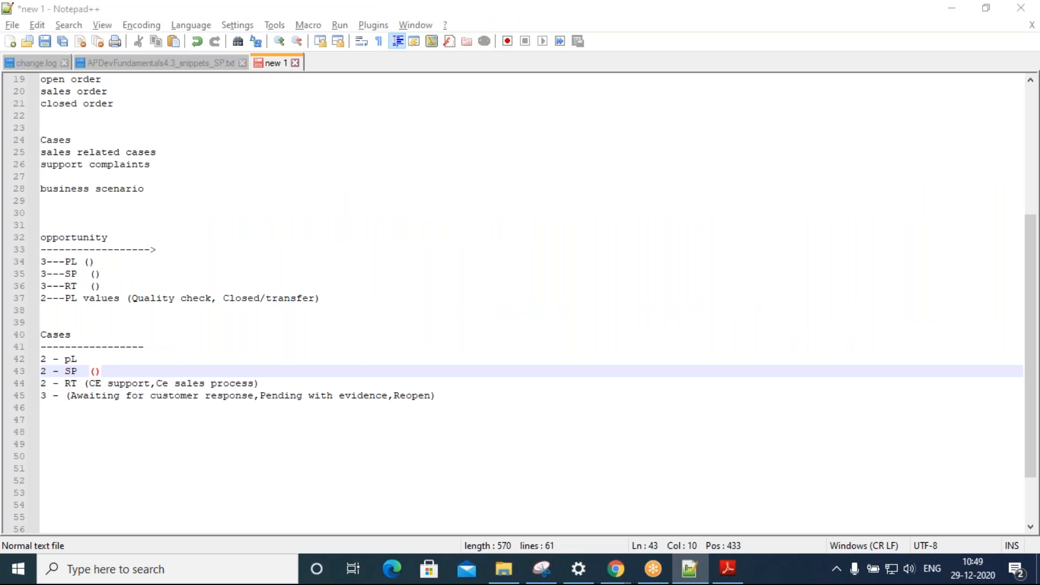
{"action": "key", "text": "alt+Tab"}
{"action": "scroll", "coordinate": [107, 391], "scroll_direction": "down", "scroll_amount": 15}
{"action": "scroll", "coordinate": [98, 379], "scroll_direction": "down", "scroll_amount": 4}
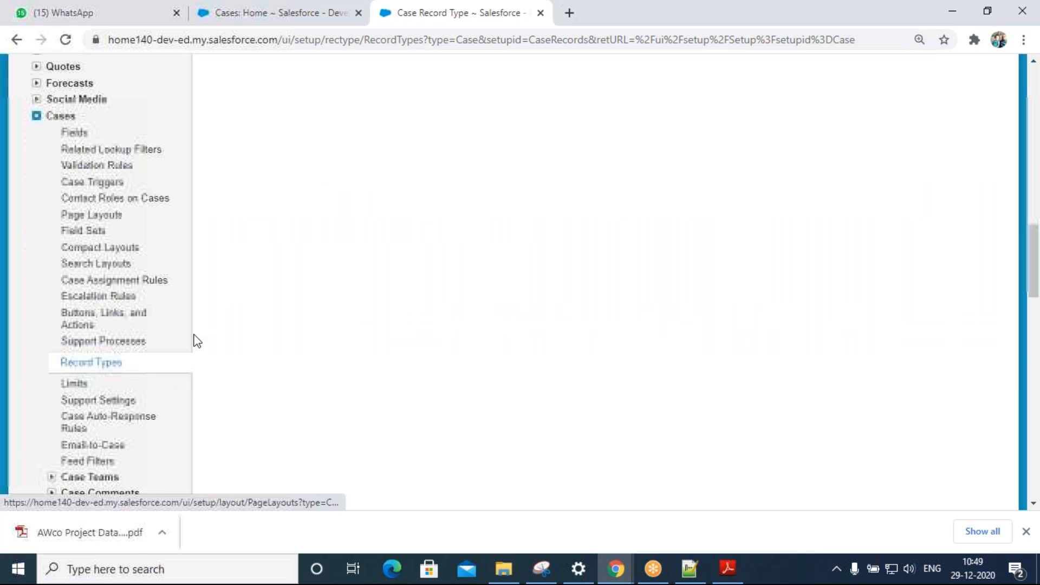
{"action": "left_click", "coordinate": [109, 343]}
{"action": "left_click_drag", "start_coordinate": [350, 314], "coordinate": [259, 316]}
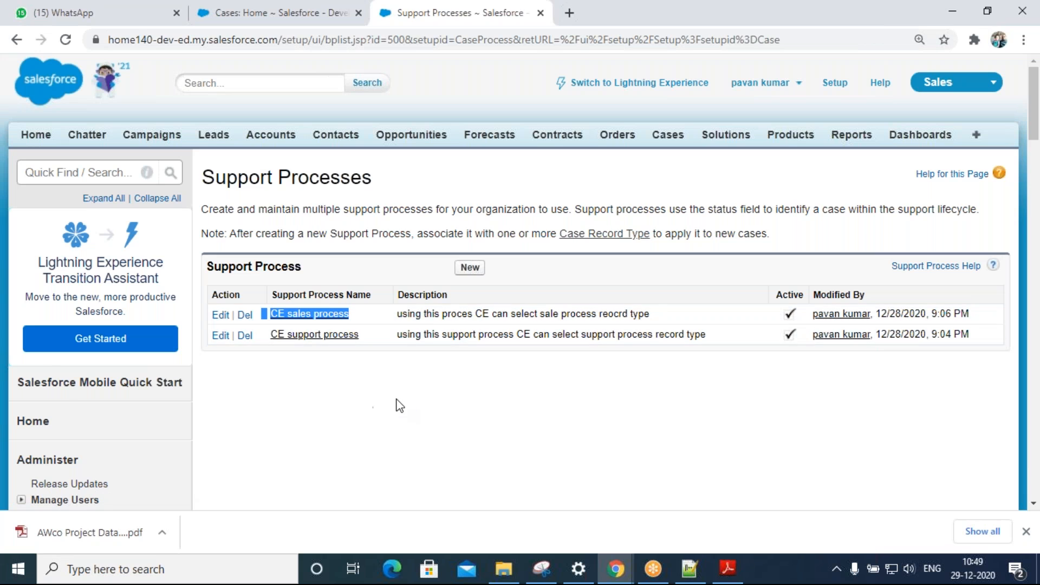
{"action": "key", "text": "alt+Tab"}
{"action": "key", "text": "ctrl+v"}
{"action": "type", "text": ","}
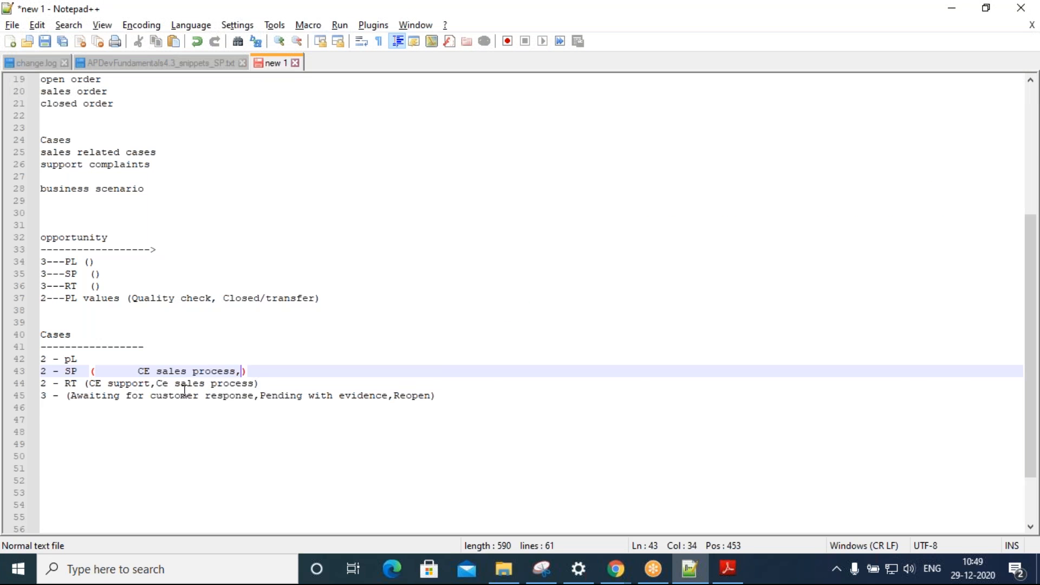
{"action": "key", "text": "alt+Tab"}
{"action": "left_click_drag", "start_coordinate": [360, 335], "coordinate": [271, 343]}
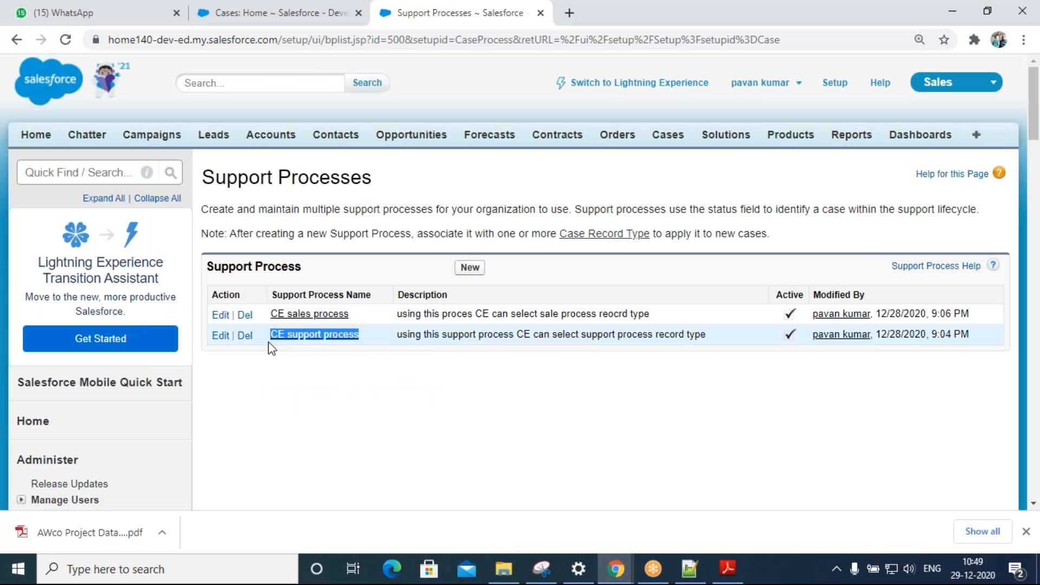
{"action": "key", "text": "alt+Tab"}
{"action": "key", "text": "ctrl+v"}
- Add parentheses to the pL line and list page layouts CE sales case and CE support case
{"action": "left_click", "coordinate": [189, 359]}
{"action": "type", "text": "("}
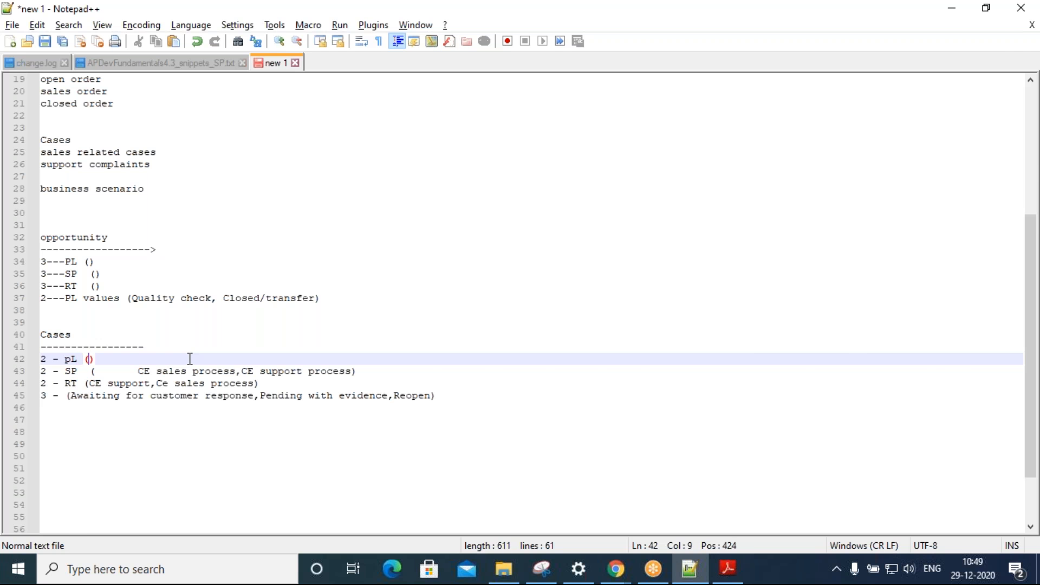
{"action": "key", "text": "alt+Tab"}
{"action": "scroll", "coordinate": [84, 367], "scroll_direction": "down", "scroll_amount": 15}
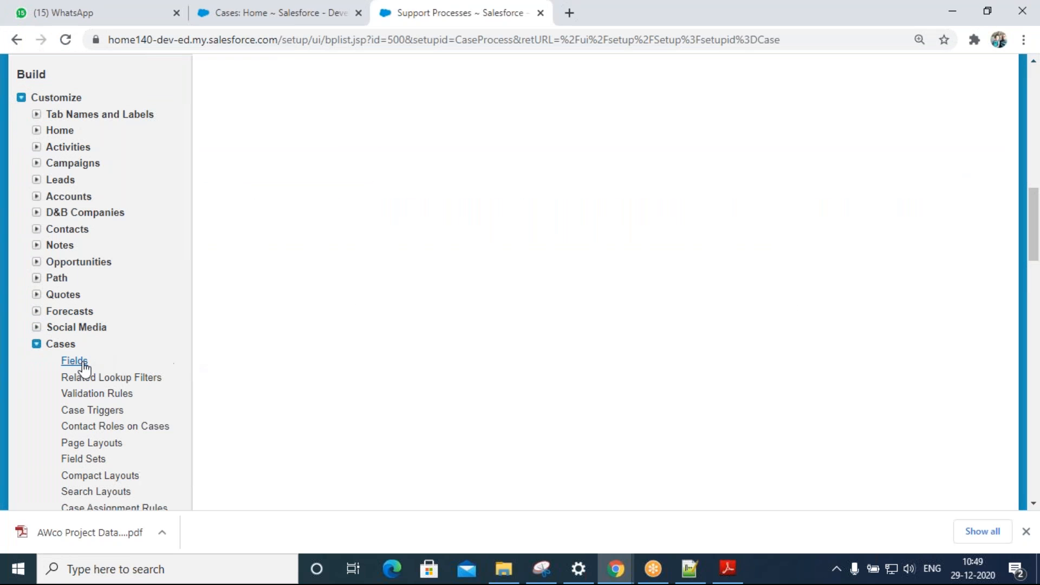
{"action": "left_click", "coordinate": [90, 442]}
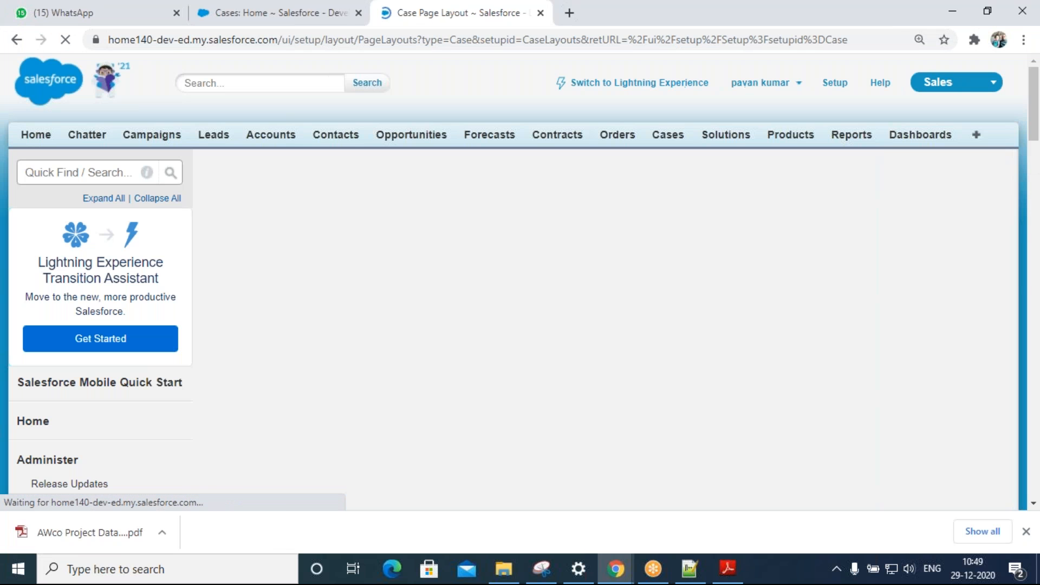
{"action": "scroll", "coordinate": [367, 276], "scroll_direction": "down", "scroll_amount": 3}
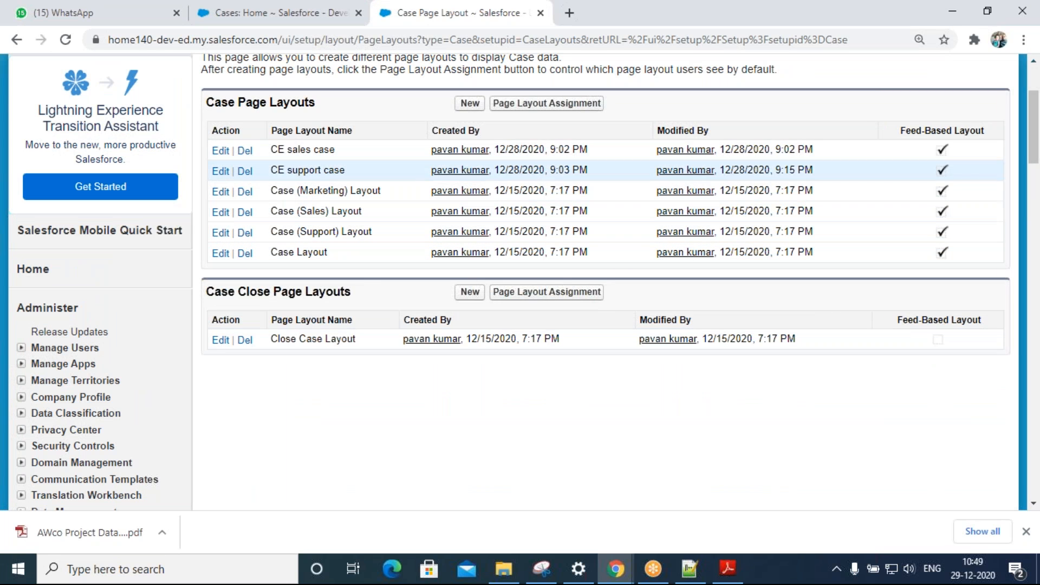
{"action": "left_click_drag", "start_coordinate": [345, 157], "coordinate": [268, 159]}
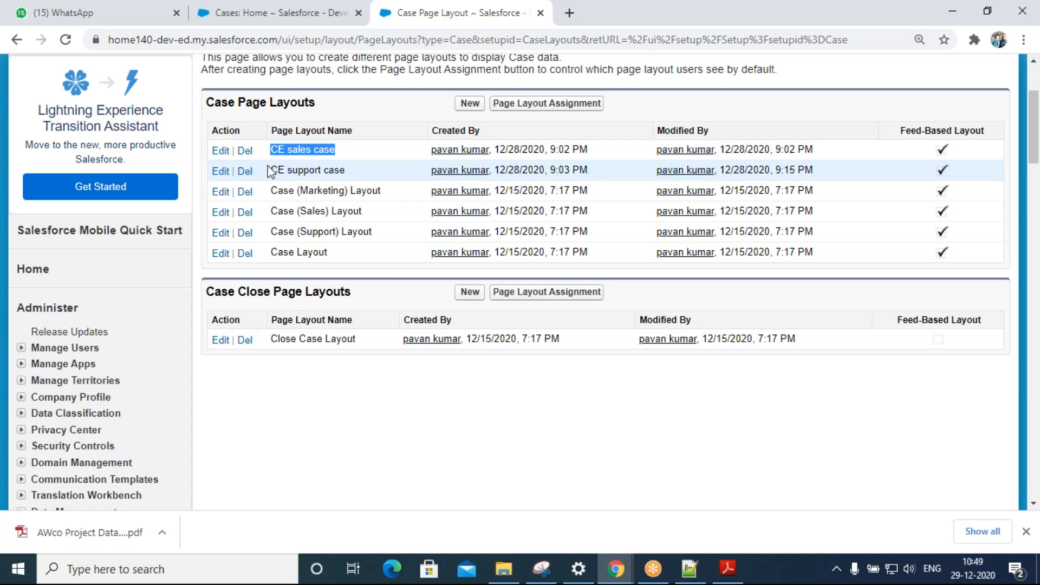
{"action": "key", "text": "alt+Tab"}
{"action": "key", "text": "ctrl+v"}
{"action": "type", "text": ","}
{"action": "key", "text": "alt+Tab"}
{"action": "left_click_drag", "start_coordinate": [347, 171], "coordinate": [268, 172]}
{"action": "key", "text": "alt+Tab"}
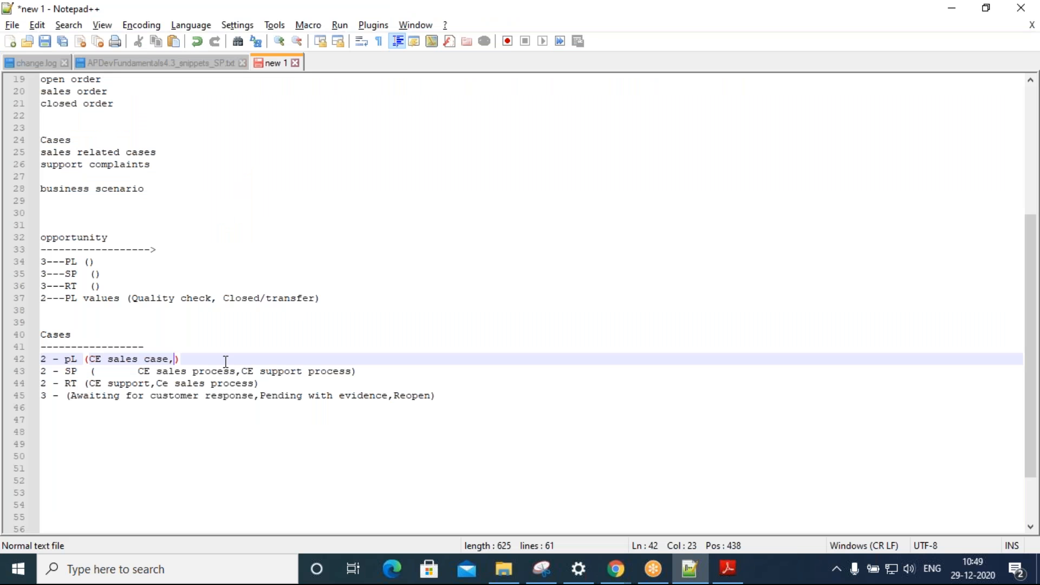
{"action": "key", "text": "ctrl+v"}
- Place the cursor in line 34's empty parentheses and return to Salesforce setup
{"action": "left_click", "coordinate": [90, 262]}
{"action": "key", "text": "alt+Tab"}
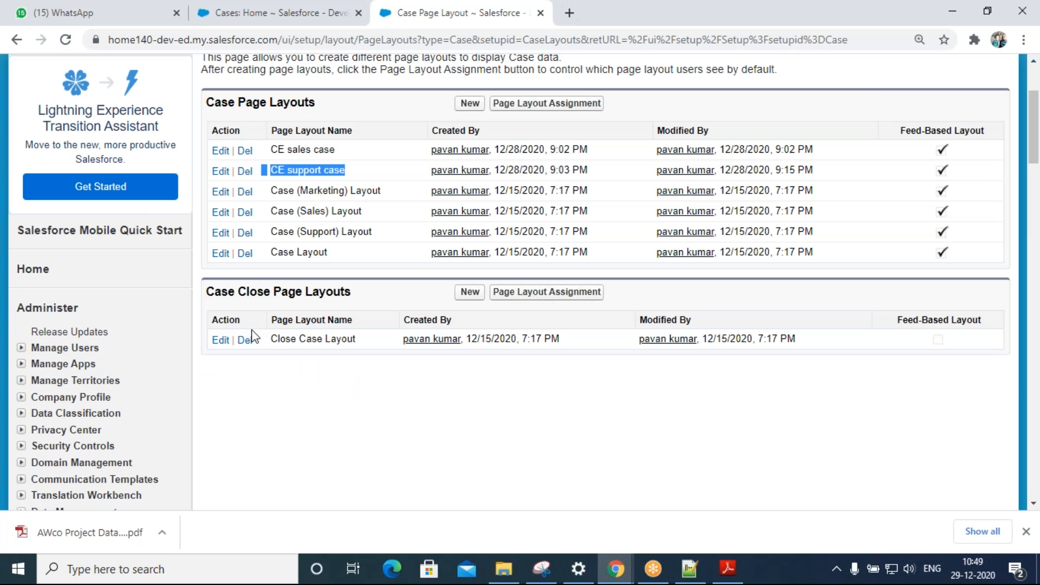
{"action": "scroll", "coordinate": [95, 343], "scroll_direction": "down", "scroll_amount": 12}
{"action": "scroll", "coordinate": [82, 308], "scroll_direction": "up", "scroll_amount": 1}
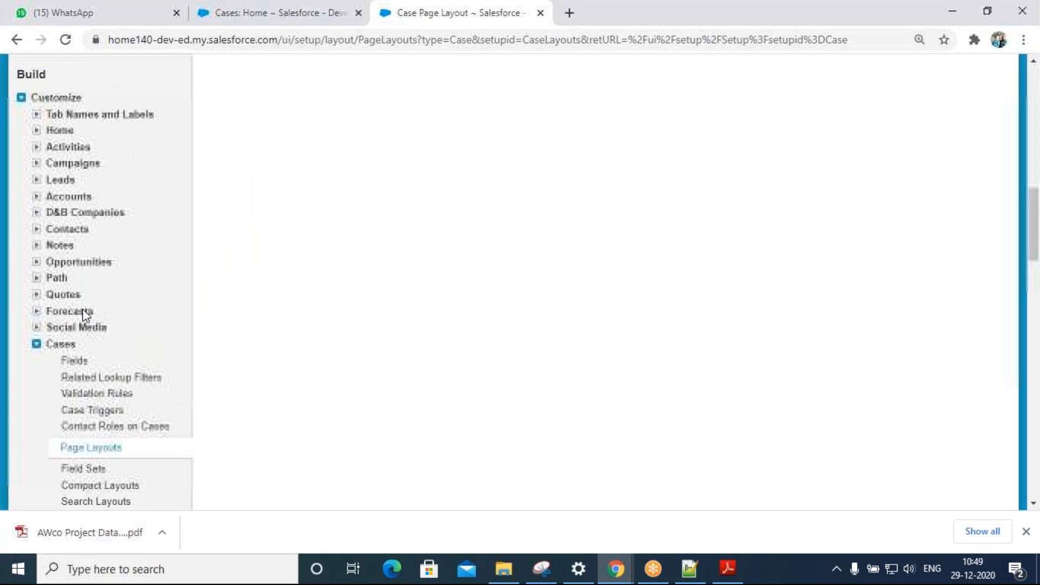
- Open the Opportunity page layouts and paste 'Order proposal Layout' into line 34
{"action": "left_click", "coordinate": [36, 262]}
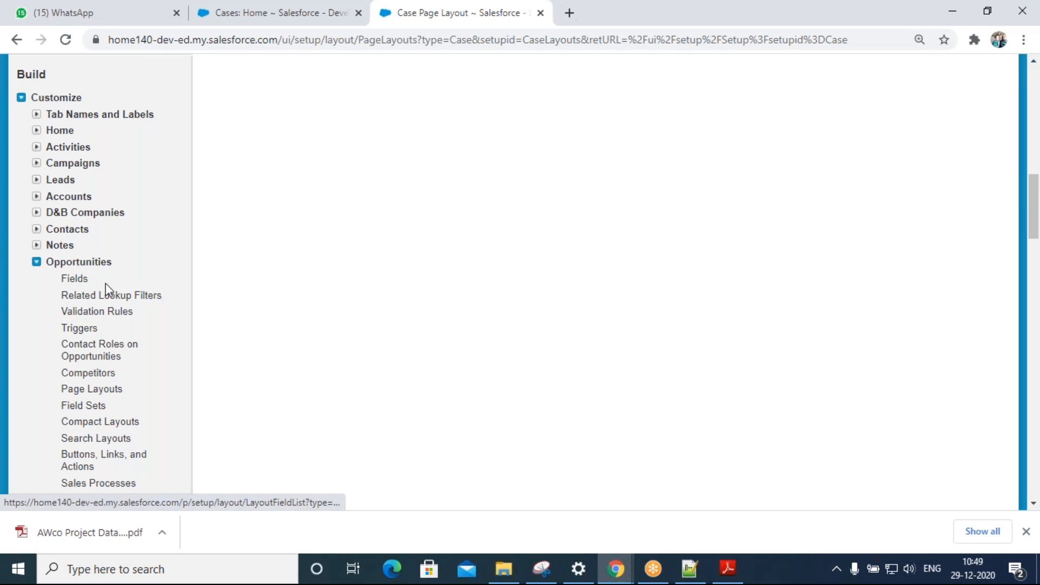
{"action": "left_click", "coordinate": [91, 389]}
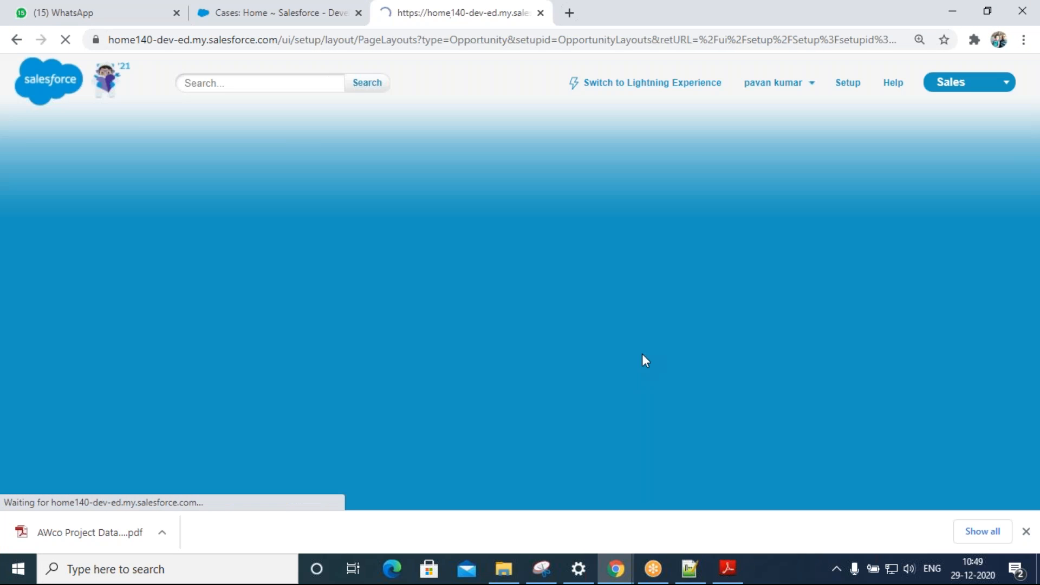
{"action": "scroll", "coordinate": [632, 325], "scroll_direction": "down", "scroll_amount": 3}
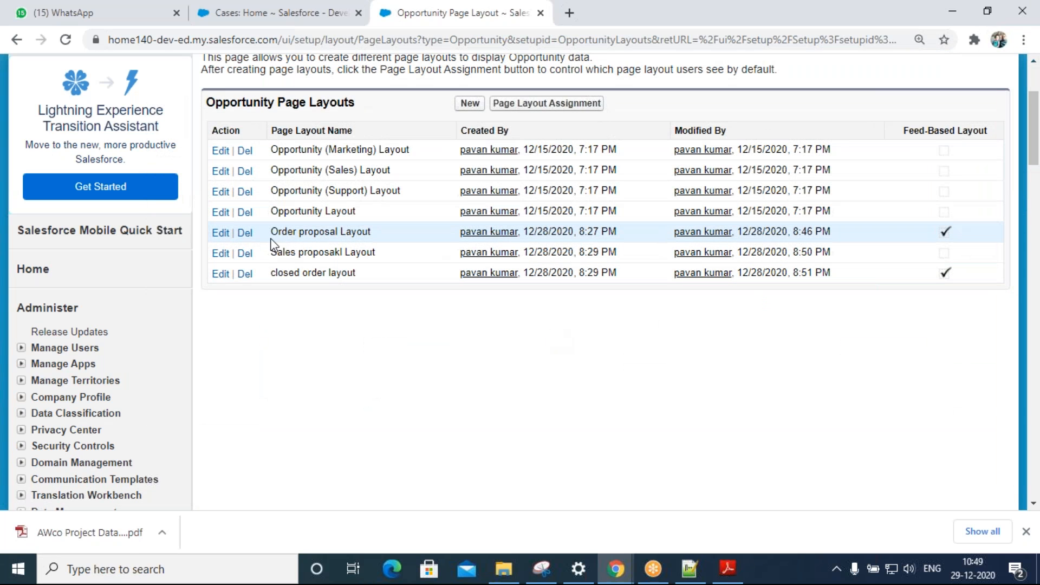
{"action": "left_click_drag", "start_coordinate": [271, 232], "coordinate": [388, 233]}
{"action": "key", "text": "ctrl+c"}
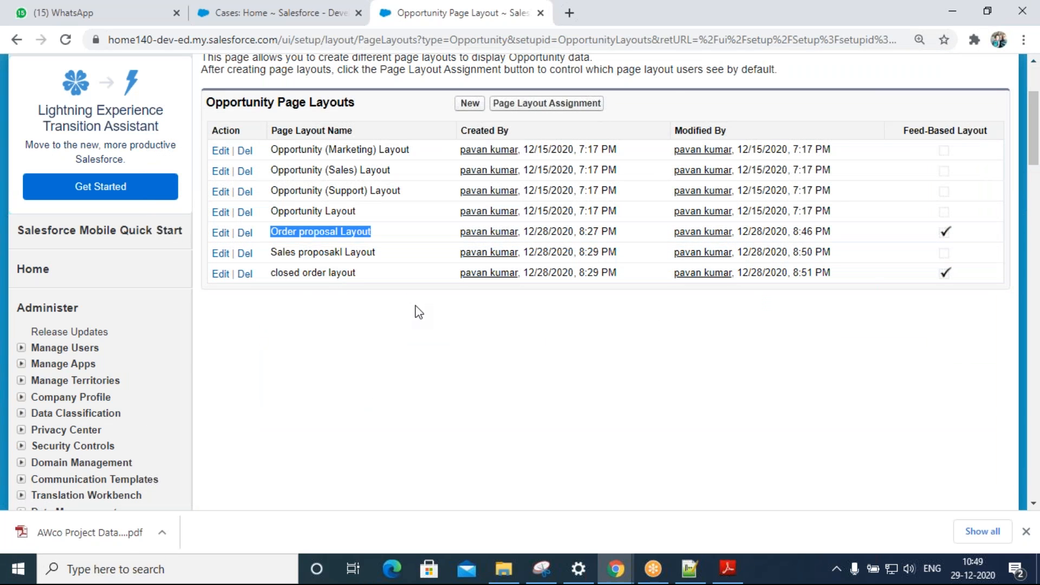
{"action": "key", "text": "alt+Tab"}
{"action": "key", "text": "ctrl+v"}
{"action": "type", "text": ","}
- Append 'Sales proposakl Layout' and 'closed order layout', comma-separated, to line 34
{"action": "key", "text": "alt+Tab"}
{"action": "left_click_drag", "start_coordinate": [272, 255], "coordinate": [375, 258]}
{"action": "key", "text": "ctrl+c"}
{"action": "key", "text": "alt+Tab"}
{"action": "key", "text": "ctrl+v"}
{"action": "type", "text": ","}
{"action": "key", "text": "alt+Tab"}
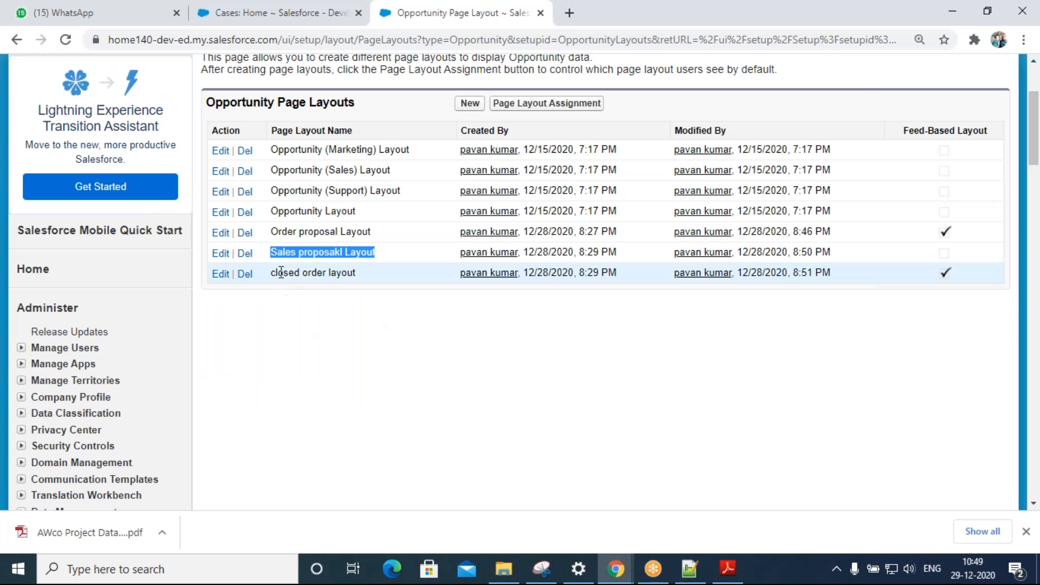
{"action": "left_click_drag", "start_coordinate": [272, 272], "coordinate": [380, 276]}
{"action": "key", "text": "ctrl+c"}
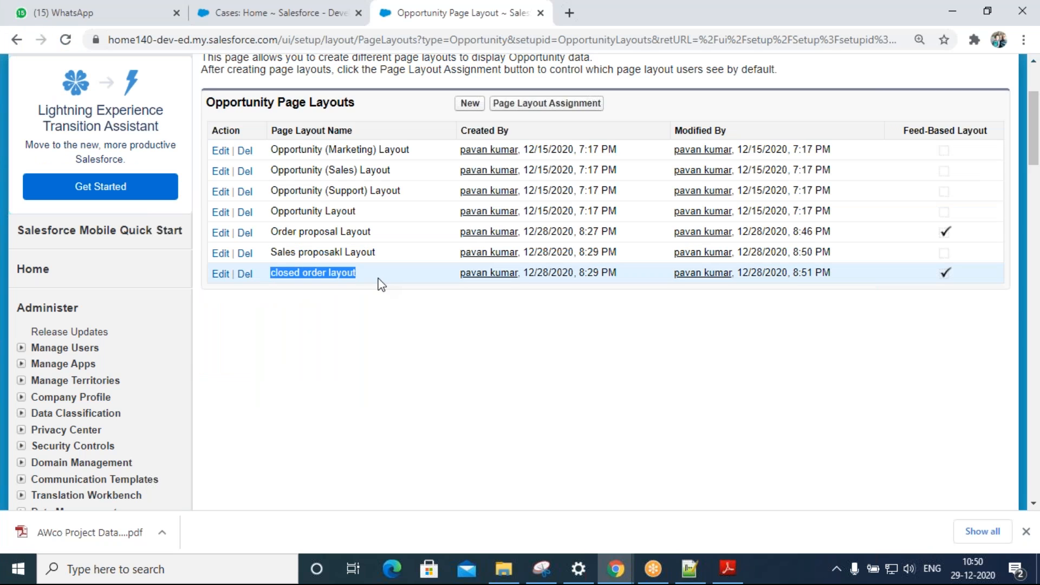
{"action": "key", "text": "alt+Tab"}
{"action": "key", "text": "ctrl+v"}
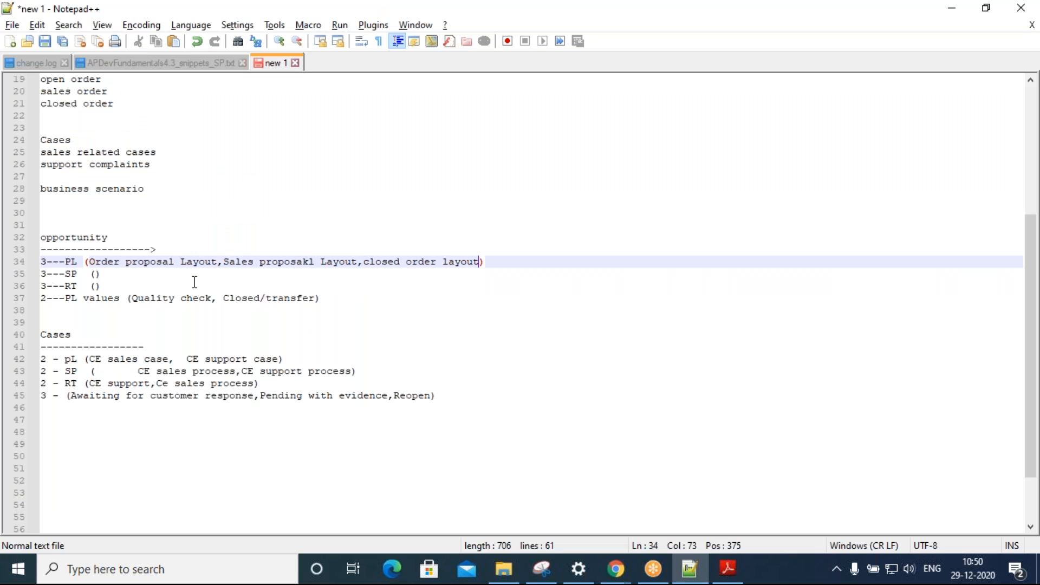
- Place the cursor in the empty SP parentheses and scroll down the Salesforce setup page
{"action": "left_click", "coordinate": [97, 275]}
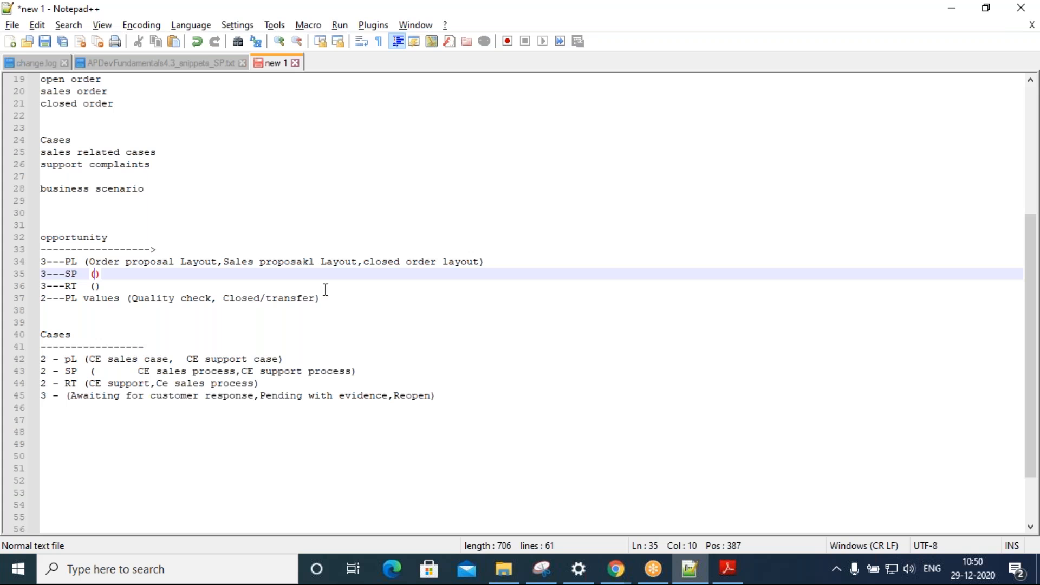
{"action": "key", "text": "alt+Tab"}
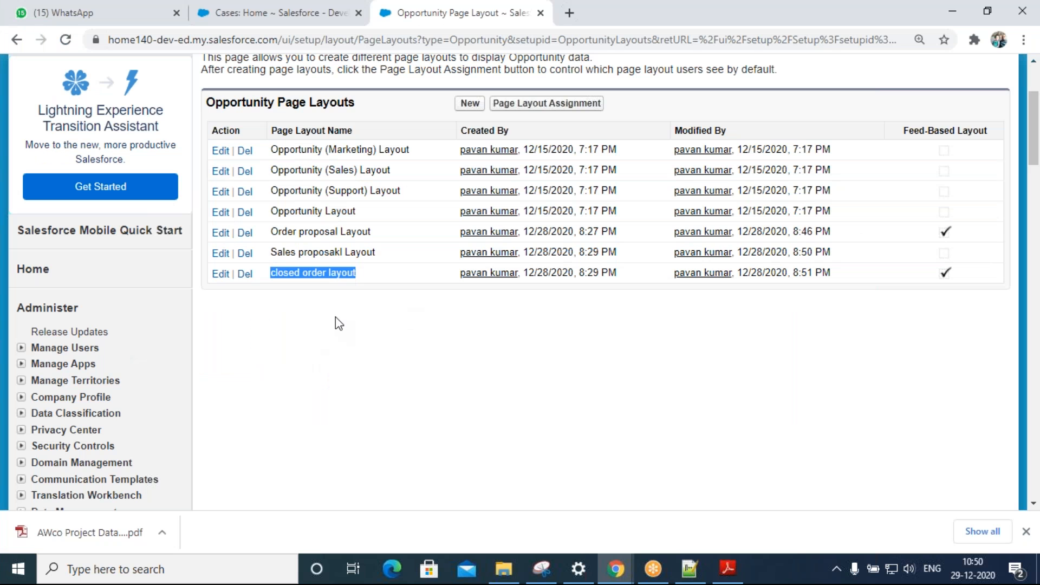
{"action": "scroll", "coordinate": [336, 317], "scroll_direction": "down", "scroll_amount": 10}
{"action": "scroll", "coordinate": [352, 365], "scroll_direction": "down", "scroll_amount": 4}
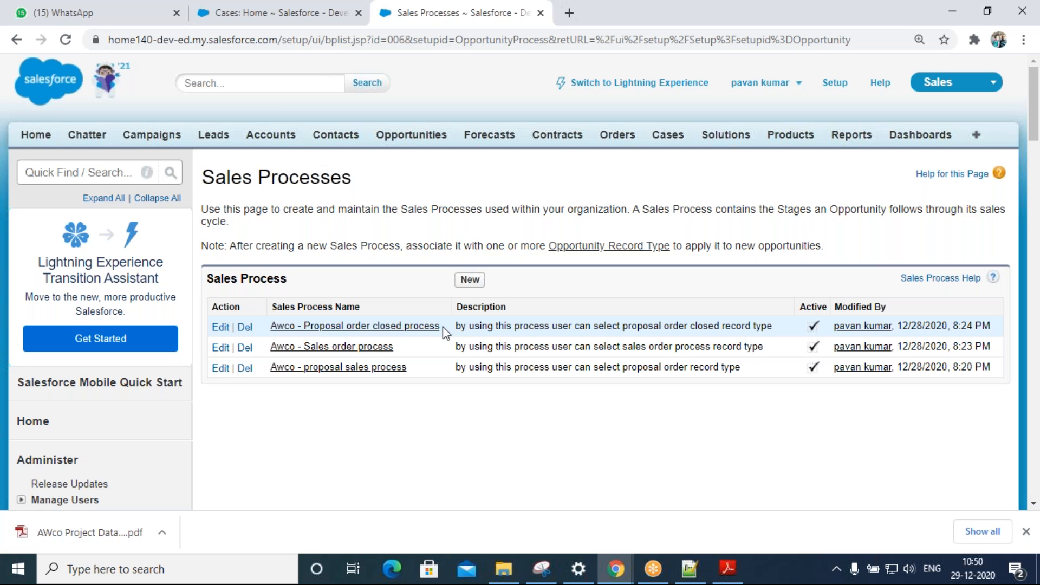
- Copy 'Awco - Proposal order closed' and 'Awco - Sales order' into the SP line, comma-separated
{"action": "left_click_drag", "start_coordinate": [443, 327], "coordinate": [270, 326]}
{"action": "key", "text": "ctrl+c"}
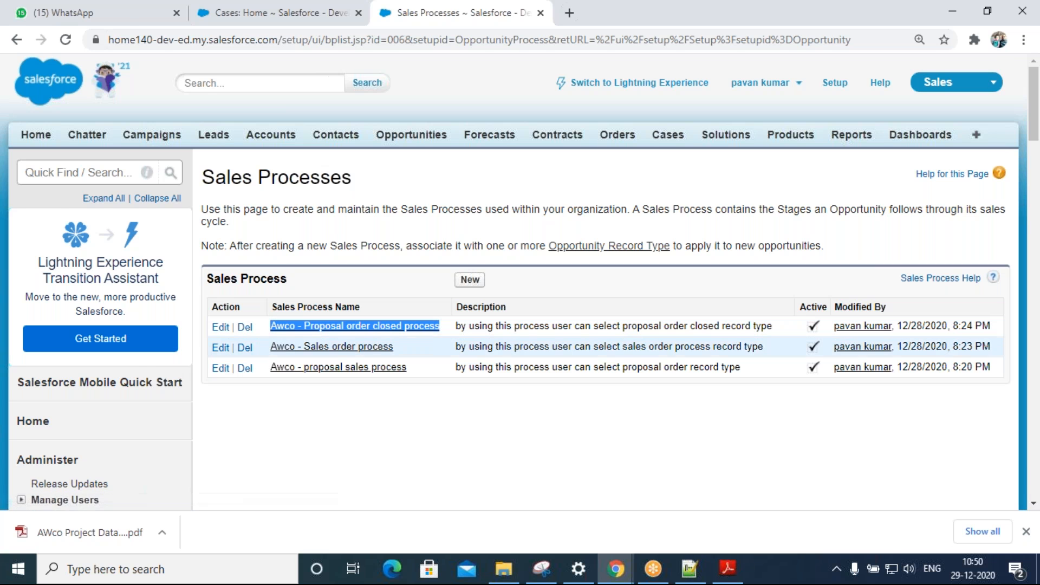
{"action": "key", "text": "alt+Tab"}
{"action": "key", "text": "ctrl+v"}
{"action": "type", "text": ","}
{"action": "key", "text": "alt+Tab"}
{"action": "left_click_drag", "start_coordinate": [394, 346], "coordinate": [270, 348]}
{"action": "key", "text": "ctrl+c"}
{"action": "key", "text": "alt+Tab"}
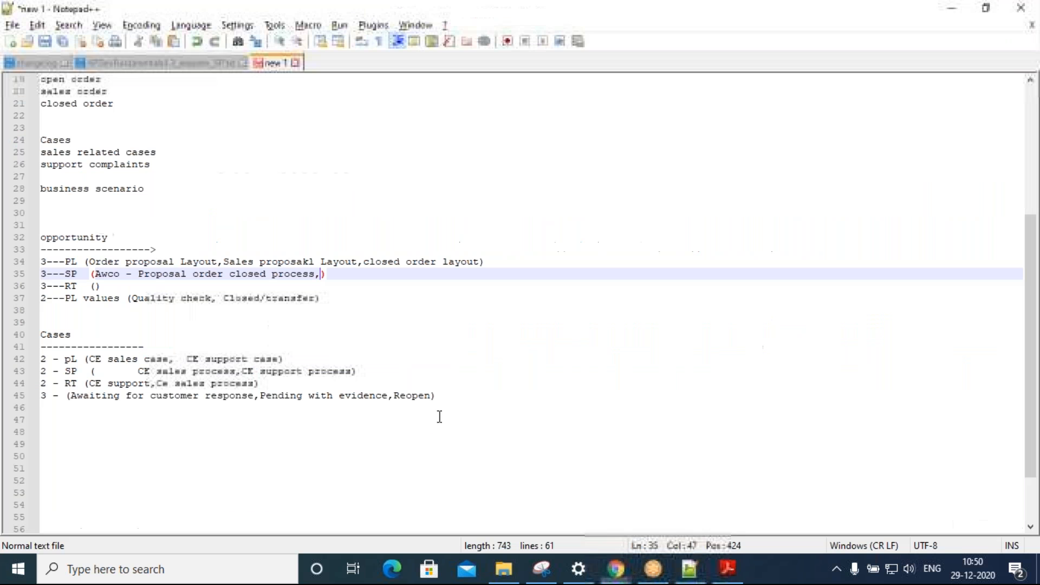
{"action": "key", "text": "ctrl+v"}
{"action": "type", "text": ","}
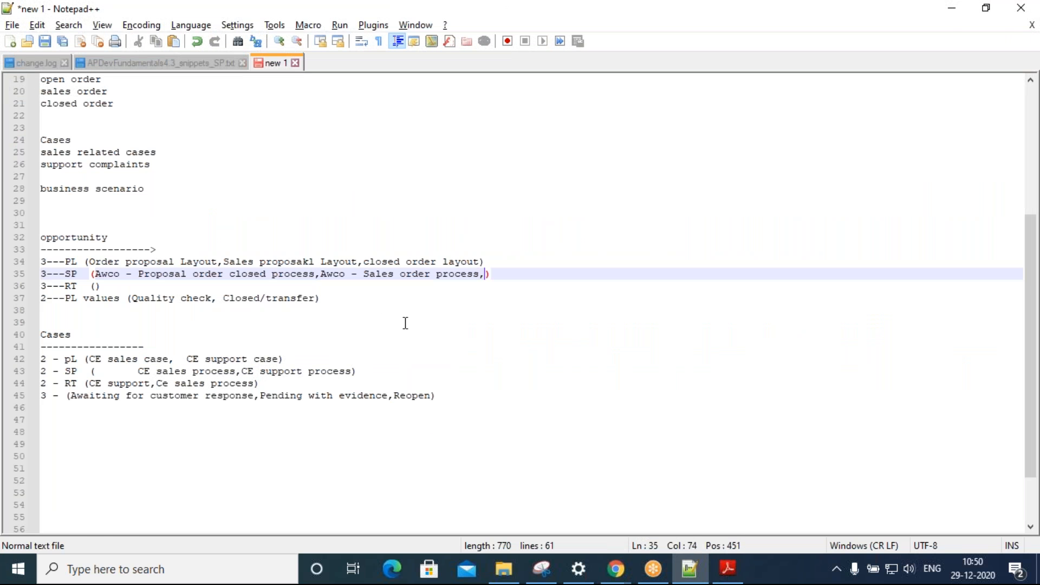
- Add 'Awco - proposal sales process' as the third sales process on line 35
{"action": "key", "text": "alt+Tab"}
{"action": "left_click_drag", "start_coordinate": [410, 369], "coordinate": [262, 359]}
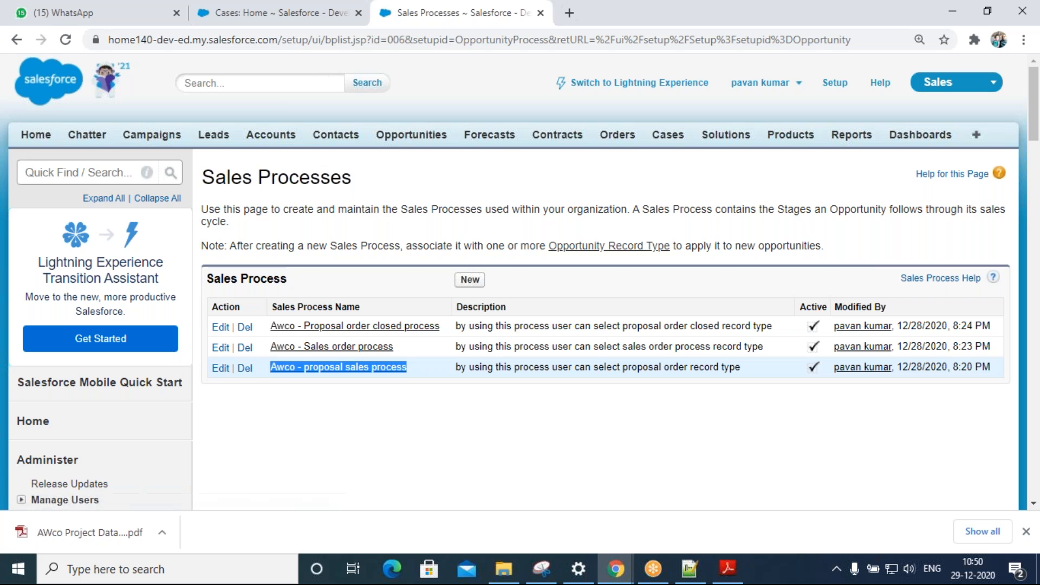
{"action": "key", "text": "ctrl+c"}
{"action": "key", "text": "alt+Tab"}
{"action": "key", "text": "ctrl+v"}
{"action": "left_click", "coordinate": [99, 286]}
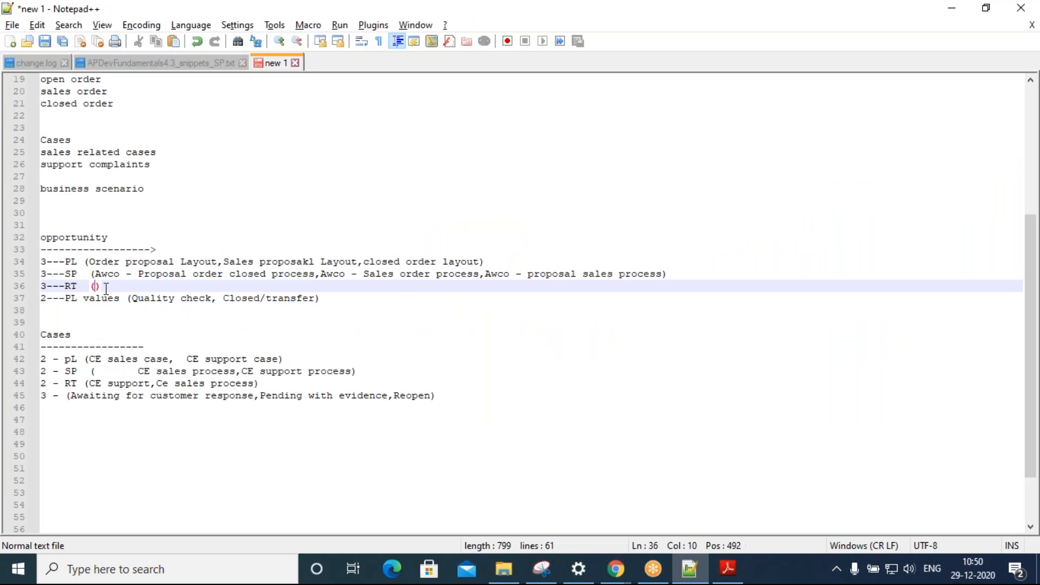
{"action": "key", "text": "alt+Tab"}
{"action": "scroll", "coordinate": [216, 381], "scroll_direction": "down", "scroll_amount": 15}
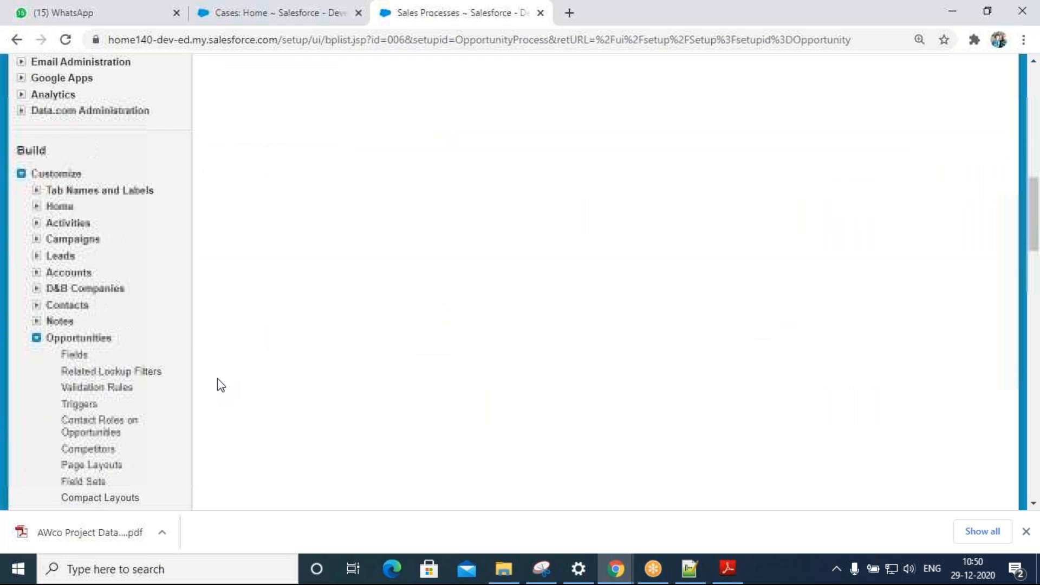
- Open the opportunity record types and paste 'Awco - Open order proposal' into line 36
{"action": "left_click", "coordinate": [113, 357]}
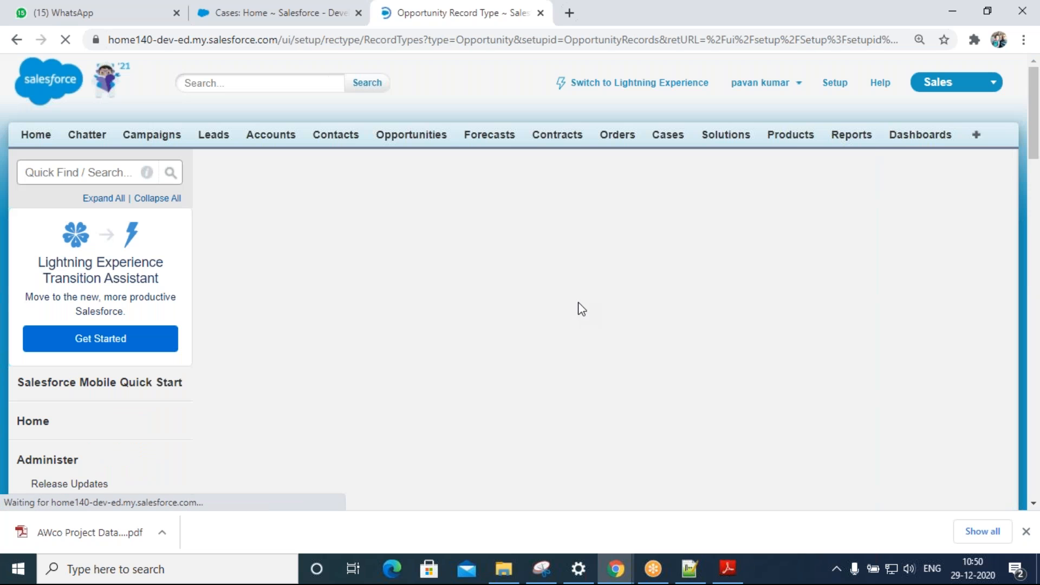
{"action": "left_click_drag", "start_coordinate": [323, 331], "coordinate": [271, 320]}
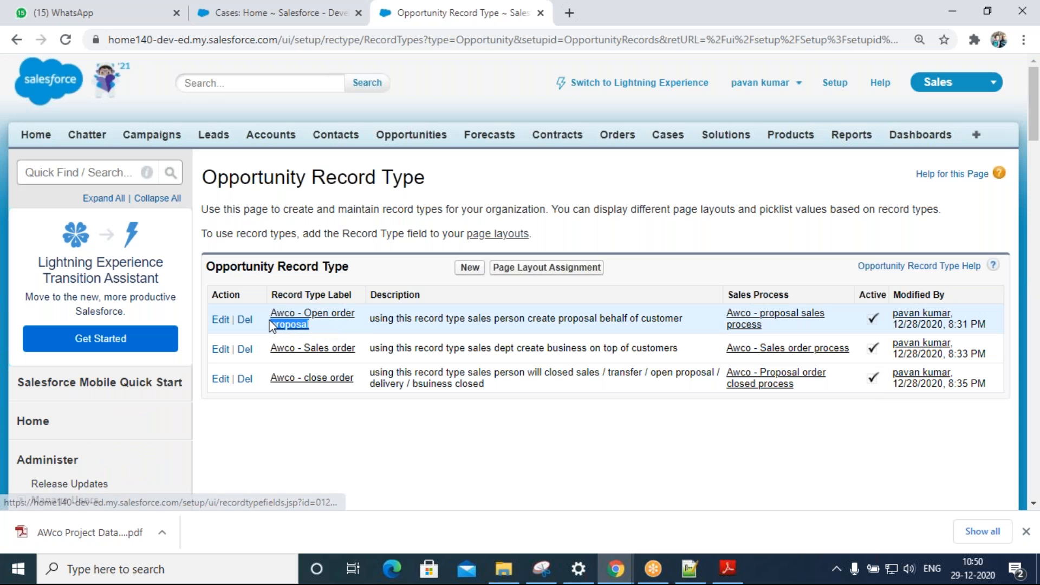
{"action": "key", "text": "alt+Tab"}
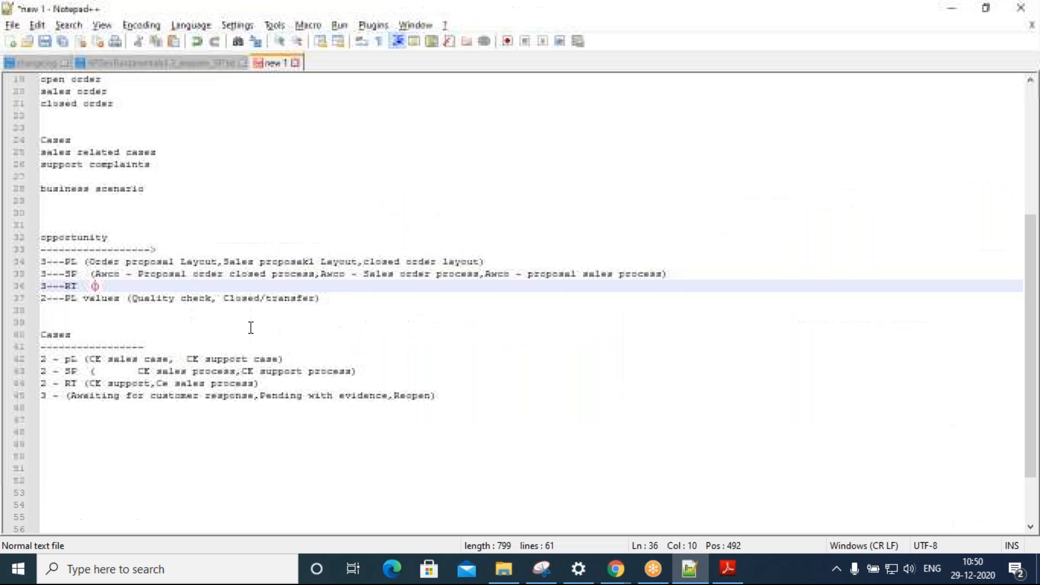
{"action": "key", "text": "ctrl+v"}
{"action": "key", "text": "alt+Tab"}
- Add 'Awco - Sales order' and 'Awco - close order' to the RT line, comma-separated
{"action": "left_click_drag", "start_coordinate": [357, 350], "coordinate": [280, 349]}
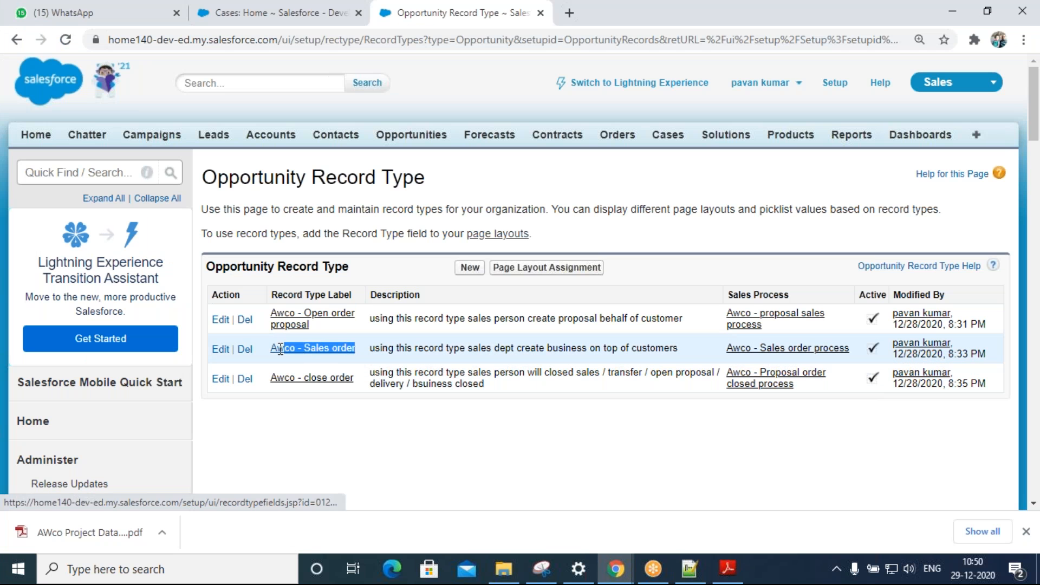
{"action": "key", "text": "alt+Tab"}
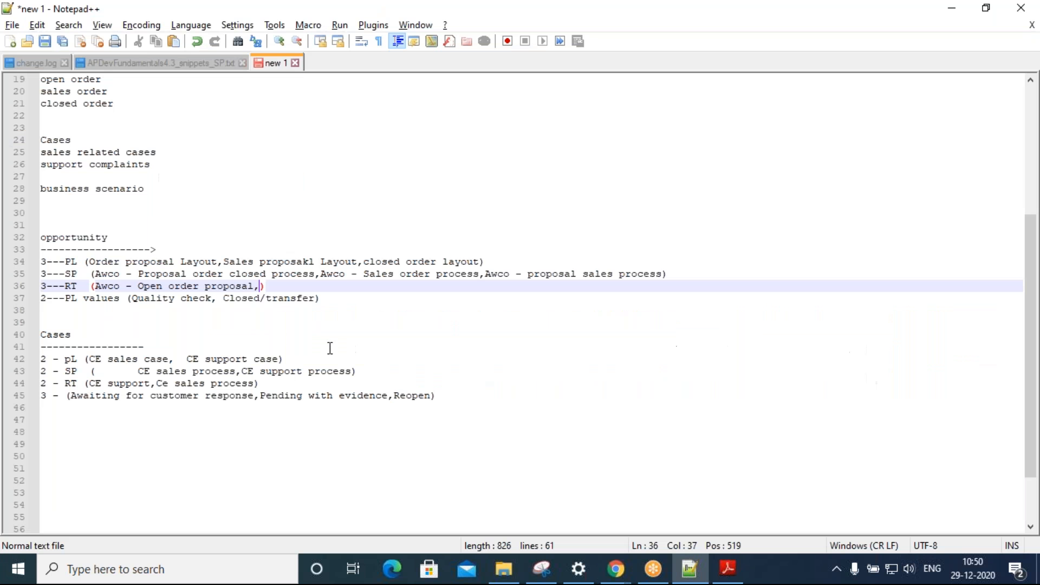
{"action": "key", "text": "ctrl+v"}
{"action": "type", "text": ","}
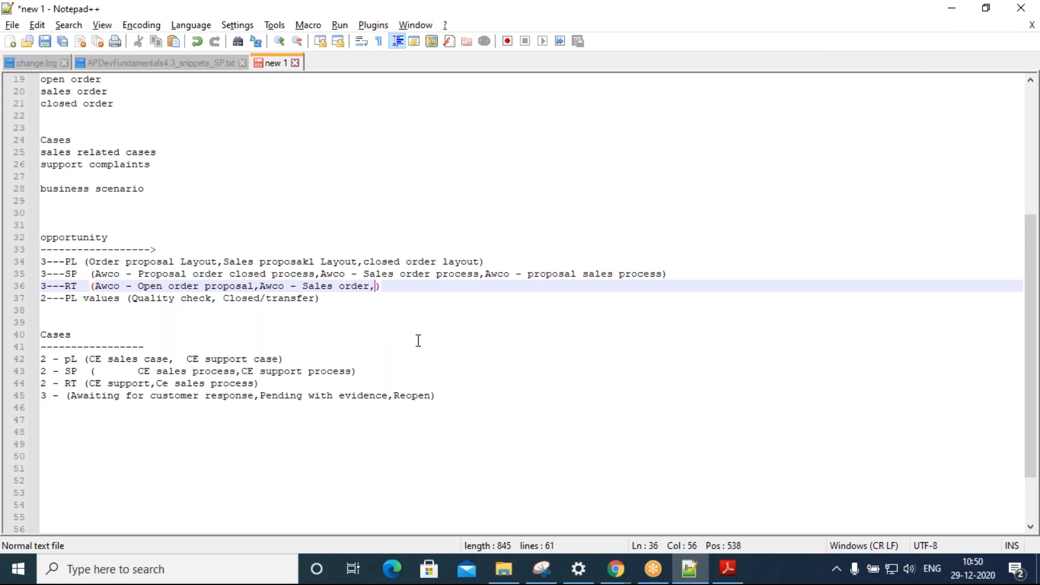
{"action": "key", "text": "alt+Tab"}
{"action": "left_click_drag", "start_coordinate": [356, 379], "coordinate": [273, 382]}
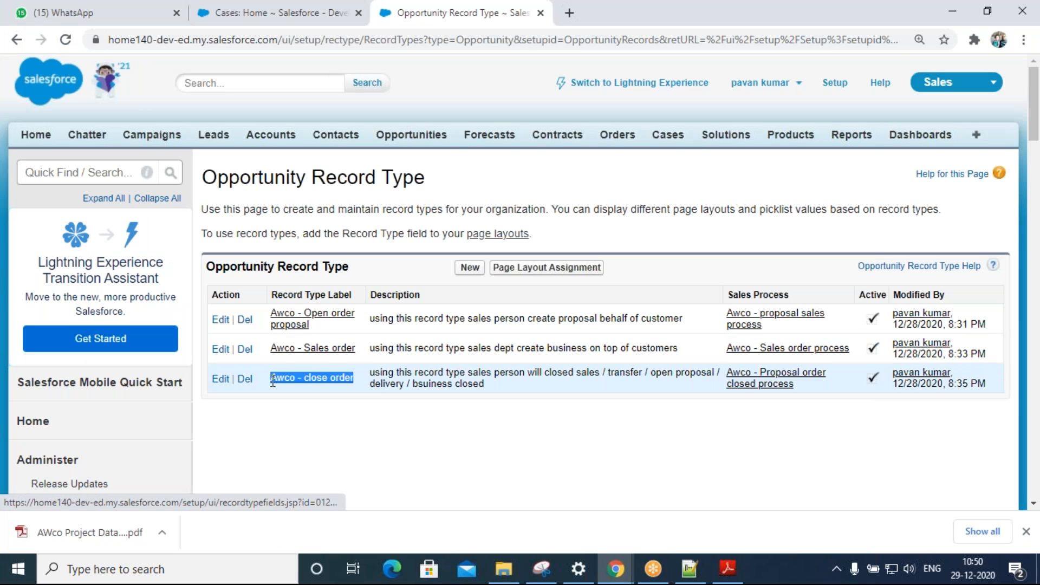
{"action": "key", "text": "alt+Tab"}
{"action": "key", "text": "ctrl+v"}
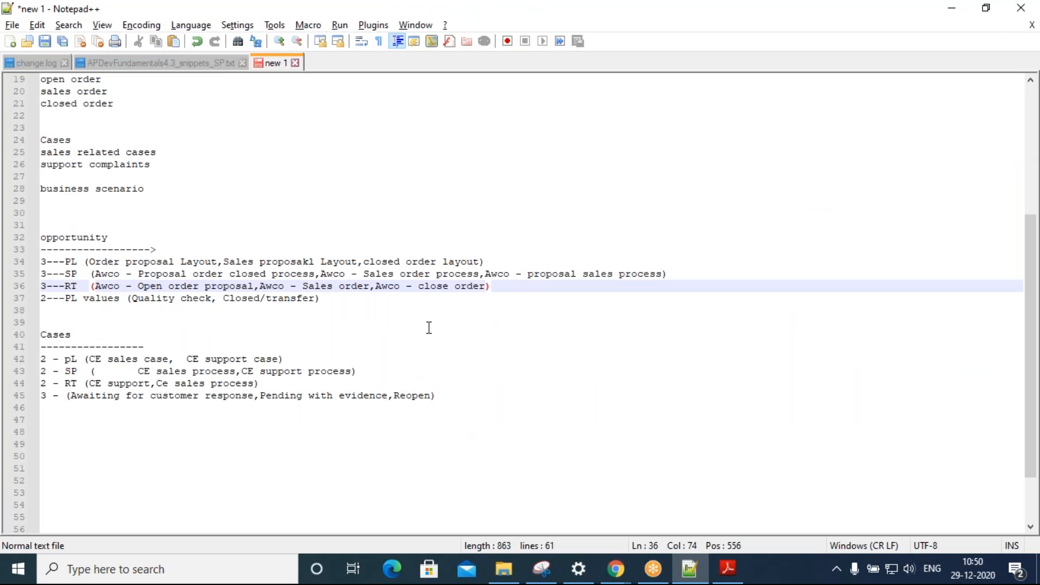
{"action": "left_click", "coordinate": [81, 323]}
- Write the placeholder 'Business scenario ?' on line 39 below the opportunity notes
{"action": "type", "text": "Busine"}
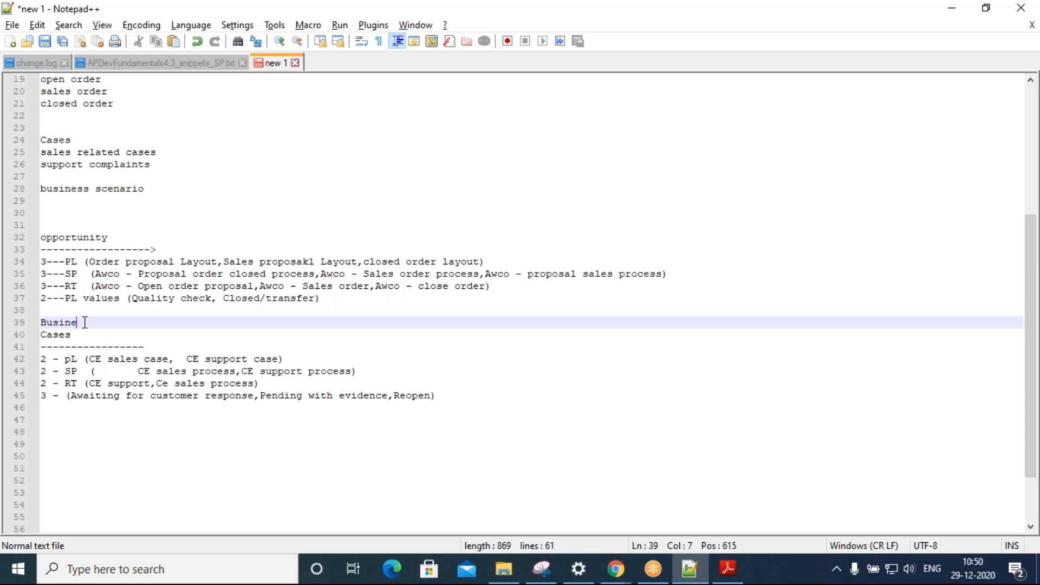
{"action": "type", "text": "ss scenario "}
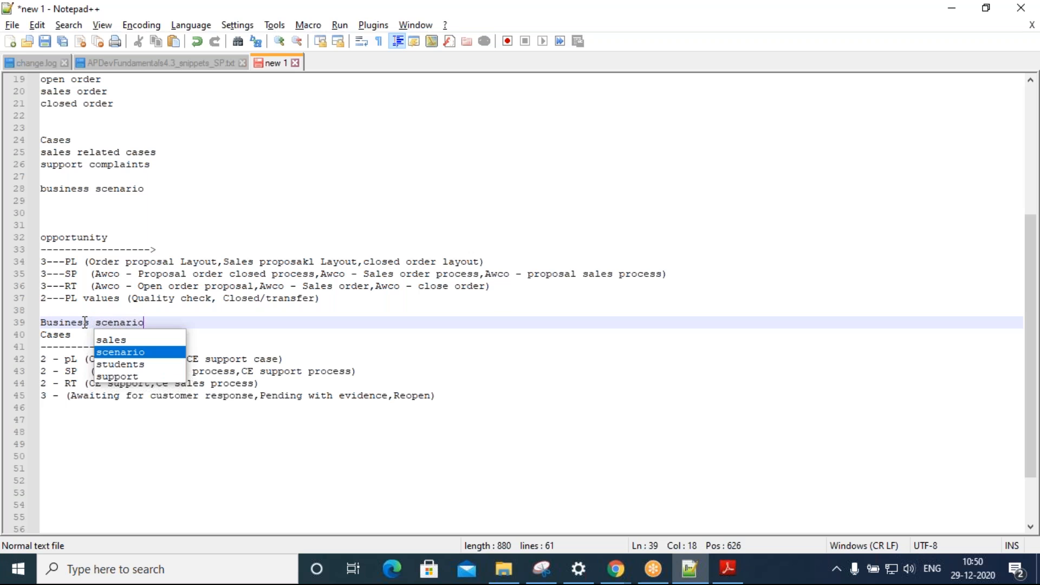
{"action": "type", "text": "/"}
{"action": "key", "text": "BackSpace"}
{"action": "type", "text": "?"}
{"action": "key", "text": "Return"}
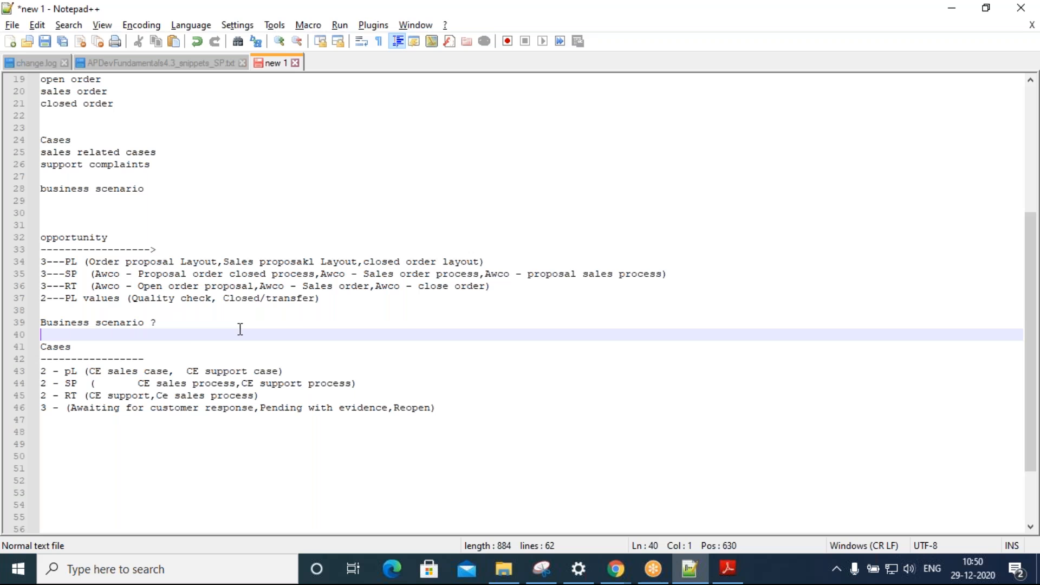
- Copy the 'Business scenario ?' line and paste it under the Cases section on line 48
{"action": "left_click_drag", "start_coordinate": [184, 324], "coordinate": [34, 324]}
{"action": "key", "text": "ctrl+c"}
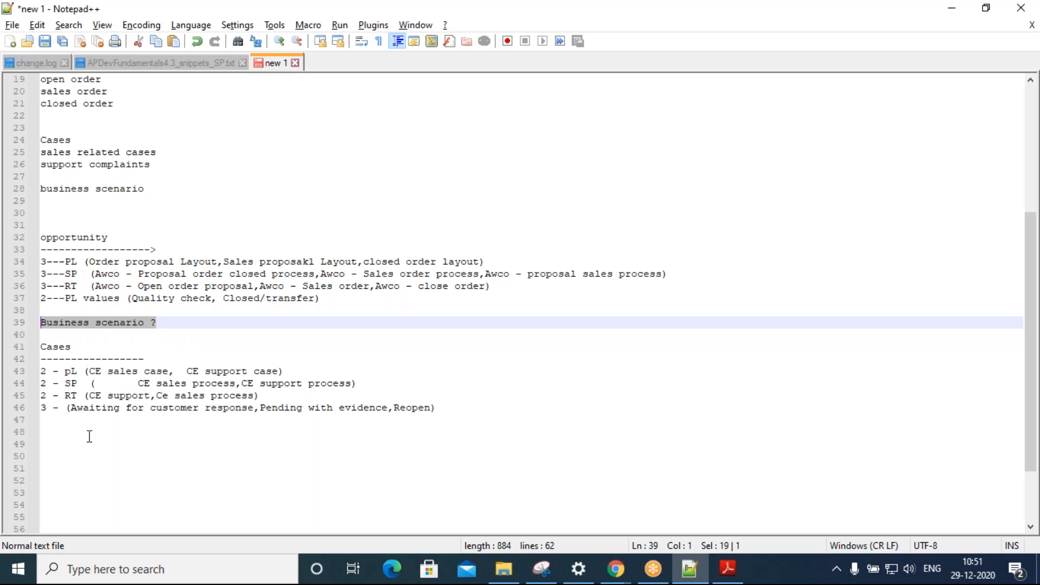
{"action": "left_click", "coordinate": [88, 433]}
{"action": "key", "text": "ctrl+v"}
{"action": "left_click", "coordinate": [204, 460]}
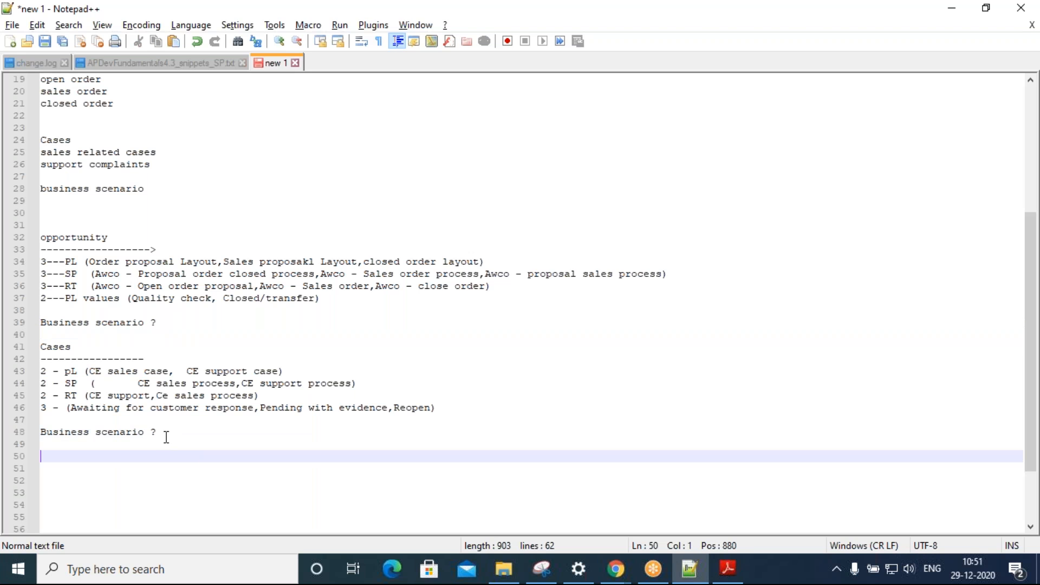
{"action": "left_click_drag", "start_coordinate": [172, 436], "coordinate": [10, 238]}
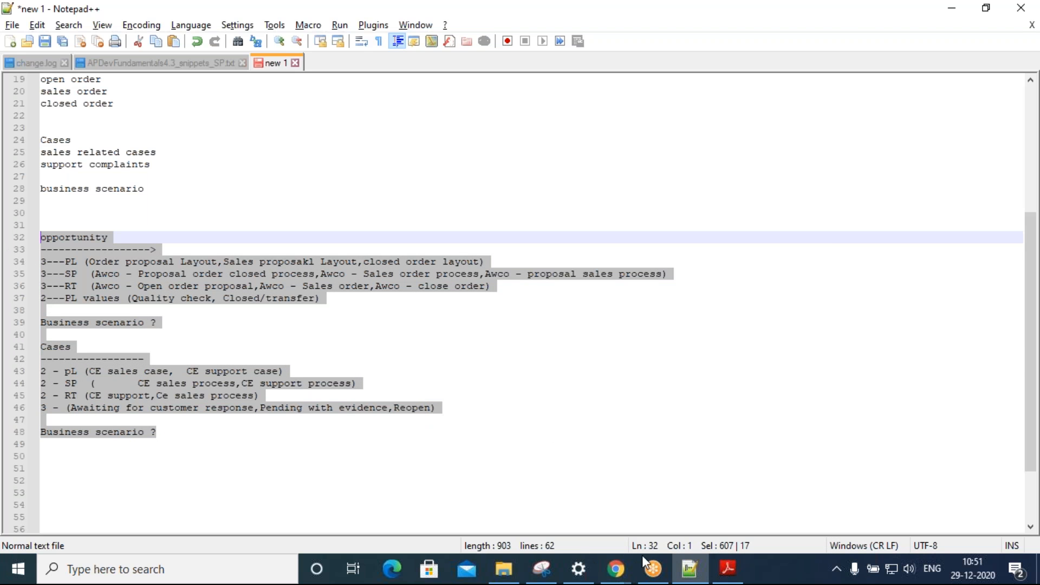
{"action": "left_click", "coordinate": [654, 569]}
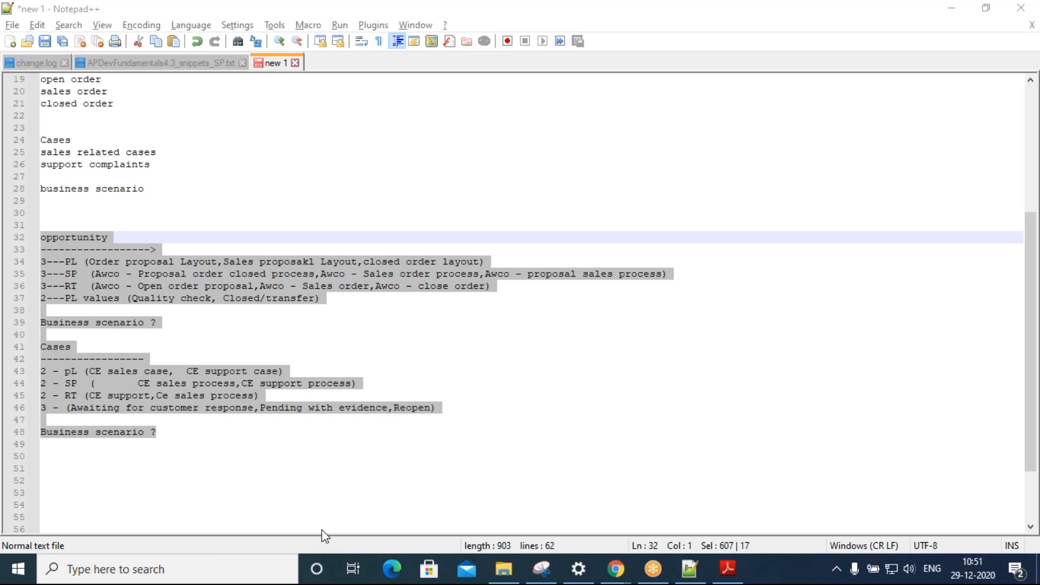
{"action": "left_click", "coordinate": [149, 473]}
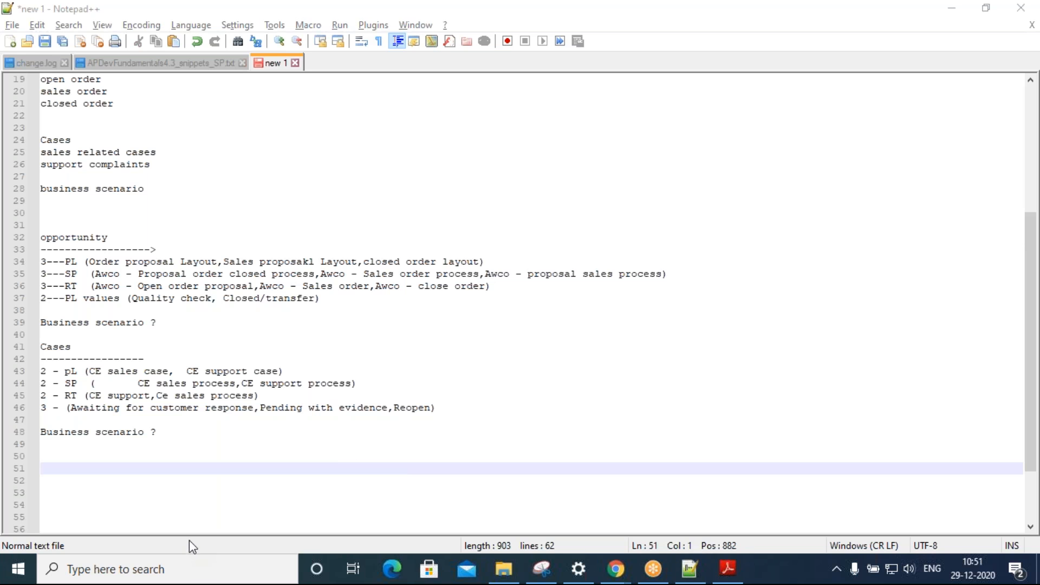
{"action": "left_click", "coordinate": [213, 492]}
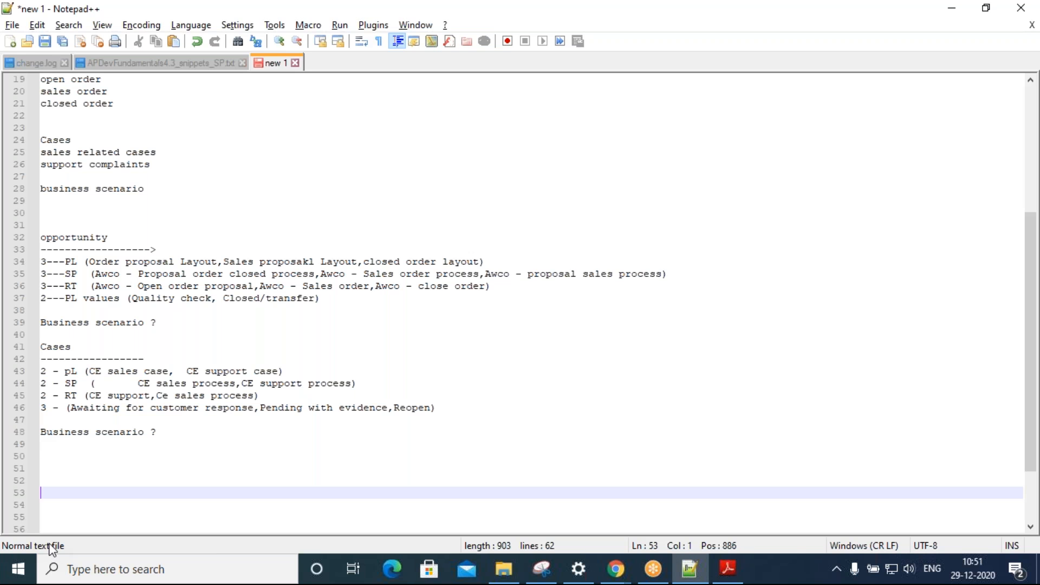